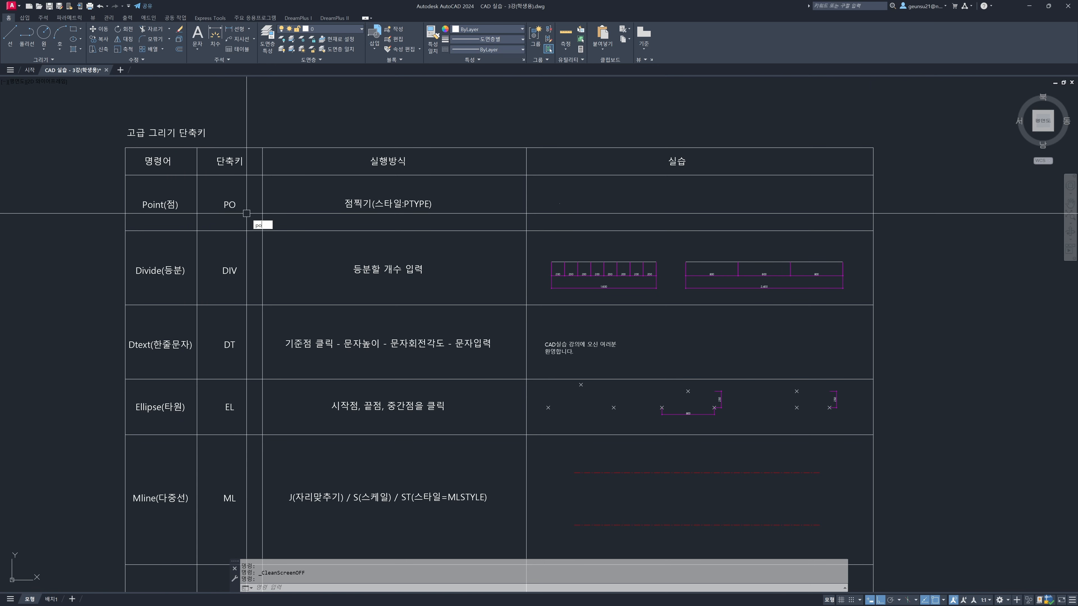
Place a point with the Point command in the practice cell of the Point row
{"action": "type", "text": "o"}
{"action": "key", "text": "Return"}
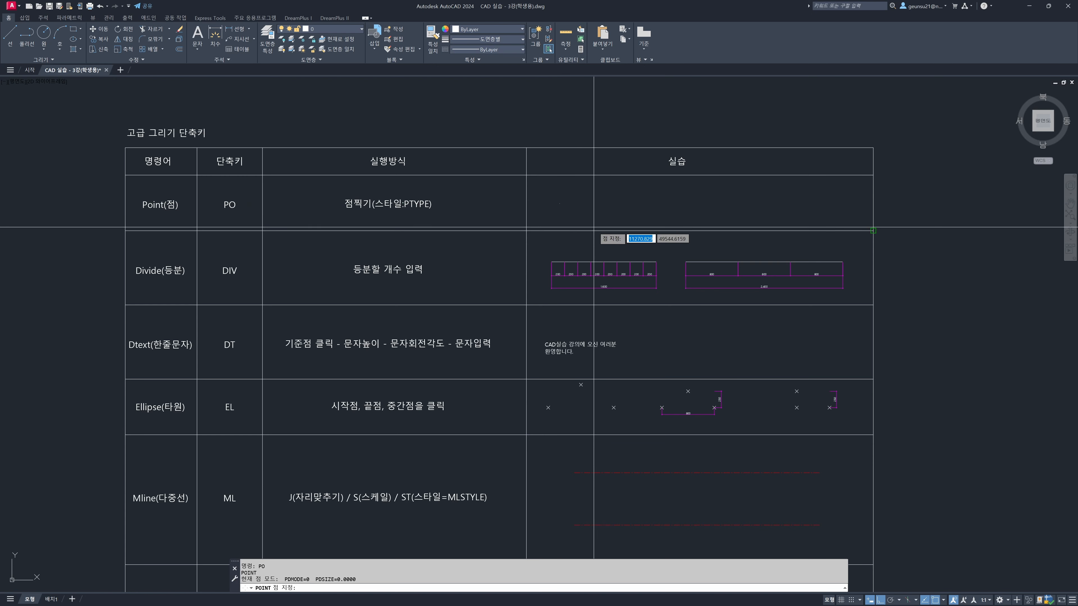
{"action": "scroll", "coordinate": [684, 213], "scroll_direction": "up", "scroll_amount": 2}
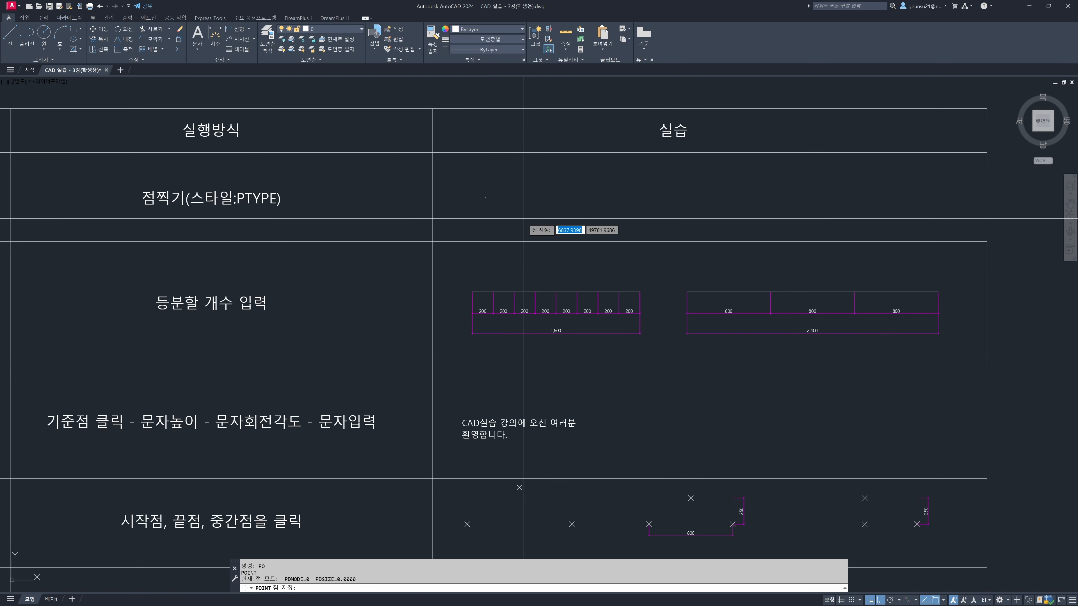
{"action": "left_click", "coordinate": [501, 187]}
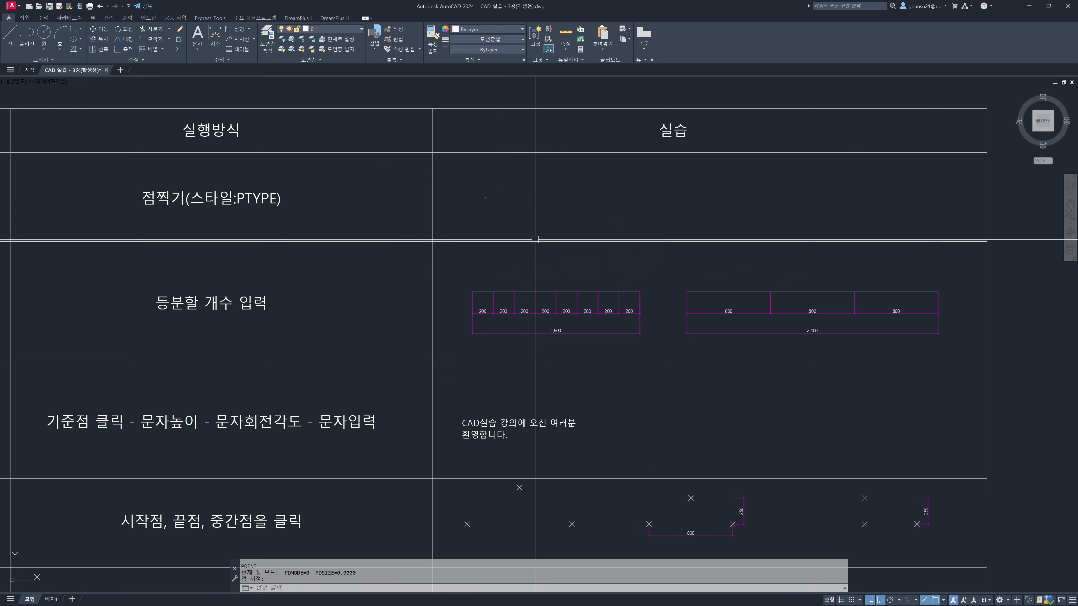
Select the points in the Point row's practice cell to check where they lie, leaving them deselected
{"action": "left_click", "coordinate": [511, 197]}
{"action": "left_click", "coordinate": [493, 183]}
{"action": "left_click", "coordinate": [501, 206]}
{"action": "left_click", "coordinate": [475, 190]}
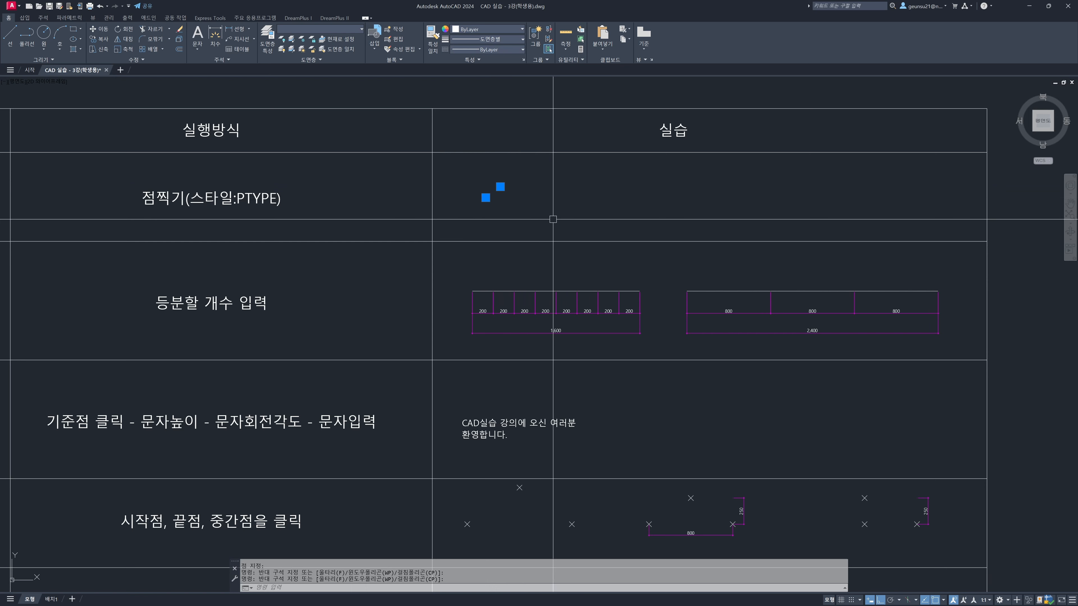
{"action": "key", "text": "Escape"}
Set the point style with PTYPE to the circle-with-X symbol, size 3 % relative to the screen
{"action": "middle_click_drag", "start_coordinate": [571, 236], "coordinate": [593, 255]}
{"action": "scroll", "coordinate": [593, 254], "scroll_direction": "down", "scroll_amount": 2}
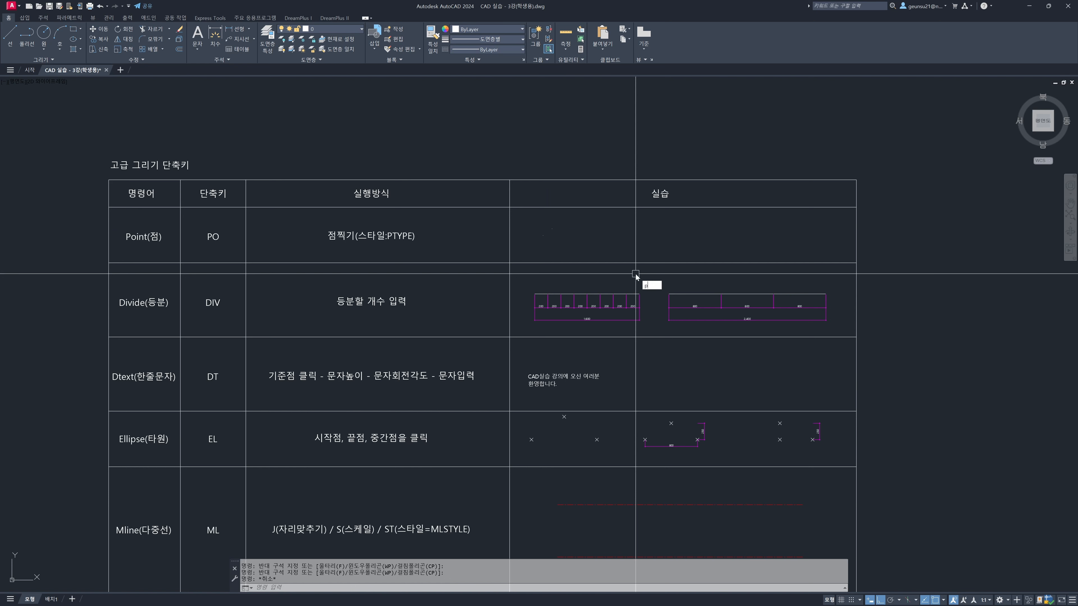
{"action": "type", "text": "type"}
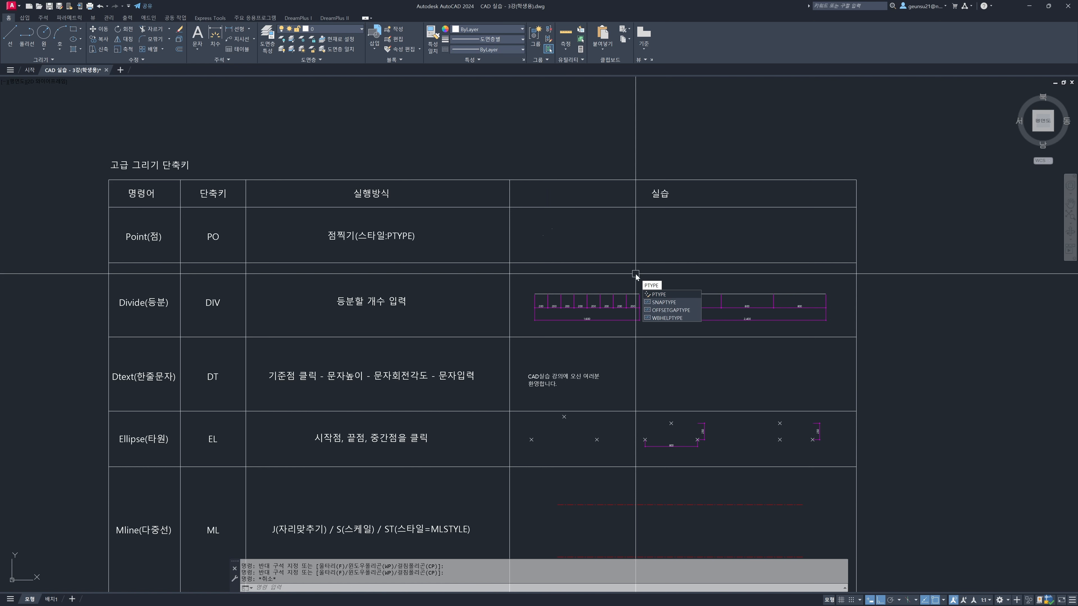
{"action": "key", "text": "Return"}
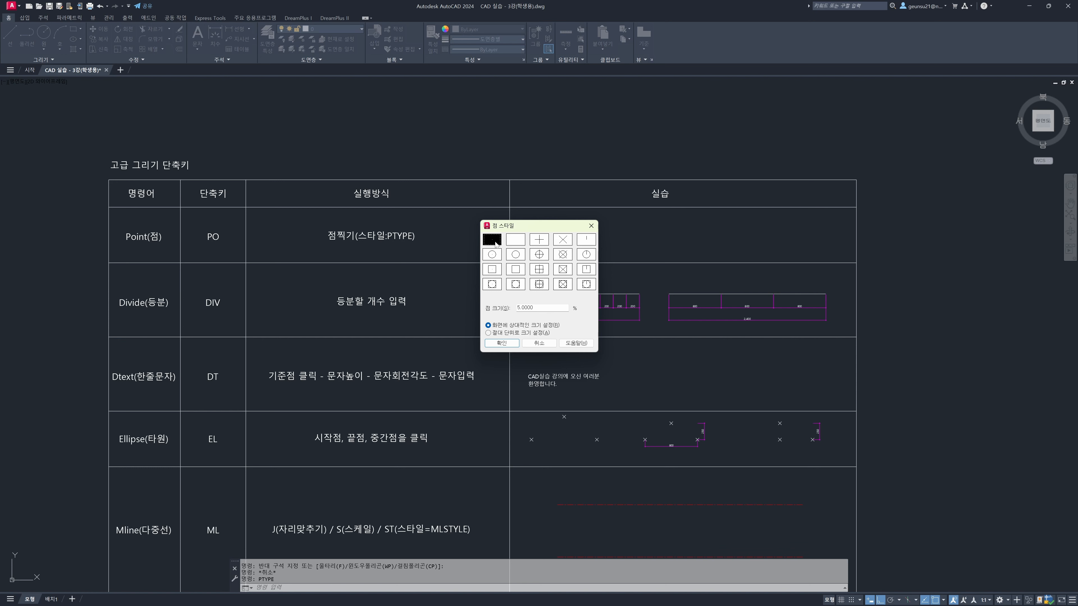
{"action": "left_click", "coordinate": [516, 241]}
{"action": "left_click", "coordinate": [544, 242]}
{"action": "left_click", "coordinate": [566, 242]}
{"action": "left_click", "coordinate": [563, 256]}
{"action": "key", "text": "Tab"}
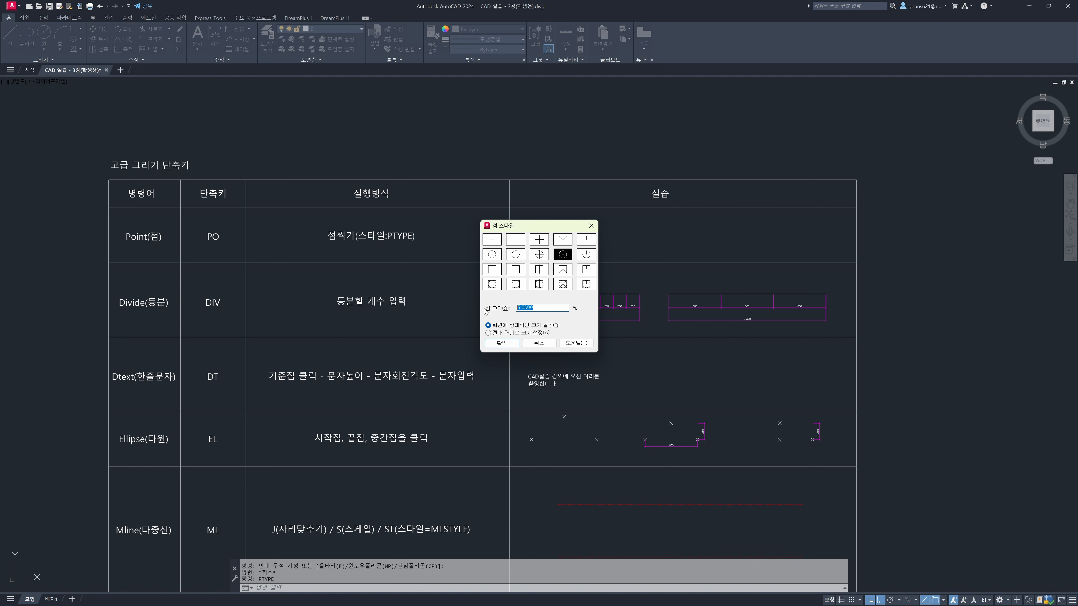
{"action": "type", "text": "3"}
{"action": "left_click", "coordinate": [496, 326]}
{"action": "left_click", "coordinate": [501, 343]}
Examine how the point symbols in the Point row are displayed at different zoom levels
{"action": "scroll", "coordinate": [557, 237], "scroll_direction": "up", "scroll_amount": 4}
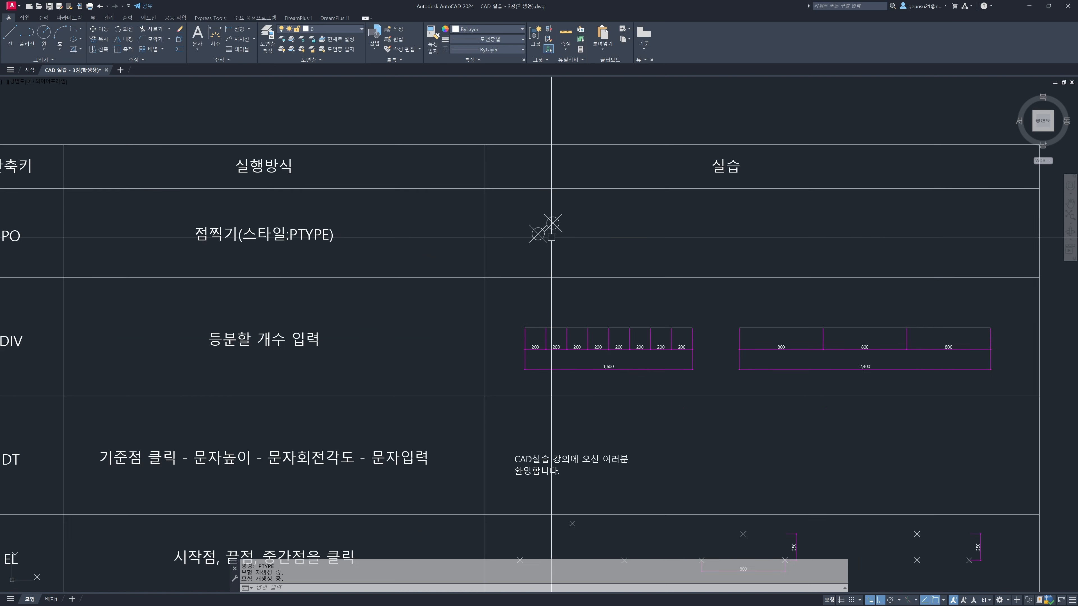
{"action": "middle_click_drag", "start_coordinate": [609, 232], "coordinate": [498, 239]}
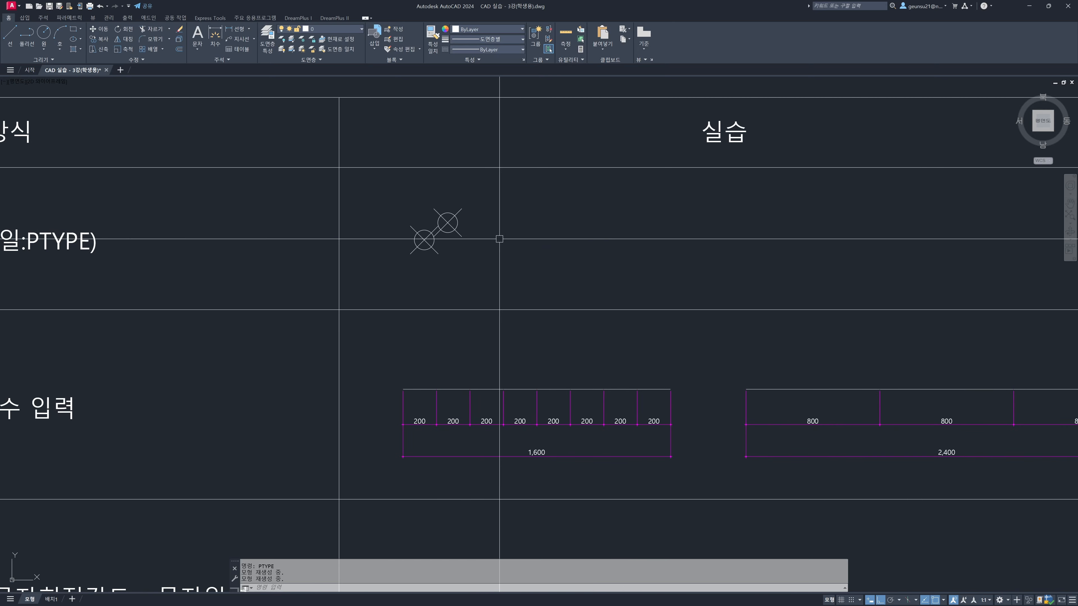
{"action": "scroll", "coordinate": [472, 222], "scroll_direction": "up", "scroll_amount": 2}
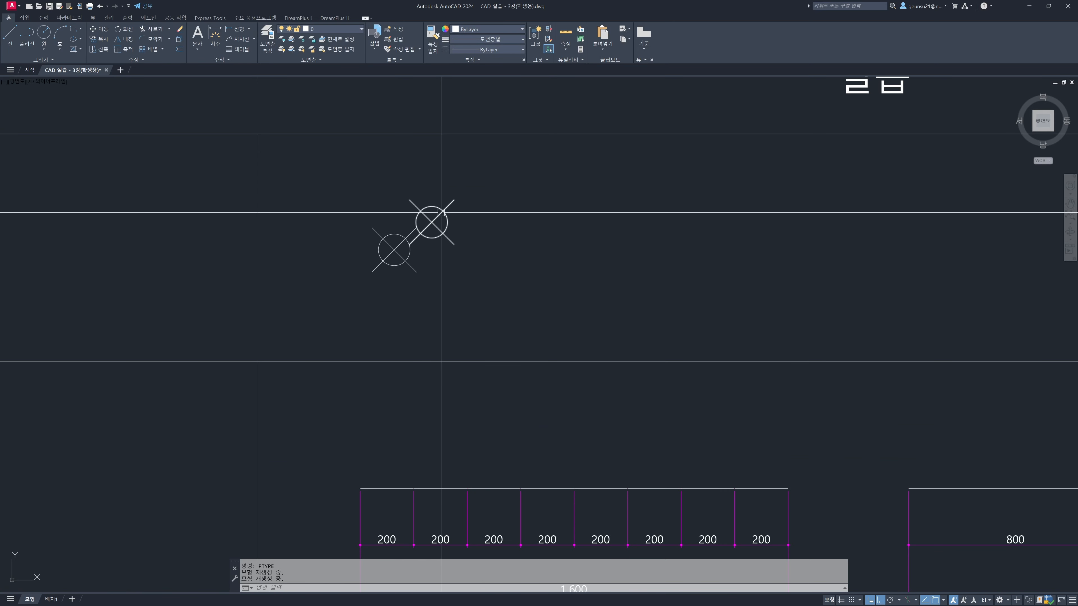
{"action": "scroll", "coordinate": [435, 212], "scroll_direction": "down", "scroll_amount": 4}
{"action": "scroll", "coordinate": [437, 207], "scroll_direction": "up", "scroll_amount": 6}
{"action": "scroll", "coordinate": [437, 207], "scroll_direction": "down", "scroll_amount": 5}
{"action": "scroll", "coordinate": [437, 207], "scroll_direction": "up", "scroll_amount": 7}
{"action": "scroll", "coordinate": [437, 207], "scroll_direction": "down", "scroll_amount": 4}
{"action": "scroll", "coordinate": [437, 207], "scroll_direction": "up", "scroll_amount": 4}
{"action": "scroll", "coordinate": [435, 206], "scroll_direction": "down", "scroll_amount": 4}
{"action": "scroll", "coordinate": [464, 212], "scroll_direction": "down", "scroll_amount": 1}
Regenerate the drawing in the close-up view and again zoomed out to rescale the point symbols
{"action": "type", "text": "RE"}
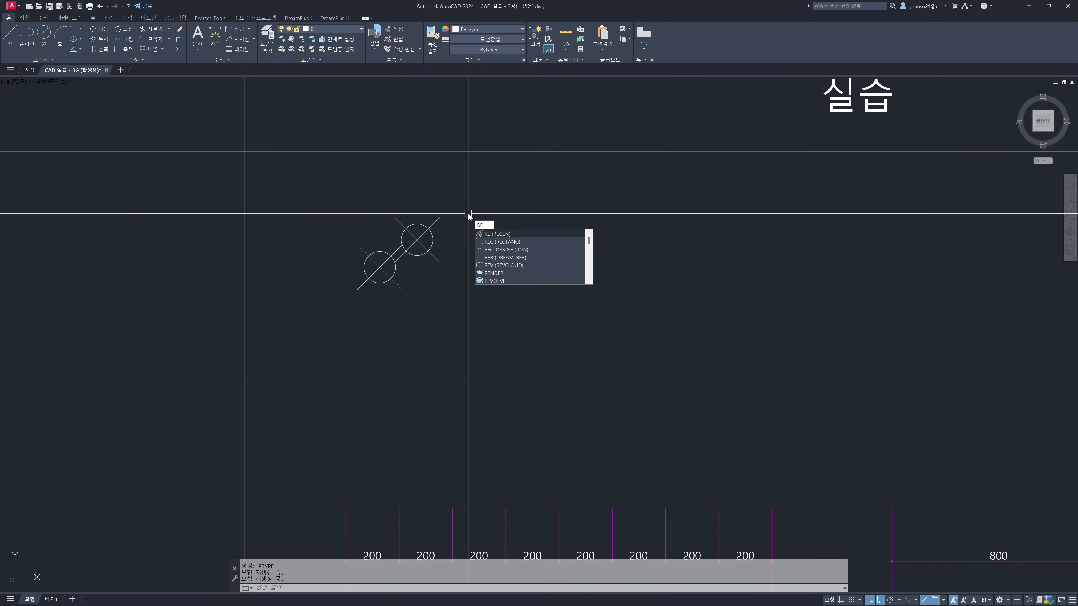
{"action": "key", "text": "Return"}
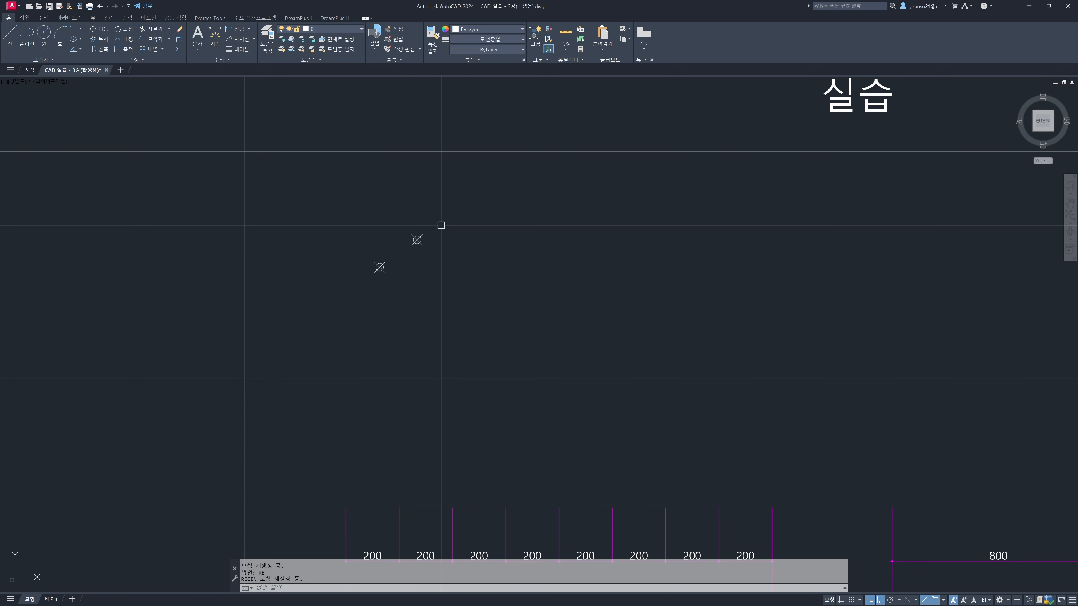
{"action": "scroll", "coordinate": [428, 266], "scroll_direction": "down", "scroll_amount": 6}
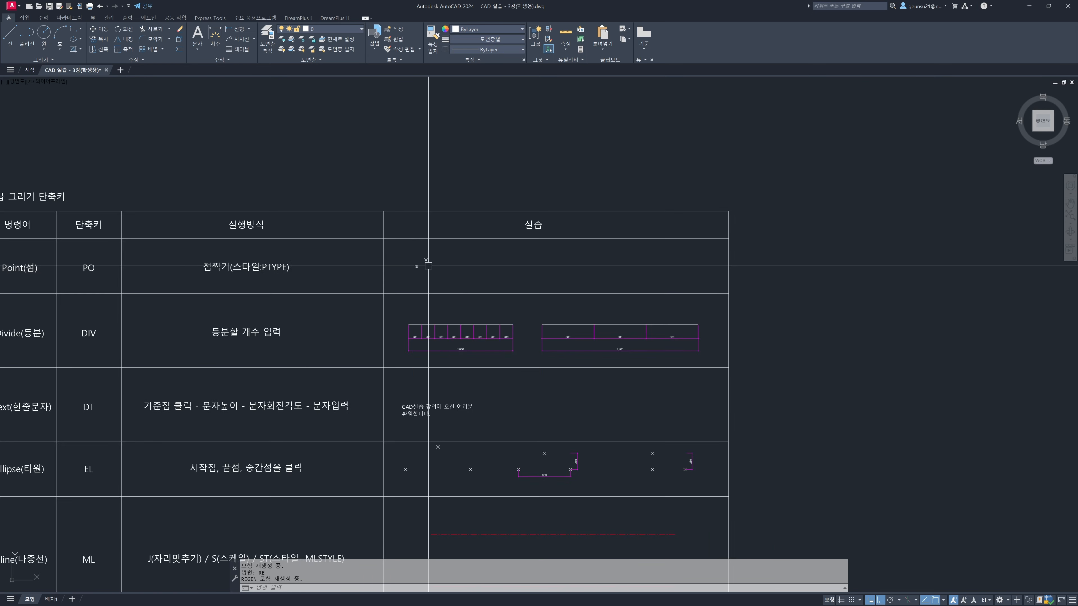
{"action": "scroll", "coordinate": [428, 266], "scroll_direction": "down", "scroll_amount": 1}
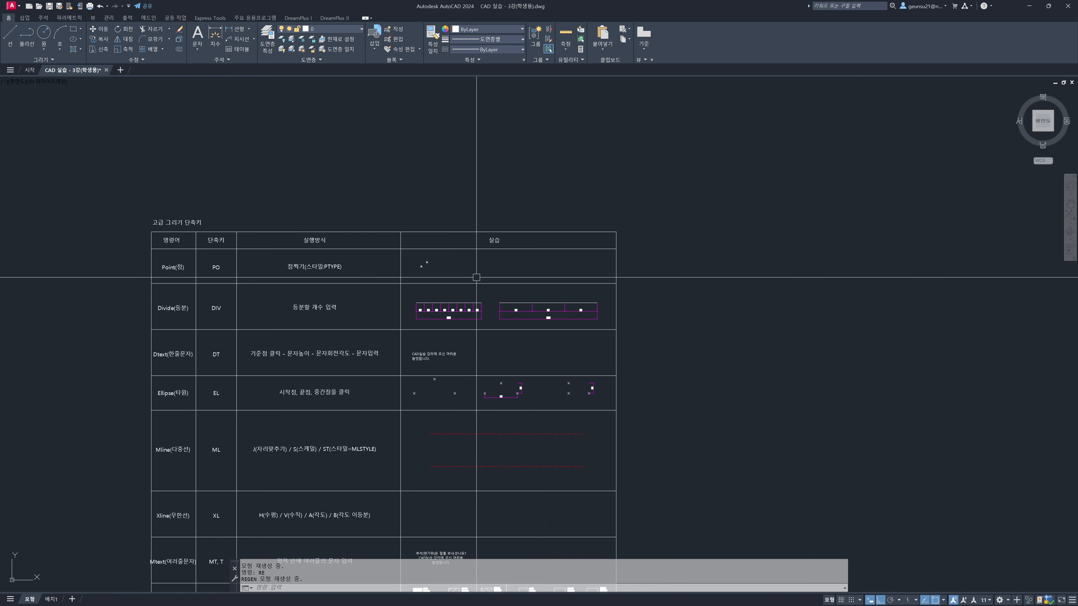
{"action": "type", "text": "re"}
{"action": "key", "text": "Return"}
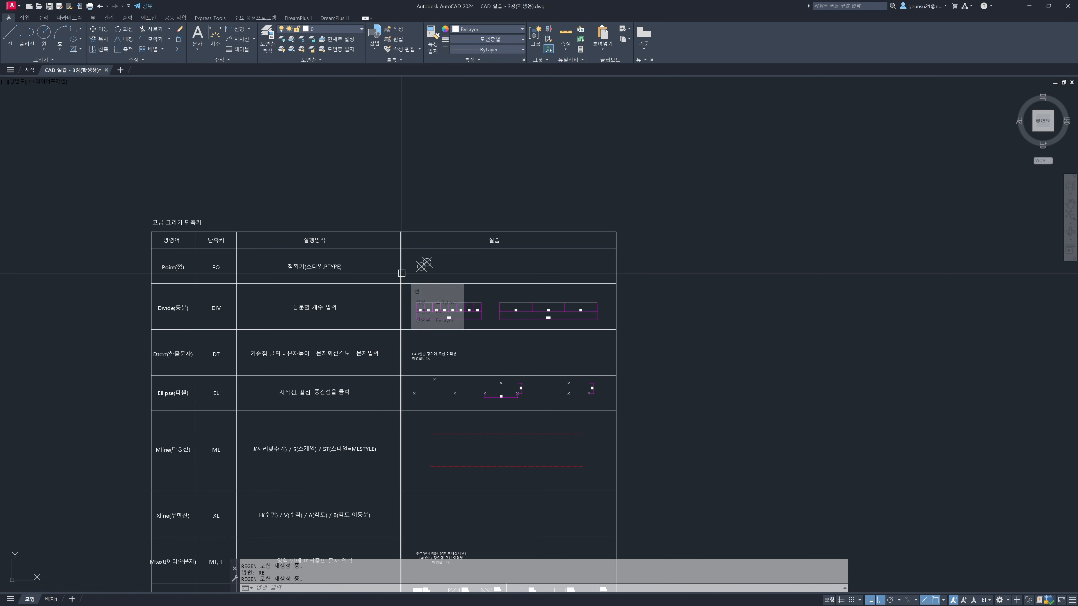
Place another point to the right of the existing ones in the Point row and regenerate the drawing
{"action": "scroll", "coordinate": [423, 265], "scroll_direction": "up", "scroll_amount": 4}
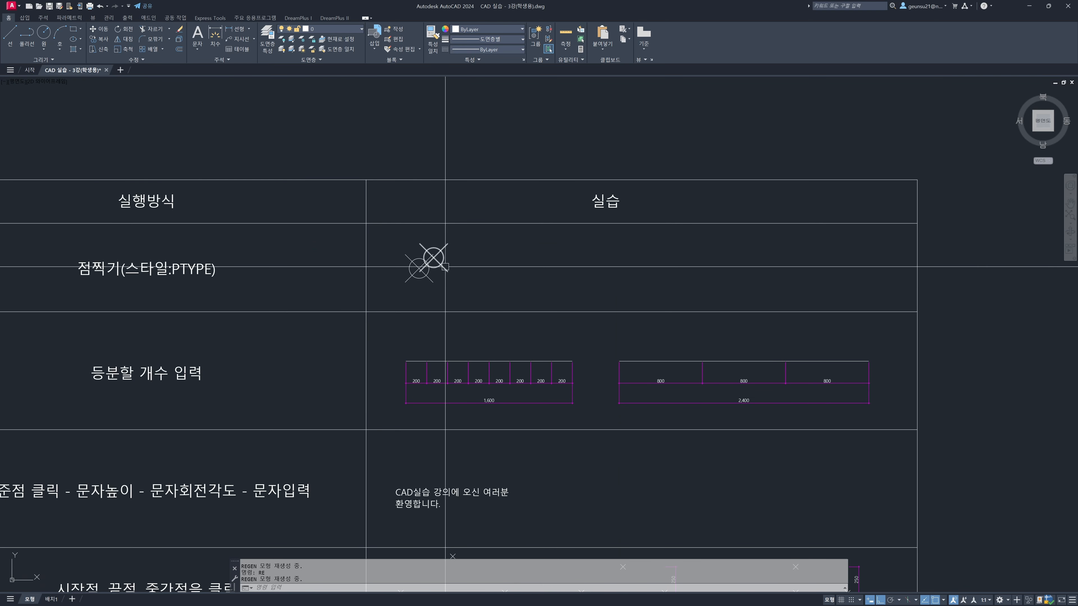
{"action": "type", "text": "PO"}
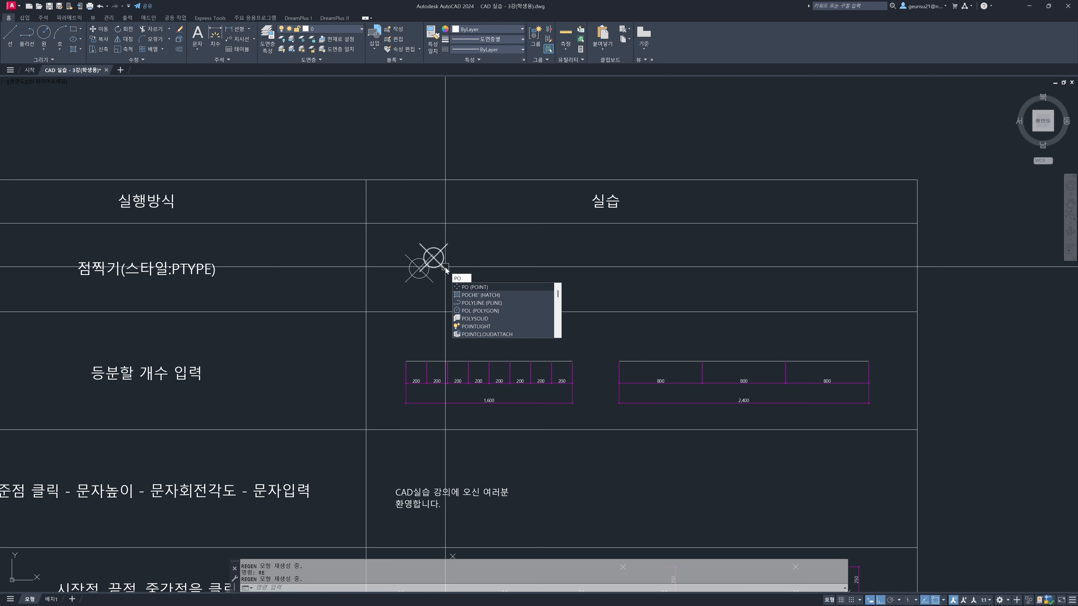
{"action": "key", "text": "Return"}
{"action": "left_click", "coordinate": [483, 255]}
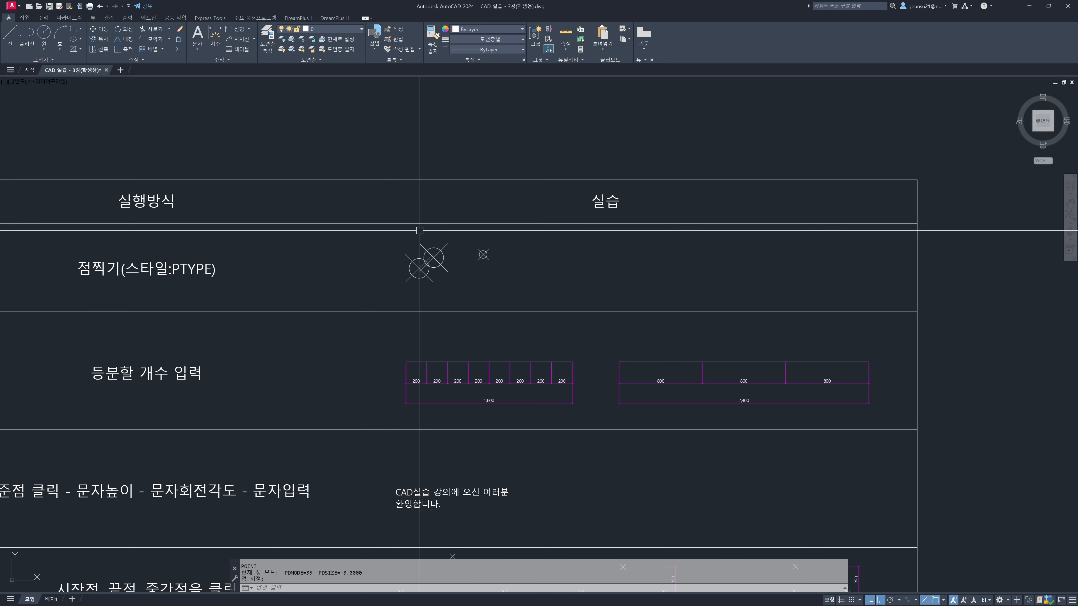
{"action": "key", "text": "Return"}
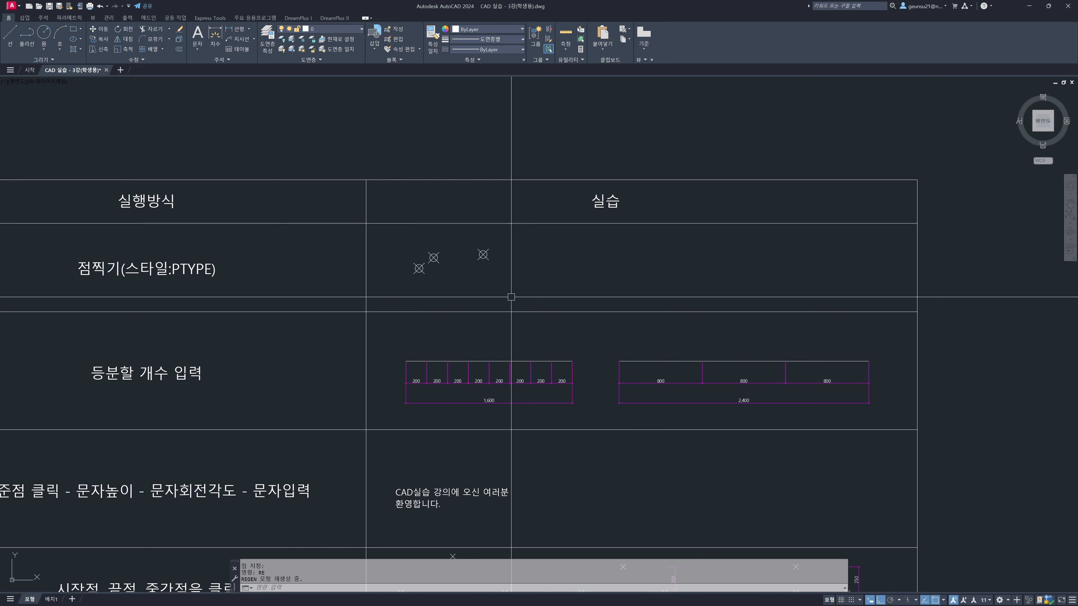
Place four more points spread across the rest of the Point row's practice cell
{"action": "type", "text": "po"}
{"action": "key", "text": "Return"}
{"action": "left_click", "coordinate": [547, 272]}
{"action": "key", "text": "space"}
{"action": "left_click", "coordinate": [625, 262]}
{"action": "key", "text": "space"}
{"action": "left_click", "coordinate": [688, 278]}
{"action": "left_click", "coordinate": [722, 251]}
{"action": "left_click", "coordinate": [760, 258]}
{"action": "key", "text": "space"}
{"action": "left_click", "coordinate": [758, 254]}
Divide the 1,600 long line in the Divide row into 8 equal segments
{"action": "mouse_move", "coordinate": [548, 380]}
{"action": "middle_mouse_down"}
{"action": "mouse_move", "coordinate": [667, 372]}
{"action": "mouse_move", "coordinate": [816, 329]}
{"action": "mouse_move", "coordinate": [839, 271]}
{"action": "middle_mouse_up"}
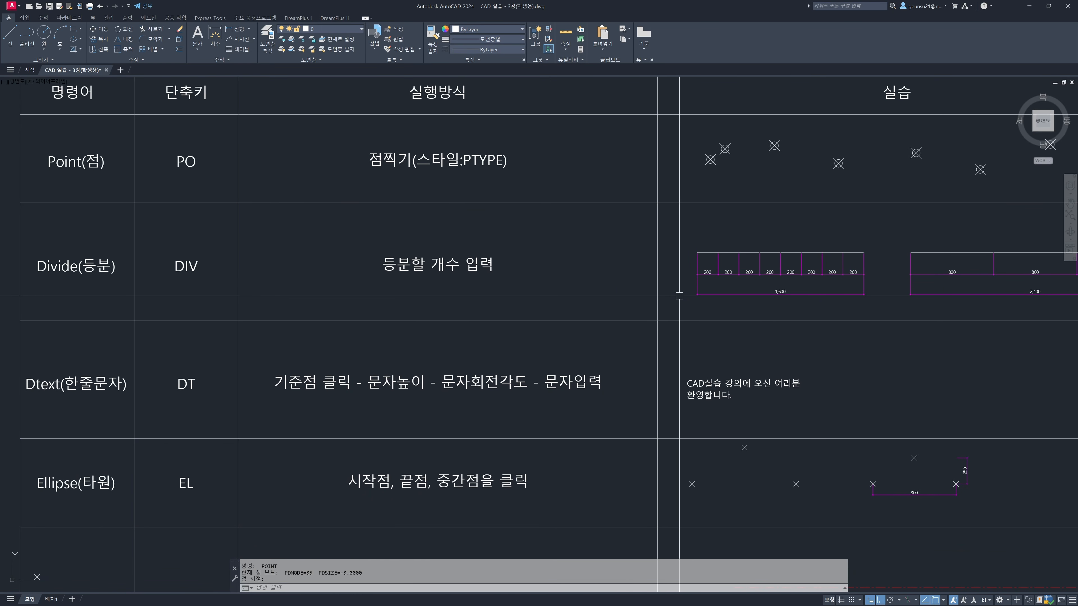
{"action": "middle_click_drag", "start_coordinate": [743, 293], "coordinate": [722, 299]}
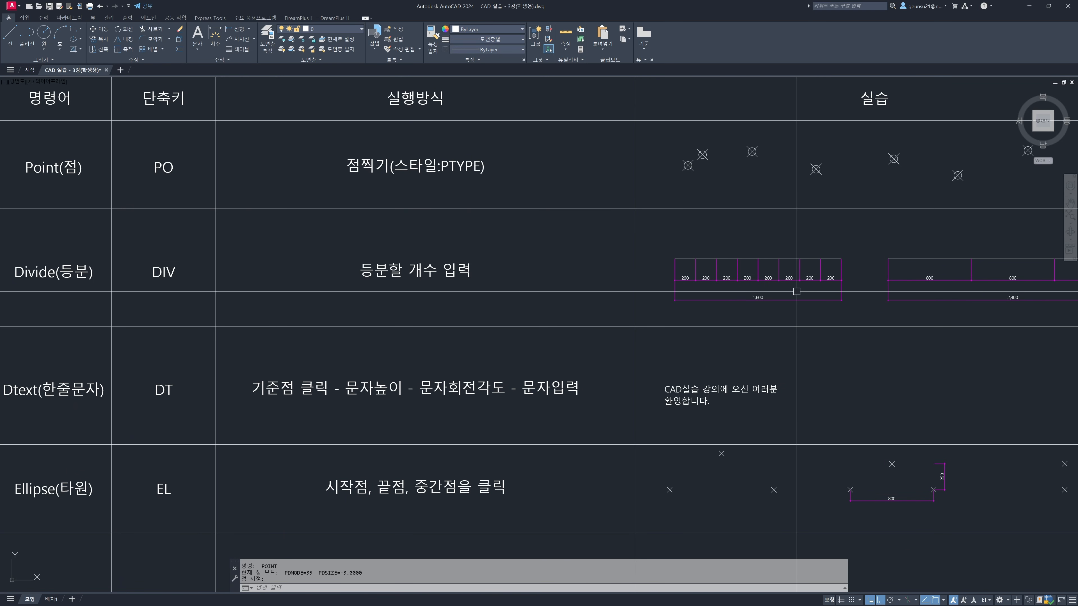
{"action": "mouse_move", "coordinate": [802, 295]}
{"action": "middle_mouse_down"}
{"action": "mouse_move", "coordinate": [774, 299]}
{"action": "mouse_move", "coordinate": [863, 287]}
{"action": "middle_mouse_up"}
{"action": "mouse_move", "coordinate": [592, 284]}
{"action": "middle_mouse_down"}
{"action": "mouse_move", "coordinate": [379, 288]}
{"action": "mouse_move", "coordinate": [407, 284]}
{"action": "middle_mouse_up"}
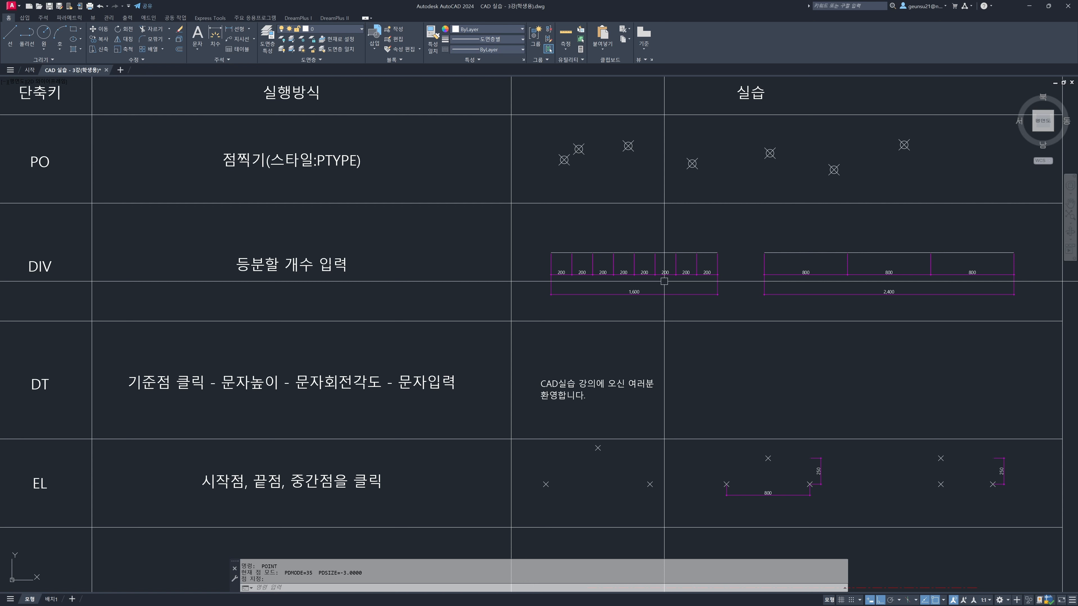
{"action": "type", "text": "v"}
{"action": "key", "text": "Return"}
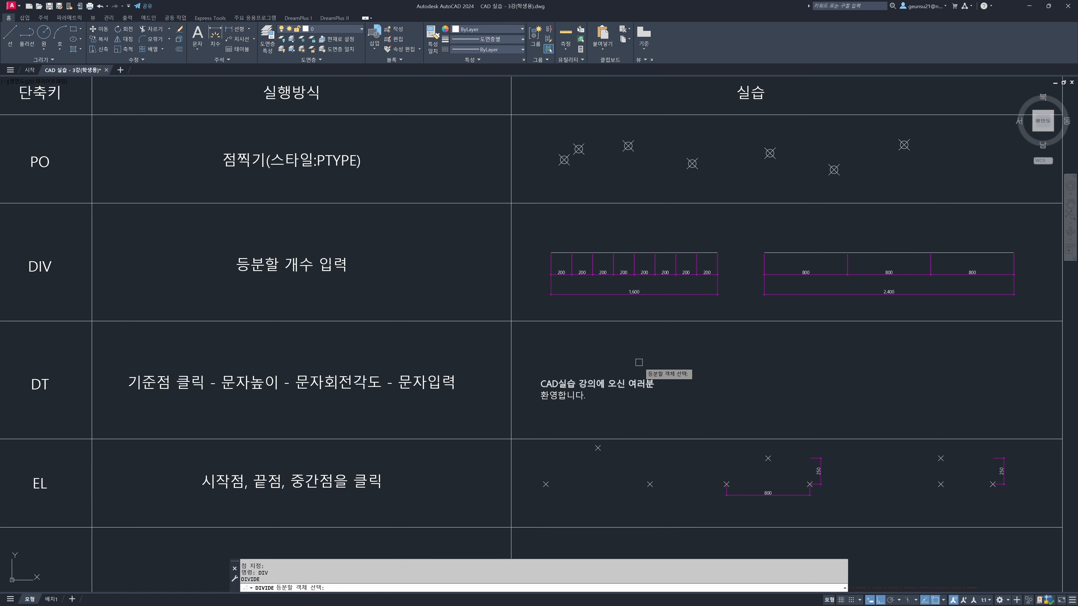
{"action": "left_click", "coordinate": [605, 252]}
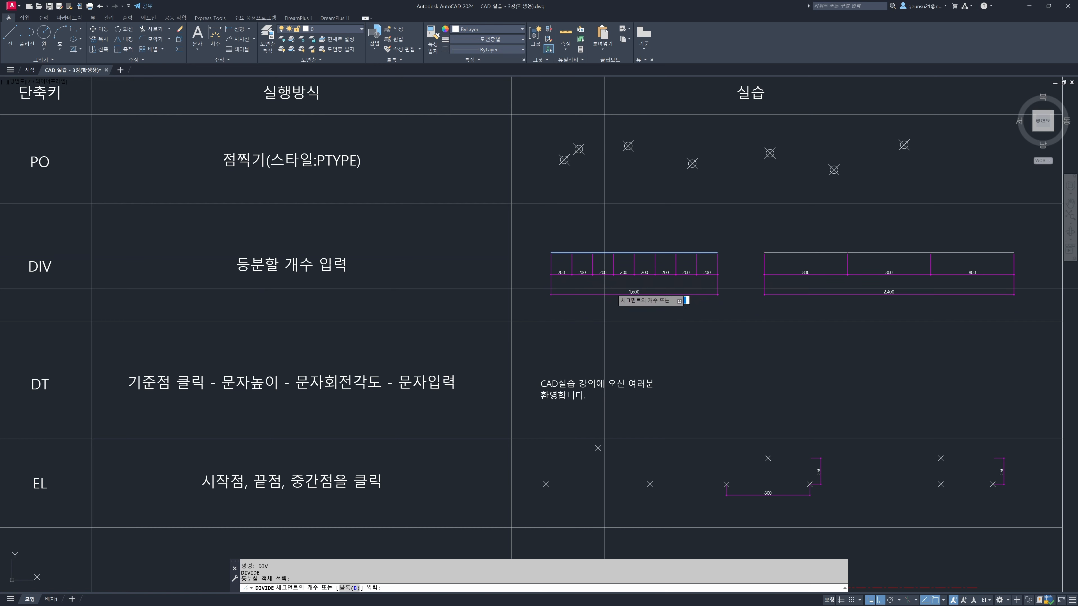
{"action": "type", "text": "8"}
{"action": "key", "text": "Return"}
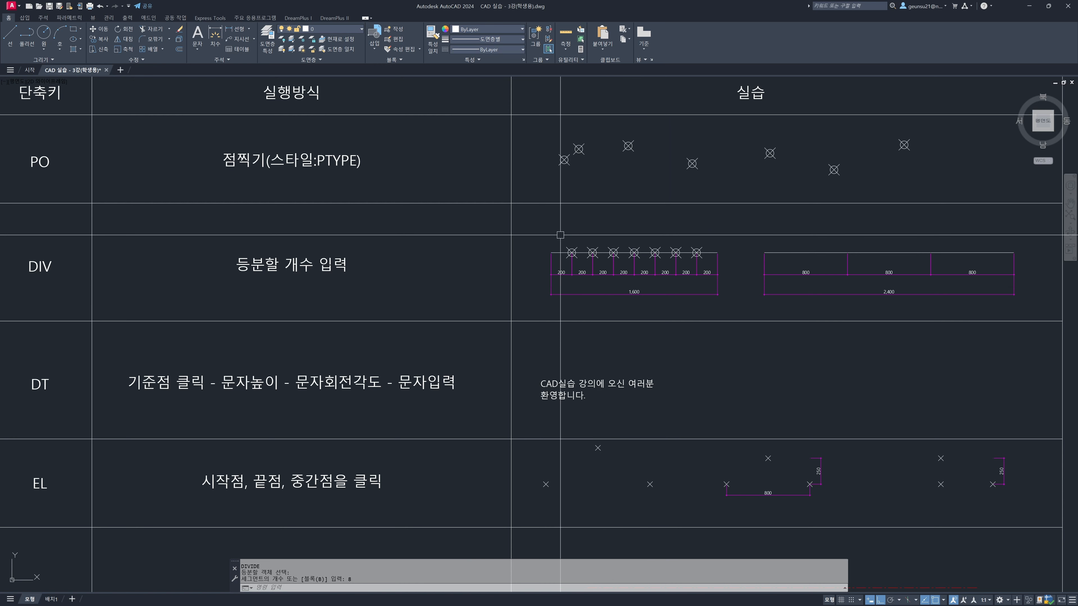
Divide the 2,400 long line in the Divide row into 3 equal segments
{"action": "scroll", "coordinate": [566, 252], "scroll_direction": "up", "scroll_amount": 2}
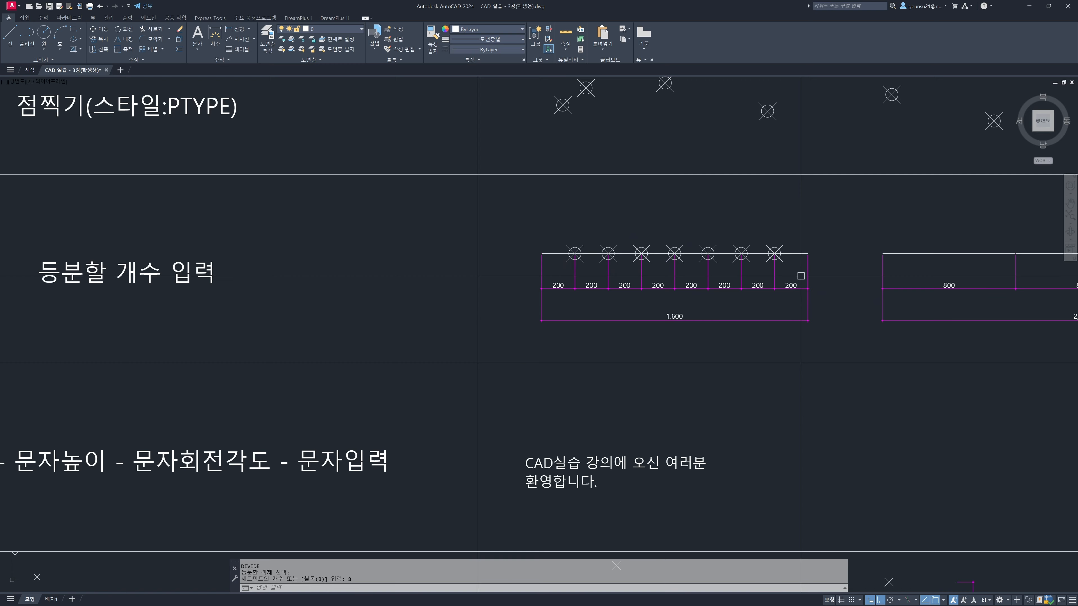
{"action": "mouse_move", "coordinate": [1074, 289]}
{"action": "middle_mouse_down"}
{"action": "mouse_move", "coordinate": [528, 276]}
{"action": "mouse_move", "coordinate": [568, 281]}
{"action": "middle_mouse_up"}
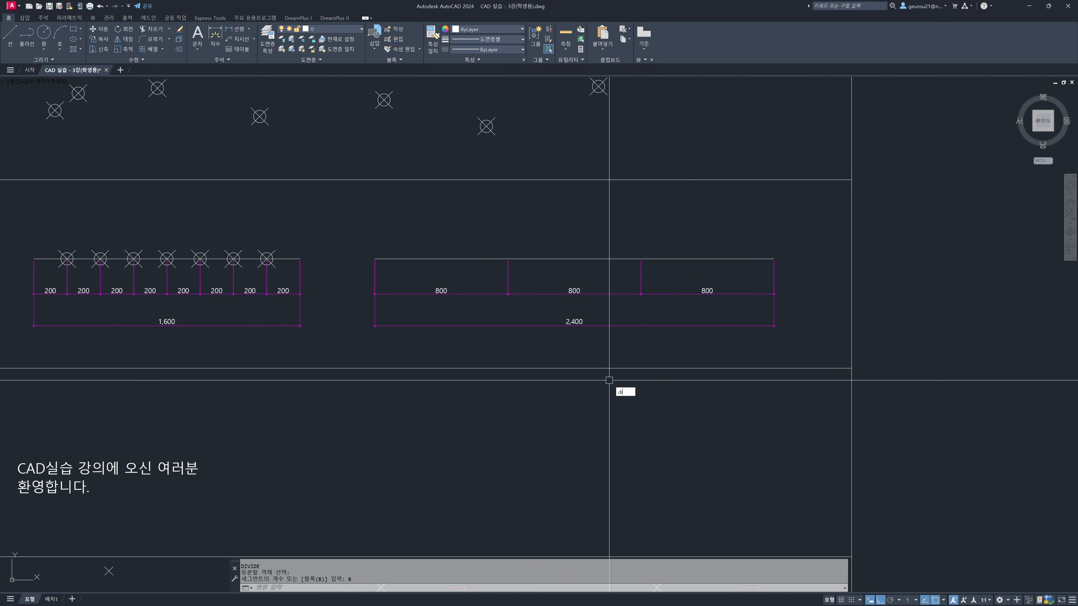
{"action": "key", "text": "Return"}
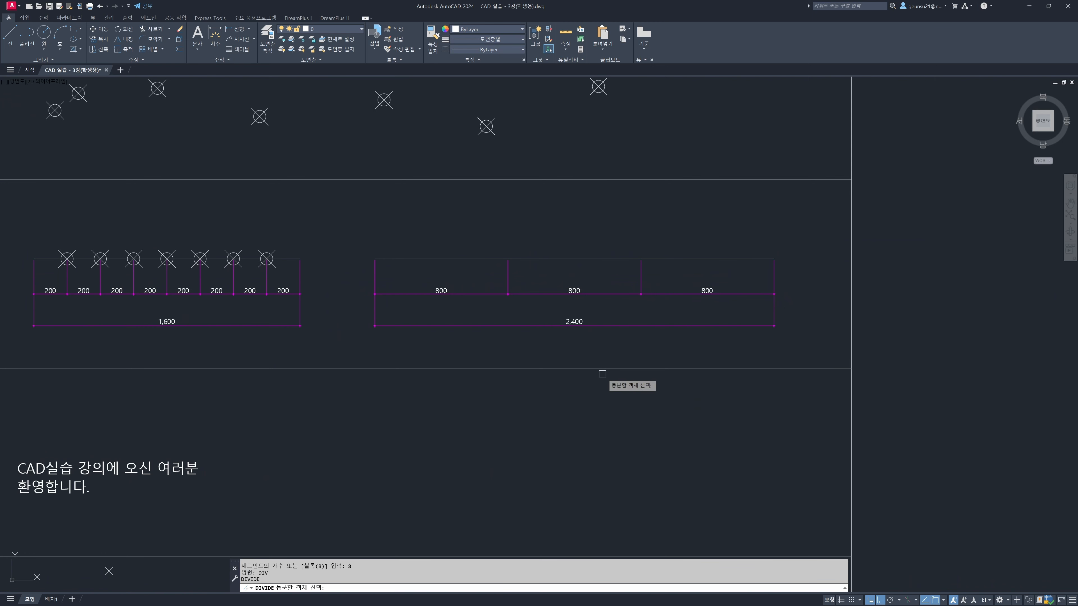
{"action": "left_click", "coordinate": [573, 258]}
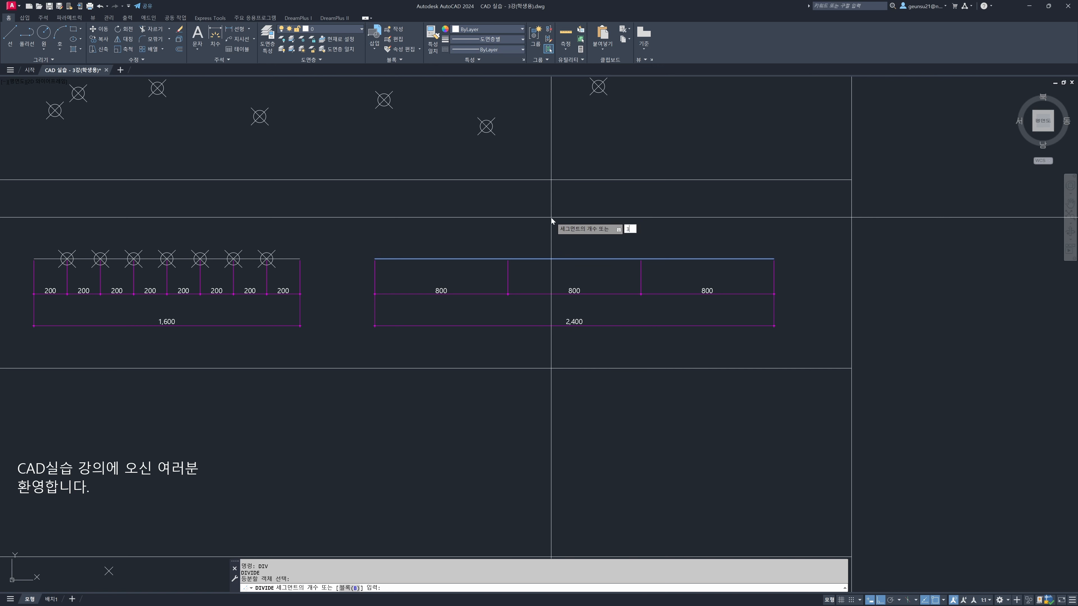
{"action": "key", "text": "Return"}
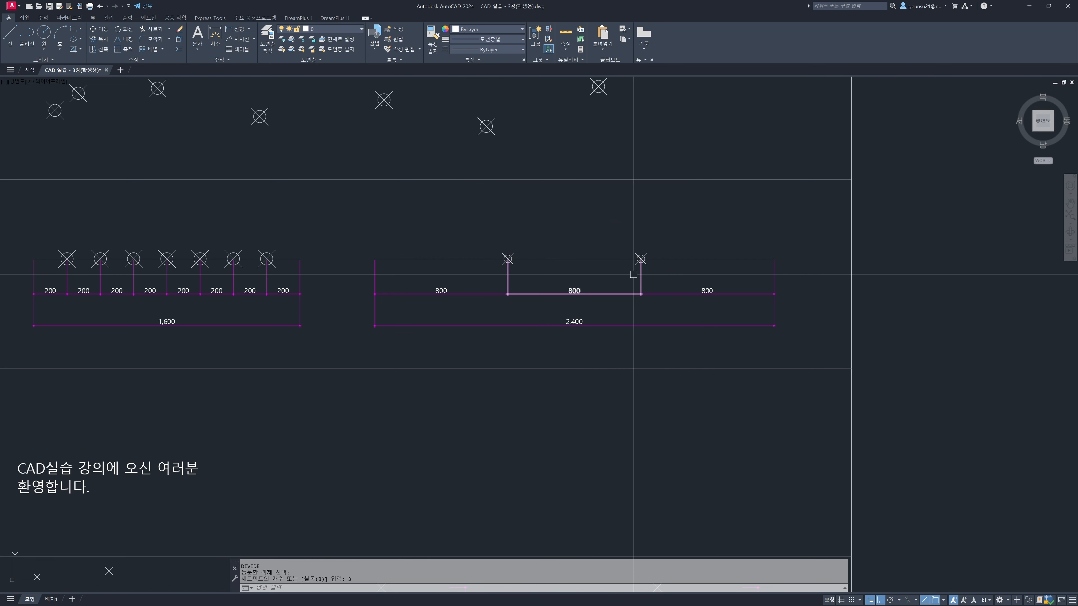
Create single-line text in the Dtext row's practice cell, height 5, rotation 0, with lines "CAD실습 강의에 오신 여러분 환영합니다" and "환영합니다"
{"action": "scroll", "coordinate": [628, 279], "scroll_direction": "down", "scroll_amount": 4}
{"action": "middle_click_drag", "start_coordinate": [526, 325], "coordinate": [640, 274]}
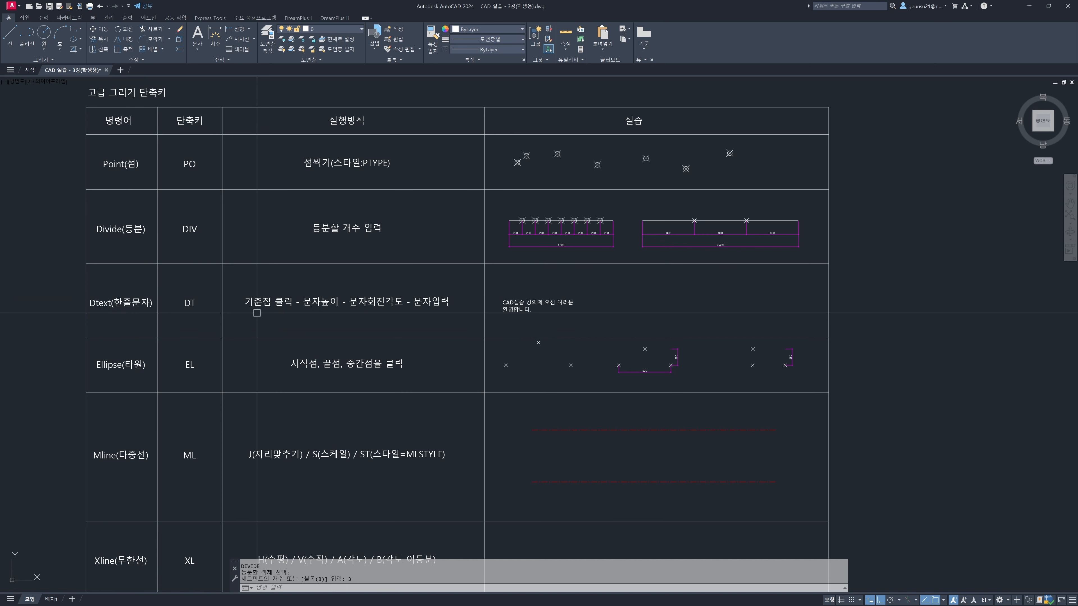
{"action": "middle_click_drag", "start_coordinate": [471, 309], "coordinate": [427, 310]}
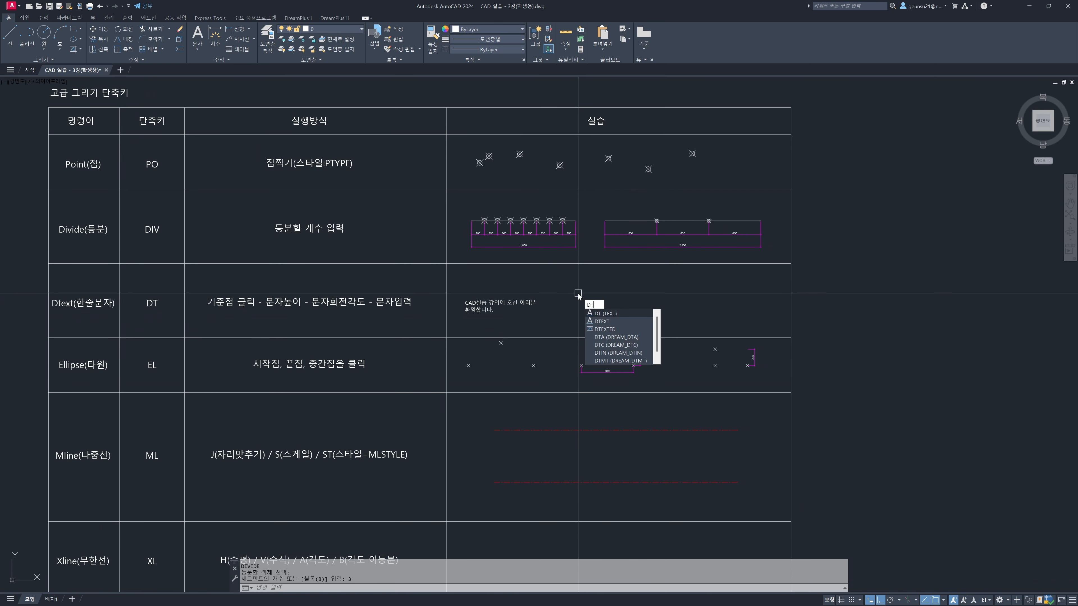
{"action": "key", "text": "Return"}
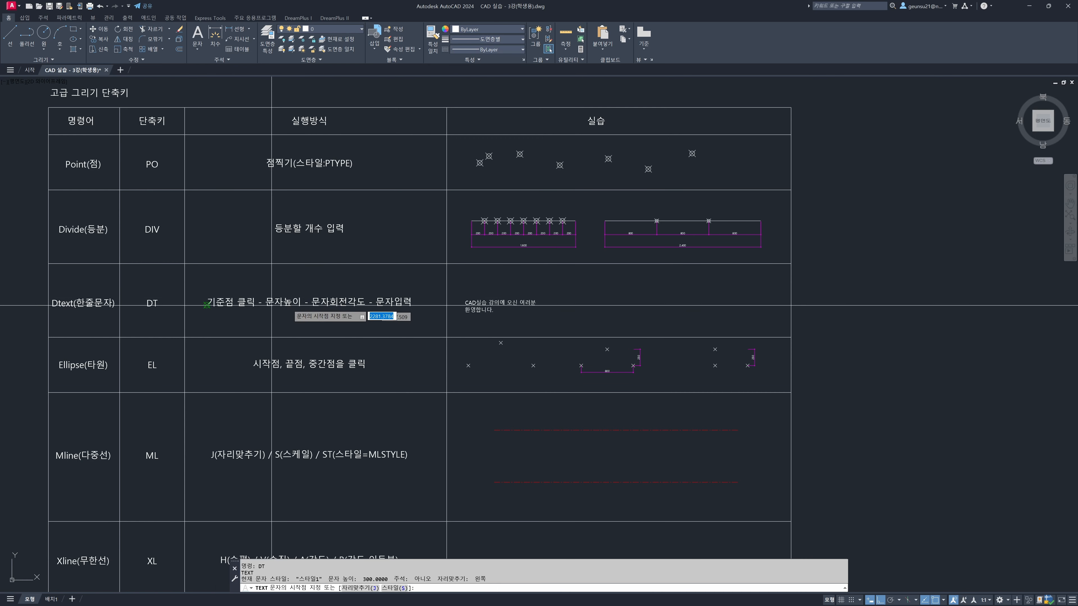
{"action": "left_click", "coordinate": [560, 293]}
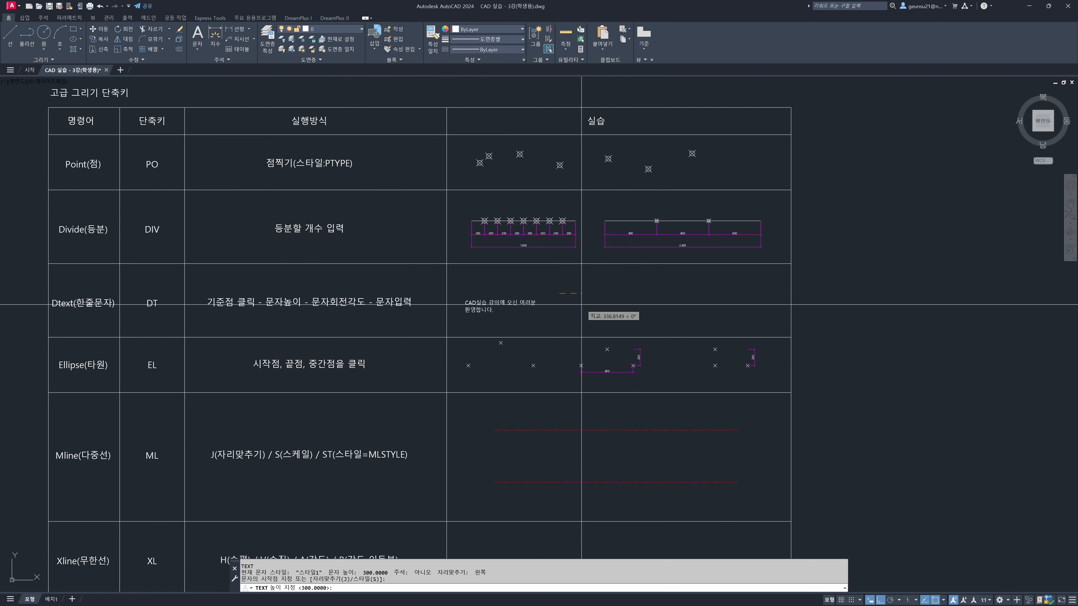
{"action": "type", "text": "5"}
{"action": "key", "text": "Return"}
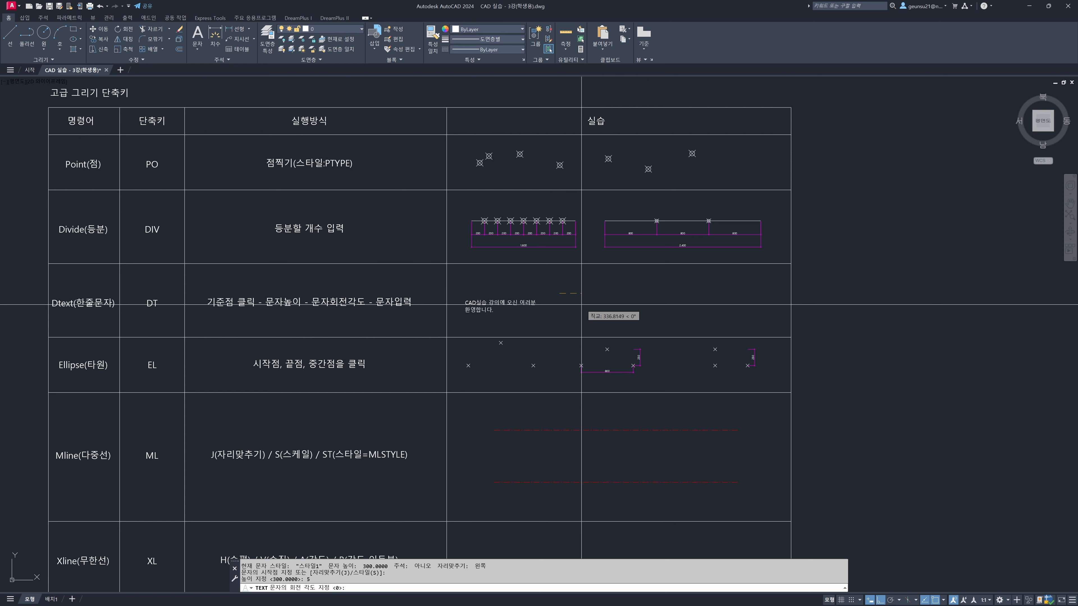
{"action": "key", "text": "Return"}
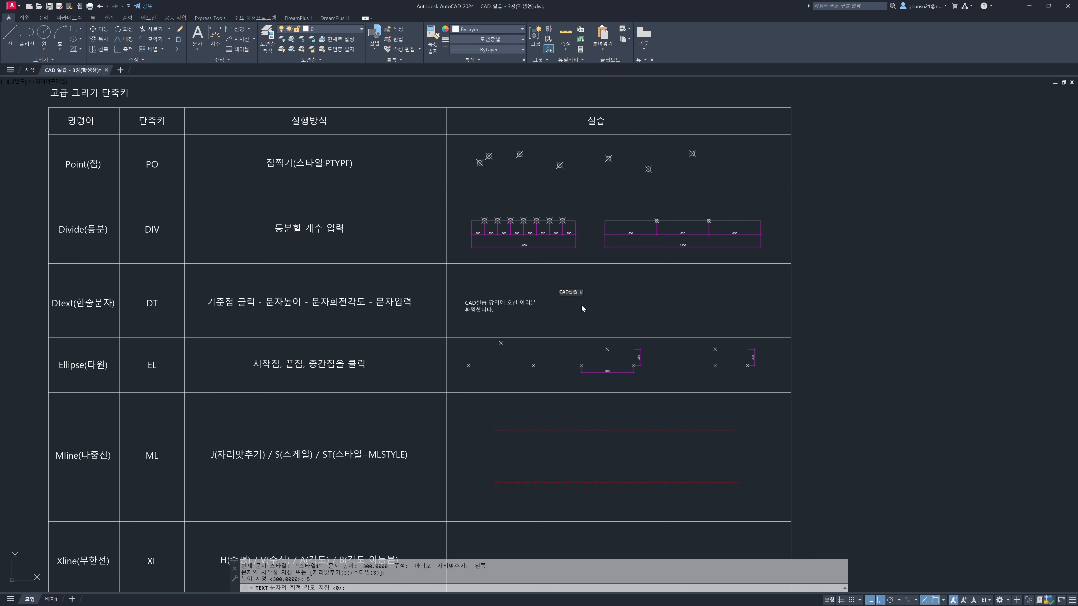
{"action": "type", "text": "러분 환영합니다"}
{"action": "key", "text": "Return"}
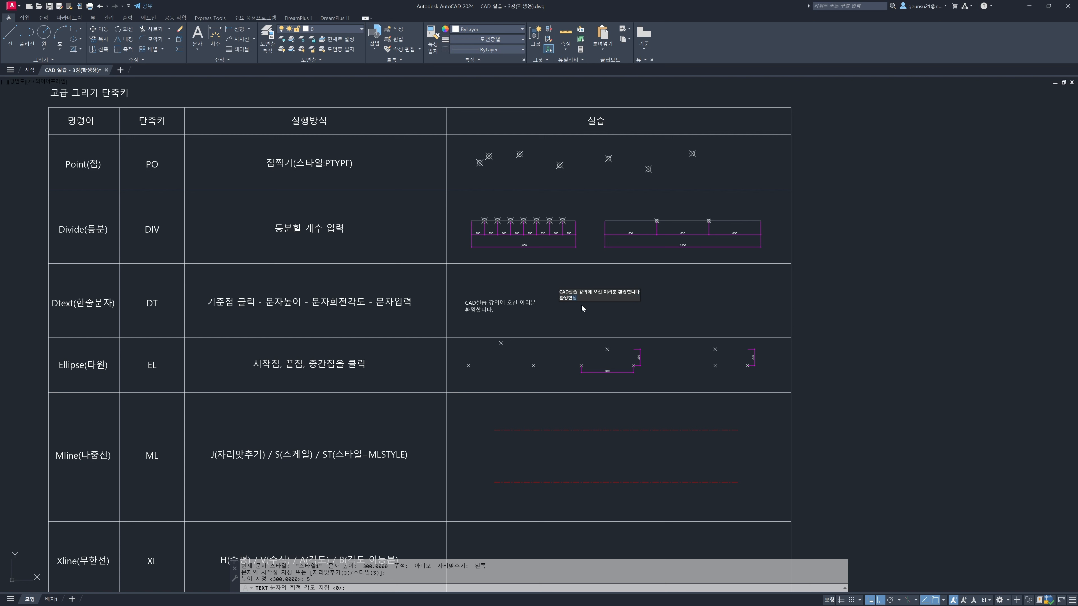
{"action": "key", "text": "Return"}
{"action": "key", "text": "Escape"}
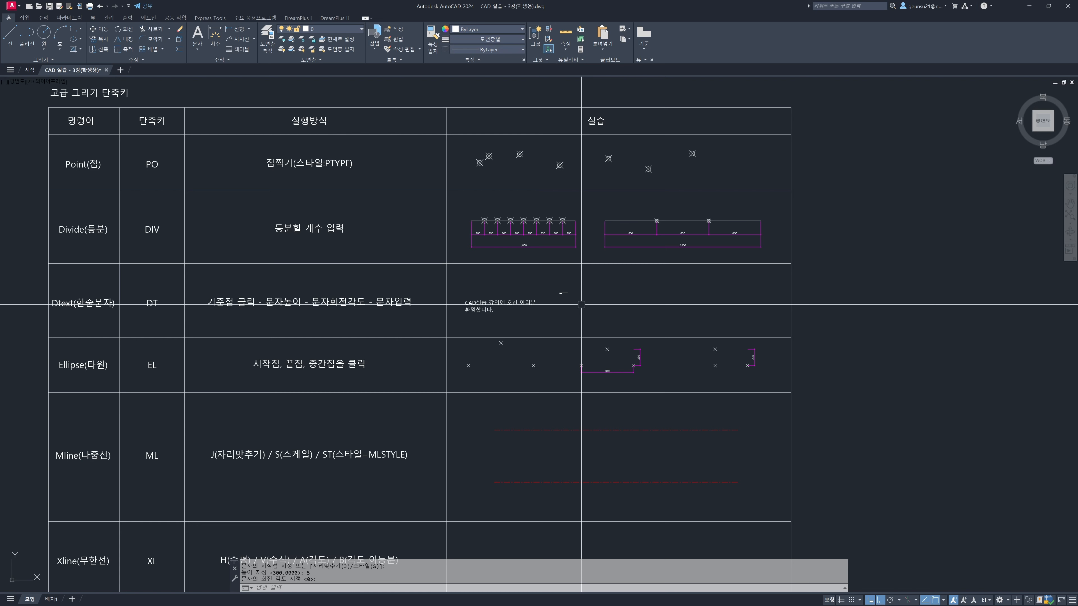
Examine the new text up close, selecting its two lines one after the other to check whether they are separate objects
{"action": "scroll", "coordinate": [560, 291], "scroll_direction": "up", "scroll_amount": 10}
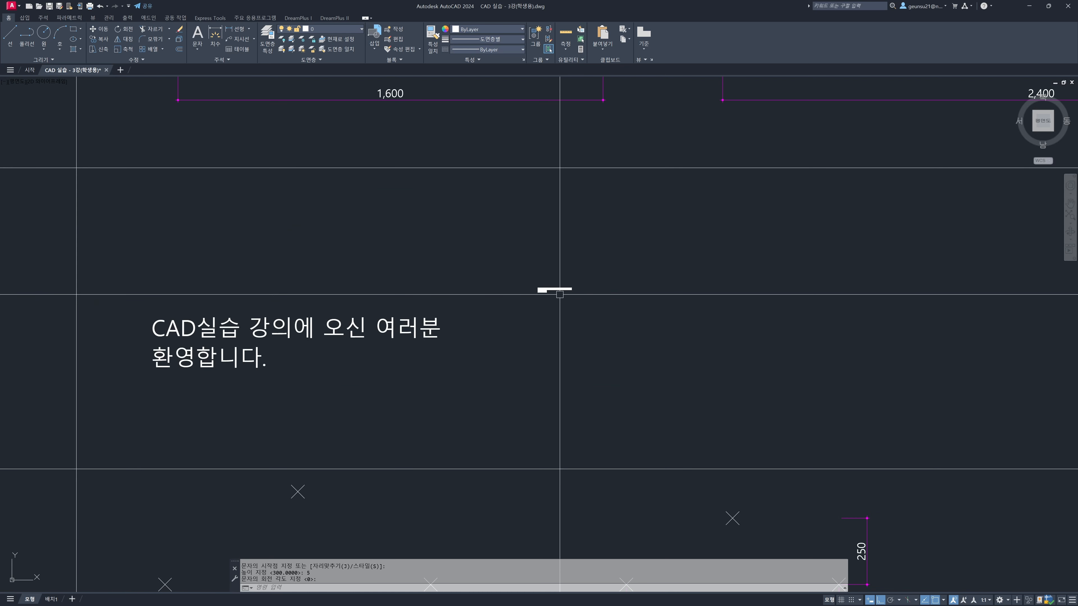
{"action": "scroll", "coordinate": [515, 278], "scroll_direction": "up", "scroll_amount": 4}
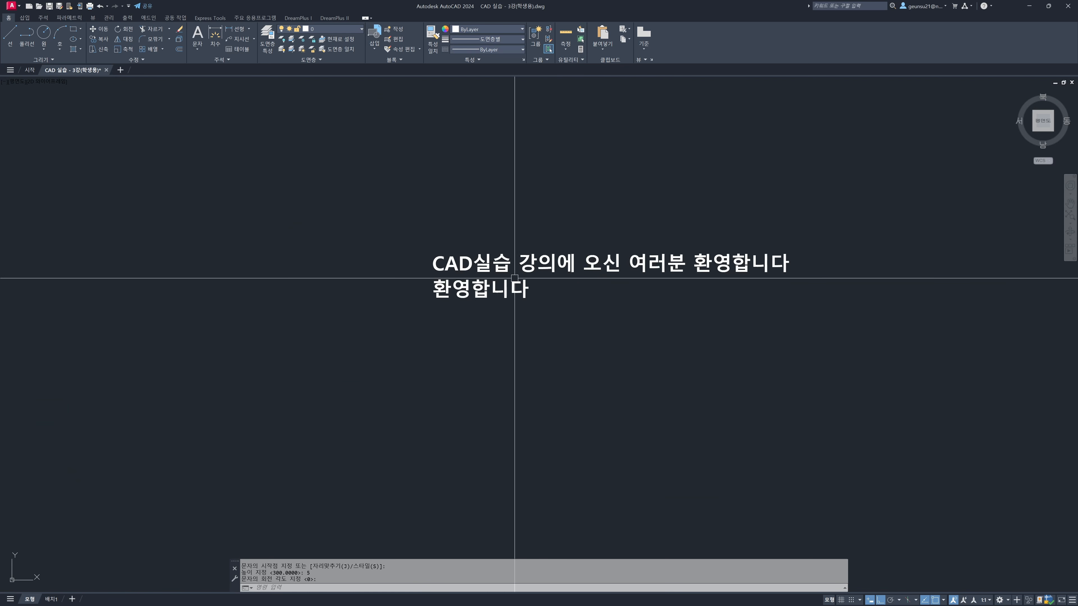
{"action": "left_click", "coordinate": [503, 265]}
{"action": "left_click", "coordinate": [488, 292]}
{"action": "middle_click_drag", "start_coordinate": [518, 270], "coordinate": [493, 300]}
{"action": "key", "text": "Escape"}
{"action": "key", "text": "Escape"}
{"action": "scroll", "coordinate": [480, 321], "scroll_direction": "down", "scroll_amount": 10}
{"action": "scroll", "coordinate": [480, 321], "scroll_direction": "down", "scroll_amount": 5}
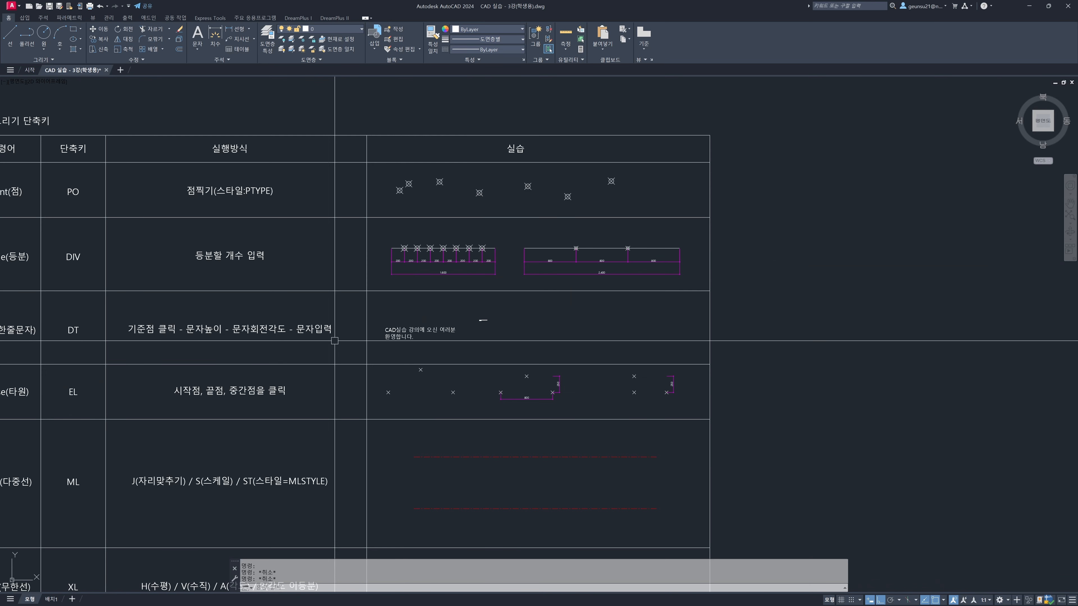
{"action": "middle_click_drag", "start_coordinate": [103, 333], "coordinate": [179, 298]}
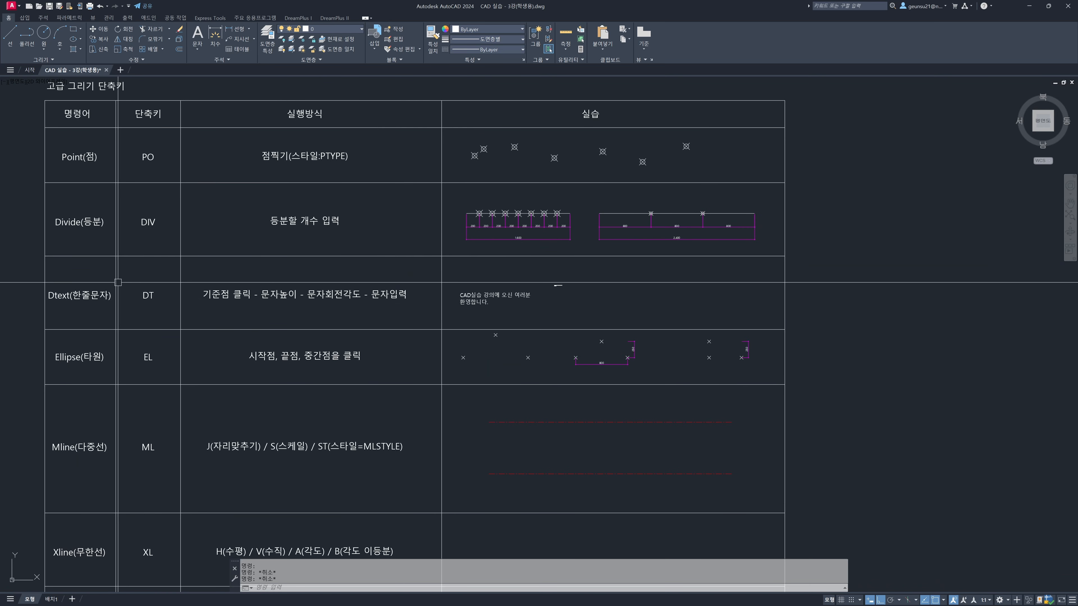
{"action": "scroll", "coordinate": [549, 288], "scroll_direction": "up", "scroll_amount": 8}
{"action": "scroll", "coordinate": [612, 274], "scroll_direction": "up", "scroll_amount": 10}
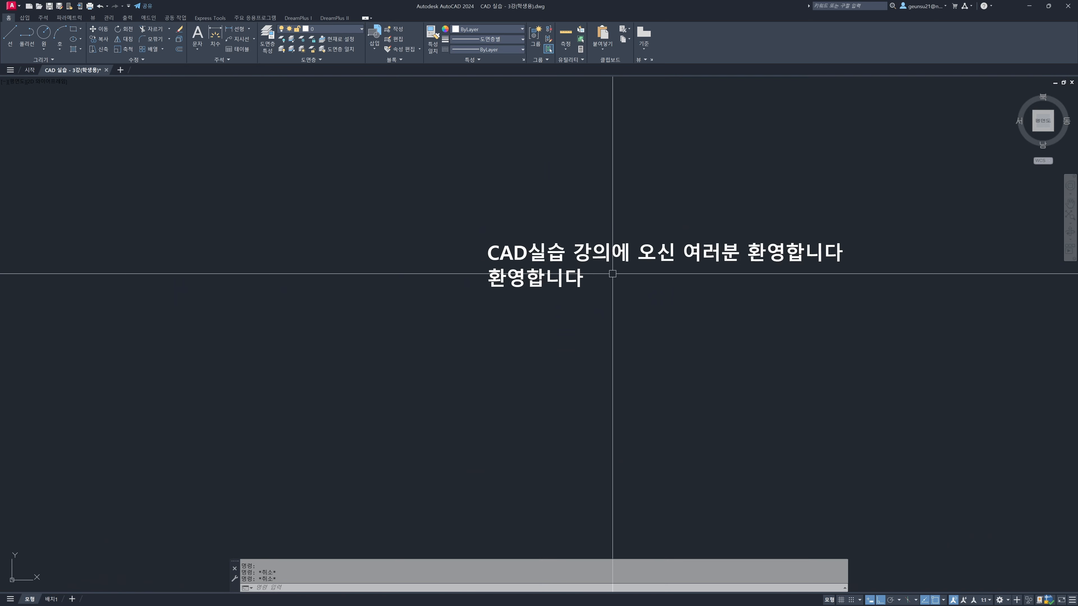
{"action": "left_click", "coordinate": [591, 253]}
{"action": "left_click", "coordinate": [543, 289]}
{"action": "key", "text": "Escape"}
{"action": "left_click", "coordinate": [493, 252]}
{"action": "left_click", "coordinate": [493, 289]}
{"action": "middle_click_drag", "start_coordinate": [636, 291], "coordinate": [551, 309]}
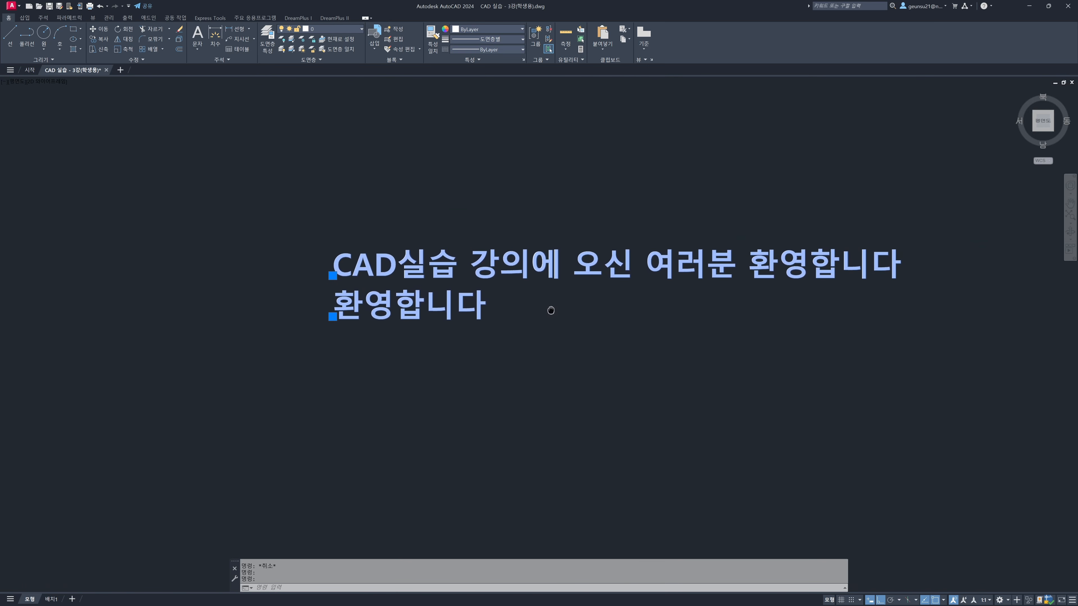
{"action": "key", "text": "Escape"}
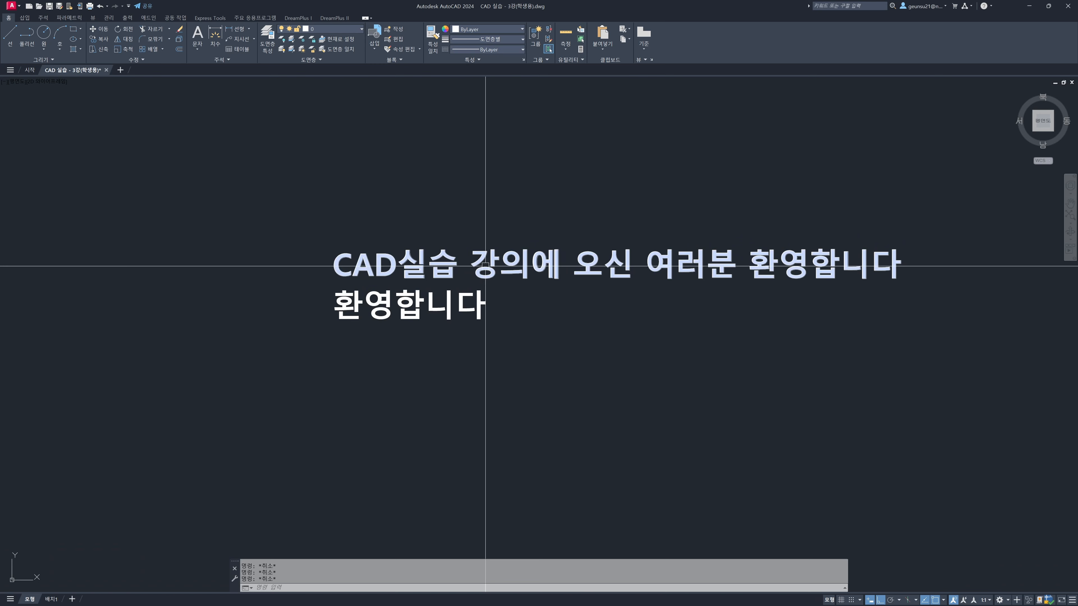
Open the properties of the first new text line and examine its height and text style
{"action": "left_click", "coordinate": [486, 269]}
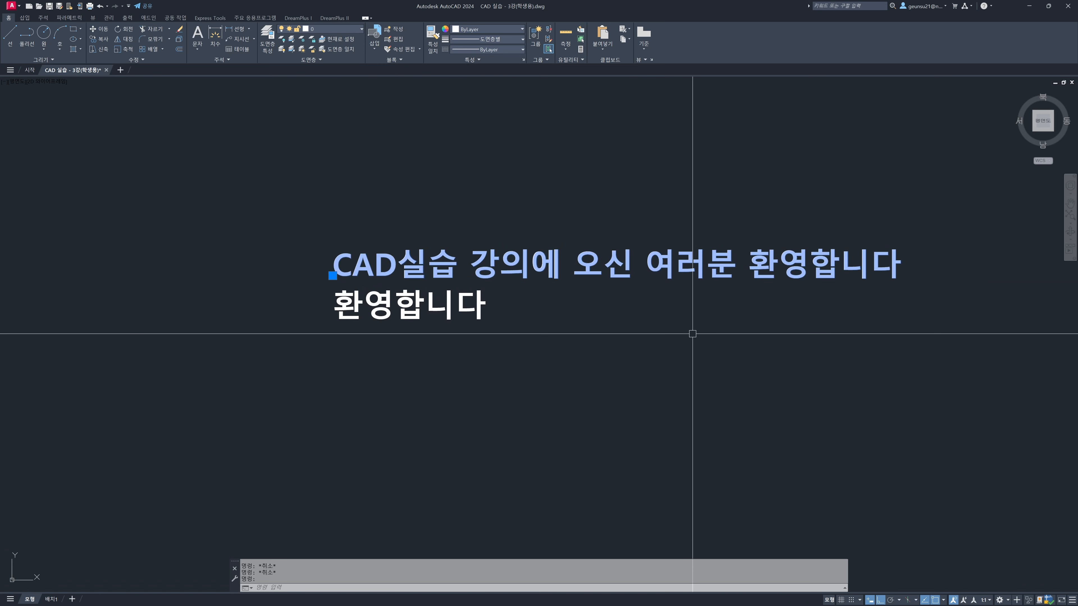
{"action": "key", "text": "ctrl+1"}
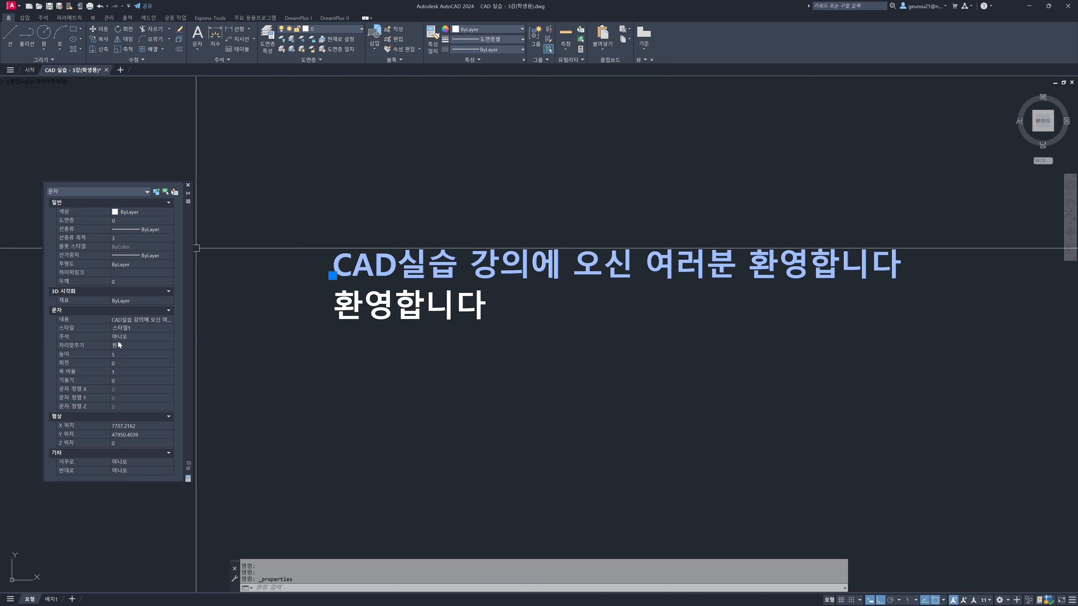
{"action": "left_click", "coordinate": [107, 356]}
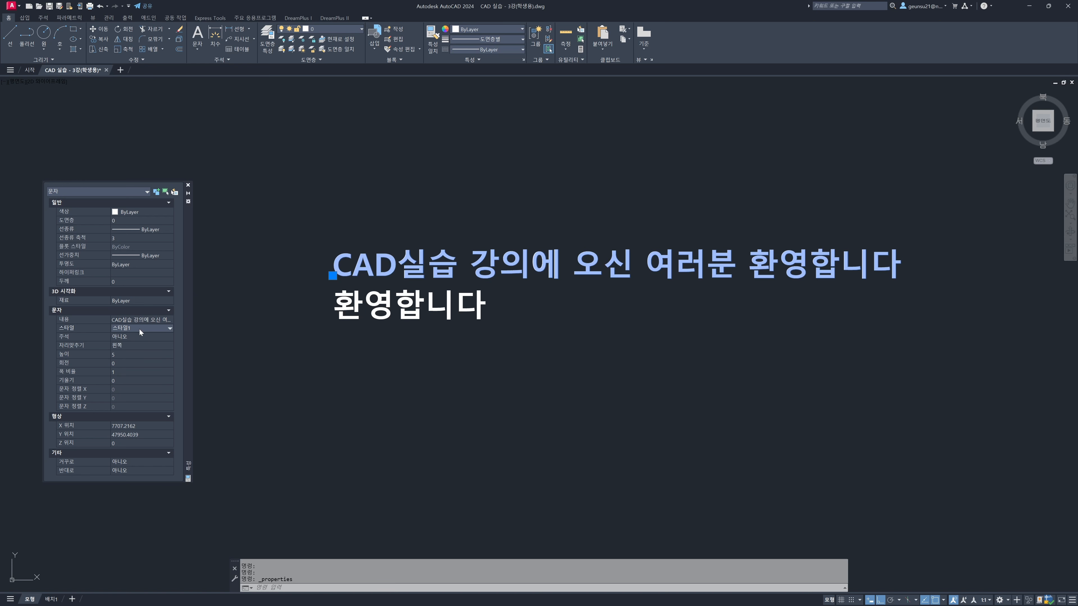
{"action": "key", "text": "Escape"}
{"action": "key", "text": "Escape"}
{"action": "key", "text": "Escape"}
{"action": "left_click", "coordinate": [568, 356]}
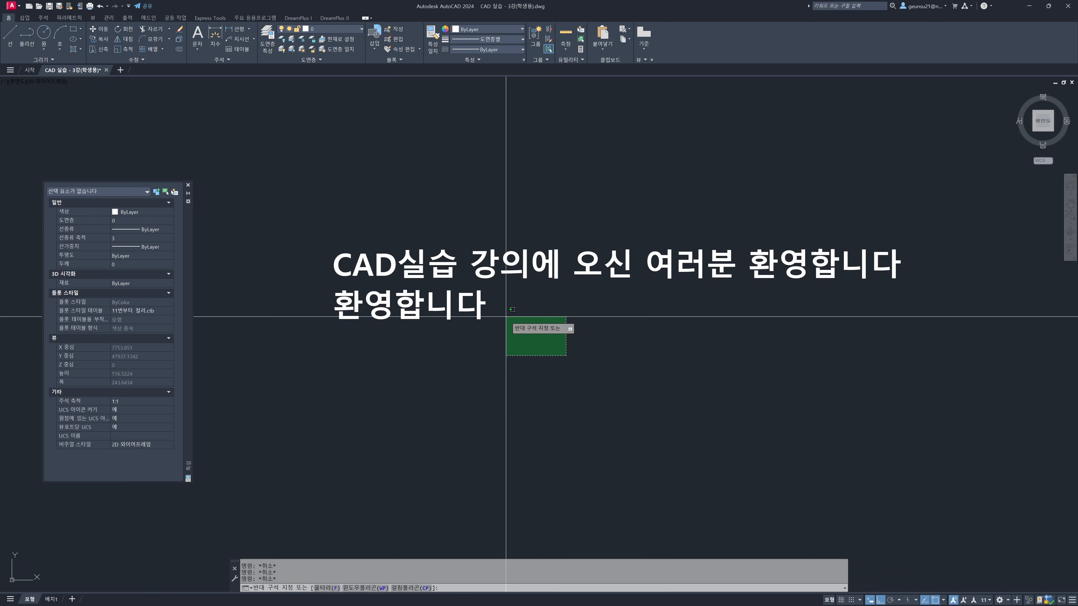
{"action": "left_click", "coordinate": [425, 274]}
{"action": "scroll", "coordinate": [427, 341], "scroll_direction": "down", "scroll_amount": 12}
{"action": "scroll", "coordinate": [427, 342], "scroll_direction": "down", "scroll_amount": 8}
{"action": "mouse_move", "coordinate": [246, 441]}
{"action": "middle_mouse_down"}
{"action": "mouse_move", "coordinate": [356, 334]}
{"action": "mouse_move", "coordinate": [445, 299]}
{"action": "mouse_move", "coordinate": [703, 269]}
{"action": "middle_mouse_up"}
{"action": "middle_click_drag", "start_coordinate": [655, 302], "coordinate": [781, 274]}
{"action": "key", "text": "Escape"}
Change the text style of both new text lines to 맑은고딕
{"action": "middle_click_drag", "start_coordinate": [895, 189], "coordinate": [578, 270]}
{"action": "scroll", "coordinate": [687, 212], "scroll_direction": "up", "scroll_amount": 6}
{"action": "scroll", "coordinate": [714, 246], "scroll_direction": "up", "scroll_amount": 8}
{"action": "left_click", "coordinate": [702, 268]}
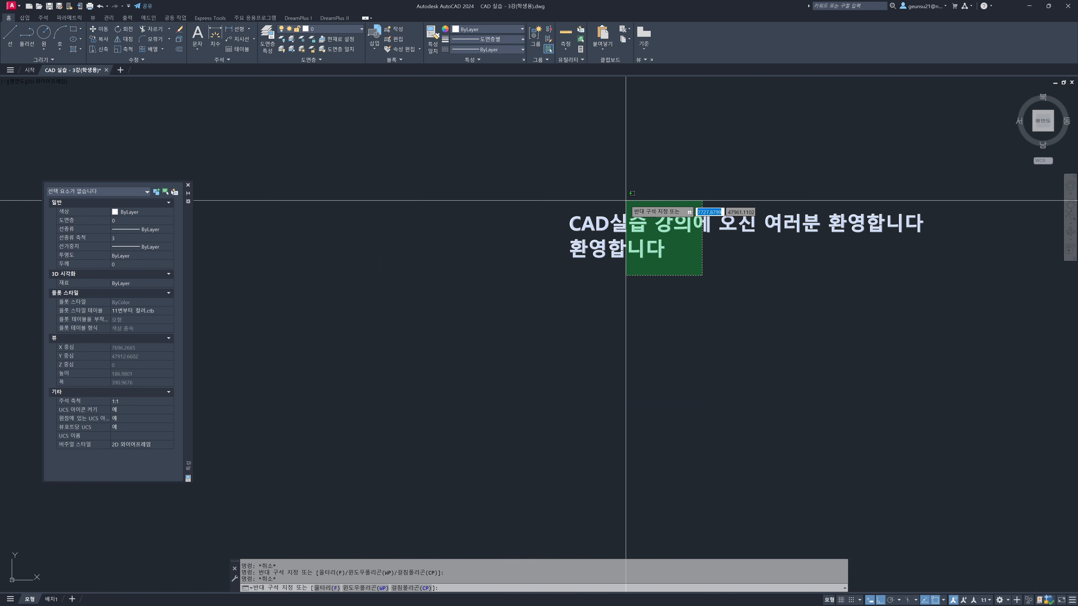
{"action": "left_click", "coordinate": [623, 199]}
{"action": "left_click", "coordinate": [155, 329]}
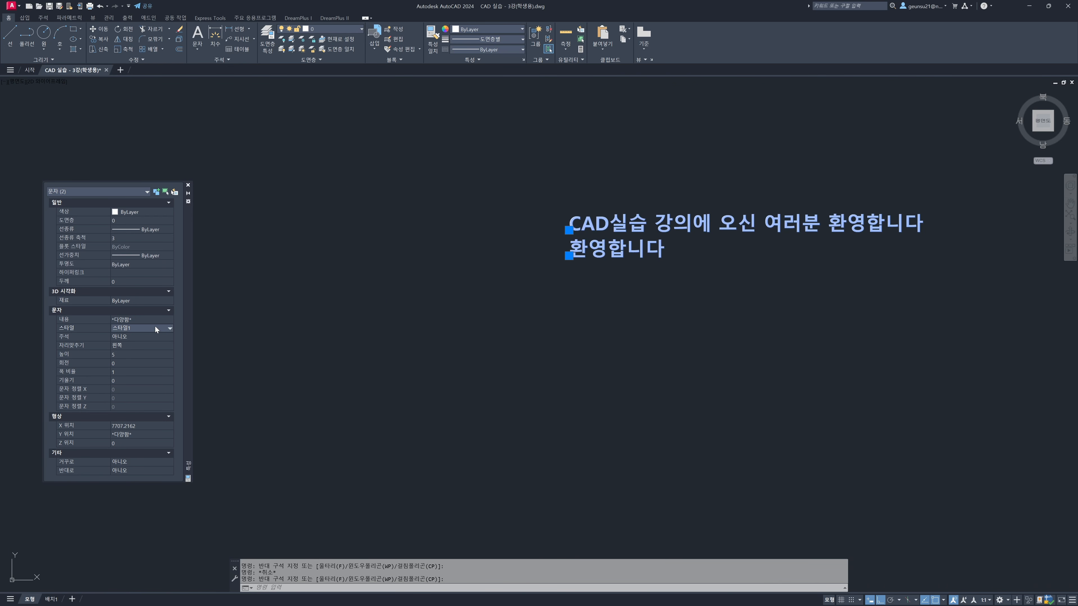
{"action": "left_click", "coordinate": [167, 328]}
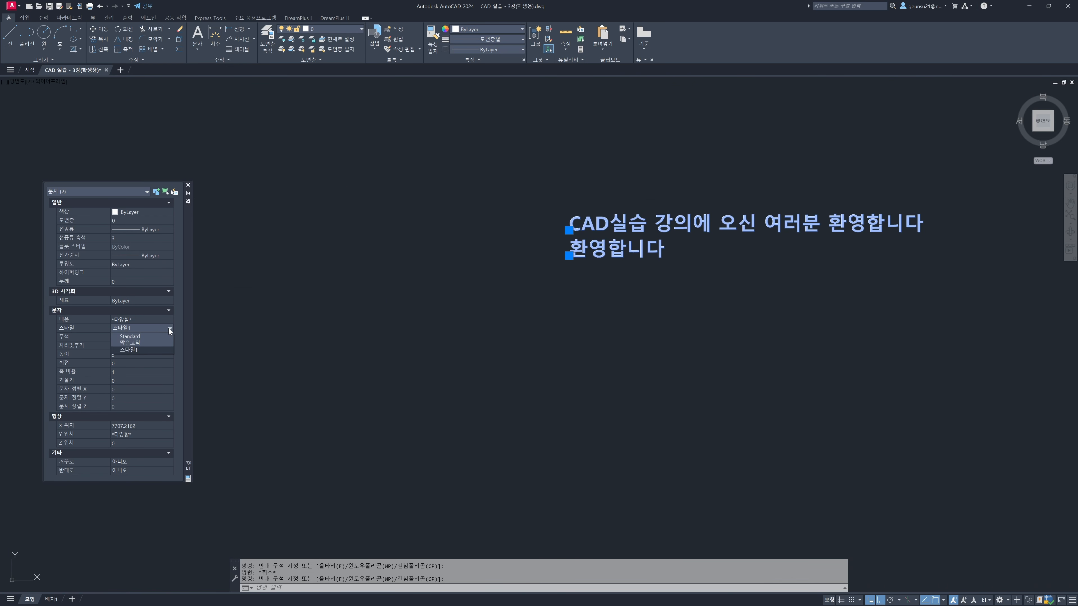
{"action": "left_click", "coordinate": [155, 343]}
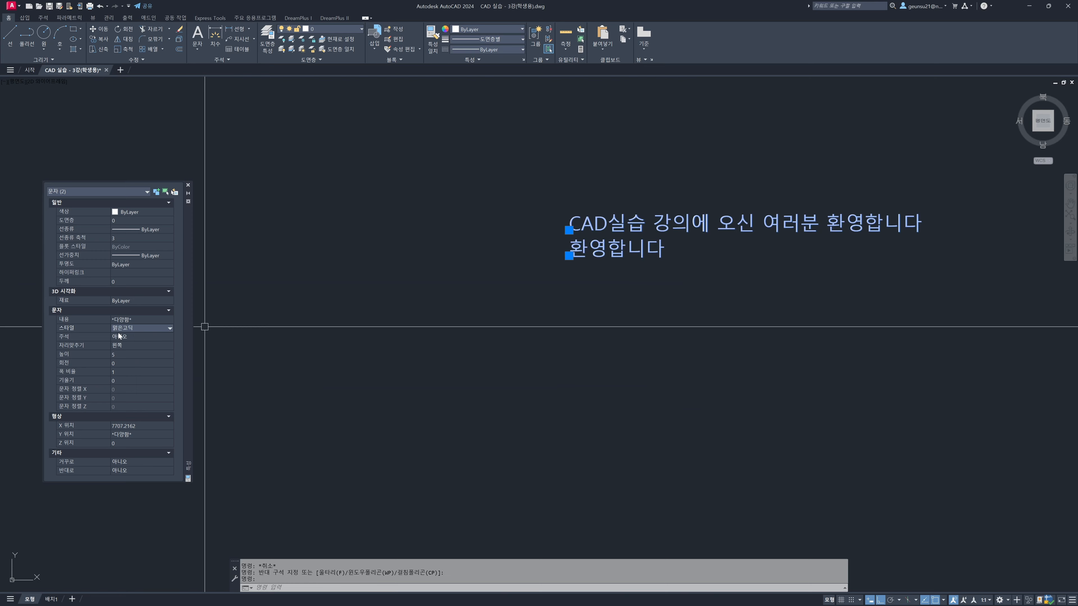
{"action": "key", "text": "Escape"}
{"action": "key", "text": "Escape"}
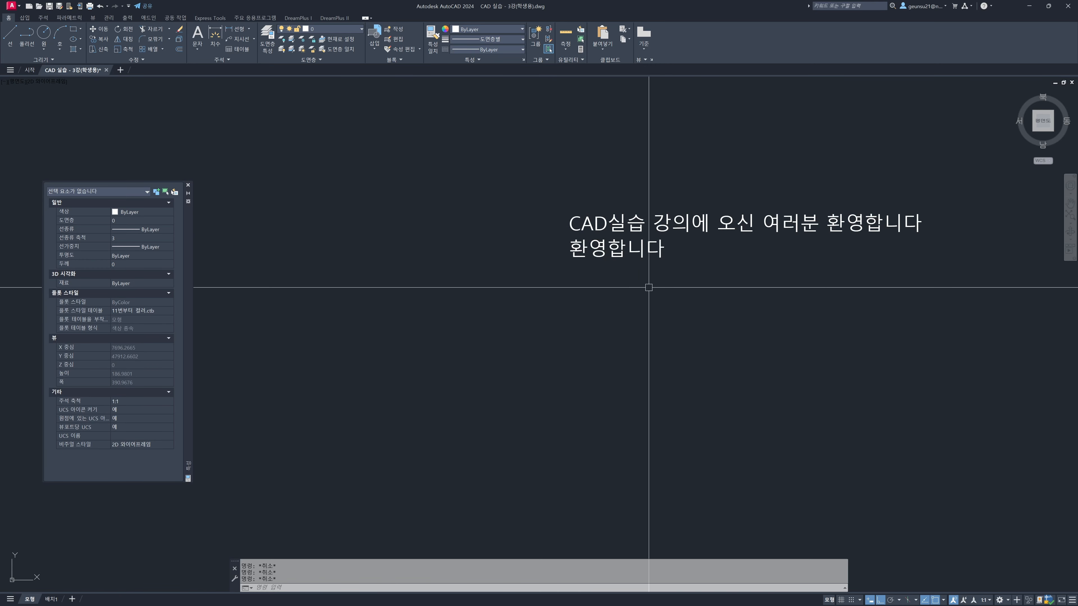
Set the height of both new text lines to 10
{"action": "middle_click_drag", "start_coordinate": [664, 285], "coordinate": [630, 290]}
{"action": "scroll", "coordinate": [627, 287], "scroll_direction": "down", "scroll_amount": 6}
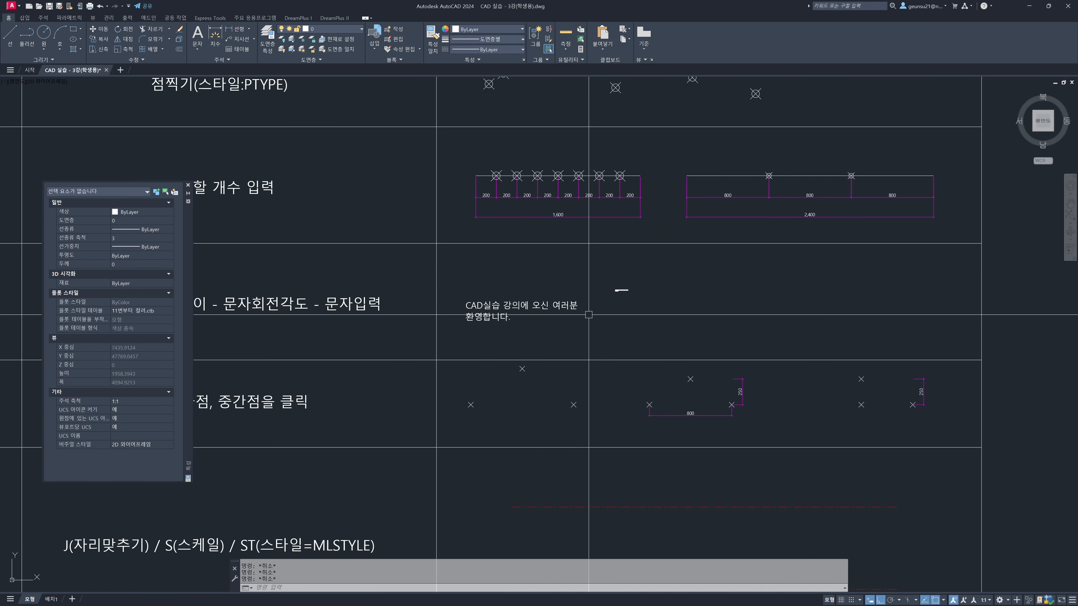
{"action": "scroll", "coordinate": [669, 251], "scroll_direction": "up", "scroll_amount": 7}
{"action": "left_click", "coordinate": [669, 260]}
{"action": "left_click", "coordinate": [588, 199]}
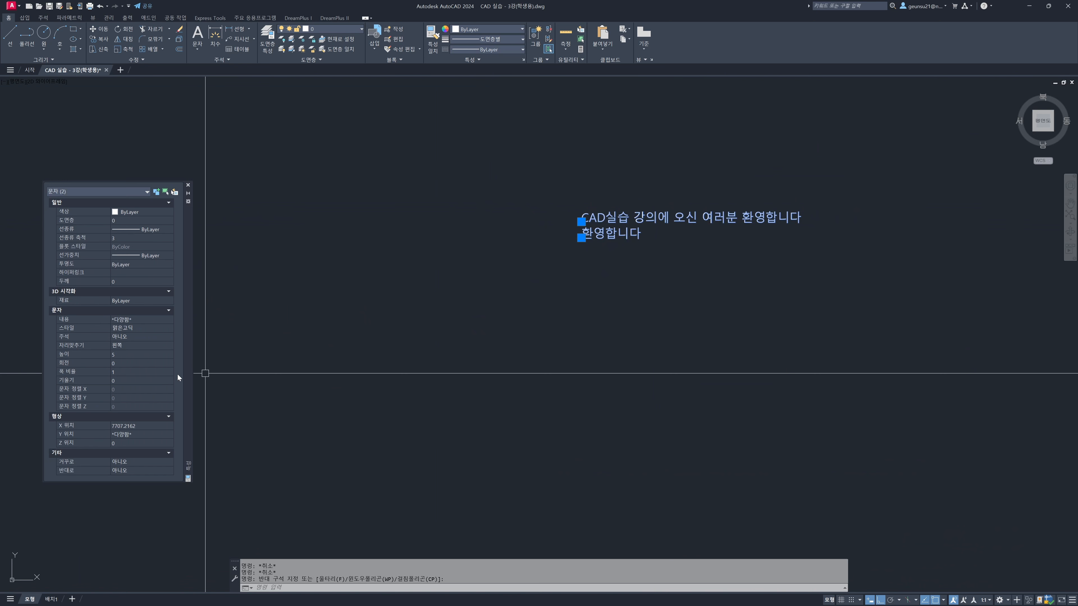
{"action": "left_click", "coordinate": [132, 355]}
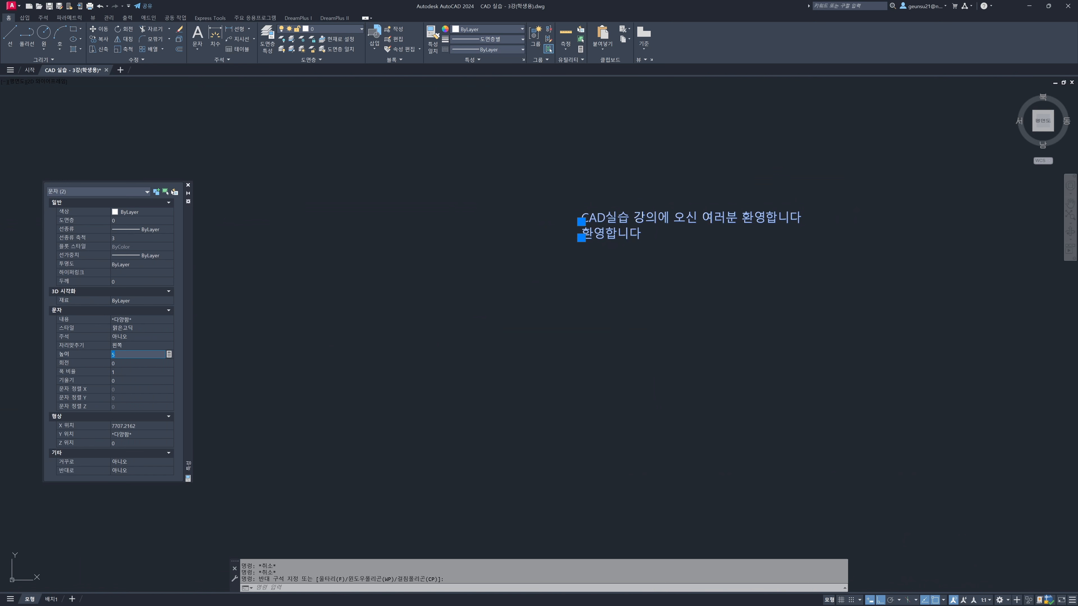
{"action": "type", "text": "10"}
{"action": "key", "text": "Tab"}
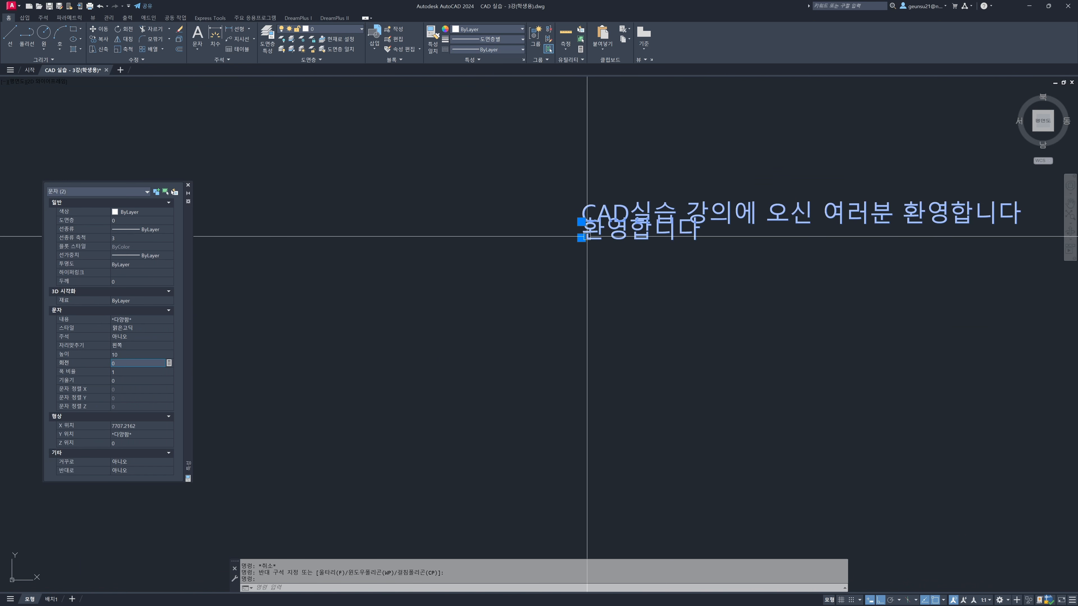
{"action": "scroll", "coordinate": [582, 221], "scroll_direction": "up", "scroll_amount": 2}
{"action": "scroll", "coordinate": [575, 245], "scroll_direction": "up", "scroll_amount": 1}
{"action": "key", "text": "Escape"}
{"action": "key", "text": "Escape"}
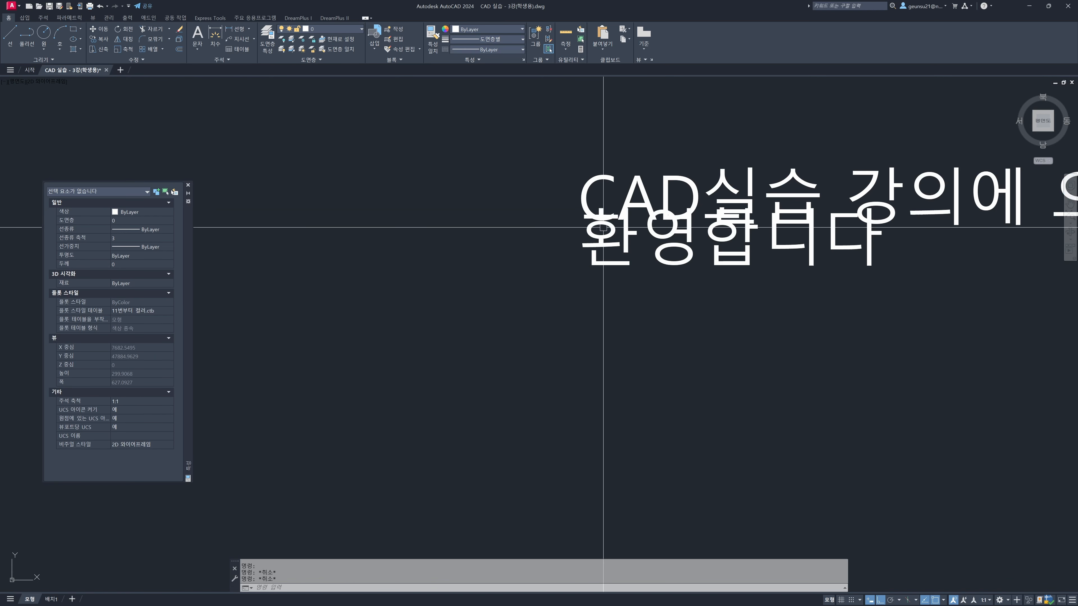
Move the first new text line straight up so it clears the second line
{"action": "scroll", "coordinate": [510, 245], "scroll_direction": "up", "scroll_amount": 1}
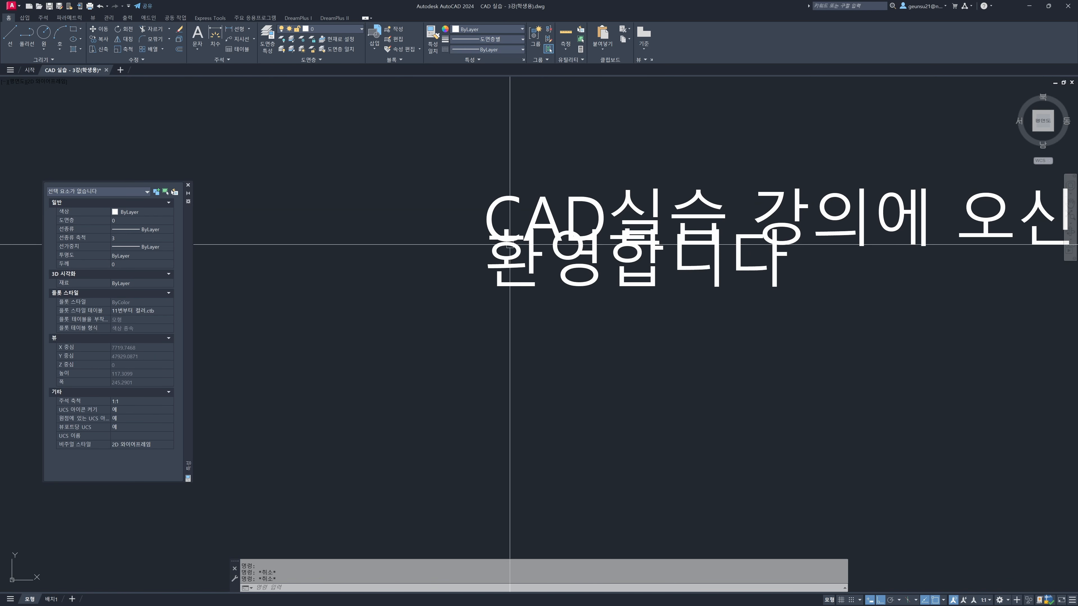
{"action": "type", "text": "m"}
{"action": "key", "text": "space"}
{"action": "left_click", "coordinate": [569, 221]}
{"action": "key", "text": "space"}
{"action": "left_click", "coordinate": [366, 314]}
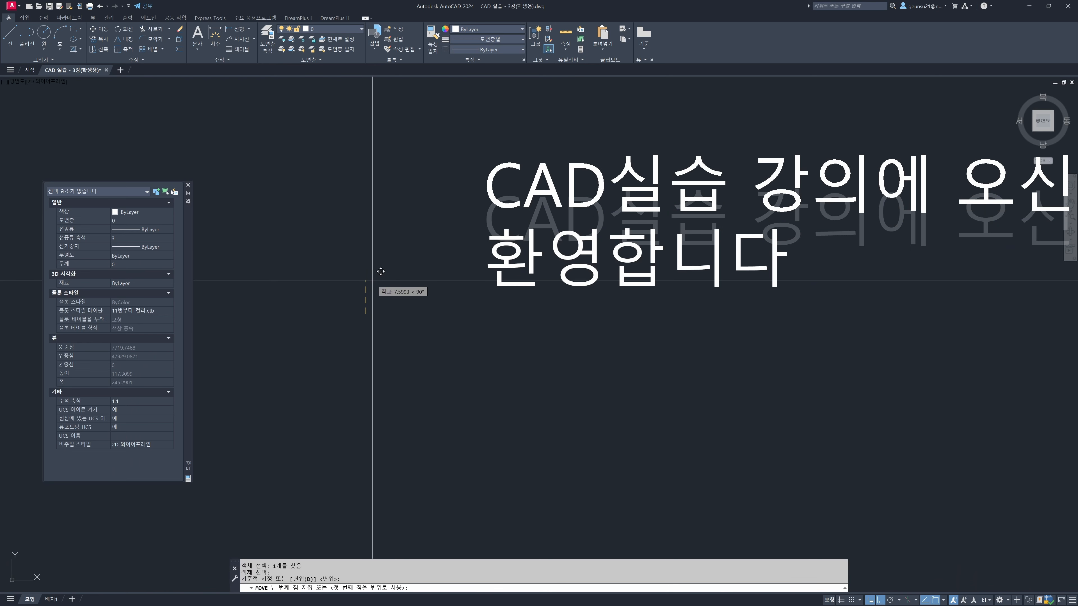
{"action": "left_click", "coordinate": [381, 270]}
{"action": "scroll", "coordinate": [414, 254], "scroll_direction": "down", "scroll_amount": 10}
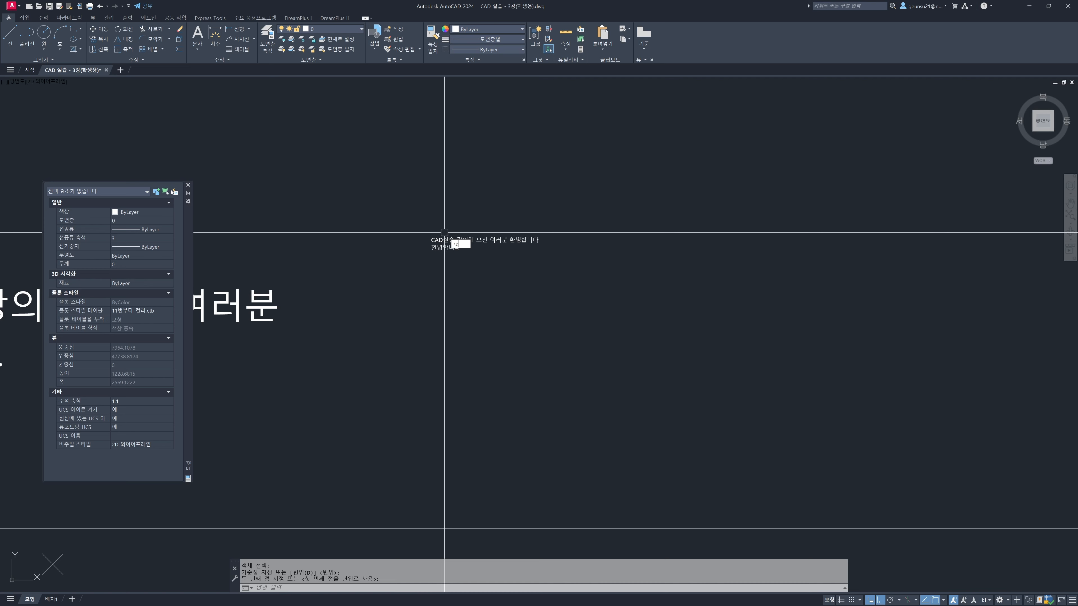
Scale both new text lines by a factor of 10 from a base point at their upper left and close the object properties
{"action": "type", "text": "sc"}
{"action": "key", "text": "space"}
{"action": "left_click", "coordinate": [458, 225]}
{"action": "left_click", "coordinate": [428, 277]}
{"action": "key", "text": "space"}
{"action": "left_click", "coordinate": [426, 232]}
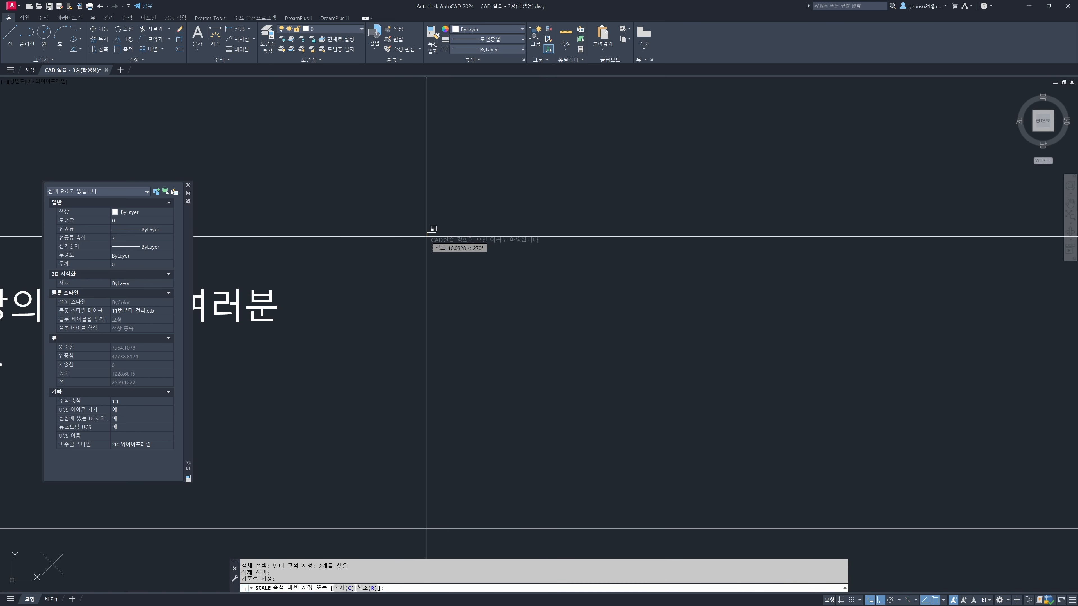
{"action": "type", "text": "10"}
{"action": "key", "text": "Return"}
{"action": "scroll", "coordinate": [426, 233], "scroll_direction": "down", "scroll_amount": 5}
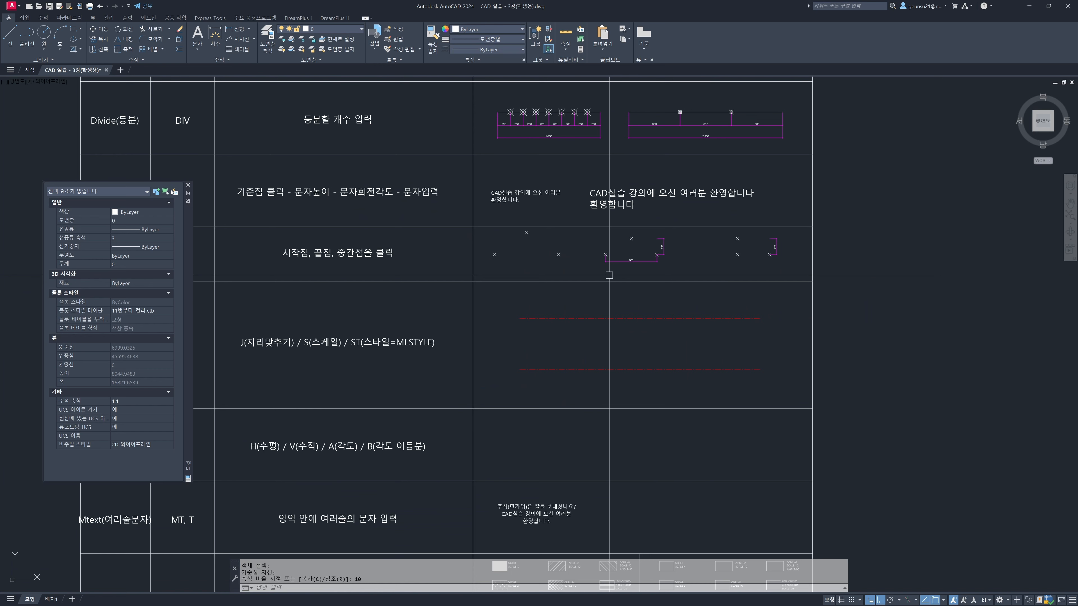
{"action": "key", "text": "ctrl+1"}
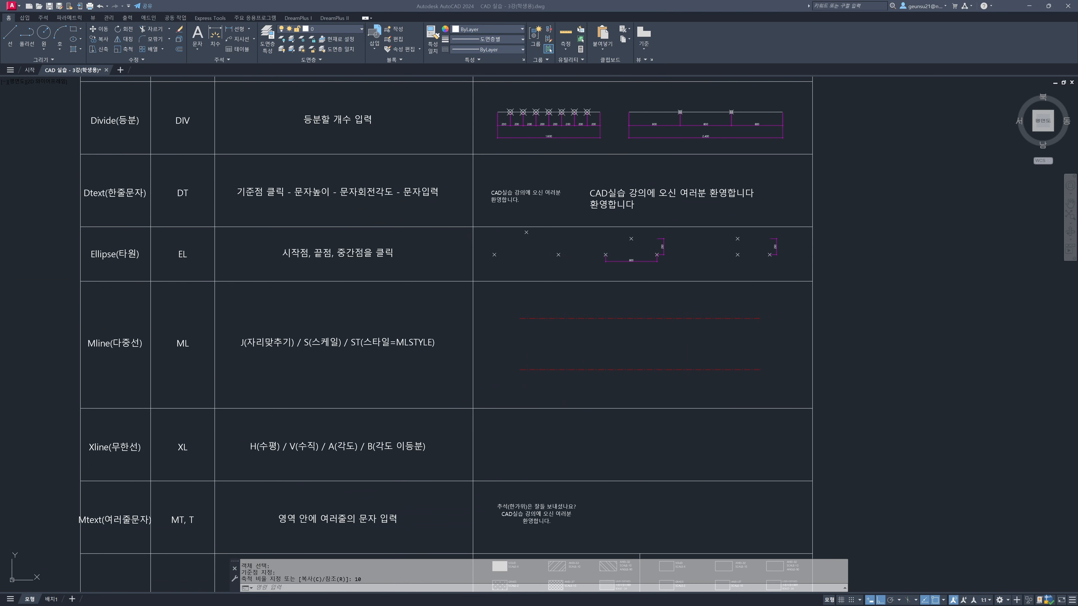
Draw an ellipse in the Ellipse row through the first marker group: axis between the two lower markers, other axis through the upper marker
{"action": "middle_click_drag", "start_coordinate": [309, 277], "coordinate": [288, 271]}
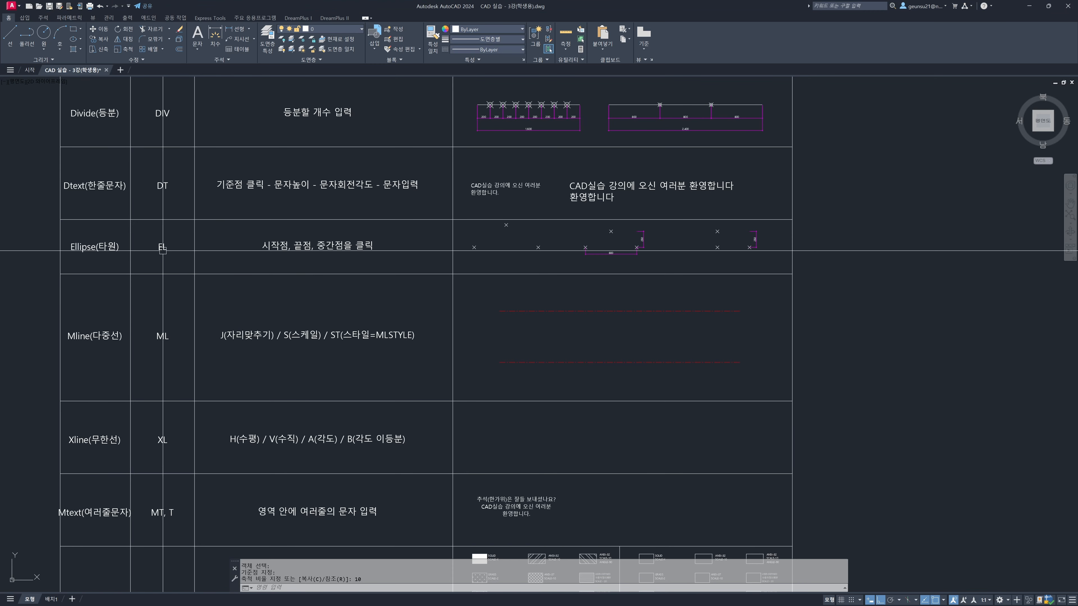
{"action": "mouse_move", "coordinate": [338, 264]}
{"action": "middle_mouse_down"}
{"action": "mouse_move", "coordinate": [323, 272]}
{"action": "mouse_move", "coordinate": [312, 312]}
{"action": "middle_mouse_up"}
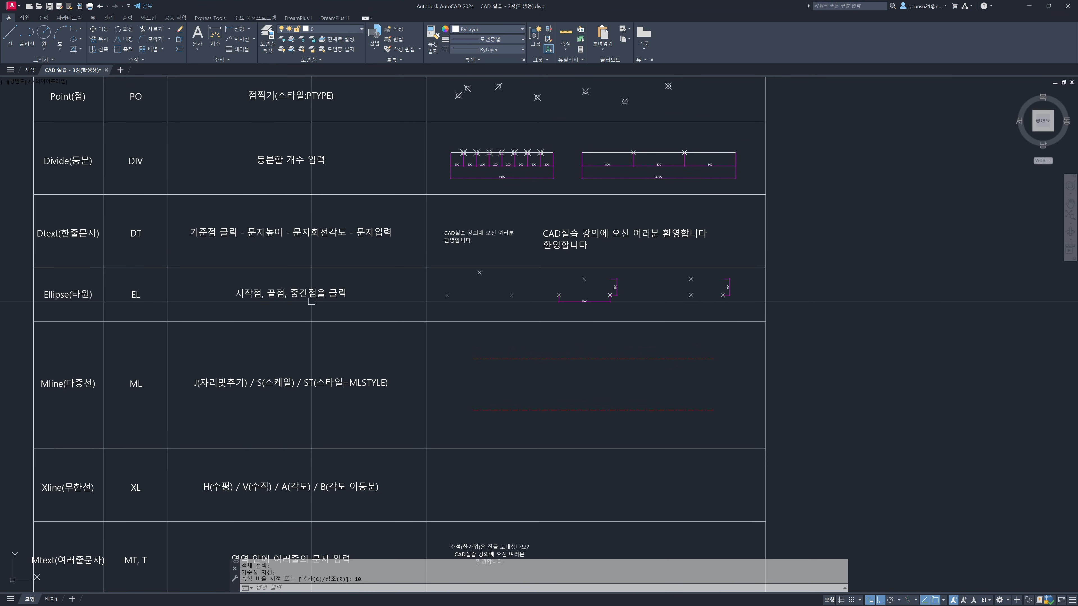
{"action": "scroll", "coordinate": [469, 293], "scroll_direction": "up", "scroll_amount": 4}
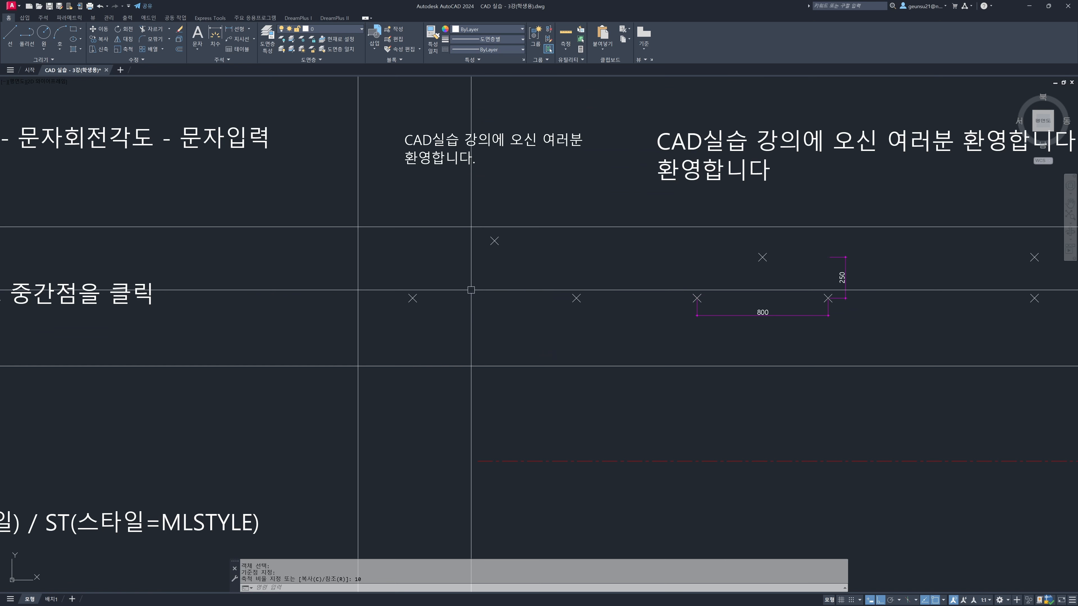
{"action": "type", "text": "e"}
{"action": "key", "text": "Return"}
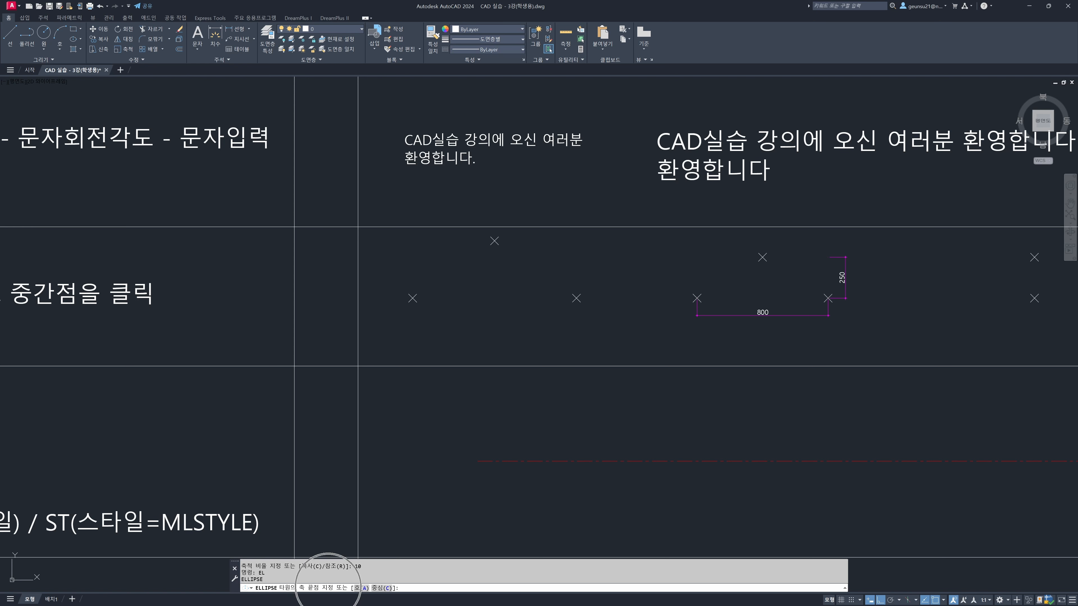
{"action": "left_click", "coordinate": [413, 298]}
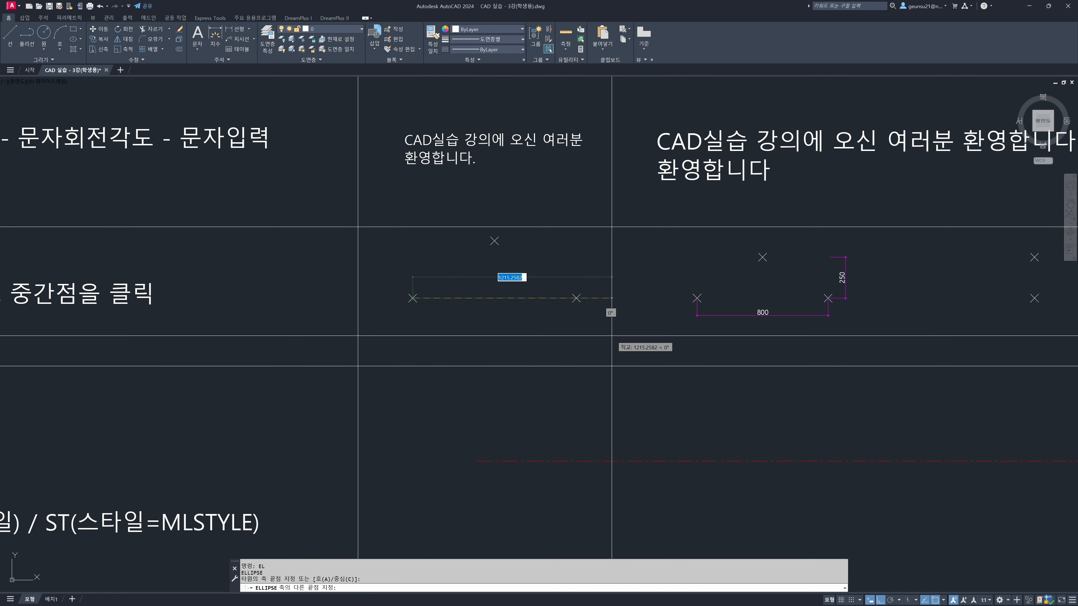
{"action": "left_click", "coordinate": [576, 298]}
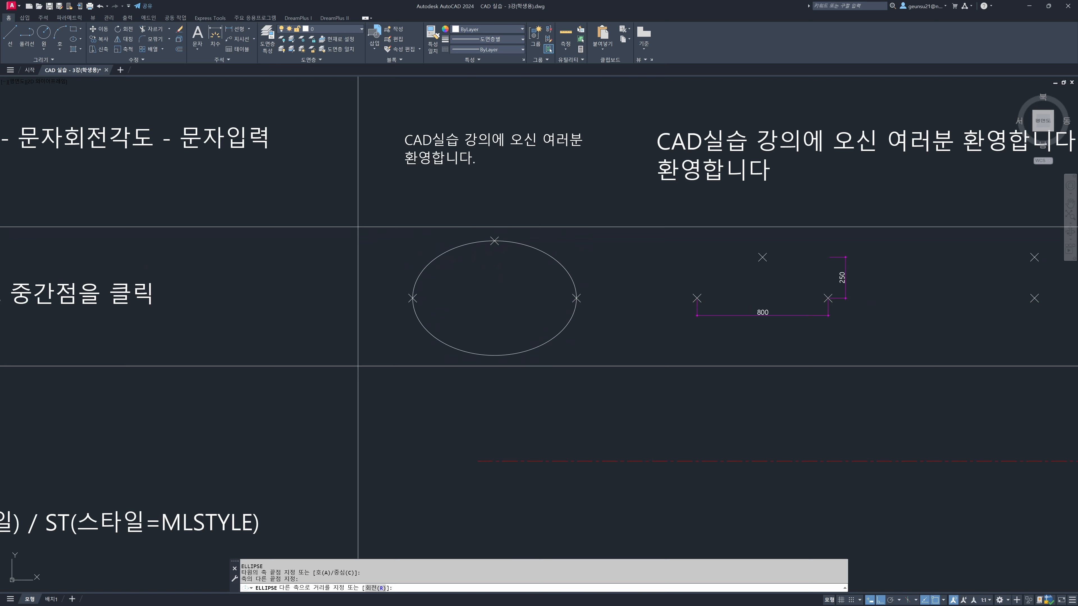
{"action": "left_click", "coordinate": [494, 241]}
Draw an ellipse on the middle marker group, starting at its lower-left marker, with a horizontal axis of 800 and a vertical half-axis of 250
{"action": "middle_click_drag", "start_coordinate": [618, 410], "coordinate": [449, 401]}
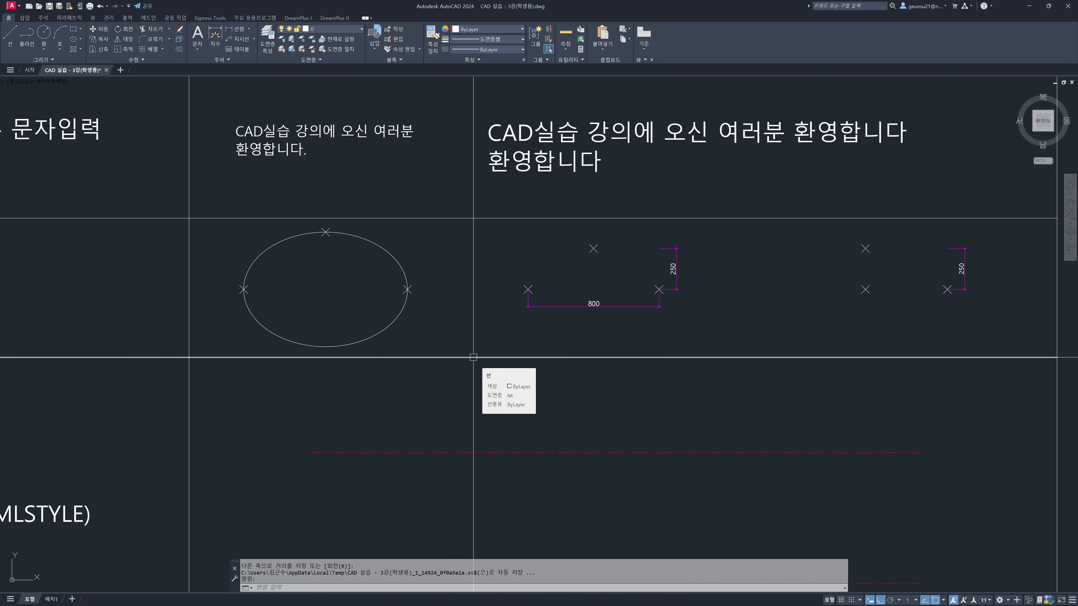
{"action": "middle_click_drag", "start_coordinate": [553, 337], "coordinate": [452, 349]}
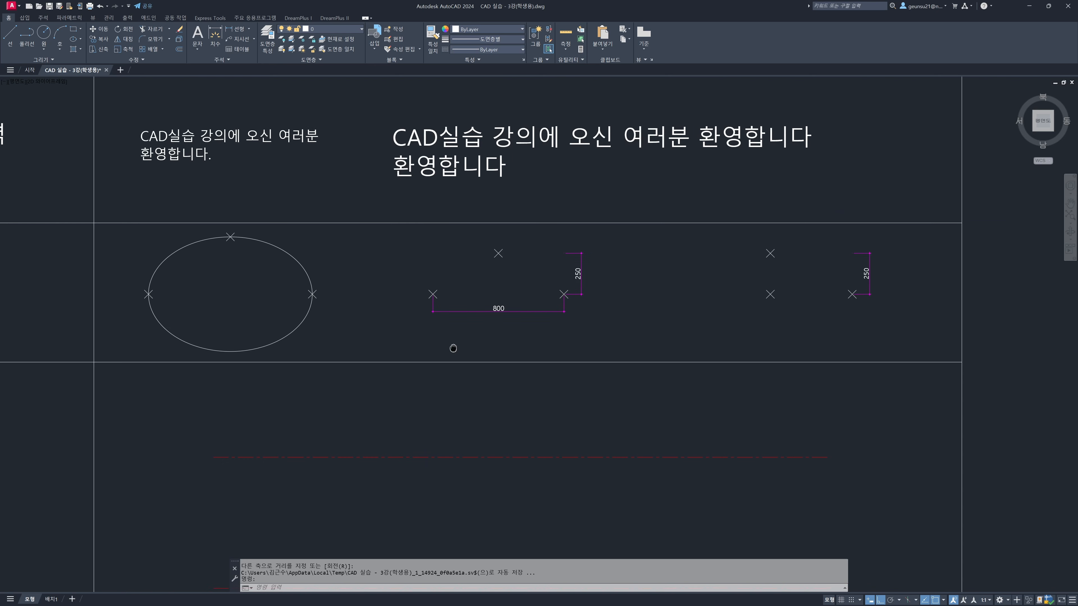
{"action": "scroll", "coordinate": [538, 307], "scroll_direction": "up", "scroll_amount": 2}
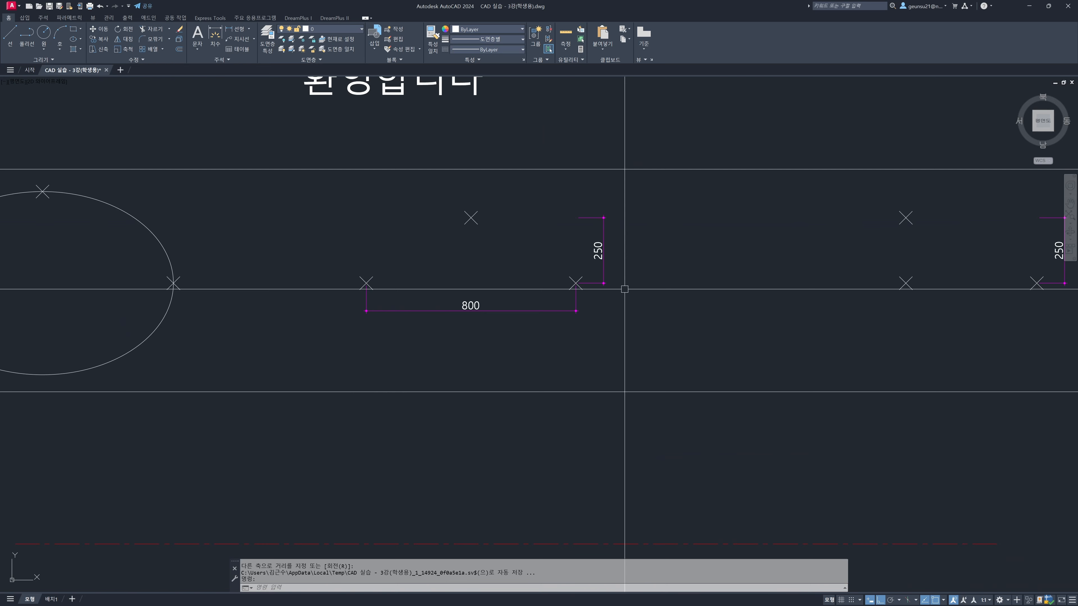
{"action": "middle_click_drag", "start_coordinate": [672, 308], "coordinate": [603, 339]}
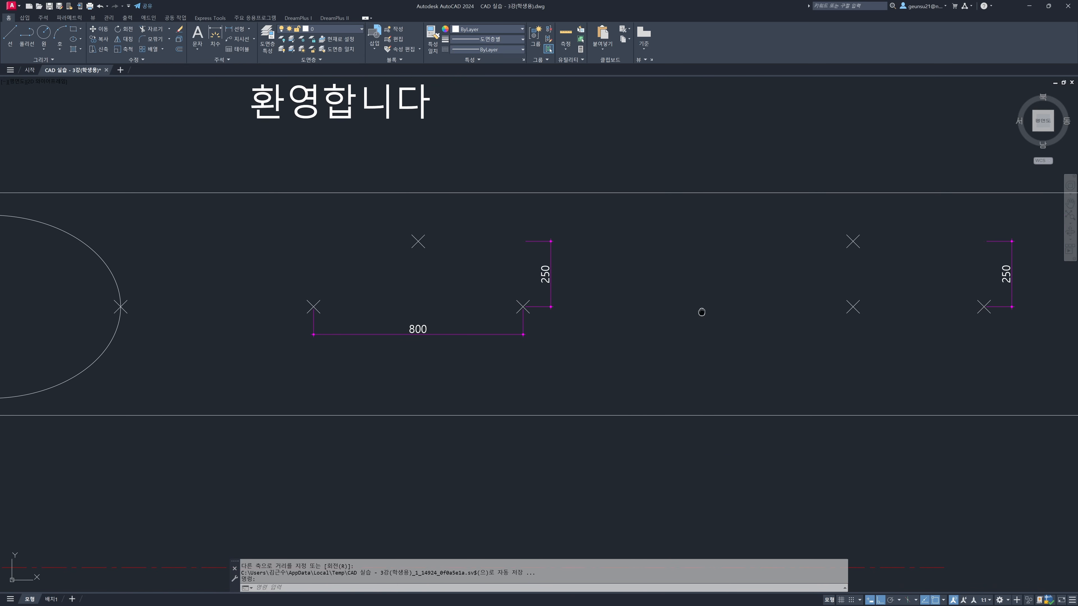
{"action": "key", "text": "Escape"}
{"action": "type", "text": "EL"}
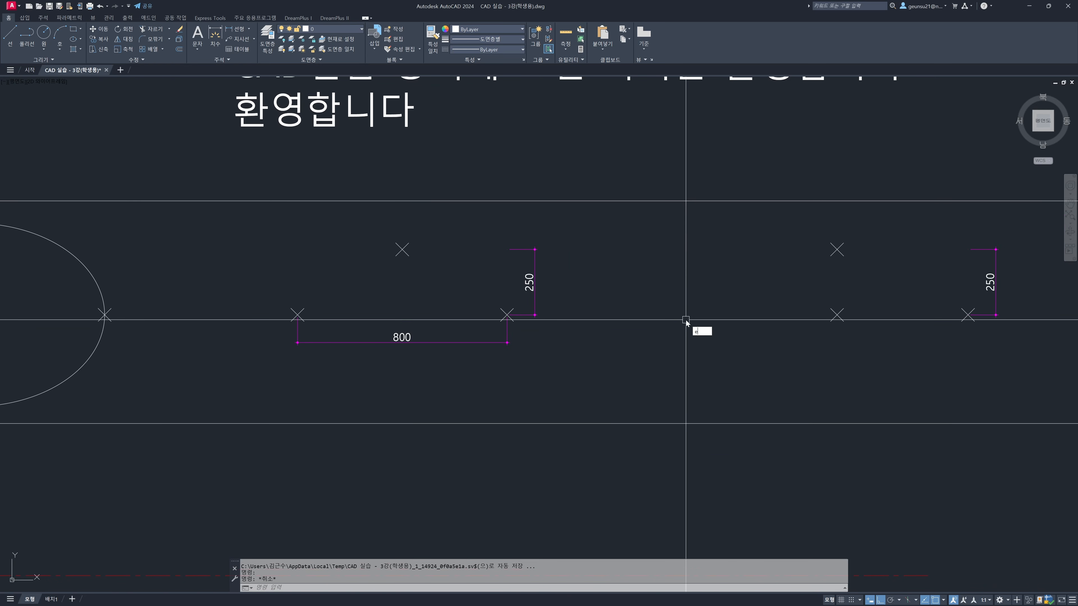
{"action": "key", "text": "Return"}
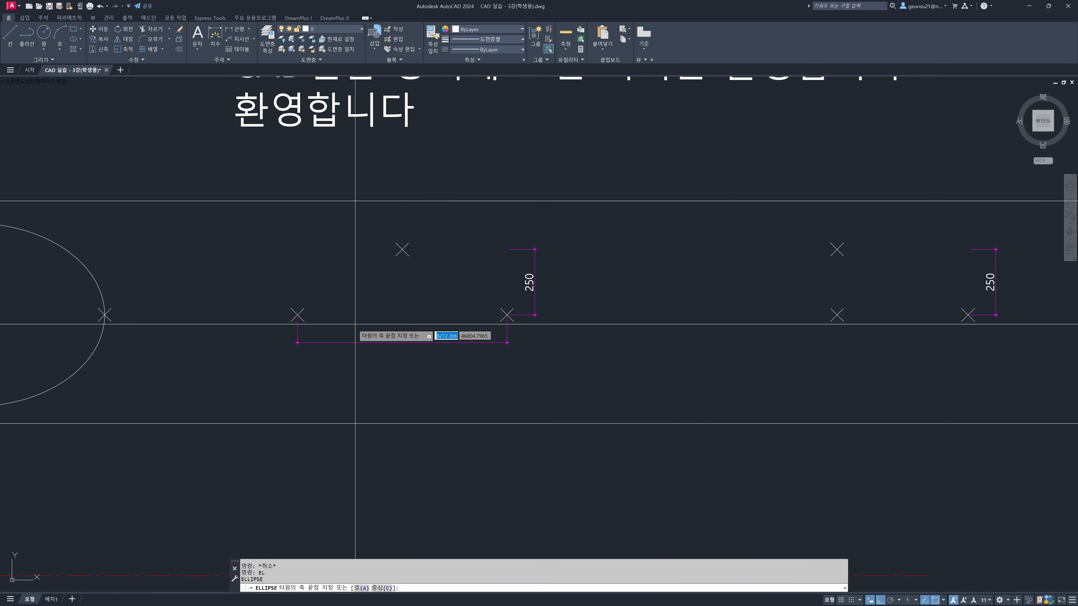
{"action": "left_click", "coordinate": [298, 315]}
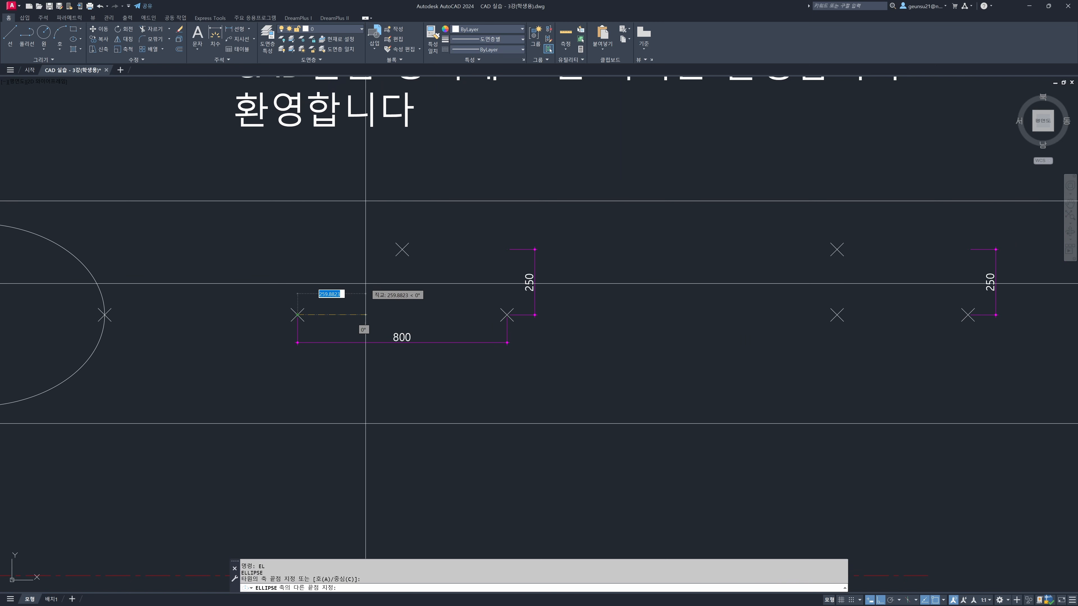
{"action": "key", "text": "F9"}
{"action": "key", "text": "F8"}
{"action": "key", "text": "F8"}
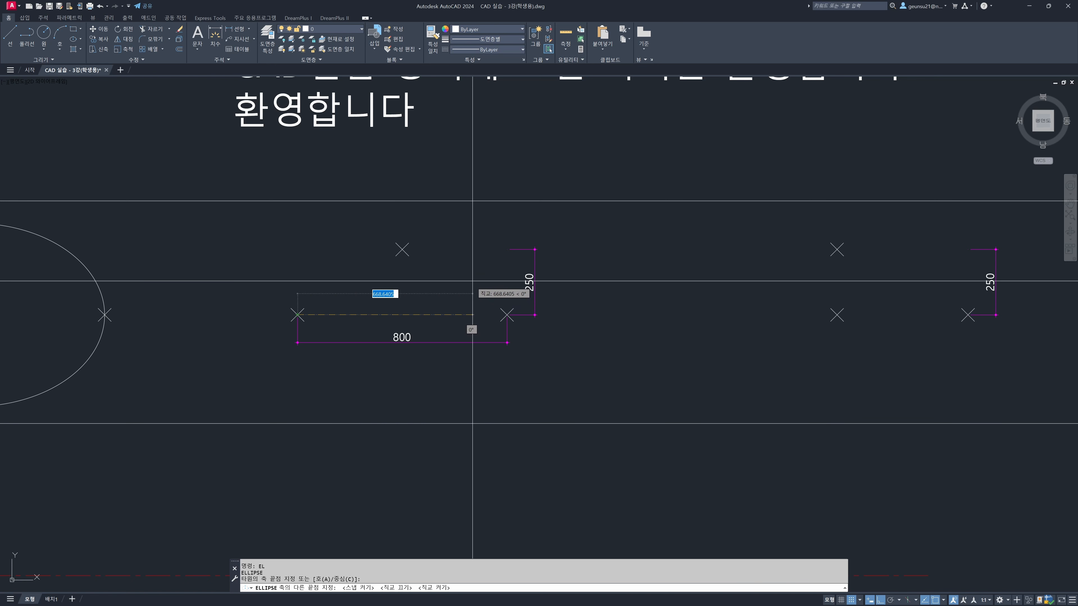
{"action": "type", "text": "800"}
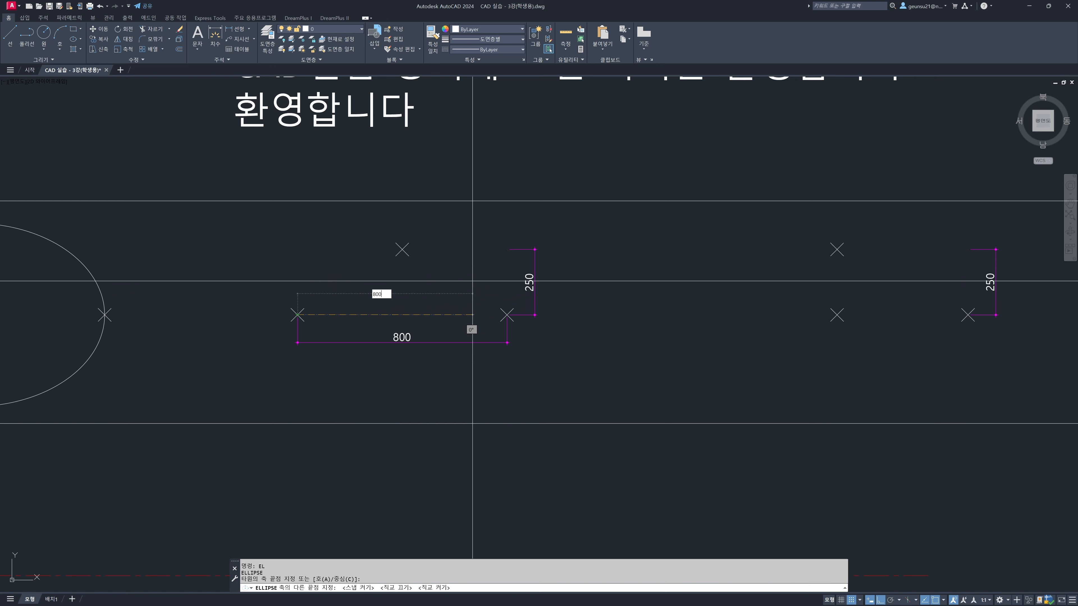
{"action": "key", "text": "Return"}
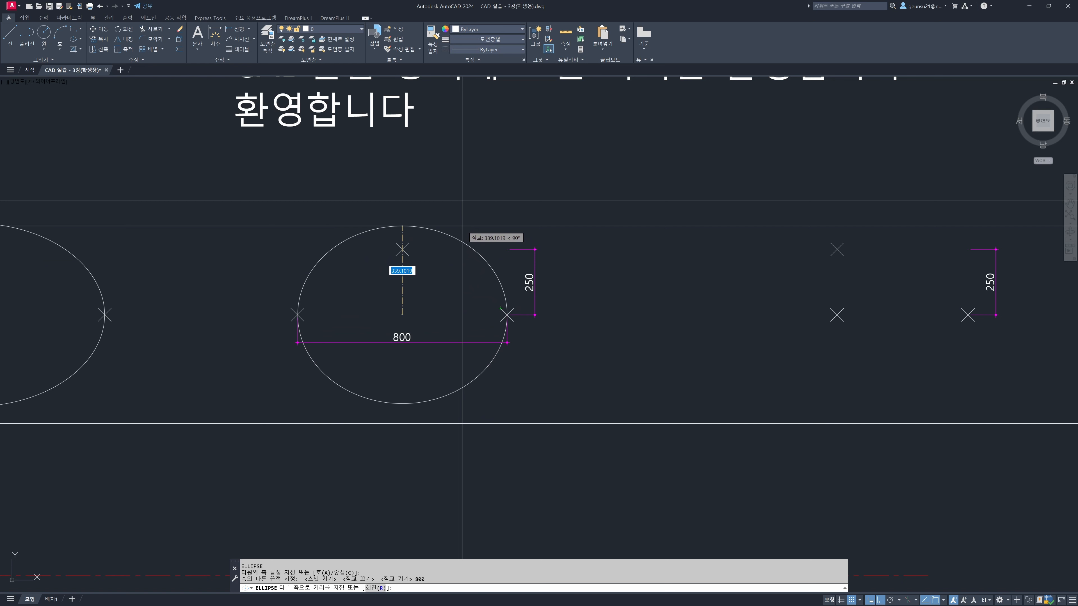
{"action": "type", "text": "250"}
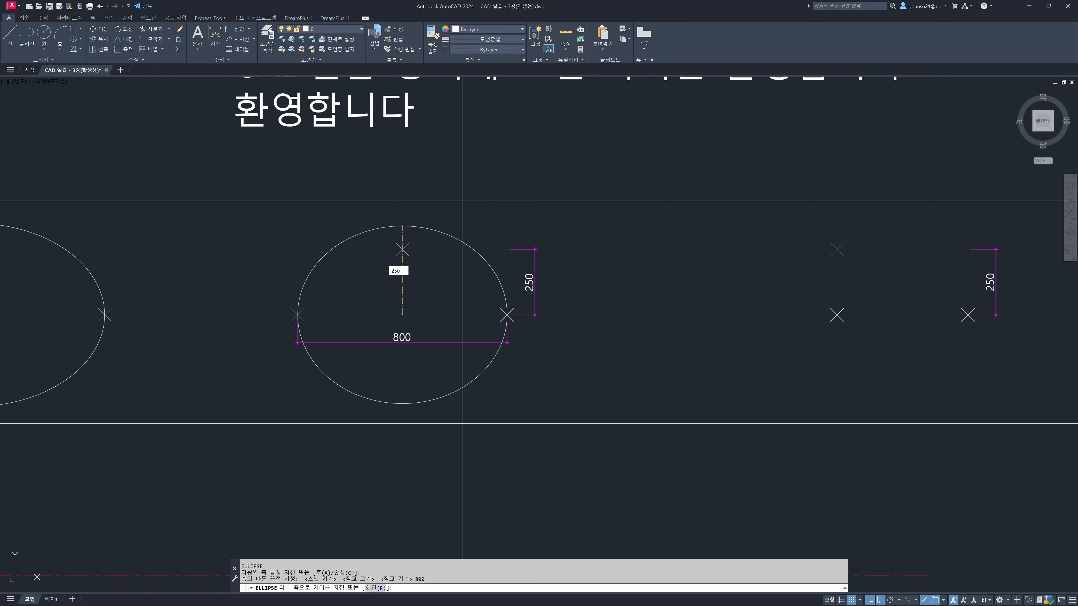
{"action": "key", "text": "Return"}
{"action": "key", "text": "Escape"}
{"action": "key", "text": "Escape"}
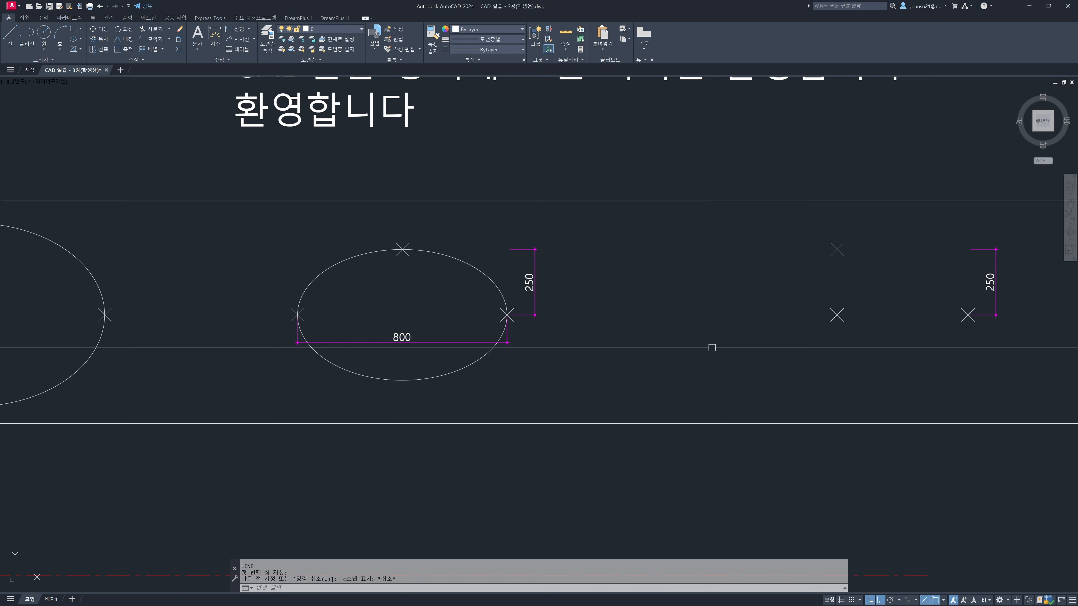
Draw an ellipse with the Center option on the last marker group: center on the lower-left marker, axis ends on the lower-right and upper markers
{"action": "middle_click_drag", "start_coordinate": [669, 313], "coordinate": [469, 308]}
{"action": "type", "text": "e"}
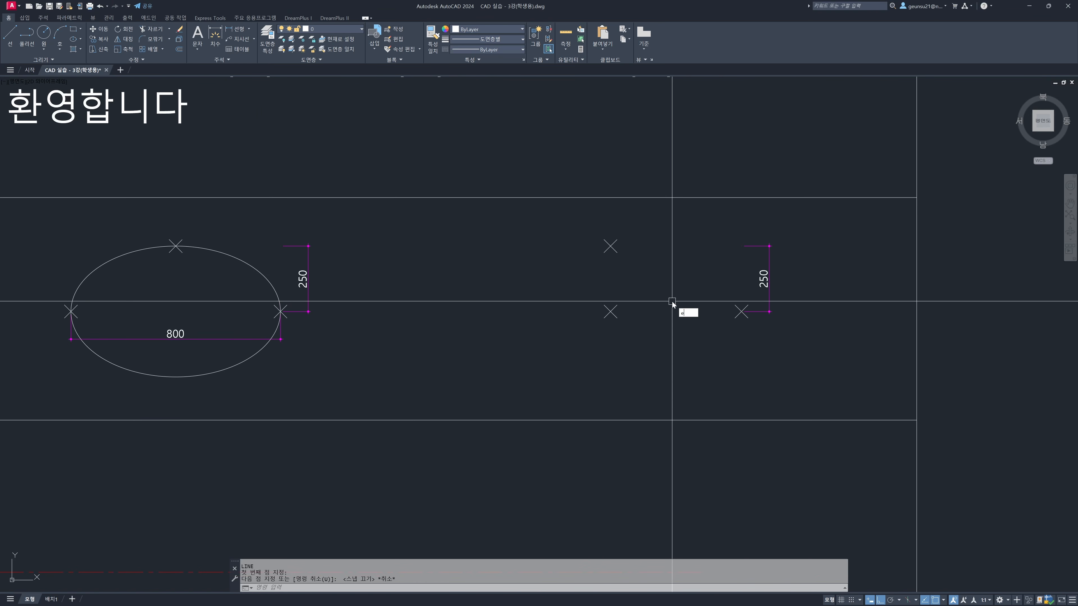
{"action": "type", "text": "l"}
{"action": "key", "text": "Return"}
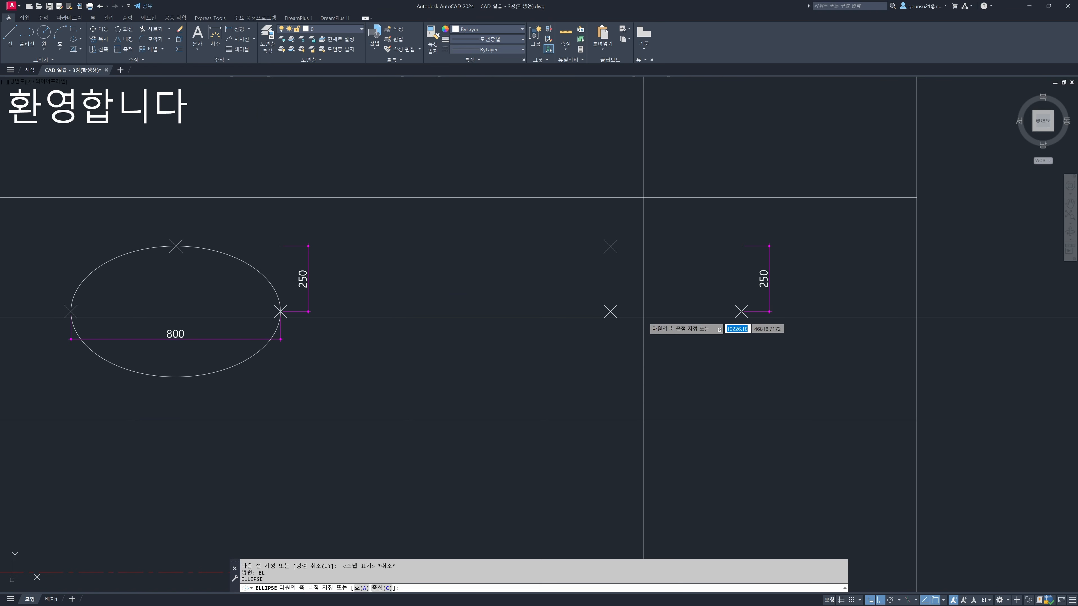
{"action": "left_click", "coordinate": [381, 588]}
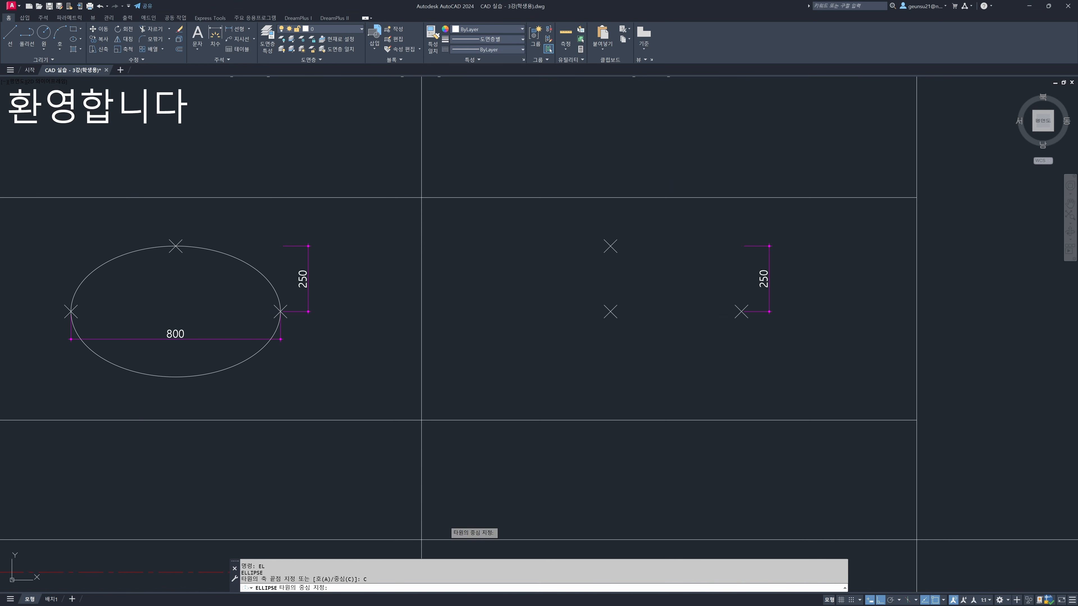
{"action": "left_click", "coordinate": [610, 312]}
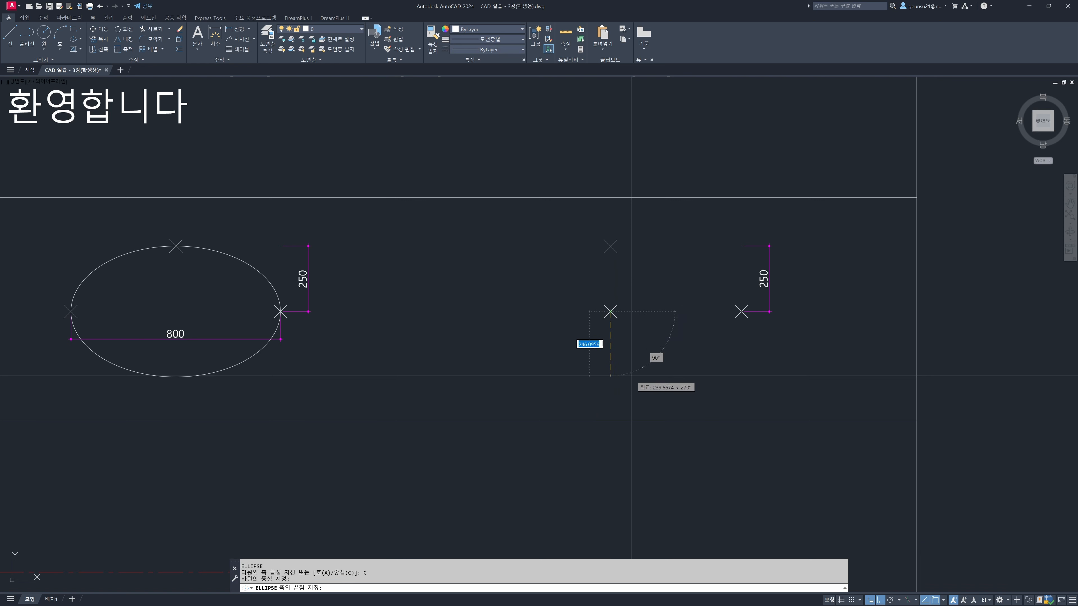
{"action": "left_click", "coordinate": [741, 311]}
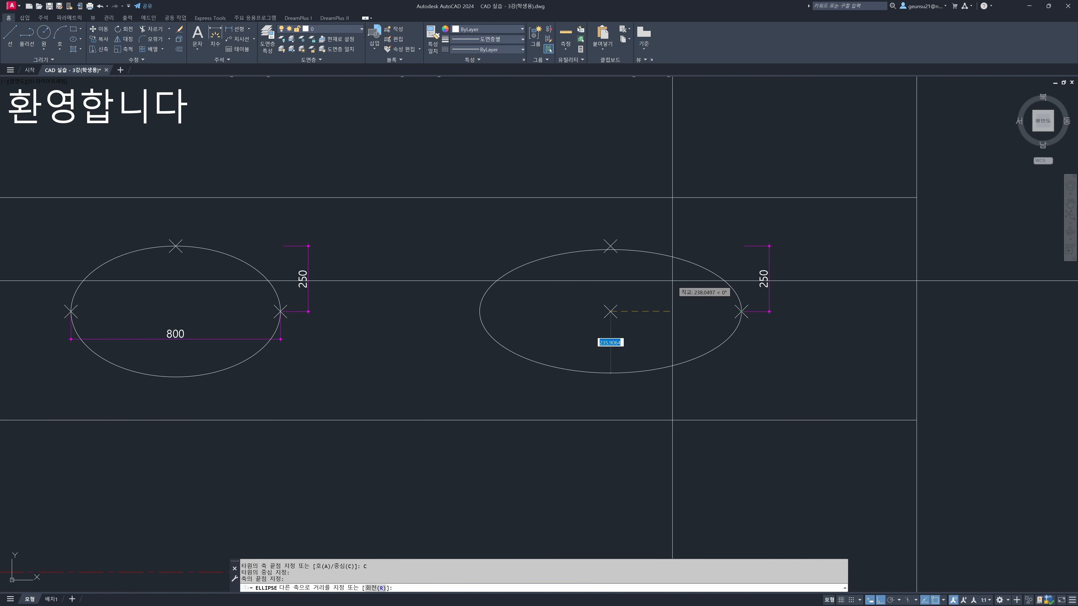
{"action": "left_click", "coordinate": [612, 245]}
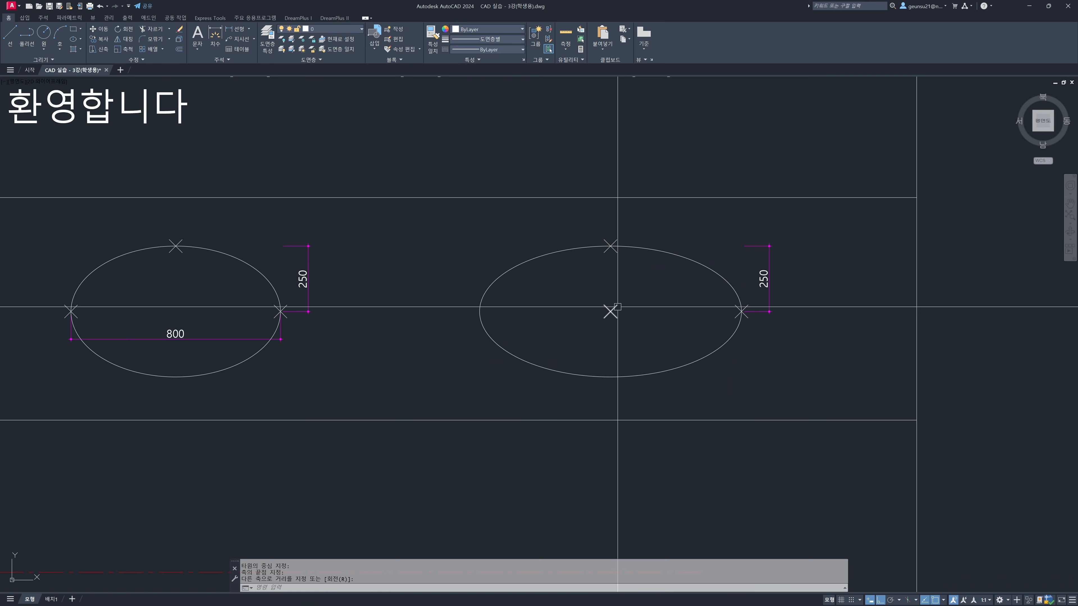
Start a multiline for the Mline row and set its justification to 0 (Zero)
{"action": "scroll", "coordinate": [661, 365], "scroll_direction": "down", "scroll_amount": 3}
{"action": "middle_click_drag", "start_coordinate": [533, 377], "coordinate": [632, 340]}
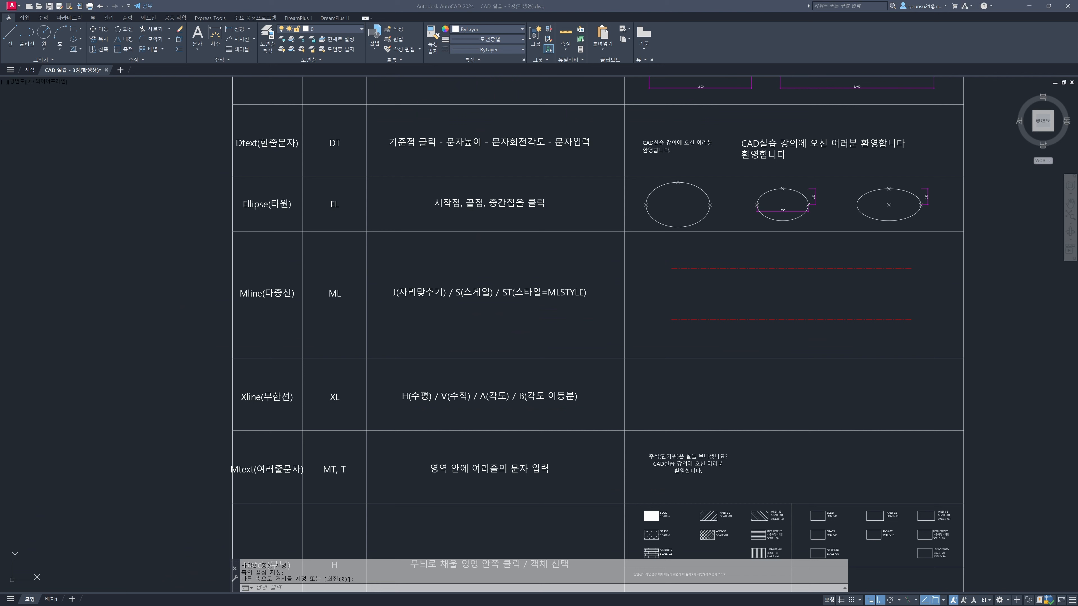
{"action": "left_click", "coordinate": [432, 330]}
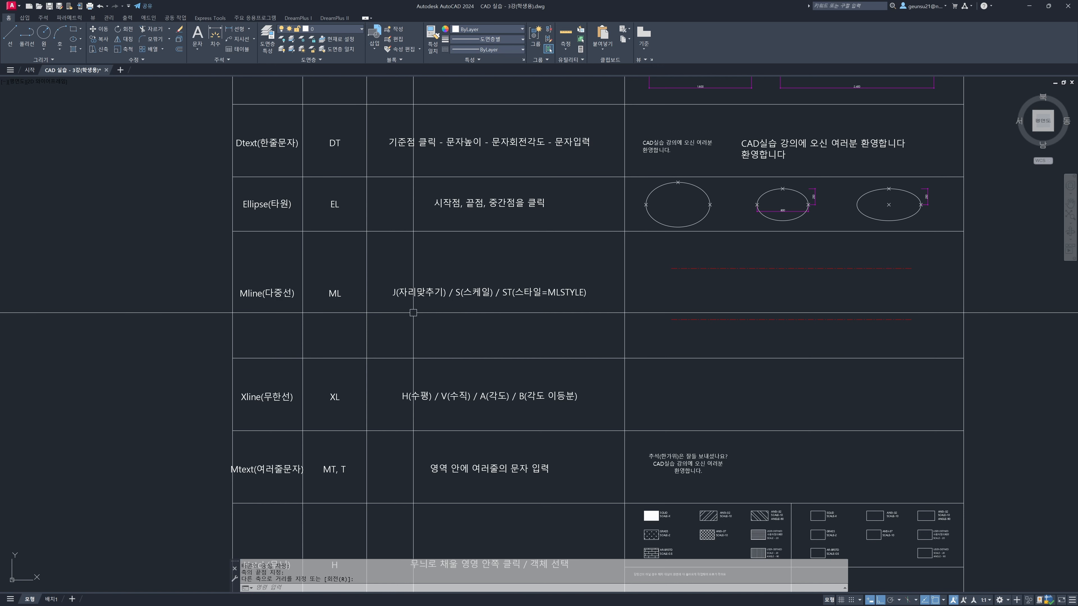
{"action": "scroll", "coordinate": [383, 309], "scroll_direction": "up", "scroll_amount": 3}
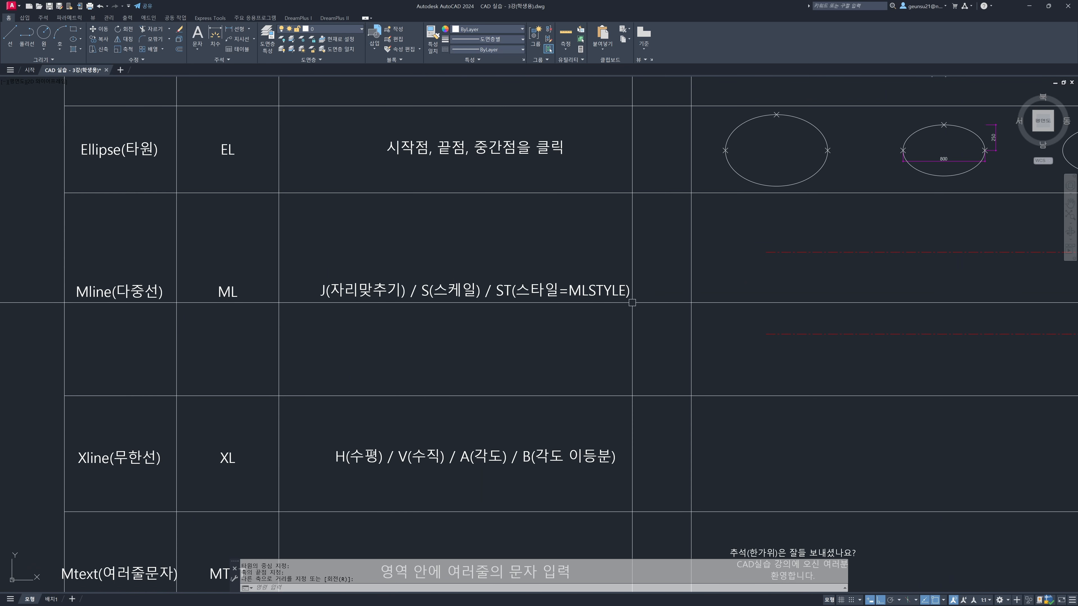
{"action": "mouse_move", "coordinate": [647, 305]}
{"action": "middle_mouse_down"}
{"action": "mouse_move", "coordinate": [579, 312]}
{"action": "mouse_move", "coordinate": [604, 318]}
{"action": "mouse_move", "coordinate": [537, 315]}
{"action": "middle_mouse_up"}
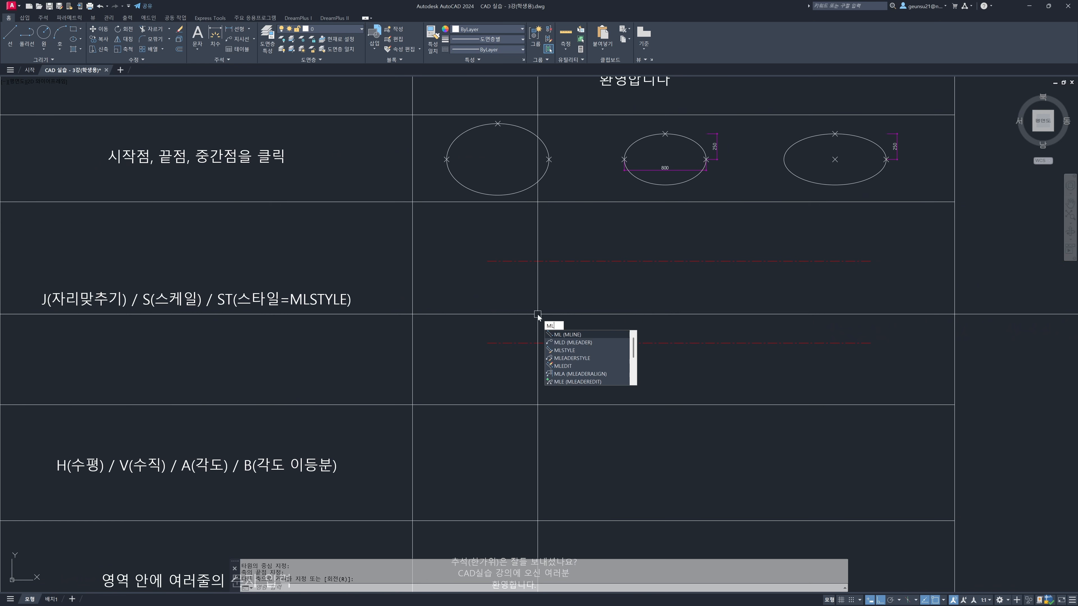
{"action": "key", "text": "Return"}
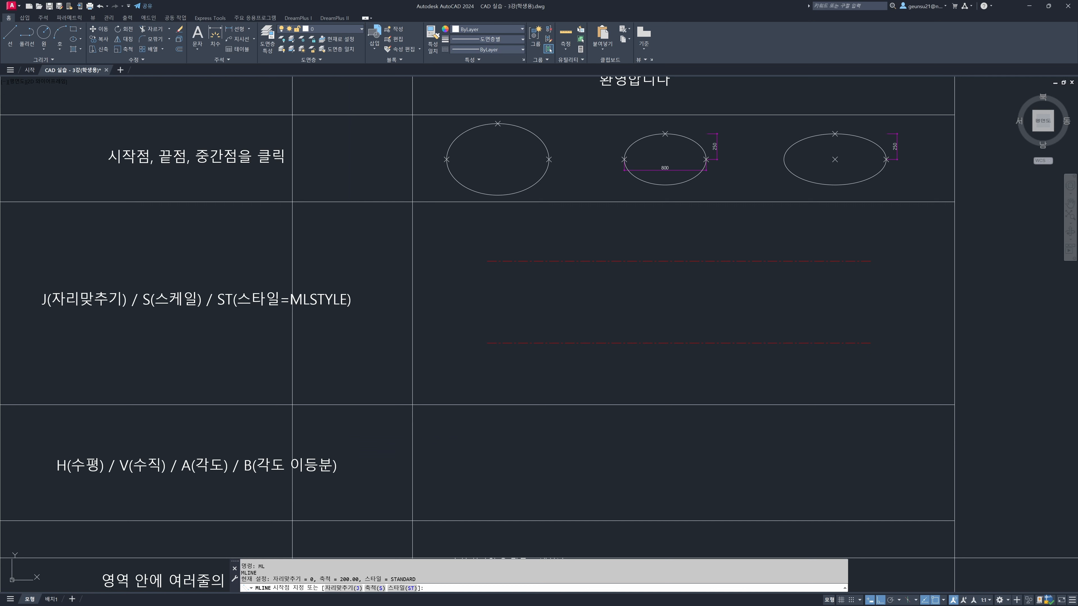
{"action": "left_click", "coordinate": [341, 588]}
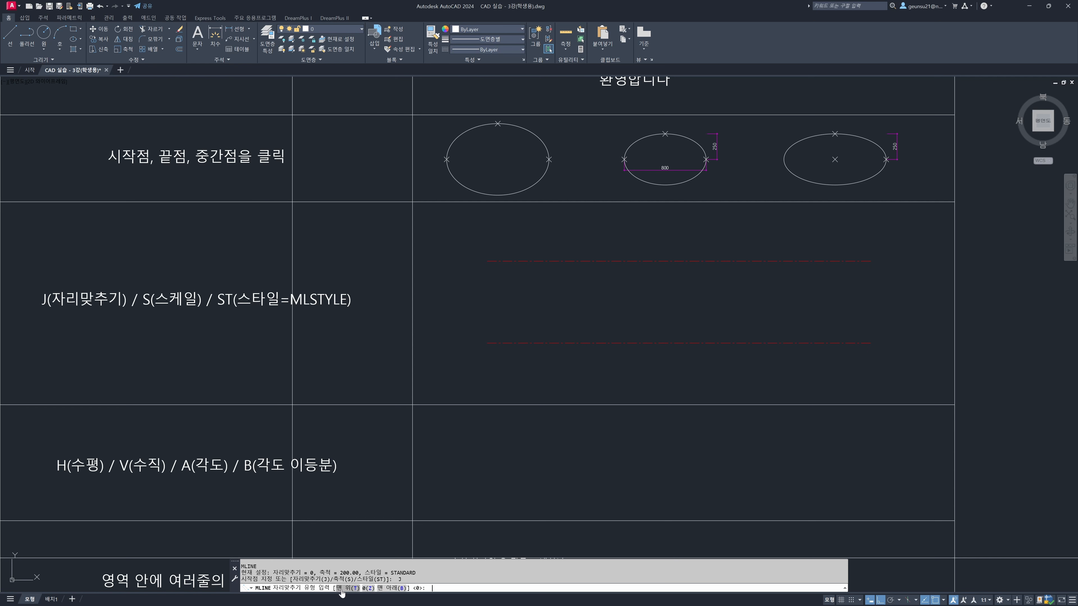
{"action": "left_click", "coordinate": [370, 588]}
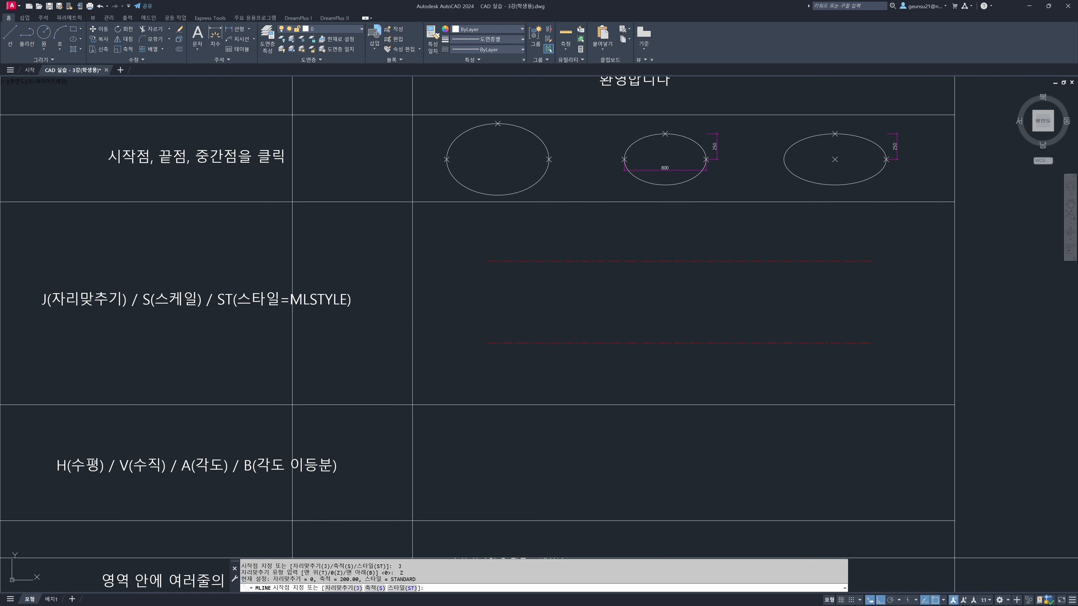
Set the multiline scale to 200 and leave the multiline command without drawing
{"action": "left_click", "coordinate": [375, 589]}
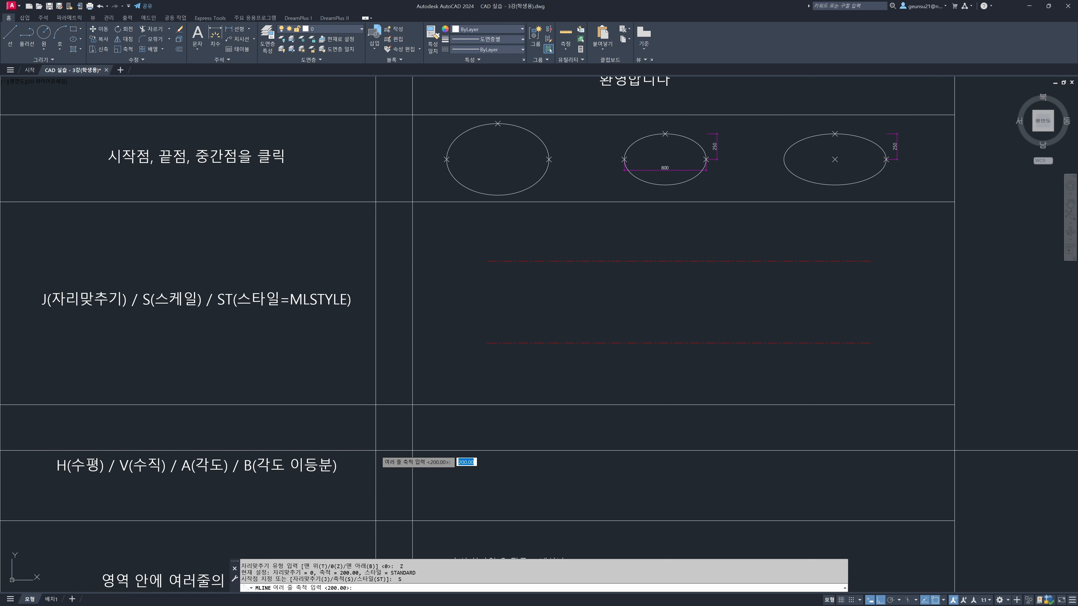
{"action": "type", "text": "200"}
{"action": "key", "text": "Return"}
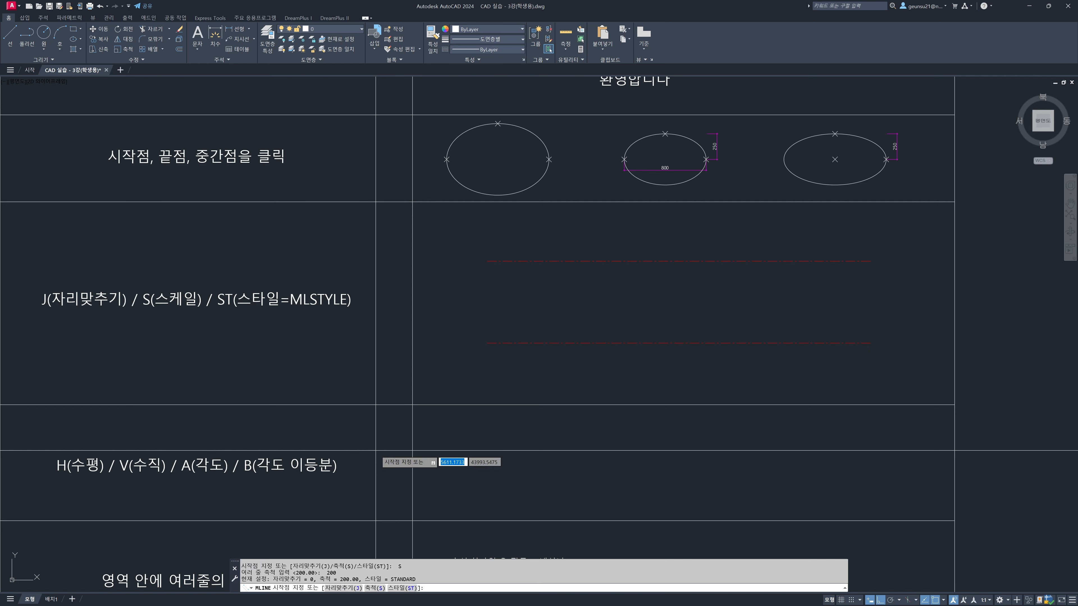
{"action": "type", "text": "ㅓ"}
{"action": "key", "text": "BackSpace"}
{"action": "key", "text": "Escape"}
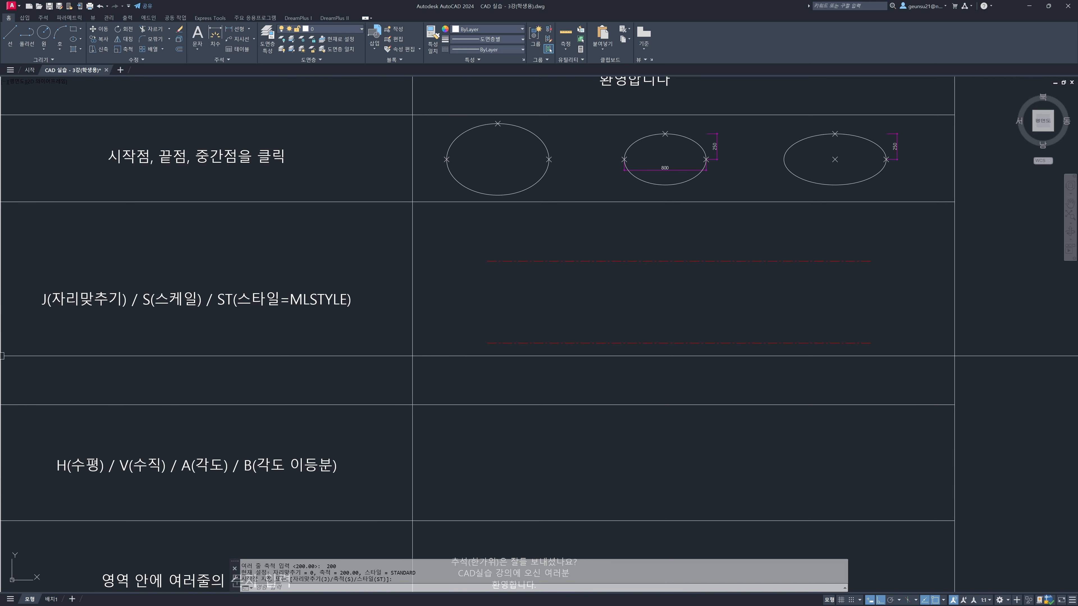
{"action": "left_click", "coordinate": [531, 318]}
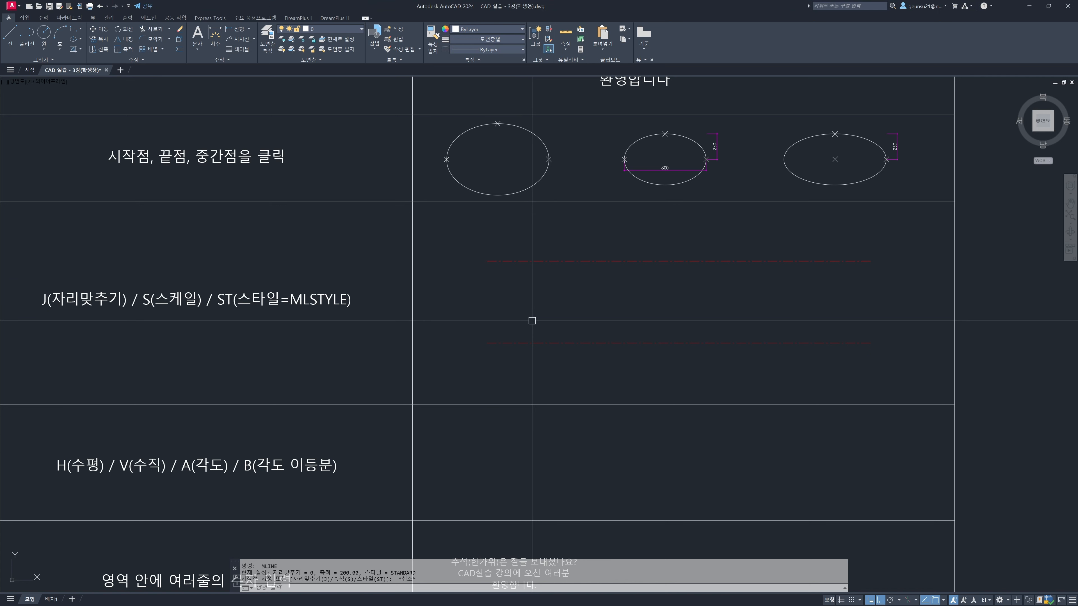
Draw a multiline along the upper red dashed line of the Mline row, from its left endpoint to its right endpoint
{"action": "type", "text": "ml"}
{"action": "key", "text": "Return"}
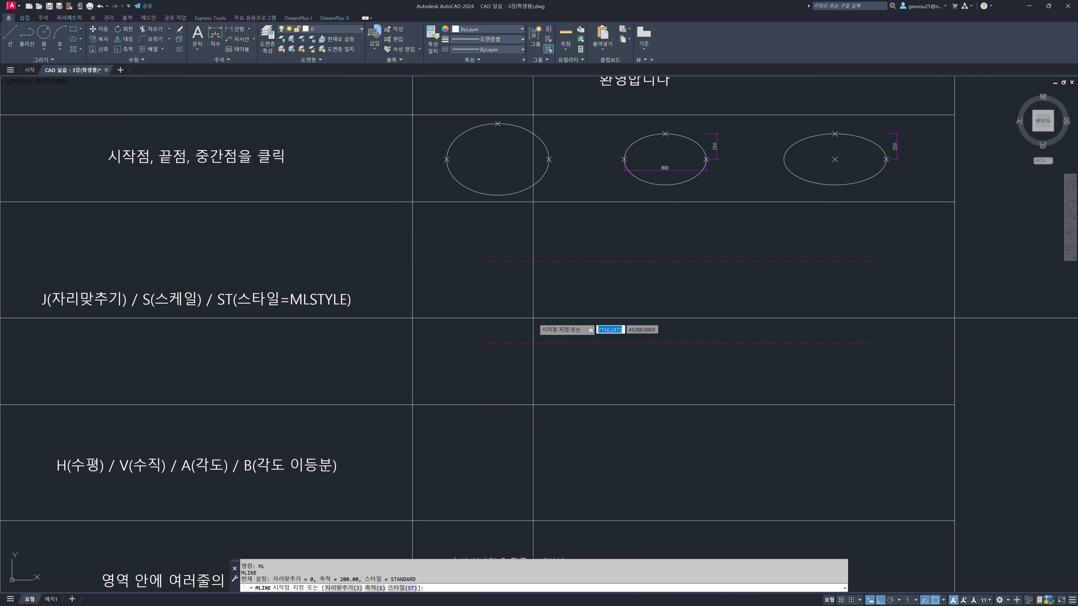
{"action": "left_click", "coordinate": [492, 261]}
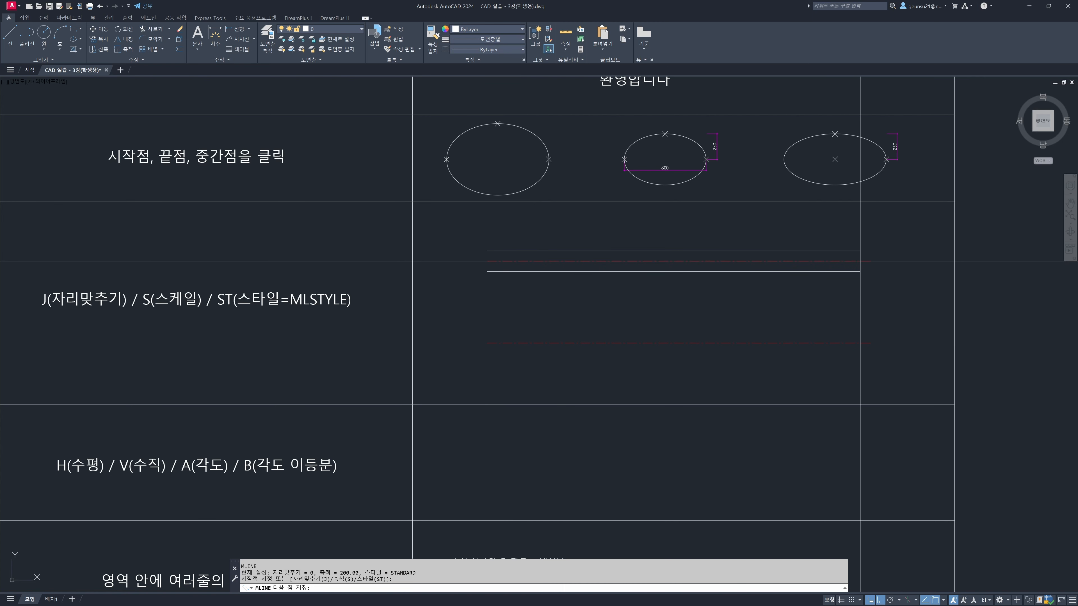
{"action": "left_click", "coordinate": [871, 262]}
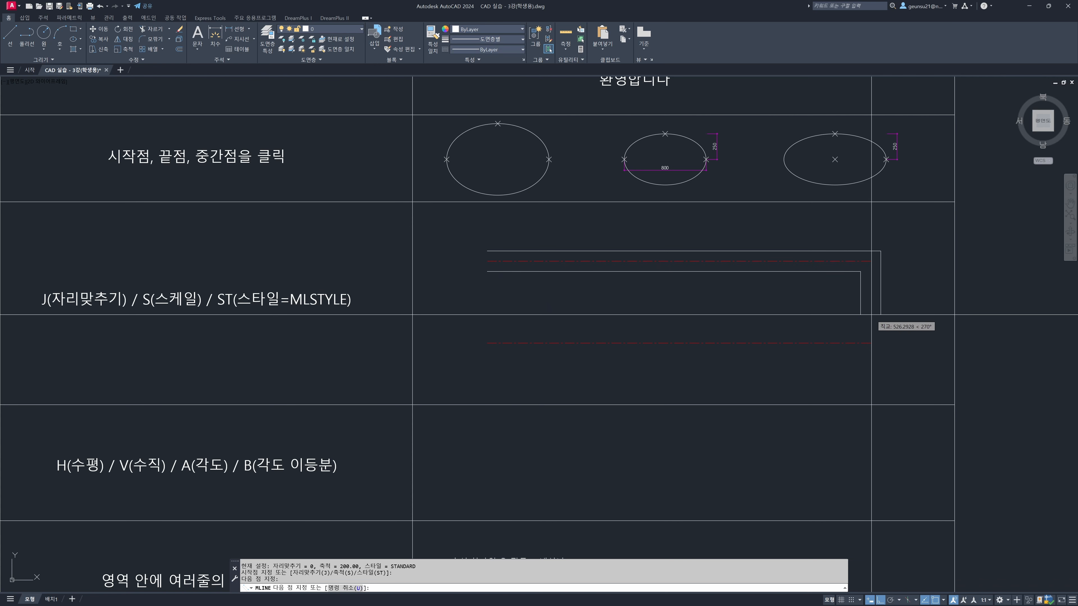
{"action": "key", "text": "Return"}
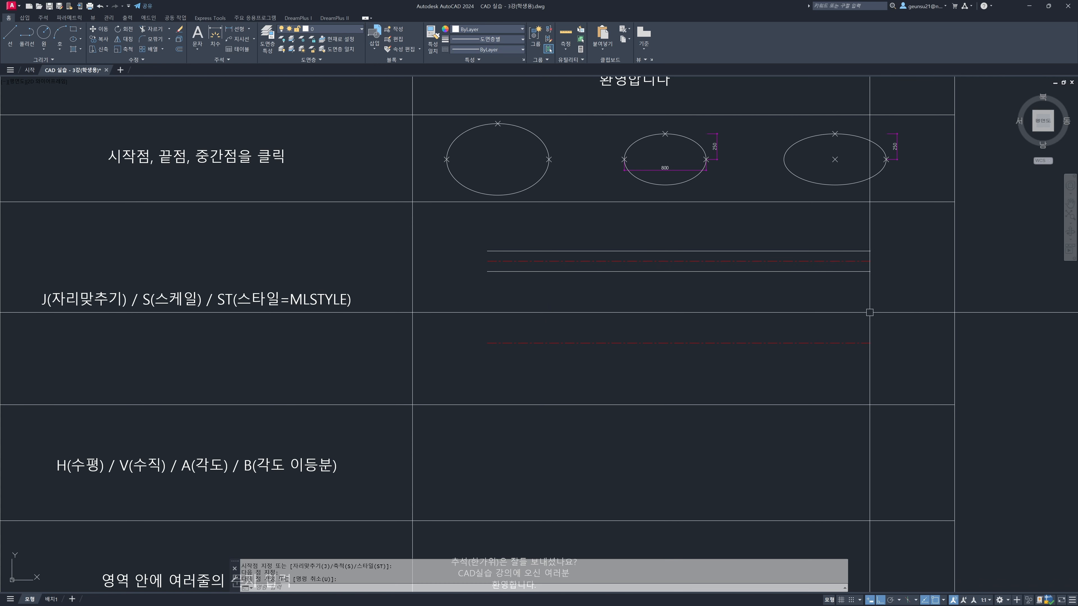
Select the new multiline by its lower and upper lines to check whether both belong to one object
{"action": "left_click", "coordinate": [729, 271]}
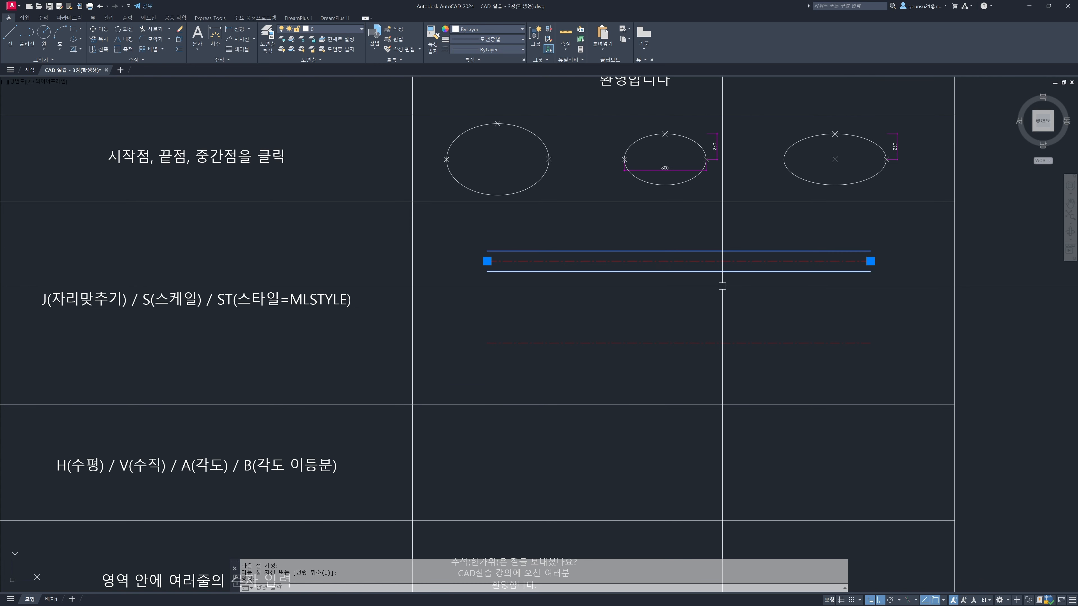
{"action": "key", "text": "Escape"}
{"action": "left_click", "coordinate": [650, 252]}
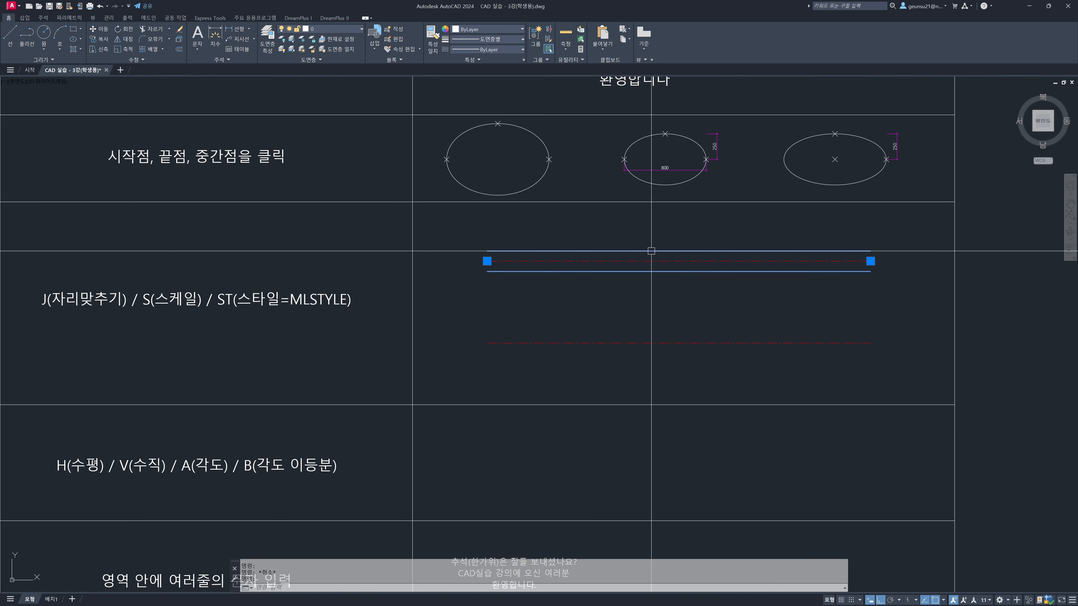
{"action": "key", "text": "Escape"}
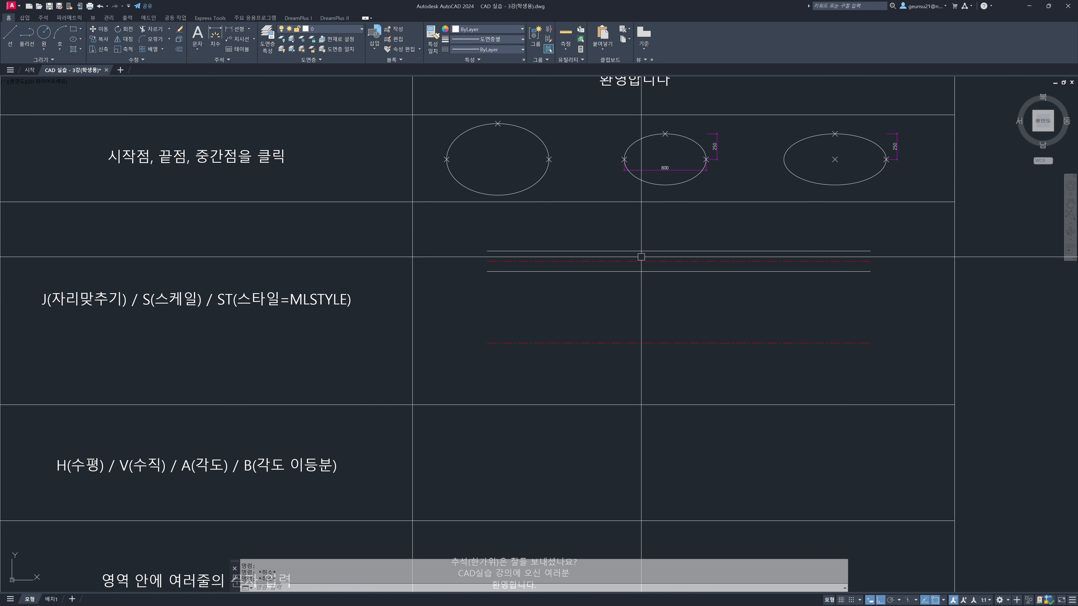
{"action": "left_click", "coordinate": [639, 251]}
{"action": "key", "text": "Escape"}
{"action": "scroll", "coordinate": [553, 290], "scroll_direction": "down", "scroll_amount": 2}
{"action": "middle_click_drag", "start_coordinate": [553, 291], "coordinate": [550, 297]}
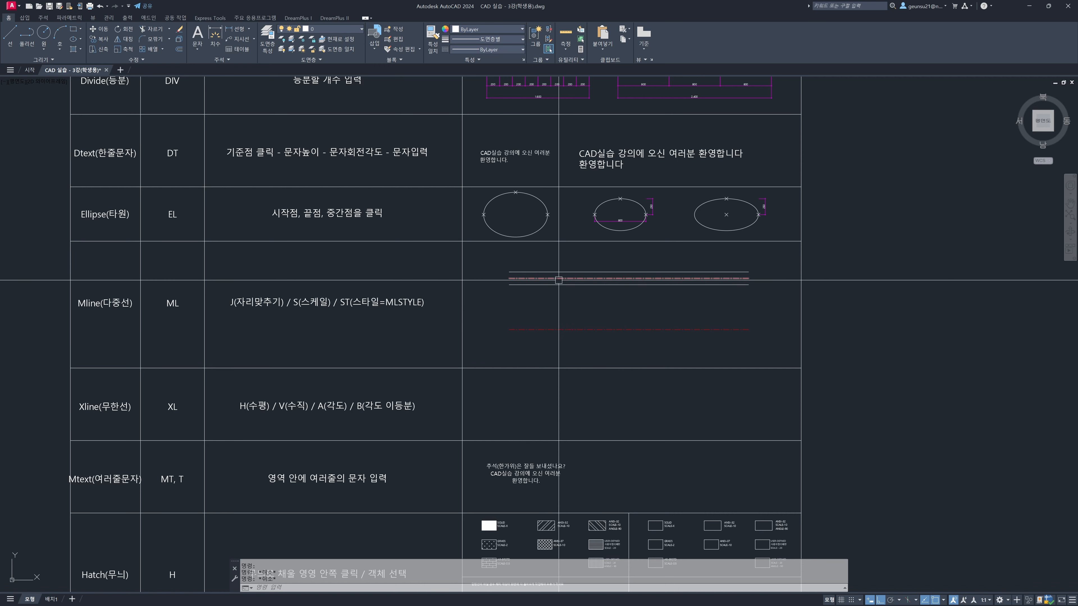
{"action": "scroll", "coordinate": [533, 285], "scroll_direction": "up", "scroll_amount": 2}
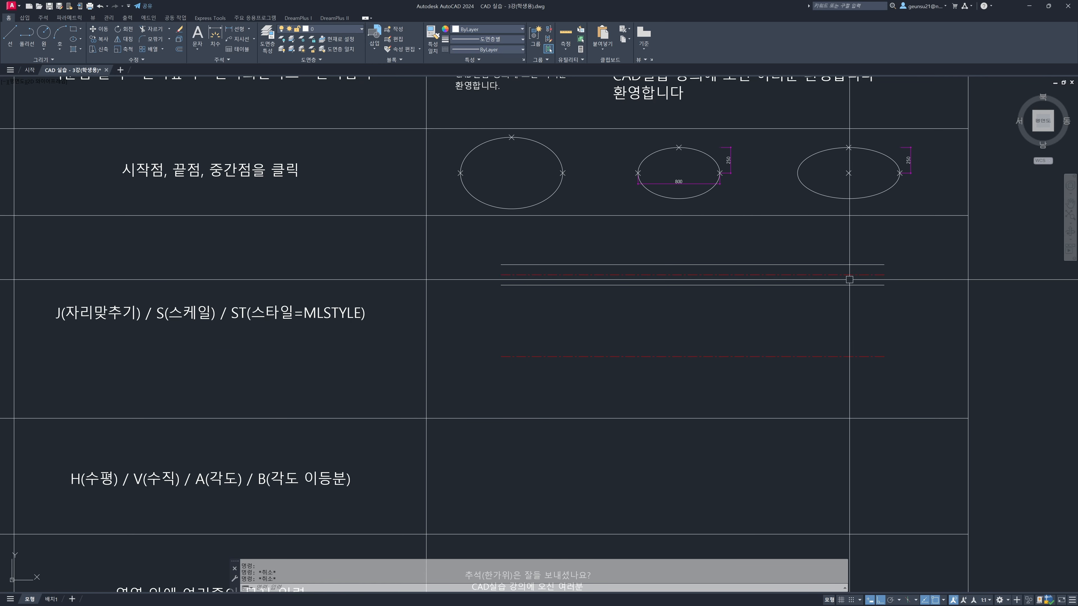
Draw a stepped multiline with many right-angle turns in the empty area to the right of the table
{"action": "mouse_move", "coordinate": [853, 314]}
{"action": "middle_mouse_down"}
{"action": "mouse_move", "coordinate": [902, 289]}
{"action": "mouse_move", "coordinate": [741, 295]}
{"action": "middle_mouse_up"}
{"action": "type", "text": "ML"}
{"action": "key", "text": "Return"}
{"action": "mouse_move", "coordinate": [852, 271]}
{"action": "middle_mouse_down"}
{"action": "mouse_move", "coordinate": [734, 284]}
{"action": "mouse_move", "coordinate": [660, 253]}
{"action": "middle_mouse_up"}
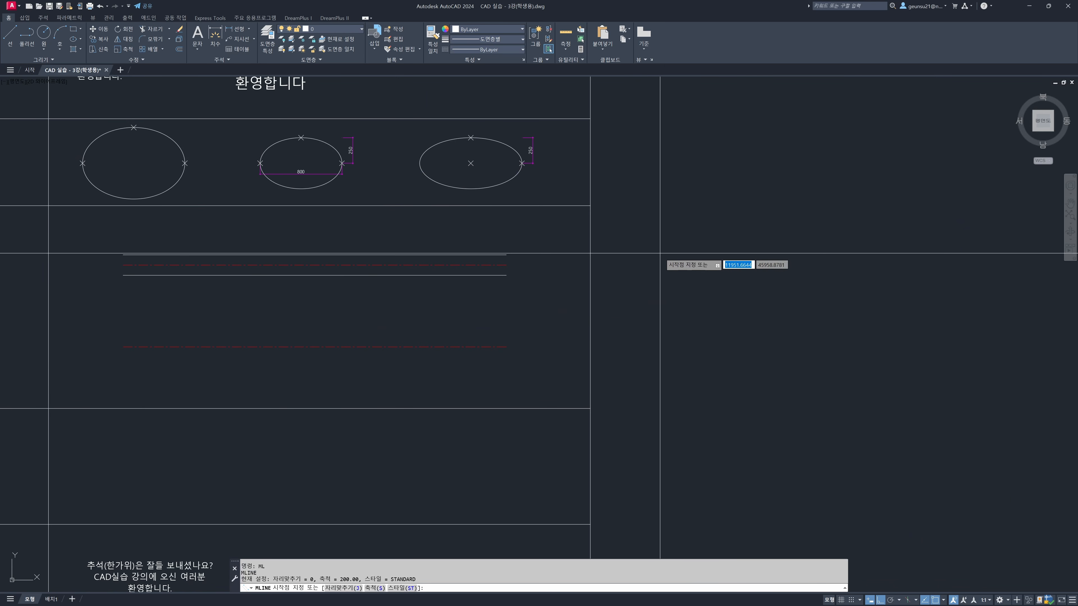
{"action": "left_click", "coordinate": [638, 228]}
{"action": "left_click", "coordinate": [769, 228]}
{"action": "left_click", "coordinate": [769, 294]}
{"action": "left_click", "coordinate": [702, 293]}
{"action": "left_click", "coordinate": [702, 360]}
{"action": "left_click", "coordinate": [786, 360]}
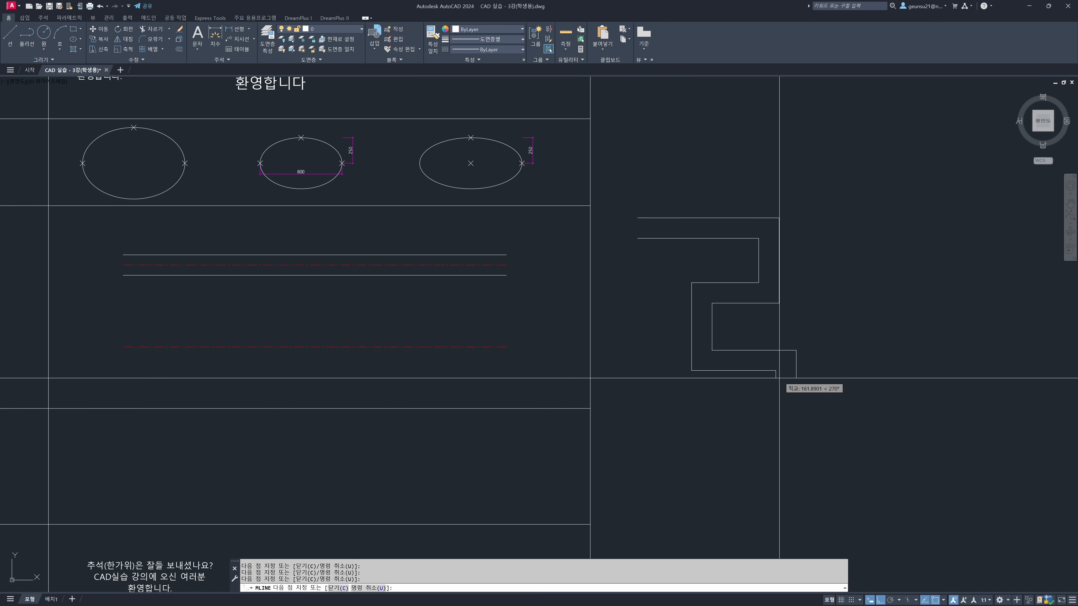
{"action": "left_click", "coordinate": [786, 388]}
{"action": "left_click", "coordinate": [861, 388]}
{"action": "left_click", "coordinate": [862, 297]}
{"action": "left_click", "coordinate": [815, 293]}
{"action": "left_click", "coordinate": [815, 199]}
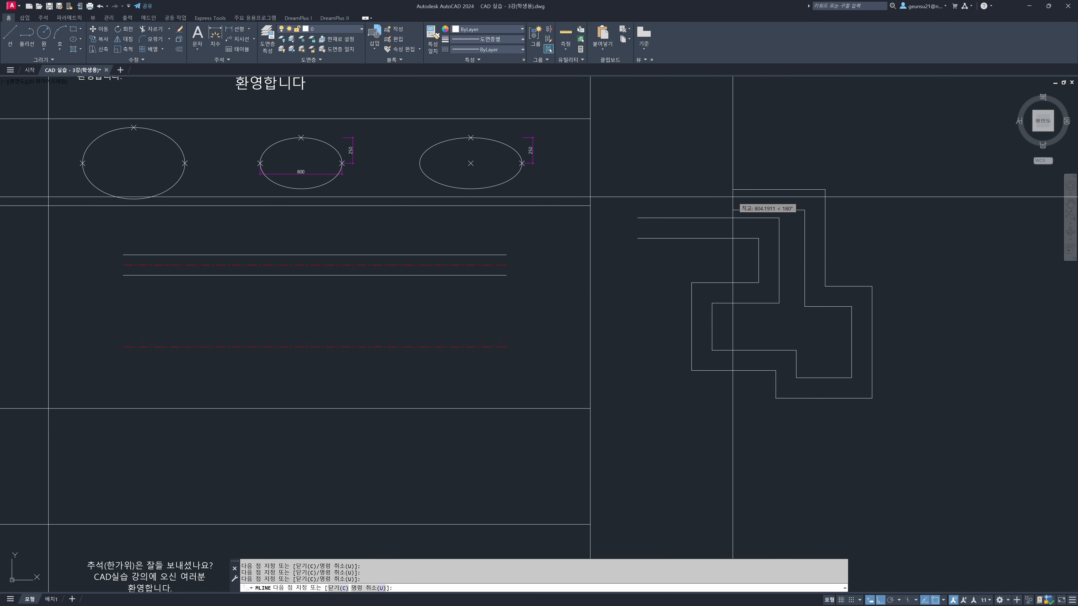
{"action": "left_click", "coordinate": [732, 198]}
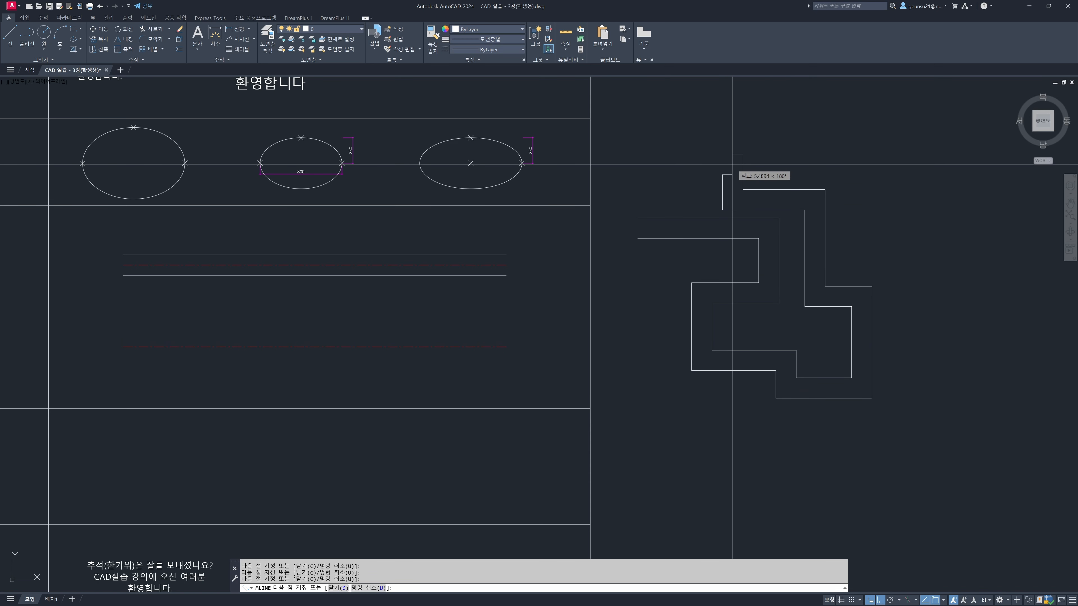
{"action": "left_click", "coordinate": [732, 164]}
{"action": "key", "text": "Return"}
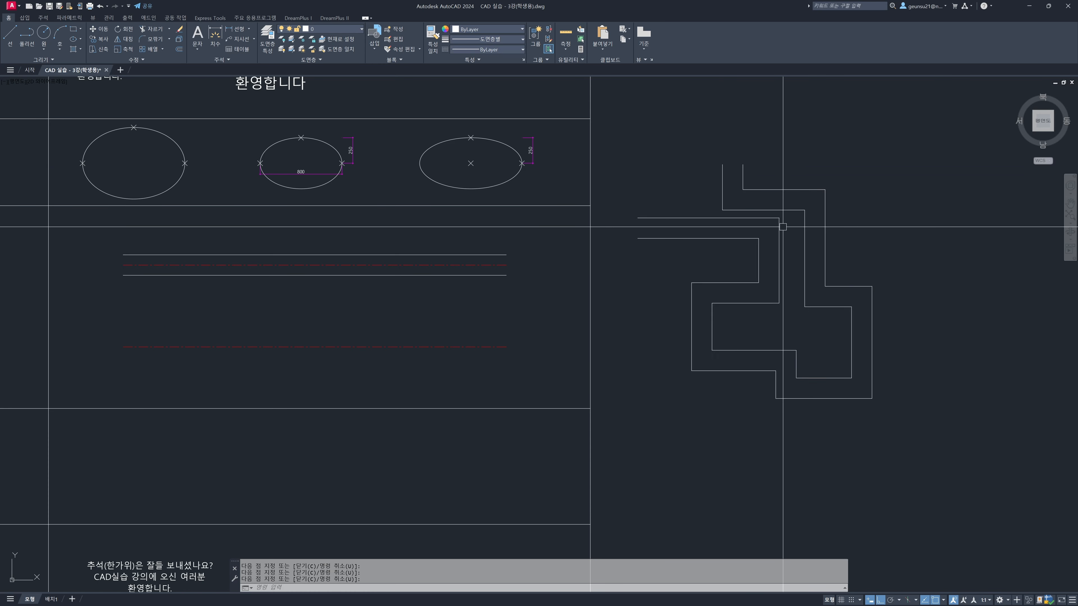
{"action": "middle_click_drag", "start_coordinate": [676, 368], "coordinate": [817, 363]}
{"action": "middle_click_drag", "start_coordinate": [496, 363], "coordinate": [600, 354]}
{"action": "middle_click_drag", "start_coordinate": [439, 335], "coordinate": [634, 366]}
{"action": "type", "text": "ml"}
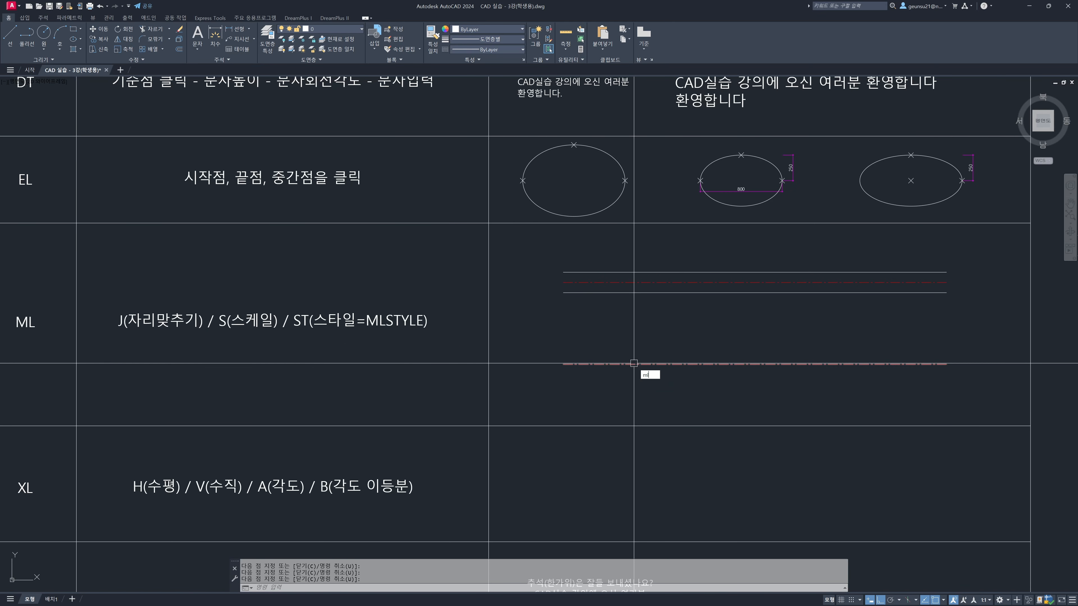
{"action": "key", "text": "Return"}
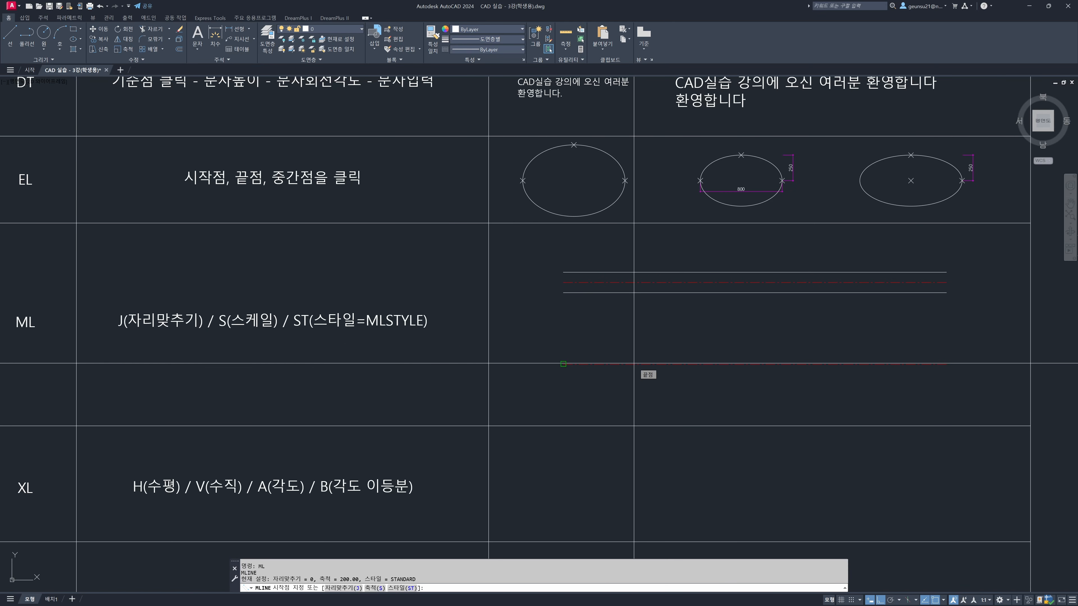
{"action": "type", "text": "st"}
{"action": "key", "text": "Return"}
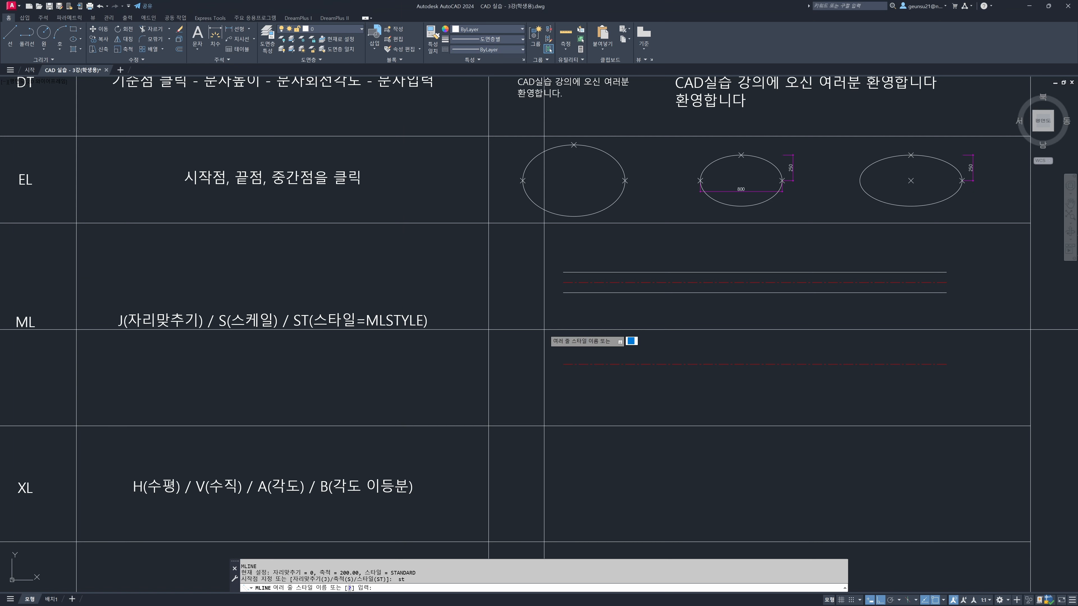
{"action": "key", "text": "Escape"}
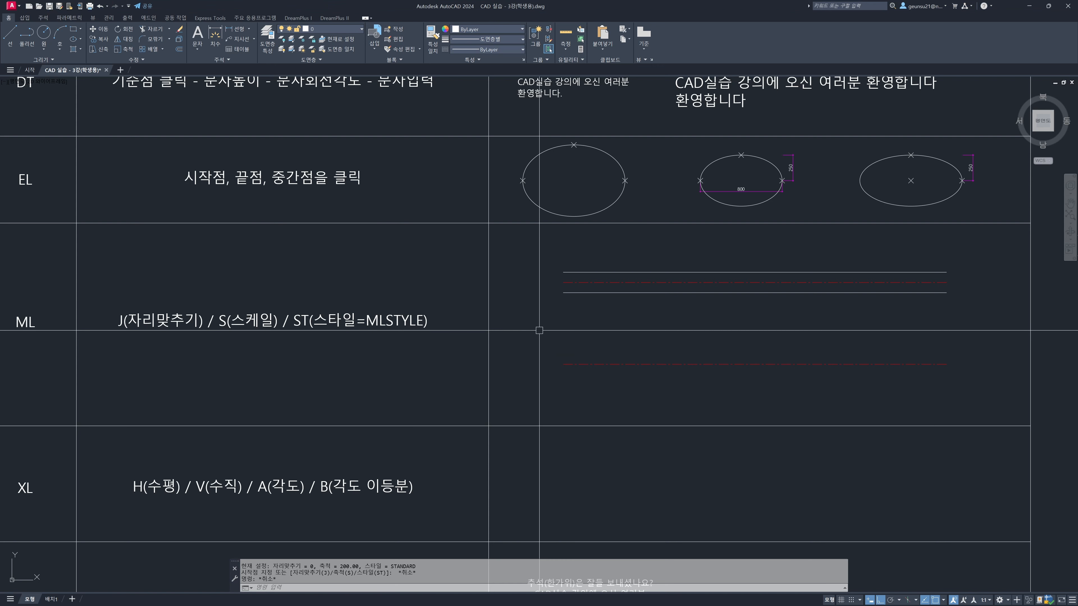
Create a new multiline style named standard2 with MLSTYLE, based on STANDARD, and continue to its settings
{"action": "type", "text": "mlstye"}
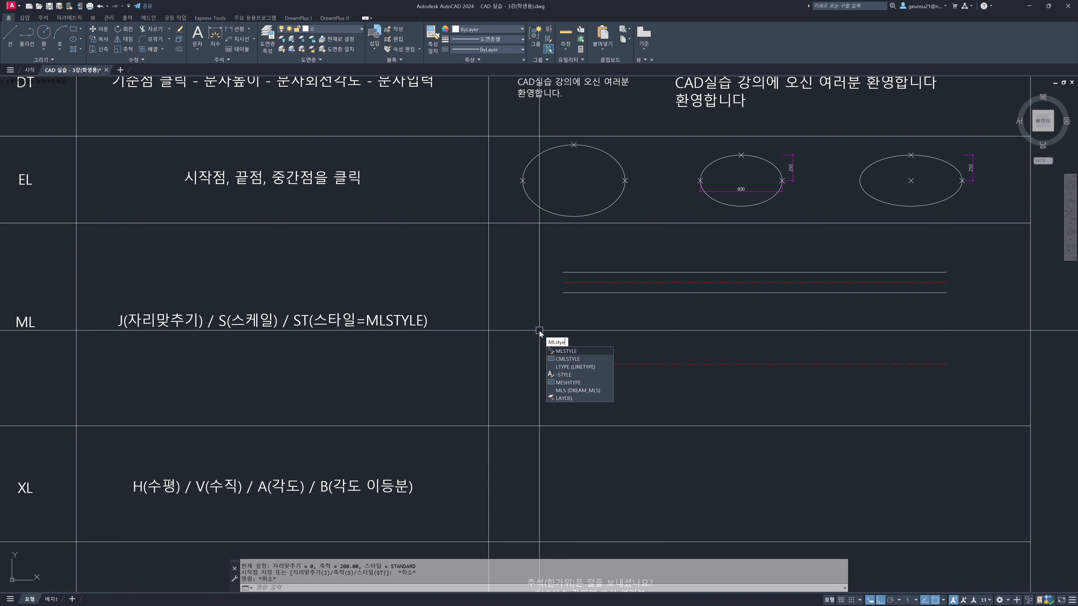
{"action": "key", "text": "BackSpace"}
{"action": "type", "text": "le"}
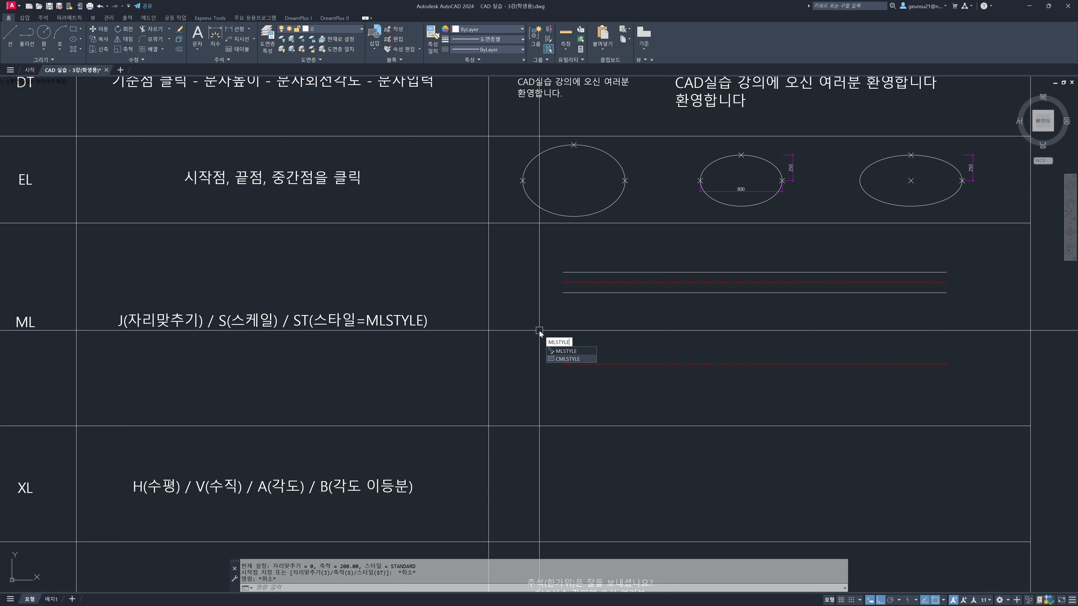
{"action": "key", "text": "Return"}
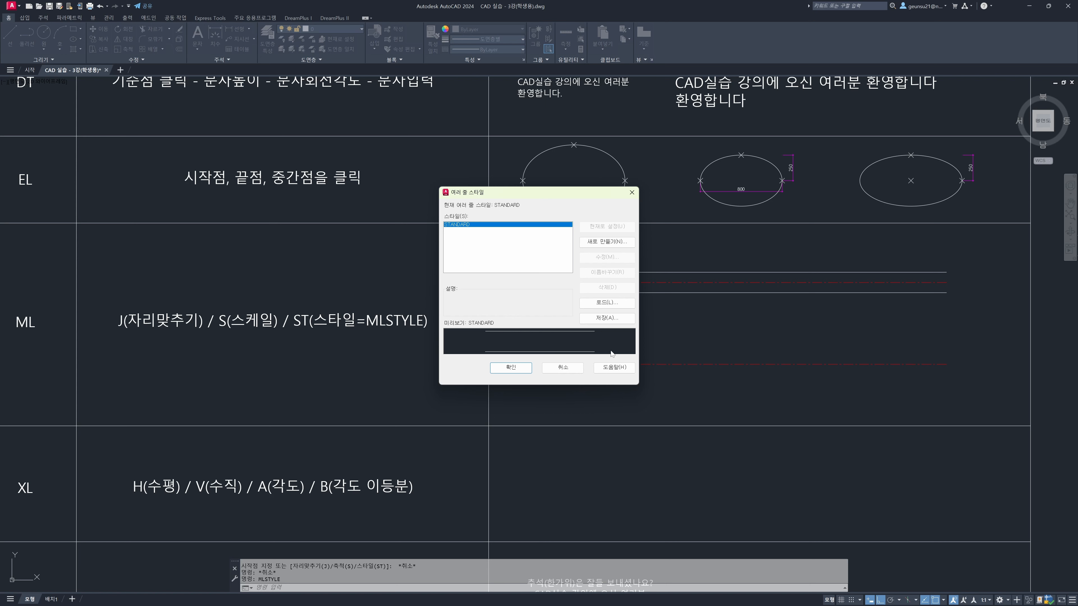
{"action": "left_click", "coordinate": [607, 242]}
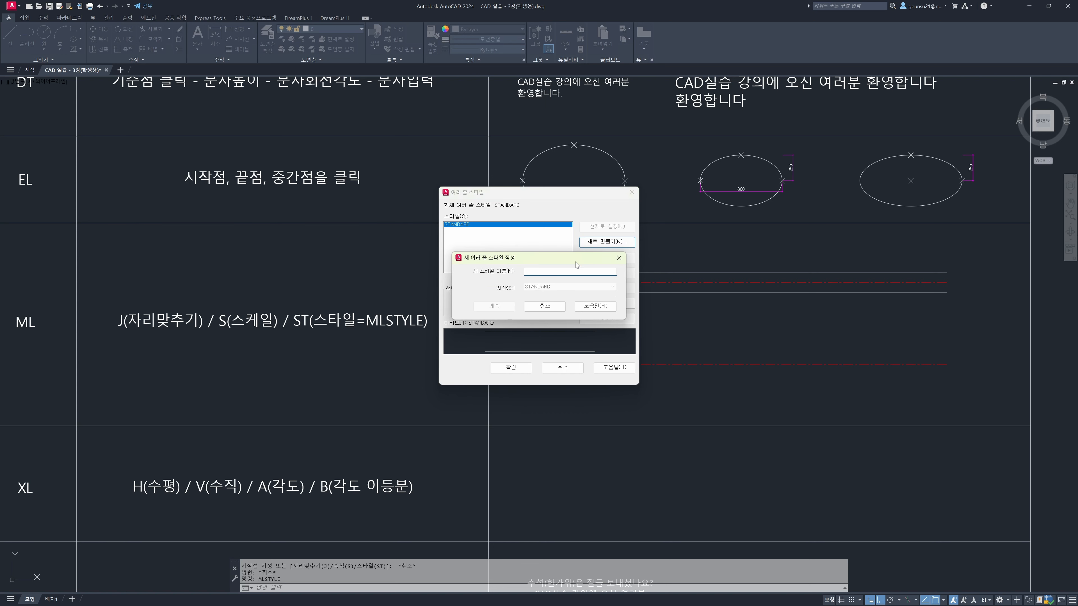
{"action": "type", "text": "standard2"}
{"action": "left_click", "coordinate": [503, 307]}
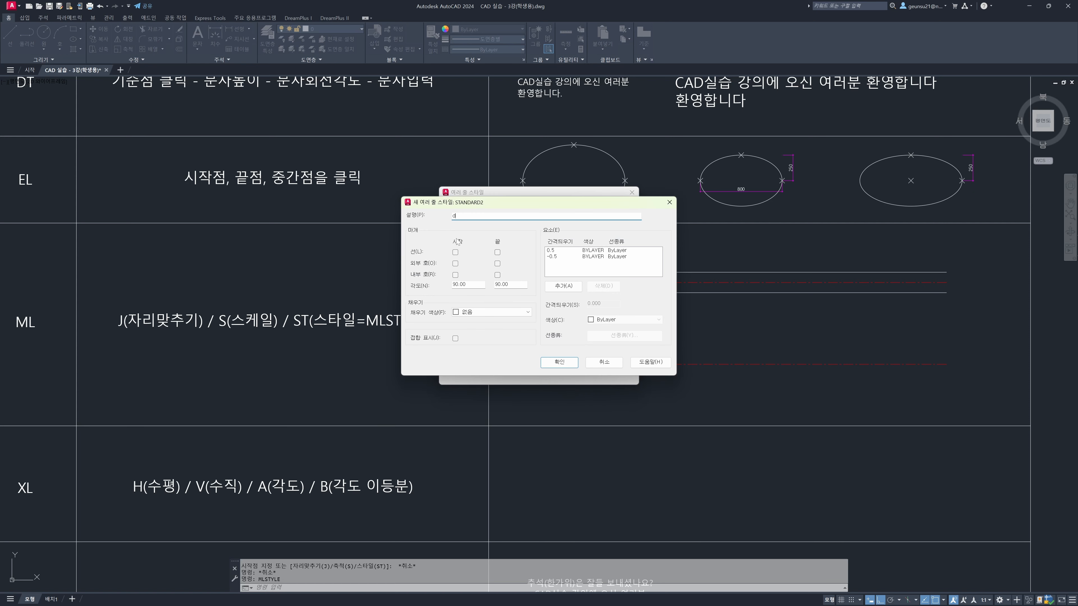
Enable the start and end line caps, save the standard2 style with description d, and reopen it for modification beside the style preview
{"action": "left_click", "coordinate": [455, 252]}
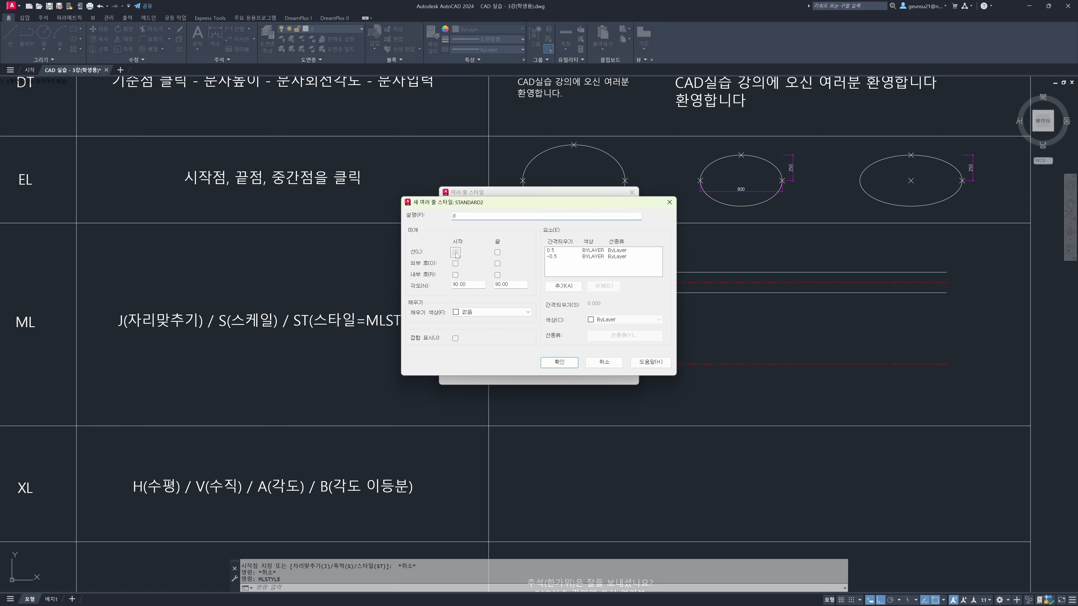
{"action": "left_click", "coordinate": [497, 252]}
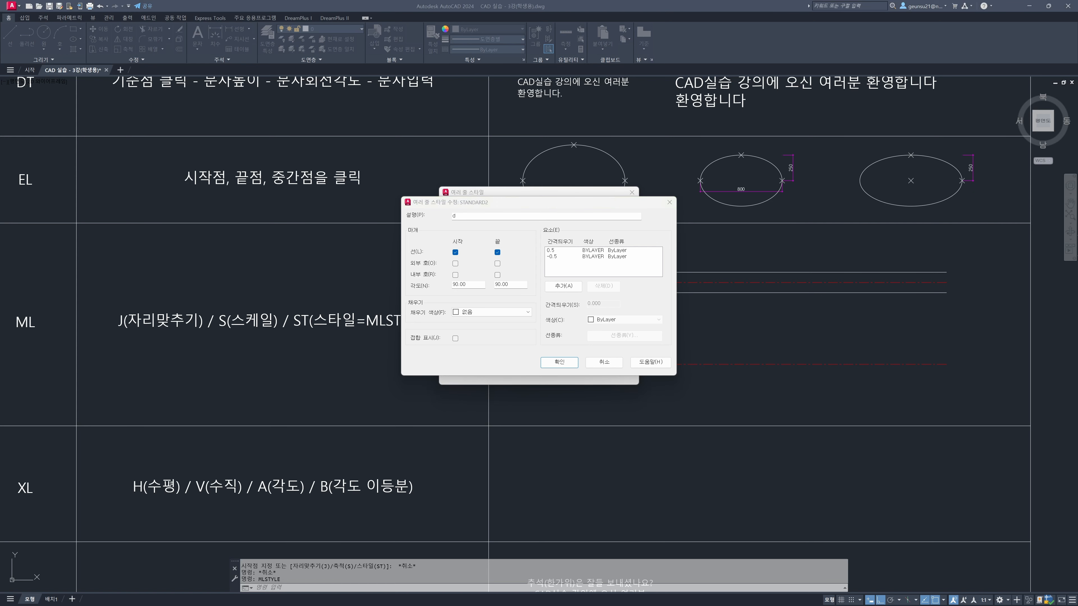
{"action": "left_click_drag", "start_coordinate": [555, 207], "coordinate": [304, 203]}
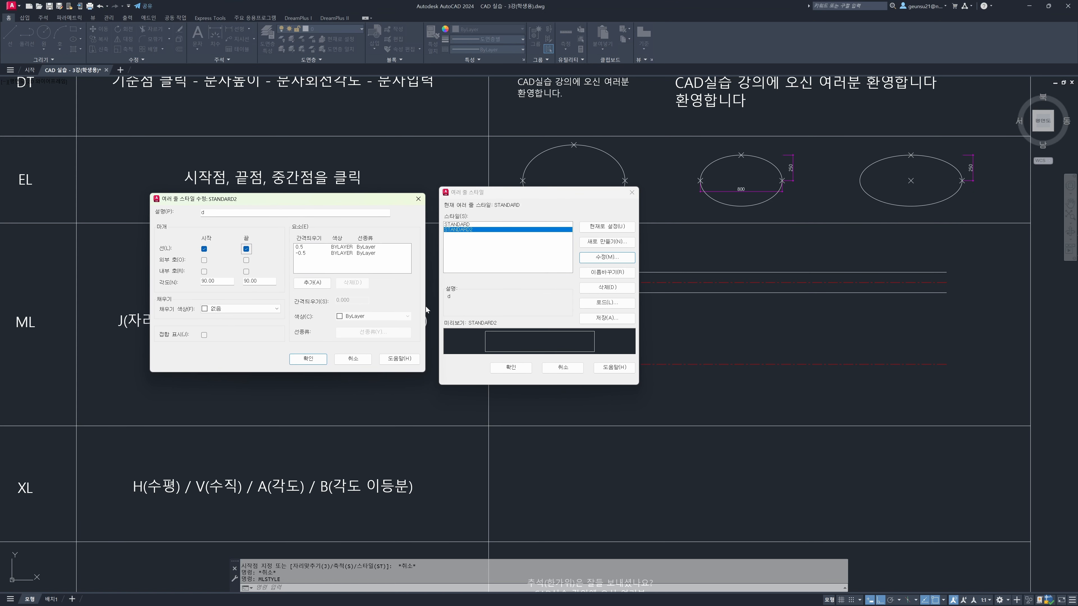
Try the line caps and outer arc caps at both ends of standard2, and leave all the caps off
{"action": "left_click", "coordinate": [204, 249]}
{"action": "left_click", "coordinate": [247, 248]}
{"action": "left_click", "coordinate": [204, 250]}
{"action": "left_click", "coordinate": [250, 250]}
{"action": "left_click", "coordinate": [204, 249]}
{"action": "left_click", "coordinate": [246, 250]}
{"action": "left_click", "coordinate": [204, 260]}
{"action": "left_click", "coordinate": [247, 260]}
{"action": "left_click", "coordinate": [204, 260]}
{"action": "left_click", "coordinate": [246, 261]}
Examine the offset settings of the 0.5 and -0.5 elements in the standard2 style
{"action": "left_click", "coordinate": [311, 270]}
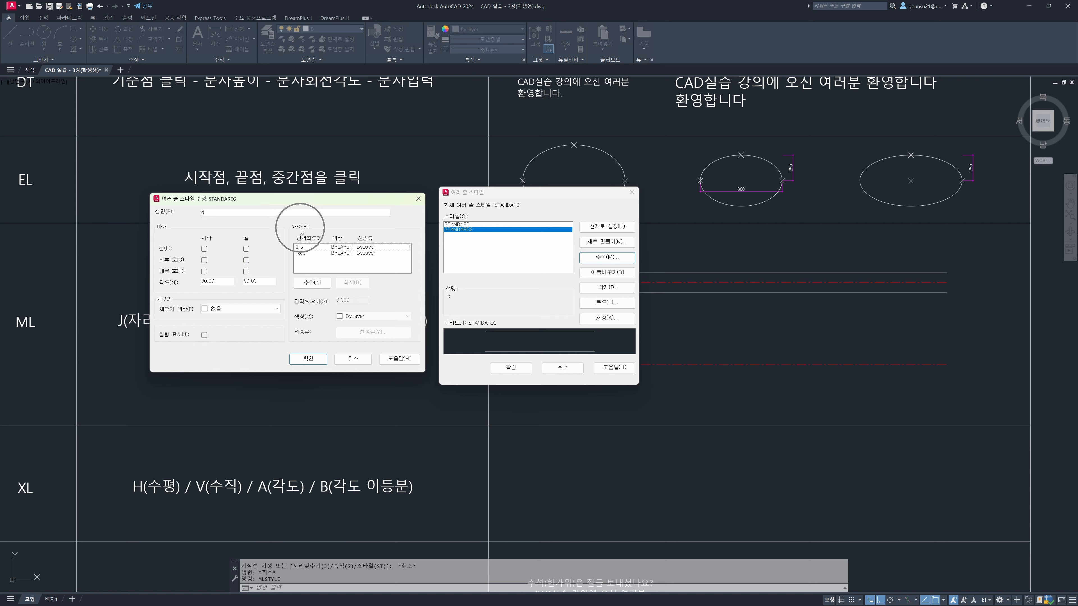
{"action": "left_click", "coordinate": [306, 247]}
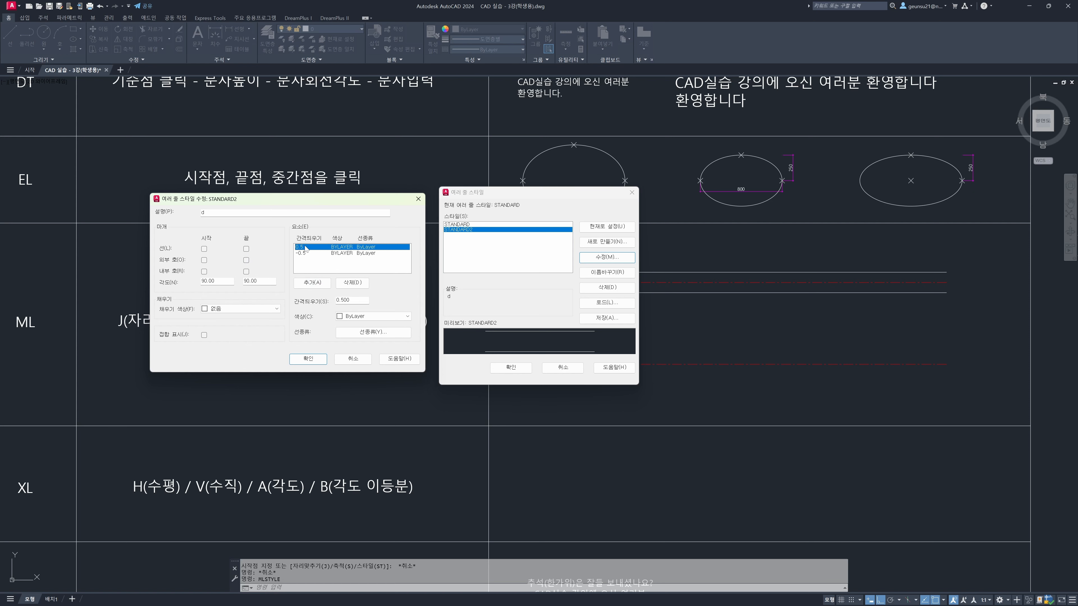
{"action": "left_click", "coordinate": [308, 253]}
{"action": "left_click", "coordinate": [309, 248]}
{"action": "left_click", "coordinate": [303, 254]}
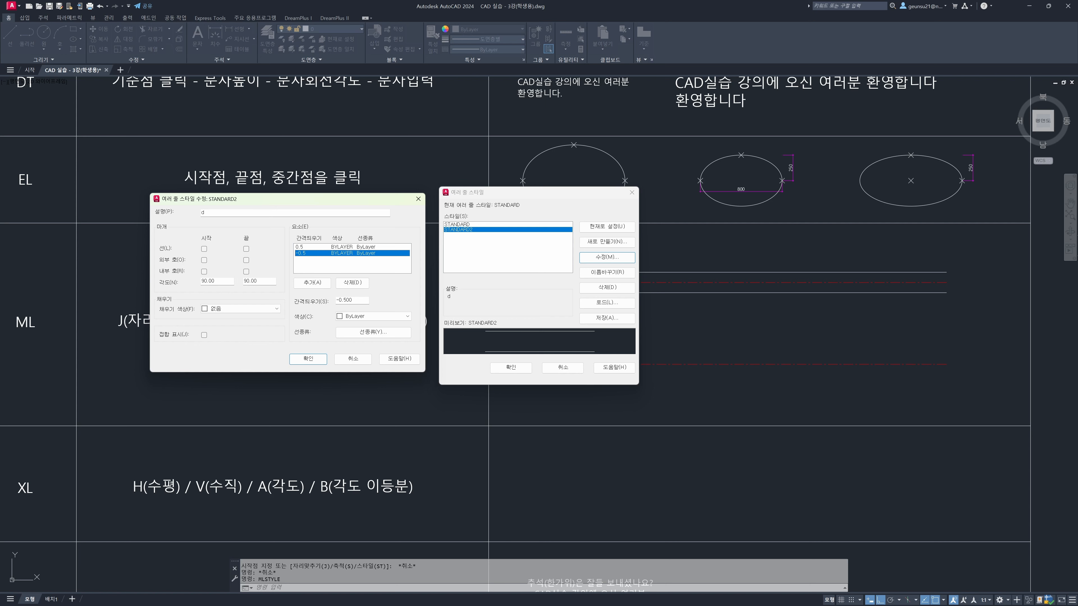
{"action": "left_click", "coordinate": [302, 248]}
{"action": "left_click", "coordinate": [303, 254]}
{"action": "left_click", "coordinate": [302, 247]}
{"action": "left_click", "coordinate": [301, 253]}
{"action": "left_click", "coordinate": [310, 248]}
{"action": "left_click", "coordinate": [309, 254]}
{"action": "left_click", "coordinate": [301, 248]}
{"action": "left_click", "coordinate": [303, 255]}
Add an element to the standard2 style and set its offset to 0.25
{"action": "left_click", "coordinate": [311, 283]}
{"action": "left_click_drag", "start_coordinate": [358, 301], "coordinate": [295, 296]}
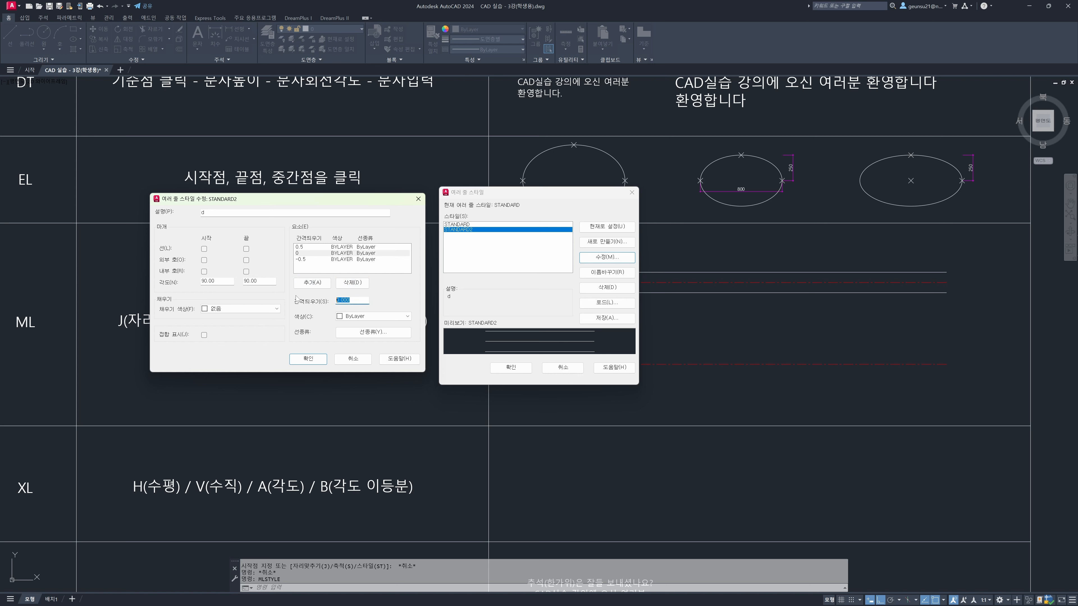
{"action": "type", "text": "0."}
{"action": "left_click", "coordinate": [325, 272]}
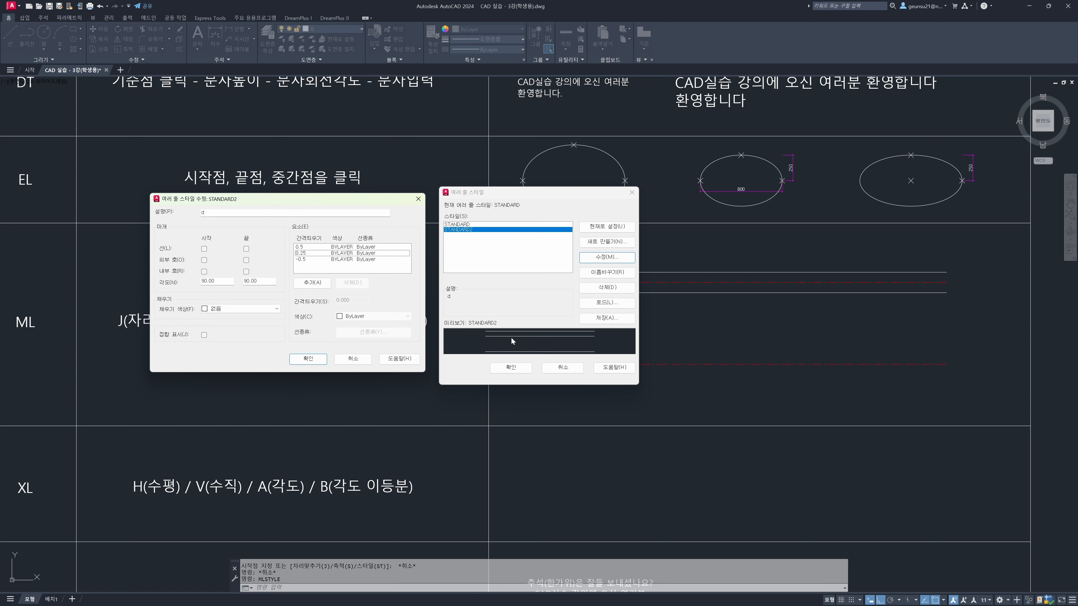
Add another element to the standard2 style and set its offset to -0.25
{"action": "left_click", "coordinate": [310, 282]}
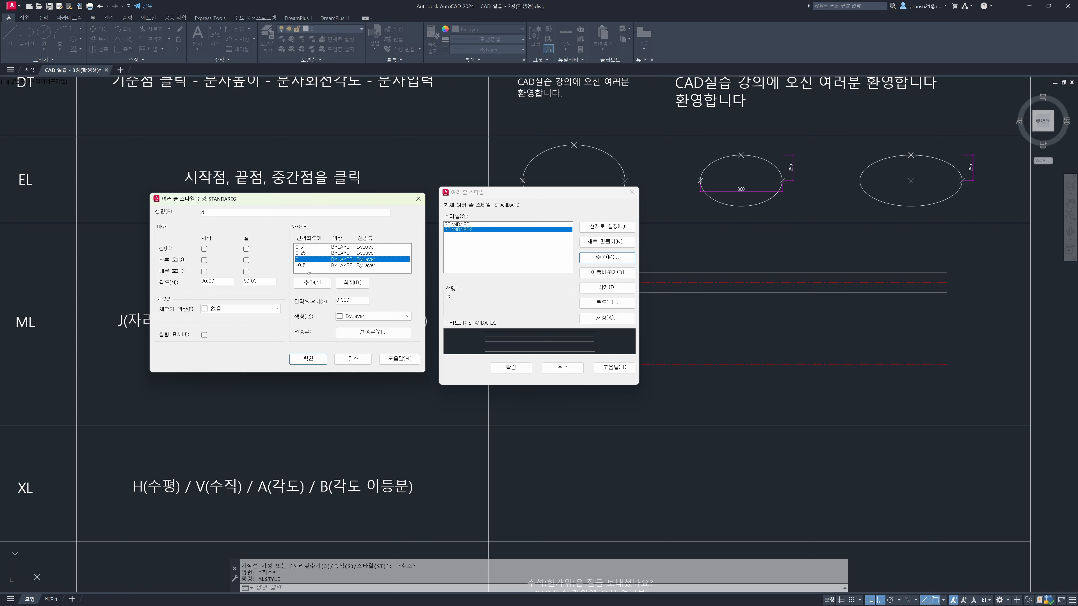
{"action": "left_click_drag", "start_coordinate": [358, 300], "coordinate": [303, 297]}
{"action": "type", "text": "-0.25"}
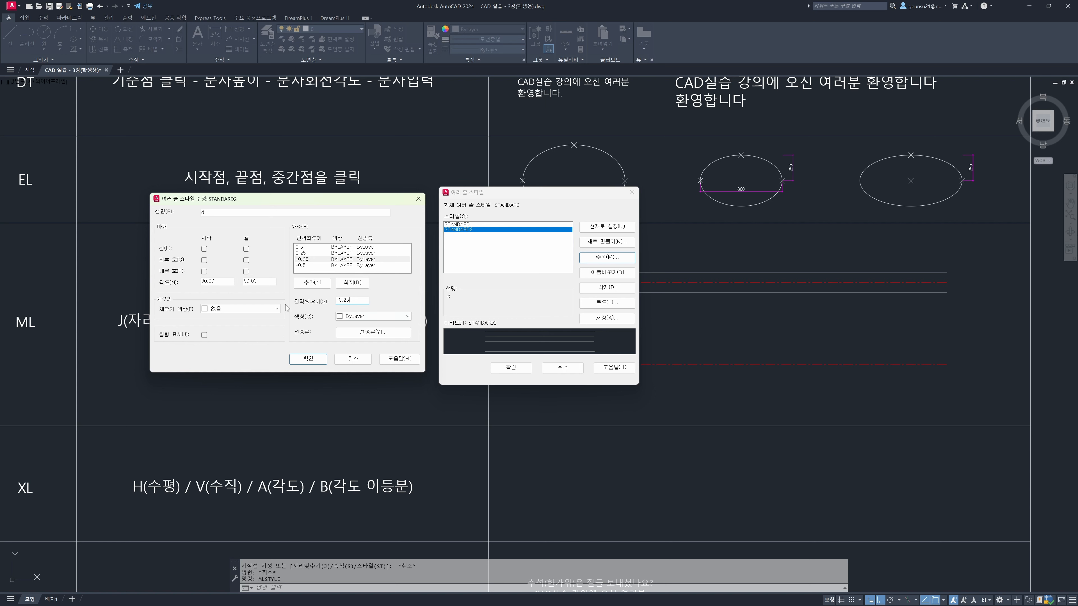
{"action": "left_click", "coordinate": [320, 266]}
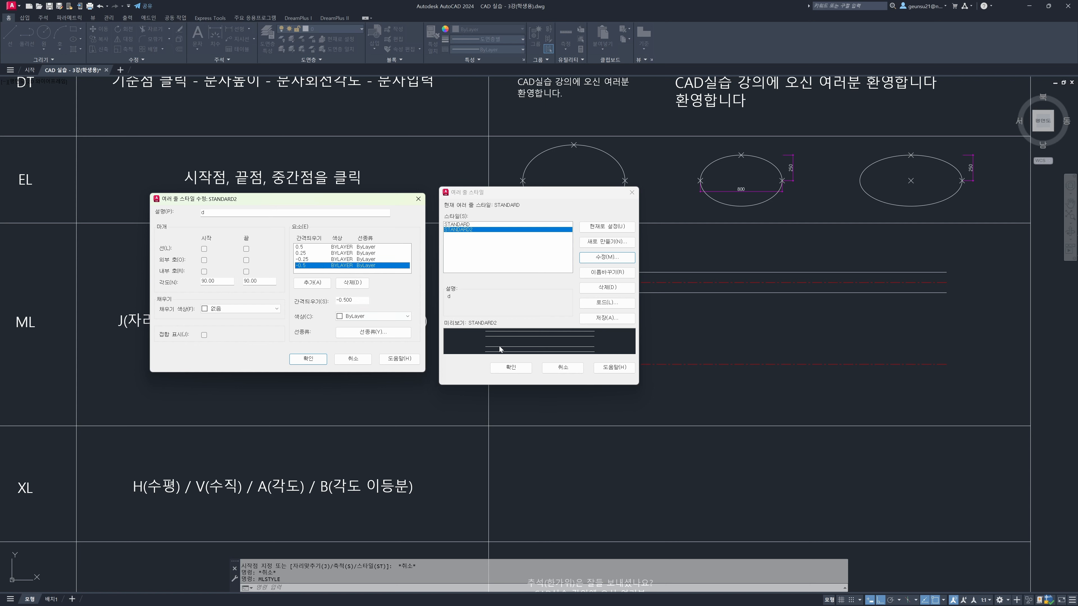
Delete the 0.25 element from the standard2 style
{"action": "left_click", "coordinate": [307, 260]}
{"action": "left_click", "coordinate": [309, 255]}
{"action": "left_click", "coordinate": [352, 282]}
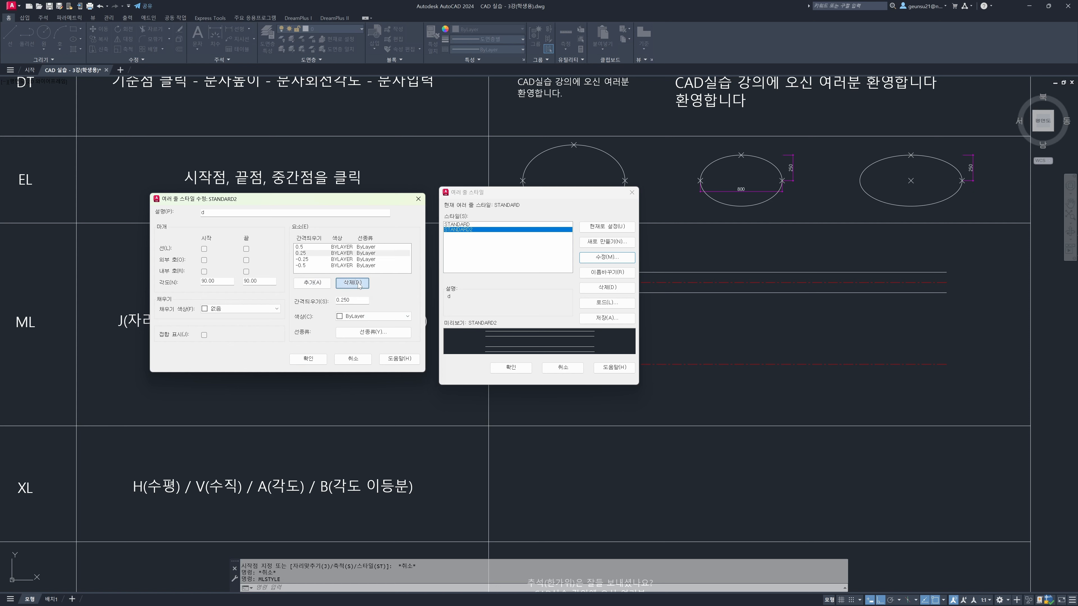
Save the element changes to the standard2 style and close the multiline style settings
{"action": "left_click", "coordinate": [314, 362]}
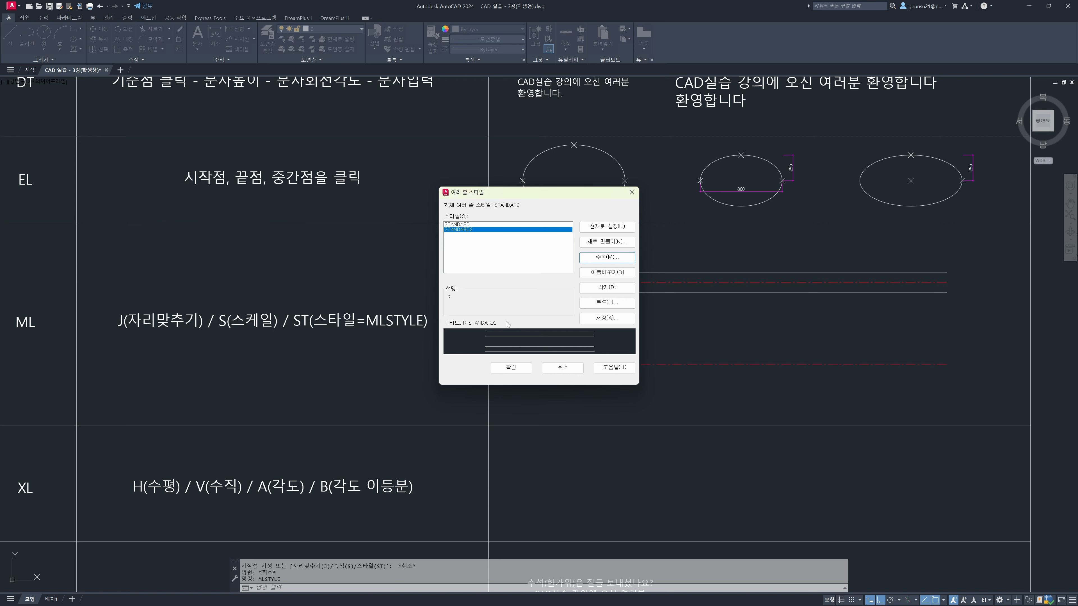
{"action": "left_click", "coordinate": [511, 368]}
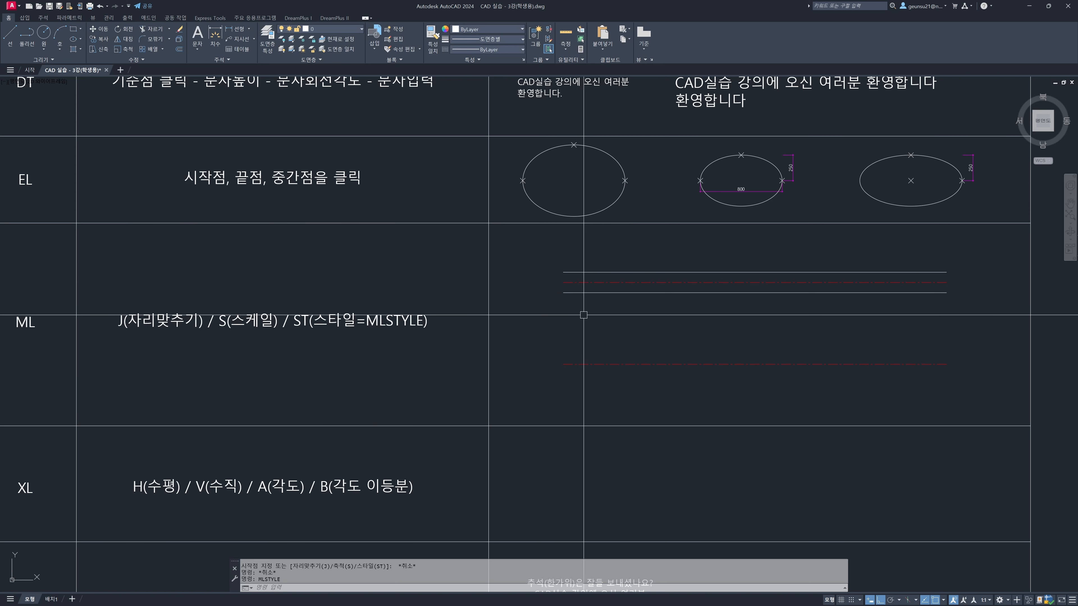
Start a multiline using the standard2 style and top justification
{"action": "type", "text": "ml"}
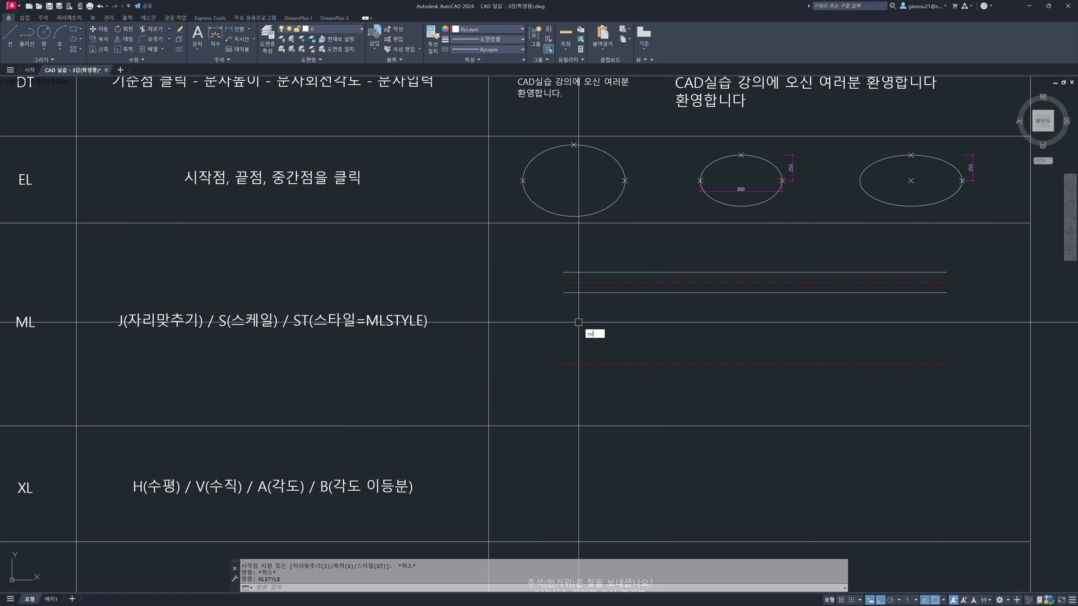
{"action": "key", "text": "Return"}
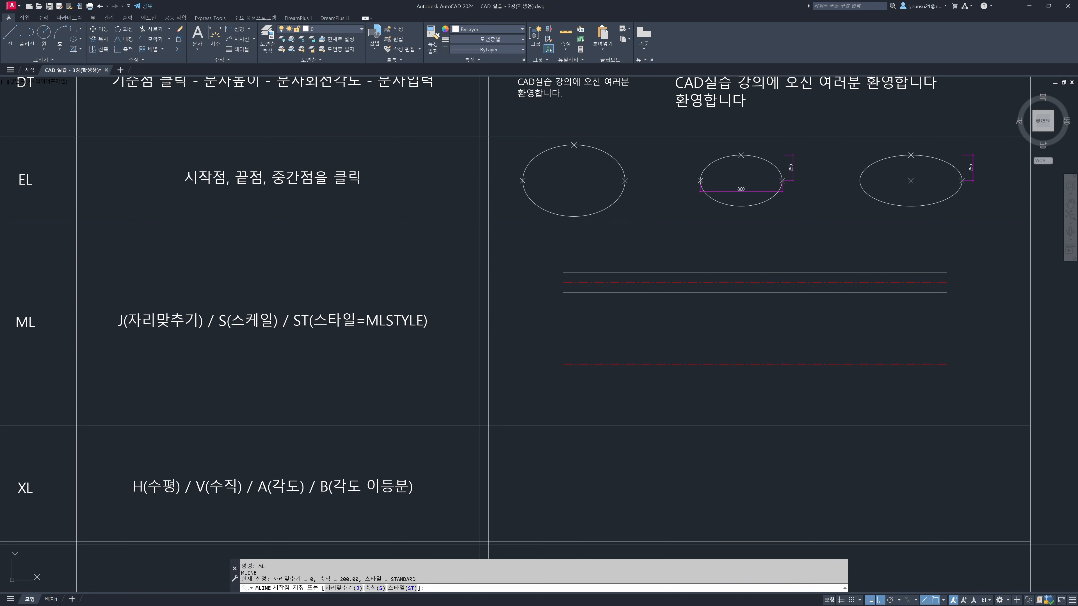
{"action": "left_click", "coordinate": [393, 590]}
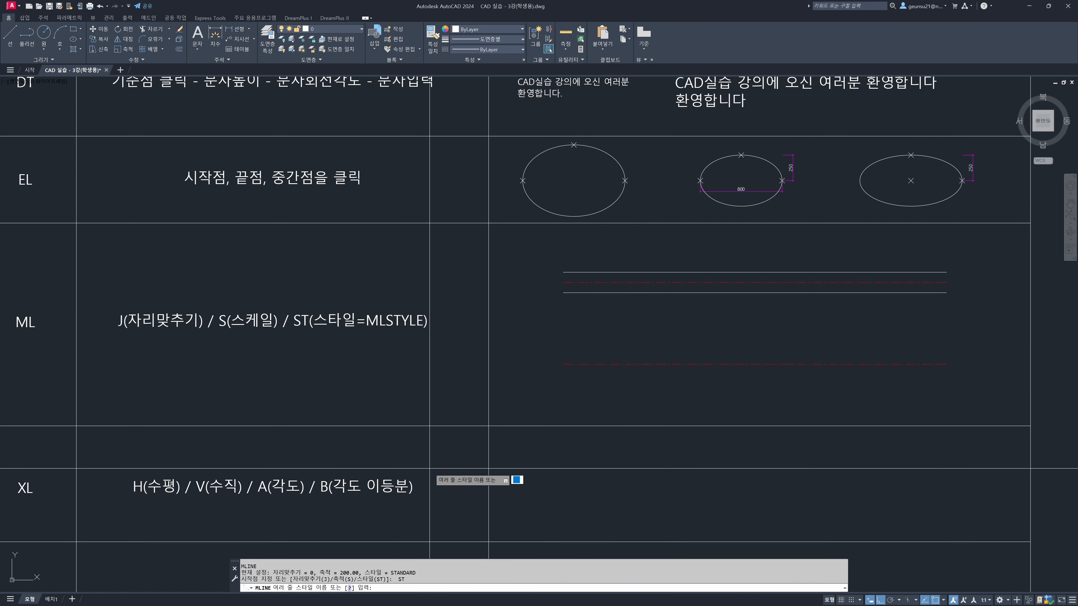
{"action": "type", "text": "standard2"}
{"action": "key", "text": "Return"}
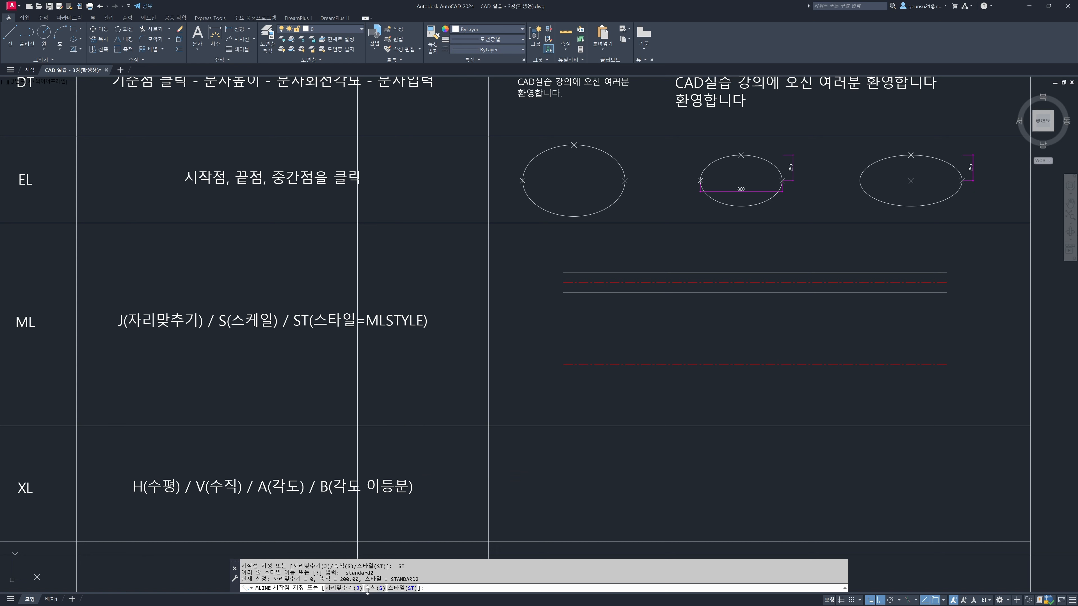
{"action": "left_click", "coordinate": [344, 589]}
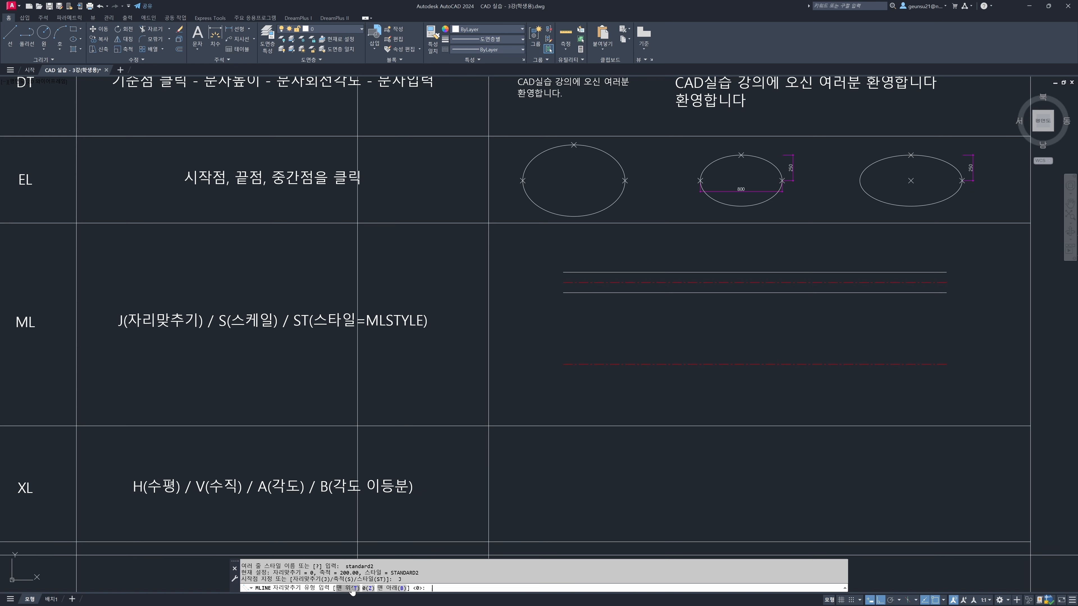
{"action": "left_click", "coordinate": [352, 588]}
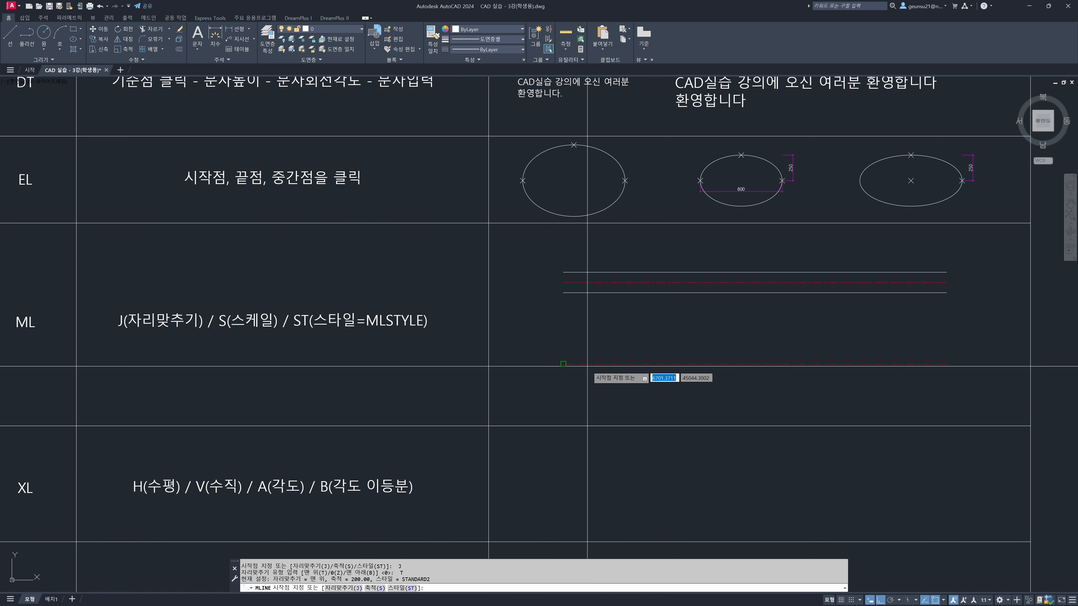
Draw the multiline along the lower red centre line, then spiral it around with right-angle corners to end above that line
{"action": "left_click", "coordinate": [563, 365]}
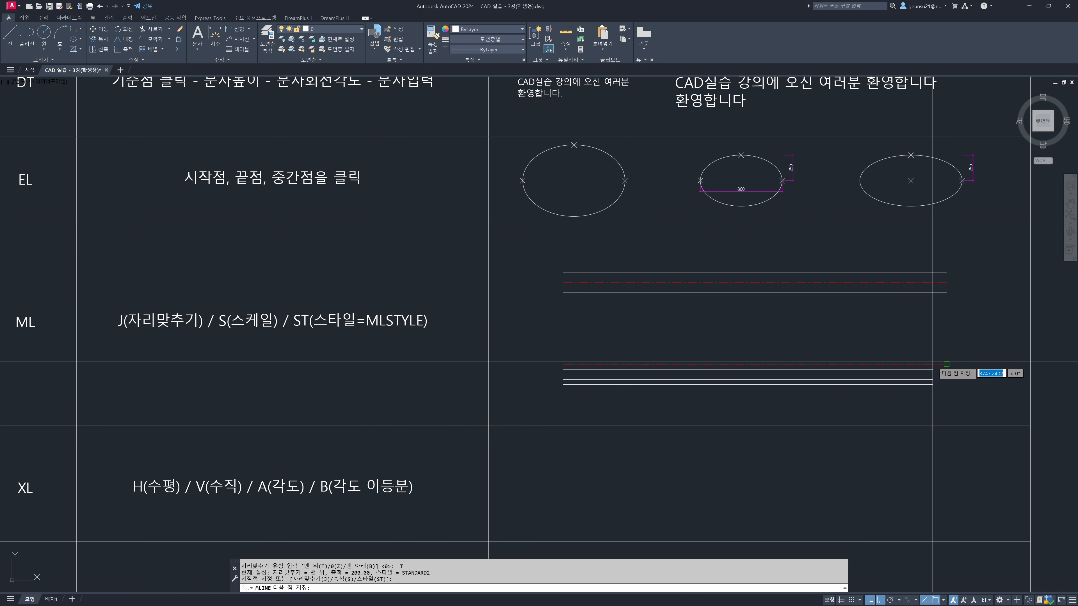
{"action": "left_click", "coordinate": [935, 364]}
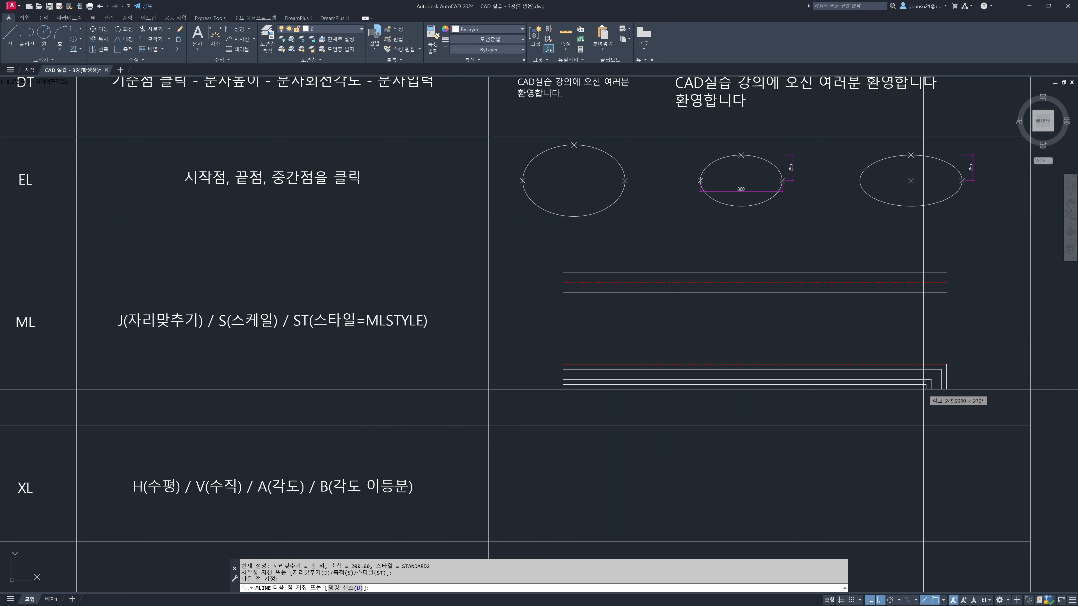
{"action": "left_click", "coordinate": [923, 405]}
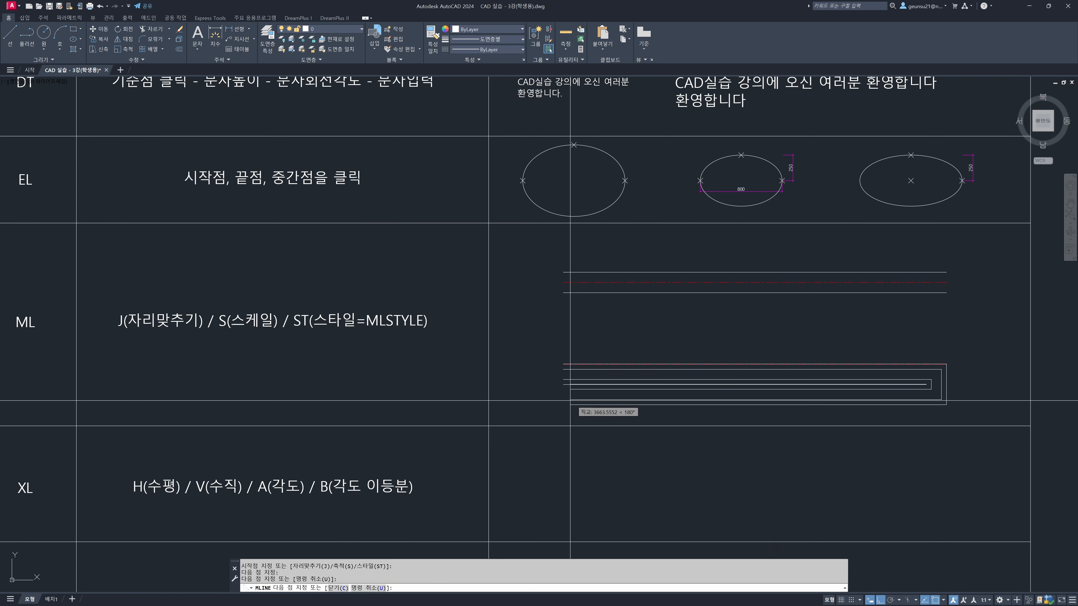
{"action": "key", "text": "ctrl+z"}
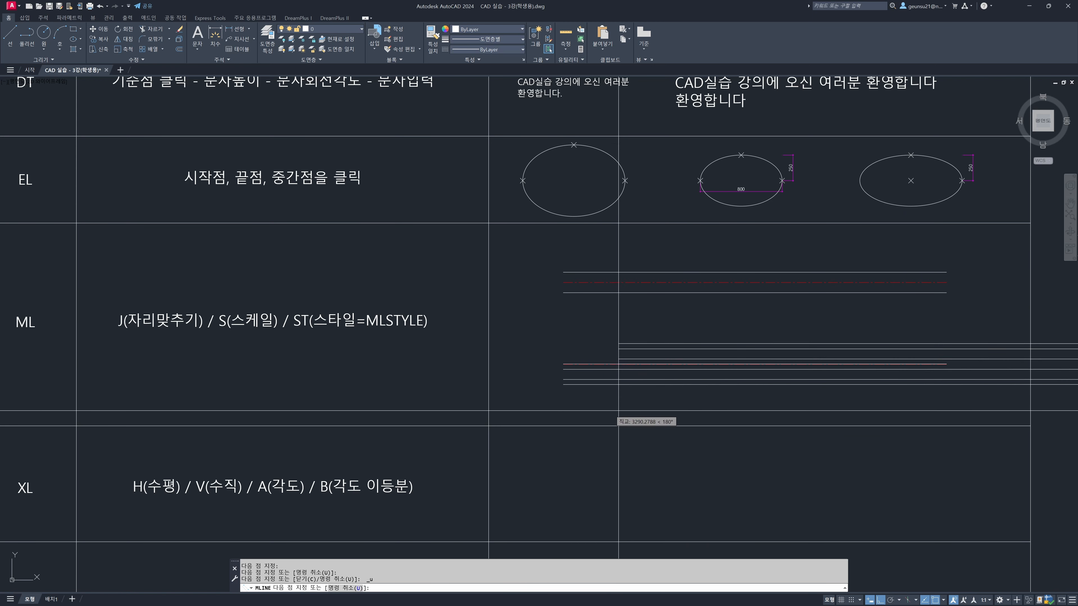
{"action": "left_click", "coordinate": [922, 405]}
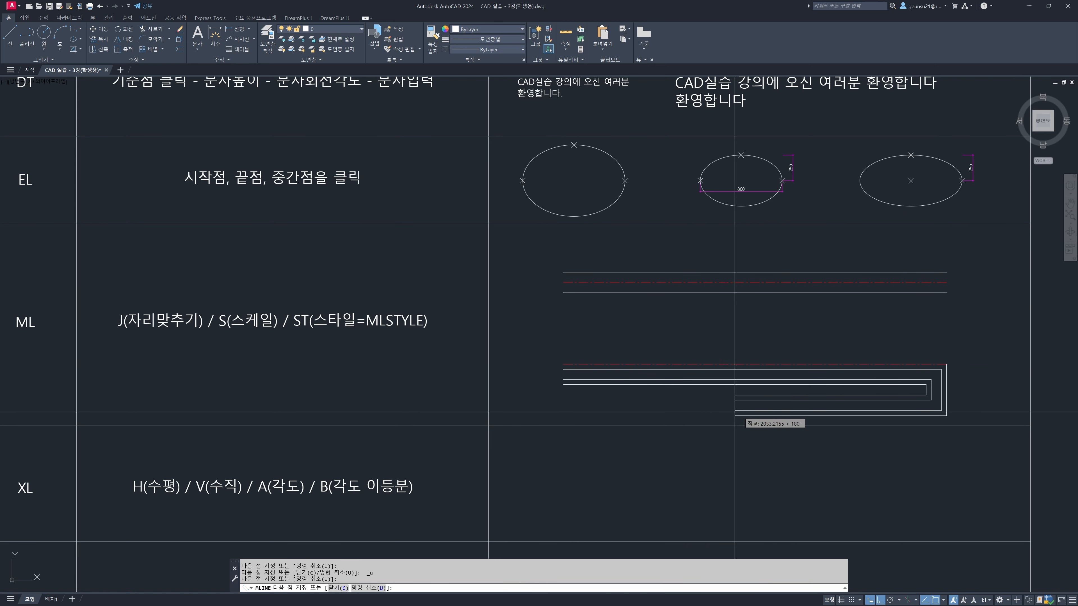
{"action": "left_click", "coordinate": [531, 404]}
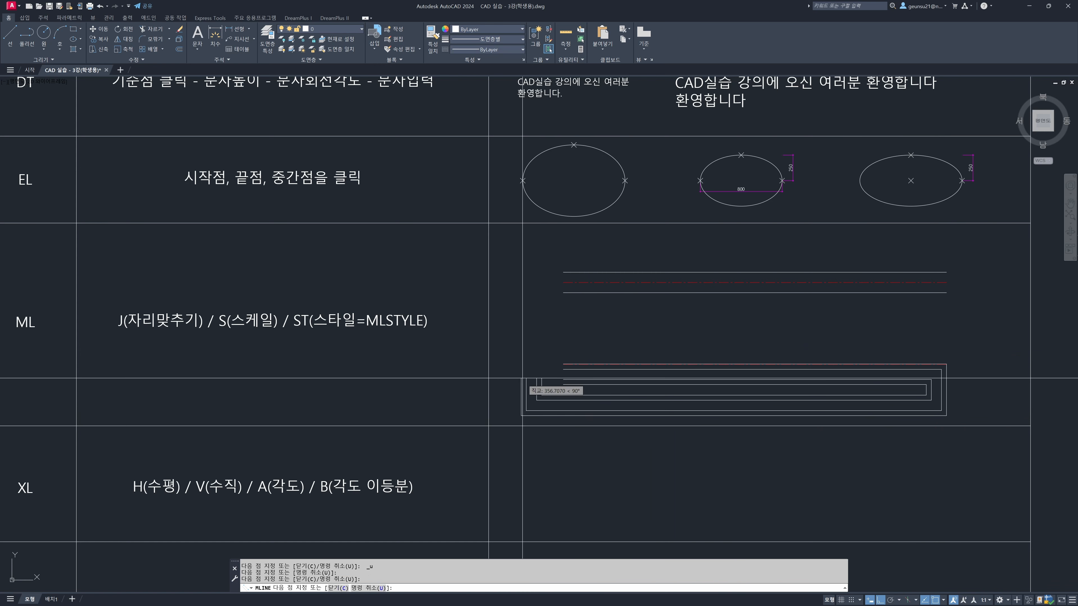
{"action": "left_click", "coordinate": [532, 316]}
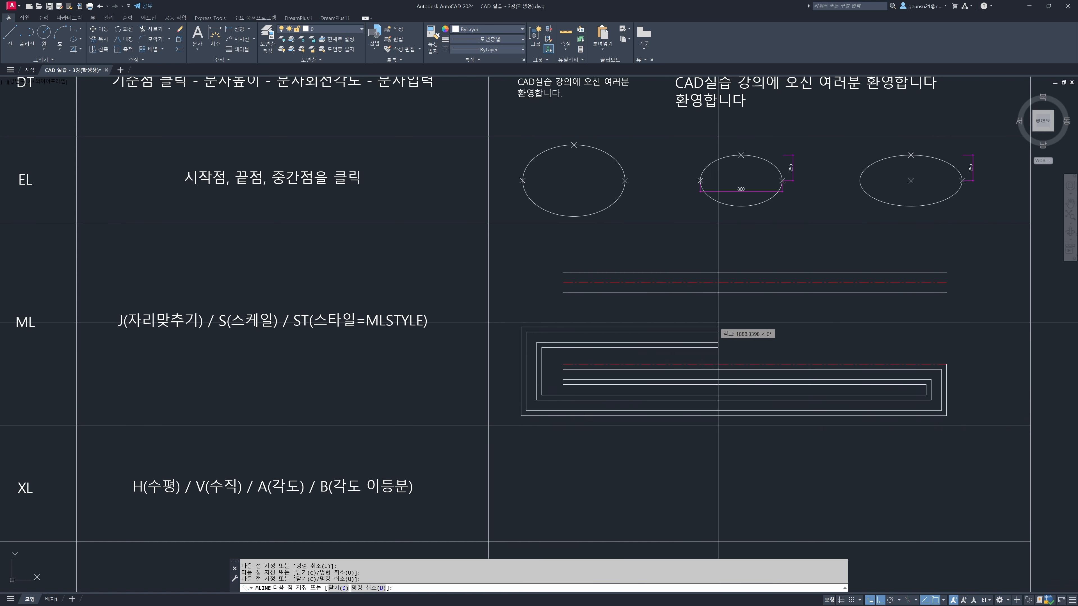
{"action": "left_click", "coordinate": [946, 328]}
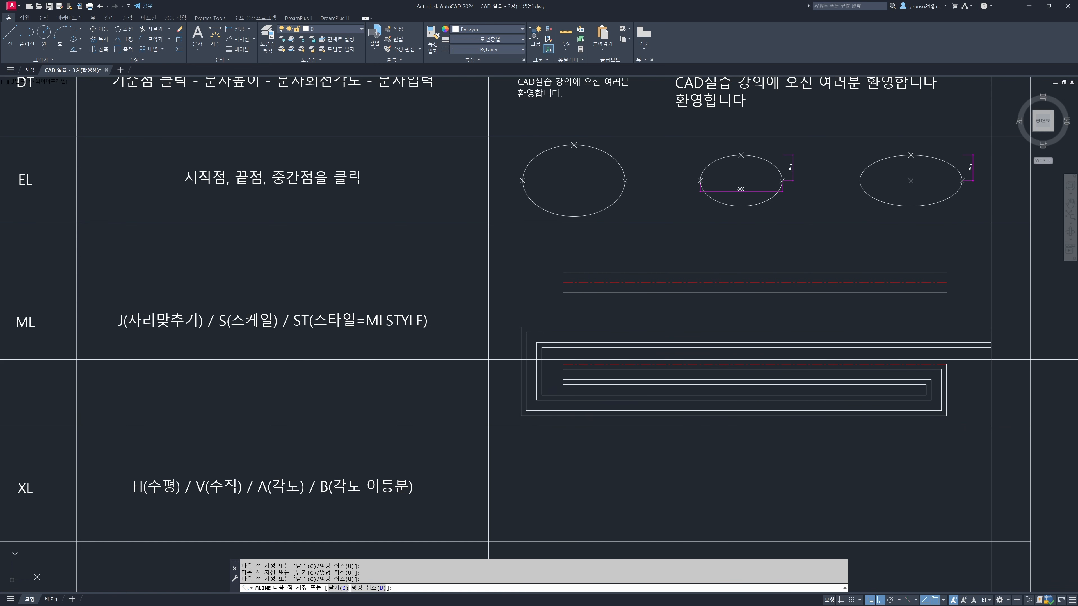
{"action": "key", "text": "Return"}
{"action": "key", "text": "Escape"}
{"action": "key", "text": "Escape"}
Examine how the top-justified multiline aligns with the red centre line by highlighting both objects
{"action": "middle_click_drag", "start_coordinate": [928, 388], "coordinate": [918, 379]}
{"action": "scroll", "coordinate": [936, 363], "scroll_direction": "up", "scroll_amount": 4}
{"action": "scroll", "coordinate": [501, 348], "scroll_direction": "down", "scroll_amount": 2}
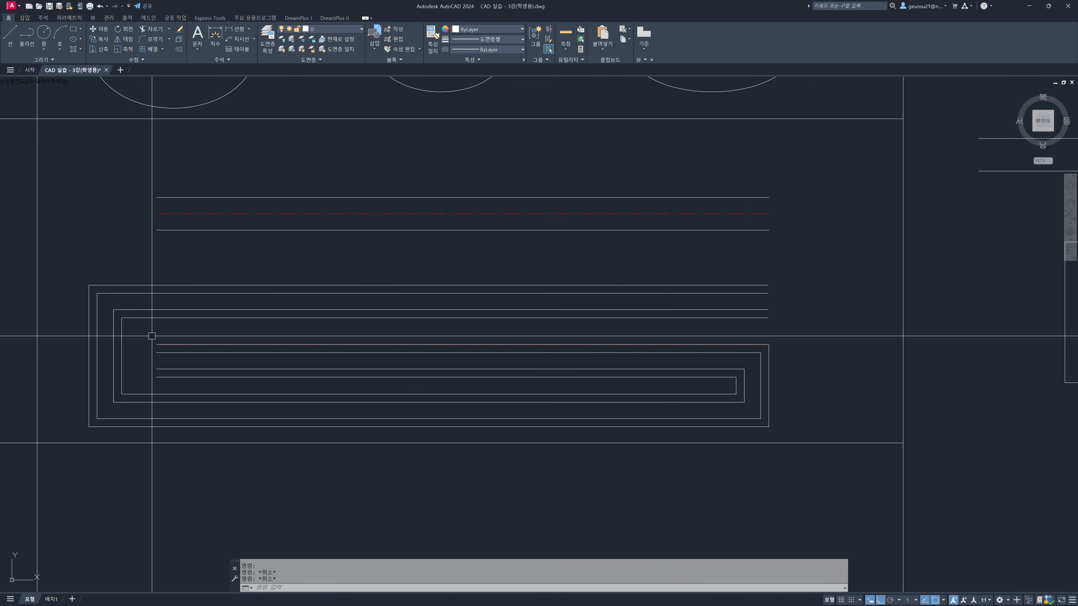
{"action": "left_click", "coordinate": [140, 336]}
{"action": "left_click", "coordinate": [791, 342]}
{"action": "middle_click_drag", "start_coordinate": [777, 371], "coordinate": [804, 354]}
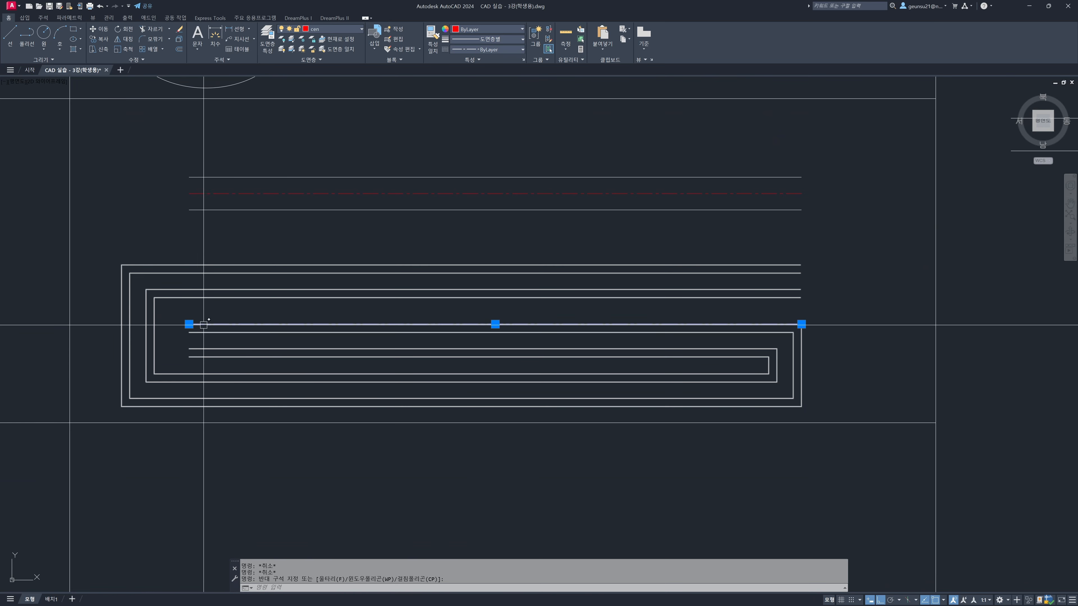
{"action": "key", "text": "Escape"}
{"action": "key", "text": "Escape"}
{"action": "scroll", "coordinate": [254, 375], "scroll_direction": "down", "scroll_amount": 4}
{"action": "mouse_move", "coordinate": [254, 375]}
{"action": "middle_mouse_down"}
{"action": "mouse_move", "coordinate": [289, 351]}
{"action": "mouse_move", "coordinate": [534, 275]}
{"action": "middle_mouse_up"}
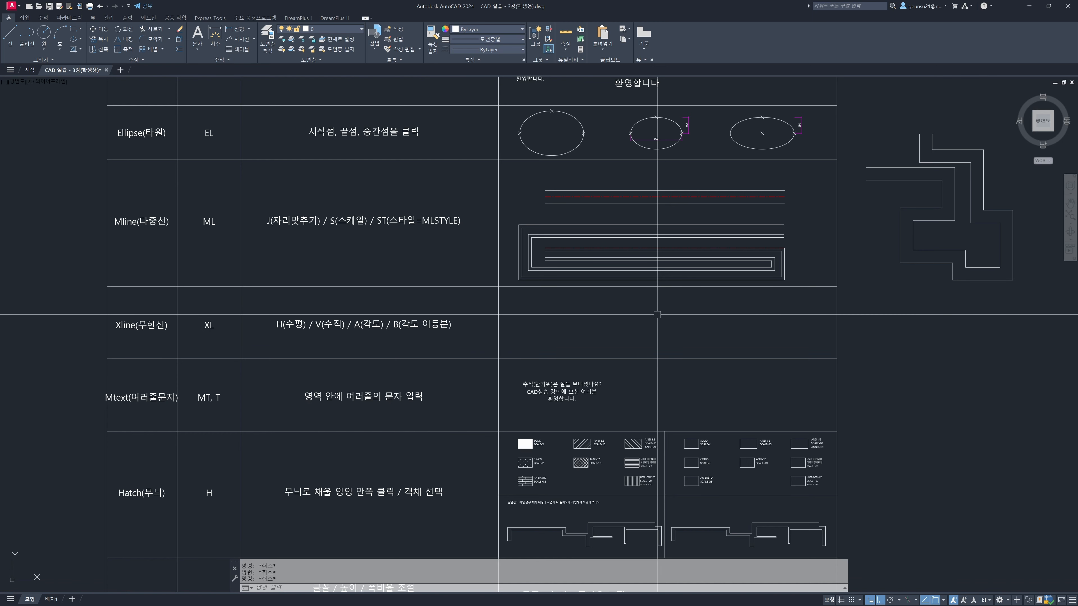
Draw a horizontal line about 3291 units long in the Xline row's example cell
{"action": "type", "text": "L"}
{"action": "key", "text": "Return"}
{"action": "left_click", "coordinate": [520, 304]}
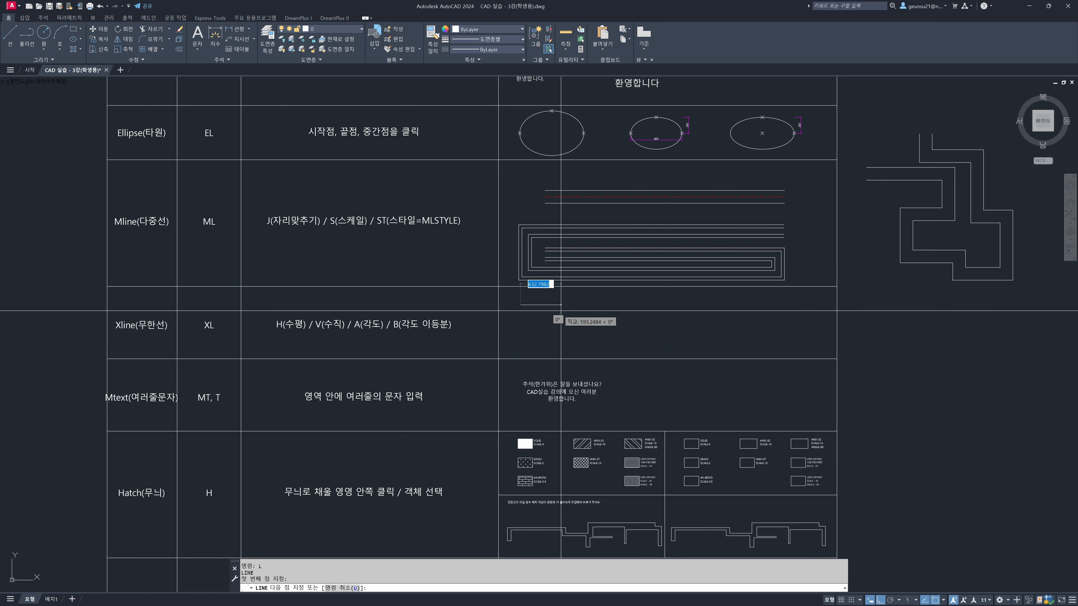
{"action": "left_click", "coordinate": [731, 325]}
{"action": "key", "text": "Escape"}
Erase the horizontal line from the Xline row's example cell
{"action": "left_click", "coordinate": [615, 306]}
{"action": "type", "text": "E"}
{"action": "key", "text": "Return"}
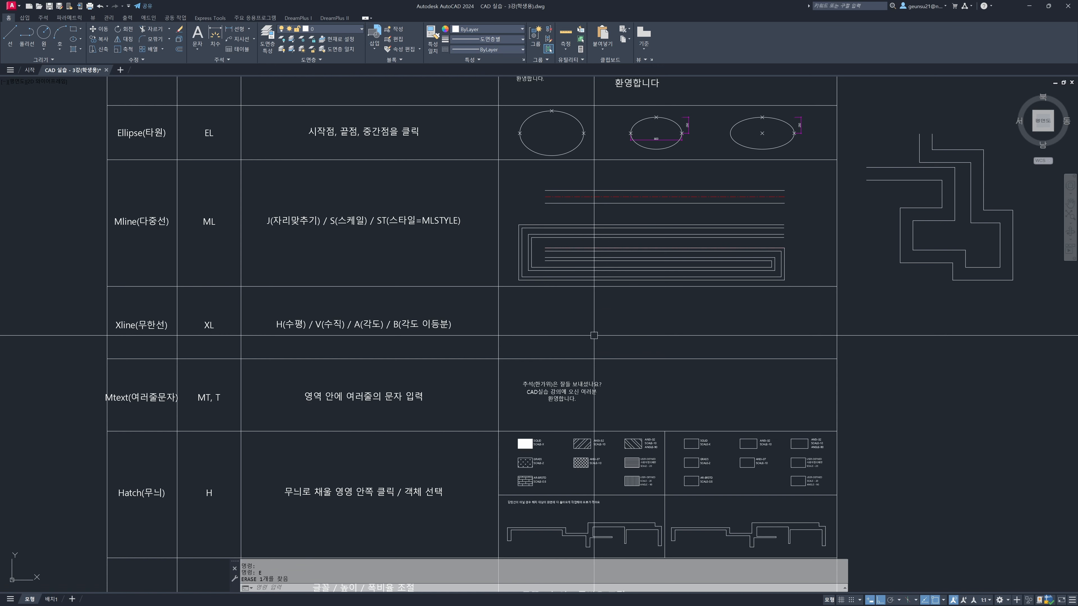
Draw a diagonal construction line through two points in the Xline row's example cell with ortho mode turned off
{"action": "scroll", "coordinate": [298, 316], "scroll_direction": "up", "scroll_amount": 2}
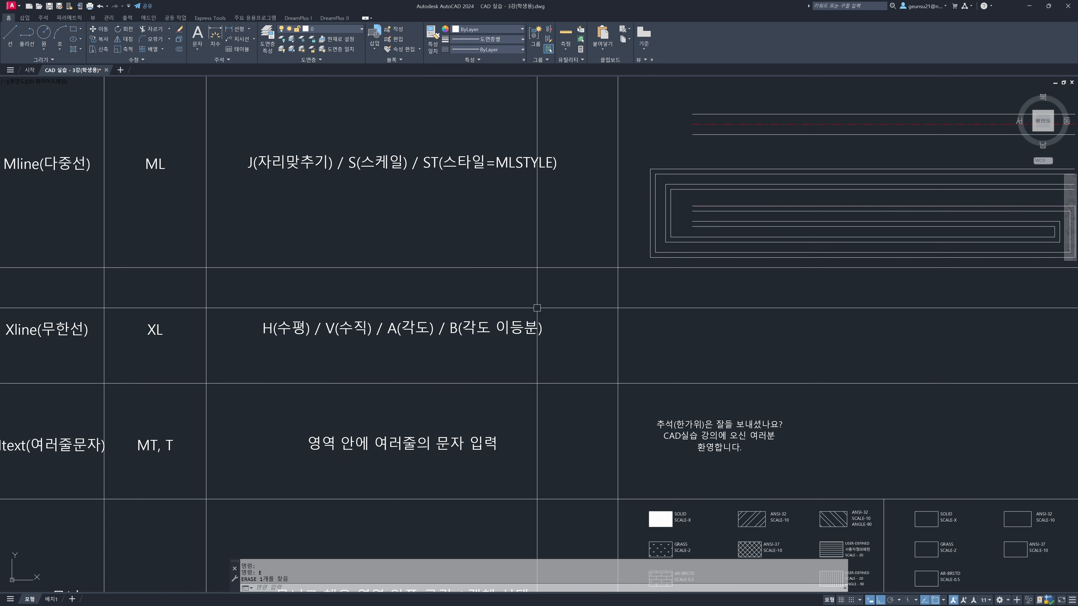
{"action": "middle_click_drag", "start_coordinate": [636, 331], "coordinate": [509, 336]}
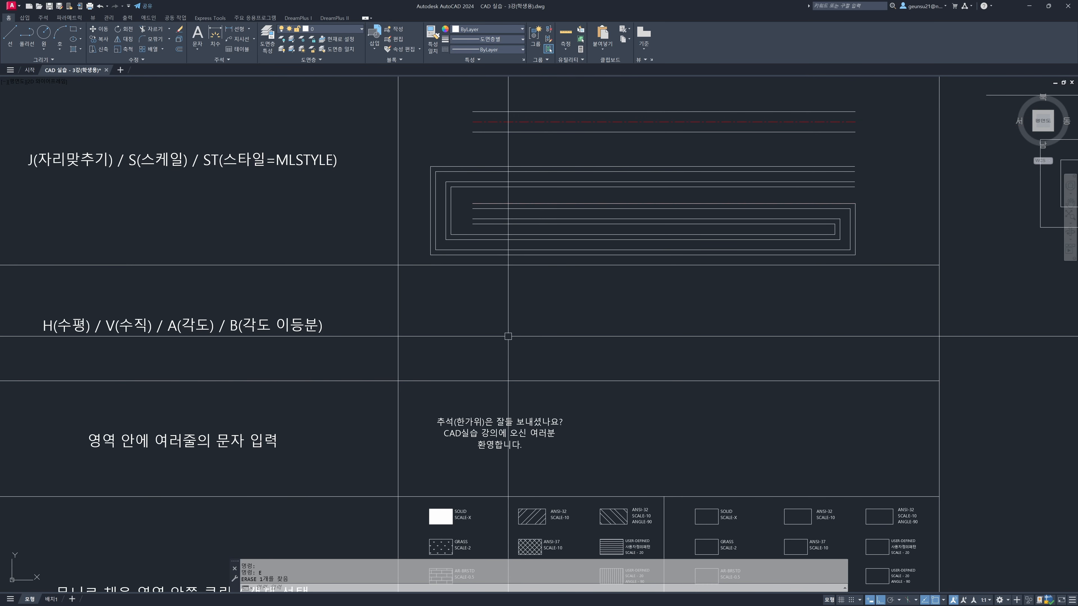
{"action": "type", "text": "l"}
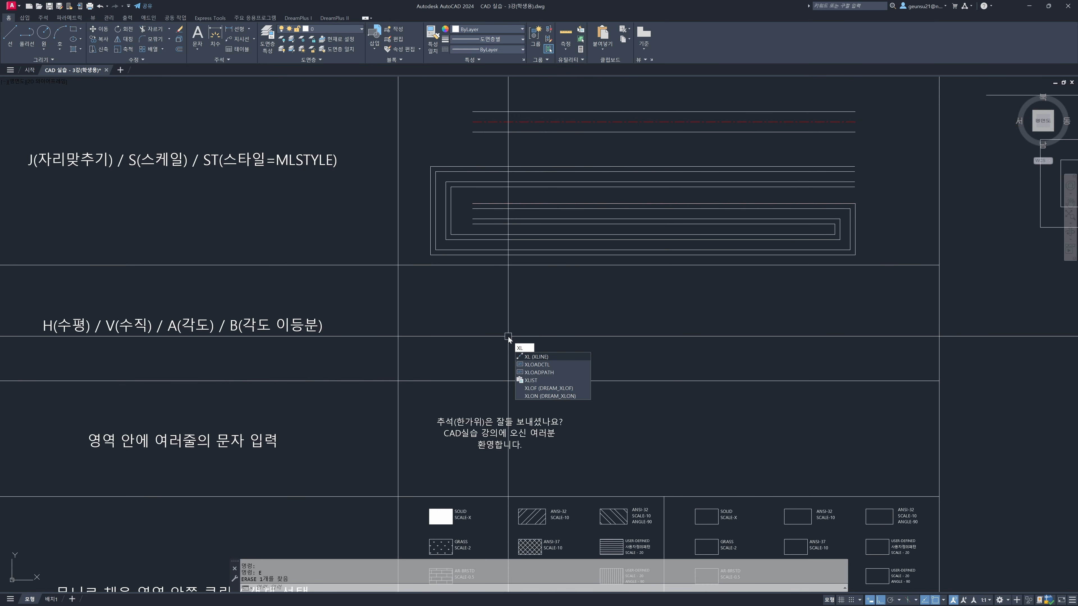
{"action": "key", "text": "Return"}
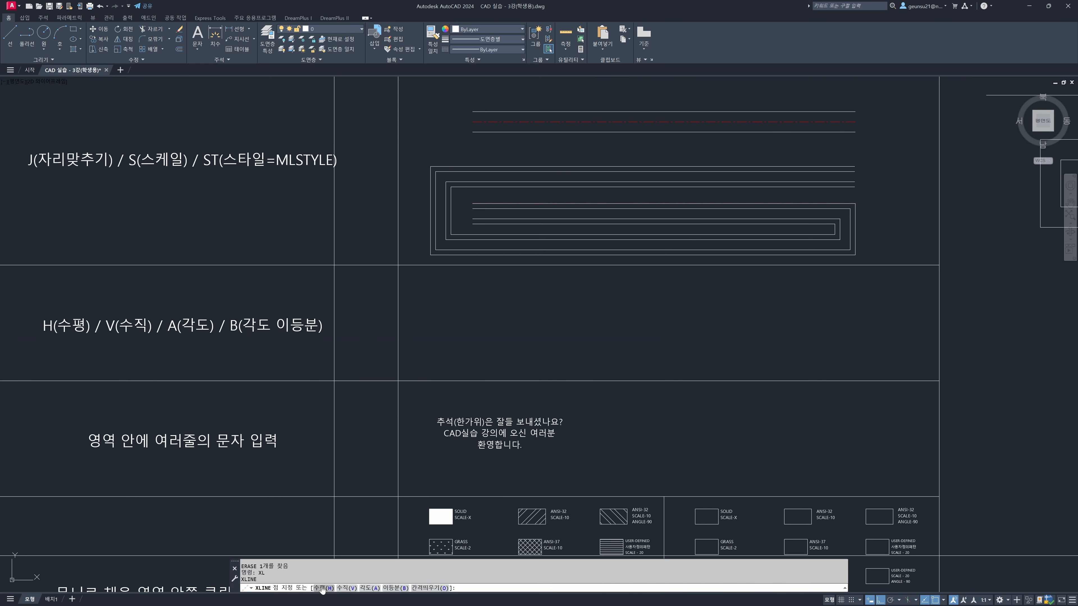
{"action": "left_click", "coordinate": [420, 347]}
{"action": "key", "text": "F8"}
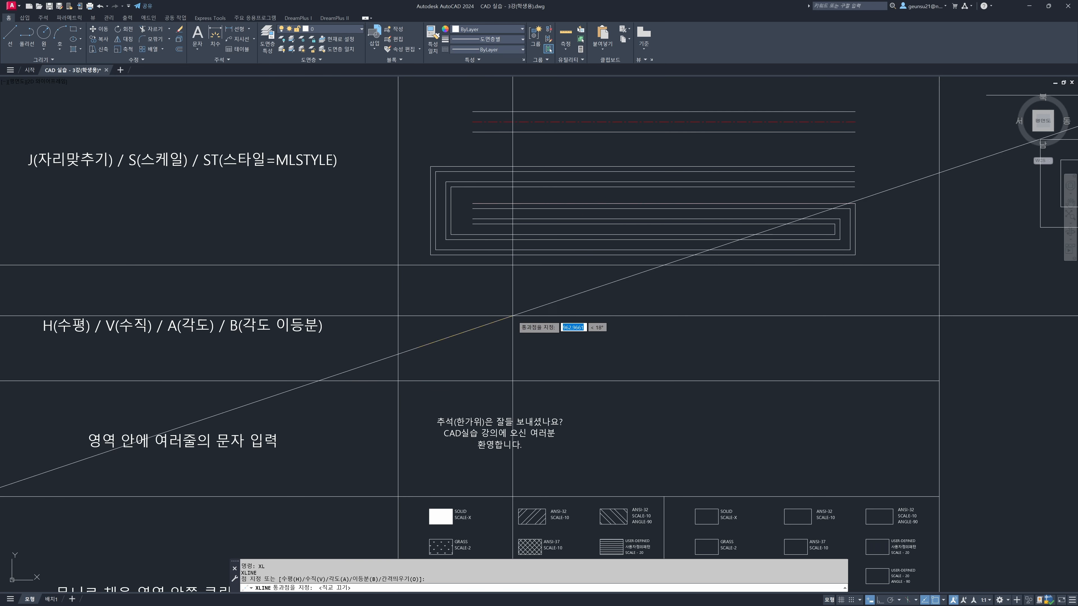
{"action": "left_click", "coordinate": [502, 291]}
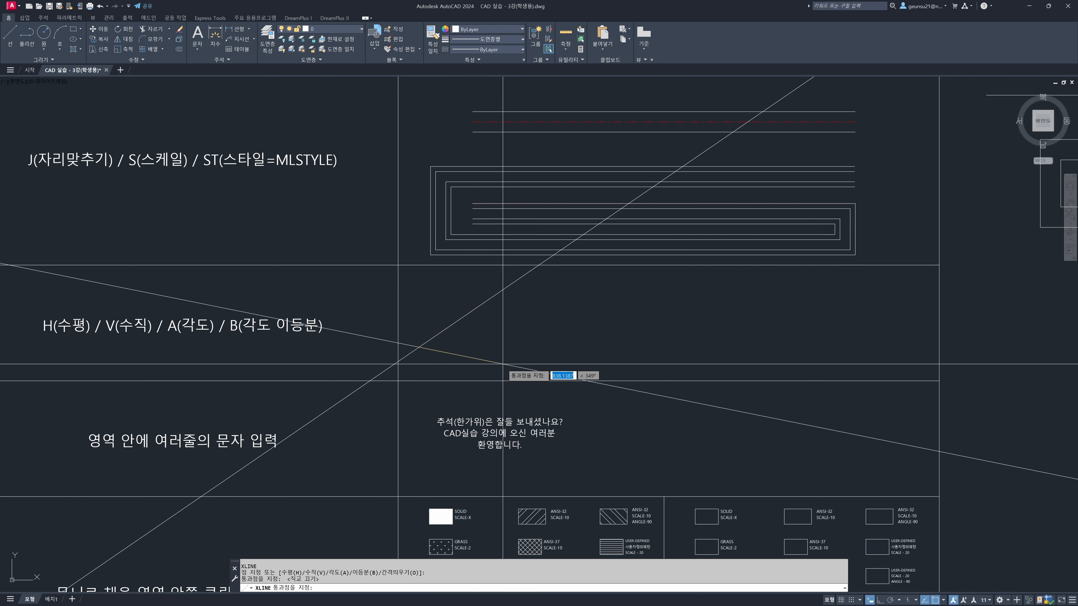
{"action": "scroll", "coordinate": [393, 388], "scroll_direction": "down", "scroll_amount": 2}
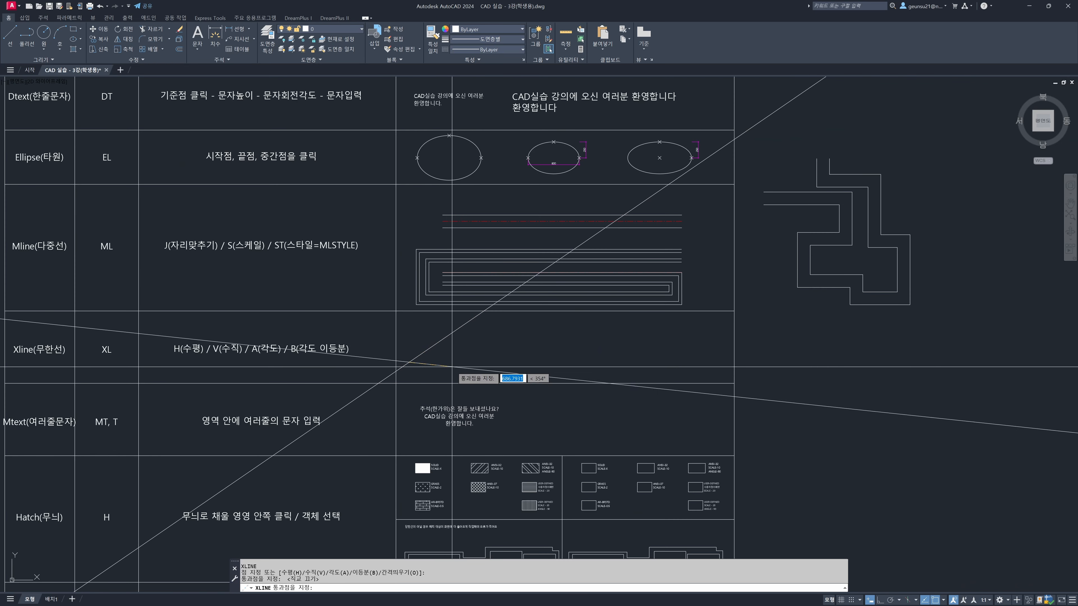
{"action": "key", "text": "Escape"}
Examine how far the diagonal construction line extends beyond the worksheet table
{"action": "left_click", "coordinate": [420, 357]}
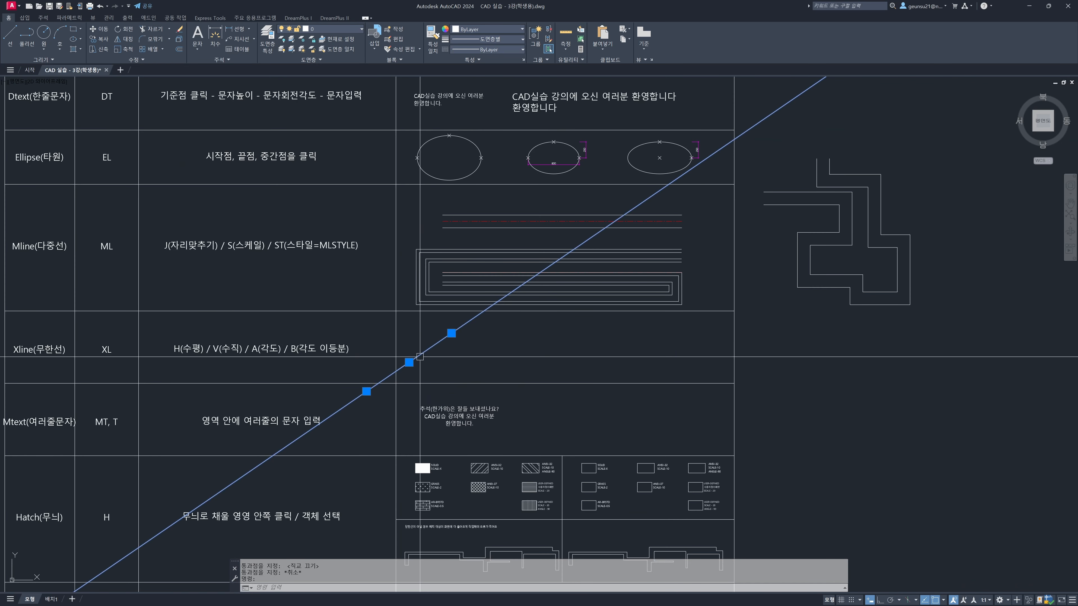
{"action": "scroll", "coordinate": [454, 342], "scroll_direction": "down", "scroll_amount": 5}
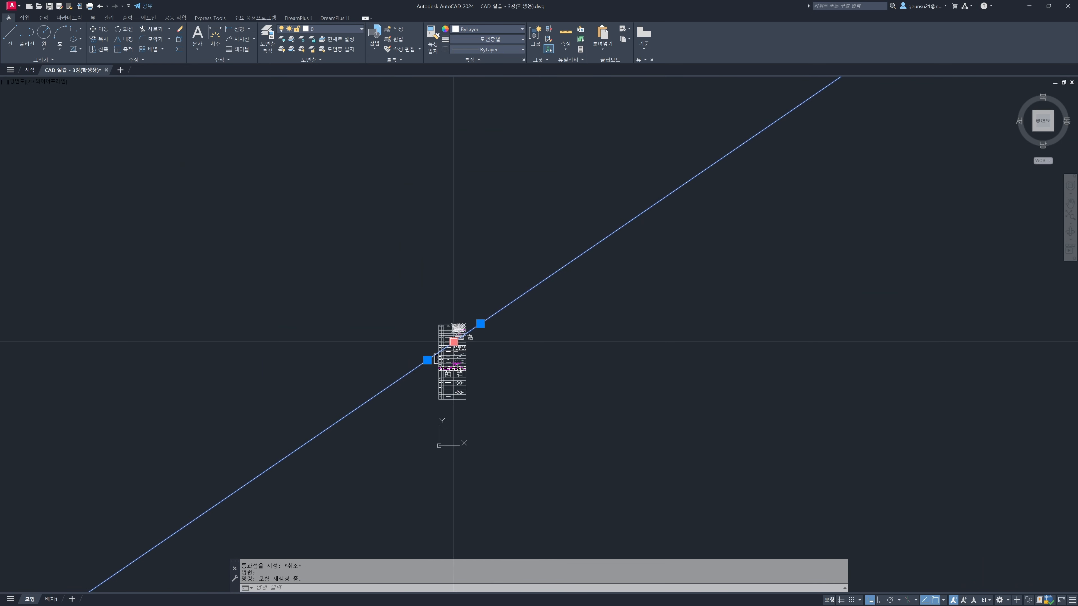
{"action": "scroll", "coordinate": [496, 340], "scroll_direction": "down", "scroll_amount": 4}
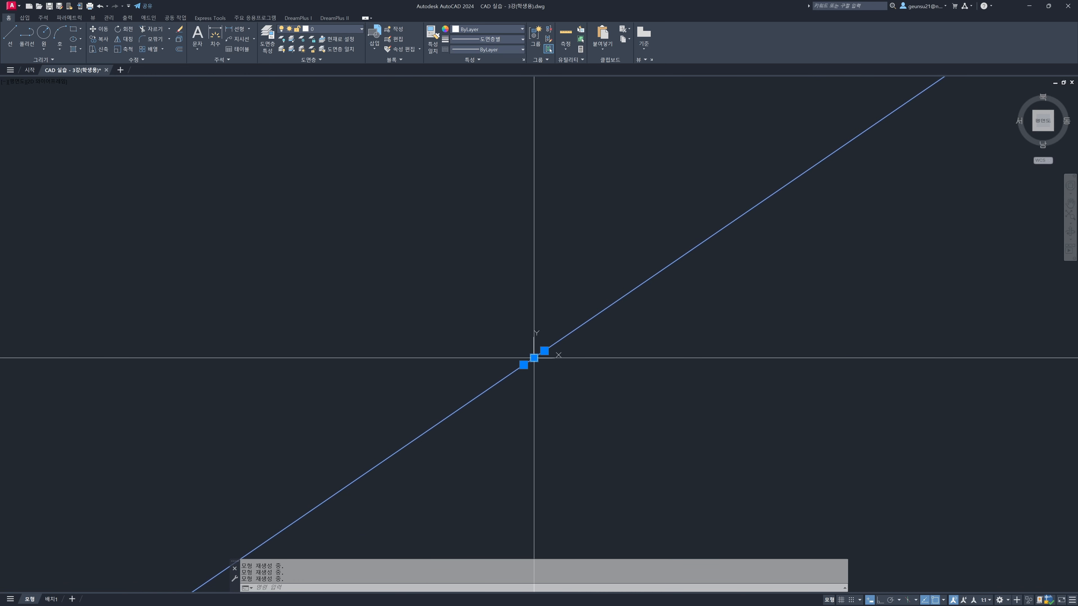
{"action": "key", "text": "Escape"}
{"action": "scroll", "coordinate": [548, 359], "scroll_direction": "up", "scroll_amount": 8}
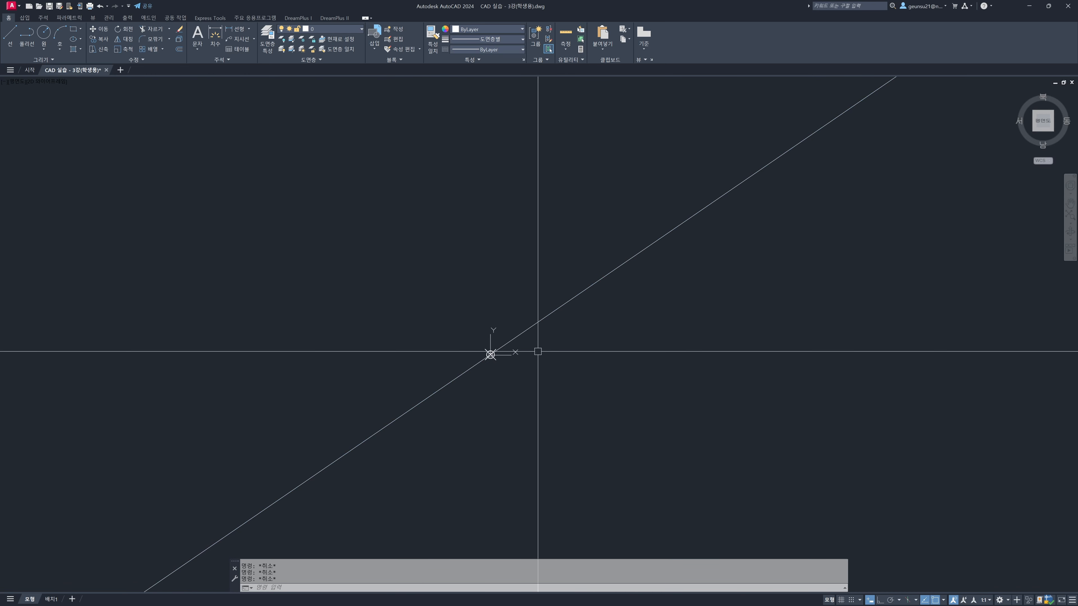
Erase the diagonal construction line and return to the worksheet's Xline row
{"action": "left_click", "coordinate": [501, 363]}
{"action": "type", "text": "E"}
{"action": "key", "text": "Return"}
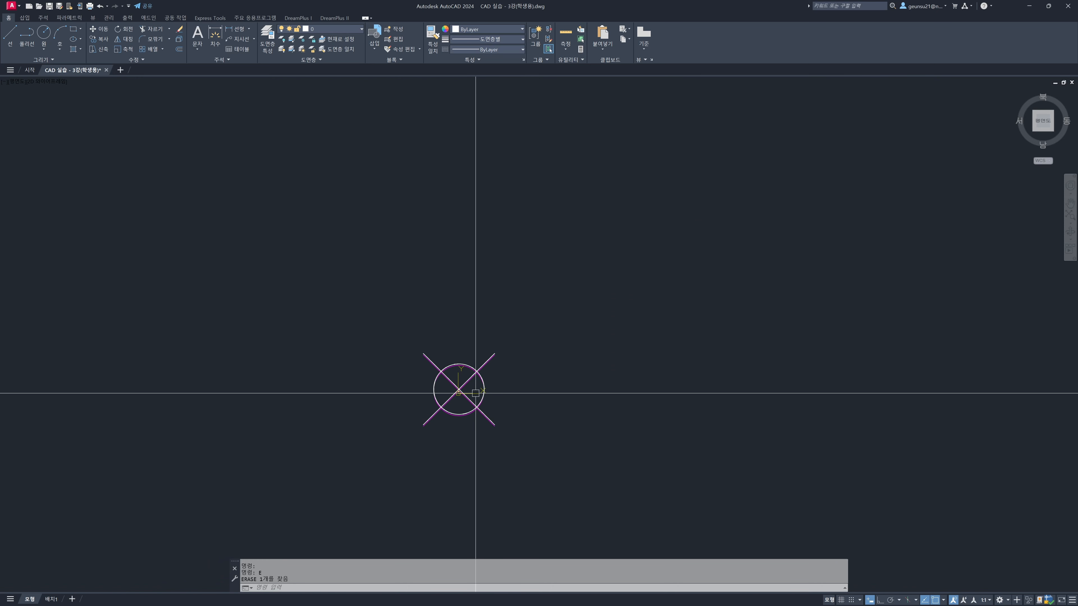
{"action": "middle_click", "coordinate": [475, 393]}
{"action": "middle_click", "coordinate": [475, 393]}
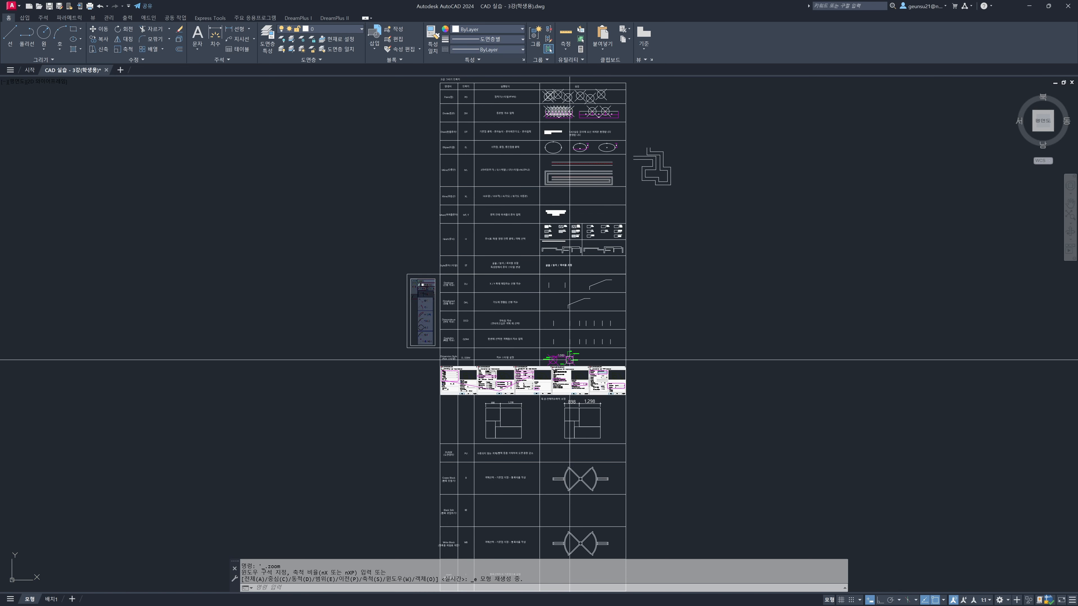
{"action": "scroll", "coordinate": [561, 190], "scroll_direction": "up", "scroll_amount": 10}
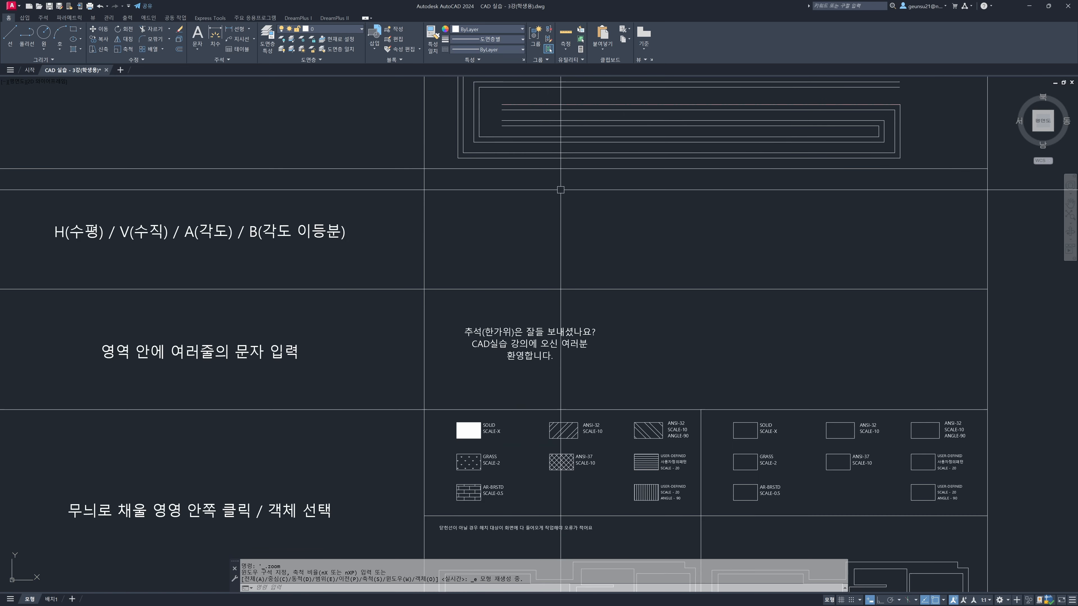
Draw a horizontal construction line across the Xline row's example cell using Xline's horizontal option
{"action": "mouse_move", "coordinate": [561, 190]}
{"action": "middle_mouse_down"}
{"action": "mouse_move", "coordinate": [572, 265]}
{"action": "mouse_move", "coordinate": [750, 282]}
{"action": "mouse_move", "coordinate": [662, 272]}
{"action": "middle_mouse_up"}
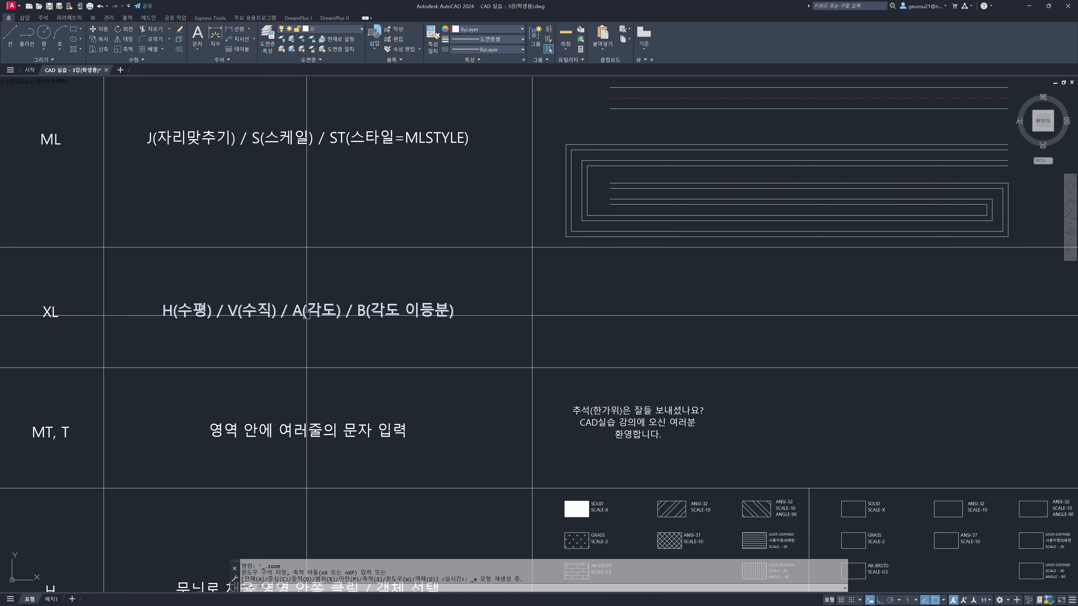
{"action": "middle_click_drag", "start_coordinate": [656, 326], "coordinate": [650, 327]}
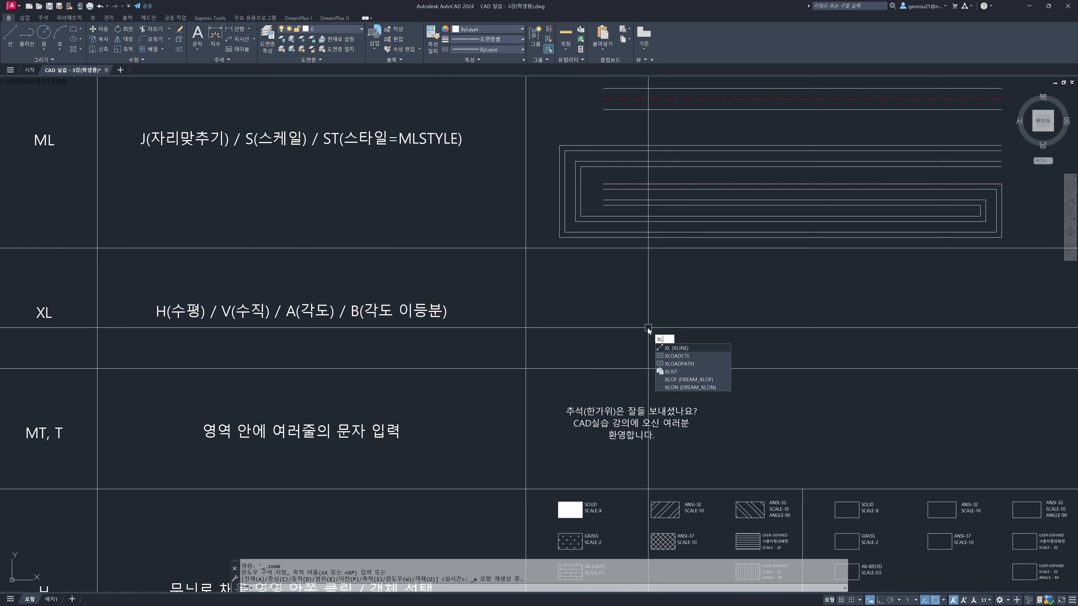
{"action": "type", "text": "XL"}
{"action": "key", "text": "Return"}
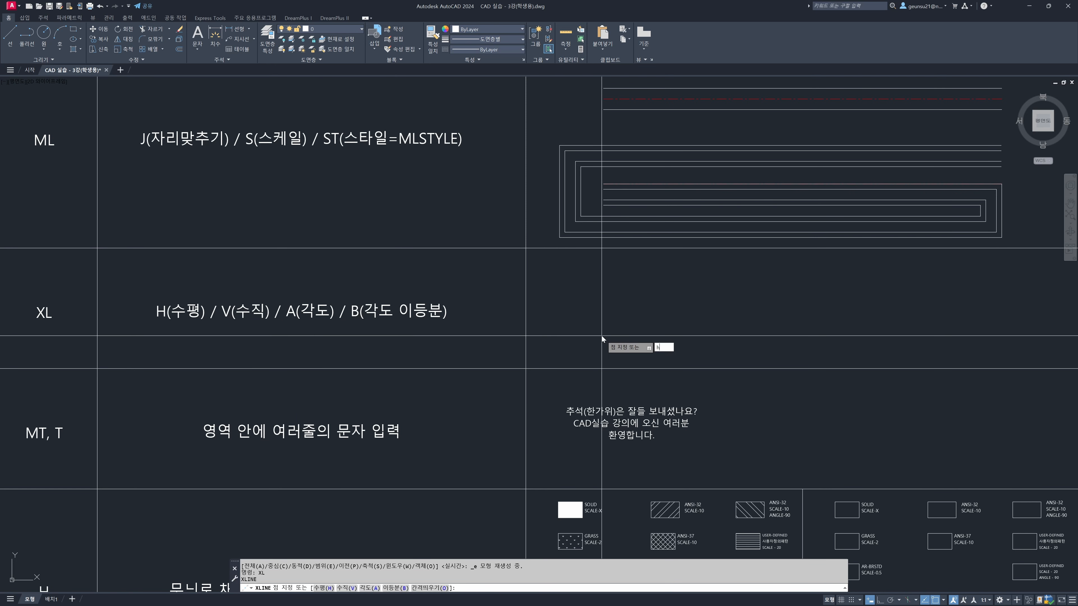
{"action": "type", "text": "h"}
{"action": "key", "text": "Return"}
{"action": "scroll", "coordinate": [683, 317], "scroll_direction": "down", "scroll_amount": 2}
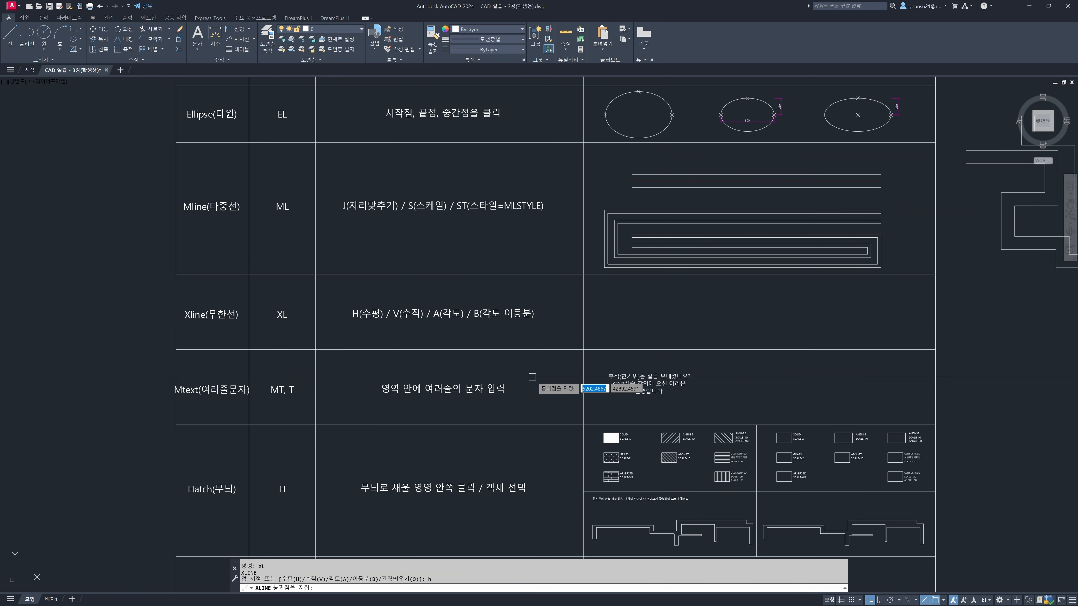
{"action": "scroll", "coordinate": [533, 377], "scroll_direction": "down", "scroll_amount": 7}
{"action": "scroll", "coordinate": [552, 382], "scroll_direction": "up", "scroll_amount": 10}
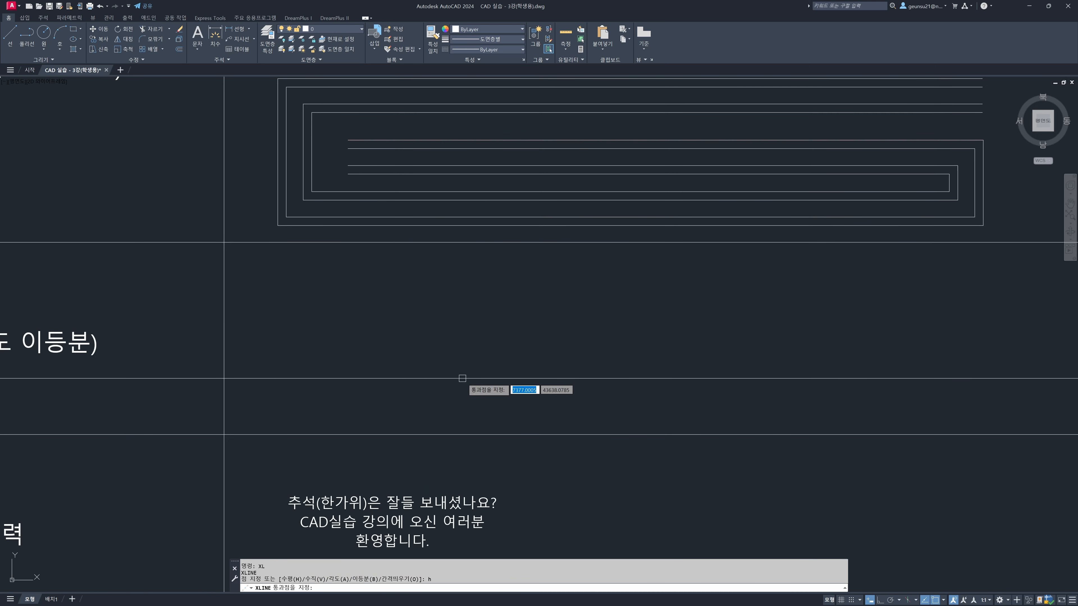
{"action": "scroll", "coordinate": [462, 379], "scroll_direction": "down", "scroll_amount": 5}
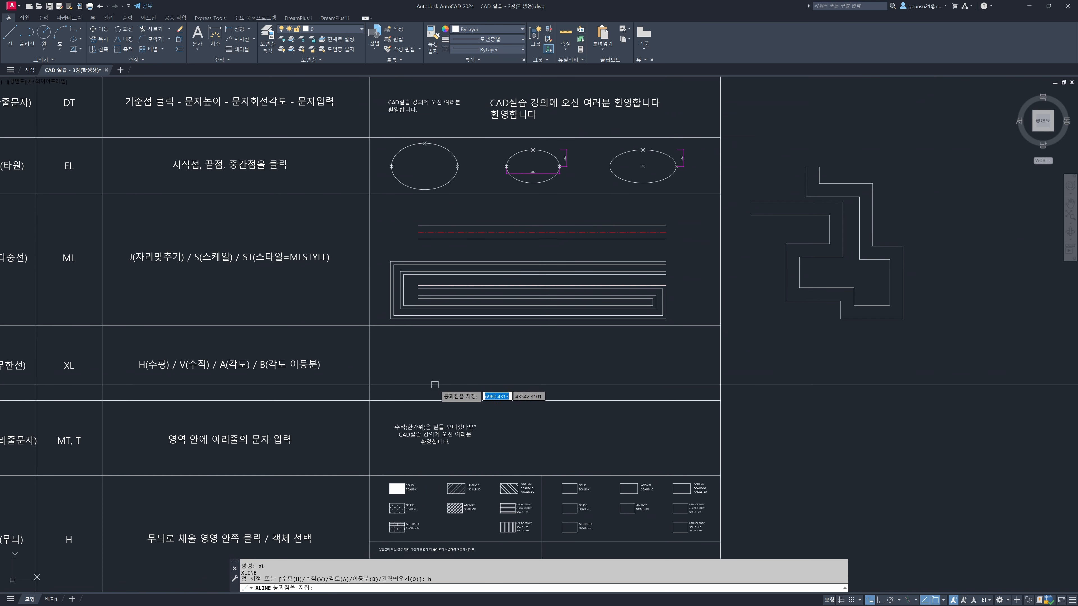
{"action": "left_click", "coordinate": [419, 383]}
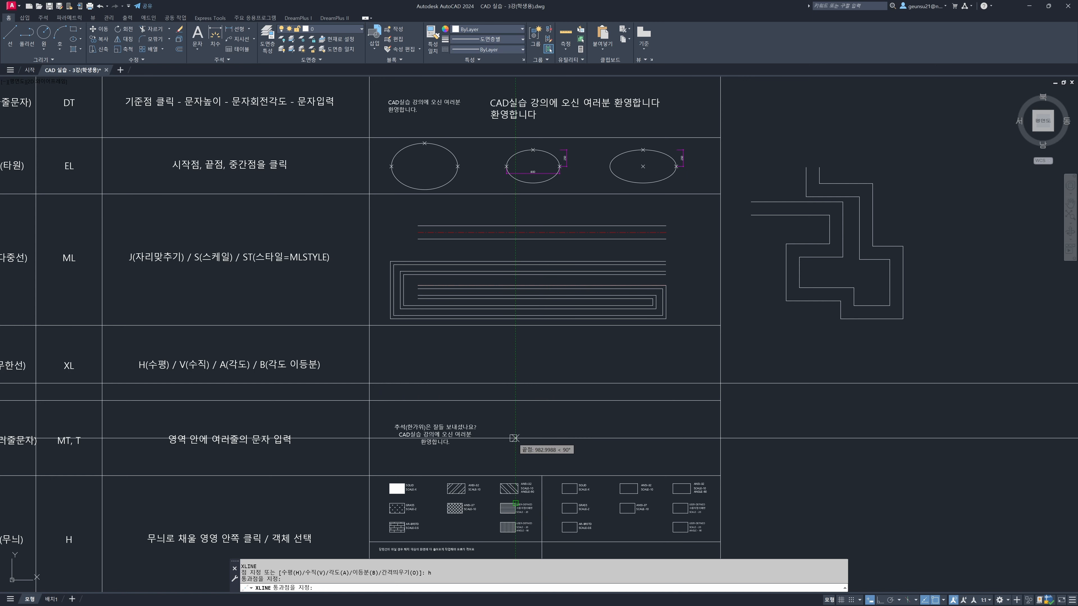
{"action": "key", "text": "Escape"}
Examine how far the horizontal construction line extends beyond the worksheet table
{"action": "left_click", "coordinate": [413, 383]}
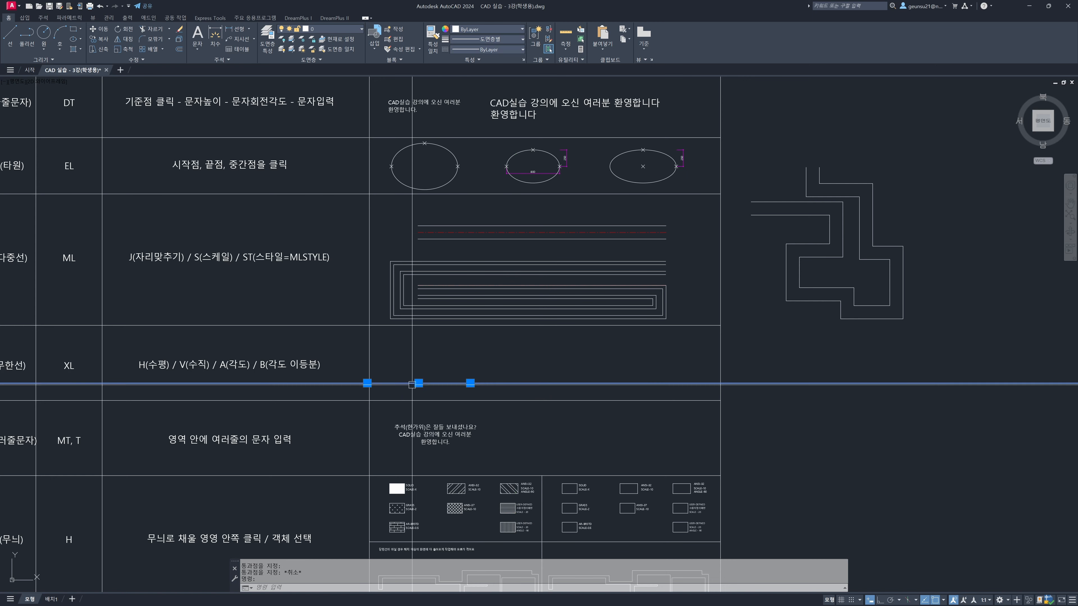
{"action": "scroll", "coordinate": [406, 402], "scroll_direction": "down", "scroll_amount": 6}
{"action": "scroll", "coordinate": [406, 402], "scroll_direction": "down", "scroll_amount": 7}
{"action": "scroll", "coordinate": [446, 448], "scroll_direction": "up", "scroll_amount": 5}
{"action": "scroll", "coordinate": [382, 374], "scroll_direction": "up", "scroll_amount": 8}
{"action": "key", "text": "Escape"}
{"action": "key", "text": "Escape"}
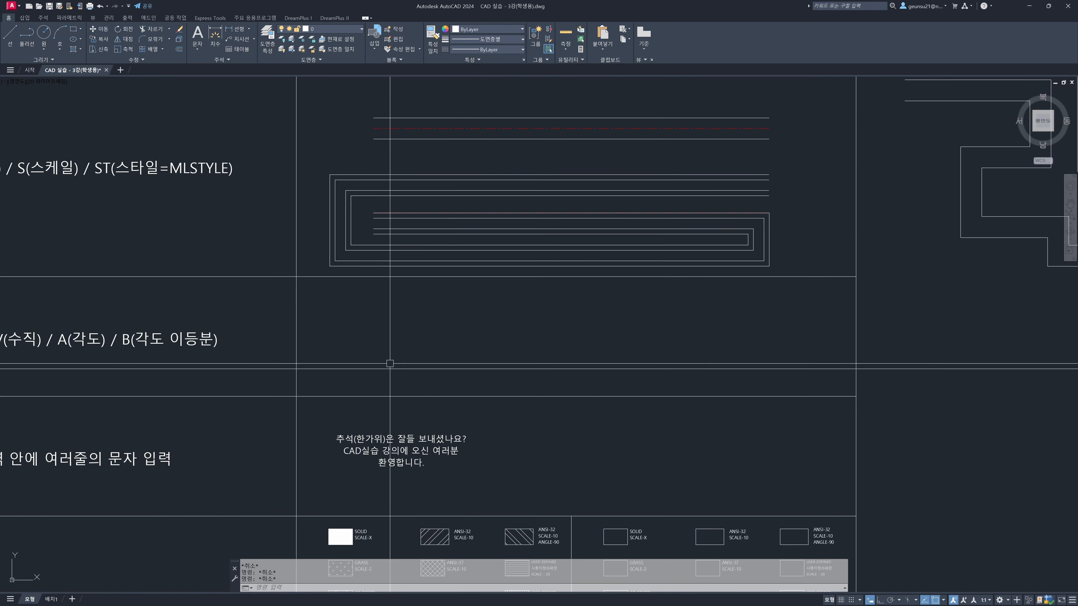
Draw a vertical construction line crossing the horizontal one in the Xline row's example cell using Xline's vertical option
{"action": "middle_click_drag", "start_coordinate": [386, 364], "coordinate": [501, 372]}
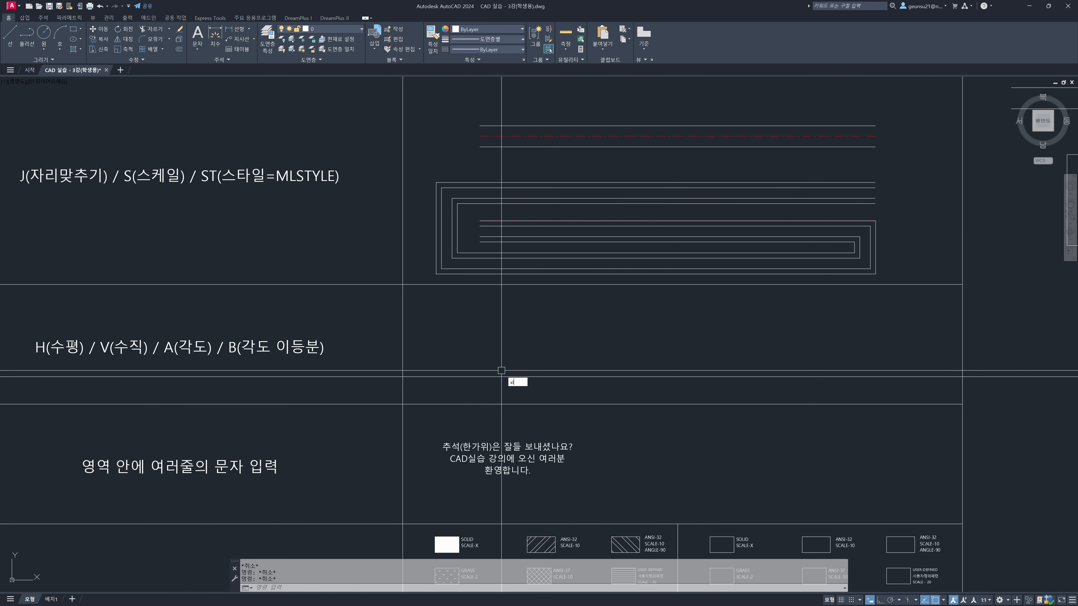
{"action": "key", "text": "Return"}
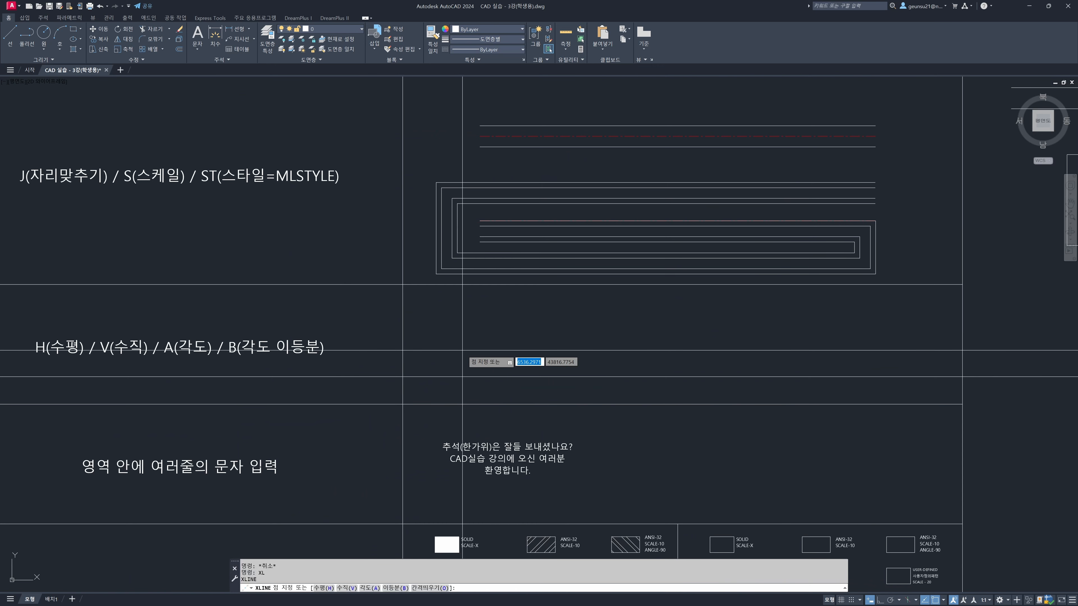
{"action": "type", "text": "v"}
{"action": "key", "text": "Return"}
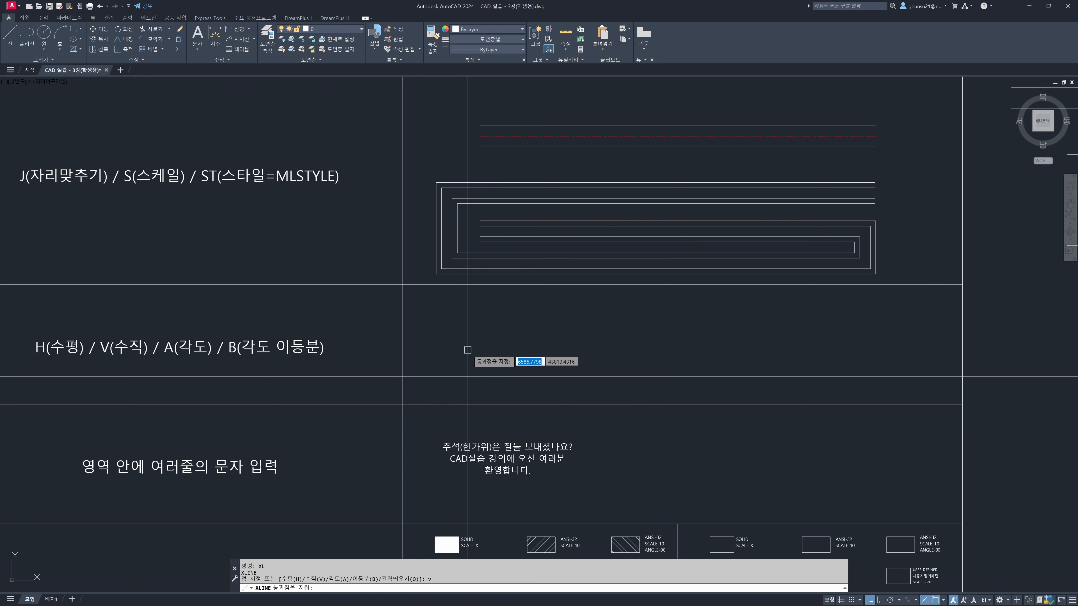
{"action": "key", "text": "Escape"}
{"action": "key", "text": "Escape"}
Examine how far the crossing horizontal and vertical construction lines extend beyond the worksheet, and return to the Xline row
{"action": "left_click", "coordinate": [482, 386]}
{"action": "scroll", "coordinate": [467, 376], "scroll_direction": "down", "scroll_amount": 6}
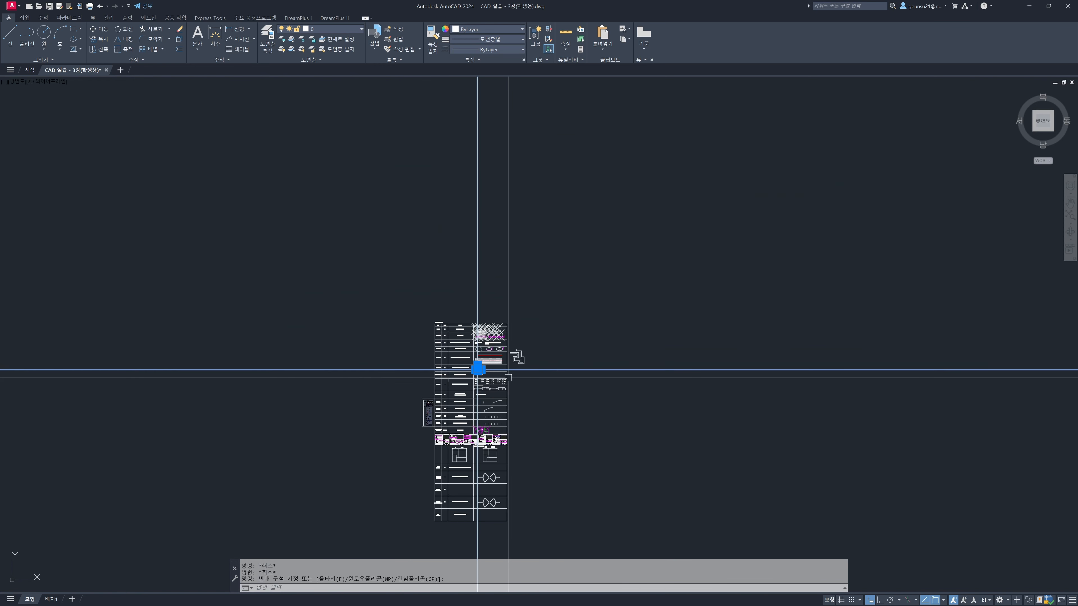
{"action": "key", "text": "Escape"}
{"action": "key", "text": "Escape"}
{"action": "scroll", "coordinate": [505, 361], "scroll_direction": "up", "scroll_amount": 10}
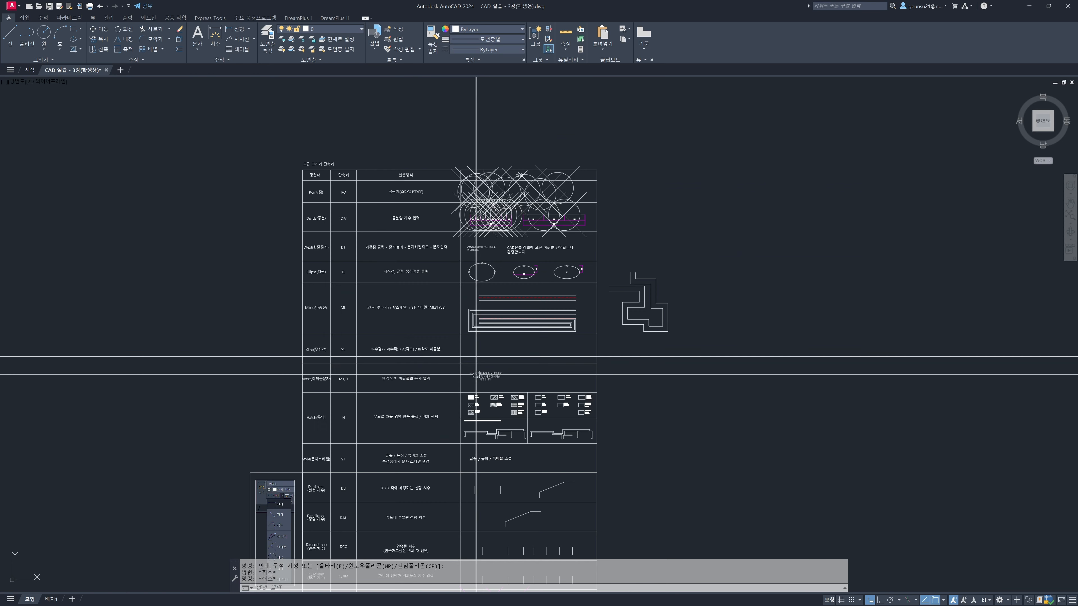
{"action": "middle_click_drag", "start_coordinate": [467, 368], "coordinate": [465, 383]}
{"action": "middle_click_drag", "start_coordinate": [614, 376], "coordinate": [550, 387]}
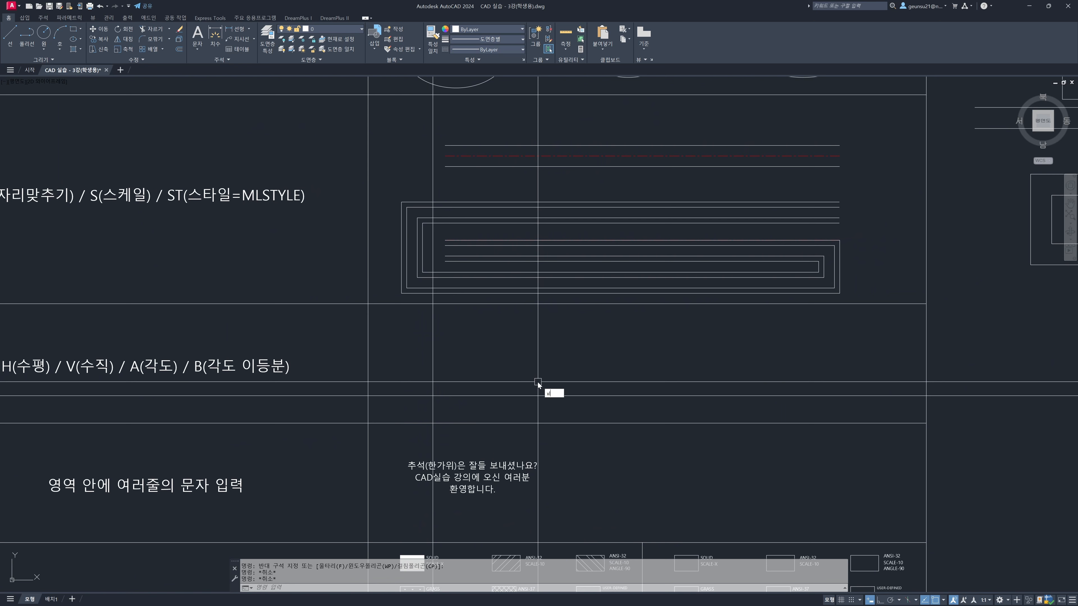
Draw a construction line at a 30-degree angle through the intersection of the horizontal and vertical construction lines
{"action": "type", "text": "XL"}
{"action": "key", "text": "Return"}
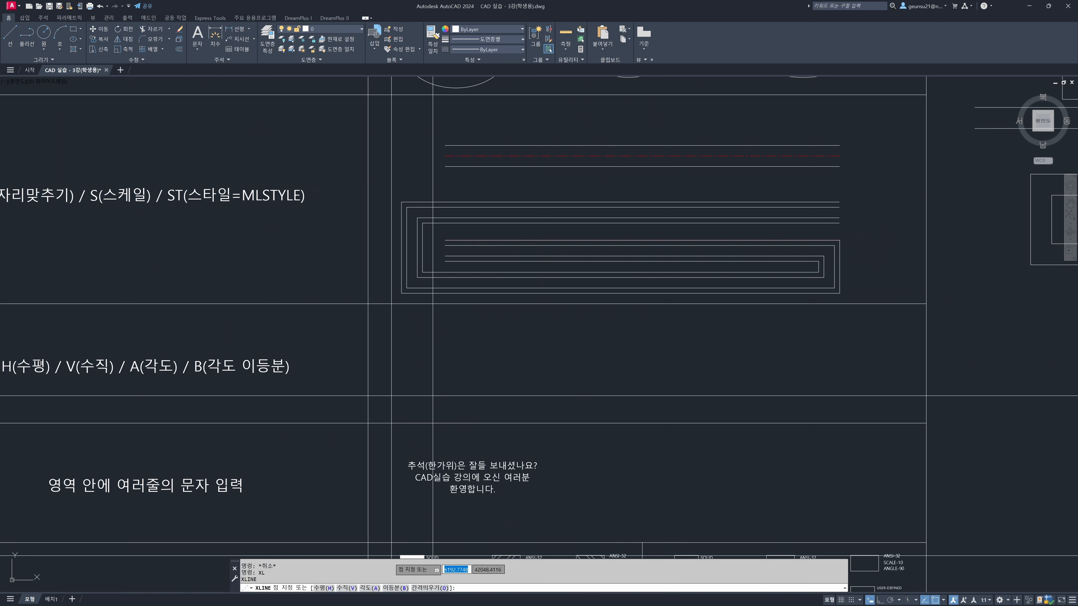
{"action": "type", "text": "a"}
{"action": "key", "text": "Return"}
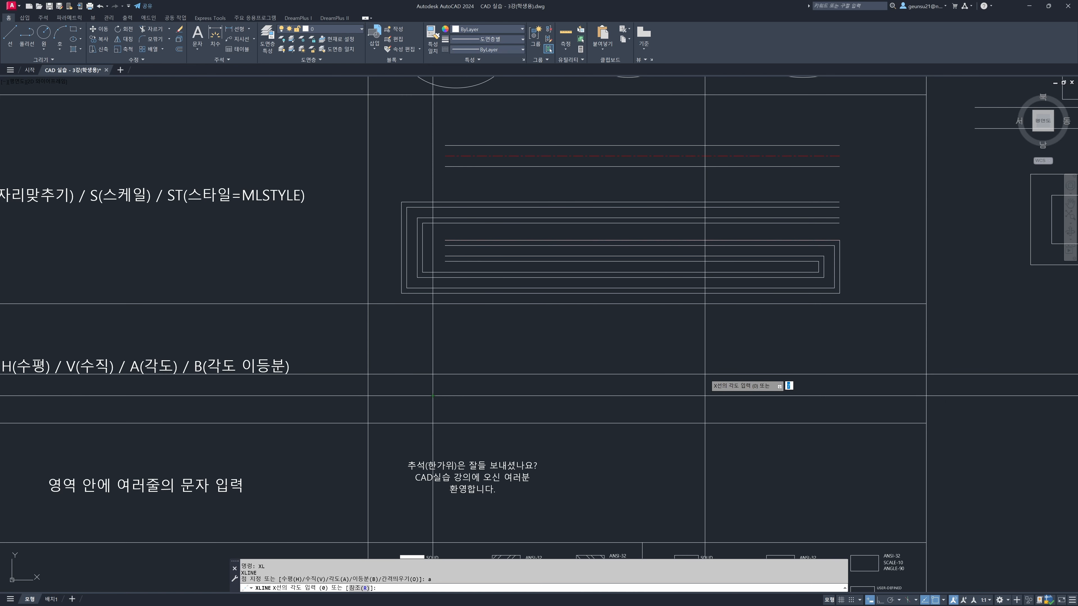
{"action": "type", "text": "30"}
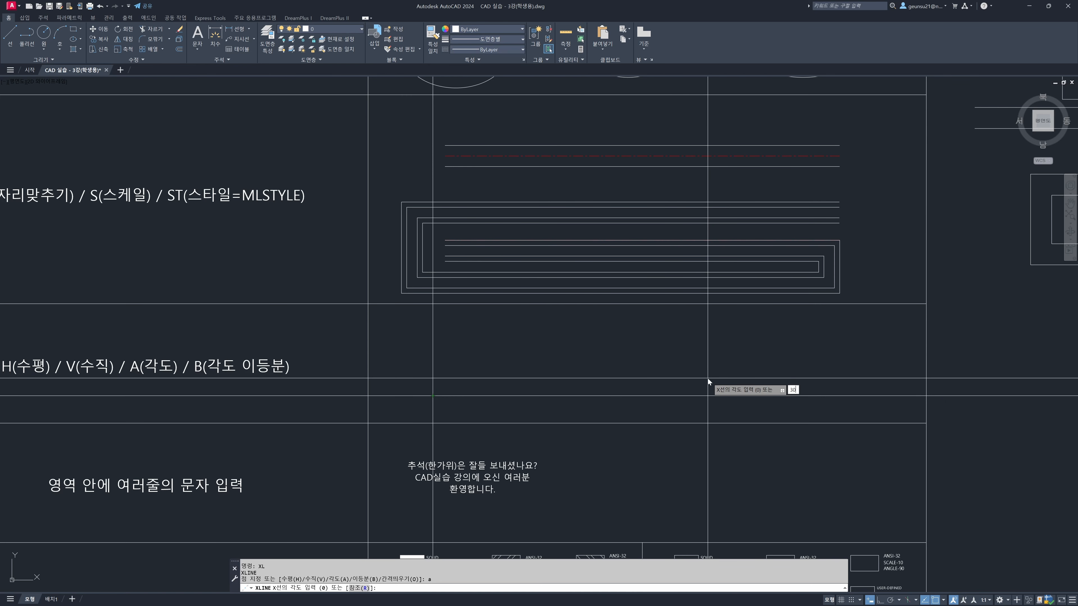
{"action": "key", "text": "Return"}
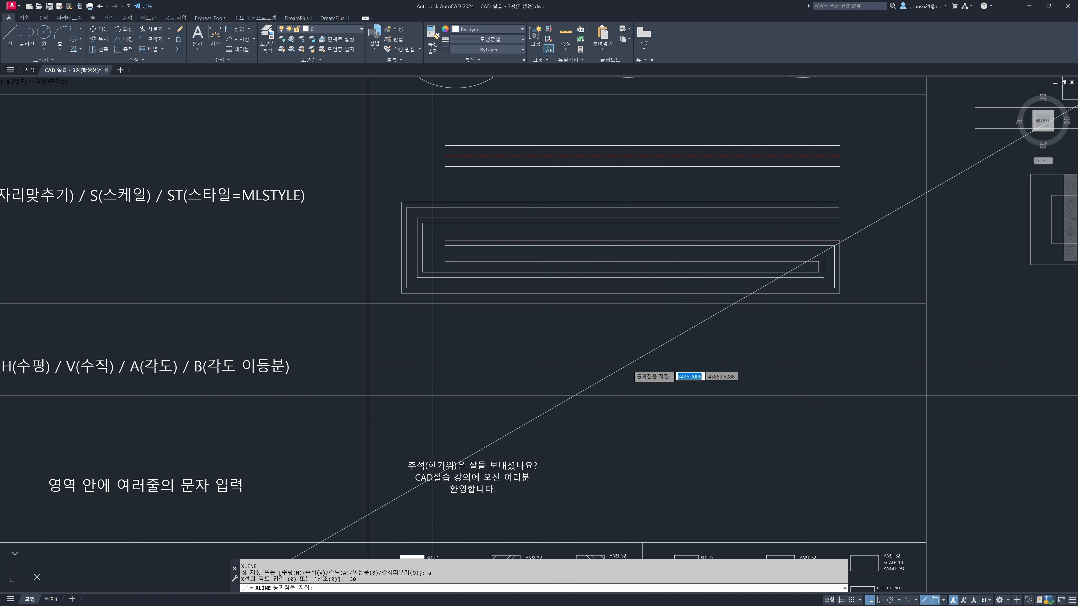
{"action": "left_click", "coordinate": [433, 396]}
{"action": "key", "text": "Return"}
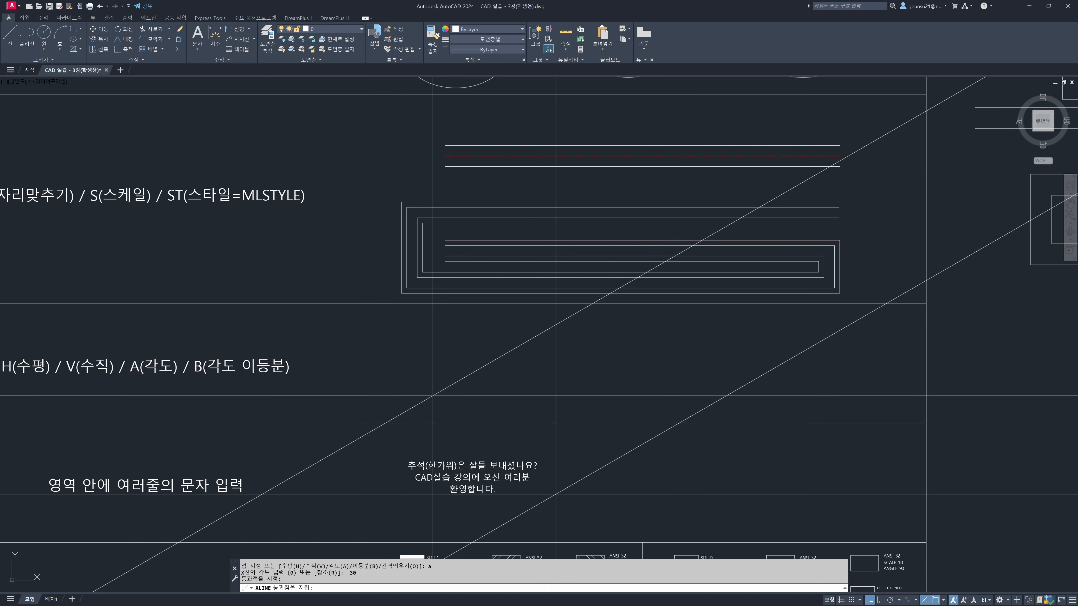
Examine the angle between the 30-degree construction line and the horizontal one
{"action": "left_click", "coordinate": [448, 390]}
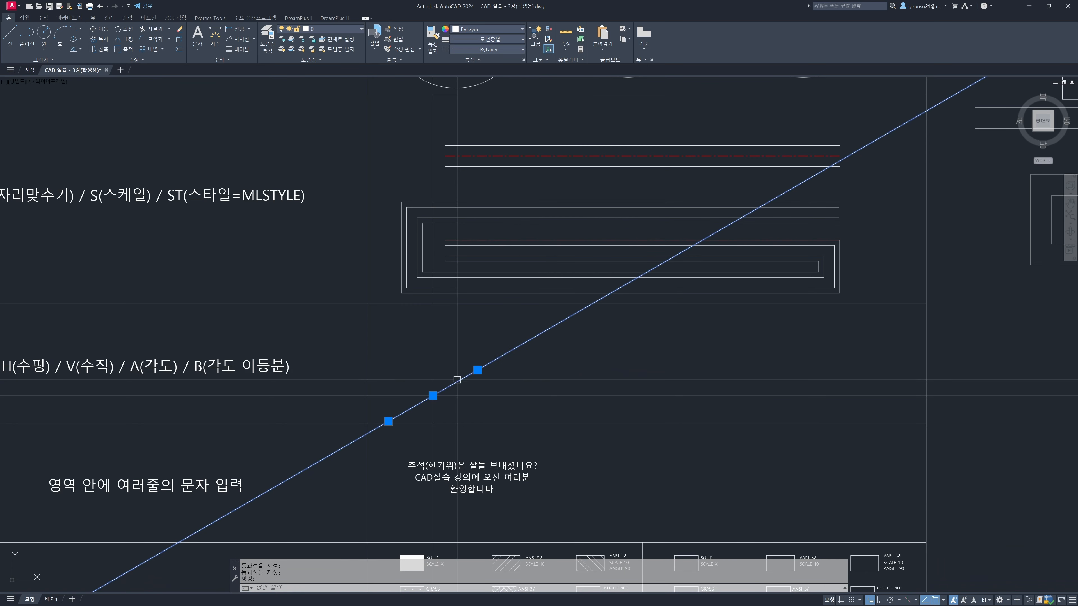
{"action": "scroll", "coordinate": [452, 384], "scroll_direction": "down", "scroll_amount": 5}
{"action": "scroll", "coordinate": [461, 379], "scroll_direction": "up", "scroll_amount": 8}
{"action": "key", "text": "Escape"}
{"action": "left_click", "coordinate": [464, 377]}
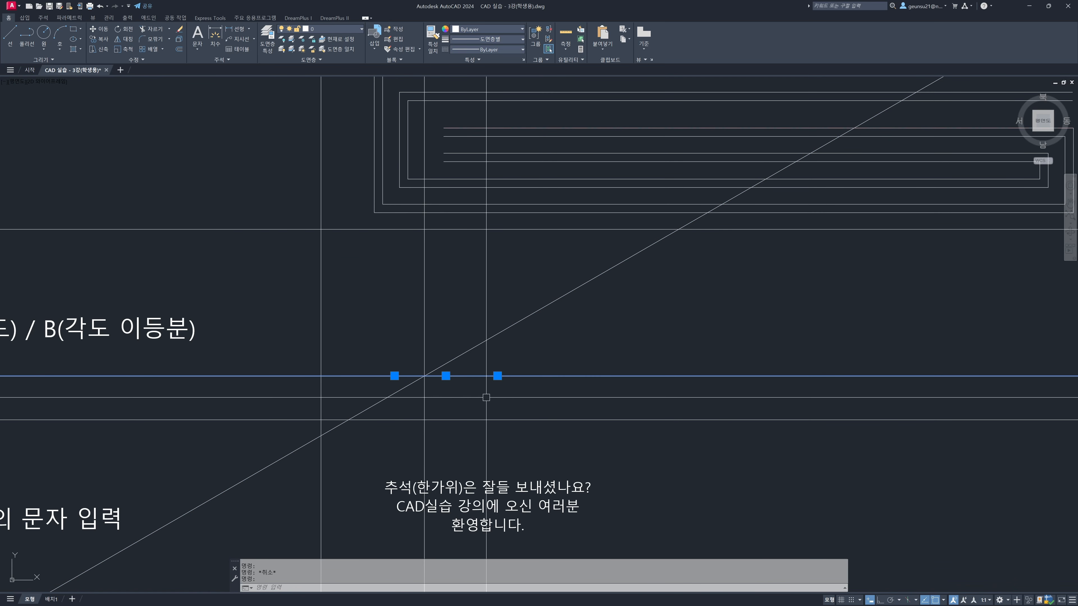
{"action": "left_click", "coordinate": [503, 330]}
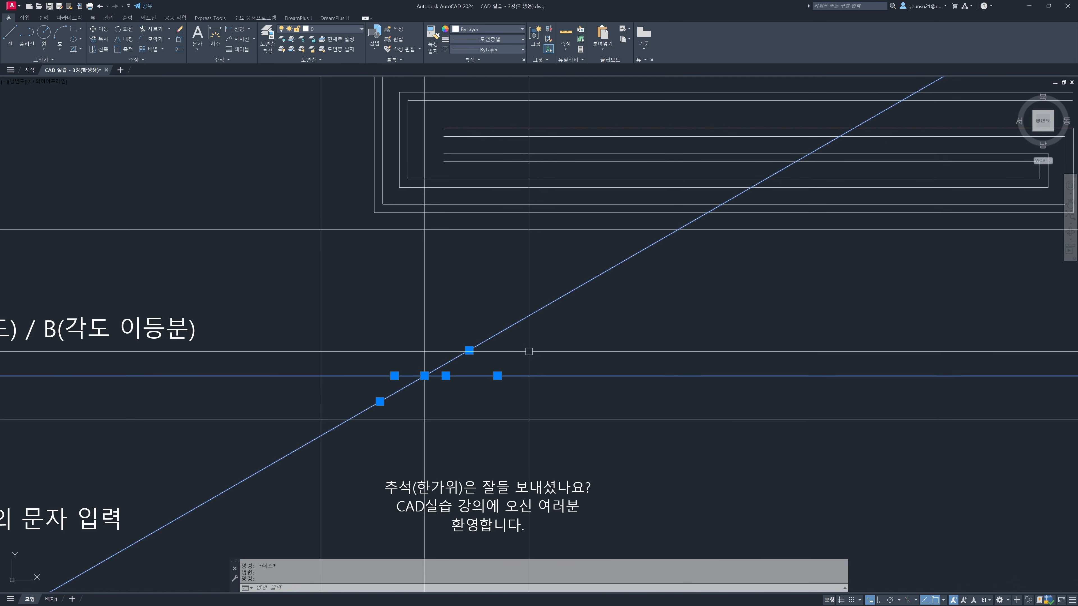
{"action": "key", "text": "Escape"}
Examine the corner formed by the horizontal and vertical construction lines in the Xline row's example cell
{"action": "scroll", "coordinate": [522, 363], "scroll_direction": "down", "scroll_amount": 2}
{"action": "middle_click_drag", "start_coordinate": [536, 356], "coordinate": [484, 369]}
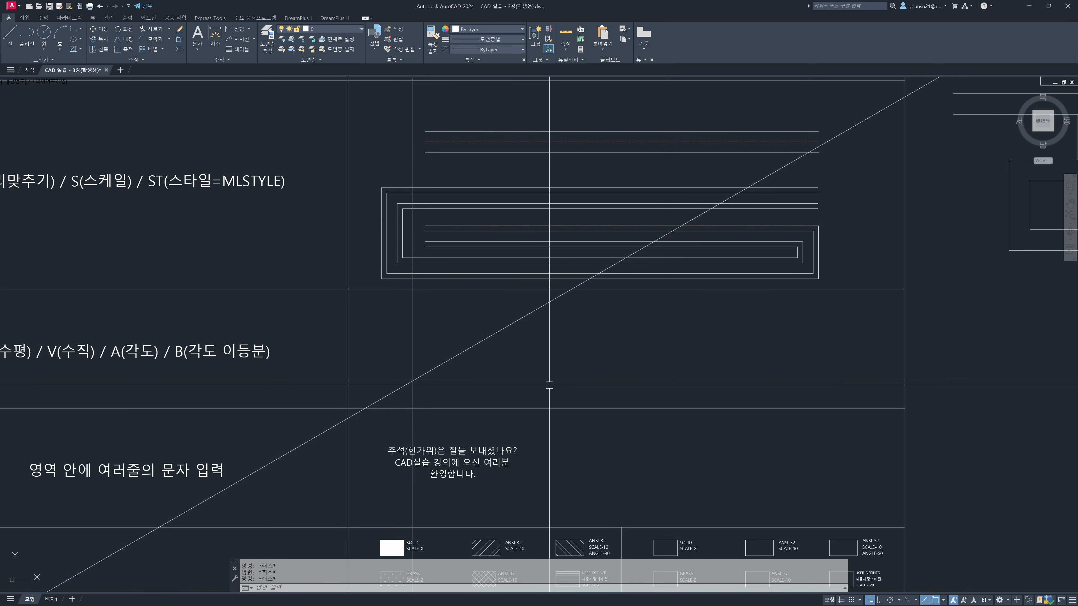
{"action": "middle_click_drag", "start_coordinate": [549, 386], "coordinate": [507, 401]}
{"action": "middle_click_drag", "start_coordinate": [174, 389], "coordinate": [200, 367]}
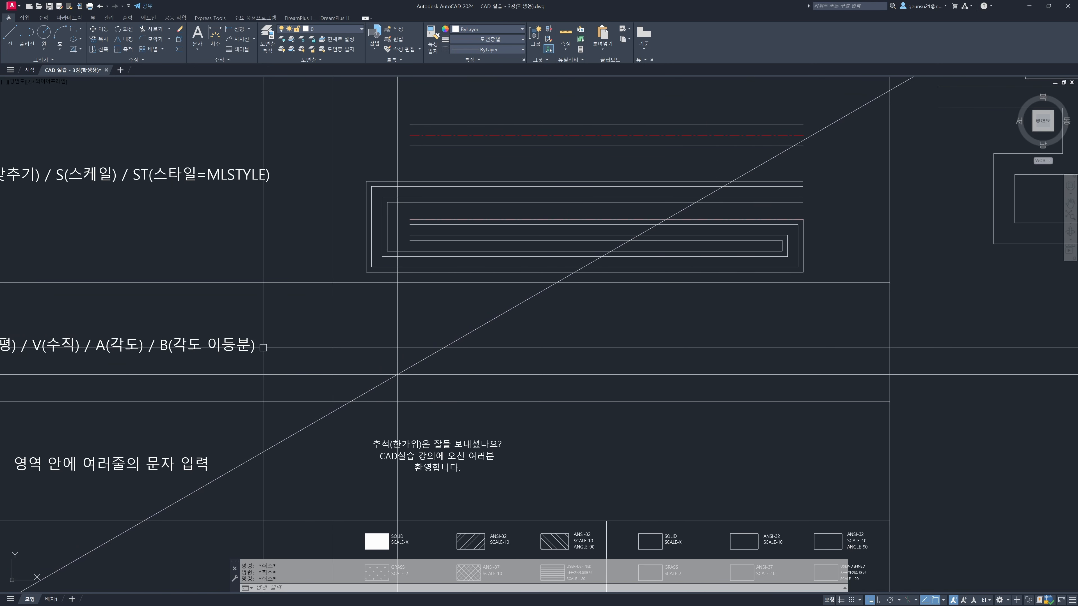
{"action": "scroll", "coordinate": [427, 362], "scroll_direction": "up", "scroll_amount": 2}
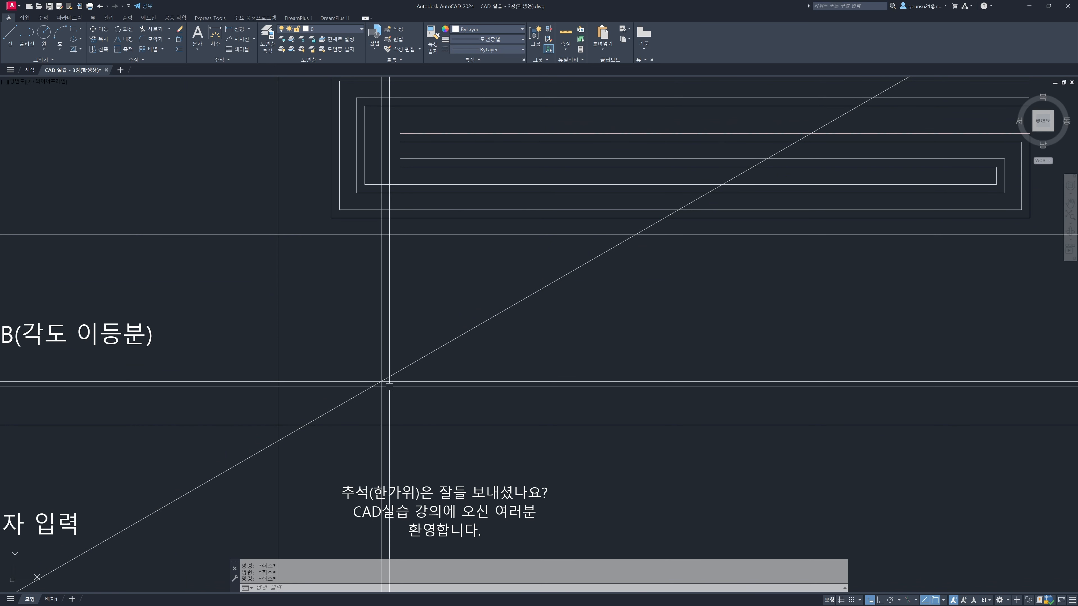
{"action": "left_click", "coordinate": [379, 381]}
{"action": "left_click", "coordinate": [380, 335]}
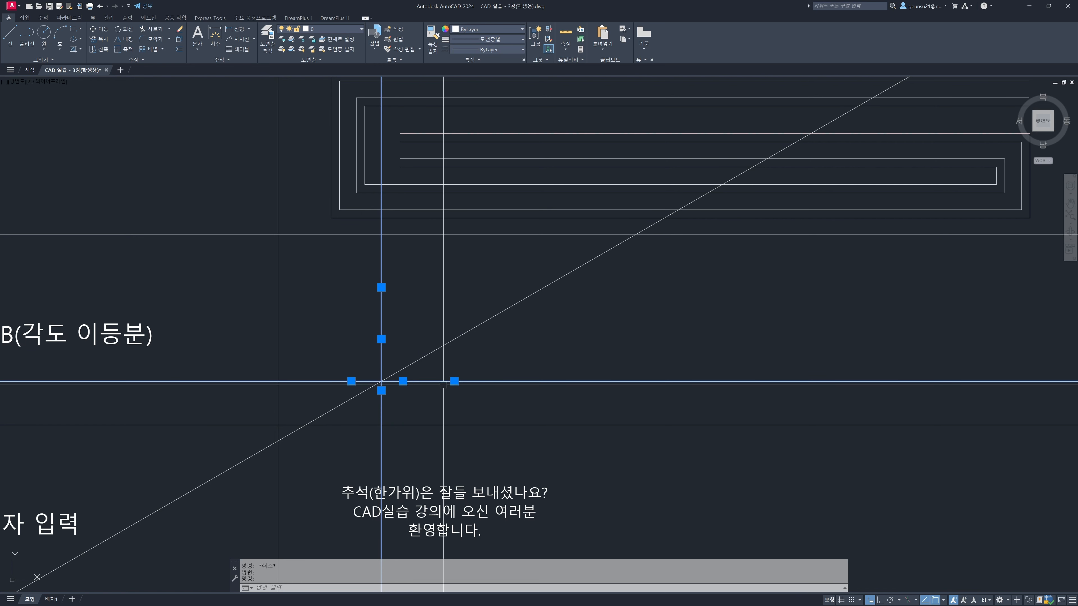
{"action": "key", "text": "Escape"}
{"action": "key", "text": "Escape"}
Draw a construction line that bisects the angle between the horizontal and vertical construction lines, with its vertex at their intersection
{"action": "middle_click_drag", "start_coordinate": [95, 338], "coordinate": [173, 347]}
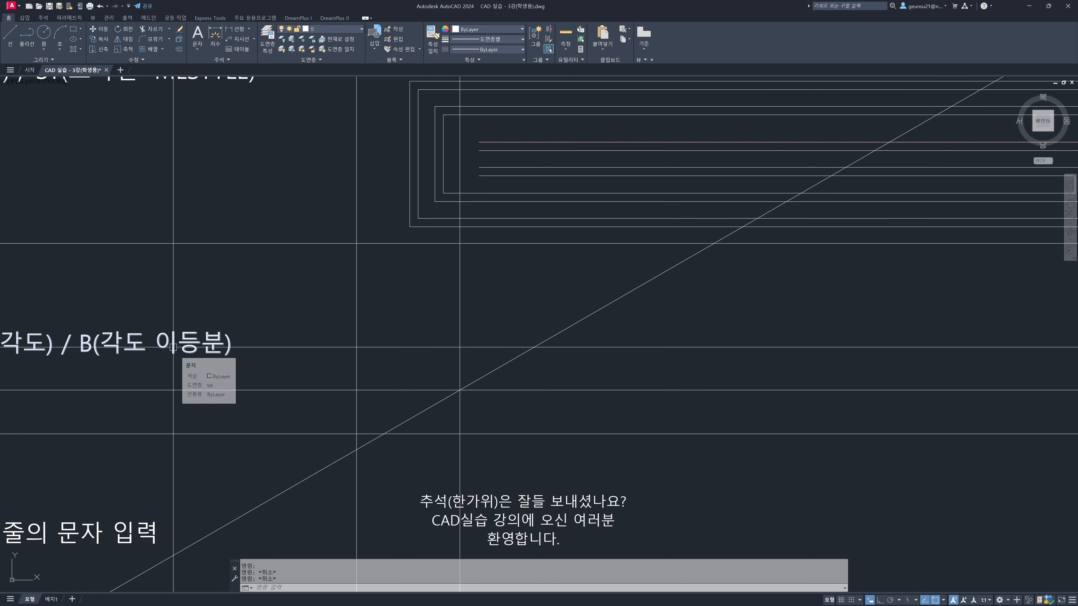
{"action": "type", "text": "xl"}
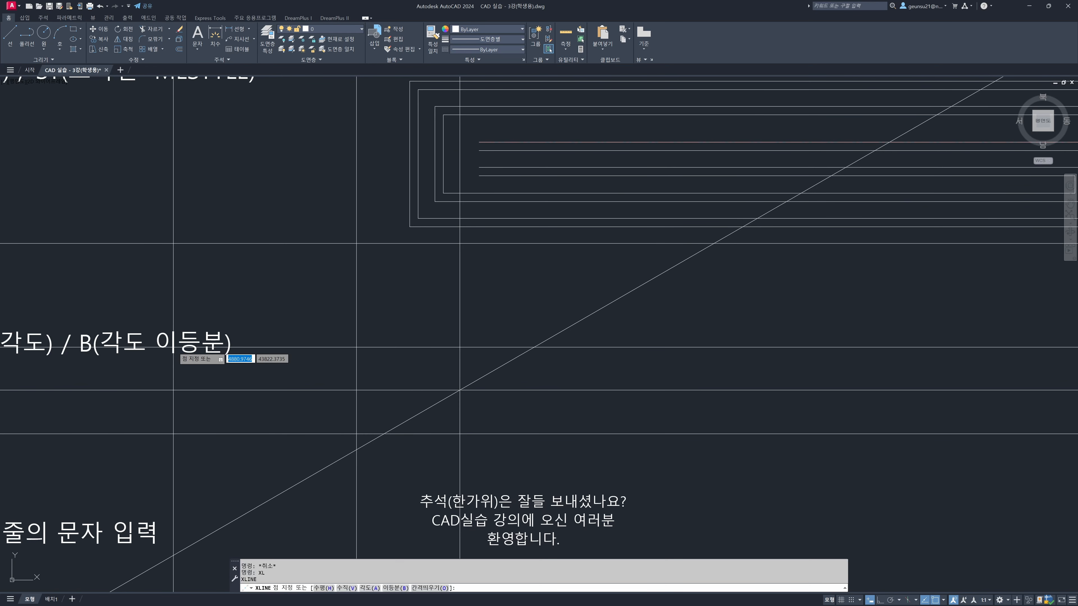
{"action": "key", "text": "Return"}
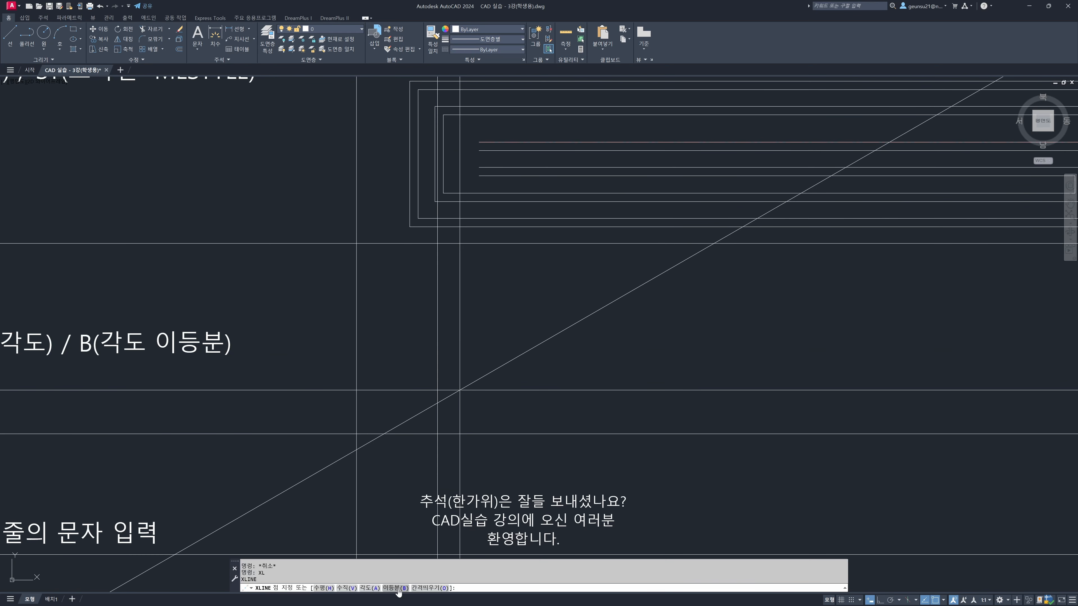
{"action": "type", "text": "b"}
{"action": "key", "text": "Return"}
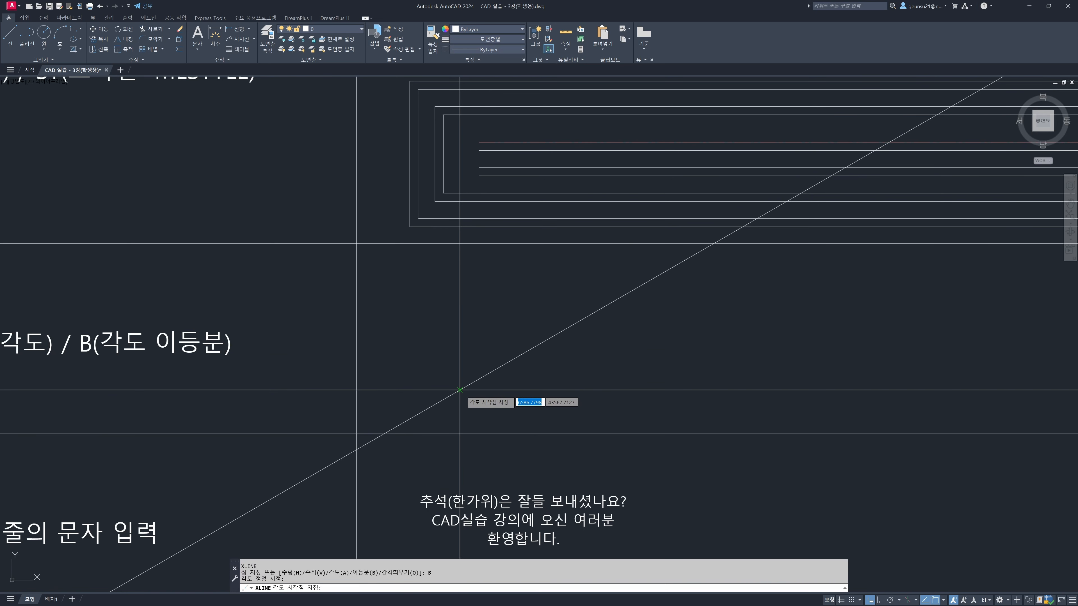
{"action": "scroll", "coordinate": [667, 401], "scroll_direction": "down", "scroll_amount": 3}
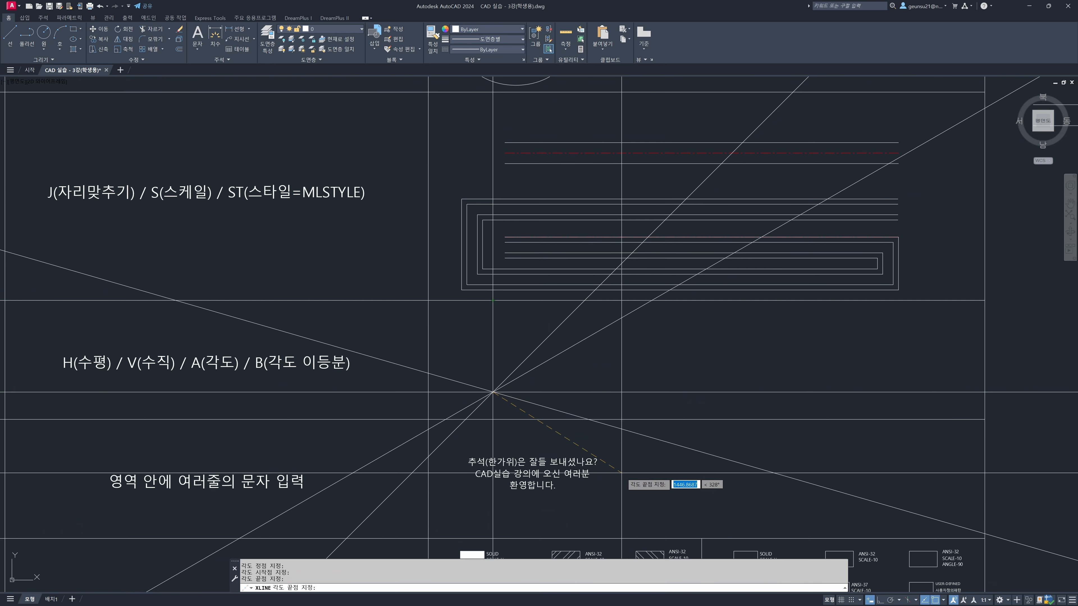
{"action": "key", "text": "Escape"}
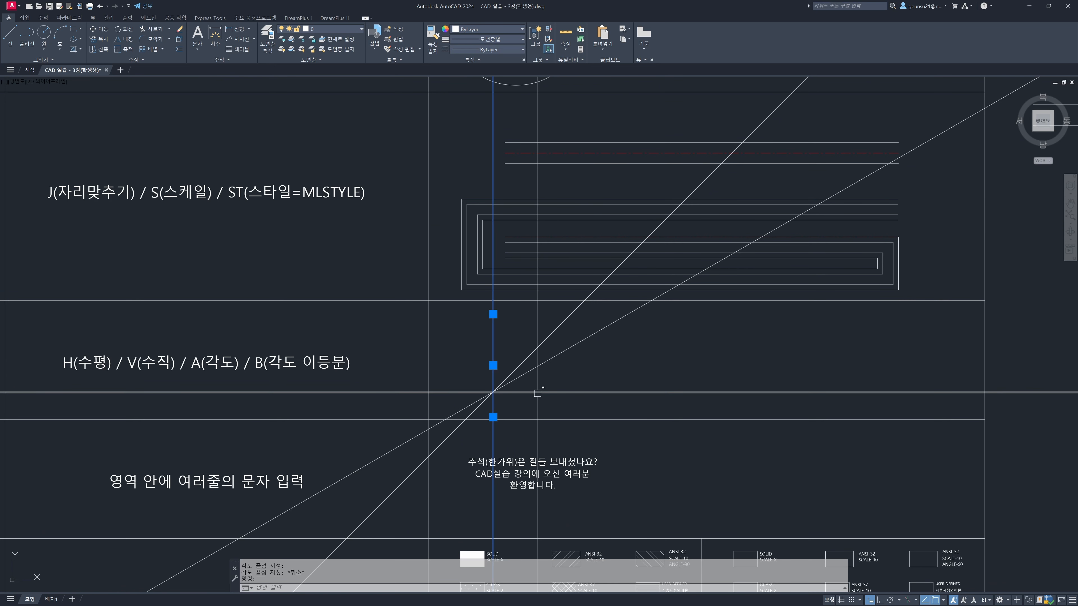
Examine how the bisecting construction line divides the angle between the horizontal and vertical construction lines
{"action": "scroll", "coordinate": [500, 392], "scroll_direction": "up", "scroll_amount": 2}
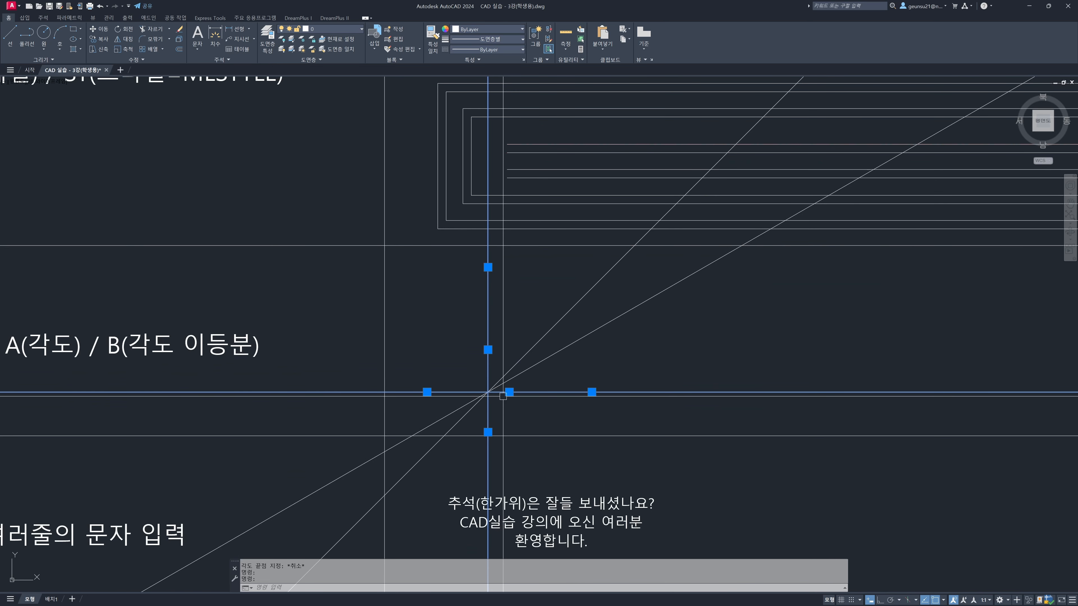
{"action": "left_click", "coordinate": [538, 342]}
{"action": "middle_click_drag", "start_coordinate": [544, 332], "coordinate": [511, 353]}
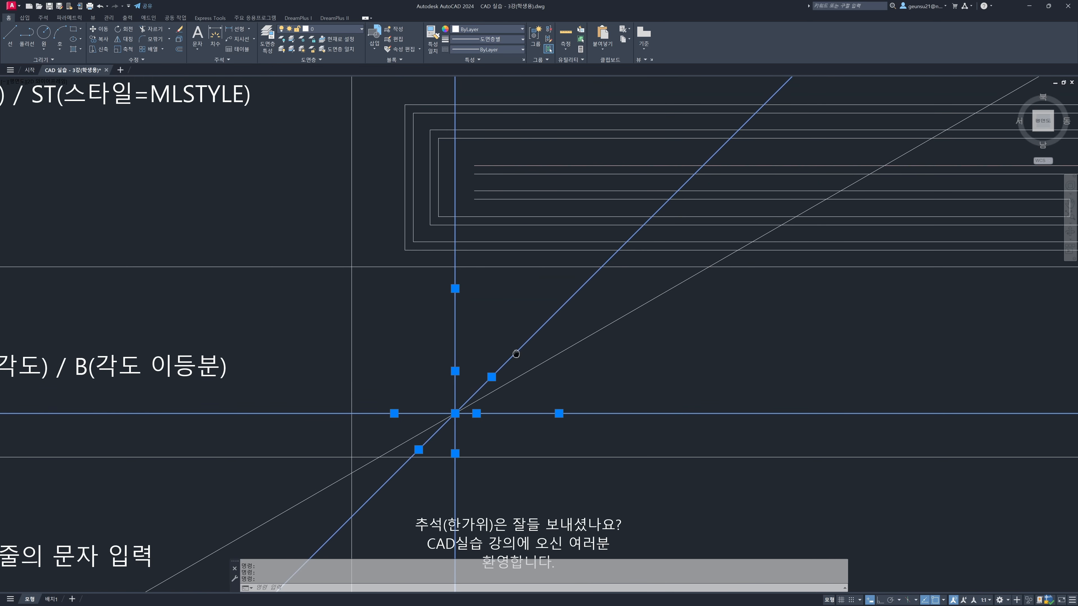
{"action": "key", "text": "Escape"}
{"action": "key", "text": "Escape"}
{"action": "key", "text": "Escape"}
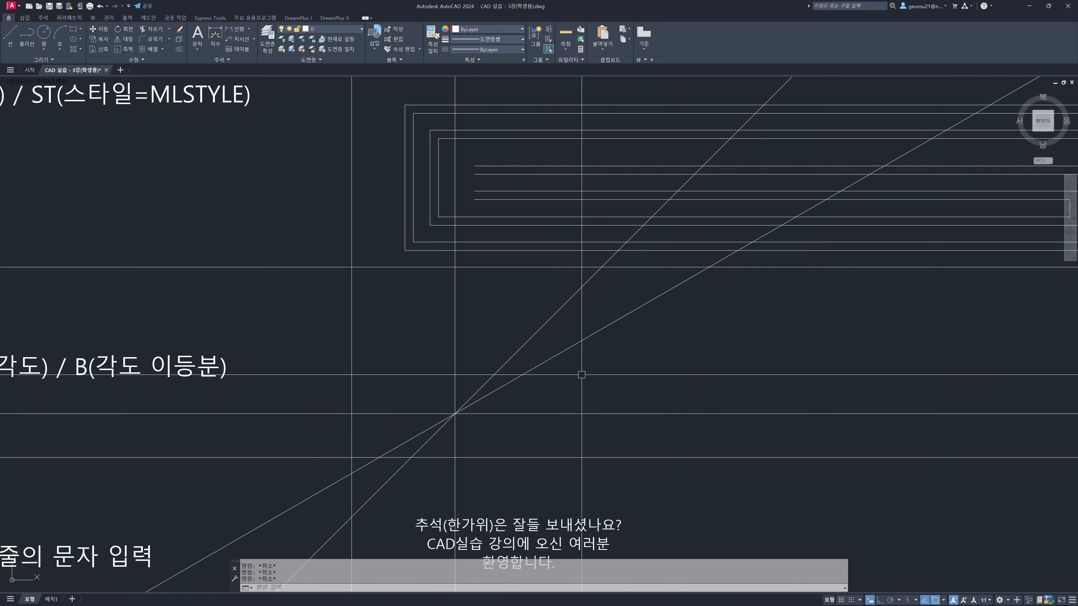
Draw a construction line bisecting the angle between the horizontal and 30-degree construction lines, with its vertex at their intersection
{"action": "left_click", "coordinate": [554, 357]}
{"action": "left_click", "coordinate": [558, 413]}
{"action": "middle_click_drag", "start_coordinate": [740, 357], "coordinate": [702, 365]}
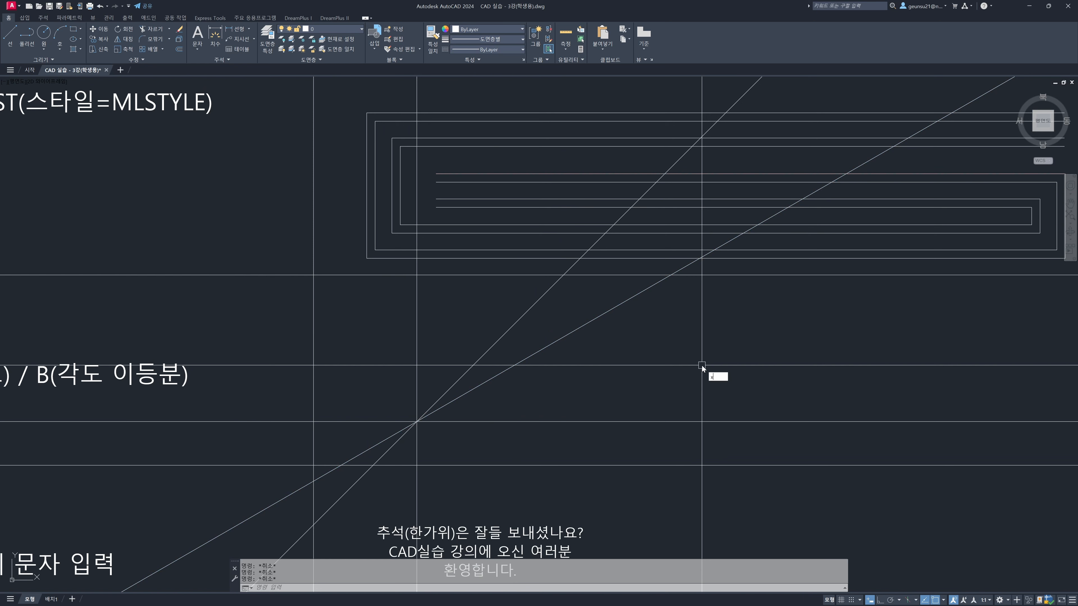
{"action": "key", "text": "Return"}
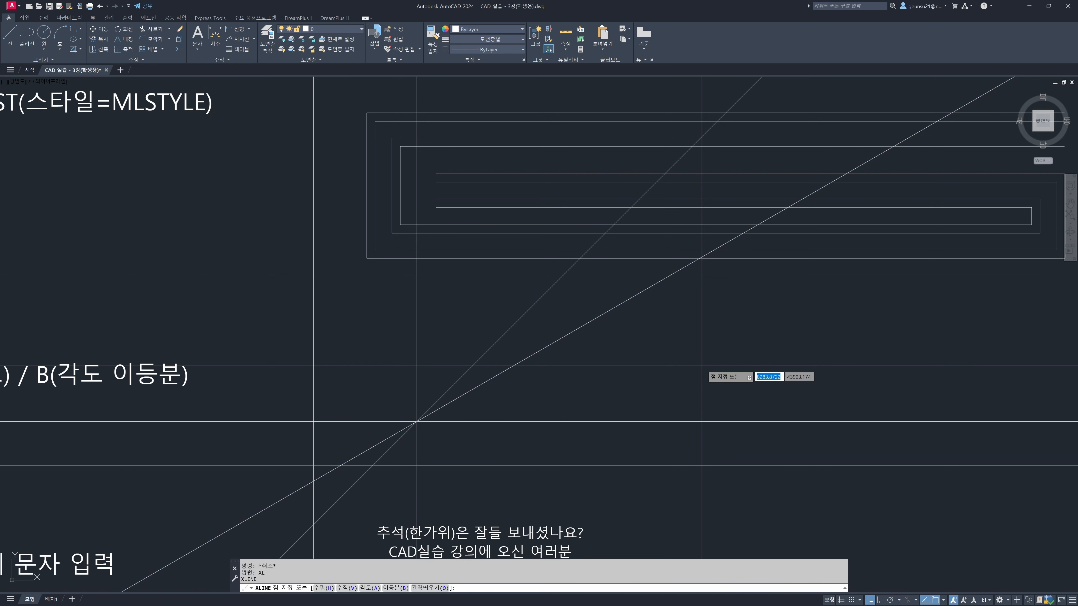
{"action": "type", "text": "b"}
{"action": "key", "text": "Return"}
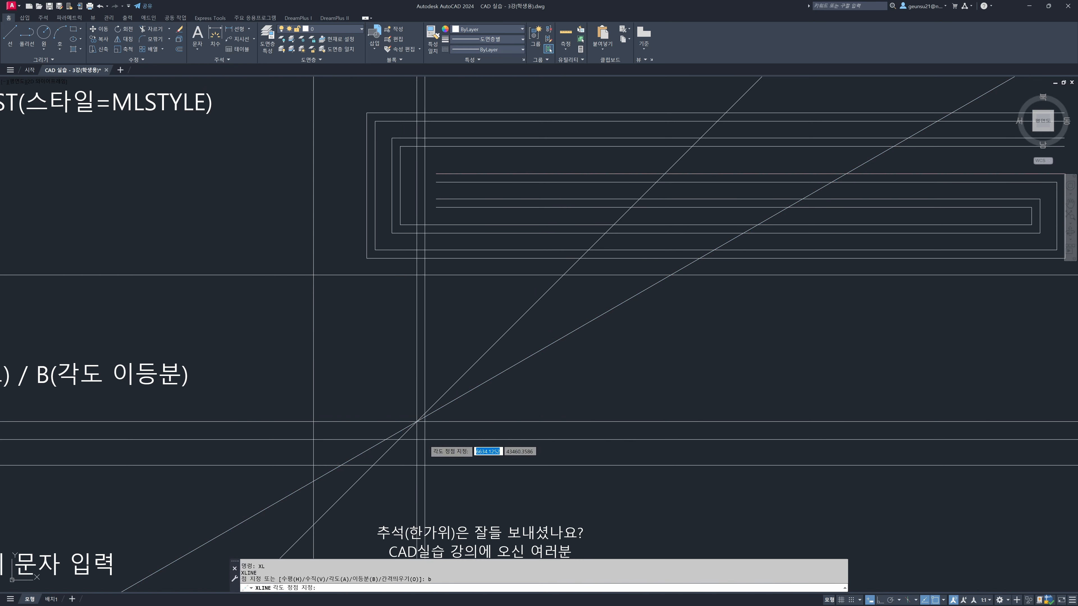
{"action": "left_click", "coordinate": [416, 421]}
{"action": "scroll", "coordinate": [416, 422], "scroll_direction": "down", "scroll_amount": 4}
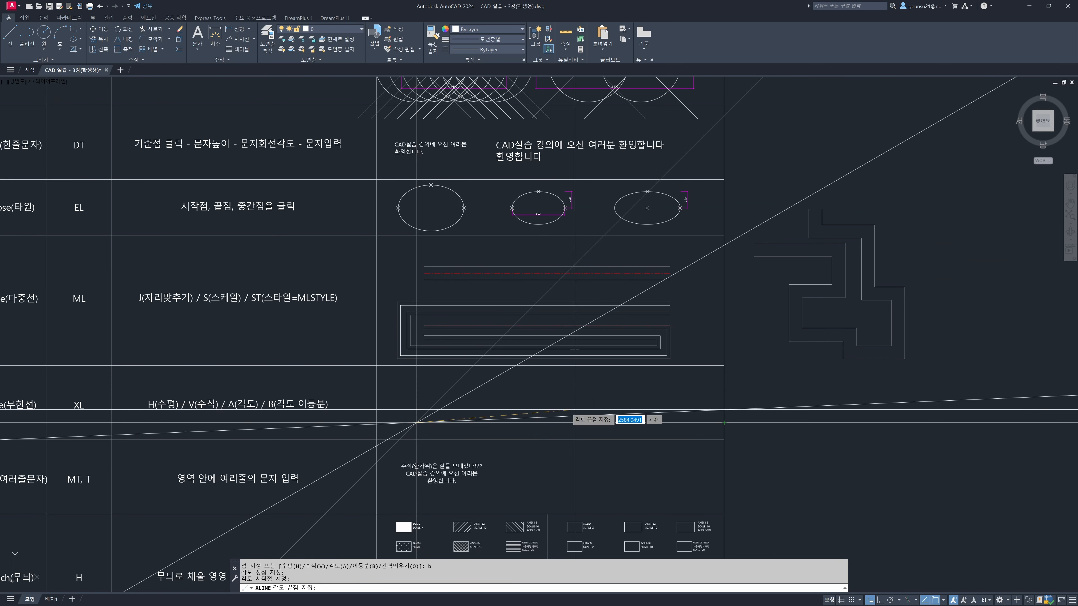
{"action": "left_click", "coordinate": [516, 365]}
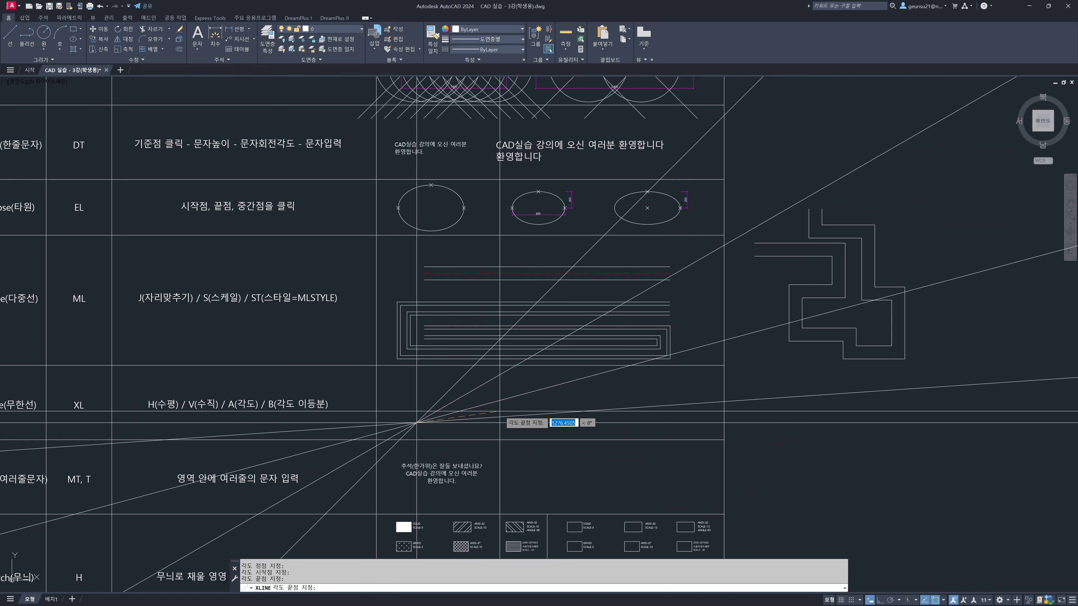
{"action": "key", "text": "Return"}
Examine the new bisector together with the horizontal and 30-degree construction lines on either side of it
{"action": "left_click", "coordinate": [471, 408]}
{"action": "left_click", "coordinate": [471, 392]}
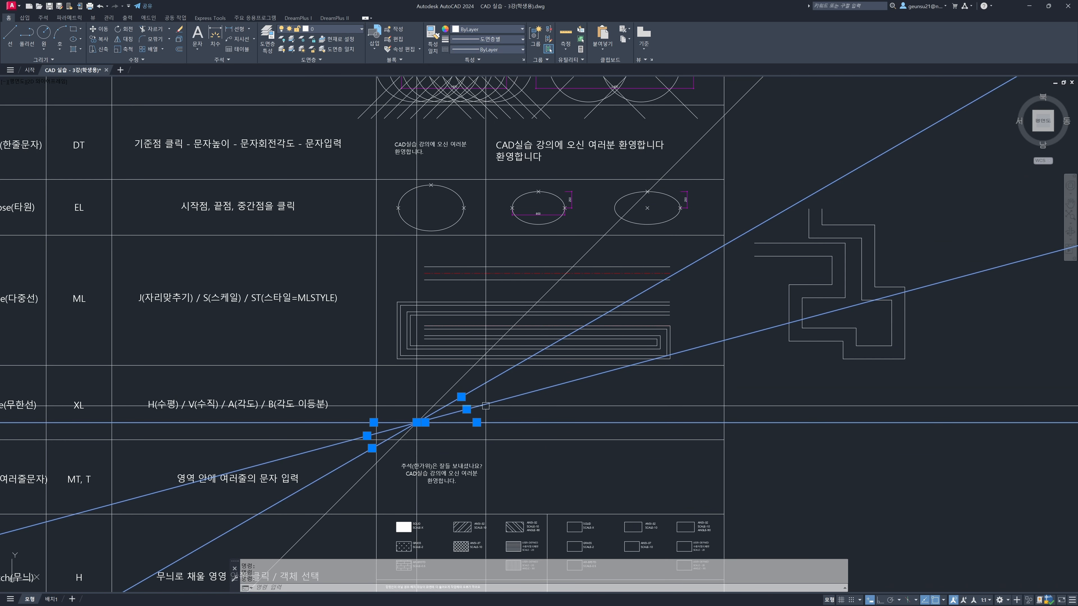
{"action": "scroll", "coordinate": [486, 406], "scroll_direction": "up", "scroll_amount": 2}
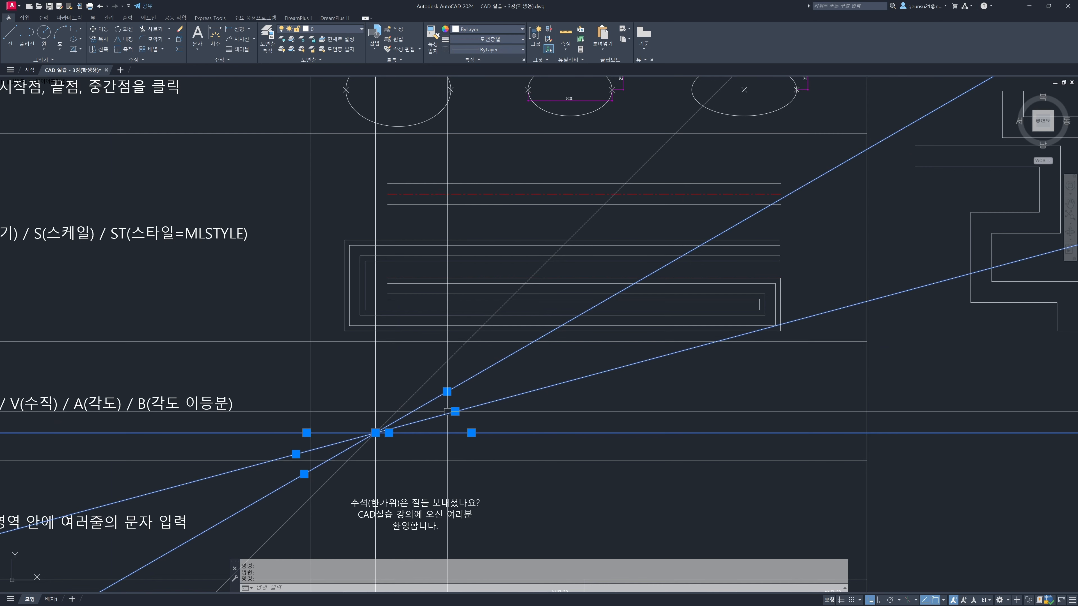
{"action": "key", "text": "Escape"}
{"action": "key", "text": "Escape"}
{"action": "key", "text": "Escape"}
Erase all the construction lines crossing in the Xline row's example cell
{"action": "scroll", "coordinate": [396, 442], "scroll_direction": "down", "scroll_amount": 2}
{"action": "middle_click_drag", "start_coordinate": [397, 441], "coordinate": [512, 386]}
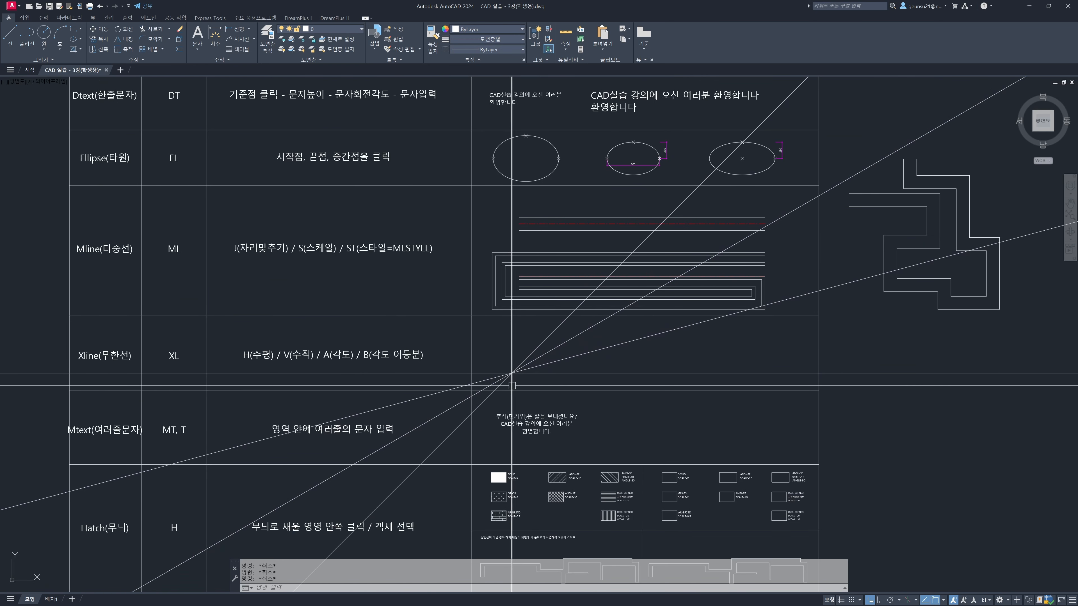
{"action": "scroll", "coordinate": [512, 385], "scroll_direction": "up", "scroll_amount": 2}
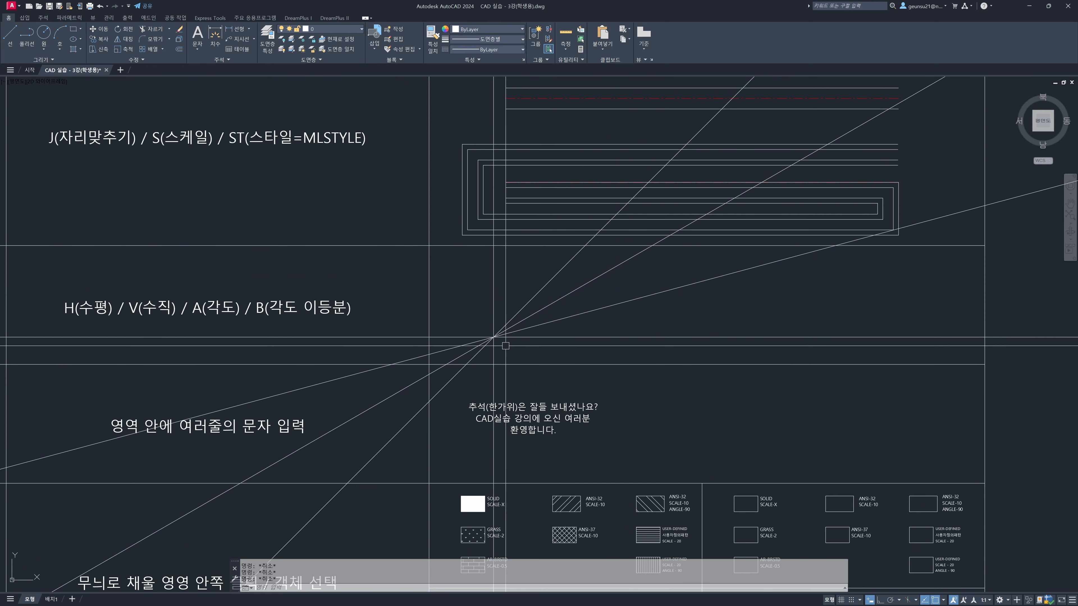
{"action": "type", "text": "E"}
{"action": "key", "text": "Return"}
{"action": "left_click", "coordinate": [505, 346]}
{"action": "left_click", "coordinate": [484, 324]}
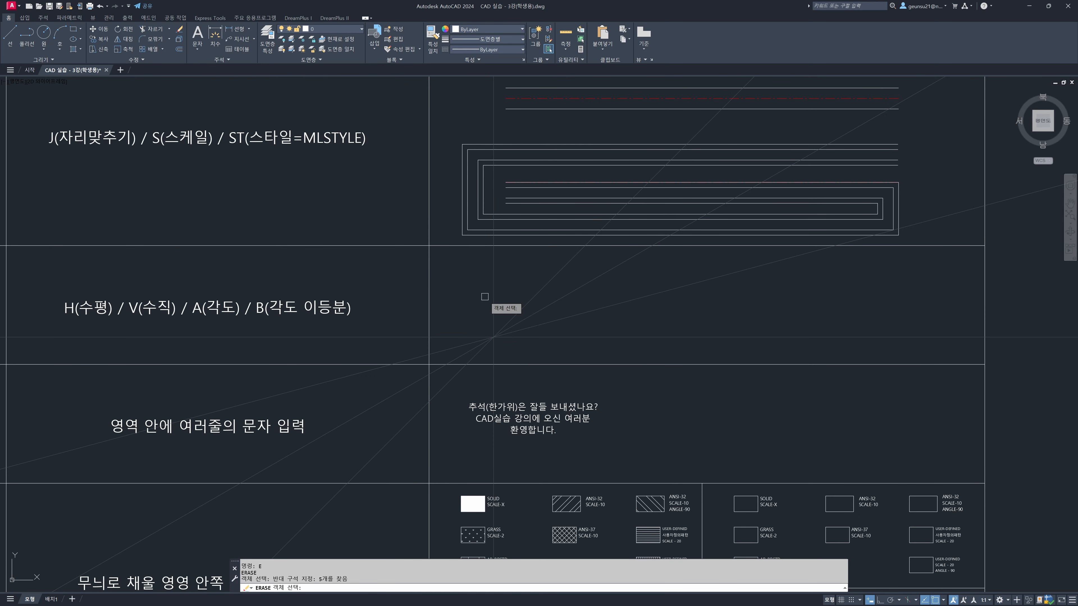
{"action": "key", "text": "Return"}
Examine the Mtext row of the worksheet and its sample multi-line paragraph in the example cell
{"action": "middle_click_drag", "start_coordinate": [512, 389], "coordinate": [599, 311]}
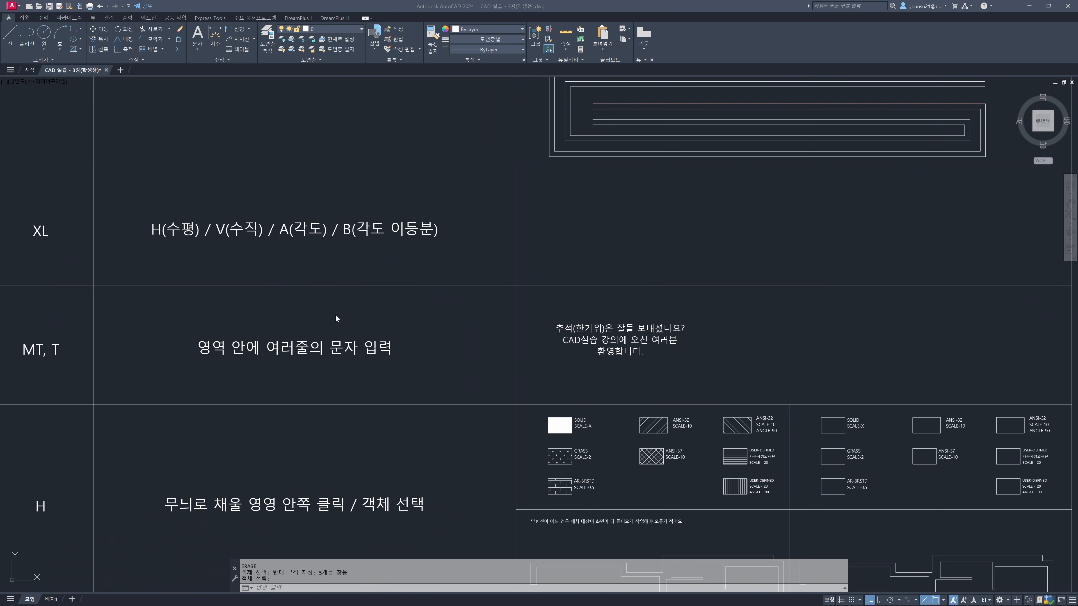
{"action": "scroll", "coordinate": [437, 349], "scroll_direction": "down", "scroll_amount": 3}
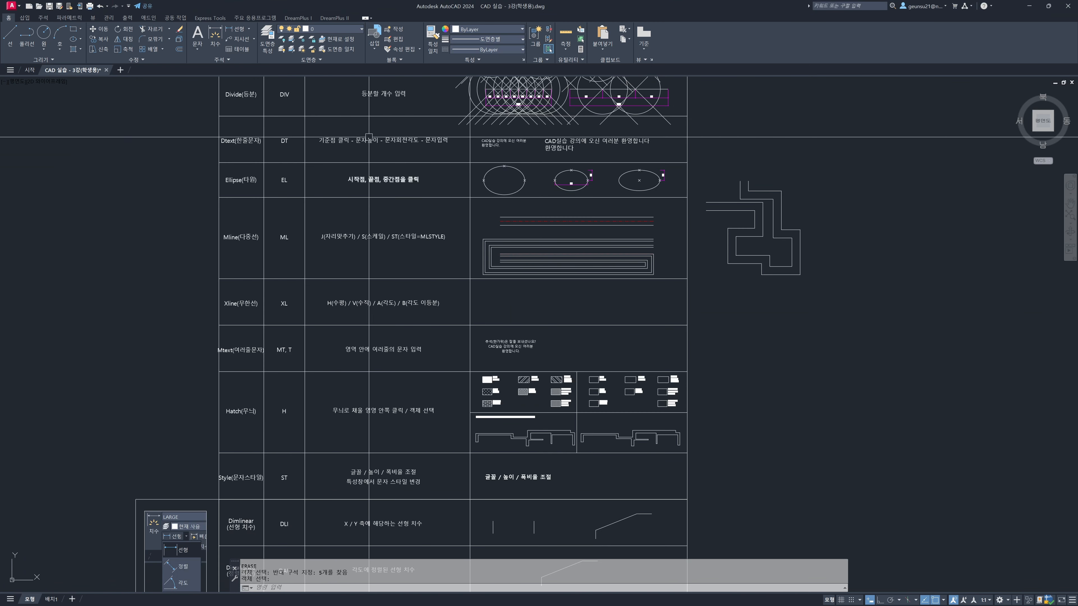
{"action": "middle_click_drag", "start_coordinate": [369, 137], "coordinate": [352, 202]}
{"action": "key", "text": "Return"}
{"action": "left_click", "coordinate": [239, 210]}
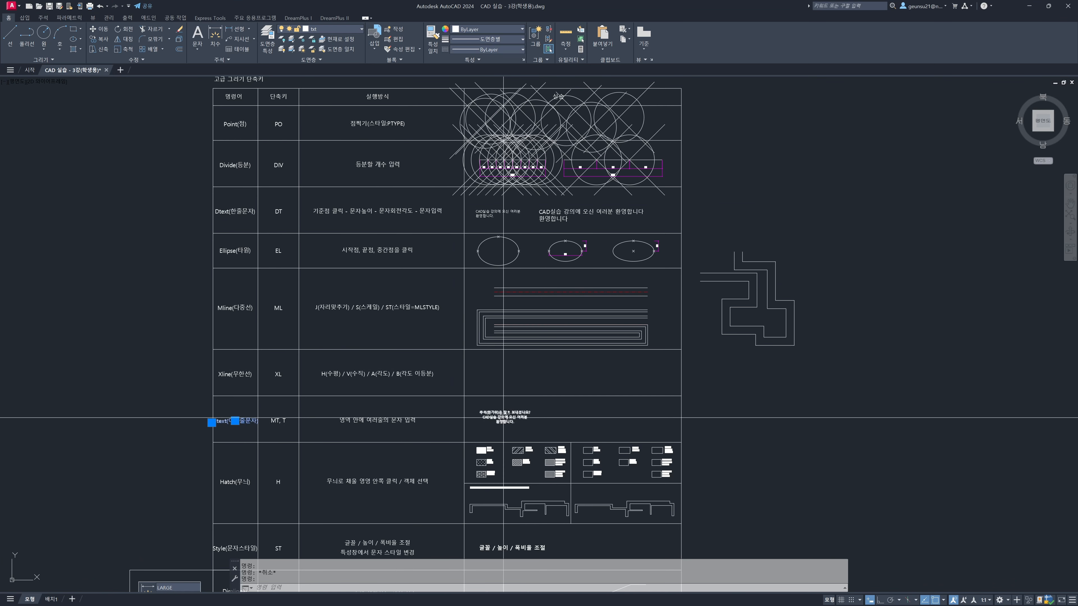
{"action": "key", "text": "Escape"}
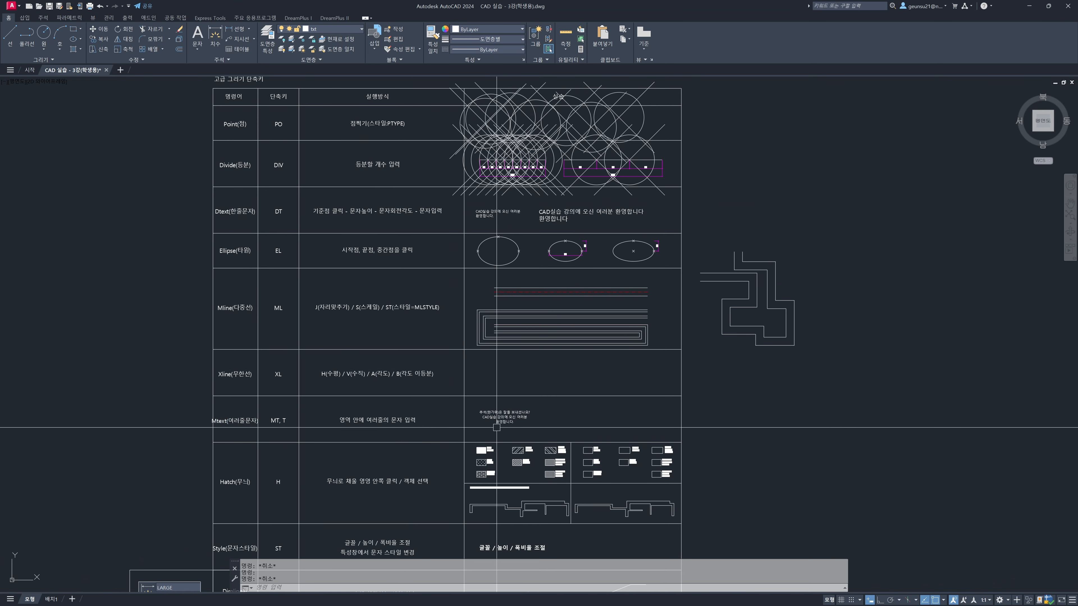
{"action": "scroll", "coordinate": [501, 420], "scroll_direction": "up", "scroll_amount": 4}
{"action": "left_click", "coordinate": [505, 410]}
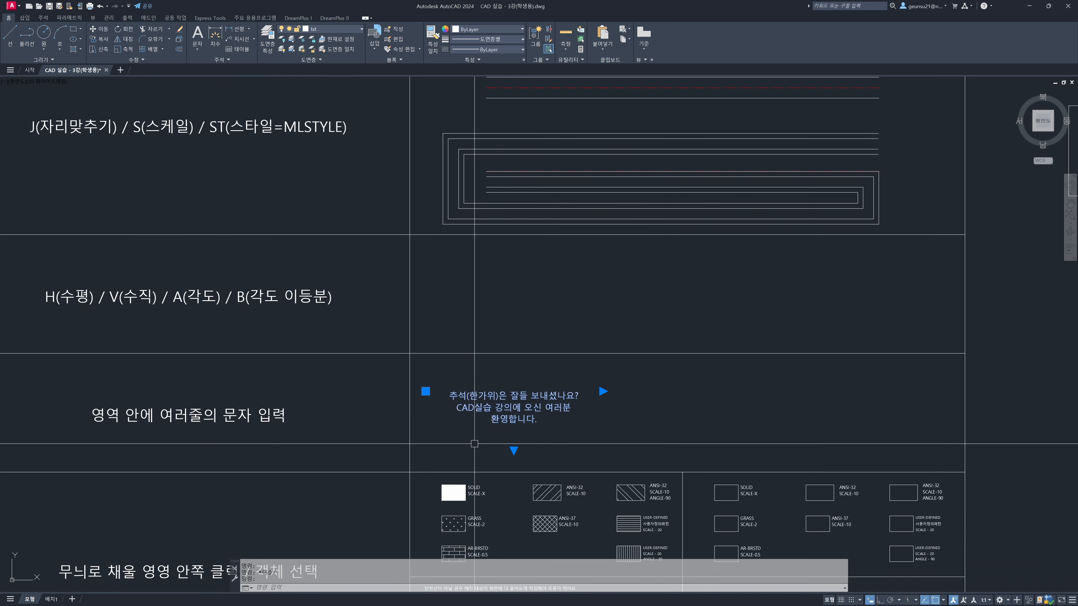
{"action": "middle_click_drag", "start_coordinate": [472, 442], "coordinate": [495, 408]}
{"action": "key", "text": "Escape"}
Examine how the lines of the two sample texts in the Dtext row are selected as text objects
{"action": "scroll", "coordinate": [534, 344], "scroll_direction": "down", "scroll_amount": 4}
{"action": "middle_click_drag", "start_coordinate": [539, 260], "coordinate": [522, 305]}
{"action": "scroll", "coordinate": [504, 182], "scroll_direction": "up", "scroll_amount": 4}
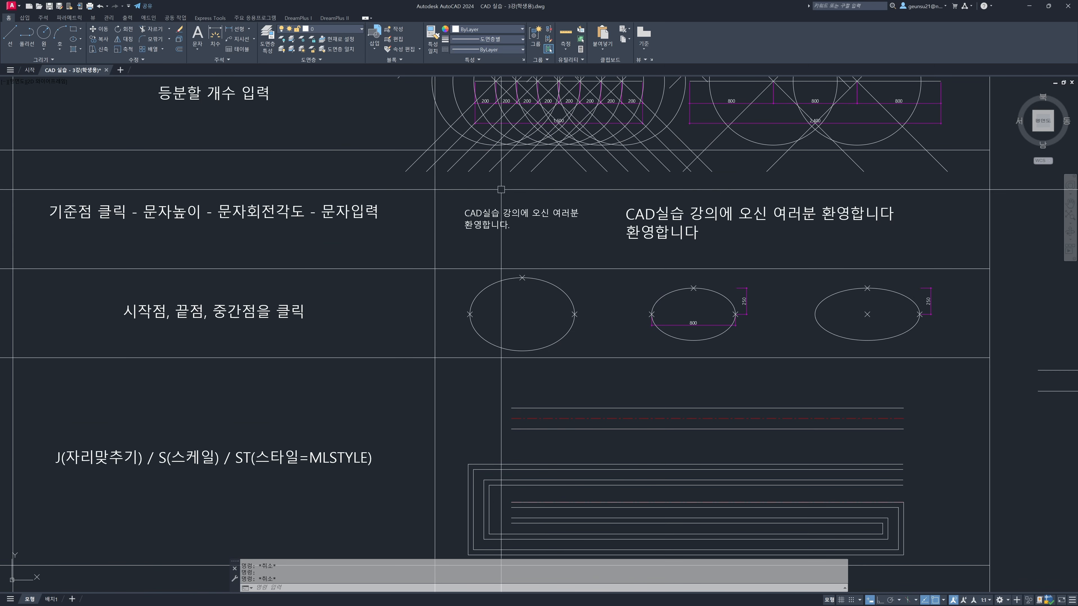
{"action": "left_click", "coordinate": [467, 216]}
{"action": "left_click", "coordinate": [665, 225]}
{"action": "left_click", "coordinate": [661, 225]}
{"action": "left_click", "coordinate": [656, 217]}
{"action": "scroll", "coordinate": [644, 298], "scroll_direction": "down", "scroll_amount": 3}
{"action": "middle_click_drag", "start_coordinate": [640, 367], "coordinate": [619, 242]}
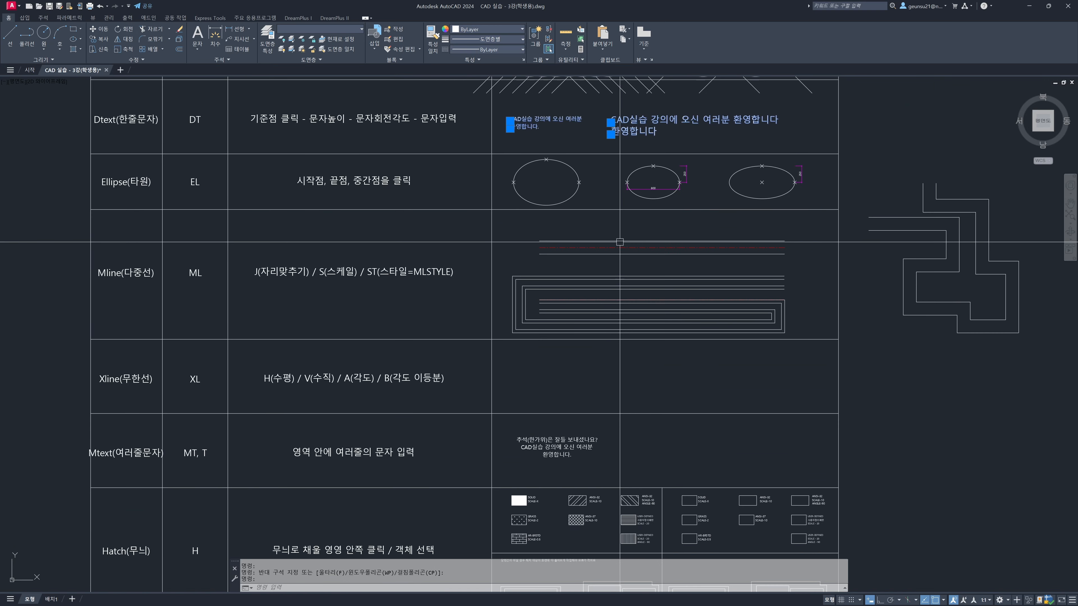
{"action": "key", "text": "Escape"}
Examine the sample paragraph in the Mtext row as a text object for comparison with the Dtext samples
{"action": "middle_click_drag", "start_coordinate": [584, 410], "coordinate": [572, 352]}
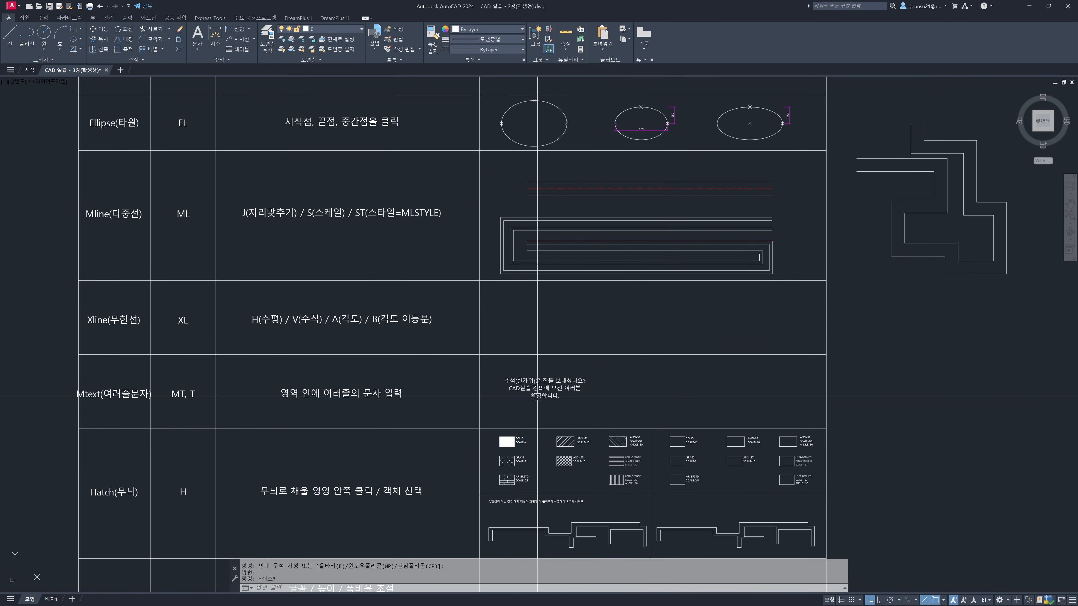
{"action": "scroll", "coordinate": [534, 401], "scroll_direction": "up", "scroll_amount": 2}
{"action": "left_click", "coordinate": [542, 378]}
{"action": "middle_click_drag", "start_coordinate": [519, 408], "coordinate": [551, 388]}
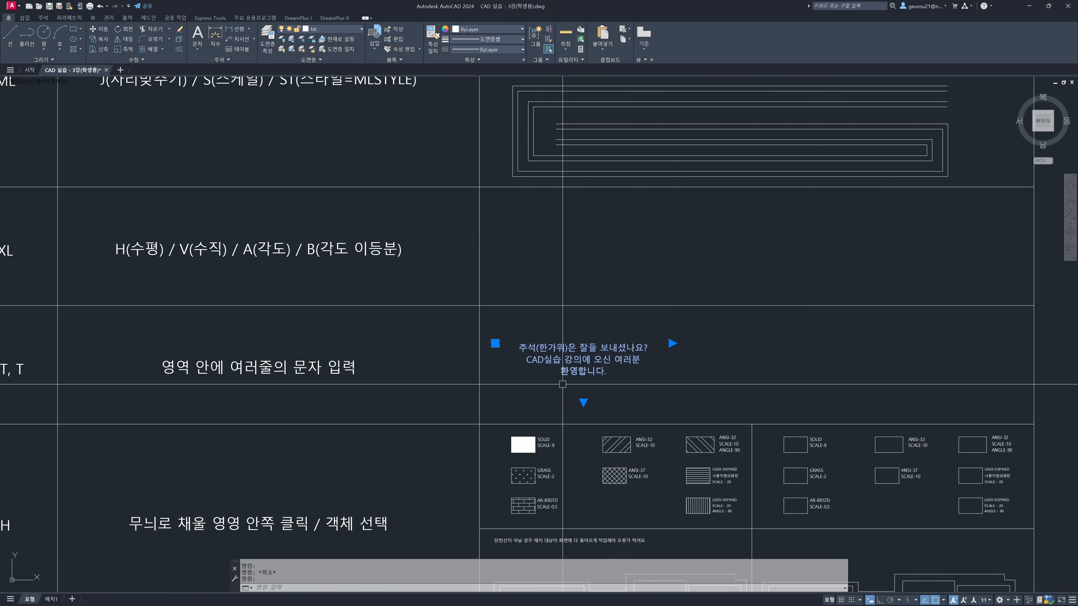
{"action": "middle_click_drag", "start_coordinate": [402, 408], "coordinate": [580, 376]}
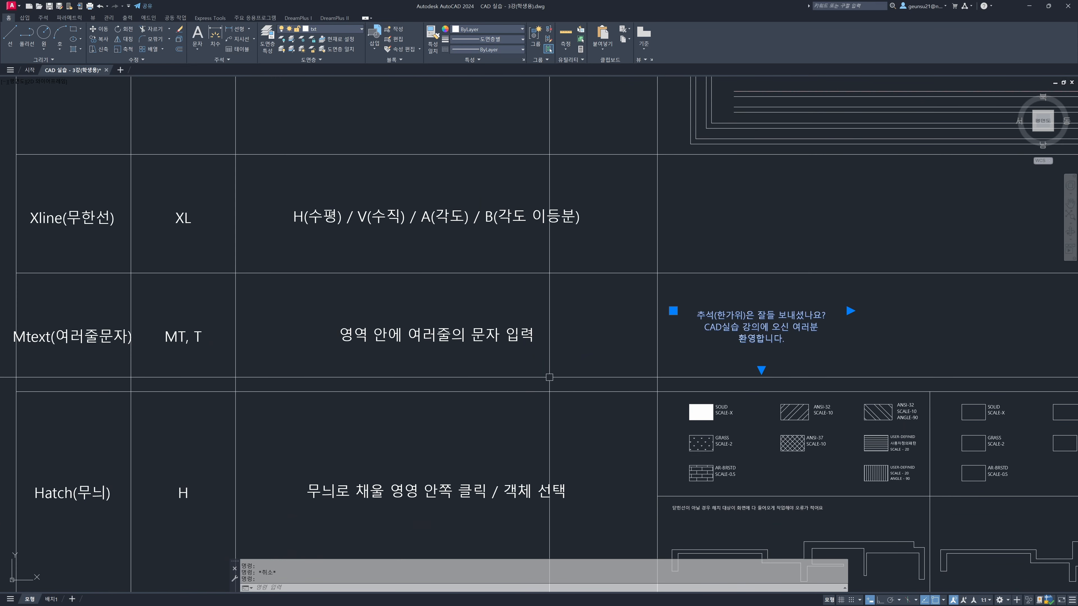
{"action": "key", "text": "Escape"}
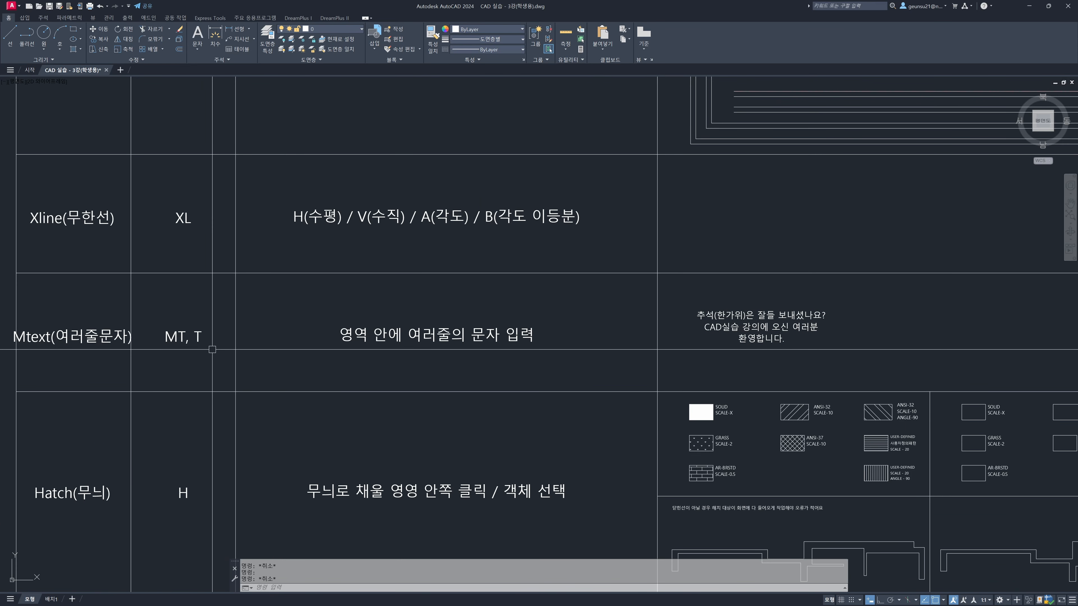
Start a multiline text box beside the sample paragraph in the Mtext row's example cell, placing its first corner
{"action": "middle_click_drag", "start_coordinate": [300, 344], "coordinate": [201, 341]}
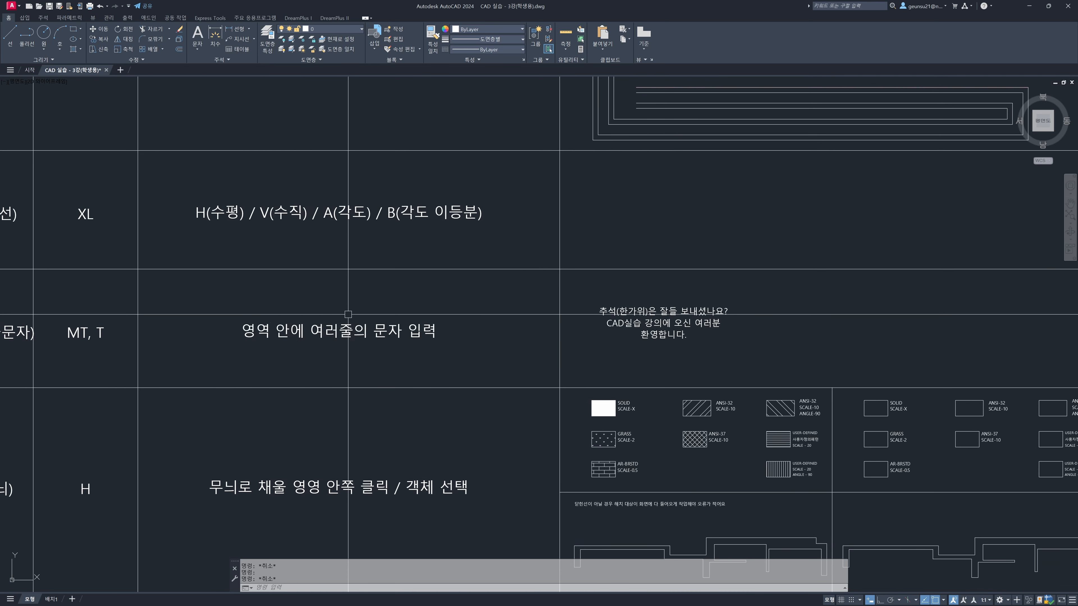
{"action": "middle_click_drag", "start_coordinate": [643, 326], "coordinate": [527, 332]}
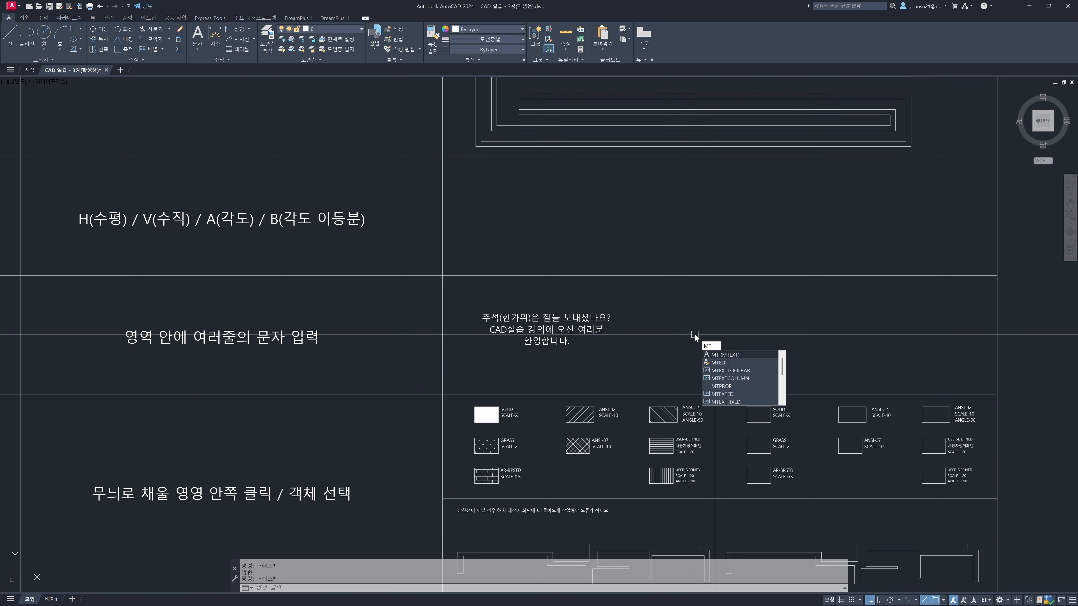
{"action": "key", "text": "Return"}
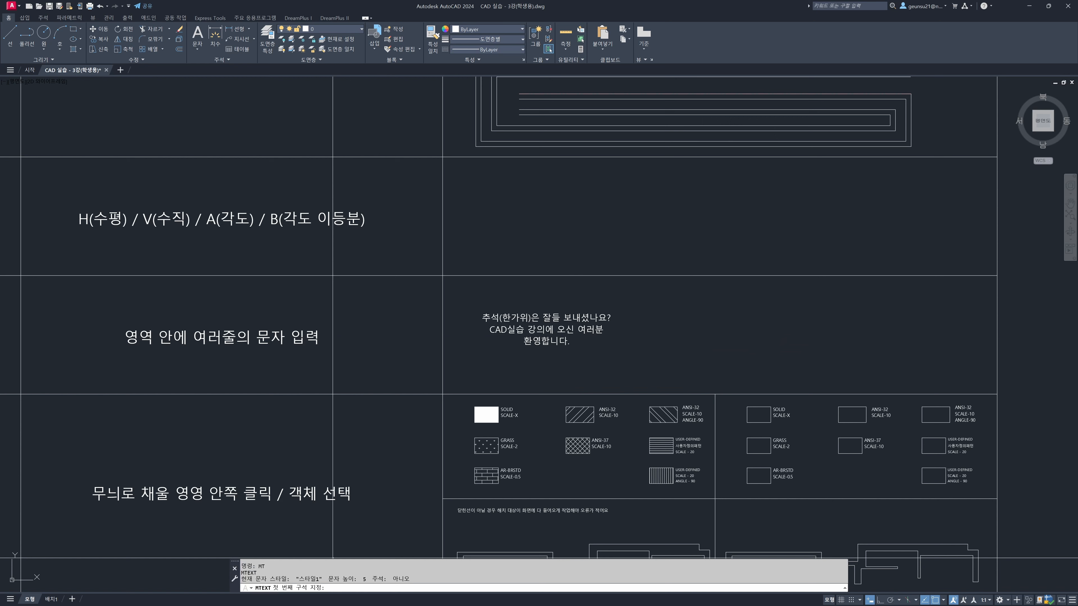
{"action": "left_click", "coordinate": [689, 305]}
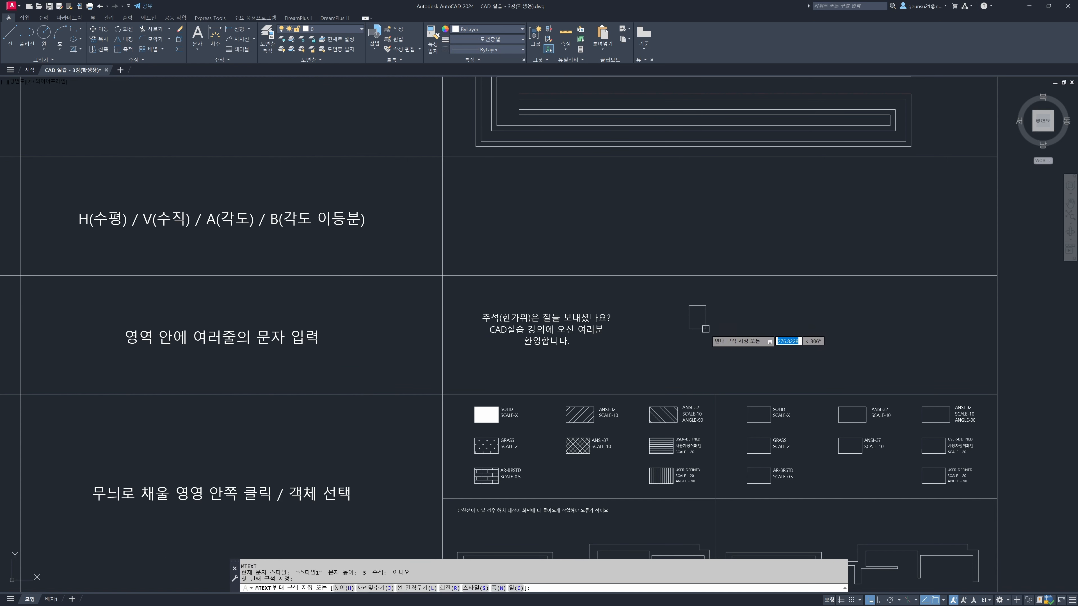
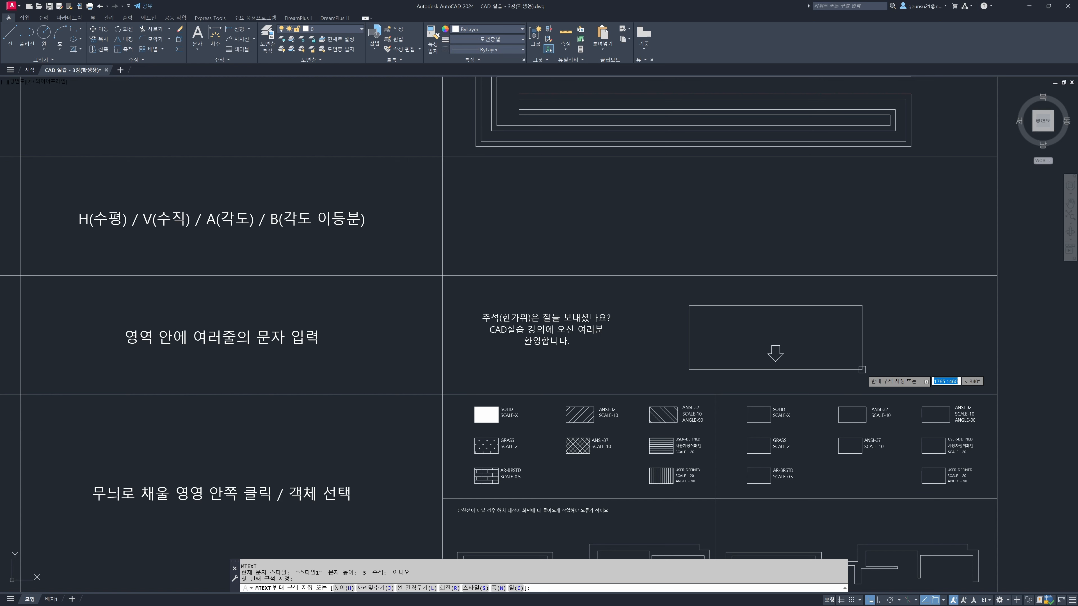
Draw the multiline text box and enter "추석은 잘 들 보내셨나요?", "CAD실습 강의에 오신 여러분을" and "환영합니다" on three lines, saving the text
{"action": "left_click", "coordinate": [862, 369]}
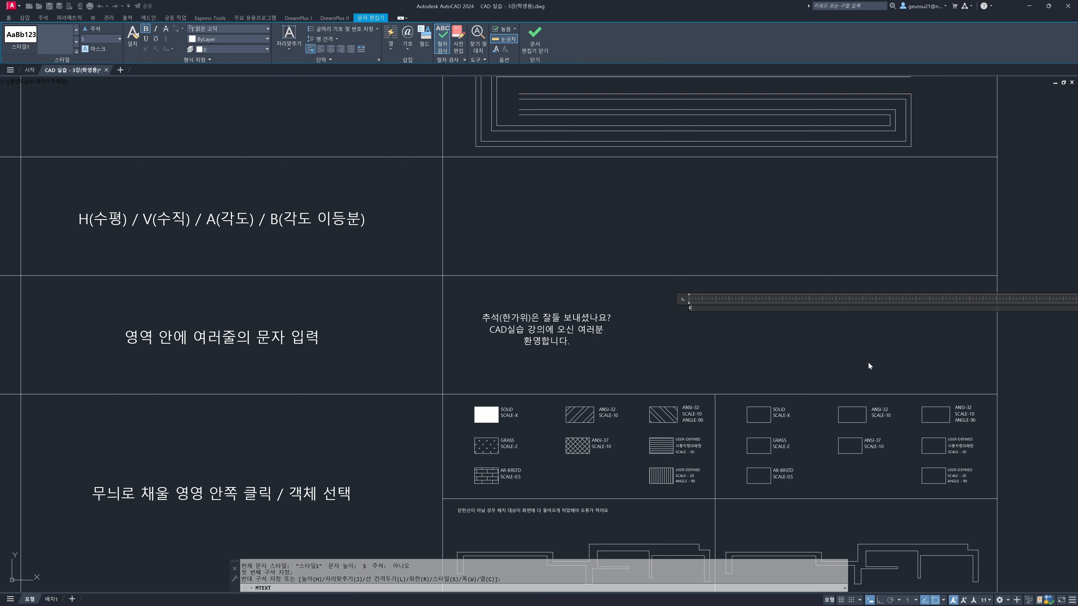
{"action": "type", "text": "추서은 잘들 보내셨나요?"}
{"action": "key", "text": "Return"}
{"action": "type", "text": "CA"}
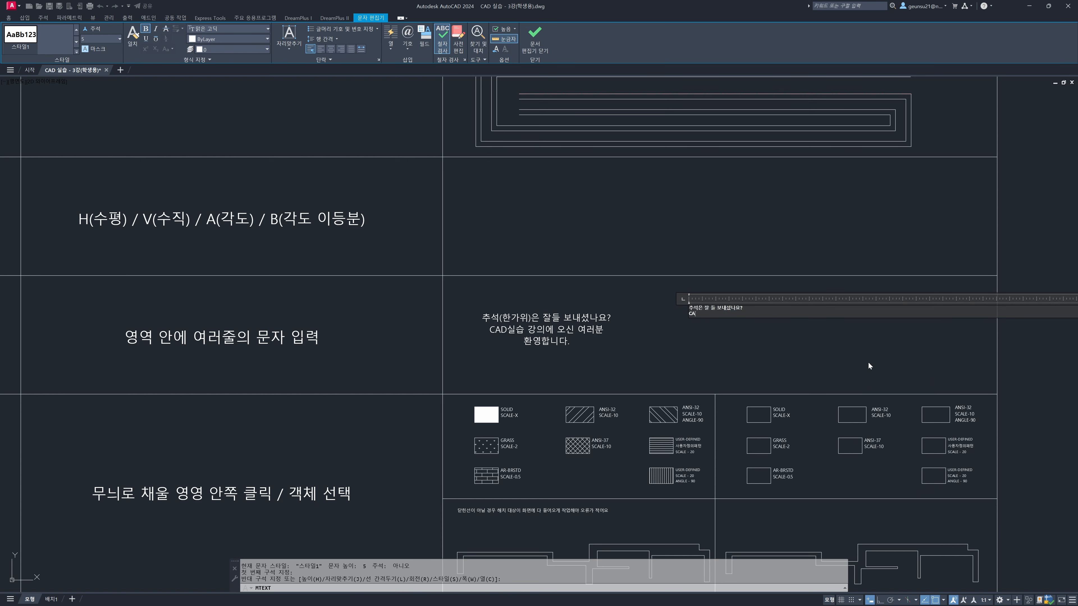
{"action": "type", "text": "D실습 가강의에 오신 여러"}
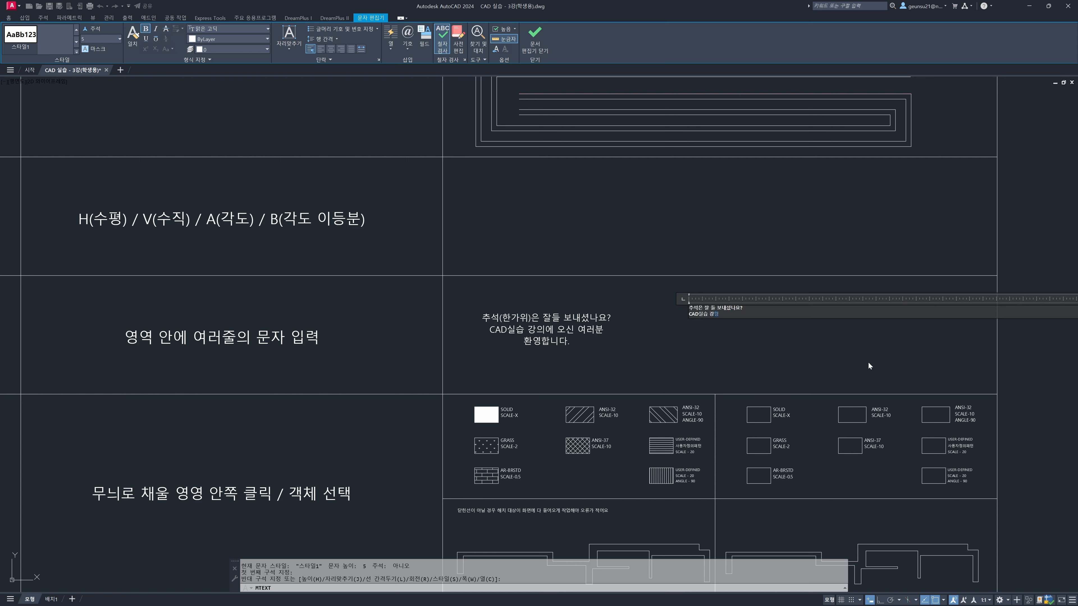
{"action": "type", "text": "분을"}
{"action": "key", "text": "Return"}
{"action": "type", "text": "환영합니다"}
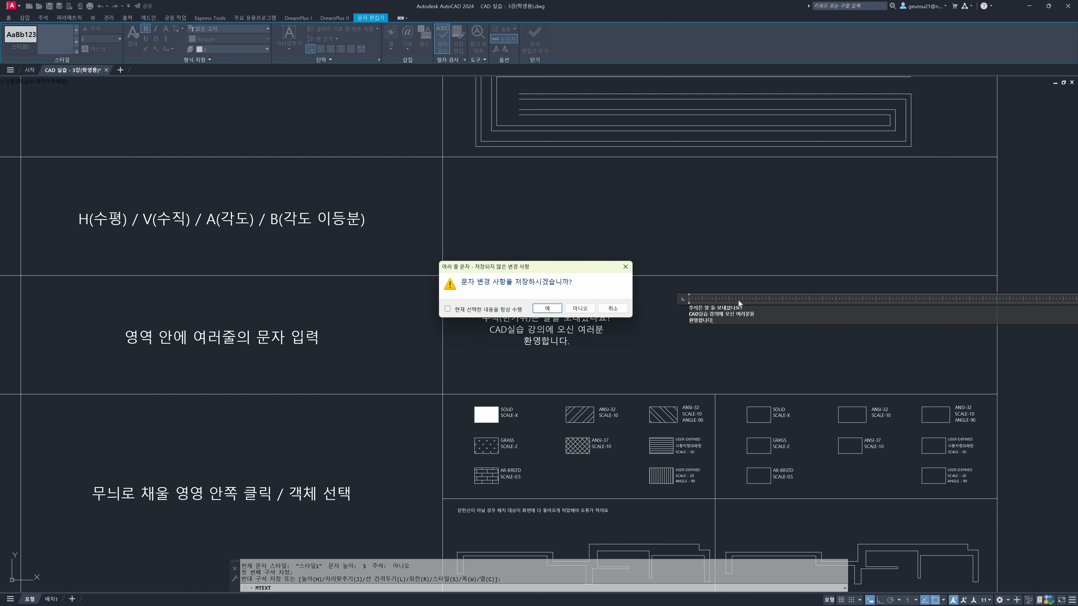
{"action": "left_click", "coordinate": [590, 308]}
Examine the new three-line paragraph up close and compare its size with the sample paragraph in the Mtext row
{"action": "scroll", "coordinate": [690, 307], "scroll_direction": "up", "scroll_amount": 9}
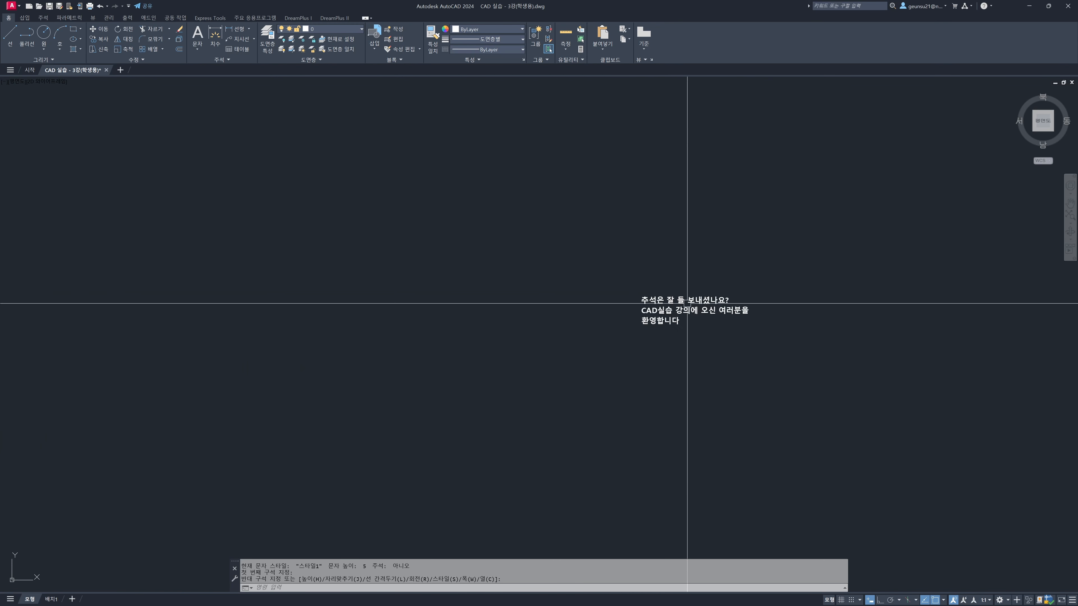
{"action": "scroll", "coordinate": [644, 313], "scroll_direction": "up", "scroll_amount": 5}
{"action": "scroll", "coordinate": [645, 313], "scroll_direction": "down", "scroll_amount": 4}
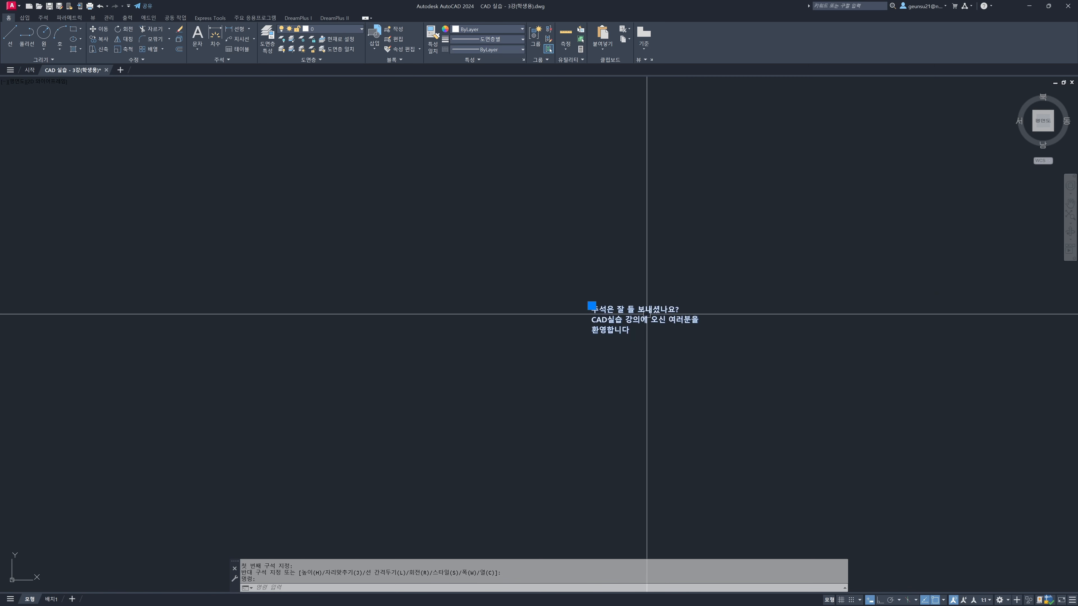
{"action": "scroll", "coordinate": [639, 319], "scroll_direction": "up", "scroll_amount": 3}
{"action": "scroll", "coordinate": [639, 319], "scroll_direction": "down", "scroll_amount": 6}
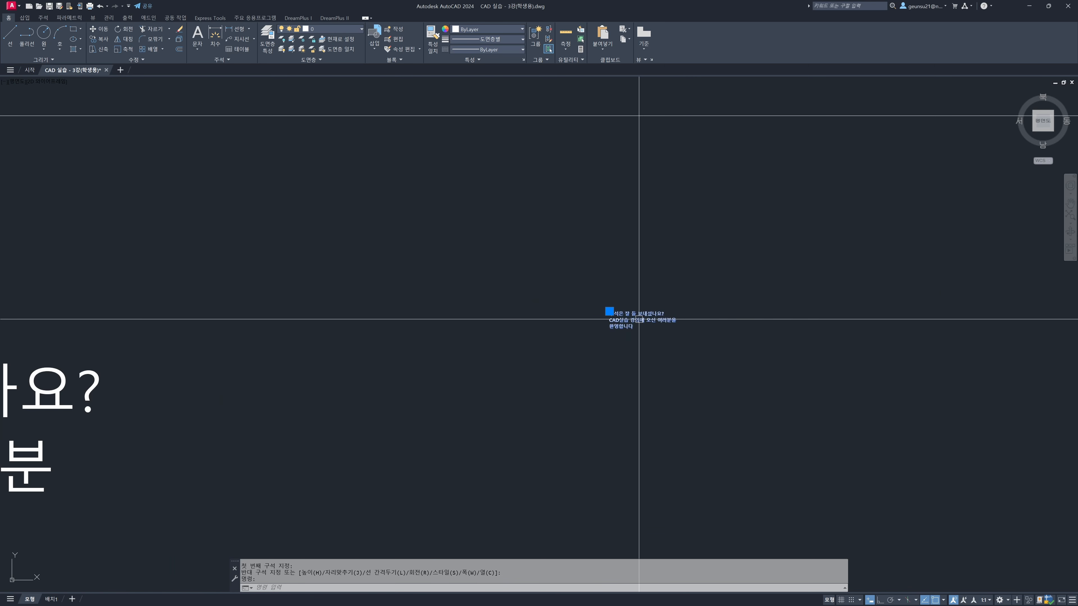
{"action": "scroll", "coordinate": [639, 319], "scroll_direction": "up", "scroll_amount": 4}
{"action": "double_click", "coordinate": [639, 319]}
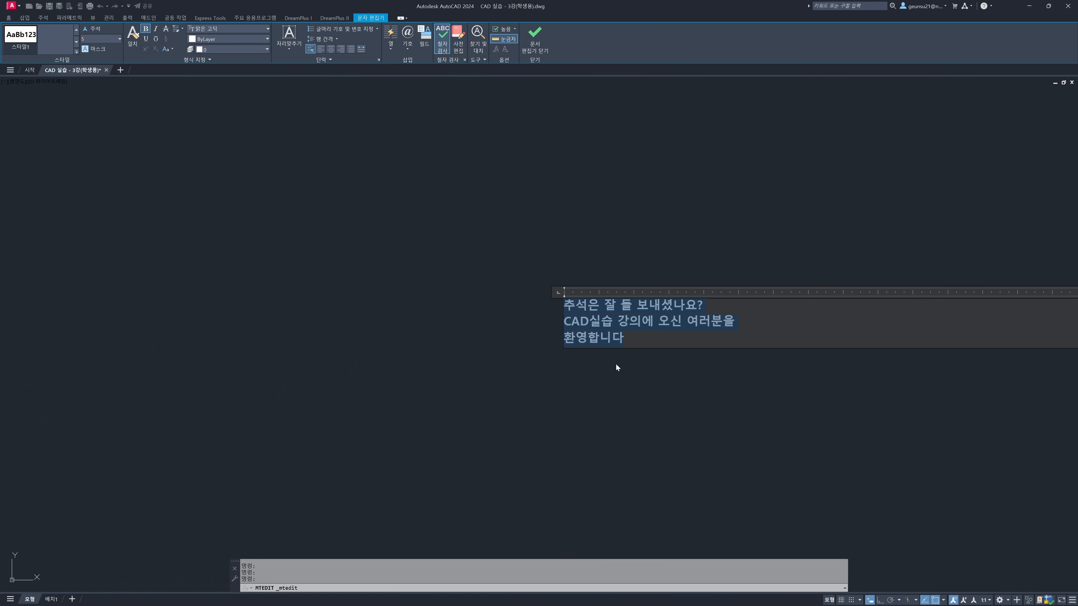
{"action": "scroll", "coordinate": [616, 364], "scroll_direction": "up", "scroll_amount": 3}
{"action": "scroll", "coordinate": [615, 365], "scroll_direction": "down", "scroll_amount": 5}
{"action": "scroll", "coordinate": [615, 364], "scroll_direction": "up", "scroll_amount": 5}
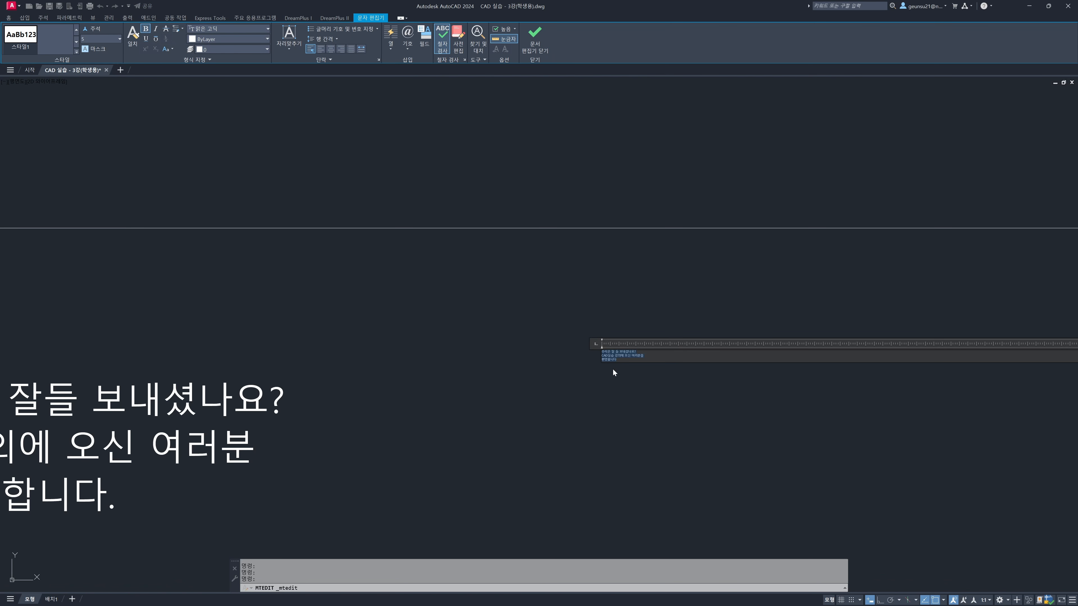
{"action": "scroll", "coordinate": [585, 385], "scroll_direction": "down", "scroll_amount": 2}
{"action": "key", "text": "Escape"}
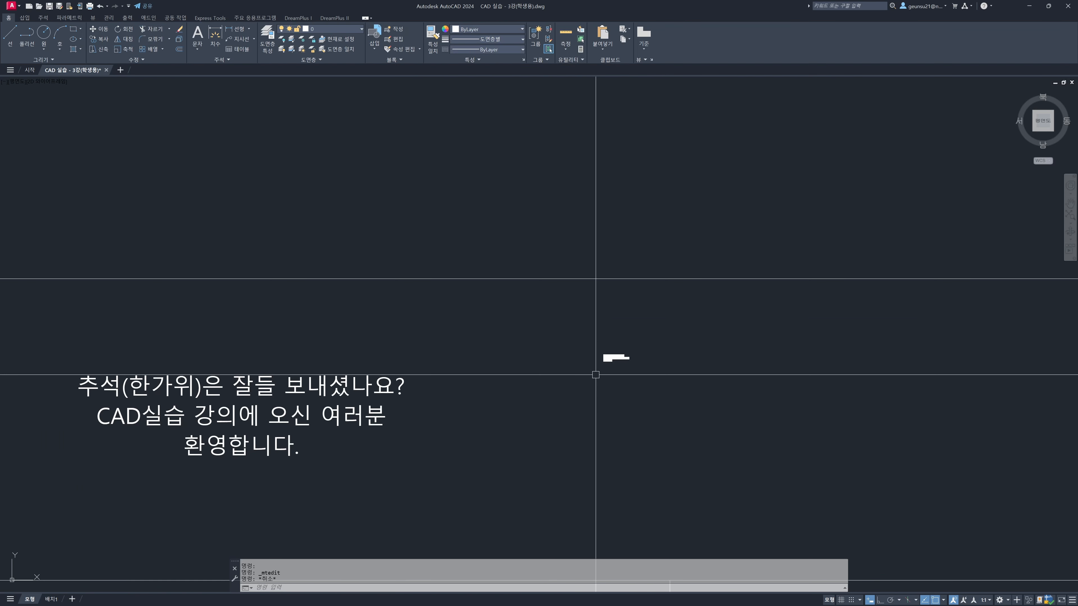
Set the new paragraph's text height to 10 in its object properties
{"action": "key", "text": "ctrl+1"}
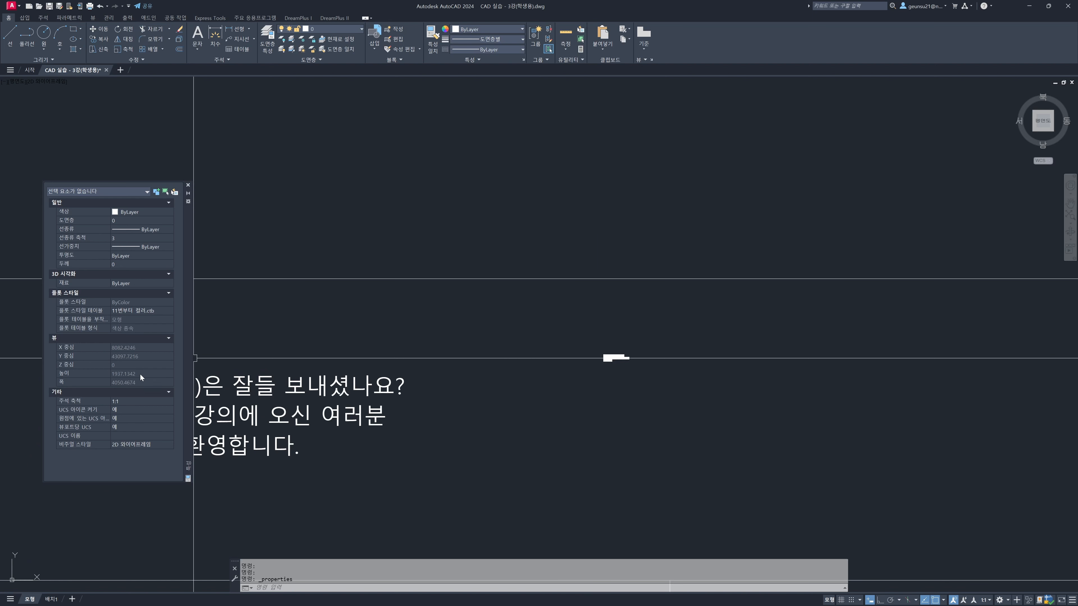
{"action": "left_click", "coordinate": [650, 388]}
{"action": "left_click", "coordinate": [586, 341]}
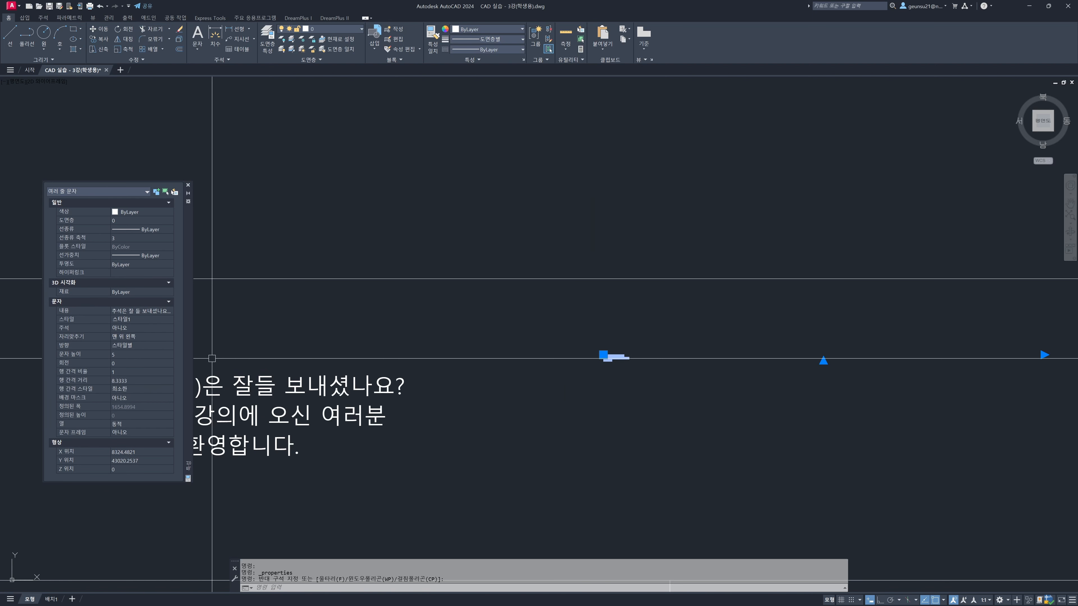
{"action": "left_click", "coordinate": [98, 355]}
{"action": "key", "text": "Escape"}
{"action": "key", "text": "Escape"}
{"action": "key", "text": "Escape"}
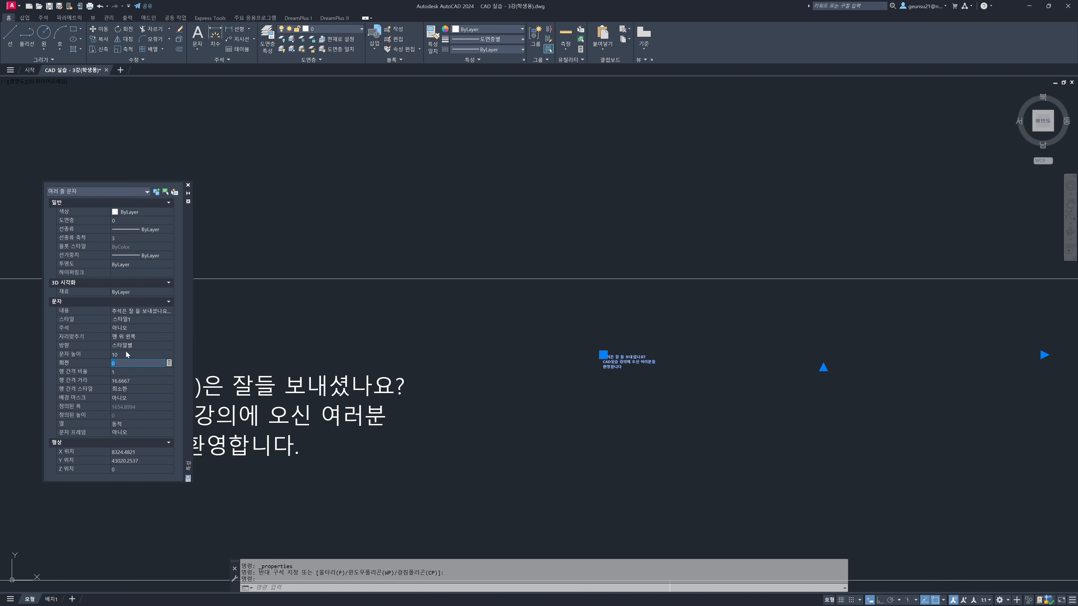
Reopen the new paragraph for editing and change the font of all its text to 바탕
{"action": "left_click", "coordinate": [630, 365]}
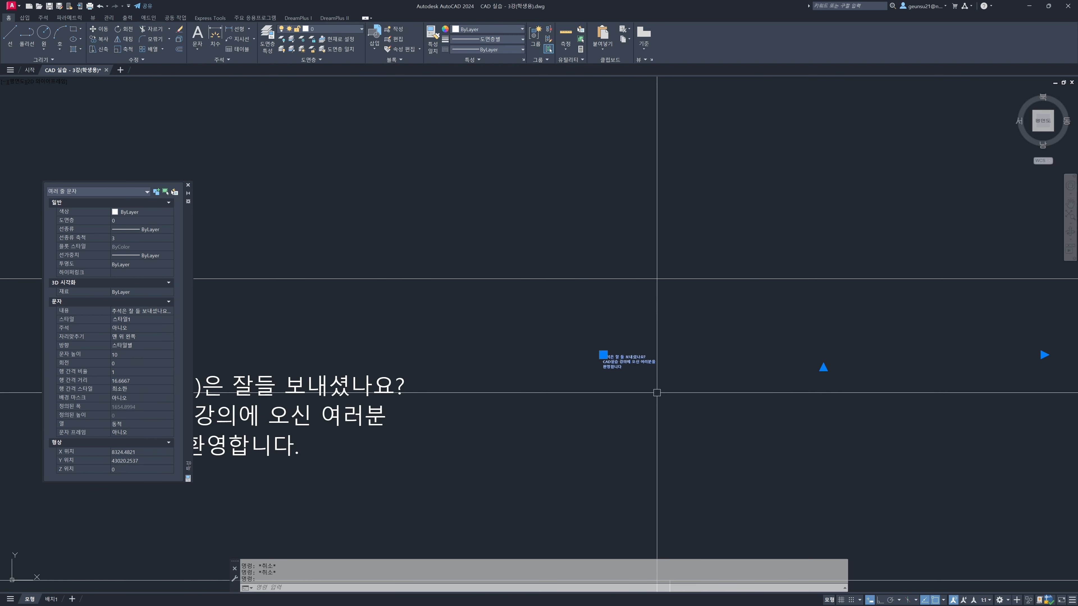
{"action": "double_click", "coordinate": [625, 363]}
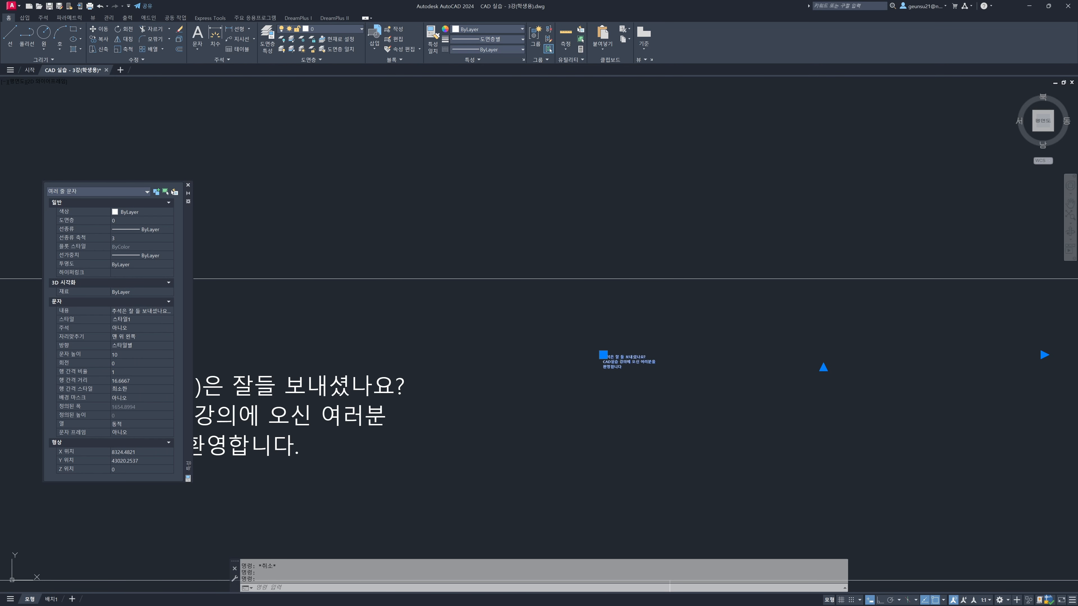
{"action": "left_click_drag", "start_coordinate": [619, 367], "coordinate": [605, 362]}
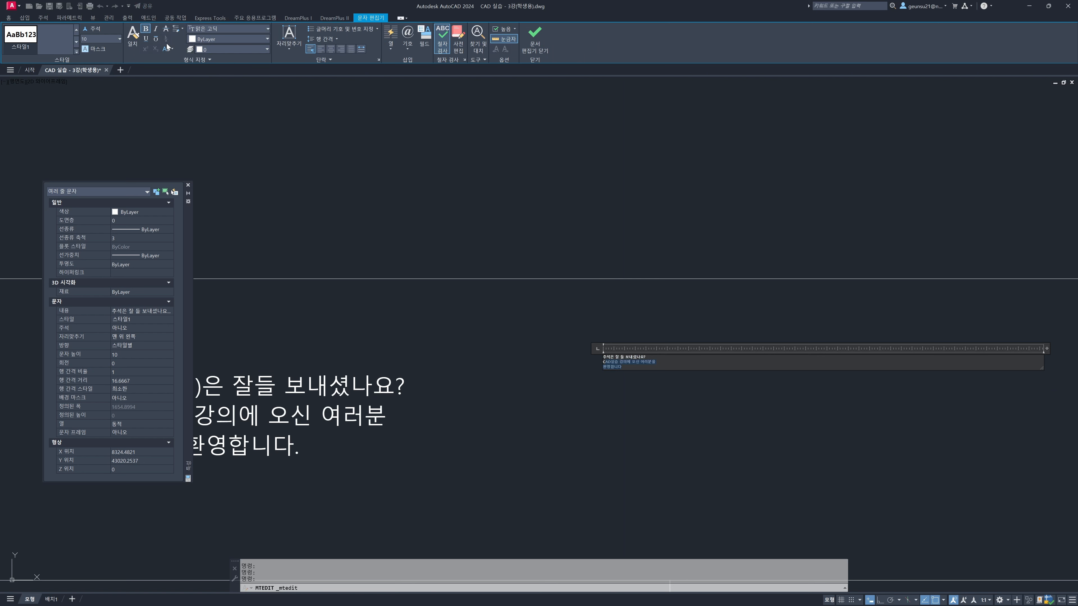
{"action": "key", "text": "ctrl+a"}
{"action": "left_click", "coordinate": [261, 28]}
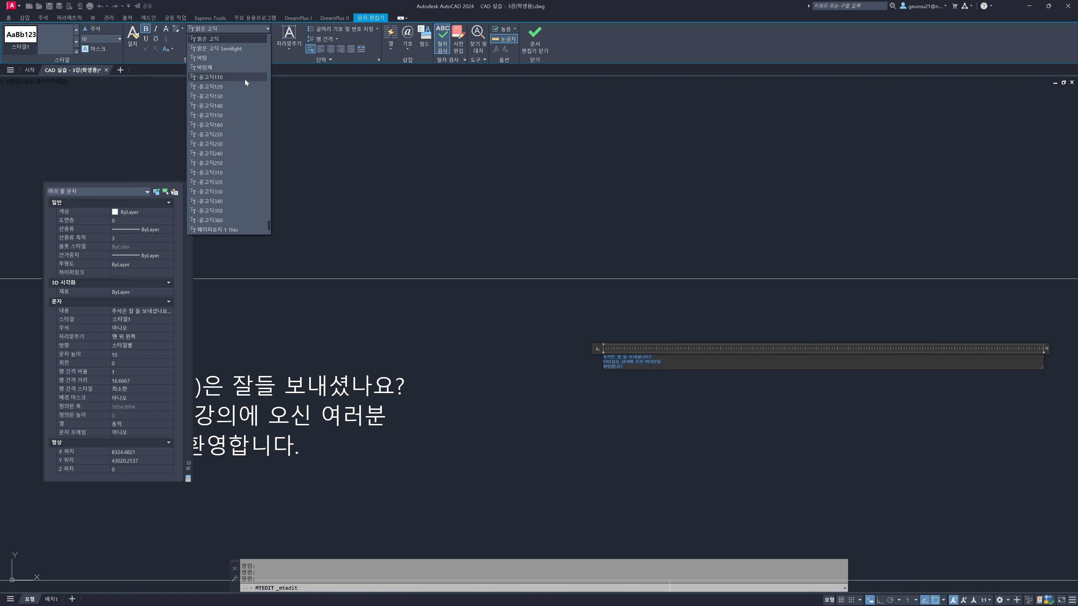
{"action": "left_click", "coordinate": [245, 57]}
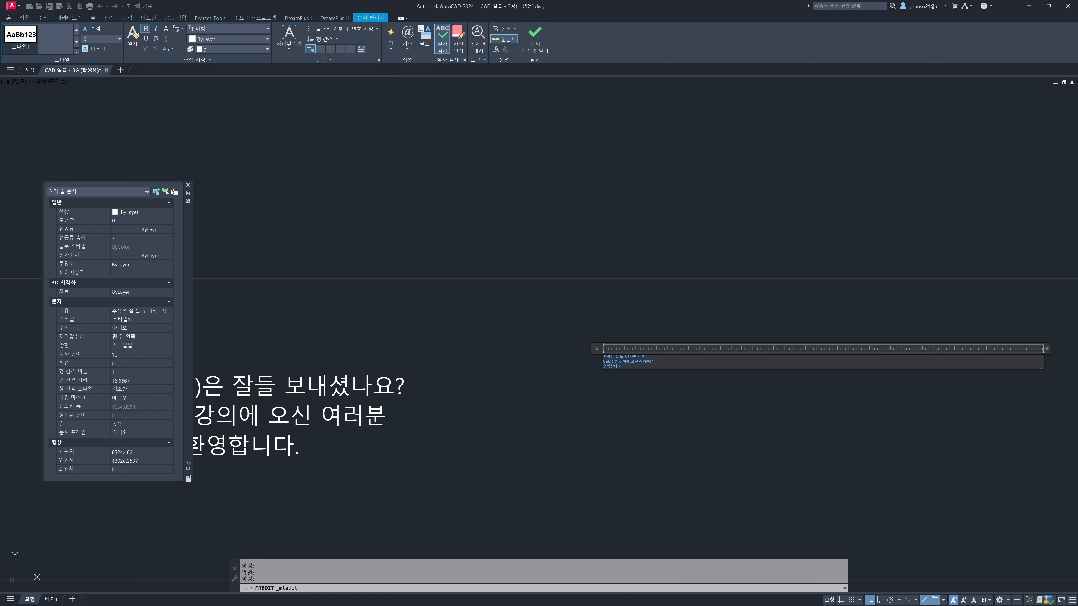
Set the paragraph's text height to 100, center its lines and finish editing
{"action": "left_click", "coordinate": [92, 39]}
{"action": "left_click", "coordinate": [120, 39]}
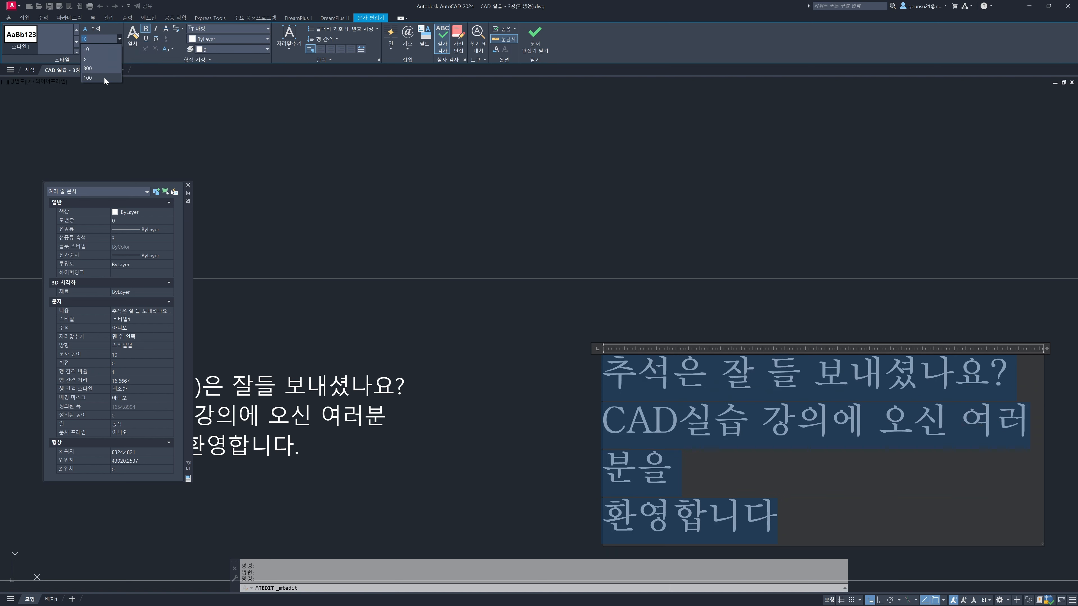
{"action": "left_click", "coordinate": [104, 78]}
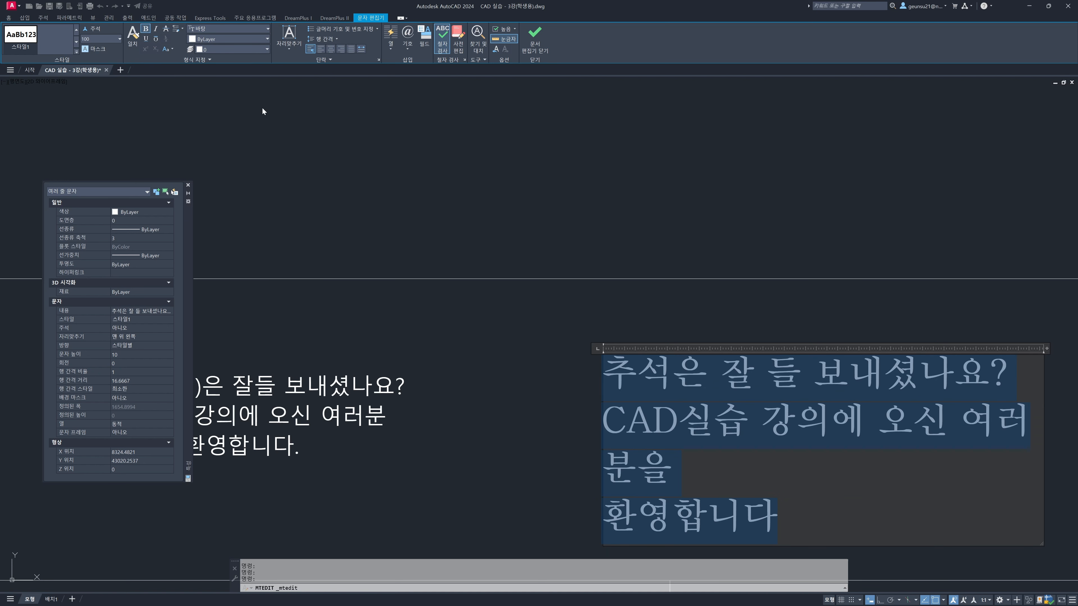
{"action": "left_click", "coordinate": [330, 50]}
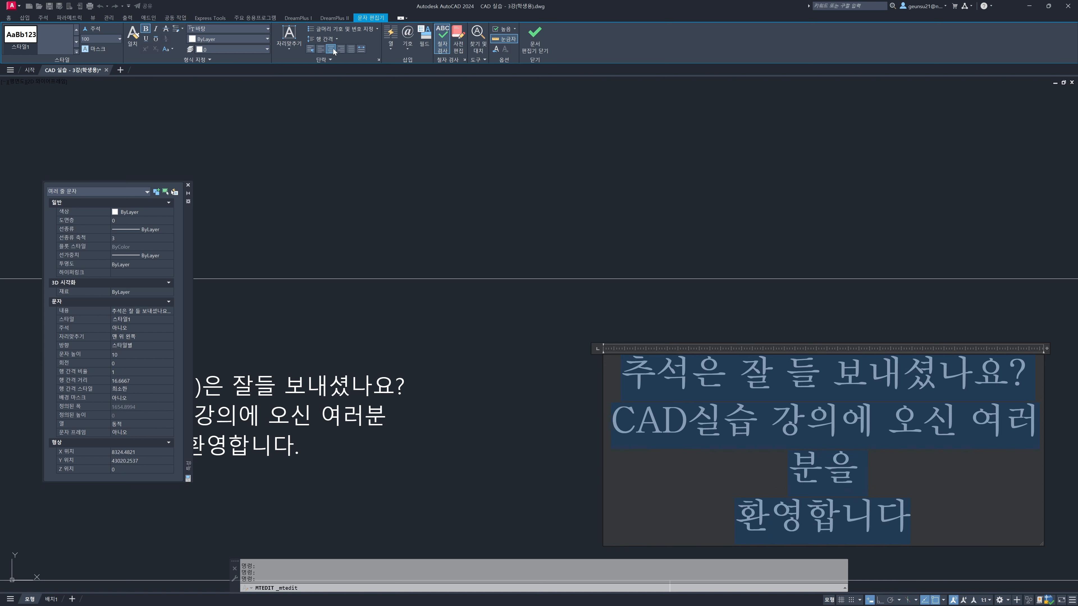
{"action": "left_click", "coordinate": [407, 47]}
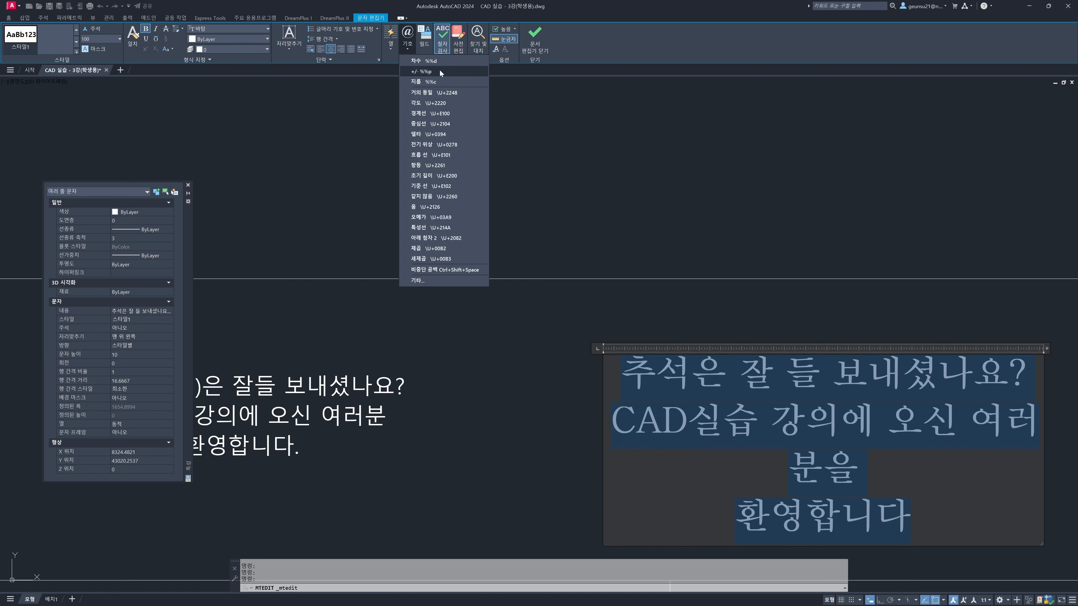
{"action": "left_click", "coordinate": [613, 50]}
{"action": "scroll", "coordinate": [687, 303], "scroll_direction": "down", "scroll_amount": 4}
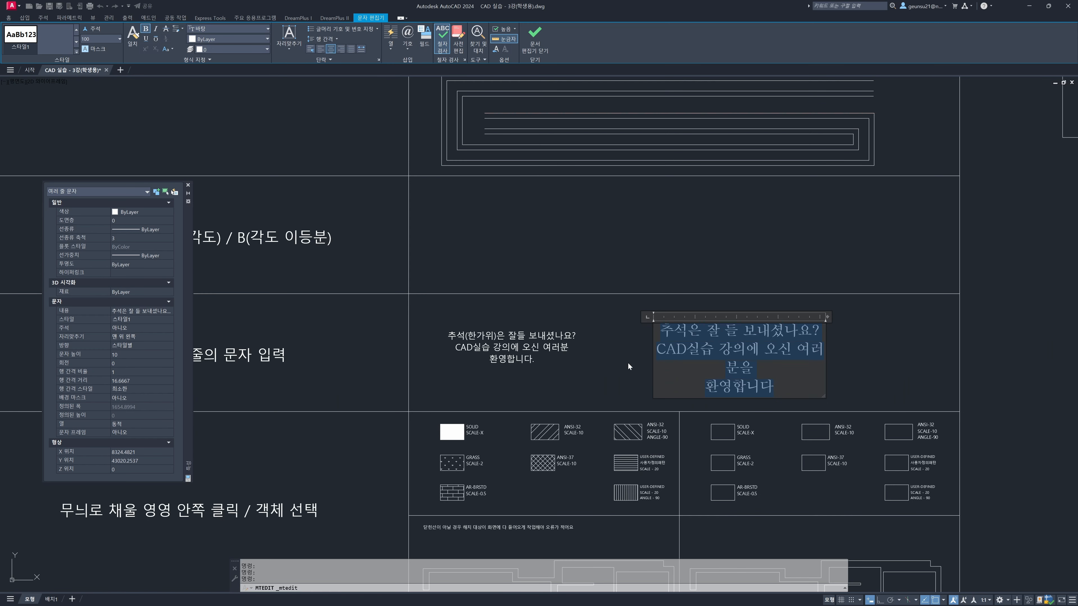
{"action": "left_click", "coordinate": [862, 372]}
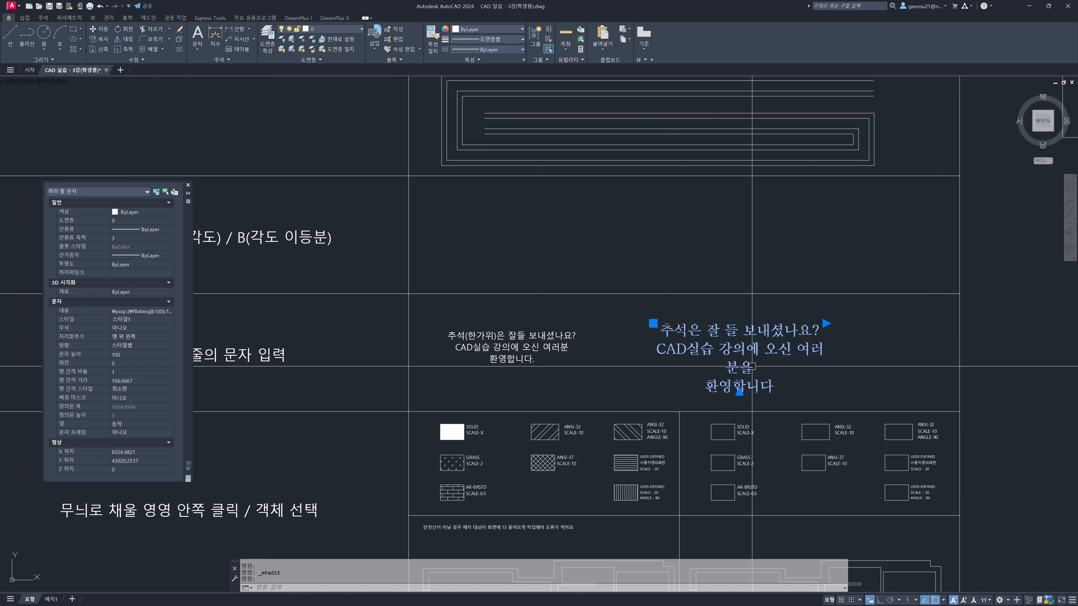
Widen the paragraph's text box so "CAD실습 강의에 오신 여러분을" fits on one line, and try adjusting its column height
{"action": "left_click", "coordinate": [827, 324]}
{"action": "left_click", "coordinate": [860, 323]}
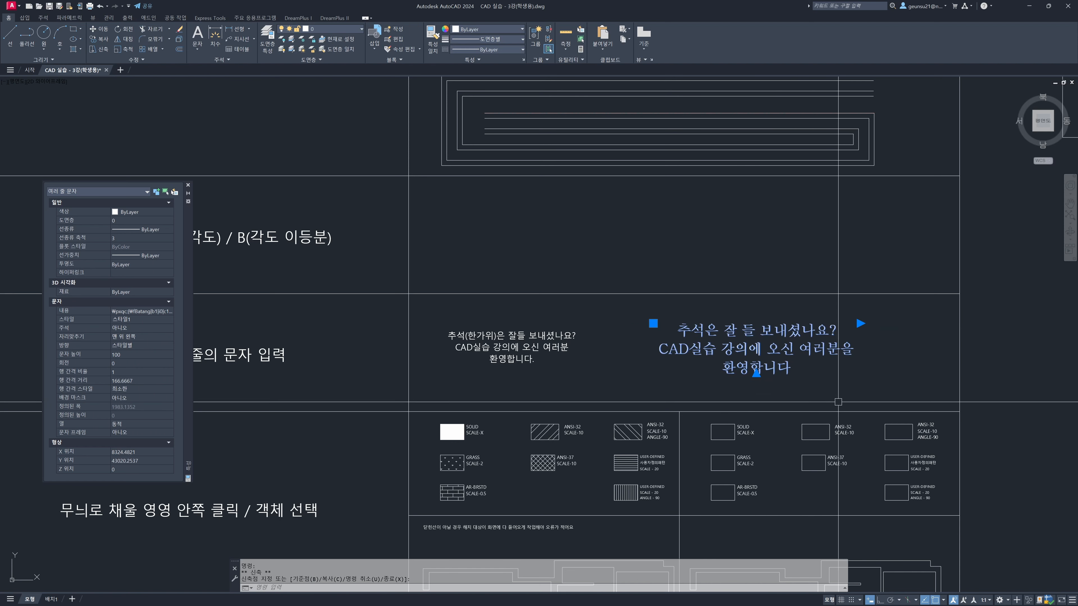
{"action": "left_click", "coordinate": [756, 374]}
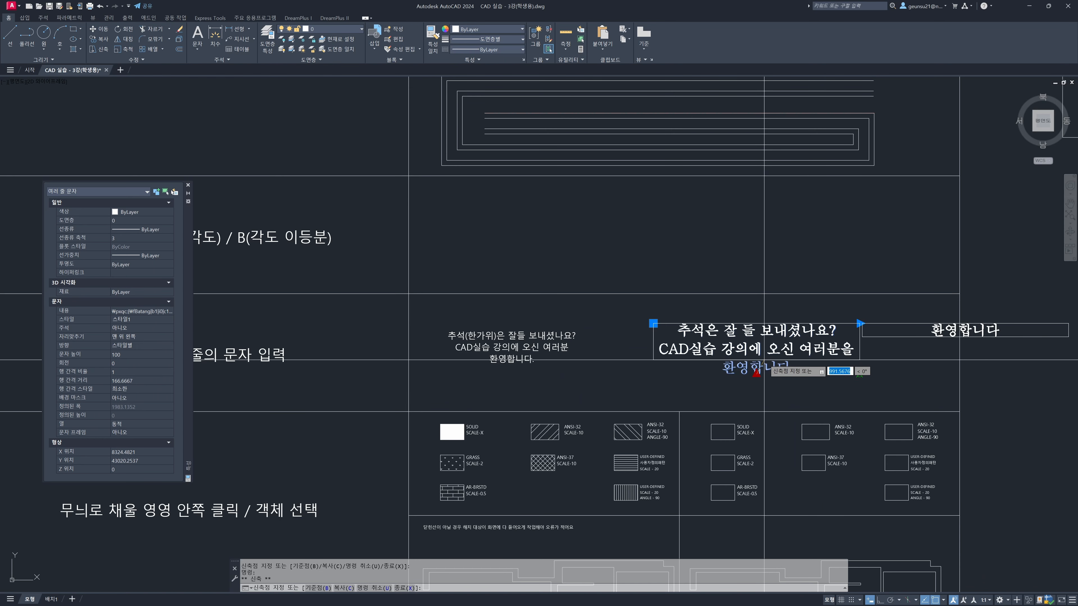
{"action": "key", "text": "Escape"}
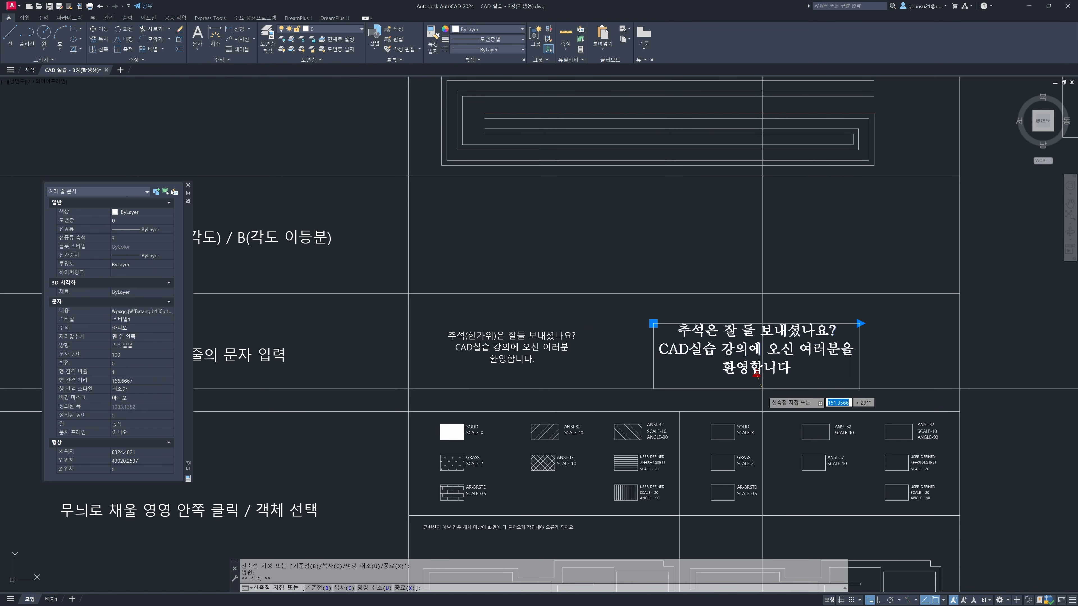
{"action": "key", "text": "Escape"}
Explode the new paragraph in the Mtext row's example cell
{"action": "scroll", "coordinate": [862, 391], "scroll_direction": "down", "scroll_amount": 4}
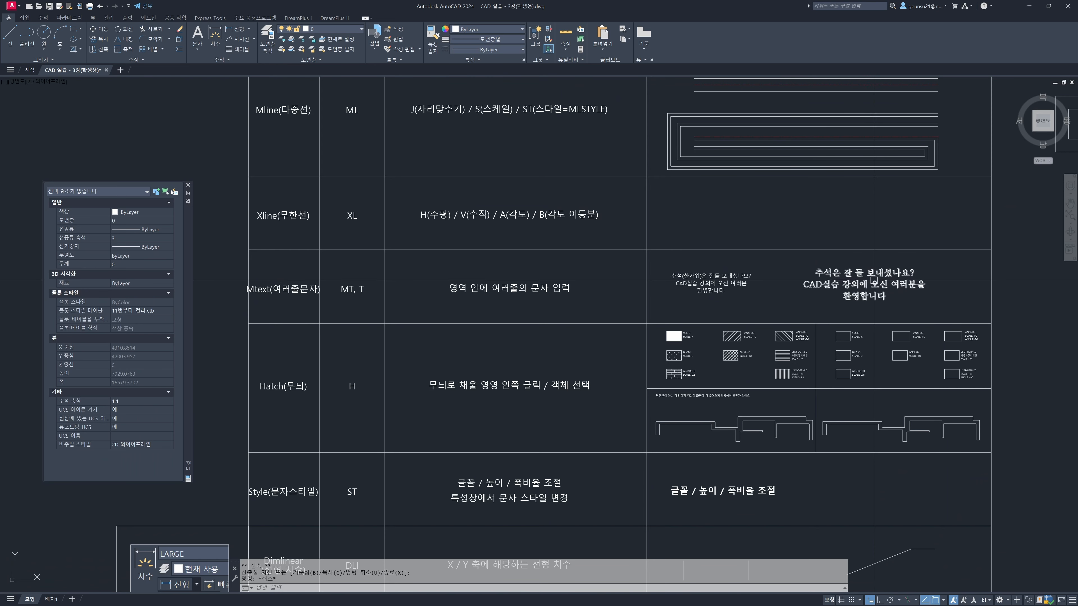
{"action": "left_click", "coordinate": [863, 283]}
{"action": "mouse_move", "coordinate": [809, 218]}
{"action": "middle_mouse_down"}
{"action": "mouse_move", "coordinate": [654, 220]}
{"action": "mouse_move", "coordinate": [569, 453]}
{"action": "middle_mouse_up"}
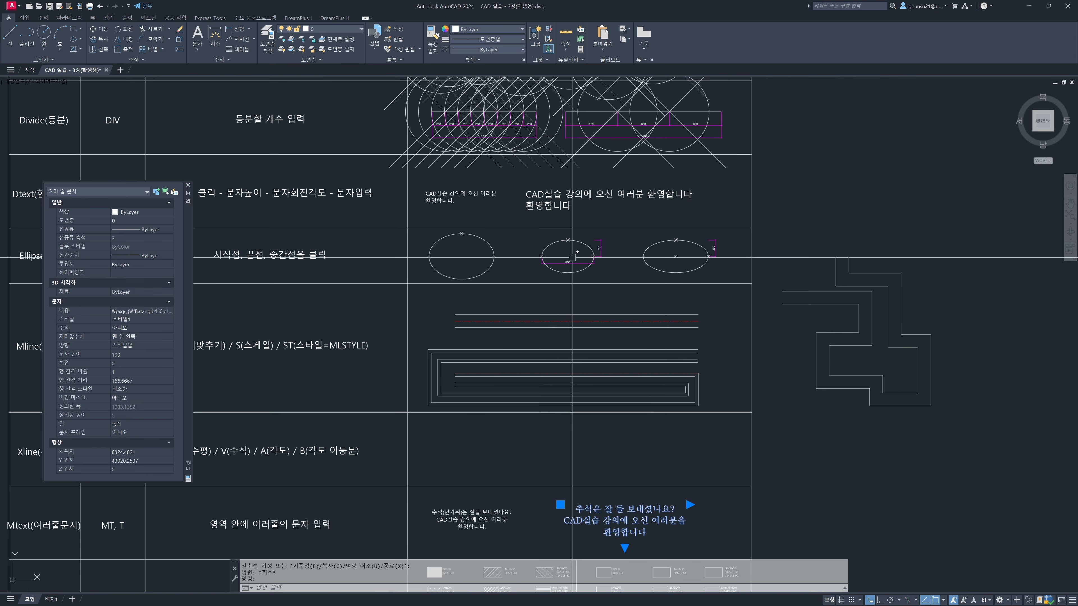
{"action": "key", "text": "Escape"}
{"action": "middle_click_drag", "start_coordinate": [634, 490], "coordinate": [594, 243]}
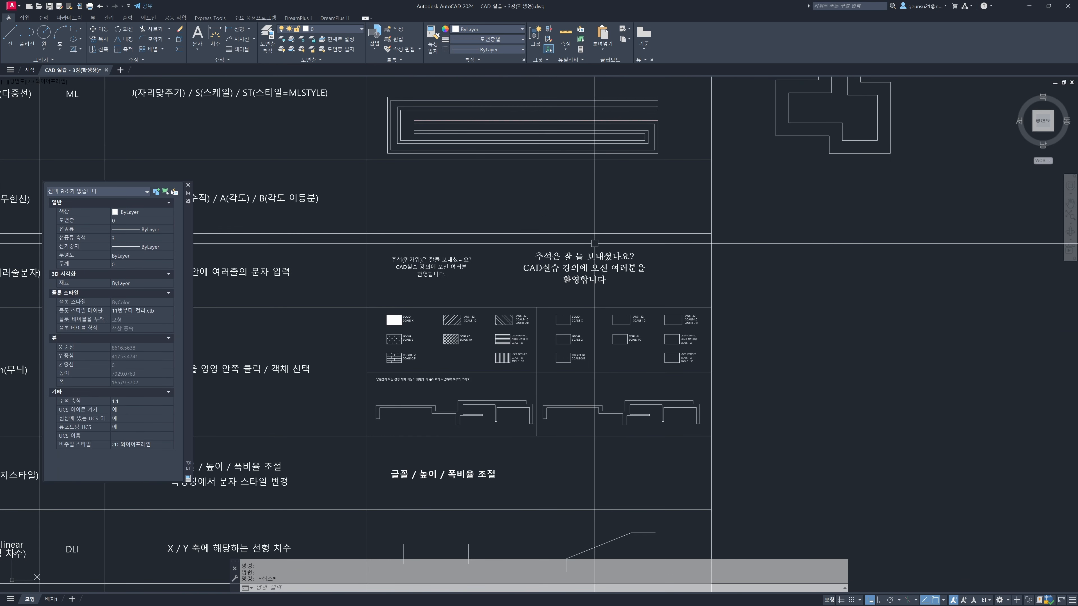
{"action": "scroll", "coordinate": [571, 274], "scroll_direction": "up", "scroll_amount": 2}
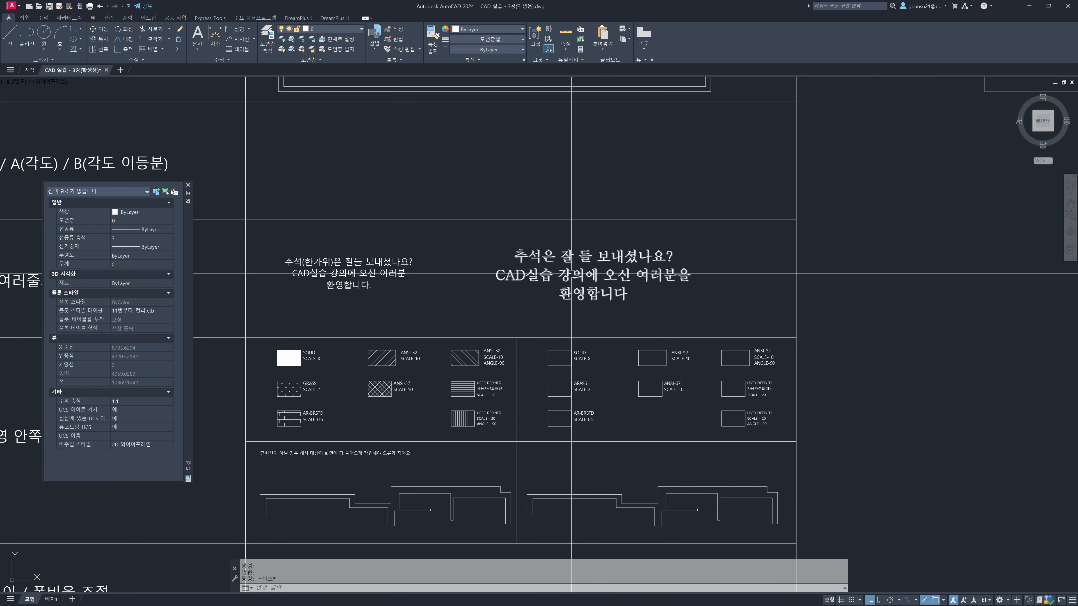
{"action": "left_click", "coordinate": [597, 297]}
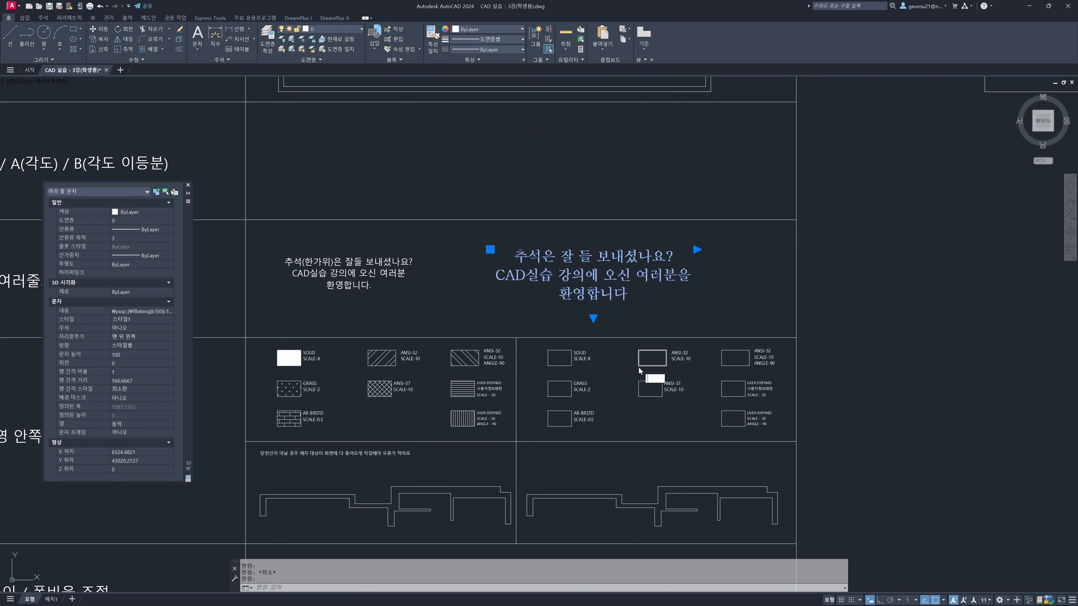
{"action": "type", "text": "X"}
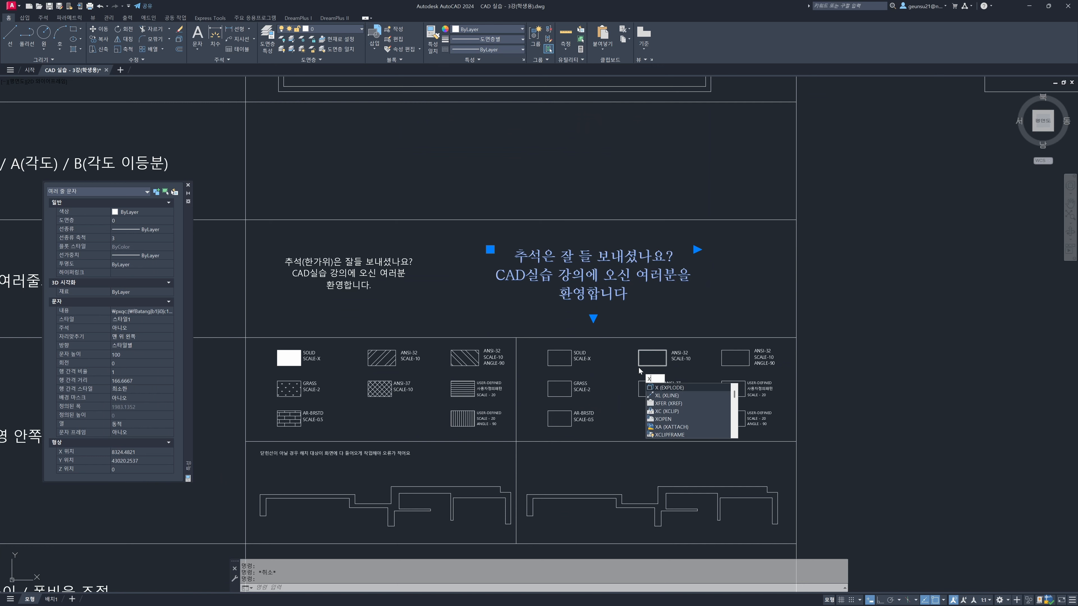
{"action": "key", "text": "Return"}
Select each of the three lines of the exploded paragraph to check how they are divided into objects
{"action": "left_click", "coordinate": [592, 293]}
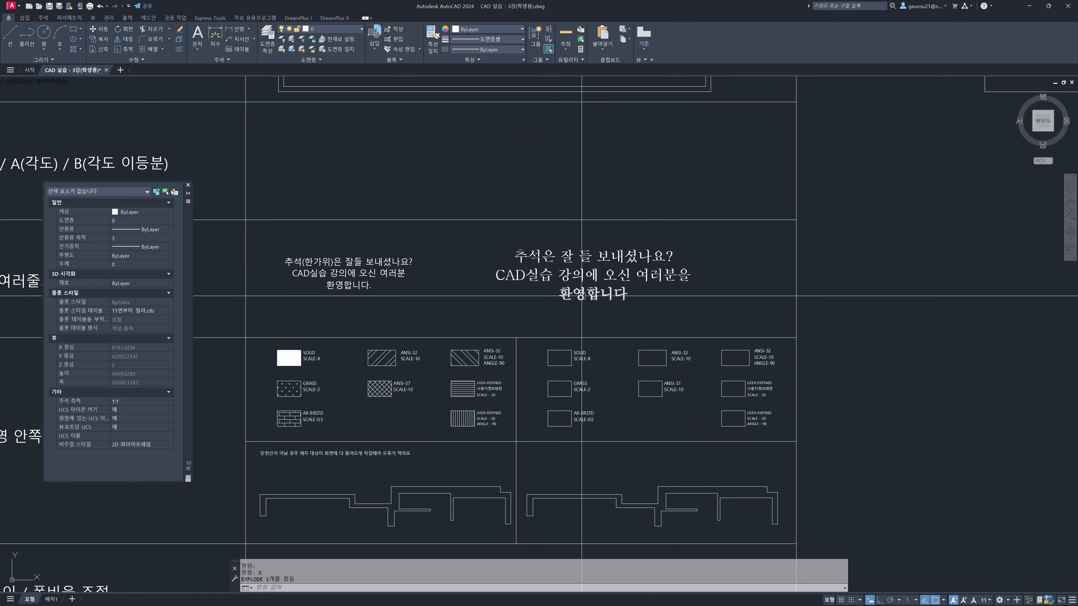
{"action": "left_click", "coordinate": [586, 276]}
{"action": "left_click", "coordinate": [573, 257]}
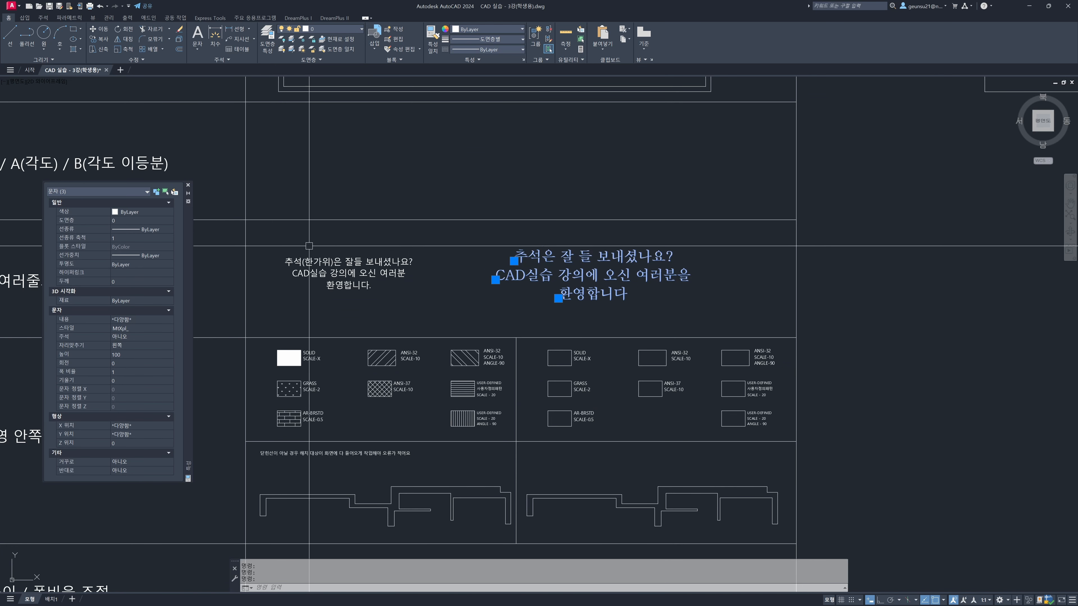
Reselect the exploded text's lines one at a time to check that each is a separate object, and clear the selection
{"action": "key", "text": "Escape"}
{"action": "left_click", "coordinate": [568, 278]}
{"action": "left_click", "coordinate": [570, 257]}
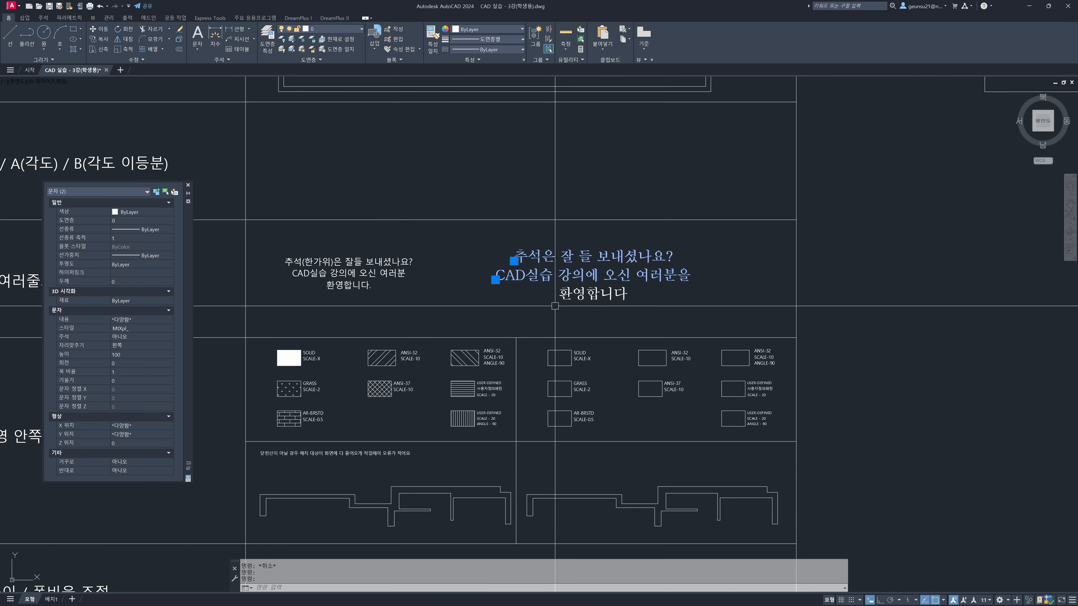
{"action": "left_click", "coordinate": [563, 295]}
{"action": "key", "text": "Escape"}
{"action": "key", "text": "Escape"}
Examine the Hatch row's sample patterns with their scale and angle labels, and the matching empty practice boxes
{"action": "scroll", "coordinate": [368, 316], "scroll_direction": "down", "scroll_amount": 3}
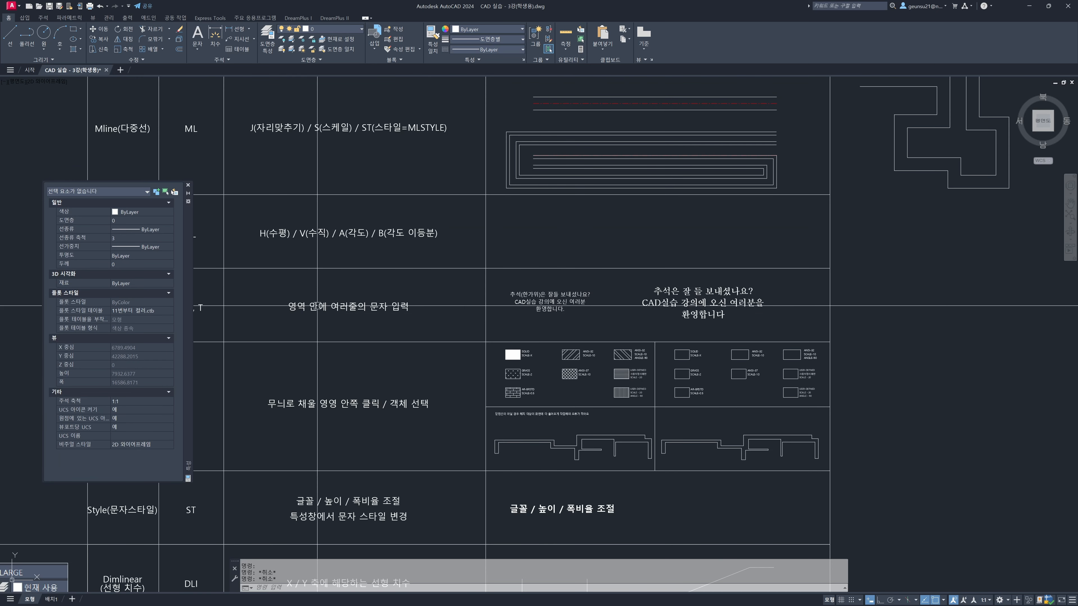
{"action": "mouse_move", "coordinate": [368, 316]}
{"action": "middle_mouse_down"}
{"action": "mouse_move", "coordinate": [416, 292]}
{"action": "mouse_move", "coordinate": [471, 198]}
{"action": "middle_mouse_up"}
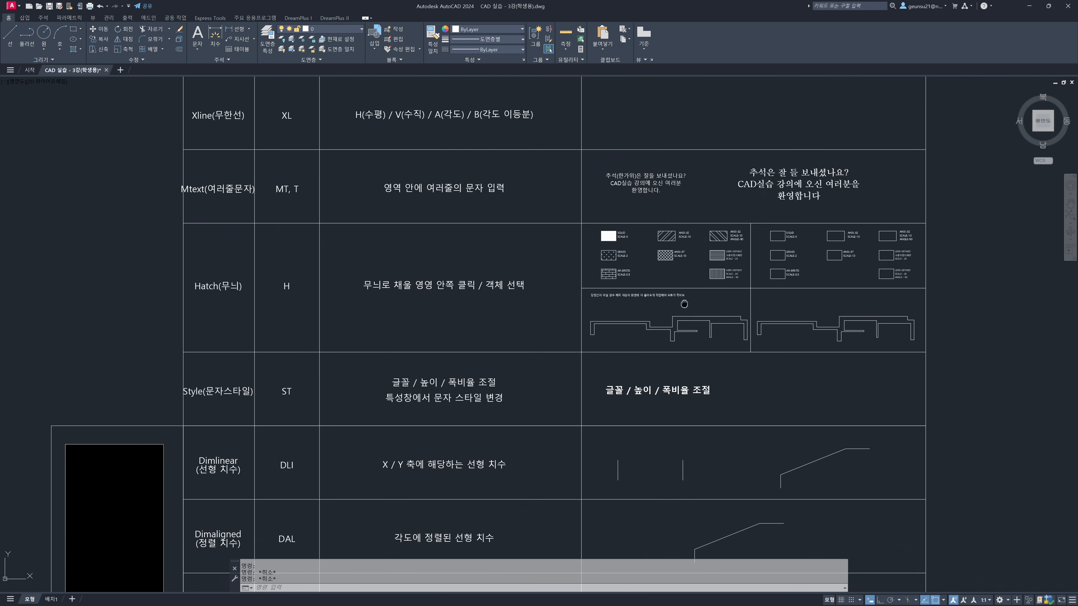
{"action": "middle_click_drag", "start_coordinate": [692, 305], "coordinate": [658, 297]}
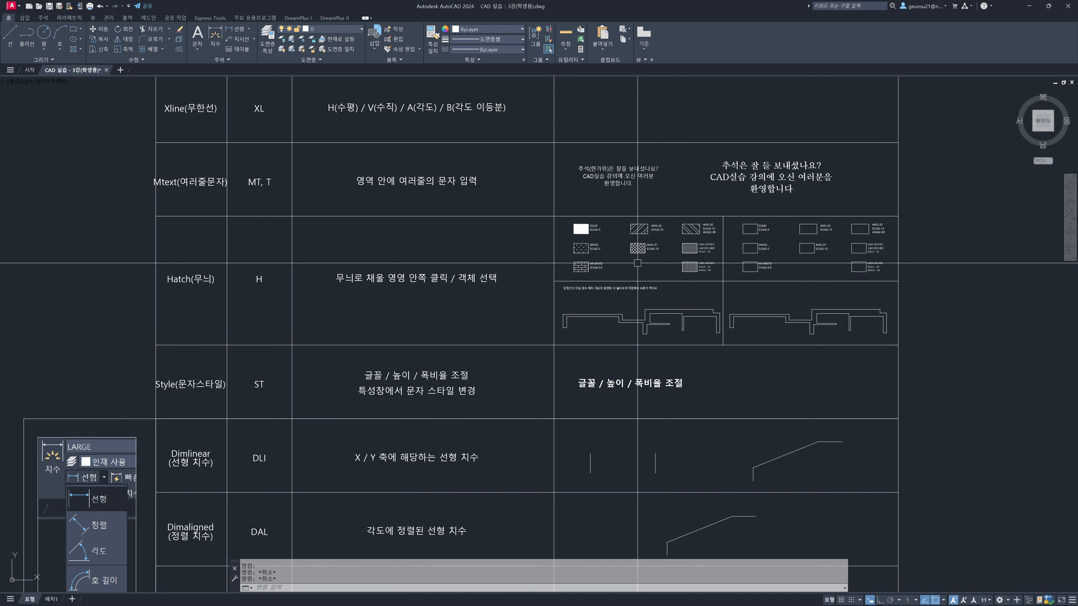
{"action": "scroll", "coordinate": [571, 271], "scroll_direction": "up", "scroll_amount": 3}
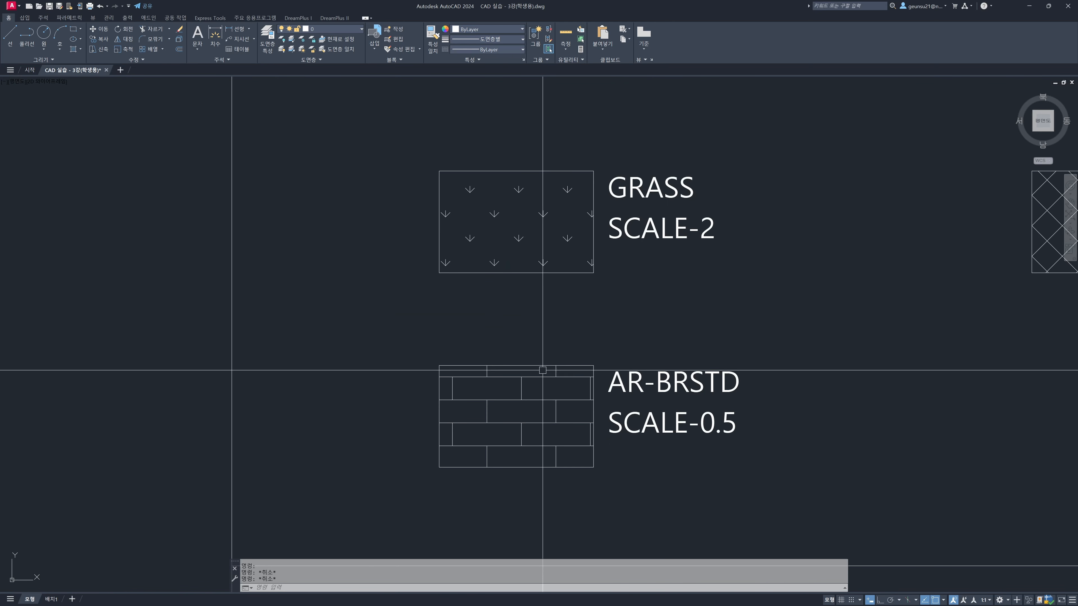
{"action": "scroll", "coordinate": [525, 373], "scroll_direction": "down", "scroll_amount": 3}
{"action": "middle_click_drag", "start_coordinate": [767, 248], "coordinate": [663, 264]}
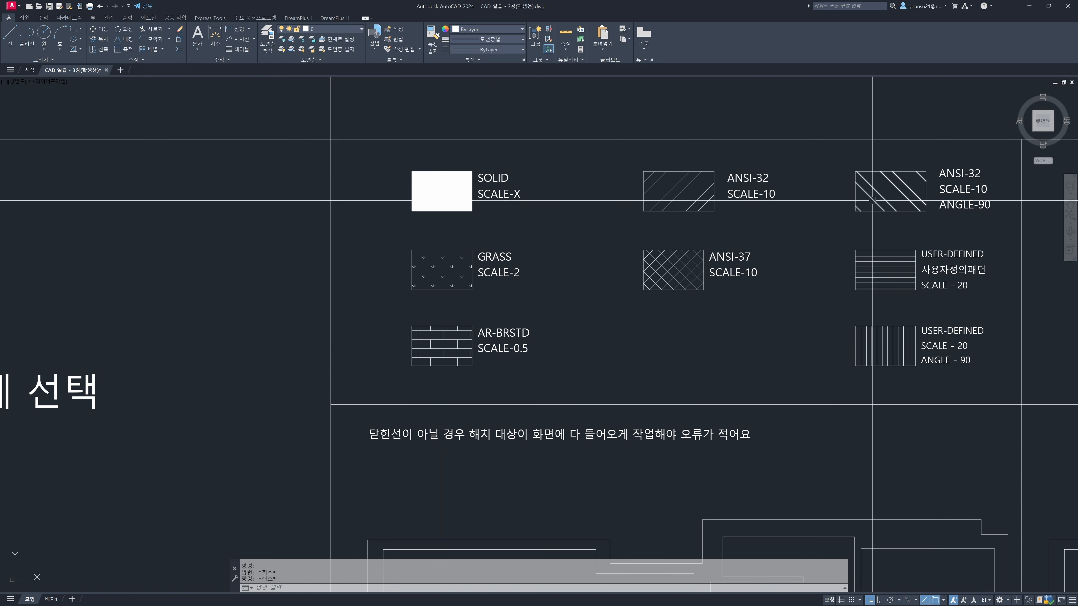
{"action": "scroll", "coordinate": [874, 198], "scroll_direction": "down", "scroll_amount": 4}
{"action": "middle_click_drag", "start_coordinate": [774, 256], "coordinate": [826, 270]}
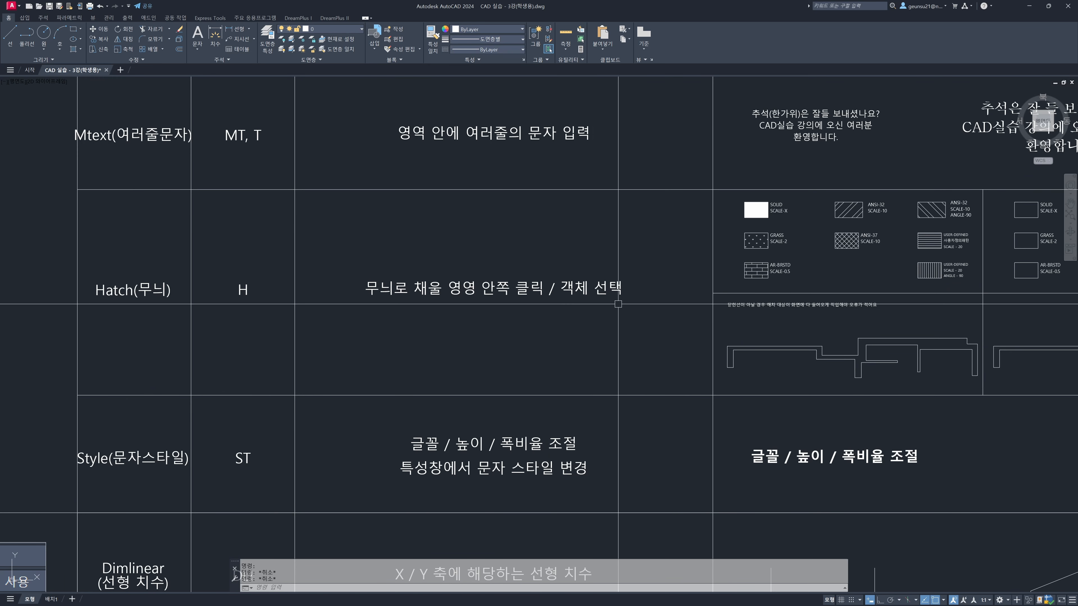
{"action": "middle_click_drag", "start_coordinate": [617, 304], "coordinate": [462, 310]}
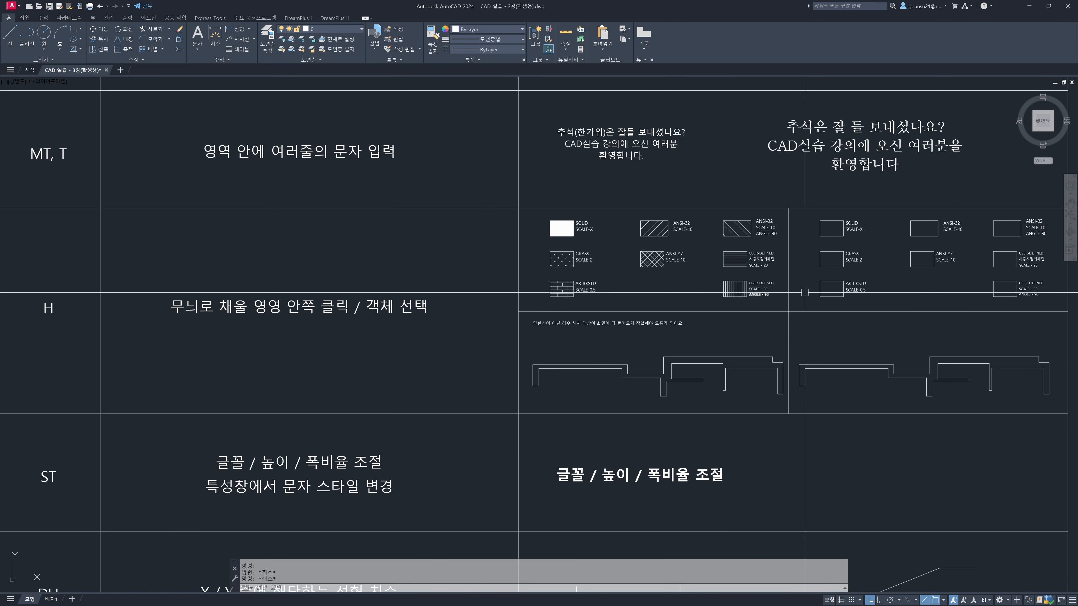
{"action": "mouse_move", "coordinate": [915, 285]}
{"action": "middle_mouse_down"}
{"action": "mouse_move", "coordinate": [685, 300]}
{"action": "mouse_move", "coordinate": [592, 258]}
{"action": "middle_mouse_up"}
{"action": "scroll", "coordinate": [520, 284], "scroll_direction": "up", "scroll_amount": 2}
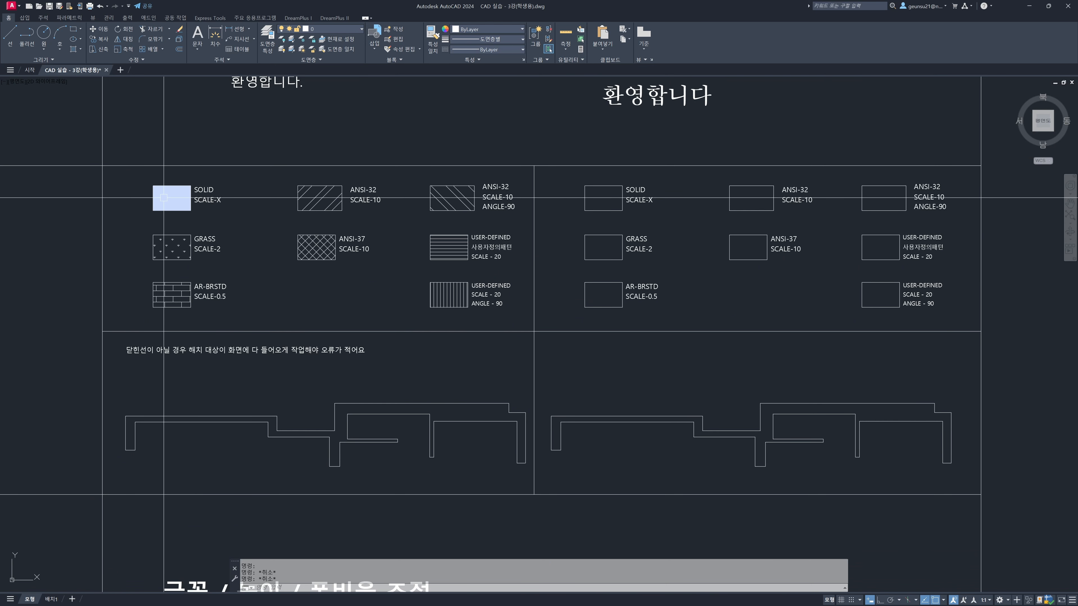
{"action": "key", "text": "Escape"}
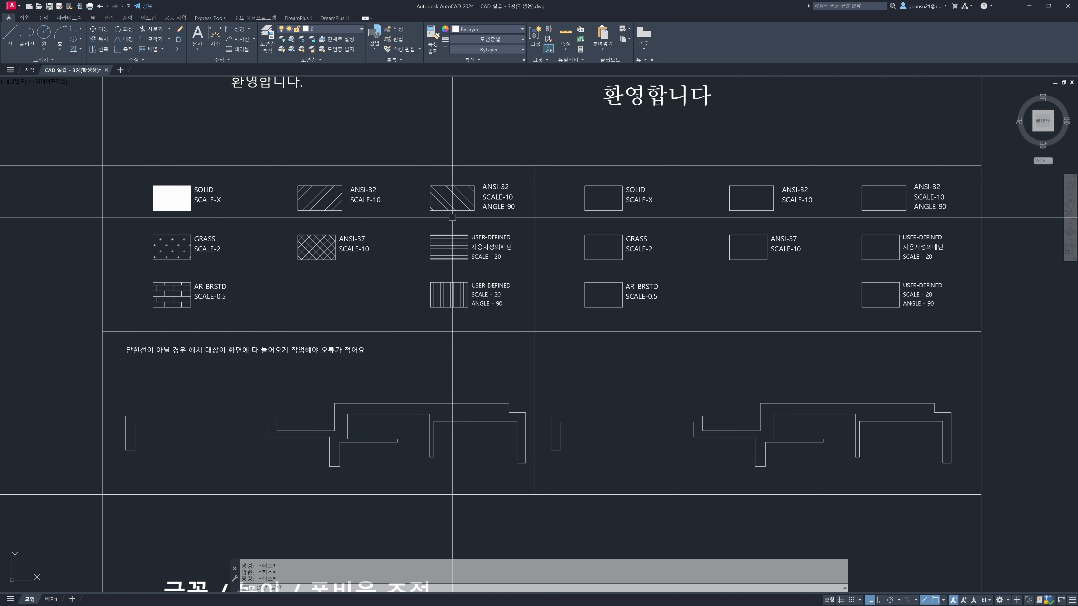
{"action": "middle_click_drag", "start_coordinate": [568, 238], "coordinate": [526, 223]}
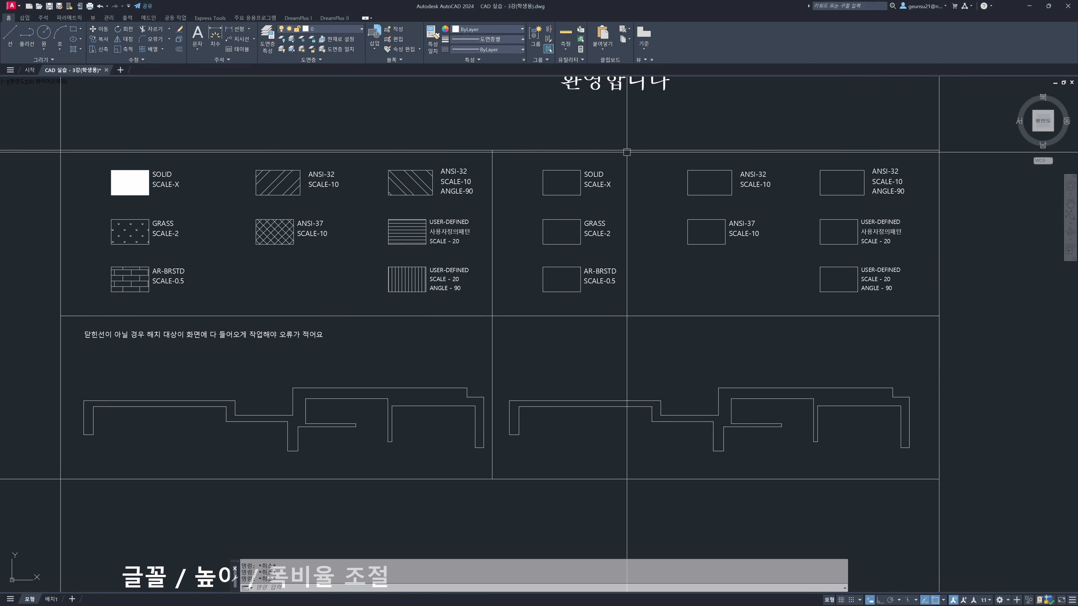
{"action": "middle_click_drag", "start_coordinate": [537, 195], "coordinate": [527, 198]}
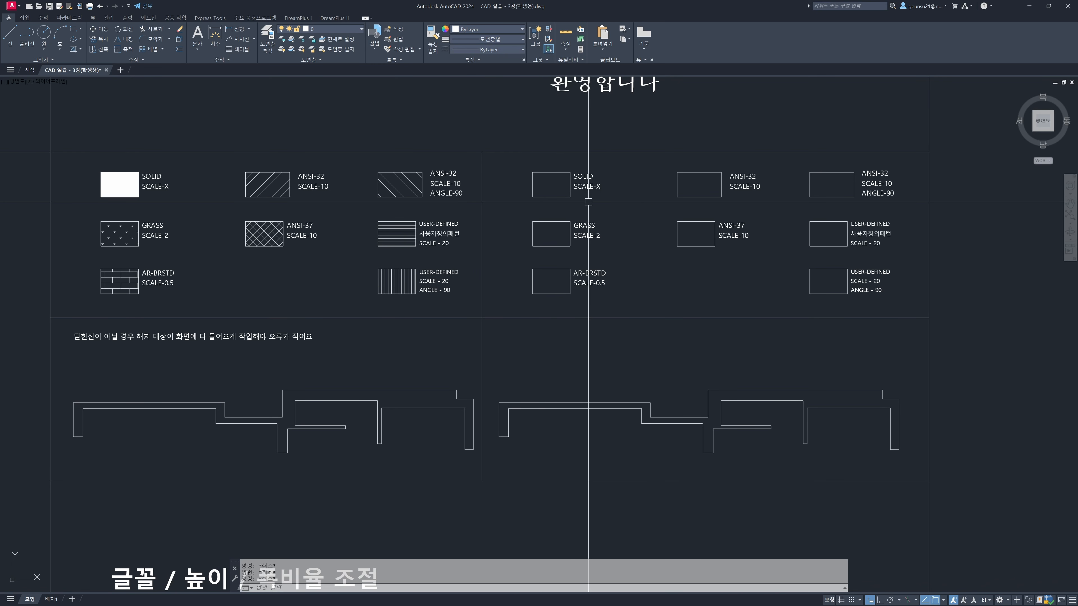
Start a Hatch and try both boundary methods, object selection and internal points, ending on internal point picking
{"action": "type", "text": "h"}
{"action": "key", "text": "Return"}
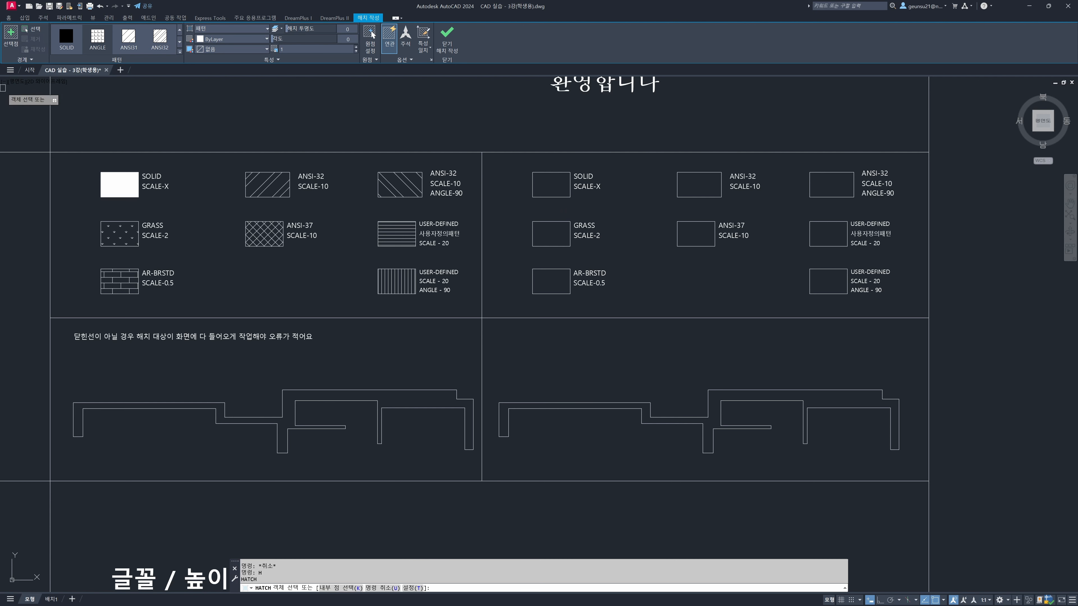
{"action": "left_click", "coordinate": [12, 36]}
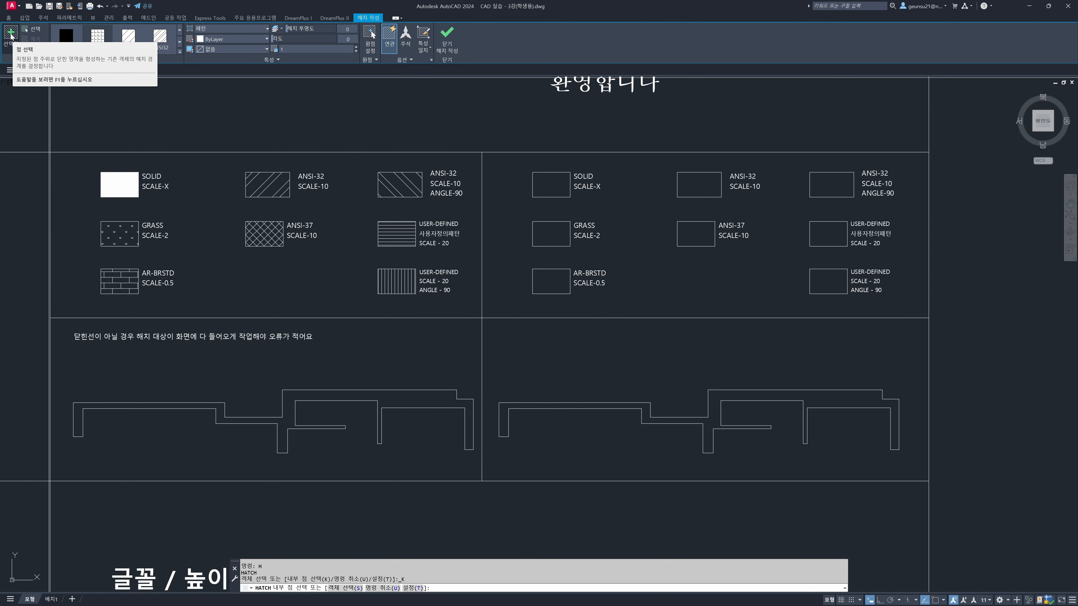
{"action": "left_click", "coordinate": [348, 590]}
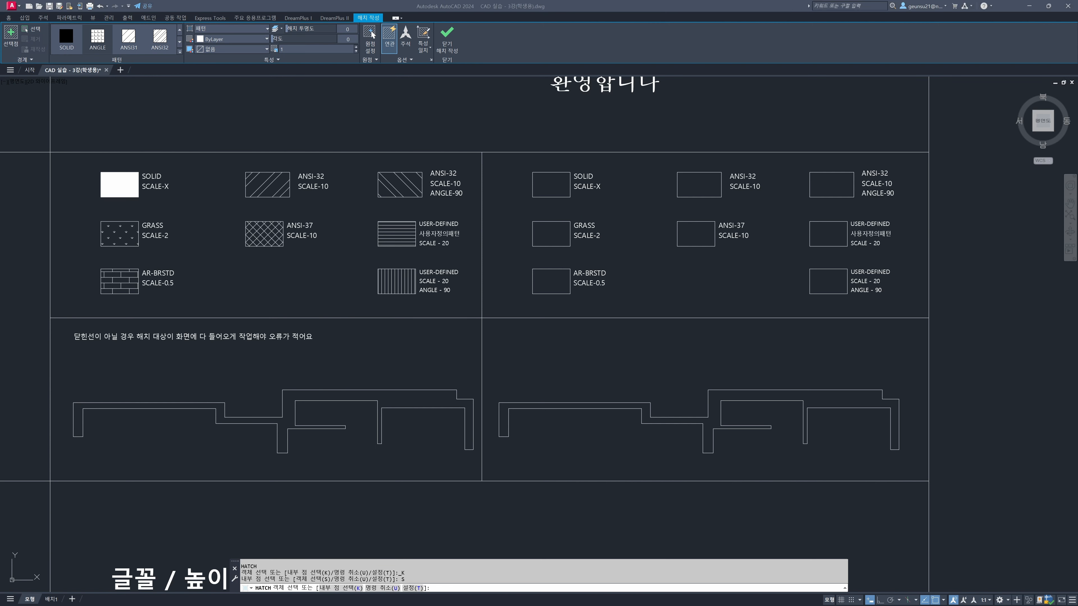
{"action": "left_click", "coordinate": [346, 589]}
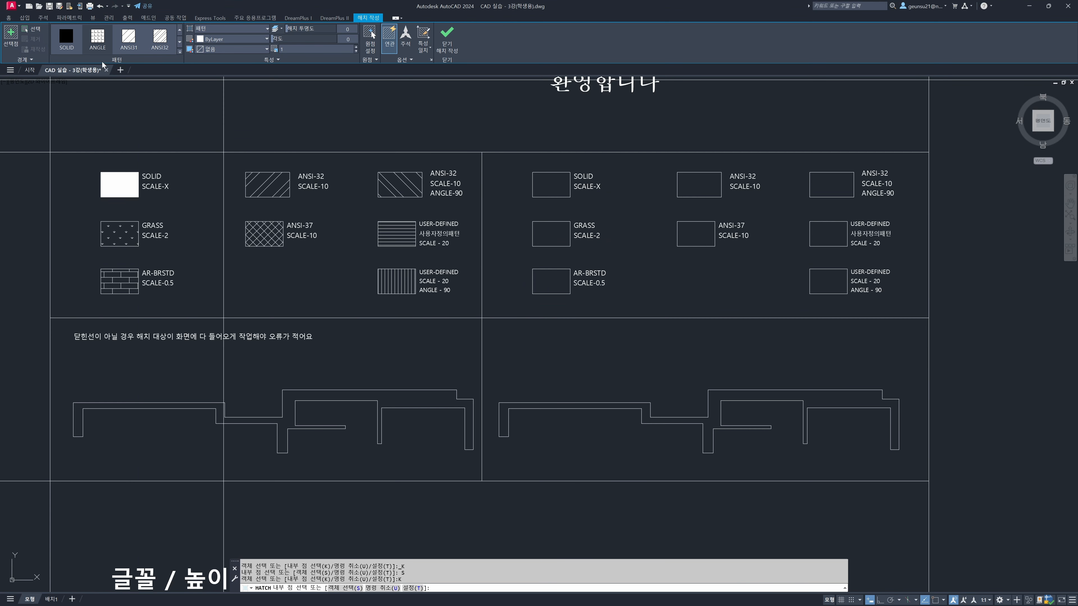
Fill the empty practice box labelled SOLID with the SOLID pattern, select the finished hatch to check it and deselect it
{"action": "left_click", "coordinate": [69, 43]}
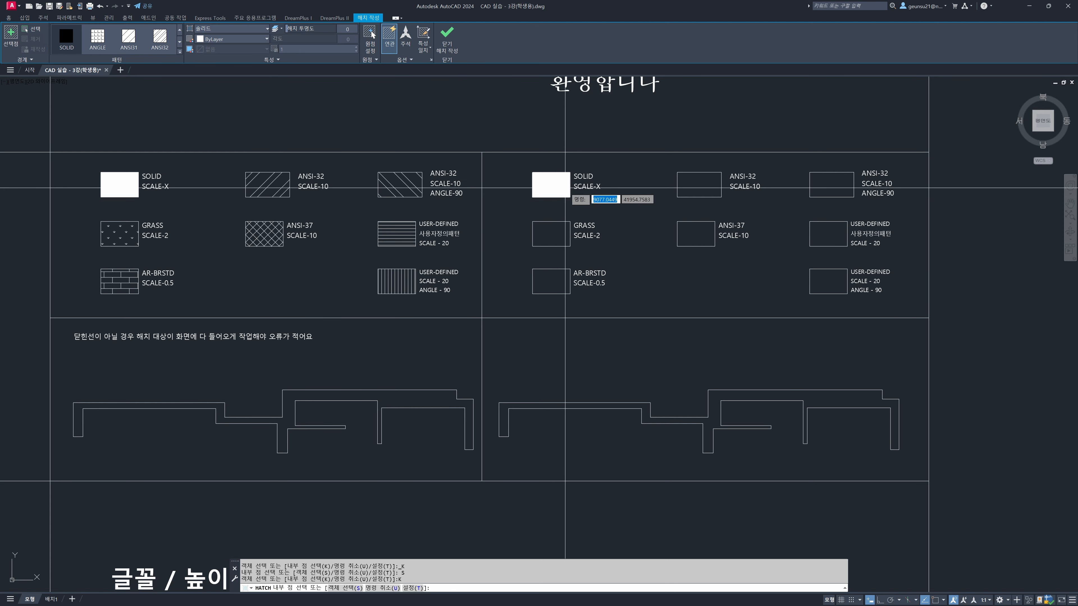
{"action": "left_click", "coordinate": [553, 191]}
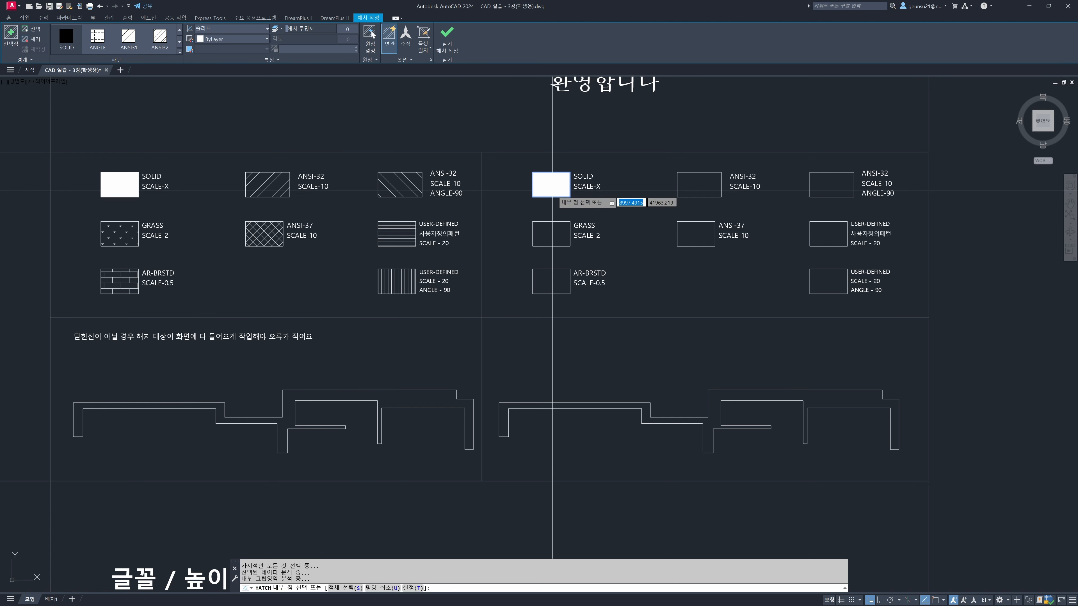
{"action": "key", "text": "Return"}
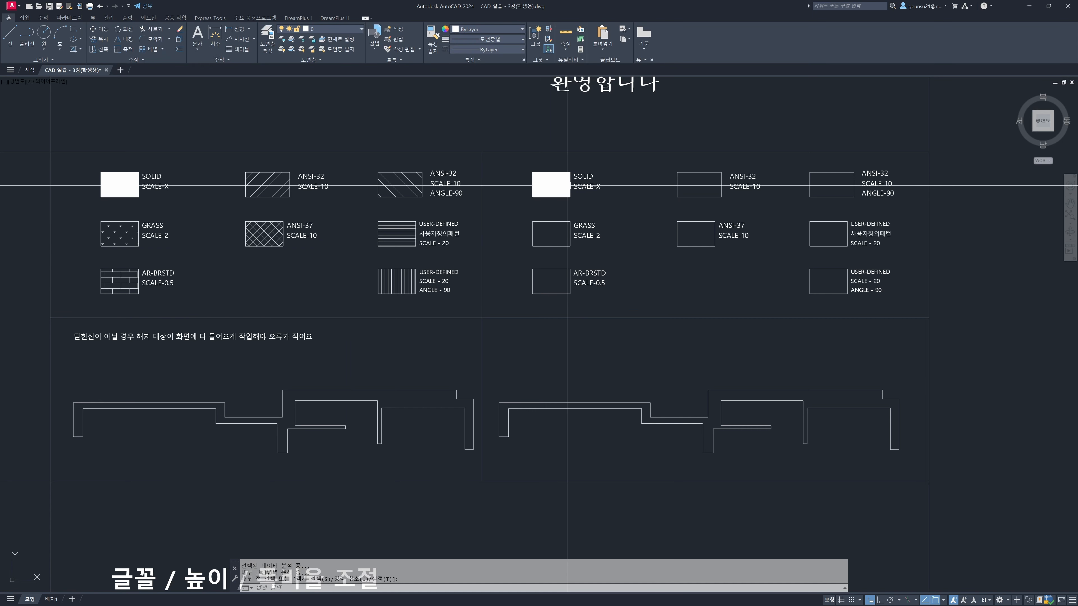
{"action": "left_click", "coordinate": [564, 187]}
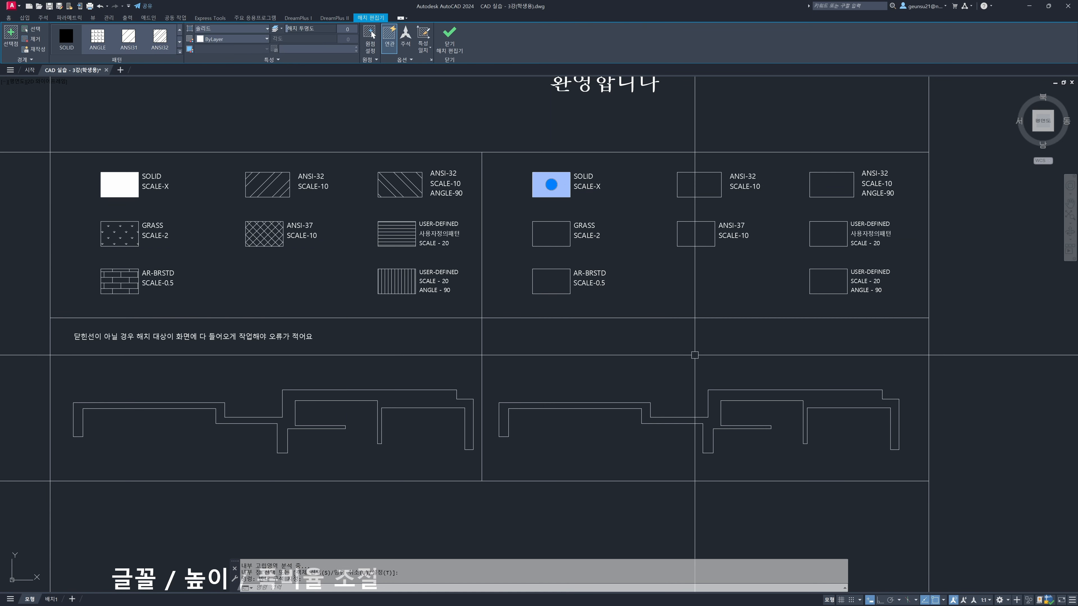
{"action": "key", "text": "Escape"}
{"action": "key", "text": "Escape"}
{"action": "key", "text": "Escape"}
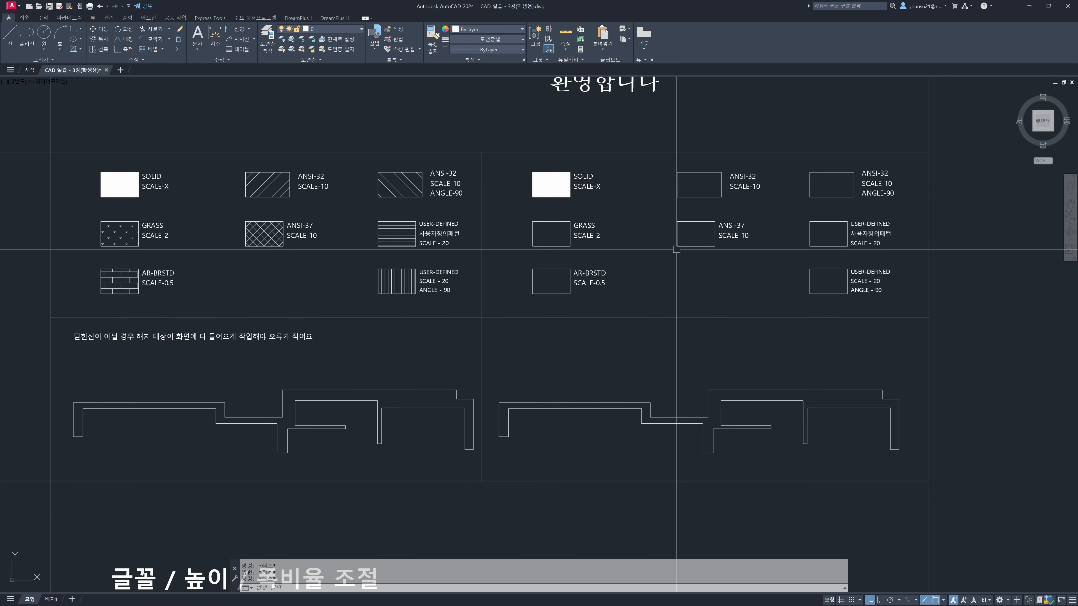
Hatch the empty practice box labelled ANSI-32 SCALE-10 with the ANSI32 pattern at scale 10
{"action": "middle_click_drag", "start_coordinate": [677, 250], "coordinate": [650, 263]}
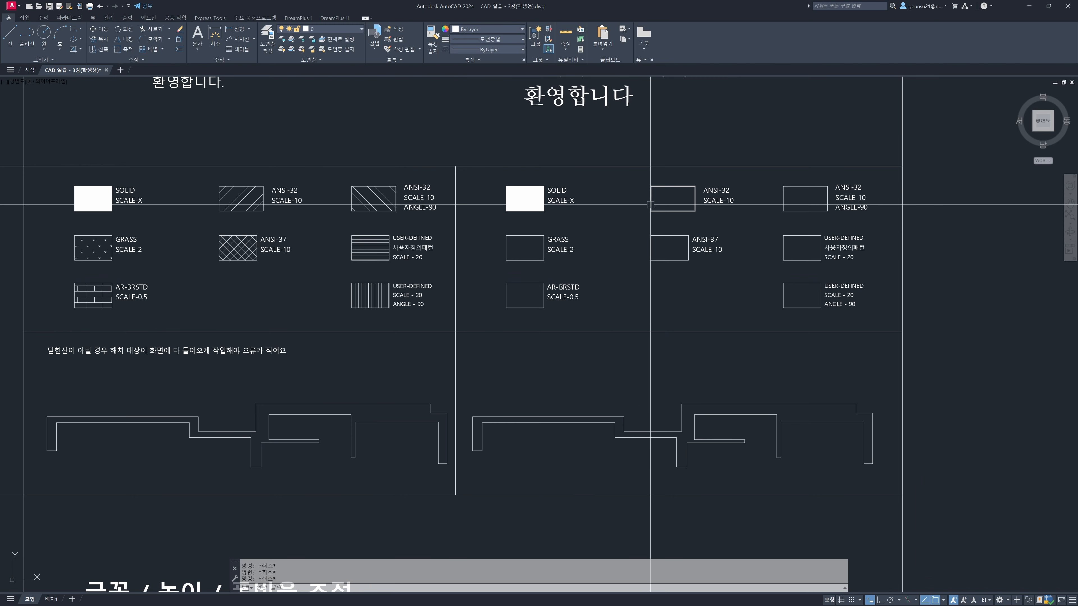
{"action": "middle_click_drag", "start_coordinate": [650, 205], "coordinate": [646, 206]}
{"action": "left_click", "coordinate": [717, 205]}
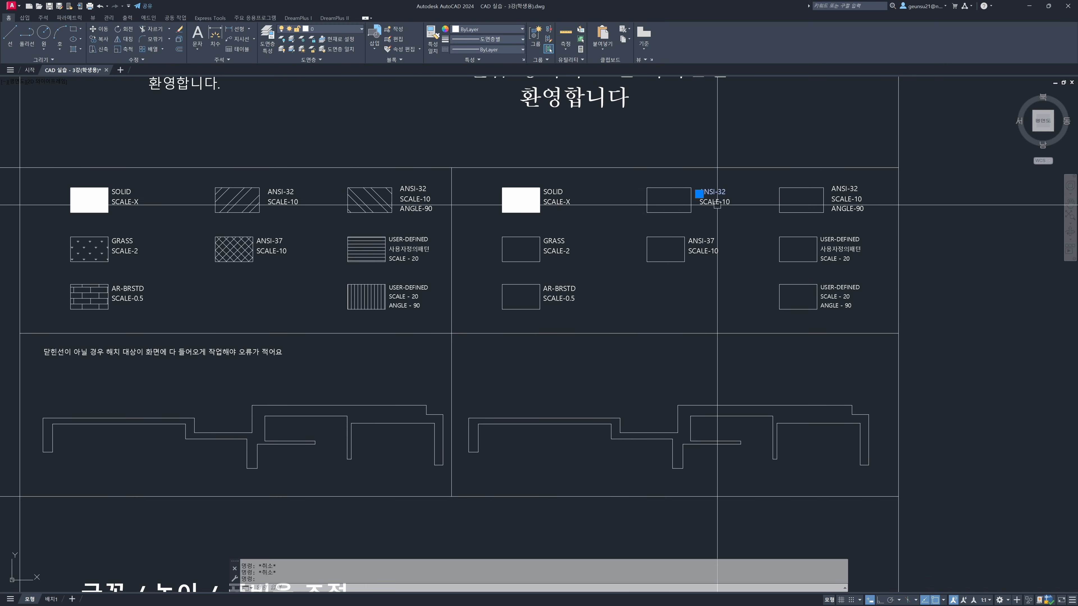
{"action": "key", "text": "Escape"}
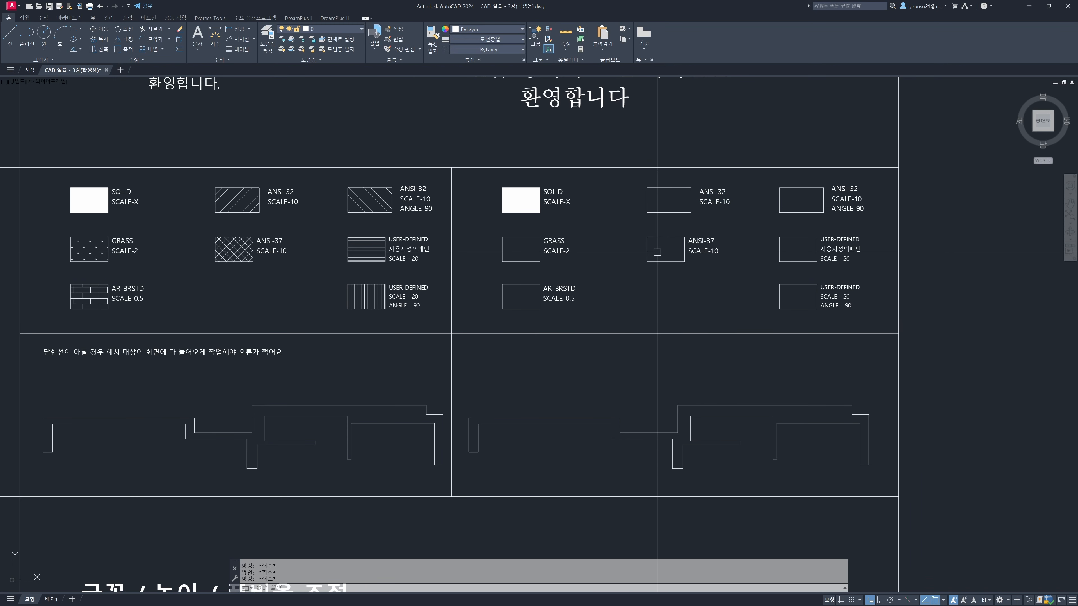
{"action": "key", "text": "Return"}
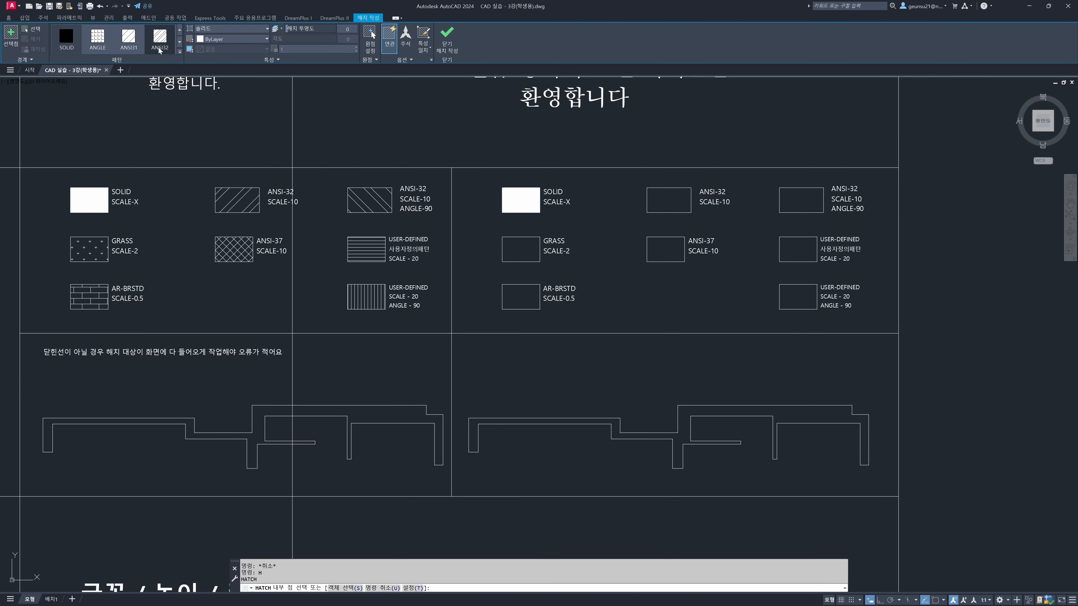
{"action": "left_click", "coordinate": [179, 52]}
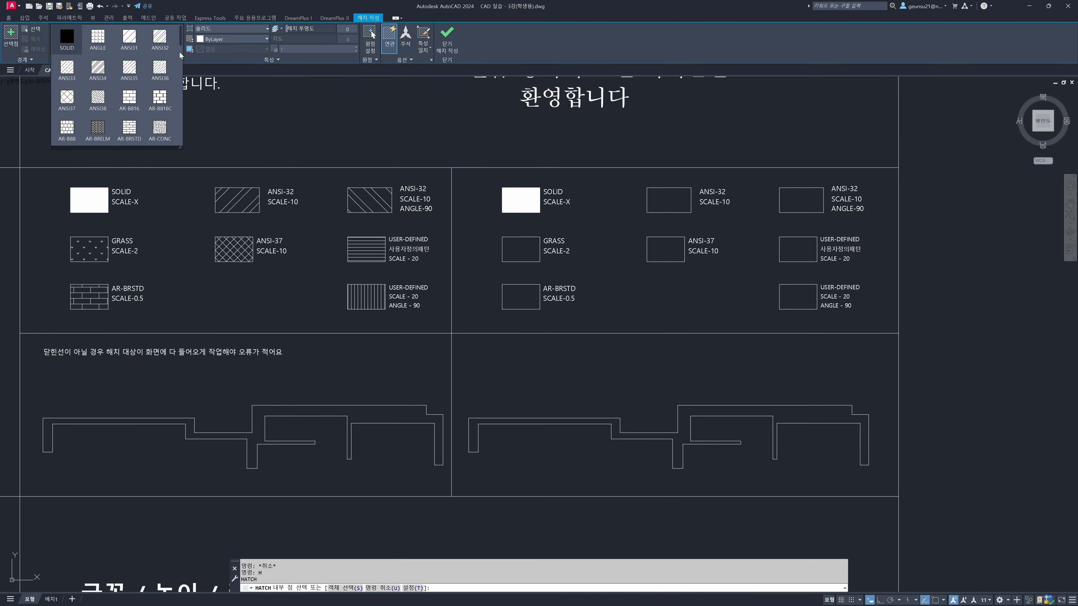
{"action": "mouse_move", "coordinate": [181, 39]}
{"action": "left_mouse_down"}
{"action": "mouse_move", "coordinate": [175, 135]}
{"action": "mouse_move", "coordinate": [182, 36]}
{"action": "left_mouse_up"}
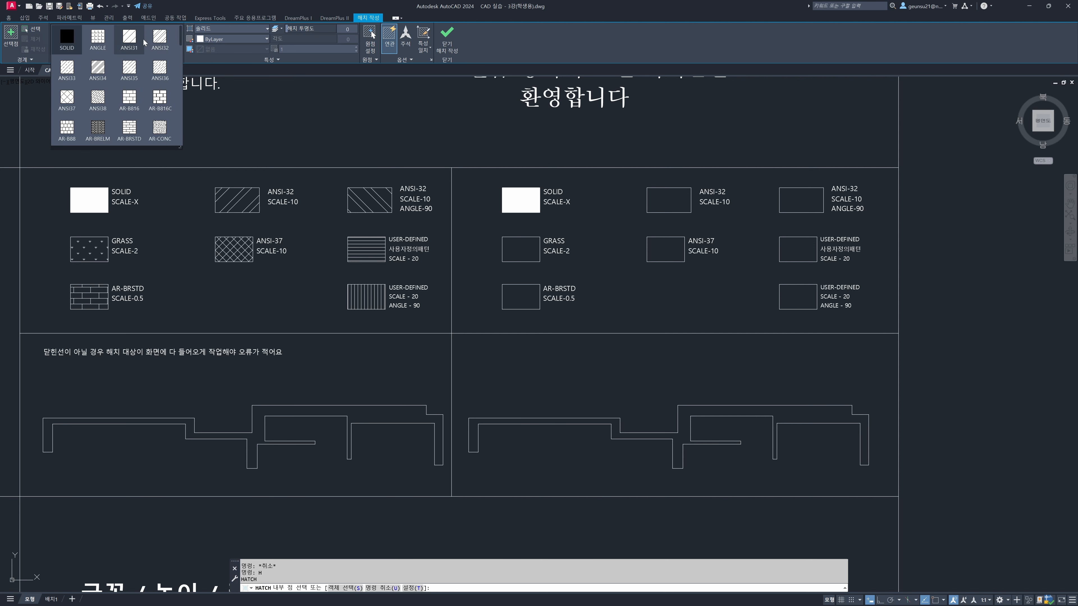
{"action": "left_click", "coordinate": [160, 38]}
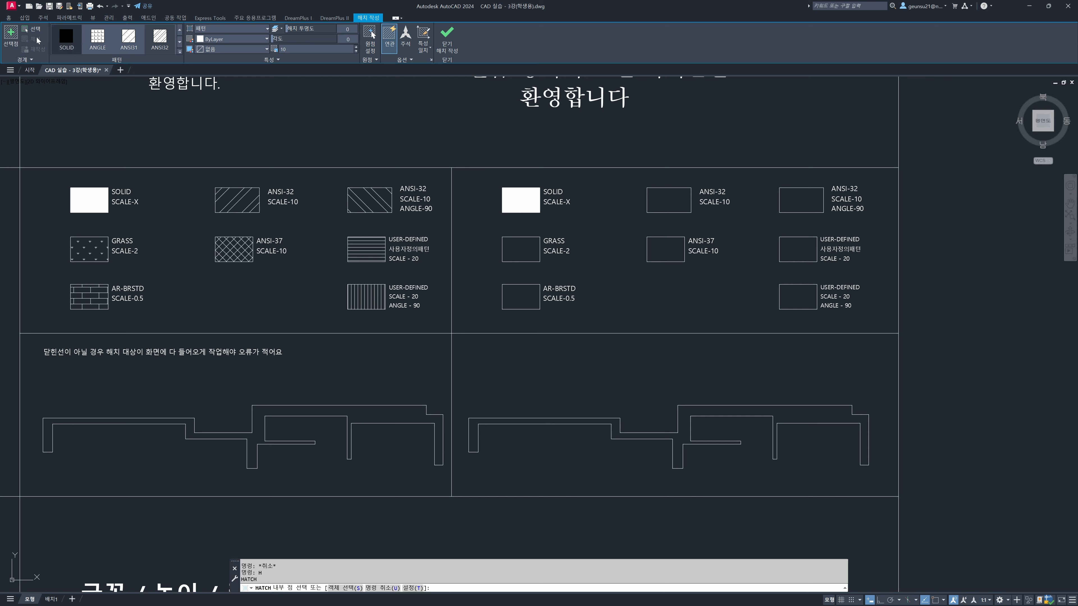
{"action": "left_click", "coordinate": [11, 37]}
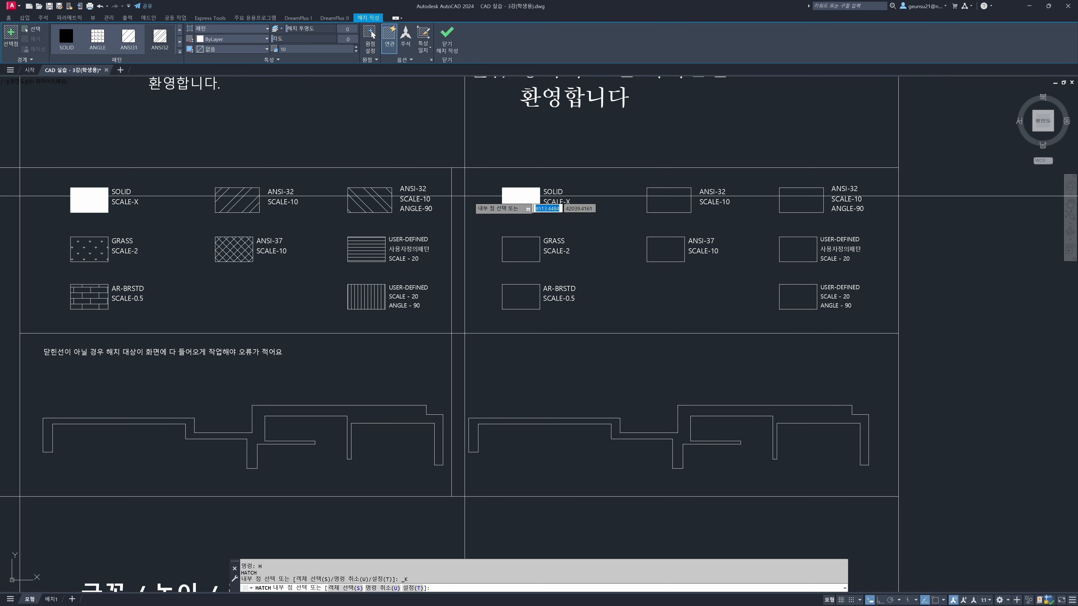
{"action": "left_click", "coordinate": [669, 202]}
{"action": "key", "text": "Return"}
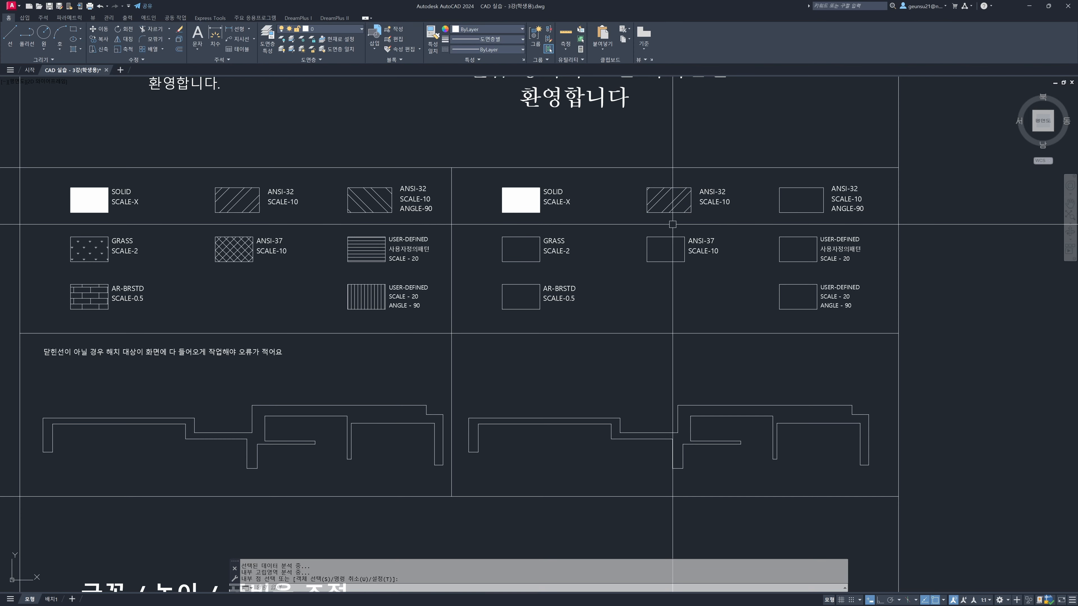
Select the sample ANSI-32 hatch to compare it with the new one, and clear the selection
{"action": "middle_click_drag", "start_coordinate": [697, 207], "coordinate": [690, 212]}
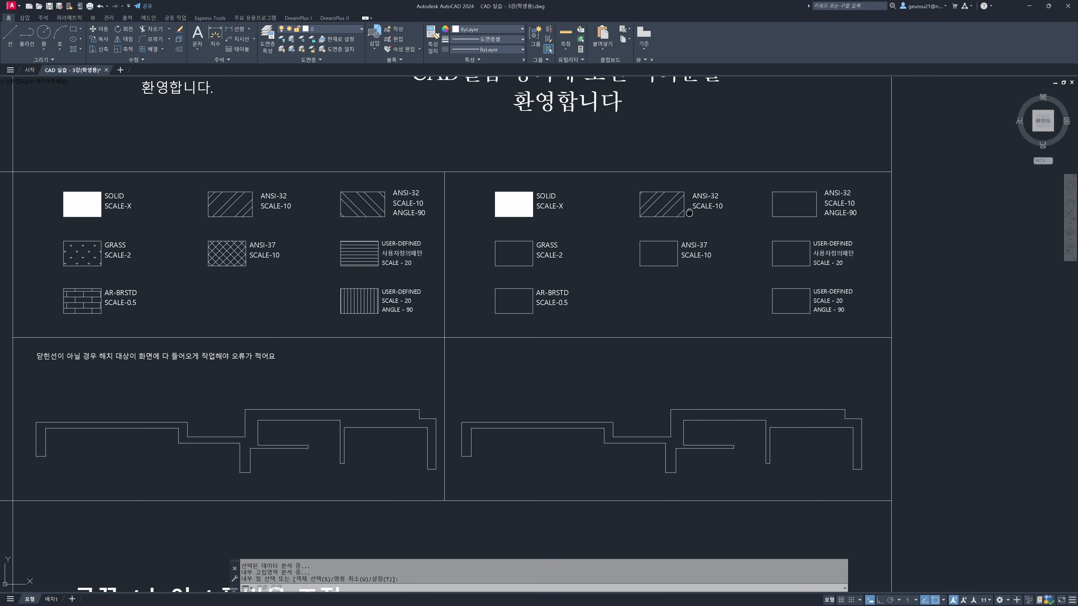
{"action": "left_click", "coordinate": [244, 195]}
{"action": "left_click", "coordinate": [677, 209]}
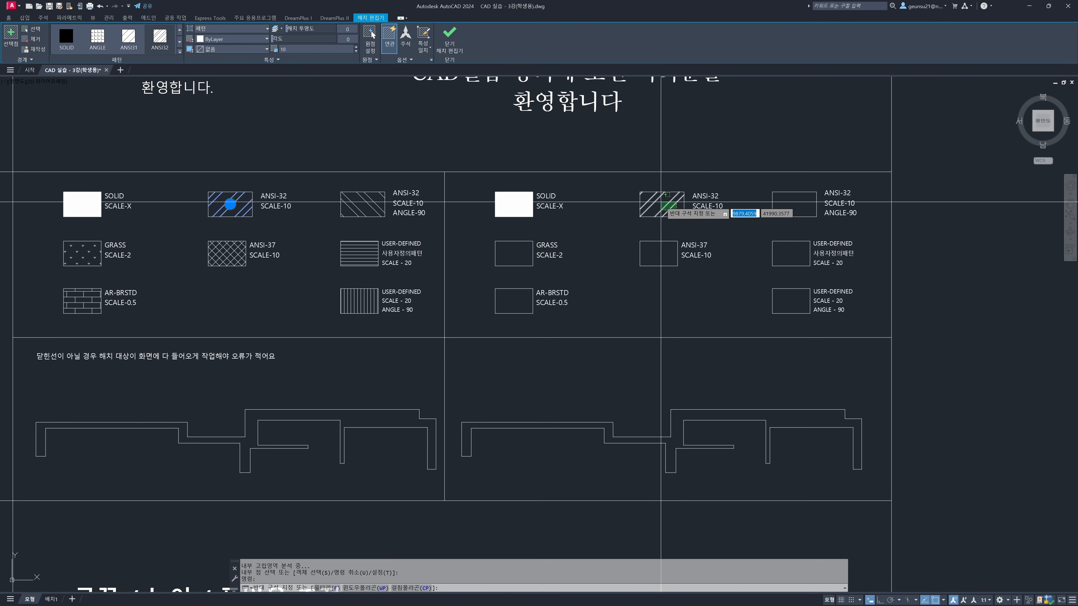
{"action": "key", "text": "Escape"}
{"action": "key", "text": "Escape"}
Hatch the empty practice box labelled ANSI-32 SCALE-10 ANGLE-90 with the ANSI32 pattern at scale 10 and angle 90
{"action": "middle_click_drag", "start_coordinate": [806, 212], "coordinate": [719, 227]}
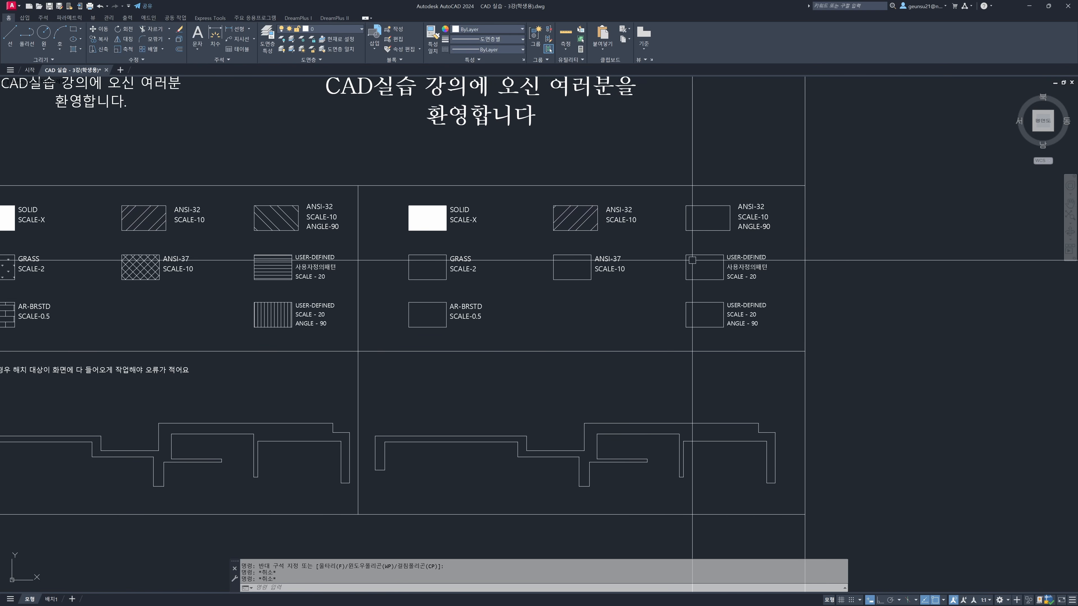
{"action": "type", "text": "h"}
{"action": "key", "text": "Return"}
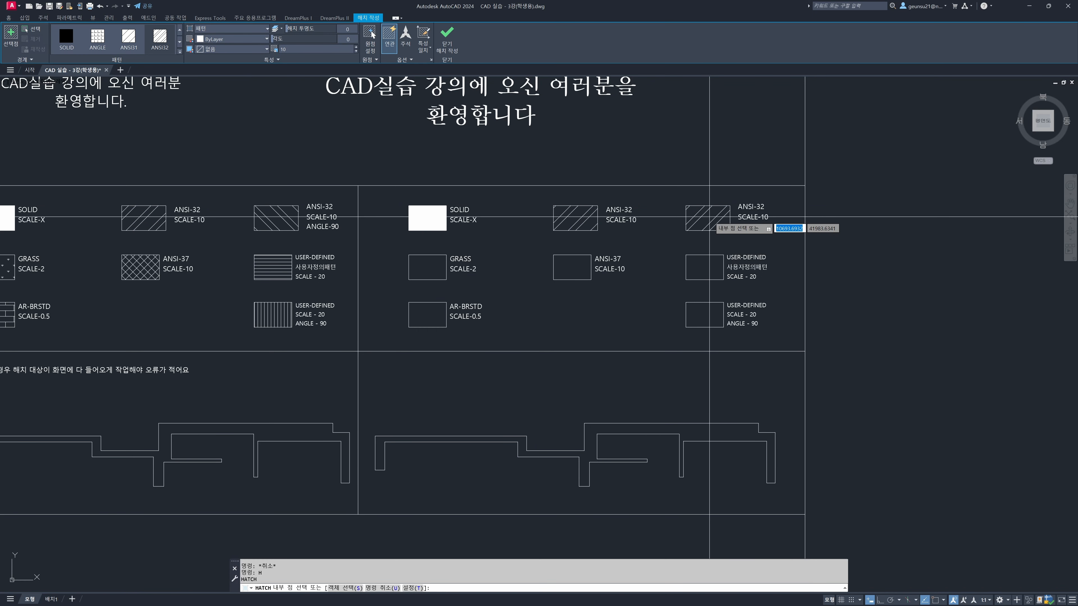
{"action": "left_click", "coordinate": [581, 274]}
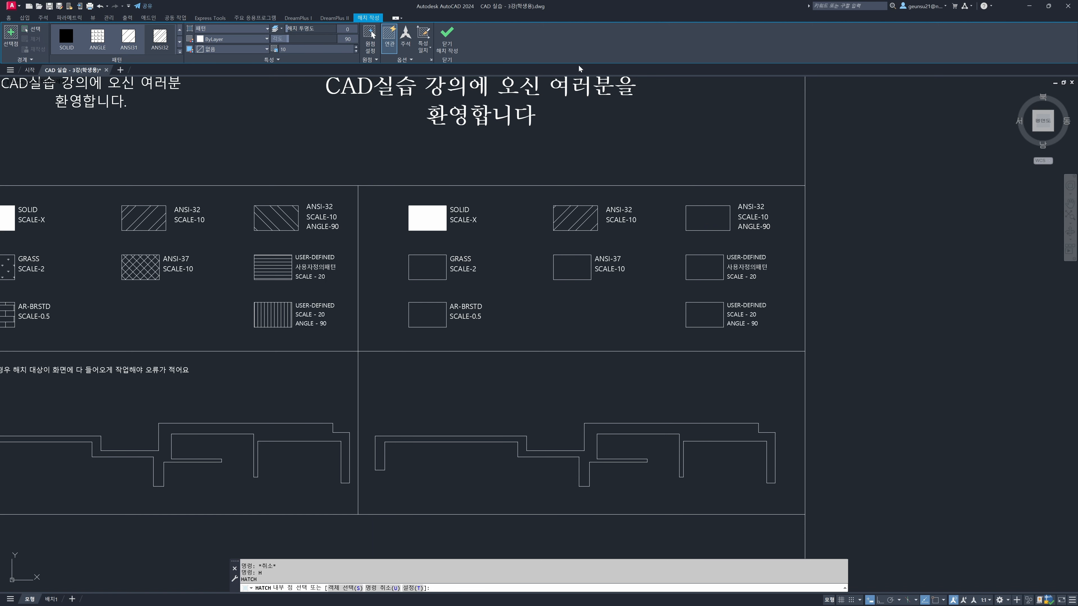
{"action": "left_click", "coordinate": [712, 213]}
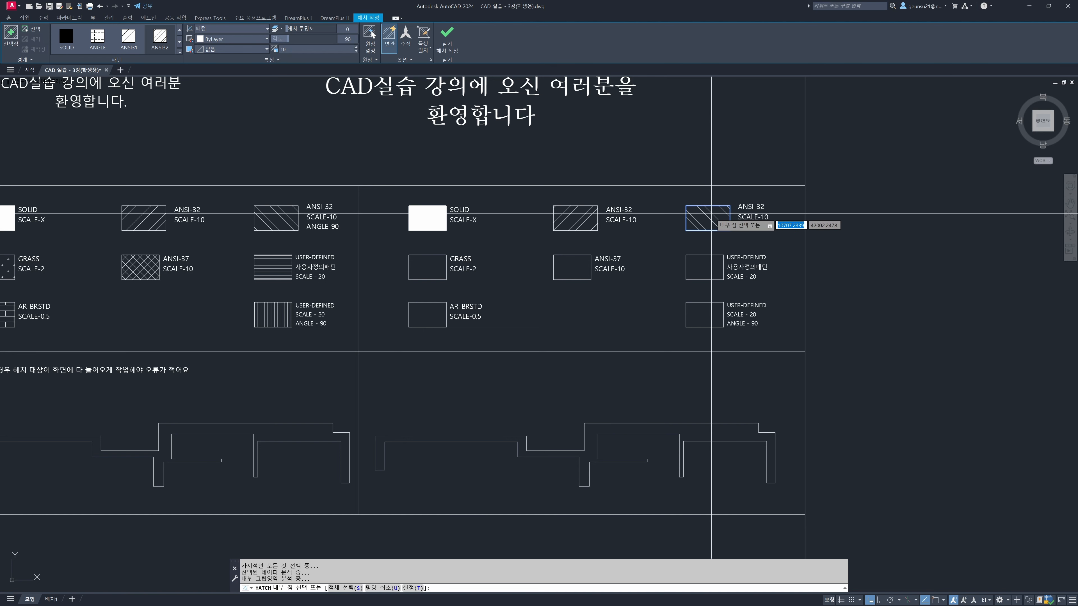
{"action": "key", "text": "Return"}
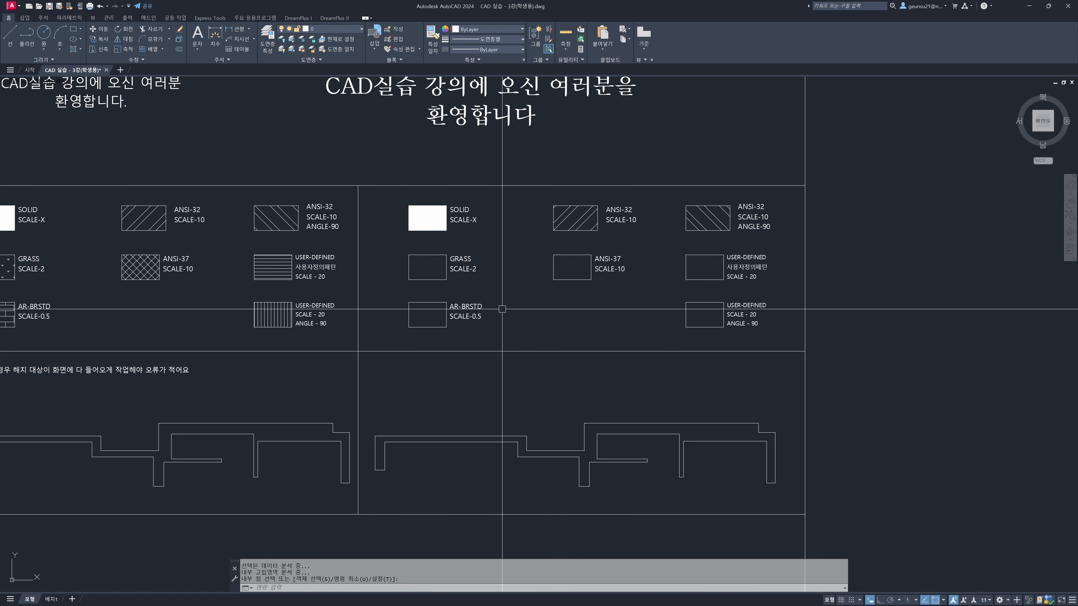
Start a hatch on the empty practice box labelled GRASS by selecting its outline as the boundary, using the GRASS pattern
{"action": "left_click", "coordinate": [436, 269]}
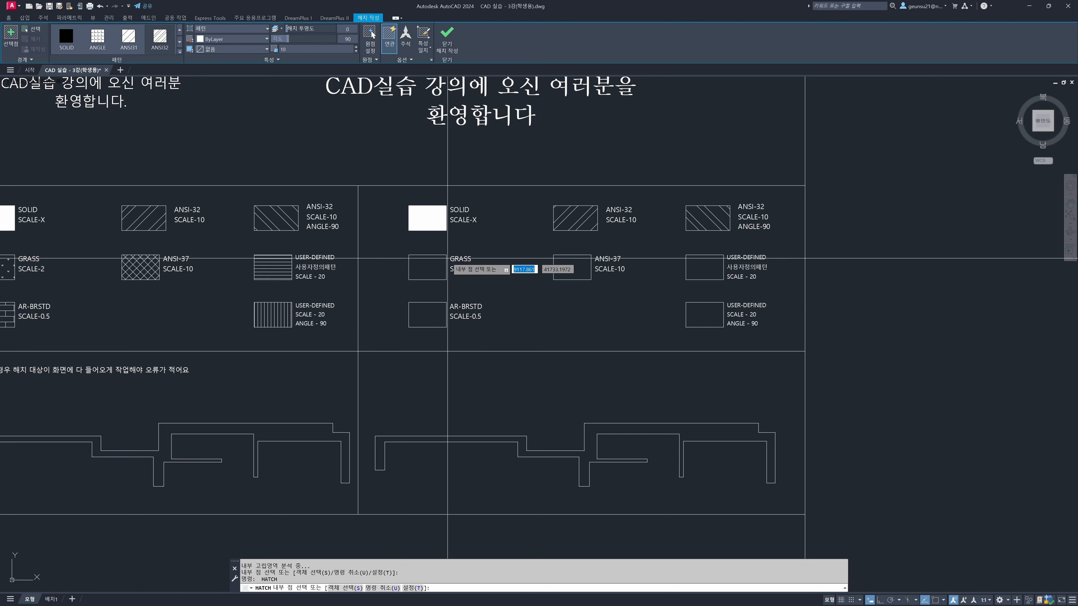
{"action": "left_click", "coordinate": [30, 30]}
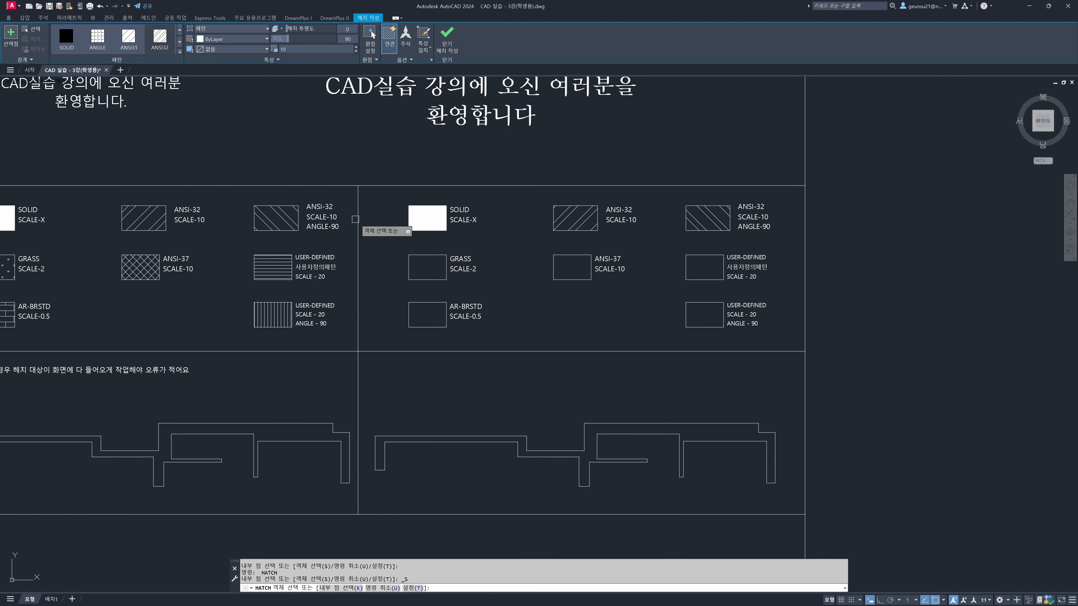
{"action": "left_click", "coordinate": [417, 254]}
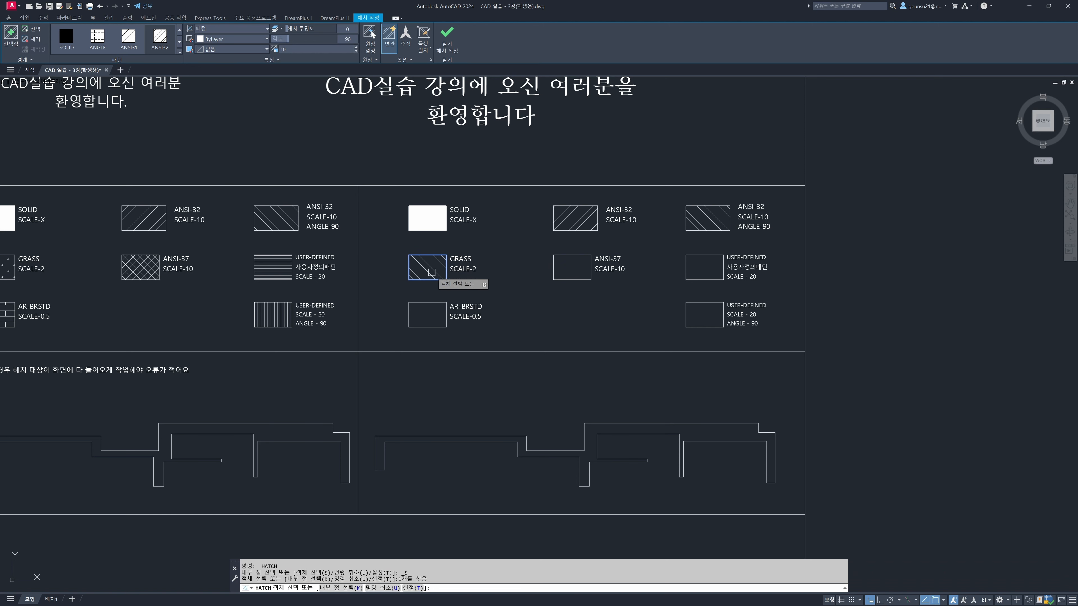
{"action": "left_click", "coordinate": [128, 53]}
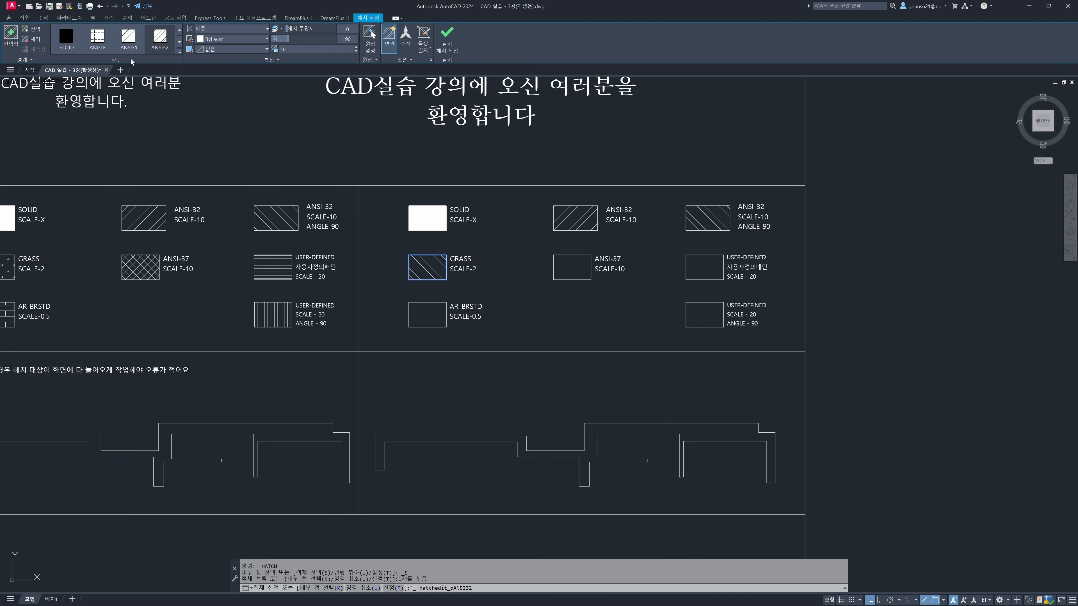
{"action": "left_click", "coordinate": [179, 52]}
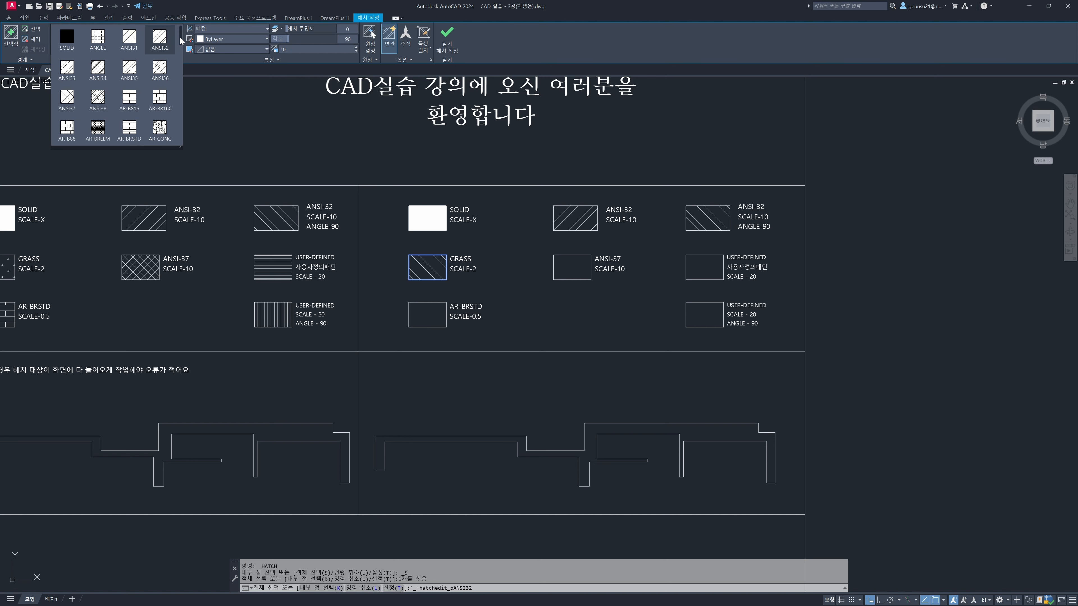
{"action": "left_click_drag", "start_coordinate": [181, 41], "coordinate": [176, 85]}
{"action": "left_click", "coordinate": [129, 85]}
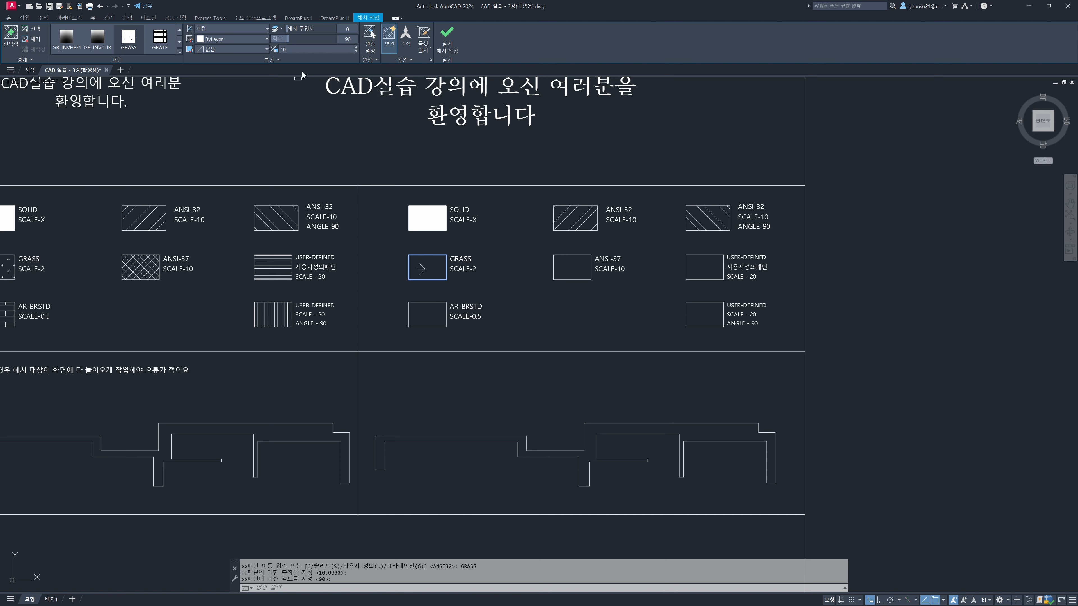
Set the GRASS hatch's angle to 0 and its scale to 2, and finish the hatch
{"action": "left_click", "coordinate": [347, 39]}
{"action": "key", "text": "Return"}
{"action": "type", "text": "2"}
{"action": "key", "text": "Return"}
{"action": "key", "text": "Return"}
Select the sample GRASS hatch and the new one in turn to compare them, clearing each selection
{"action": "middle_click_drag", "start_coordinate": [443, 271], "coordinate": [542, 255]}
{"action": "left_click", "coordinate": [103, 254]}
{"action": "key", "text": "Escape"}
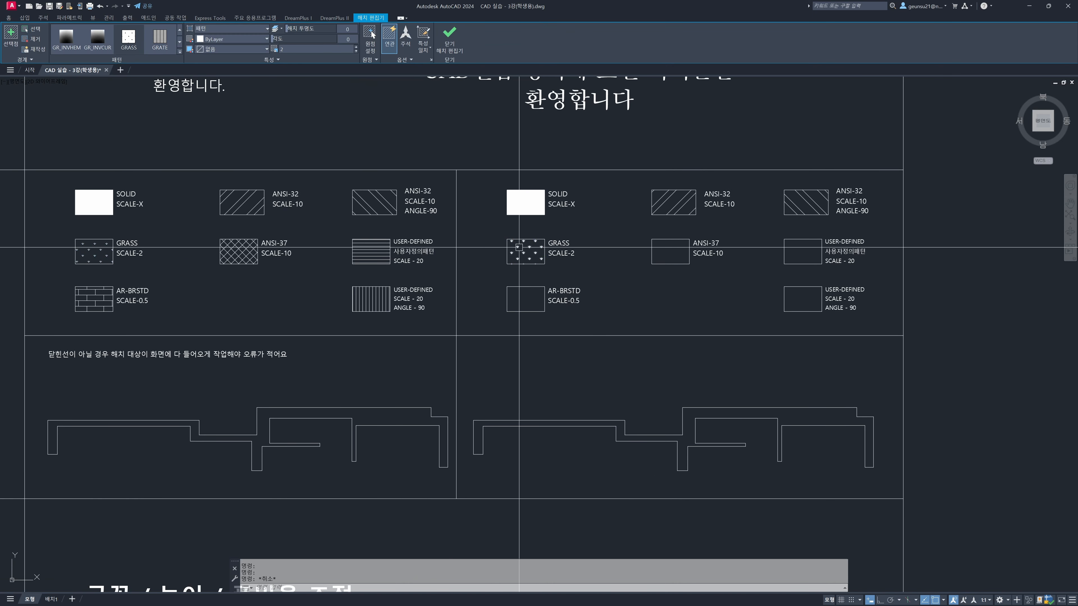
{"action": "left_click", "coordinate": [519, 247]}
{"action": "key", "text": "Escape"}
Hatch the empty practice box labelled ANSI-37 with the ANSI37 pattern at scale 10, picking an internal point
{"action": "middle_click_drag", "start_coordinate": [650, 267], "coordinate": [606, 246]}
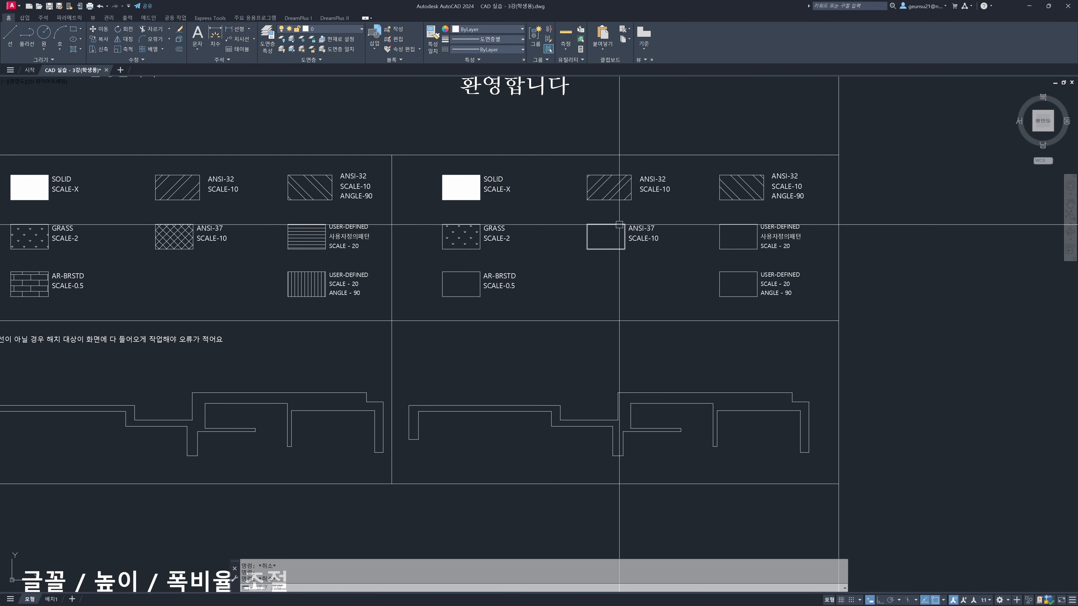
{"action": "key", "text": "Return"}
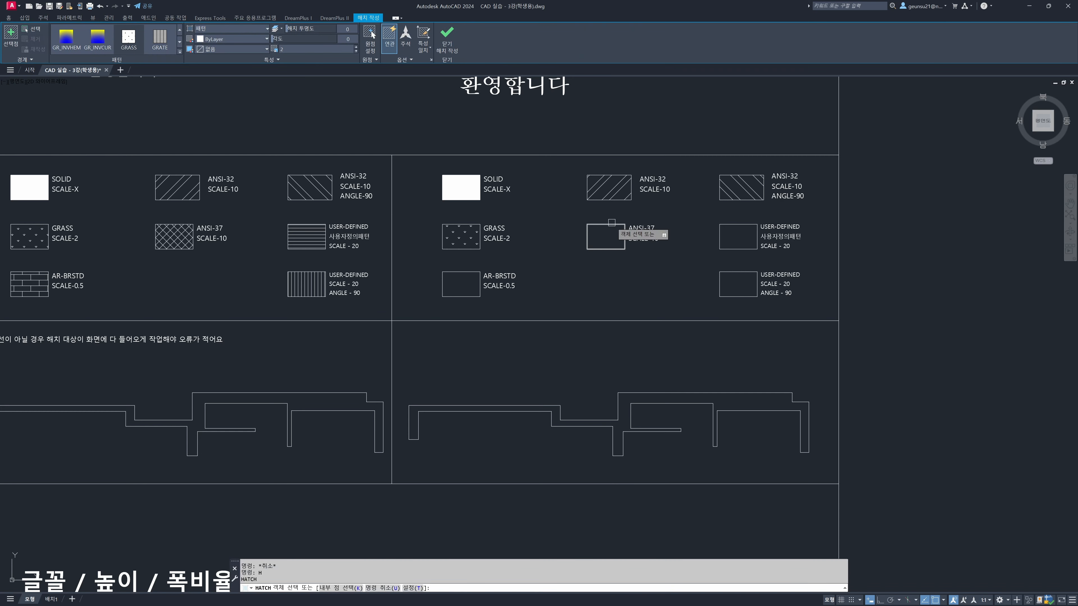
{"action": "left_click", "coordinate": [179, 52]}
{"action": "left_click_drag", "start_coordinate": [180, 93], "coordinate": [181, 35]}
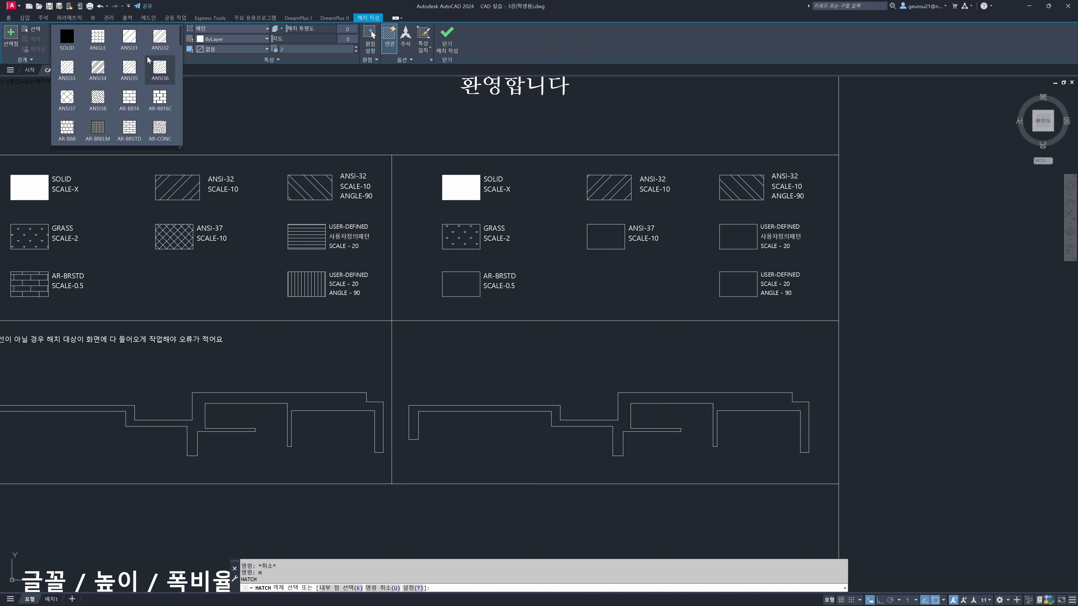
{"action": "left_click", "coordinate": [69, 101]}
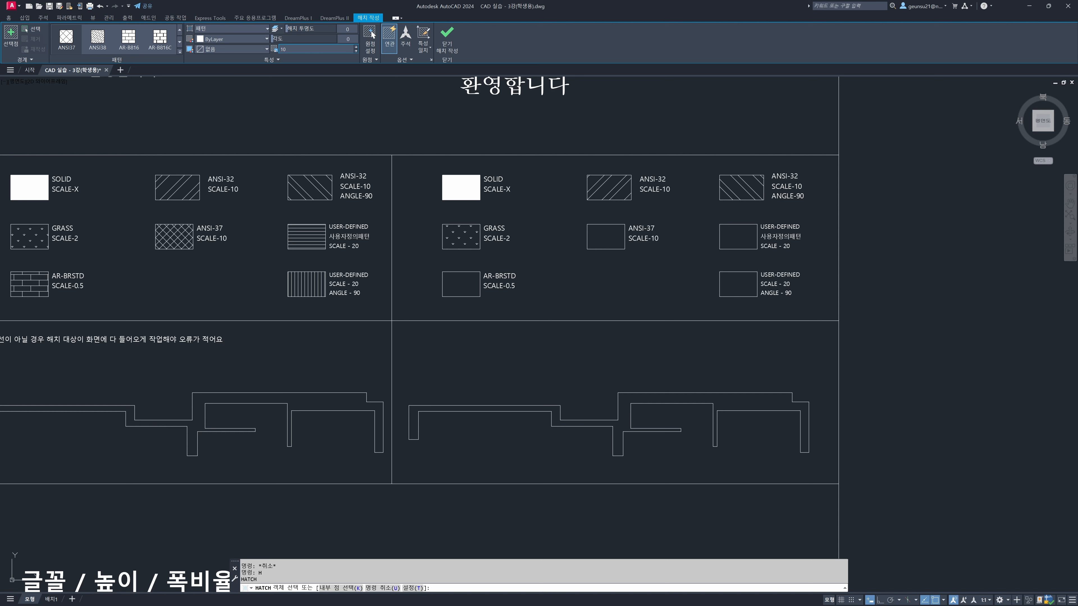
{"action": "left_click", "coordinate": [12, 41]}
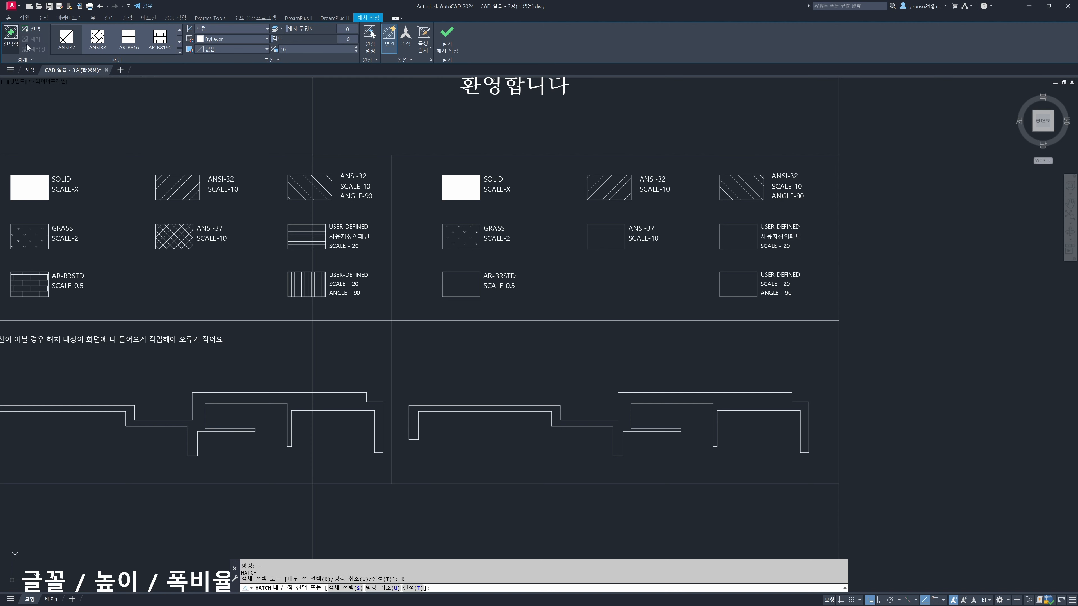
{"action": "left_click", "coordinate": [610, 236]}
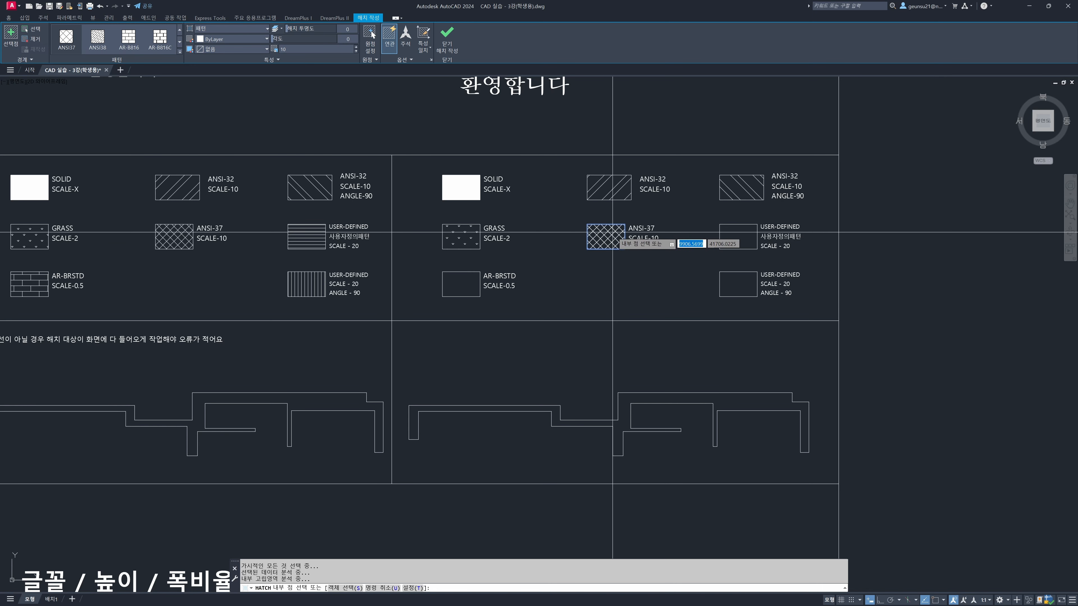
{"action": "key", "text": "Return"}
Hatch the empty practice box labelled AR-BRSTD with the AR-BRSTD pattern at scale 0.5
{"action": "middle_click_drag", "start_coordinate": [661, 253], "coordinate": [661, 233]}
{"action": "middle_click_drag", "start_coordinate": [506, 265], "coordinate": [548, 236]}
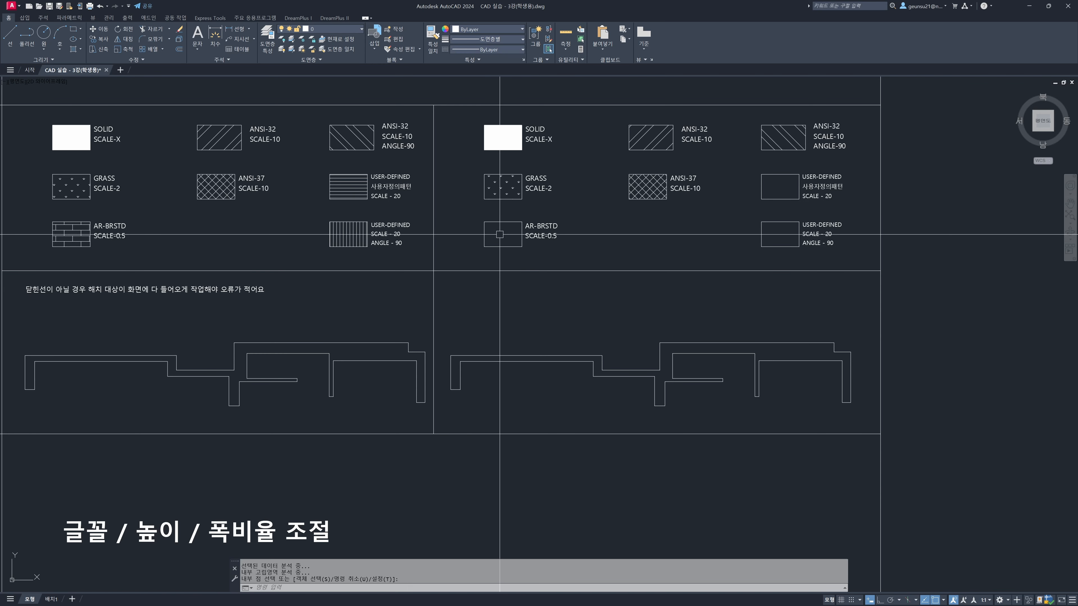
{"action": "type", "text": "h"}
{"action": "key", "text": "Return"}
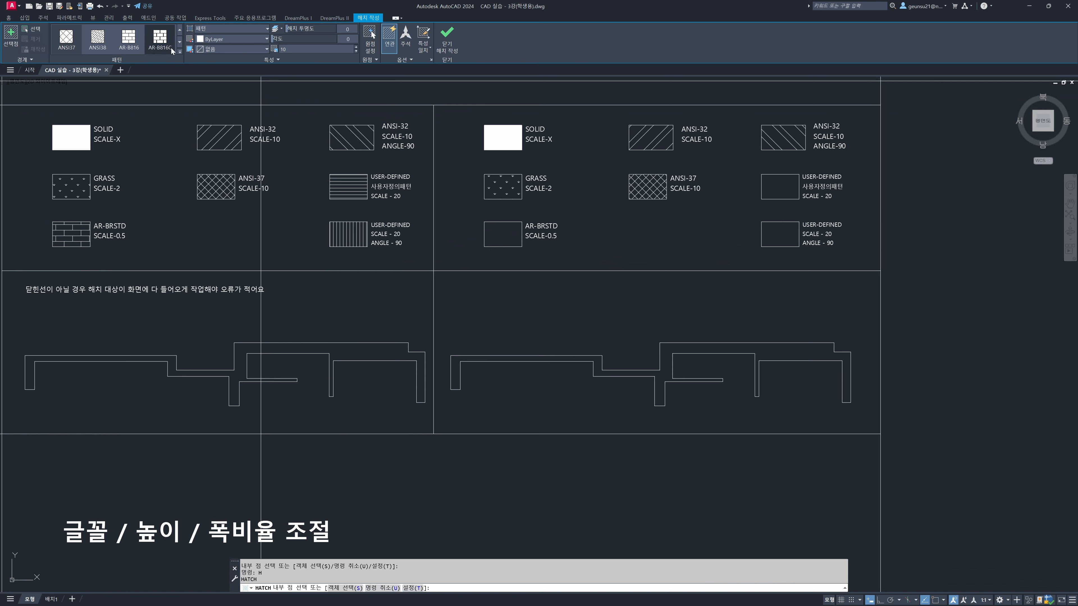
{"action": "left_click", "coordinate": [180, 52]}
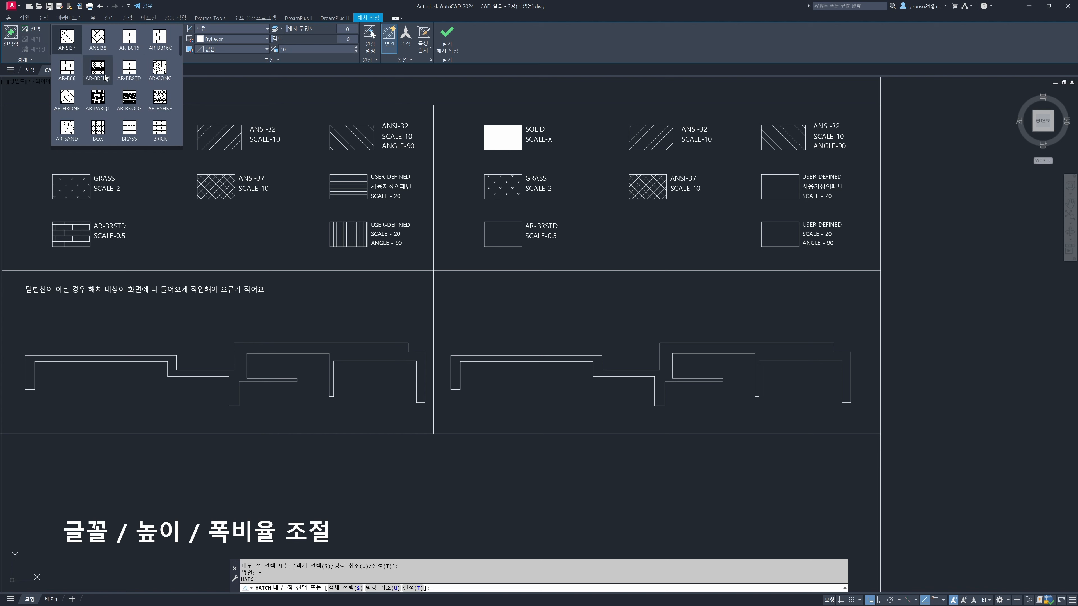
{"action": "scroll", "coordinate": [148, 71], "scroll_direction": "up", "scroll_amount": 1}
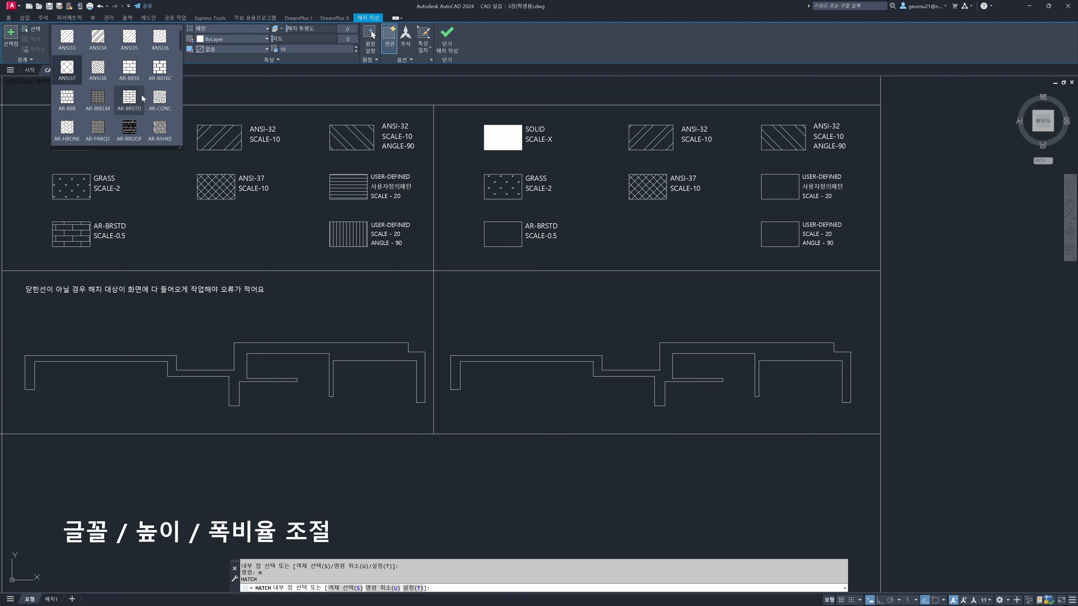
{"action": "left_click", "coordinate": [130, 111]}
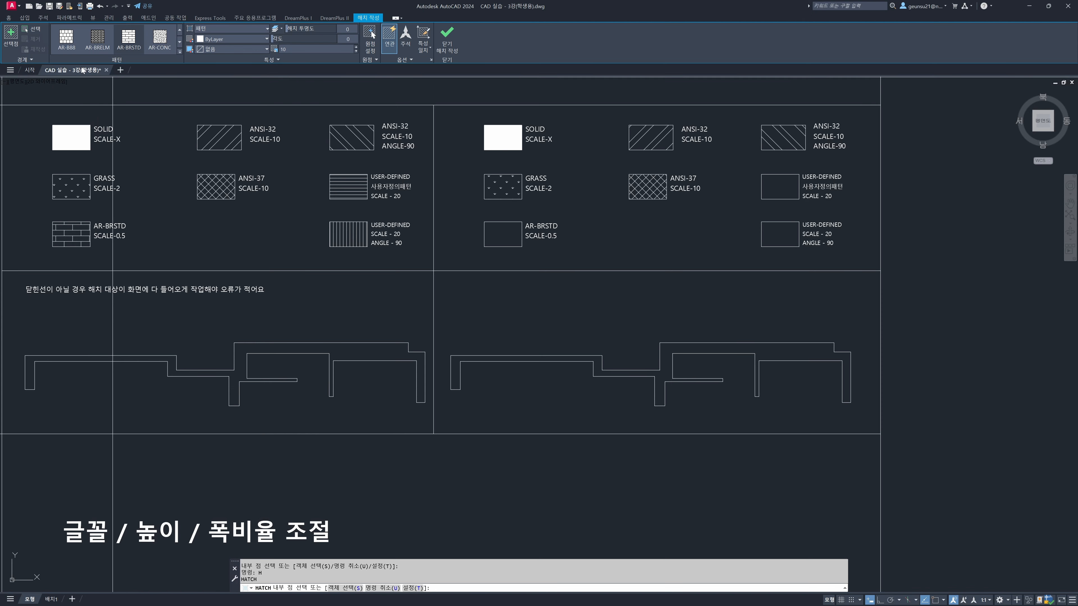
{"action": "left_click", "coordinate": [507, 234]}
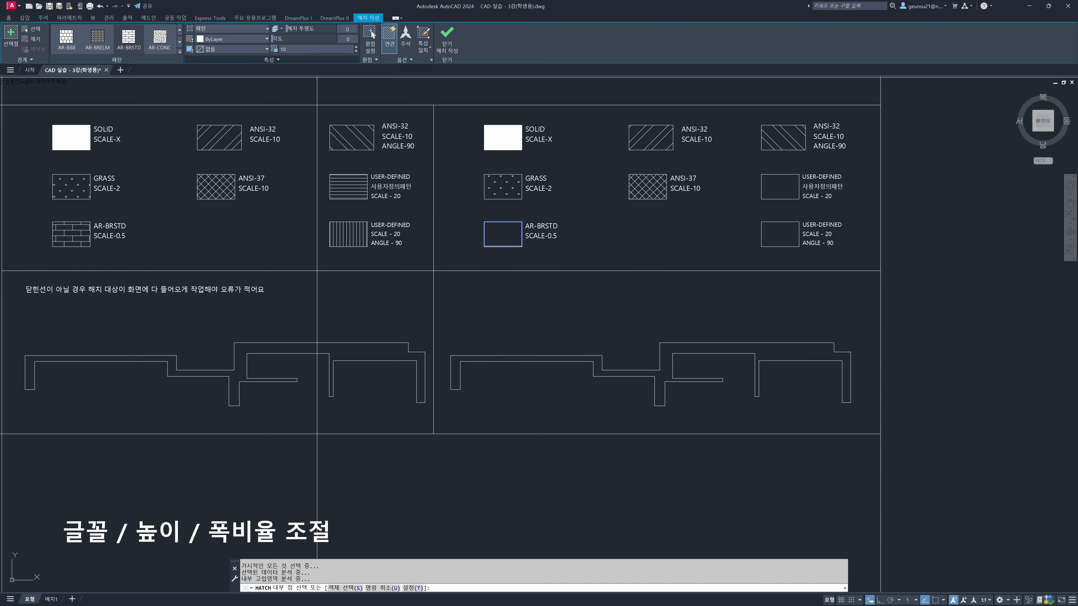
{"action": "left_click", "coordinate": [280, 50]}
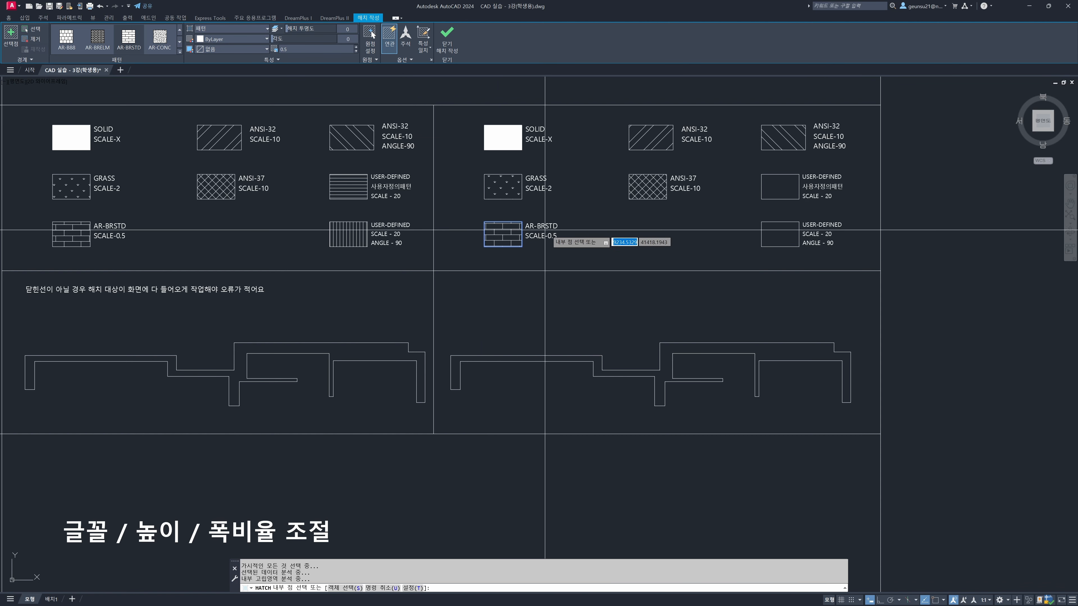
{"action": "key", "text": "Return"}
Start a hatch with the user-defined USER pattern in the practice box labelled USER-DEFINED SCALE-20 without an angle
{"action": "middle_click_drag", "start_coordinate": [604, 243], "coordinate": [380, 249]}
{"action": "middle_click_drag", "start_coordinate": [603, 255], "coordinate": [693, 272]}
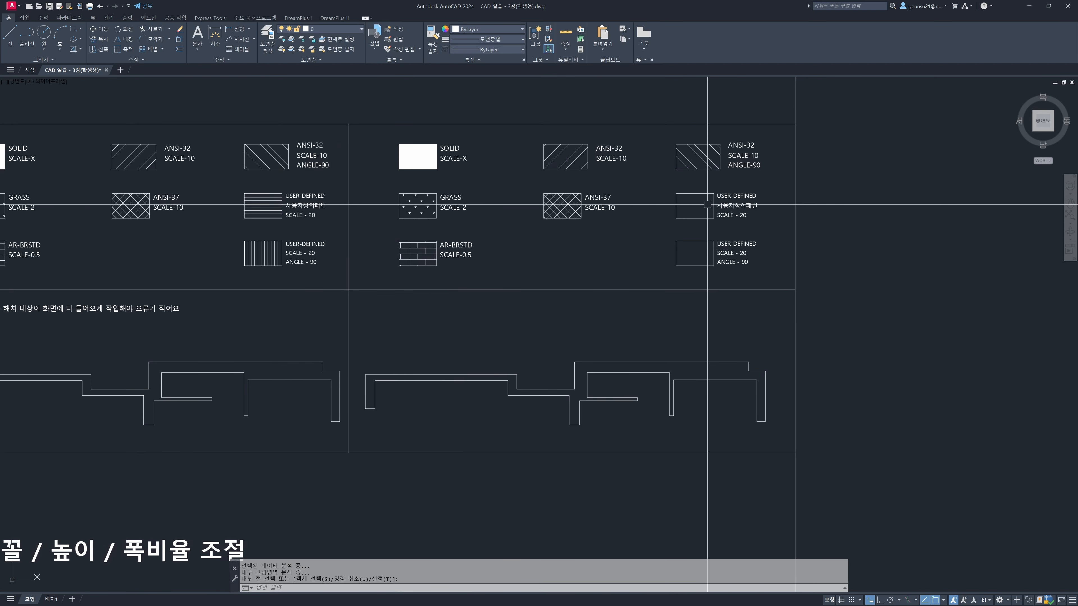
{"action": "type", "text": "h"}
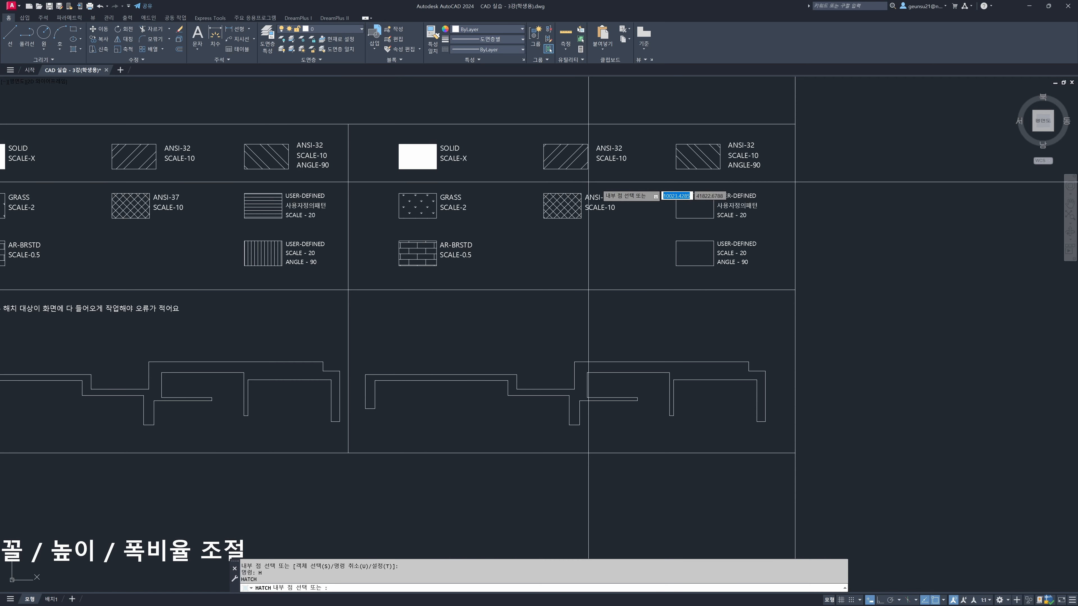
{"action": "key", "text": "Return"}
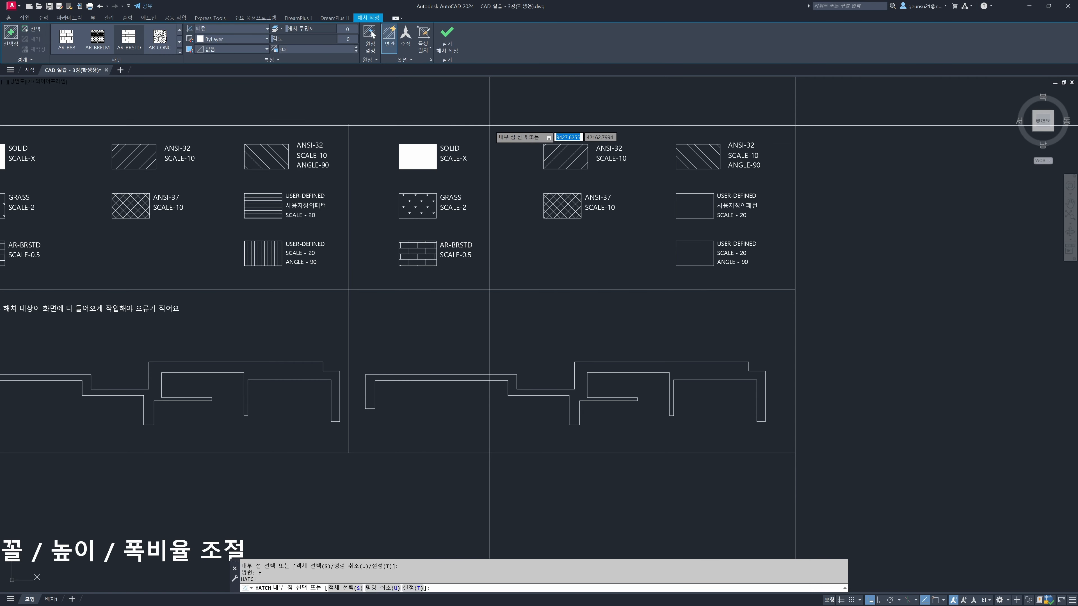
{"action": "left_click", "coordinate": [179, 53]}
{"action": "scroll", "coordinate": [179, 121], "scroll_direction": "down", "scroll_amount": 5}
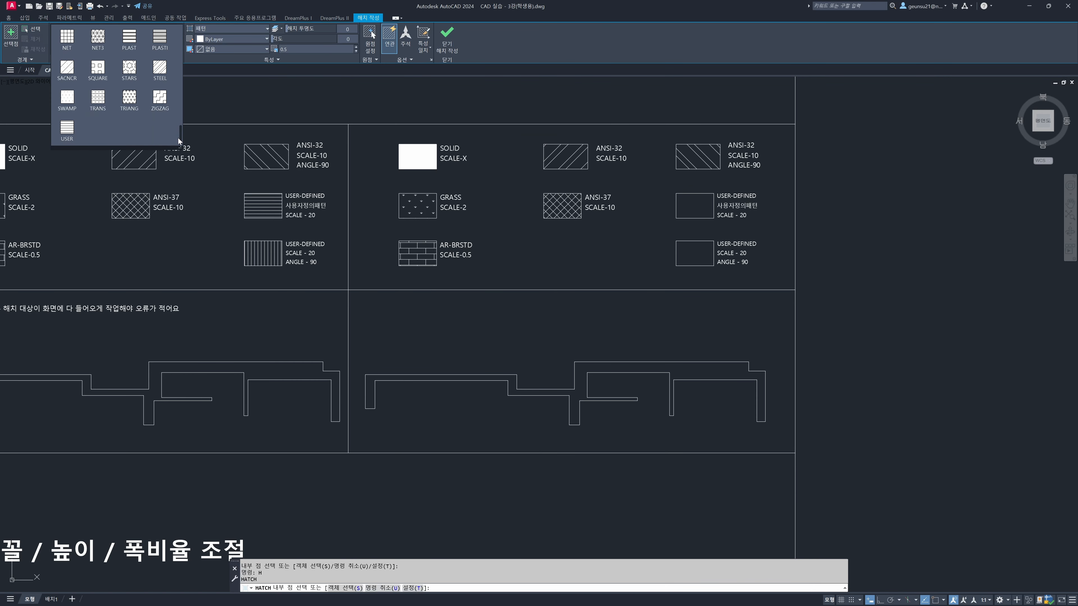
{"action": "left_click", "coordinate": [67, 133]}
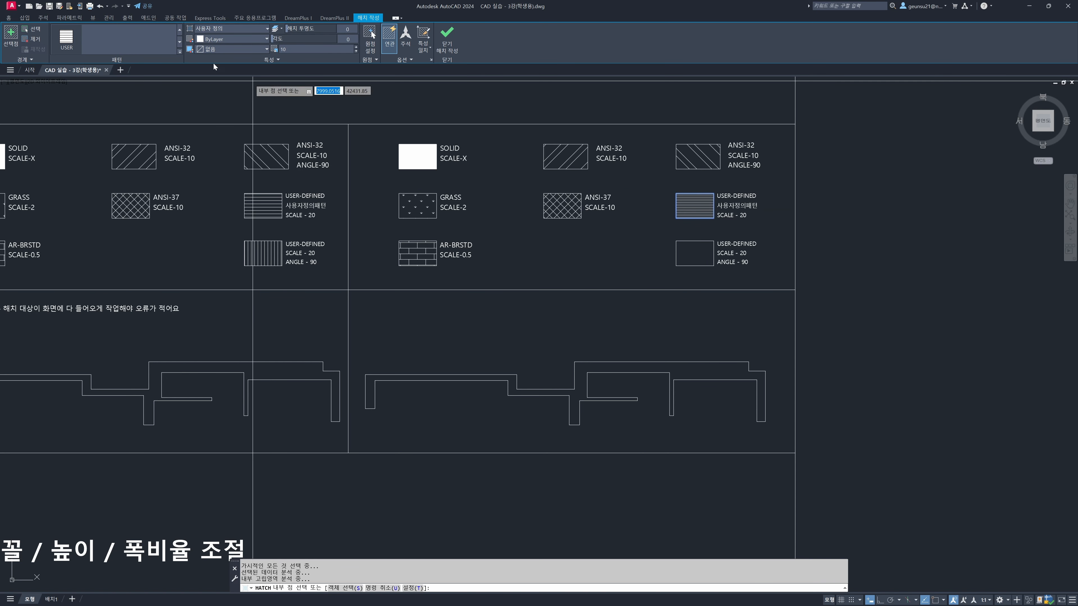
Set the user-defined hatch's scale to 20 and finish the hatch
{"action": "left_click", "coordinate": [296, 50]}
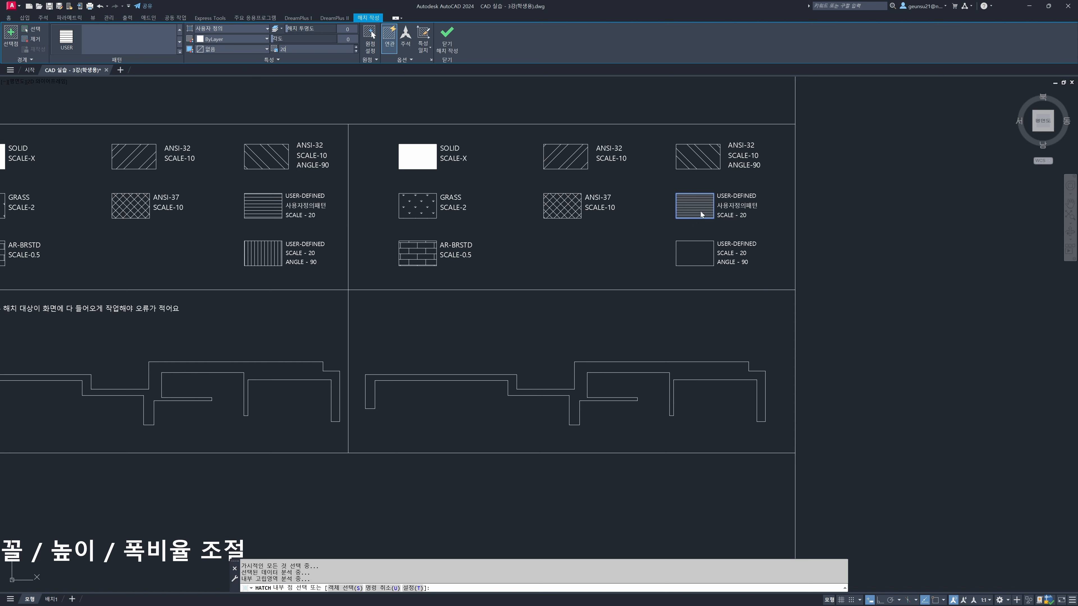
{"action": "left_click", "coordinate": [63, 47]}
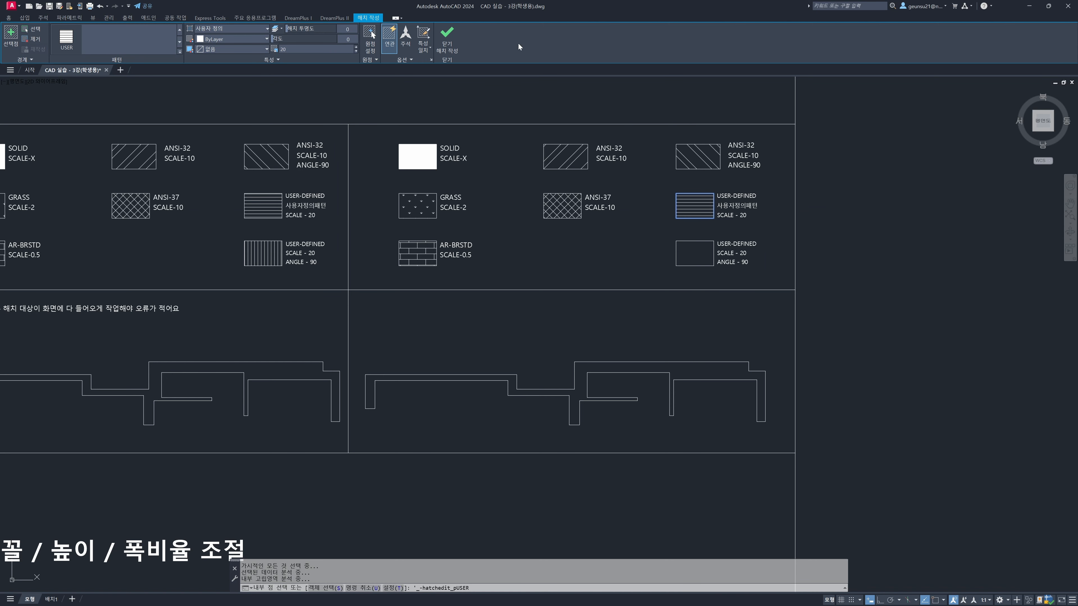
{"action": "key", "text": "Return"}
{"action": "key", "text": "Escape"}
{"action": "key", "text": "Escape"}
Hatch the empty practice box labelled USER-DEFINED ANGLE-90 with the USER pattern at scale 20 and angle 90
{"action": "middle_click_drag", "start_coordinate": [711, 250], "coordinate": [706, 249]}
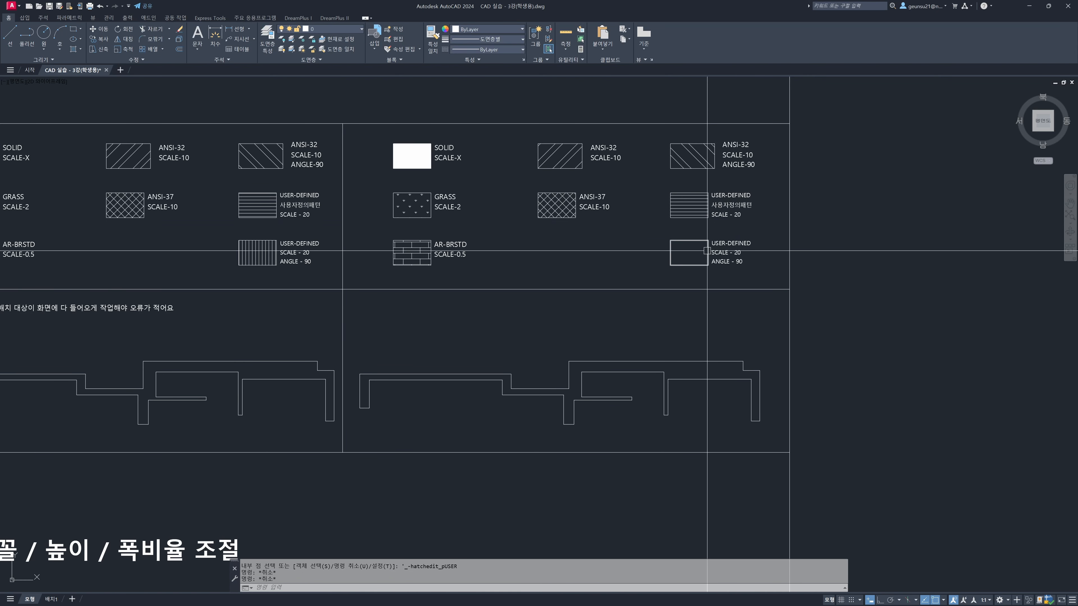
{"action": "type", "text": "h"}
{"action": "key", "text": "Return"}
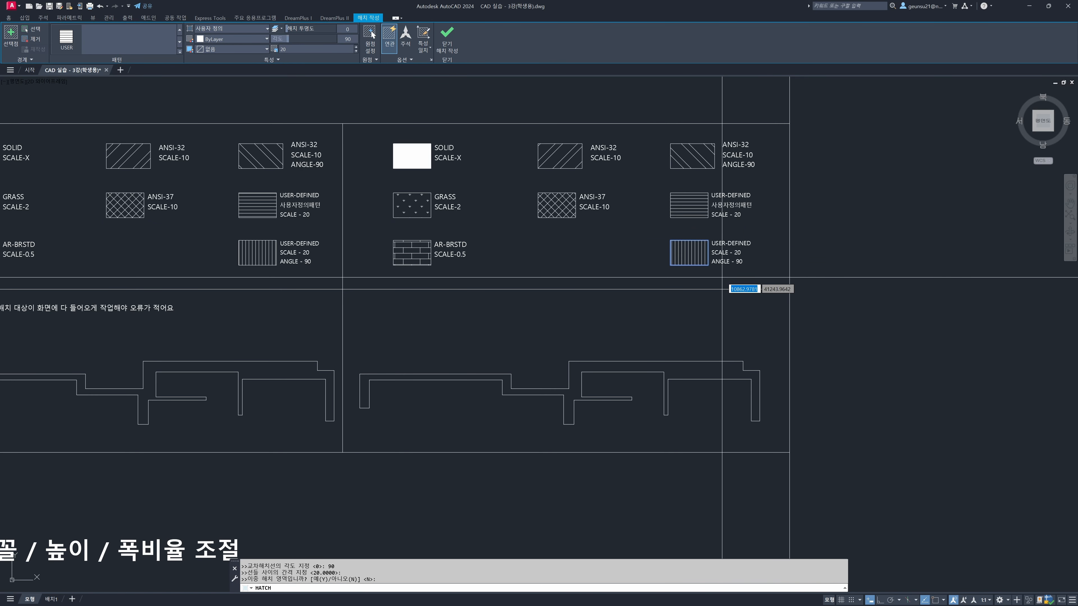
{"action": "key", "text": "Escape"}
{"action": "key", "text": "Escape"}
{"action": "key", "text": "Escape"}
{"action": "mouse_move", "coordinate": [654, 262]}
{"action": "middle_mouse_down"}
{"action": "mouse_move", "coordinate": [717, 280]}
{"action": "mouse_move", "coordinate": [768, 275]}
{"action": "mouse_move", "coordinate": [698, 268]}
{"action": "middle_mouse_up"}
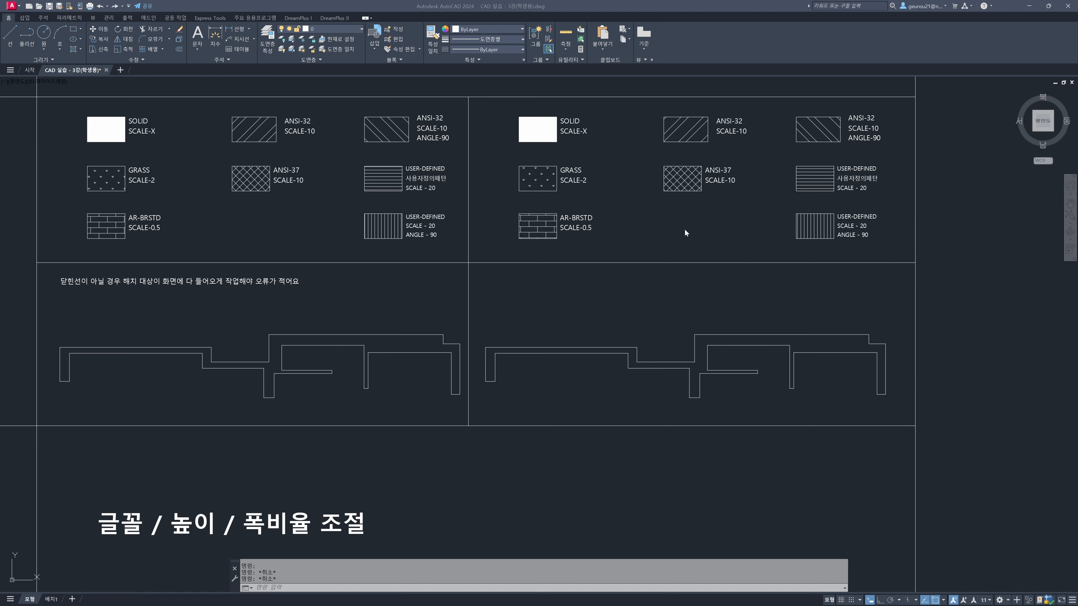
Explode the USER hatch in the right-hand practice box labelled USER-DEFINED SCALE-20 into separate lines
{"action": "left_click", "coordinate": [782, 239]}
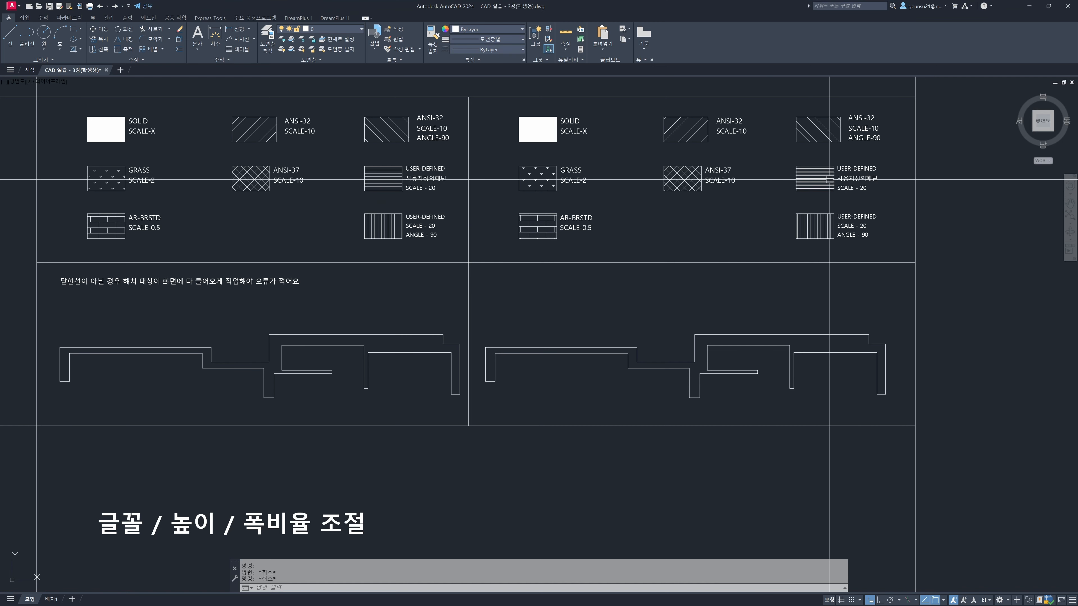
{"action": "scroll", "coordinate": [862, 200], "scroll_direction": "up", "scroll_amount": 5}
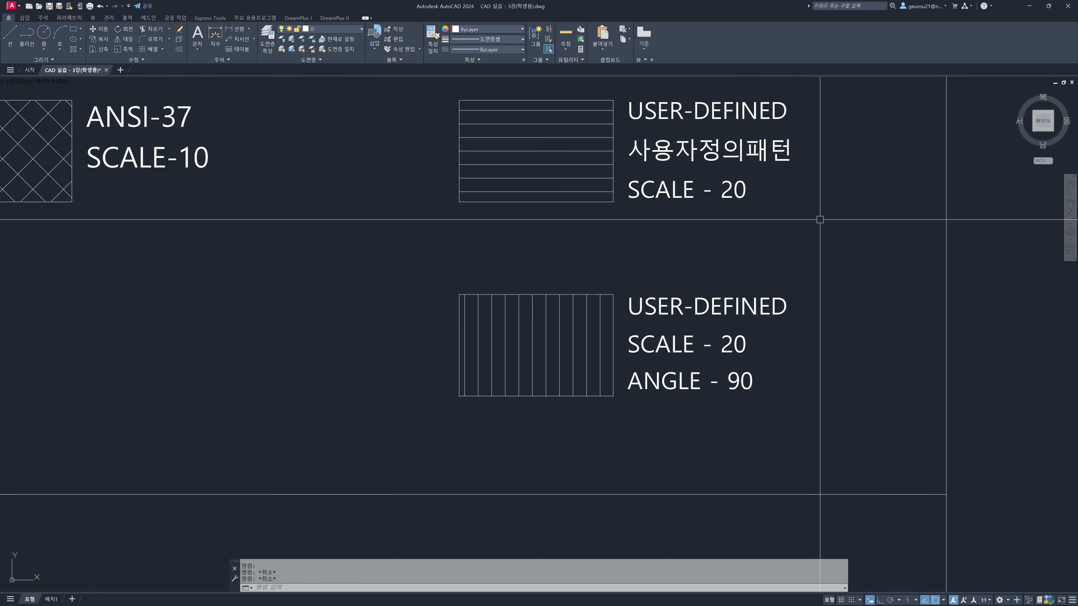
{"action": "middle_click_drag", "start_coordinate": [862, 212], "coordinate": [793, 277]}
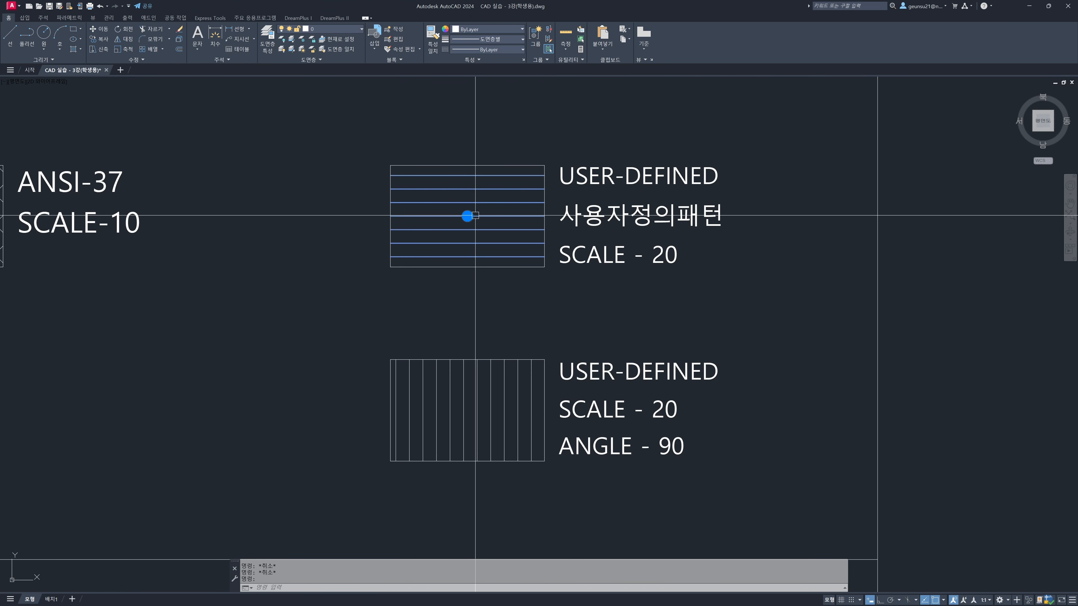
{"action": "middle_click_drag", "start_coordinate": [620, 240], "coordinate": [612, 258]}
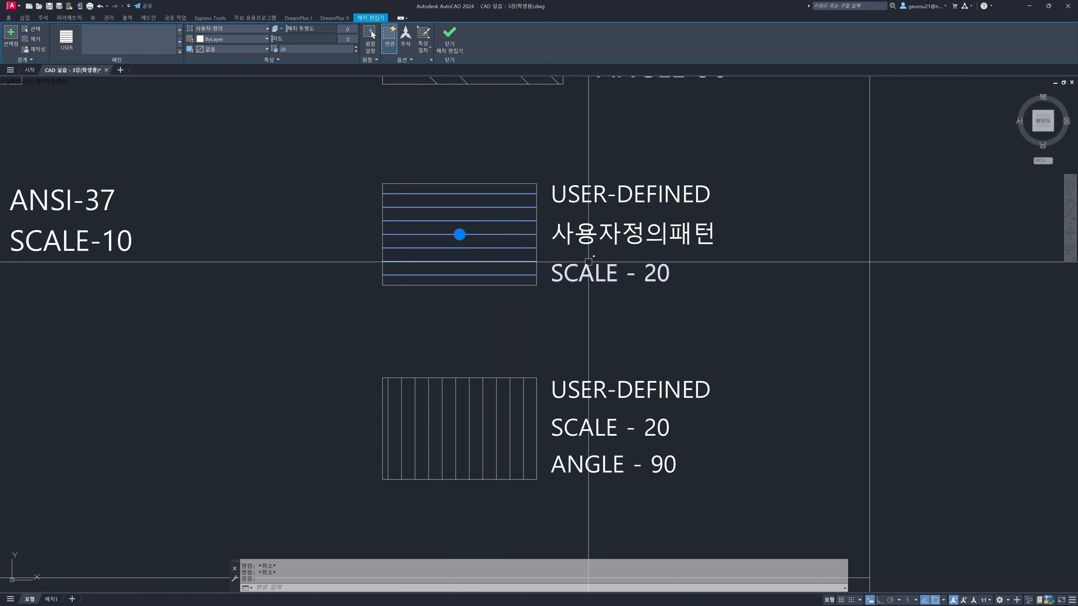
{"action": "key", "text": "Return"}
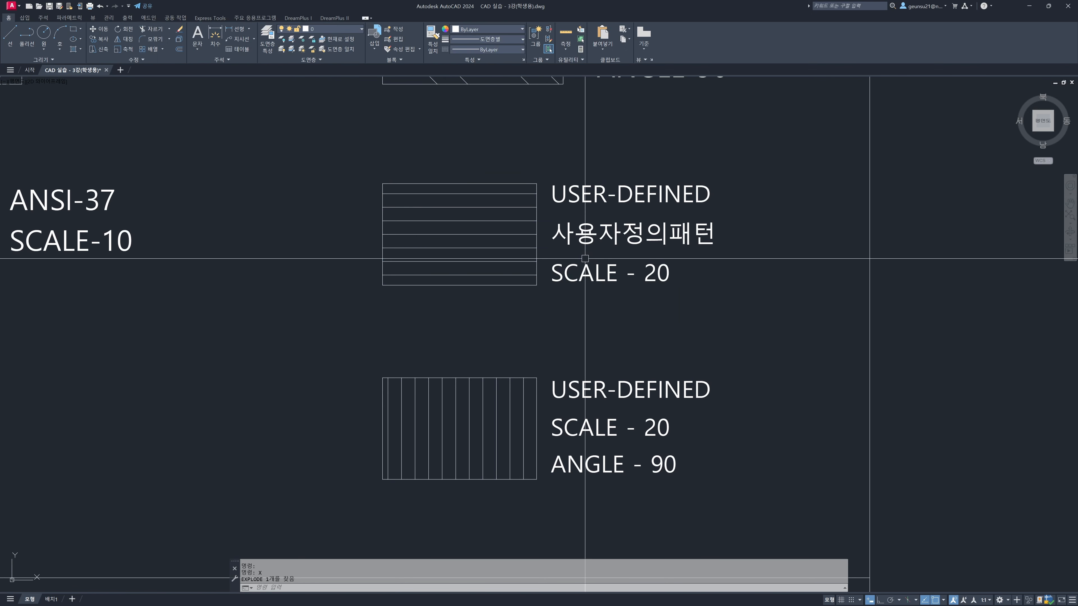
Measure the distance between two neighbouring horizontal lines of the exploded hatch and compare it with the box's scale label
{"action": "left_click", "coordinate": [530, 248]}
{"action": "left_click", "coordinate": [511, 234]}
{"action": "left_click", "coordinate": [511, 220]}
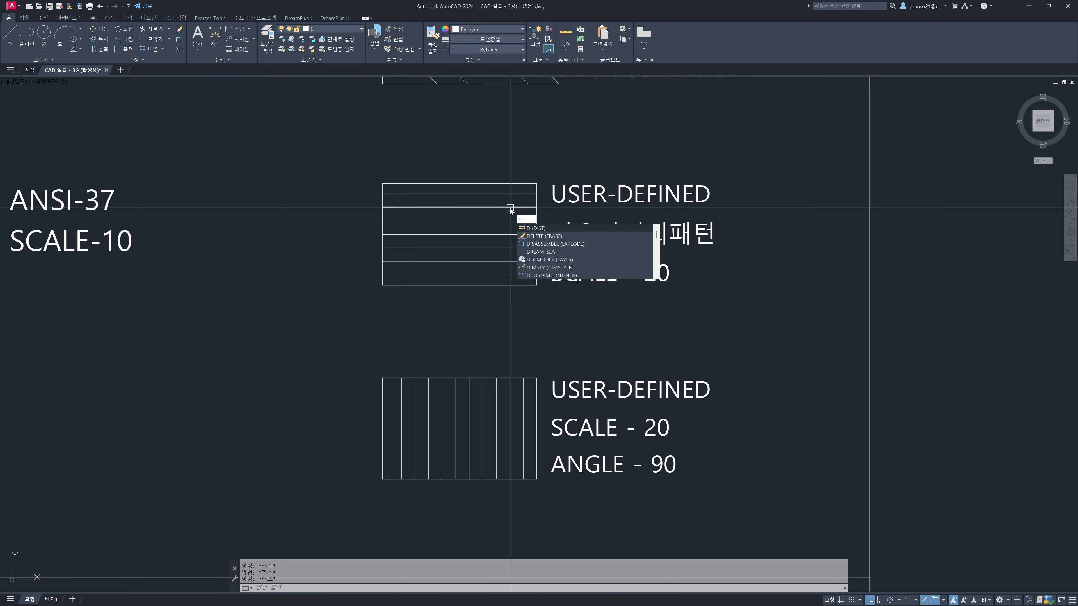
{"action": "key", "text": "Return"}
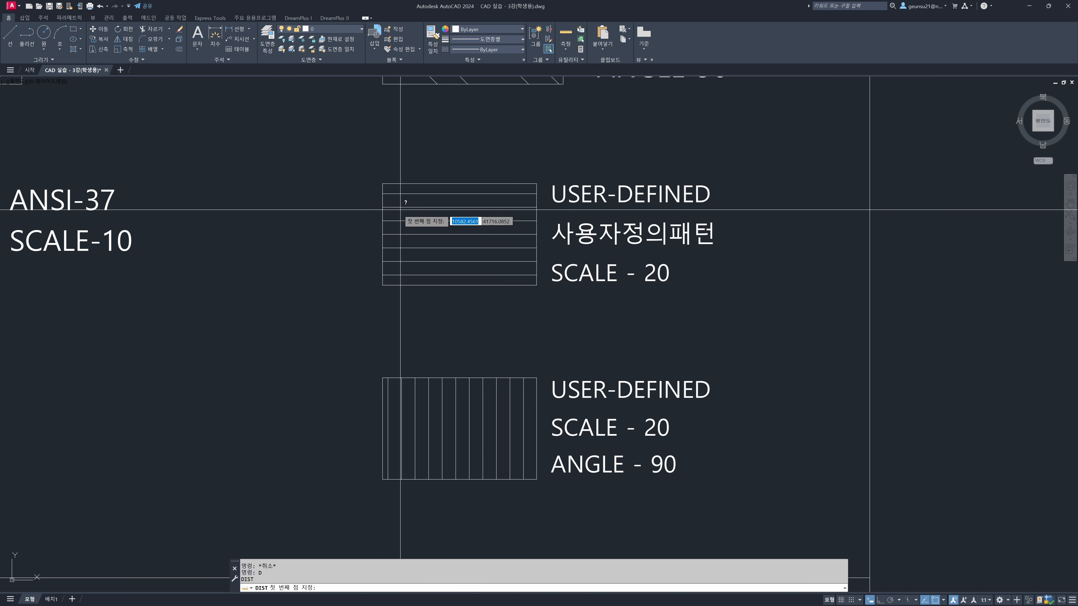
{"action": "left_click", "coordinate": [385, 219]}
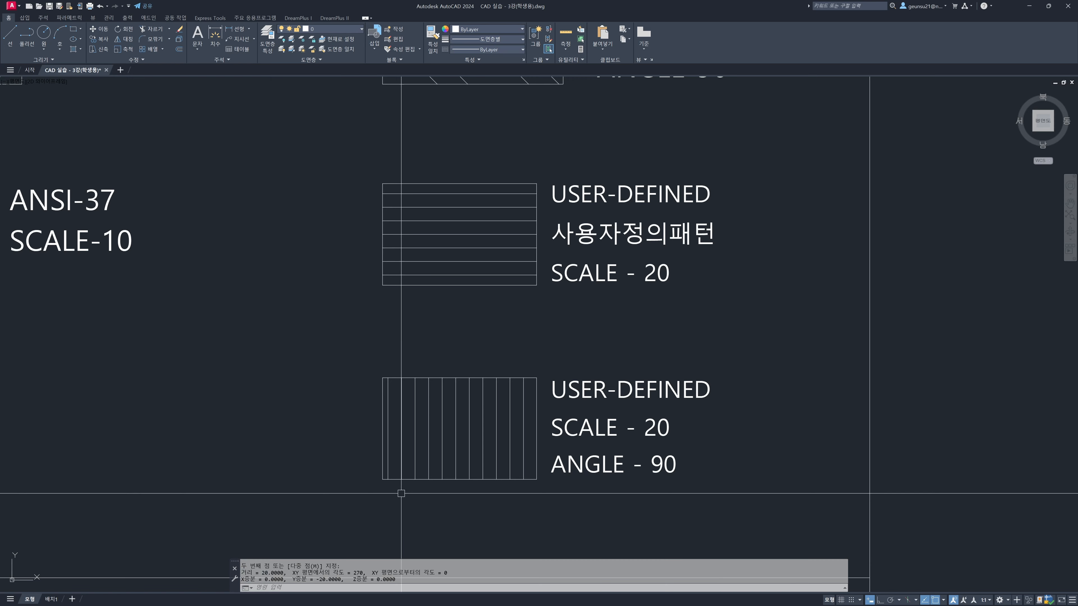
{"action": "left_click", "coordinate": [613, 276]}
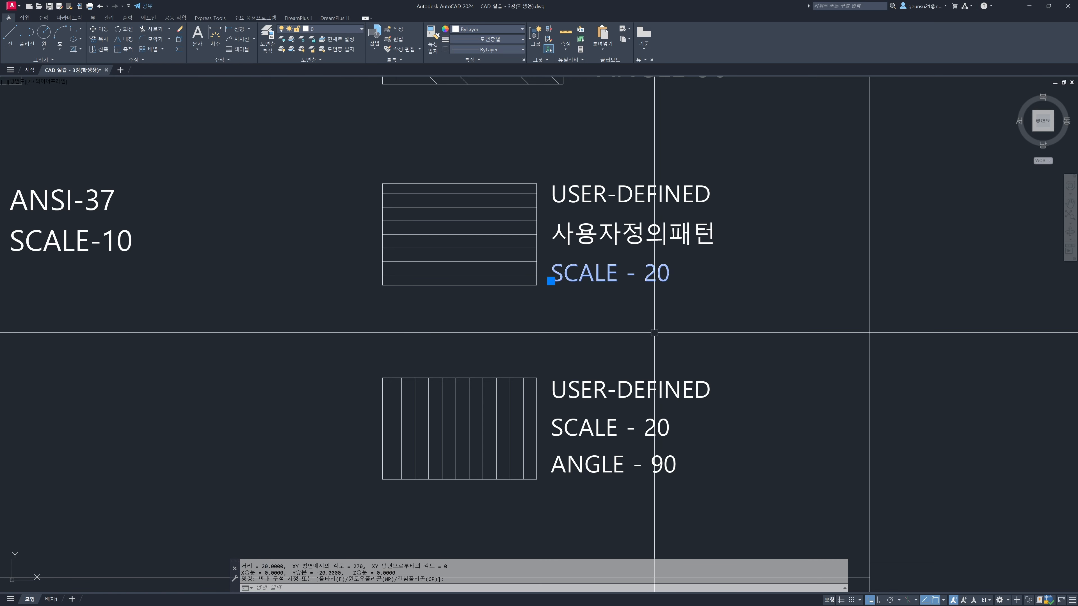
{"action": "key", "text": "Escape"}
{"action": "key", "text": "Escape"}
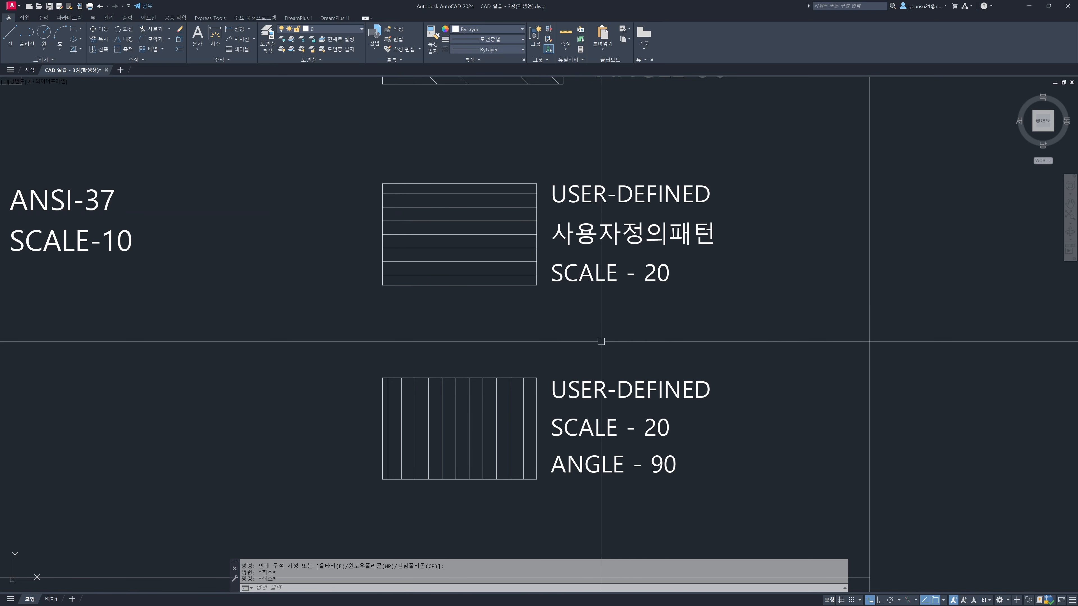
Fit the entire wall outline under the Hatch row's note in a zoom window and regenerate the drawing
{"action": "scroll", "coordinate": [575, 289], "scroll_direction": "down", "scroll_amount": 4}
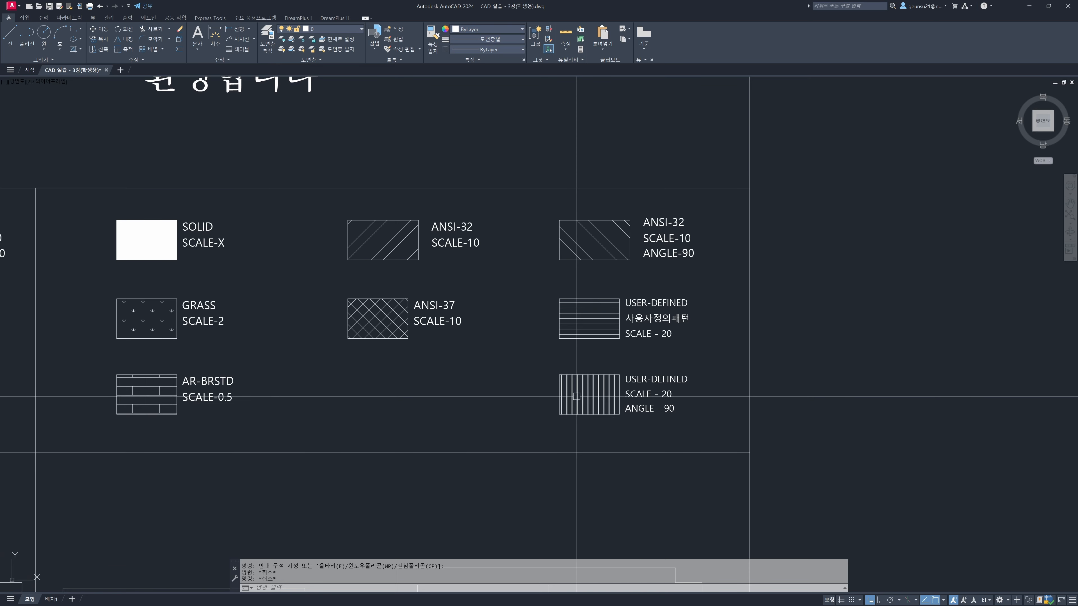
{"action": "middle_click_drag", "start_coordinate": [531, 393], "coordinate": [625, 338]}
{"action": "scroll", "coordinate": [628, 337], "scroll_direction": "down", "scroll_amount": 2}
{"action": "middle_click_drag", "start_coordinate": [407, 405], "coordinate": [428, 391]}
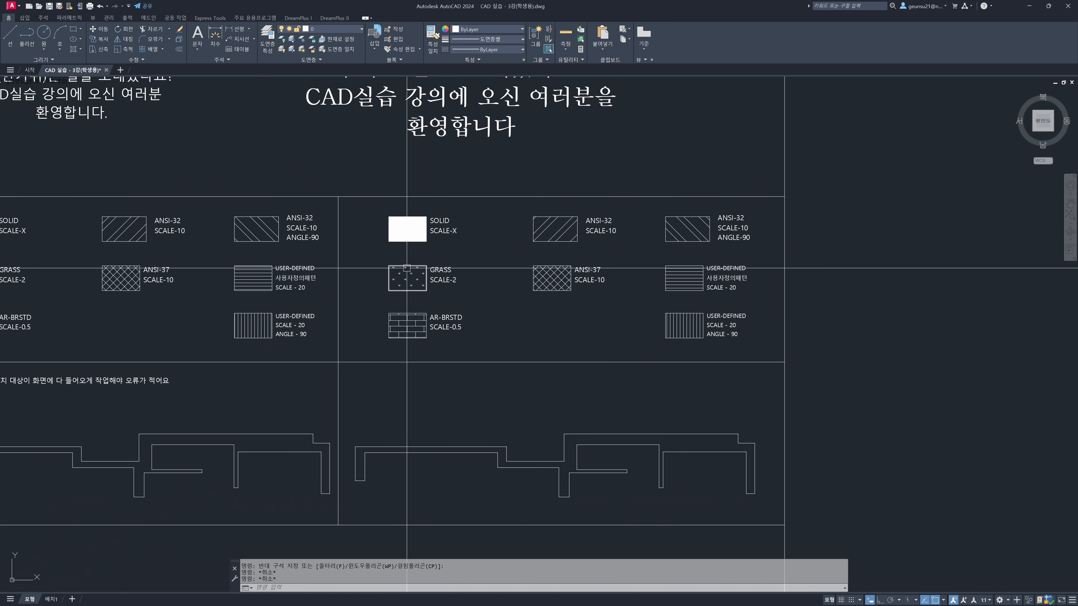
{"action": "mouse_move", "coordinate": [347, 335]}
{"action": "middle_mouse_down"}
{"action": "mouse_move", "coordinate": [546, 216]}
{"action": "mouse_move", "coordinate": [633, 222]}
{"action": "middle_mouse_up"}
{"action": "scroll", "coordinate": [547, 216], "scroll_direction": "down", "scroll_amount": 3}
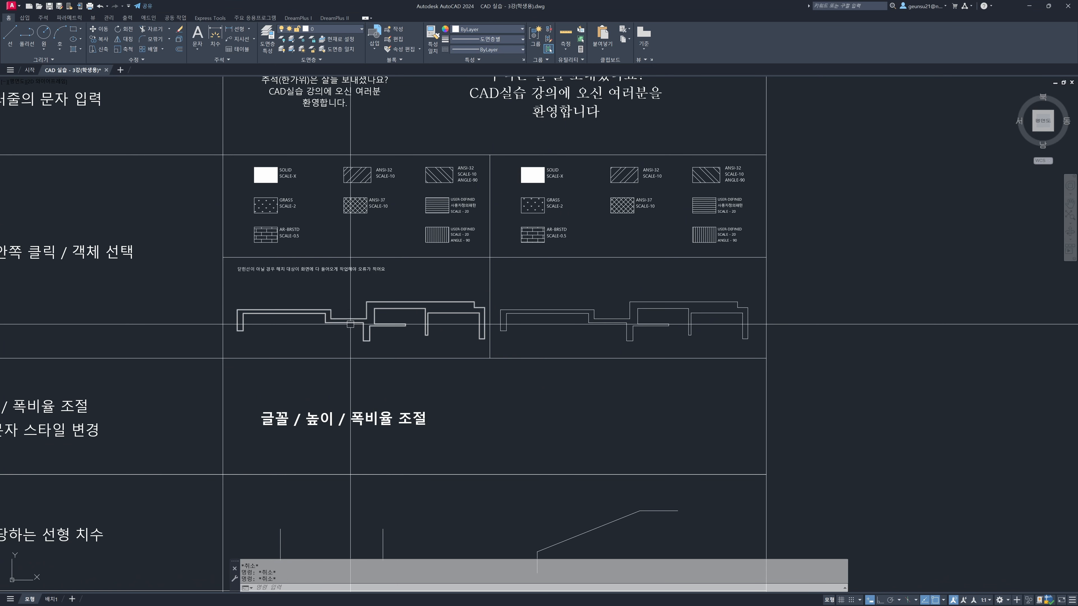
{"action": "scroll", "coordinate": [351, 326], "scroll_direction": "up", "scroll_amount": 4}
{"action": "middle_click_drag", "start_coordinate": [348, 326], "coordinate": [434, 324]}
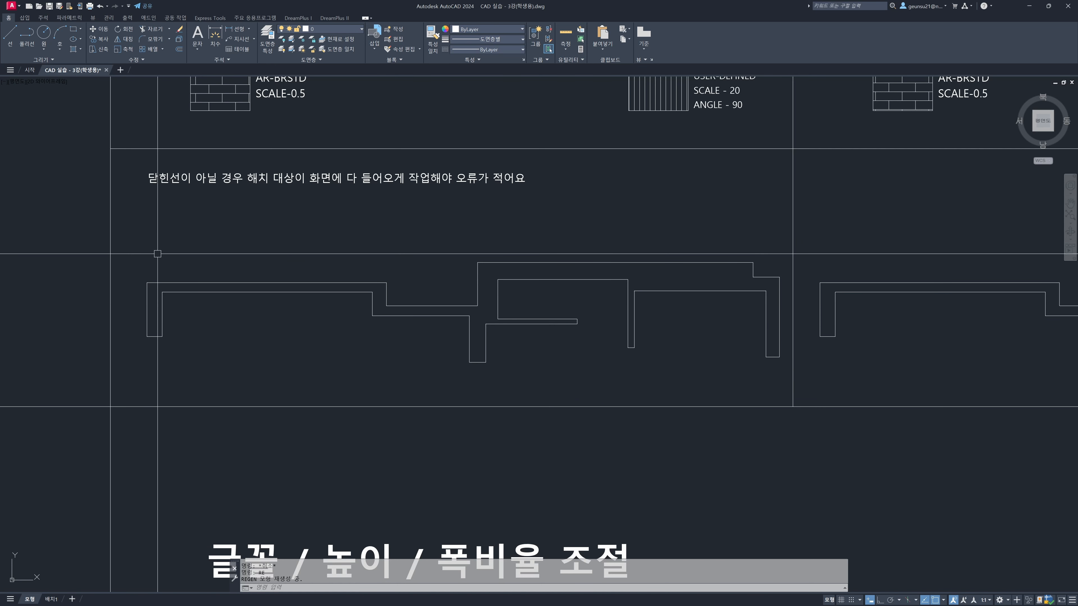
{"action": "left_click", "coordinate": [84, 217]}
{"action": "left_click", "coordinate": [827, 414]}
{"action": "key", "text": "Escape"}
{"action": "type", "text": "z"}
{"action": "key", "text": "Return"}
{"action": "left_click", "coordinate": [78, 210]}
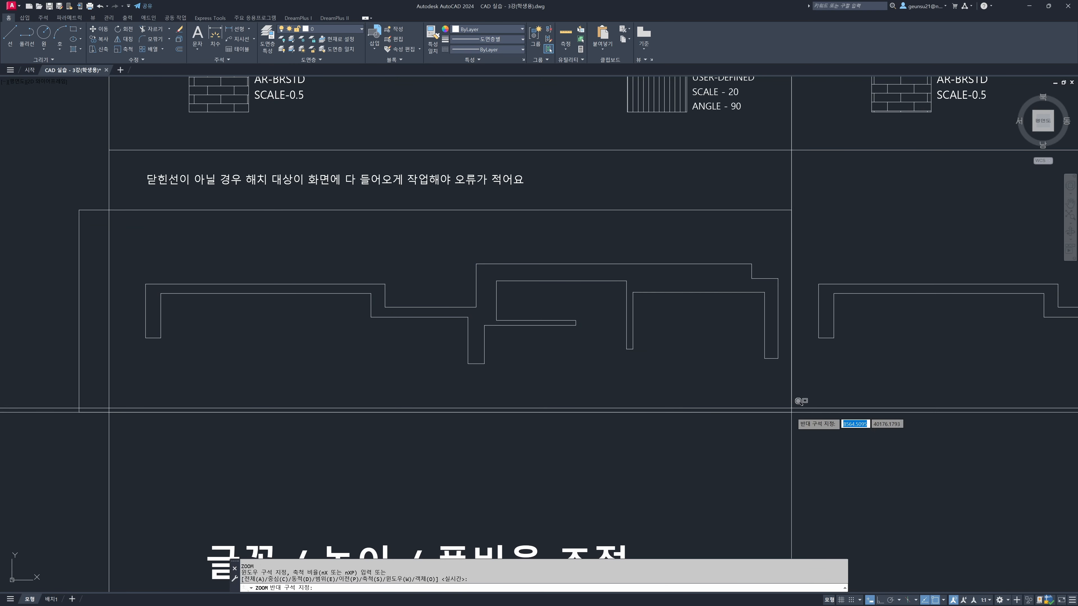
{"action": "left_click", "coordinate": [814, 425]}
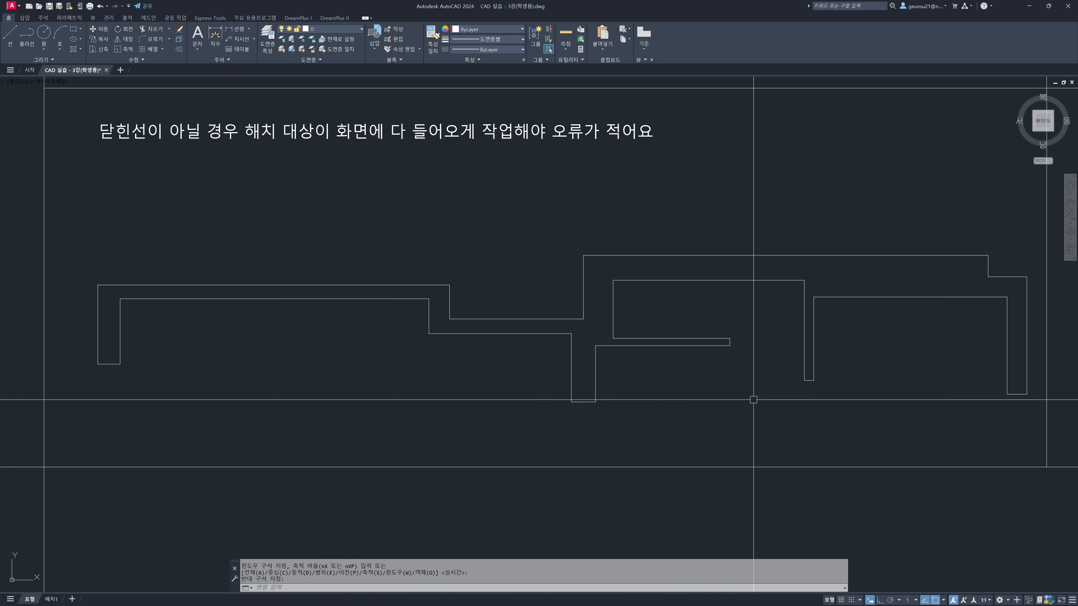
{"action": "type", "text": "re"}
{"action": "key", "text": "Return"}
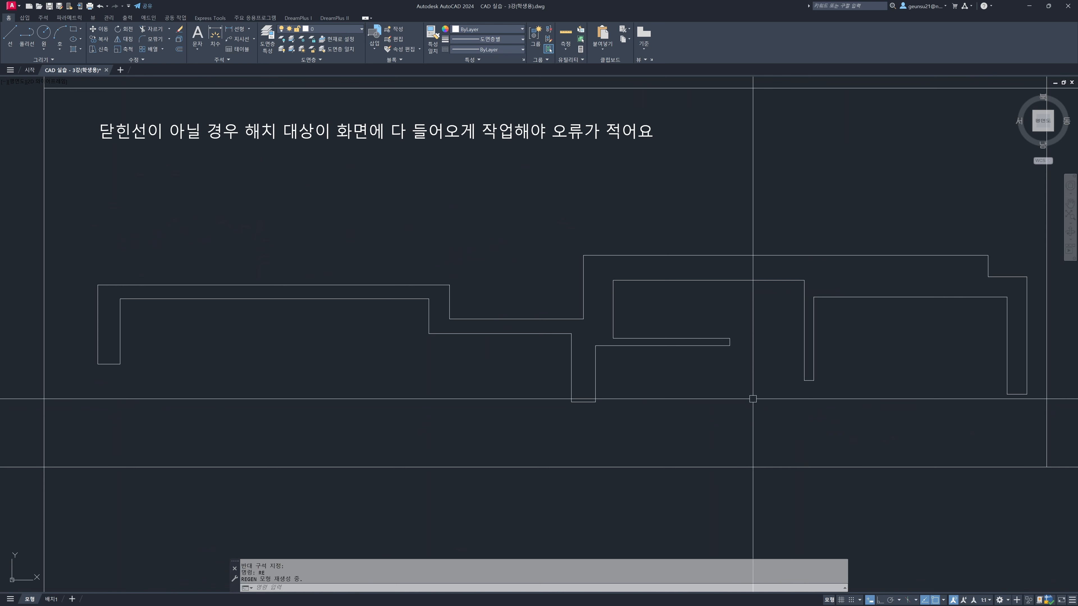
Hatch the interior of the left wall outline with the USER pattern at scale 20 and angle 90
{"action": "type", "text": "h"}
{"action": "key", "text": "Return"}
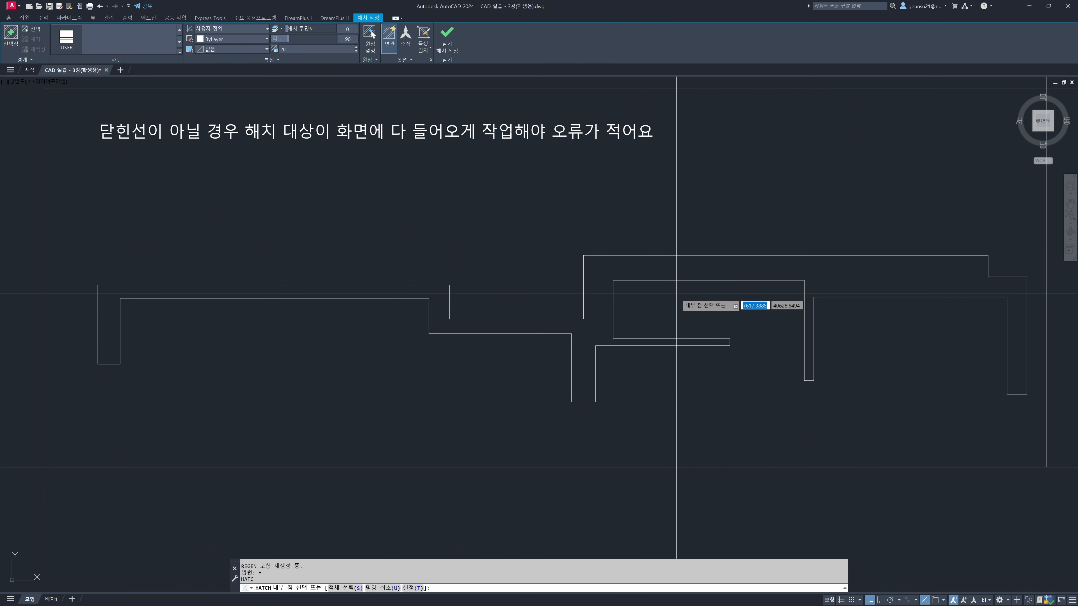
{"action": "left_click", "coordinate": [654, 269]}
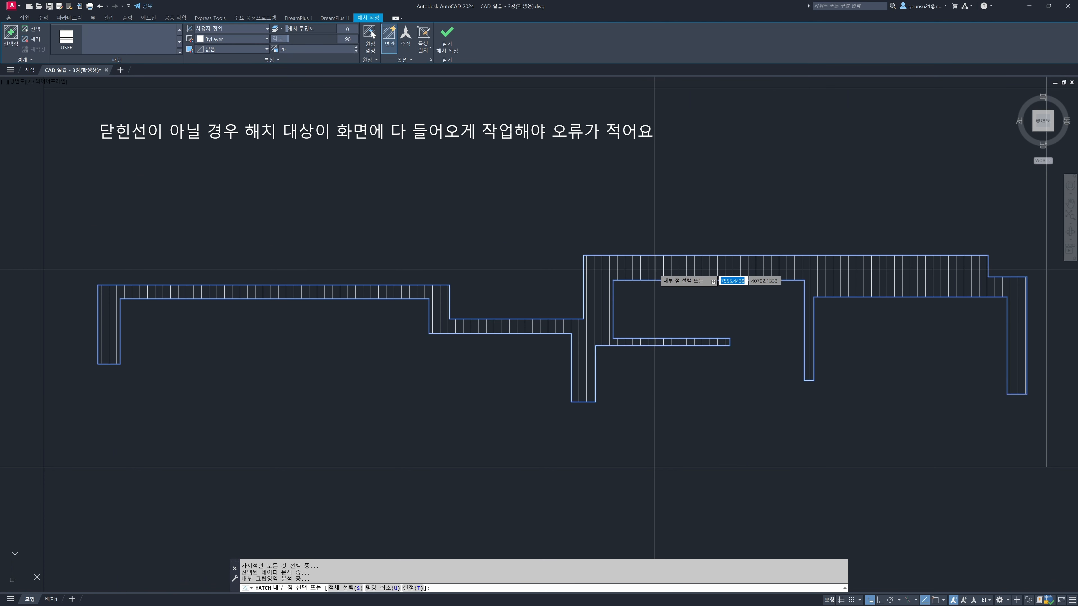
{"action": "key", "text": "Return"}
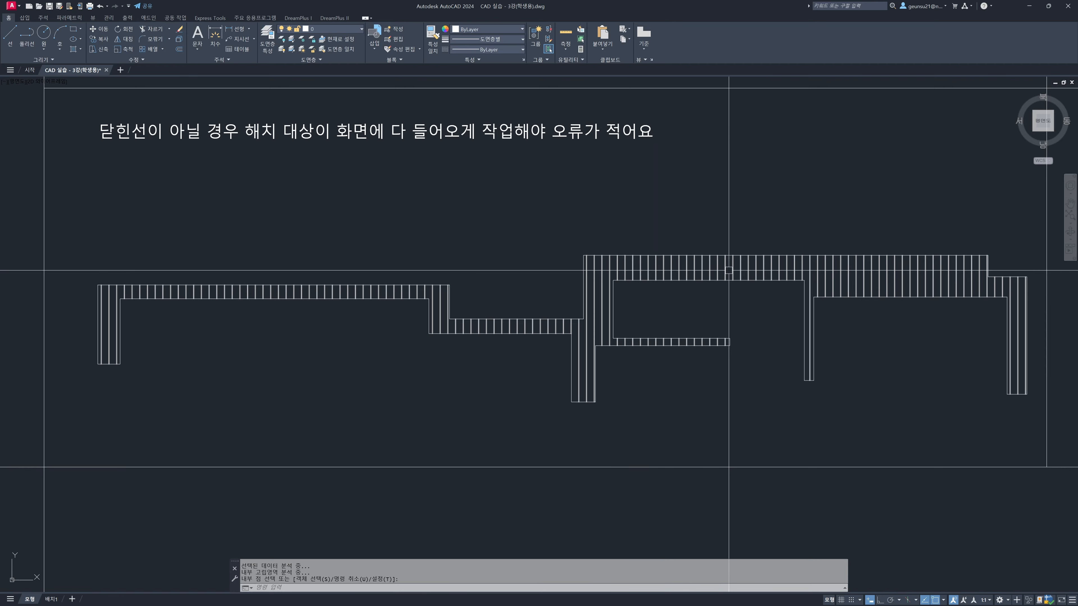
Zoom in closely on part of the unhatched right wall outline and regenerate the drawing
{"action": "middle_click_drag", "start_coordinate": [729, 271], "coordinate": [678, 272]}
{"action": "scroll", "coordinate": [678, 272], "scroll_direction": "down", "scroll_amount": 4}
{"action": "middle_click_drag", "start_coordinate": [910, 294], "coordinate": [647, 289]}
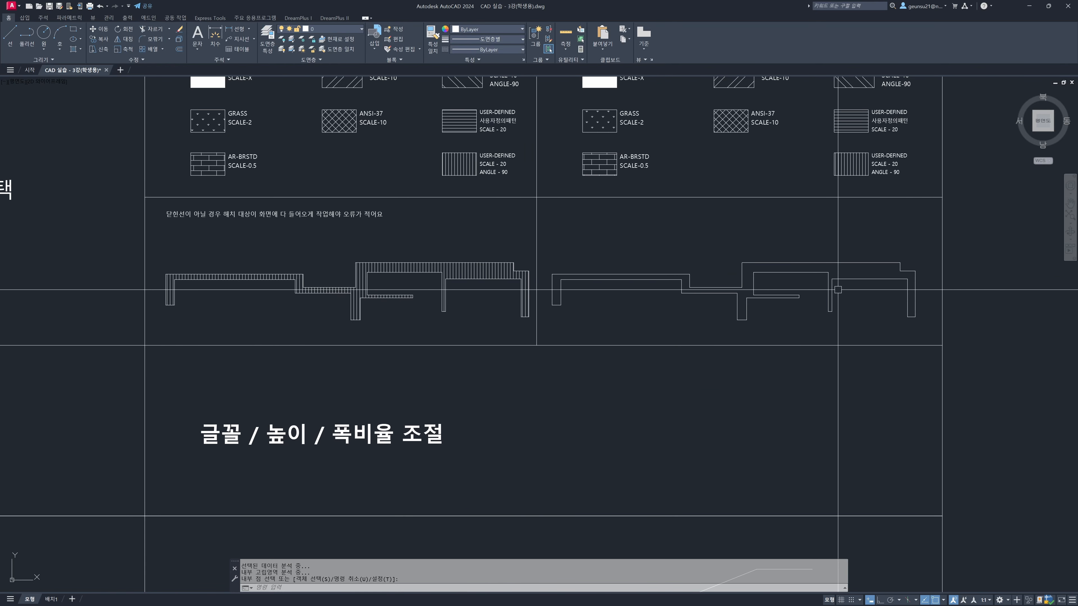
{"action": "scroll", "coordinate": [787, 289], "scroll_direction": "up", "scroll_amount": 14}
{"action": "scroll", "coordinate": [474, 252], "scroll_direction": "down", "scroll_amount": 8}
{"action": "scroll", "coordinate": [469, 243], "scroll_direction": "up", "scroll_amount": 5}
{"action": "scroll", "coordinate": [236, 231], "scroll_direction": "up", "scroll_amount": 2}
{"action": "scroll", "coordinate": [522, 256], "scroll_direction": "up", "scroll_amount": 4}
{"action": "middle_click_drag", "start_coordinate": [526, 241], "coordinate": [483, 179]}
{"action": "type", "text": "re"}
{"action": "key", "text": "Return"}
{"action": "scroll", "coordinate": [418, 121], "scroll_direction": "up", "scroll_amount": 4}
{"action": "type", "text": "re"}
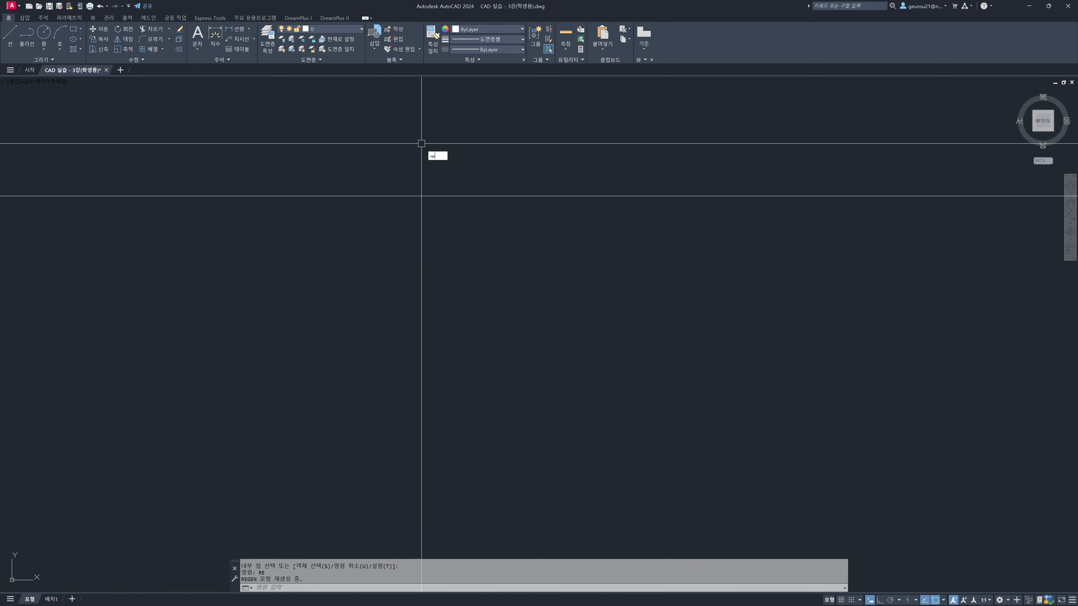
{"action": "scroll", "coordinate": [422, 145], "scroll_direction": "down", "scroll_amount": 3}
{"action": "scroll", "coordinate": [421, 145], "scroll_direction": "up", "scroll_amount": 5}
{"action": "middle_click_drag", "start_coordinate": [421, 145], "coordinate": [405, 195]}
{"action": "middle_click_drag", "start_coordinate": [94, 202], "coordinate": [284, 194]}
{"action": "scroll", "coordinate": [250, 188], "scroll_direction": "up", "scroll_amount": 4}
{"action": "left_click", "coordinate": [259, 158]}
{"action": "left_click", "coordinate": [400, 242]}
{"action": "type", "text": "re"}
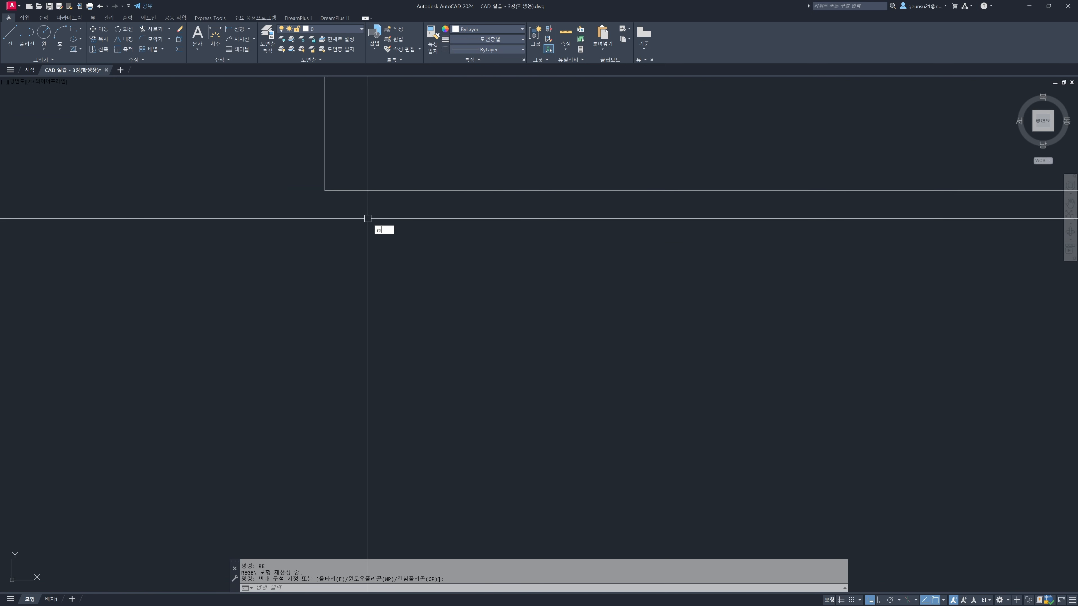
{"action": "key", "text": "Return"}
Try to hatch the right wall outline with the USER pattern while only part of its boundary is in view
{"action": "scroll", "coordinate": [367, 217], "scroll_direction": "down", "scroll_amount": 6}
{"action": "middle_click_drag", "start_coordinate": [703, 246], "coordinate": [503, 252]}
{"action": "scroll", "coordinate": [505, 255], "scroll_direction": "down", "scroll_amount": 2}
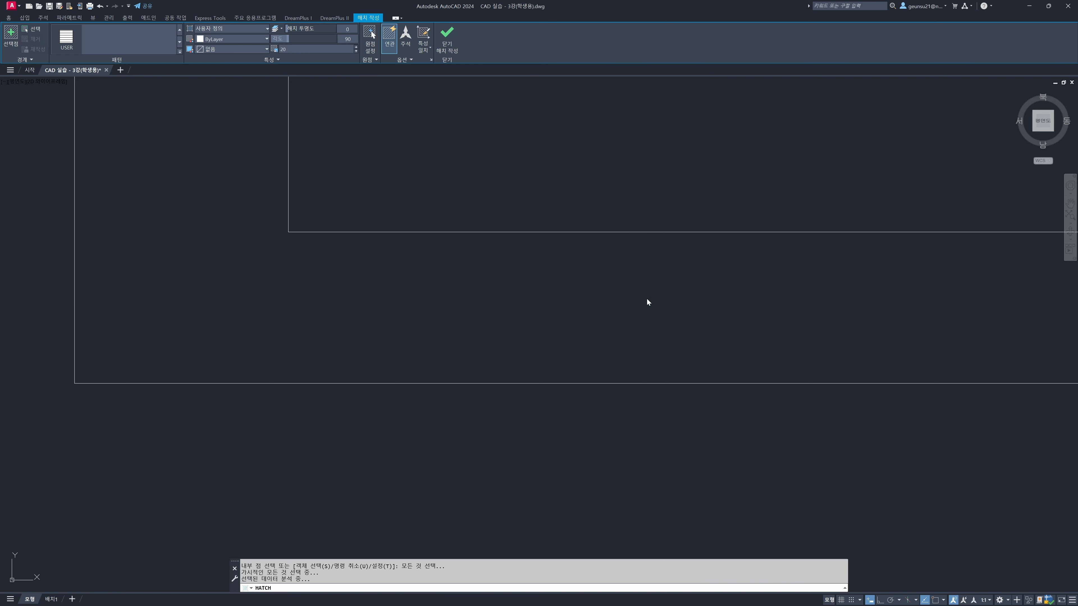
{"action": "left_click", "coordinate": [646, 298]}
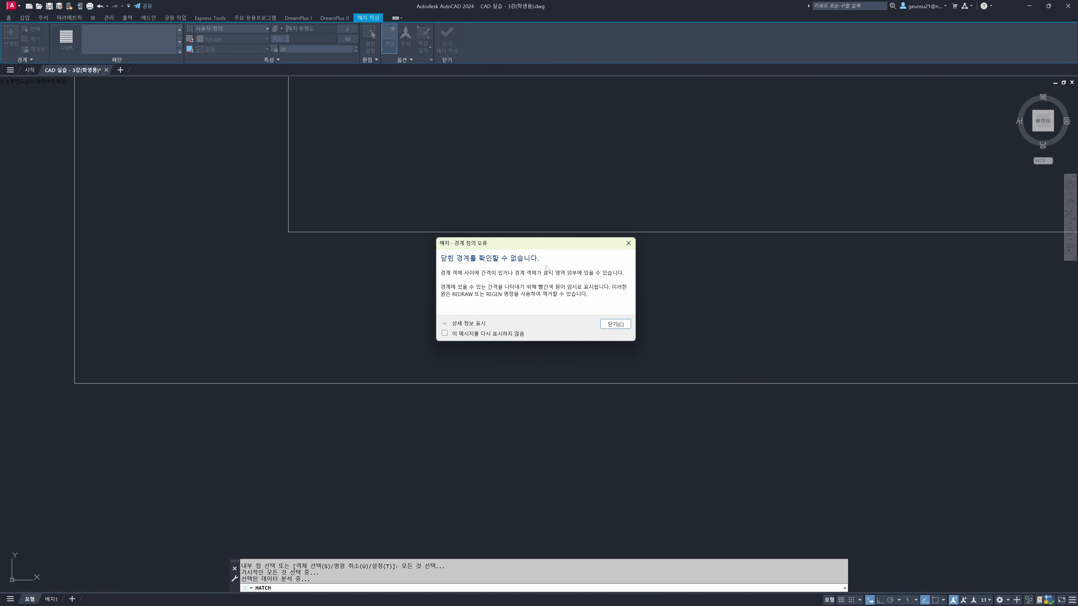
{"action": "left_click", "coordinate": [615, 324]}
{"action": "scroll", "coordinate": [568, 315], "scroll_direction": "up", "scroll_amount": 5}
{"action": "middle_click_drag", "start_coordinate": [701, 377], "coordinate": [493, 354]}
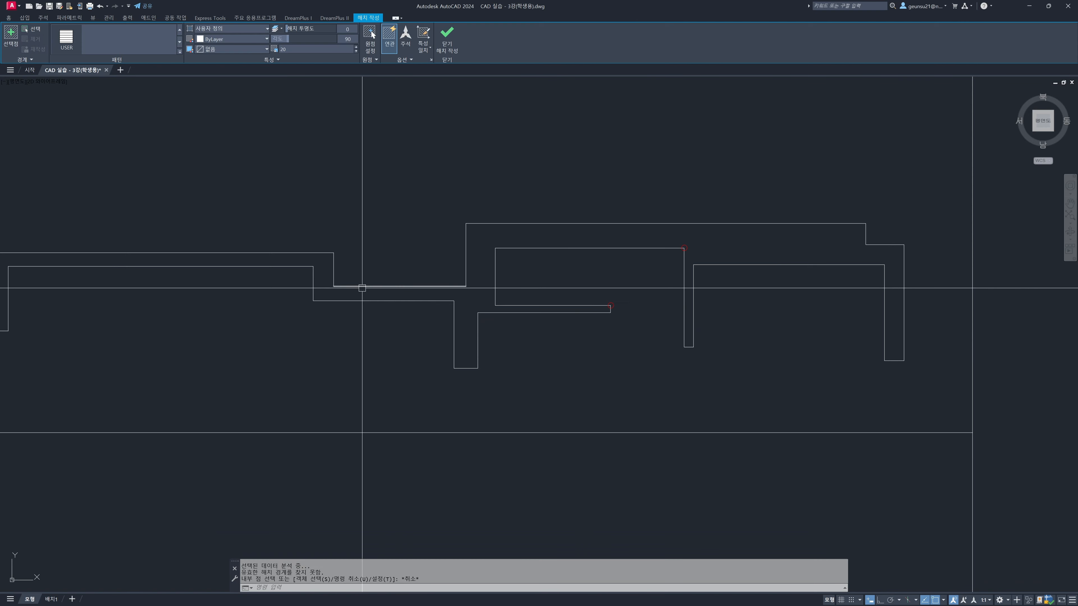
{"action": "key", "text": "Escape"}
Examine the extent and stepped corners of the unhatched right wall outline
{"action": "scroll", "coordinate": [348, 281], "scroll_direction": "up", "scroll_amount": 6}
{"action": "scroll", "coordinate": [361, 246], "scroll_direction": "up", "scroll_amount": 2}
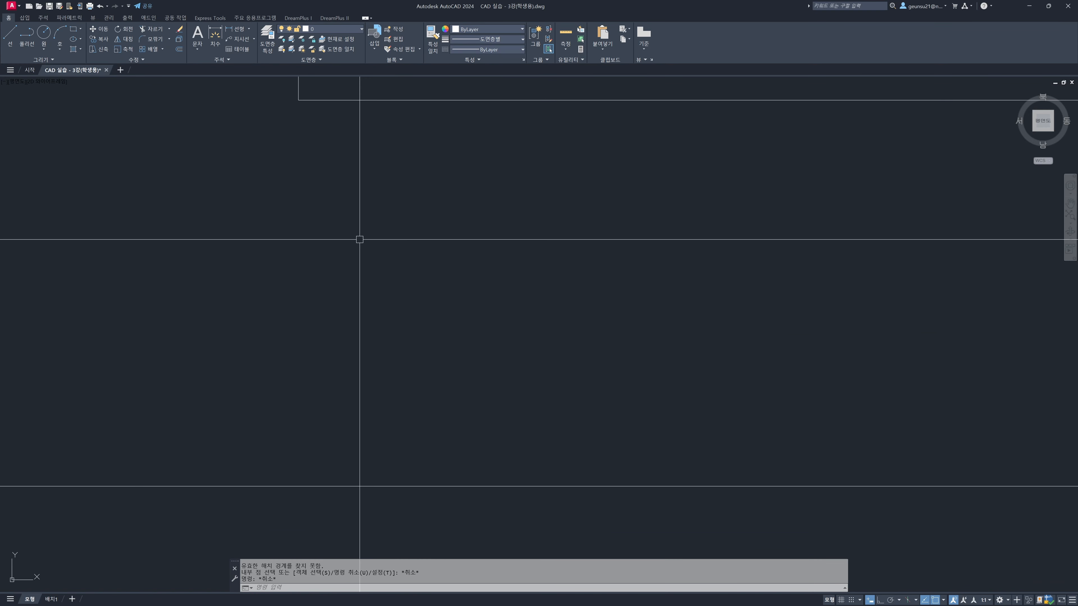
{"action": "key", "text": "Escape"}
{"action": "key", "text": "Escape"}
{"action": "key", "text": "Escape"}
{"action": "scroll", "coordinate": [311, 132], "scroll_direction": "down", "scroll_amount": 4}
{"action": "scroll", "coordinate": [310, 132], "scroll_direction": "down", "scroll_amount": 3}
{"action": "scroll", "coordinate": [310, 127], "scroll_direction": "up", "scroll_amount": 3}
{"action": "left_click", "coordinate": [134, 113]}
{"action": "left_click", "coordinate": [770, 303]}
{"action": "scroll", "coordinate": [773, 303], "scroll_direction": "down", "scroll_amount": 4}
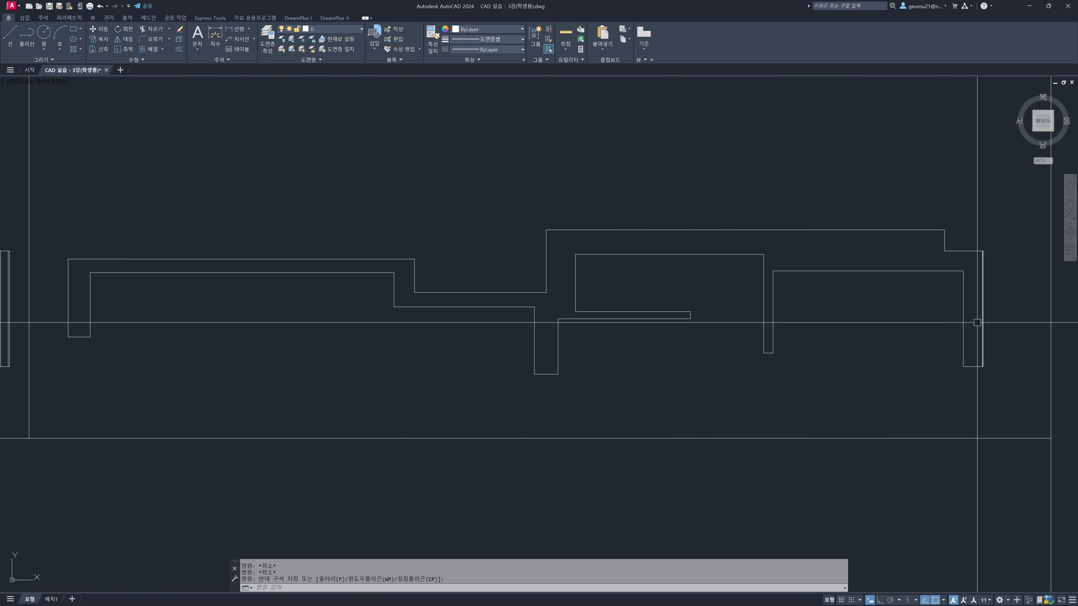
{"action": "scroll", "coordinate": [356, 308], "scroll_direction": "up", "scroll_amount": 6}
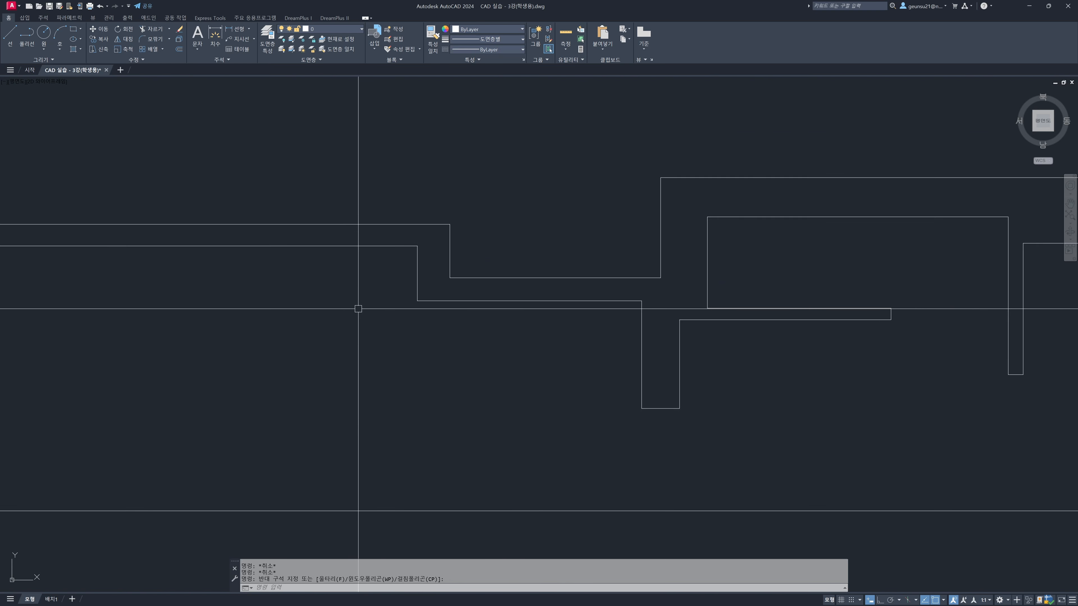
{"action": "middle_click_drag", "start_coordinate": [707, 308], "coordinate": [591, 318]}
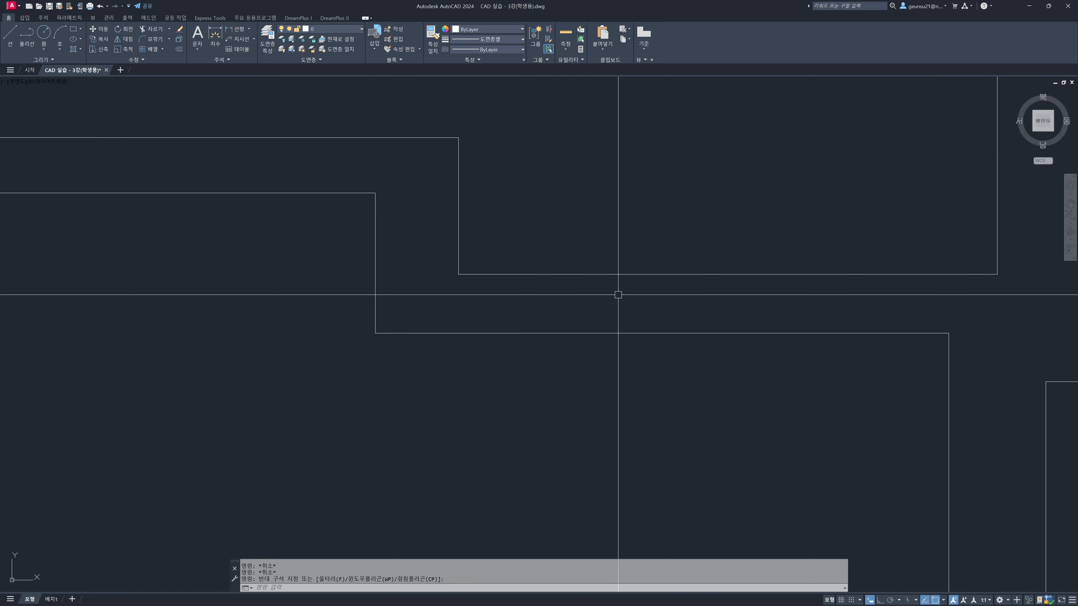
{"action": "middle_click_drag", "start_coordinate": [645, 298], "coordinate": [580, 289]}
Fit the entire right wall outline in a zoom window and regenerate the drawing
{"action": "scroll", "coordinate": [611, 297], "scroll_direction": "down", "scroll_amount": 4}
{"action": "scroll", "coordinate": [611, 298], "scroll_direction": "down", "scroll_amount": 4}
{"action": "type", "text": "z"}
{"action": "key", "text": "space"}
{"action": "left_click", "coordinate": [323, 203]}
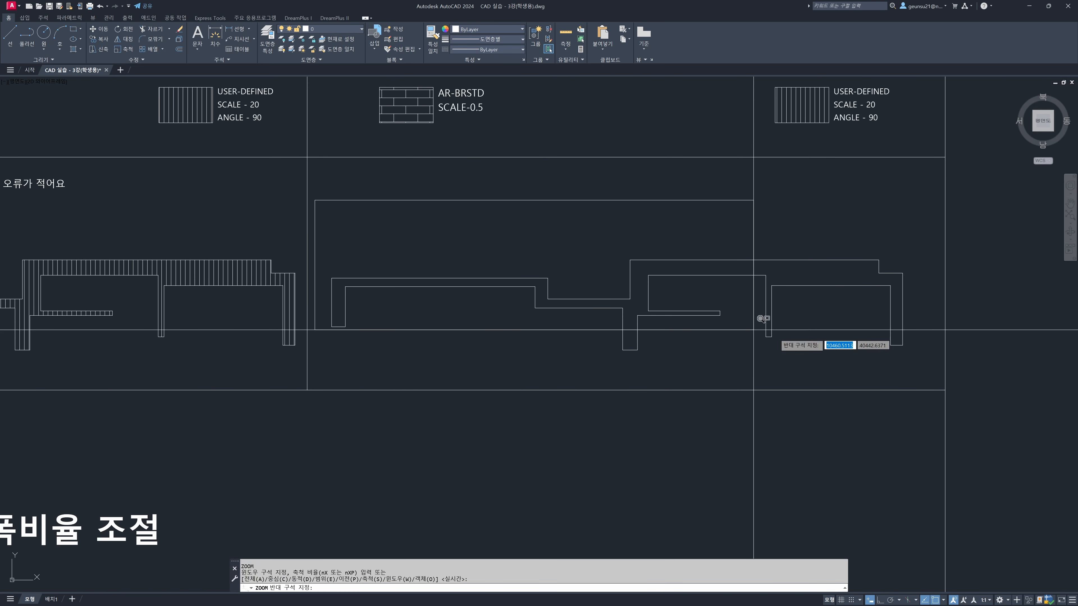
{"action": "left_click", "coordinate": [944, 378]}
{"action": "type", "text": "re"}
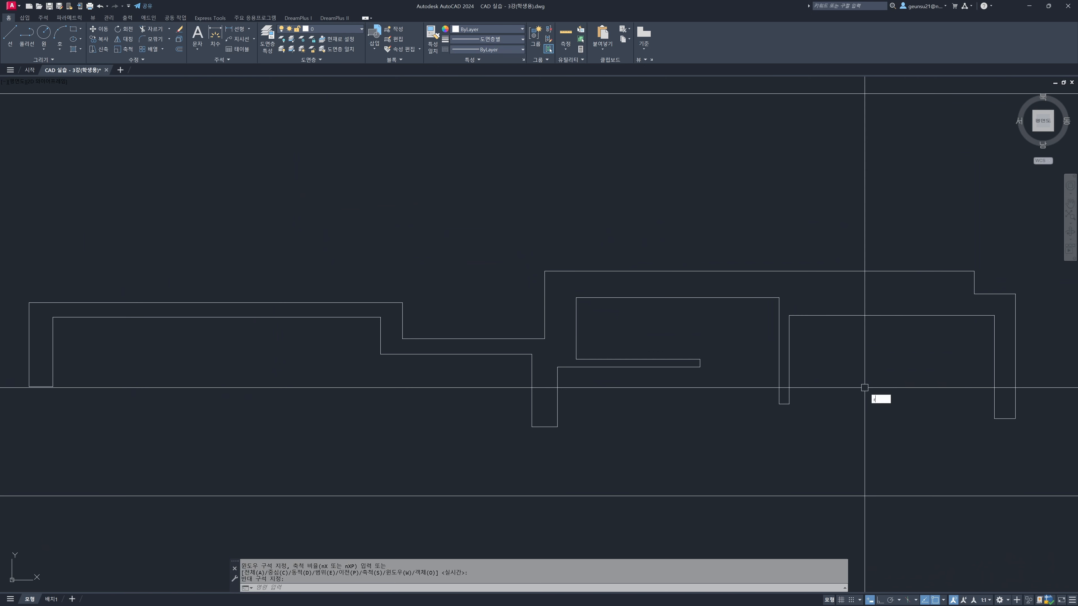
{"action": "key", "text": "space"}
Hatch the interior of the right wall outline with the USER pattern at scale 20 and angle 90
{"action": "type", "text": "h"}
{"action": "key", "text": "space"}
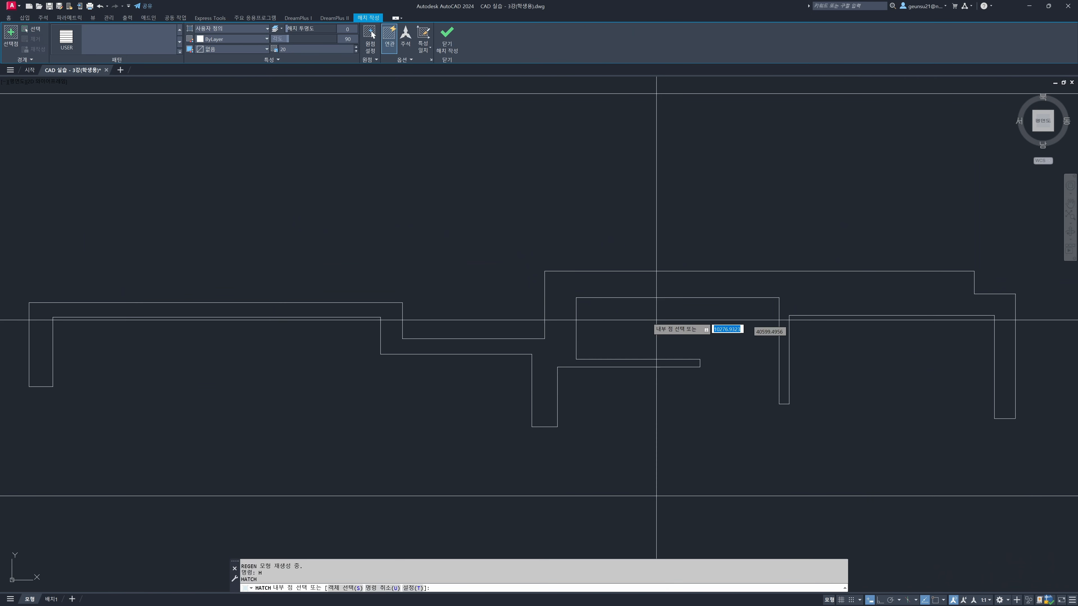
{"action": "left_click", "coordinate": [578, 283]}
{"action": "key", "text": "Return"}
Review the finished Hatch row and the Style and dimension command rows below it in the worksheet table
{"action": "scroll", "coordinate": [400, 289], "scroll_direction": "down", "scroll_amount": 5}
{"action": "middle_click_drag", "start_coordinate": [354, 312], "coordinate": [507, 286]}
{"action": "key", "text": "Escape"}
{"action": "key", "text": "Escape"}
{"action": "key", "text": "Escape"}
{"action": "mouse_move", "coordinate": [378, 330]}
{"action": "middle_mouse_down"}
{"action": "mouse_move", "coordinate": [549, 321]}
{"action": "mouse_move", "coordinate": [587, 335]}
{"action": "middle_mouse_up"}
{"action": "scroll", "coordinate": [588, 334], "scroll_direction": "down", "scroll_amount": 2}
{"action": "middle_click_drag", "start_coordinate": [491, 355], "coordinate": [555, 329]}
{"action": "mouse_move", "coordinate": [451, 365]}
{"action": "middle_mouse_down"}
{"action": "mouse_move", "coordinate": [558, 344]}
{"action": "mouse_move", "coordinate": [588, 316]}
{"action": "mouse_move", "coordinate": [727, 301]}
{"action": "mouse_move", "coordinate": [661, 298]}
{"action": "middle_mouse_up"}
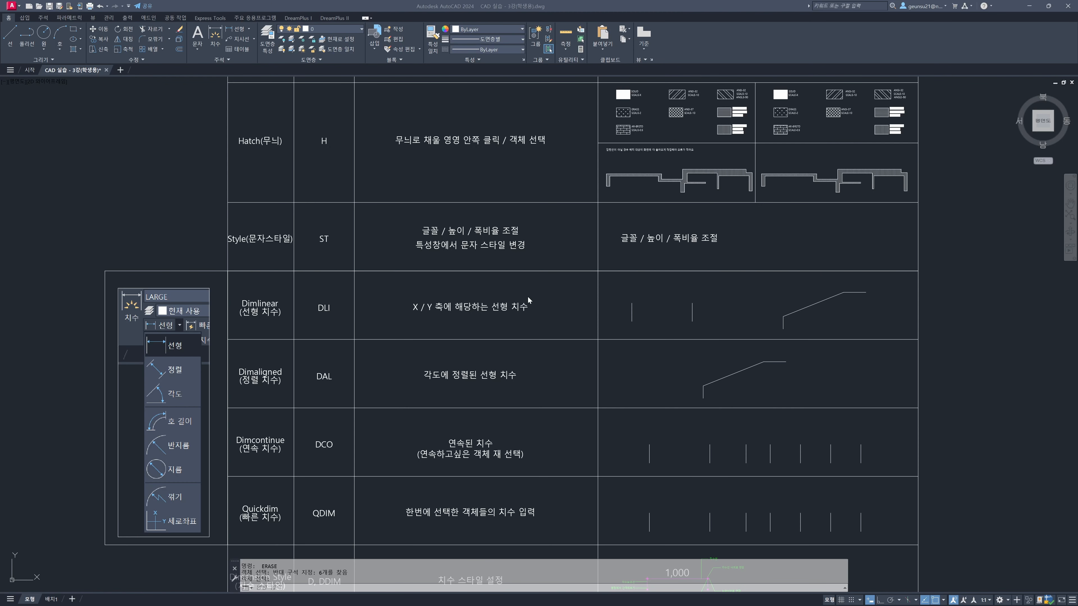
{"action": "middle_click_drag", "start_coordinate": [577, 263], "coordinate": [537, 267]}
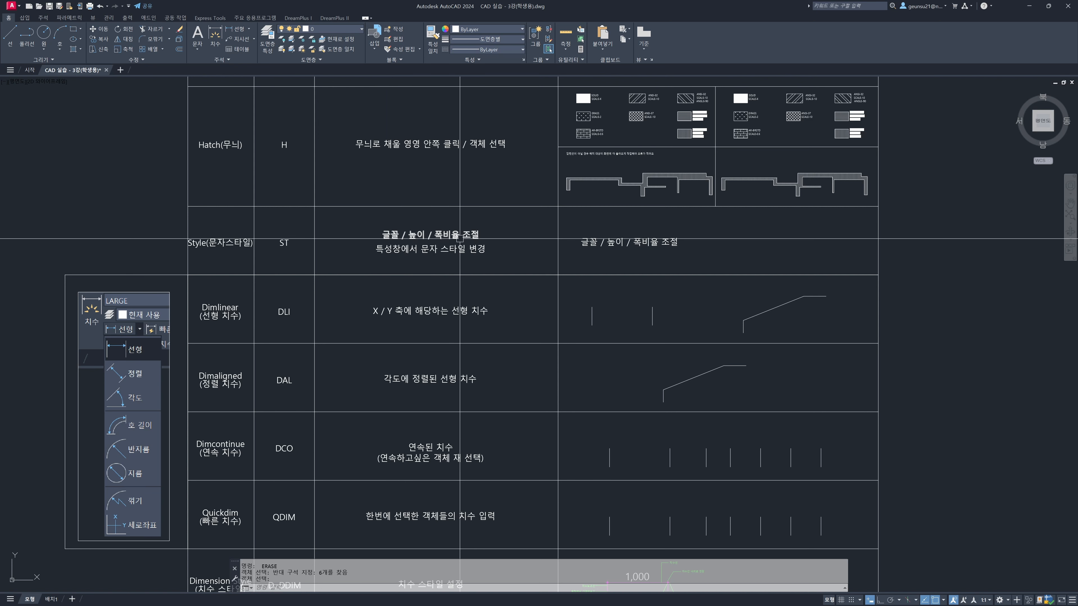
Create a new text style named B based on the 맑은고딕 style
{"action": "type", "text": "st"}
{"action": "key", "text": "Return"}
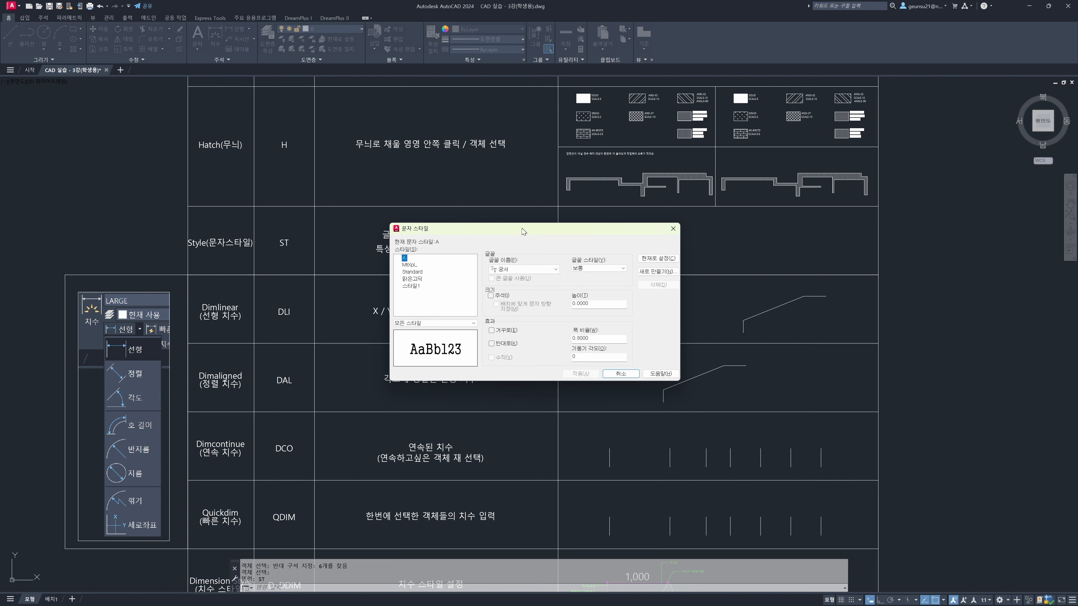
{"action": "left_click_drag", "start_coordinate": [510, 235], "coordinate": [446, 213]}
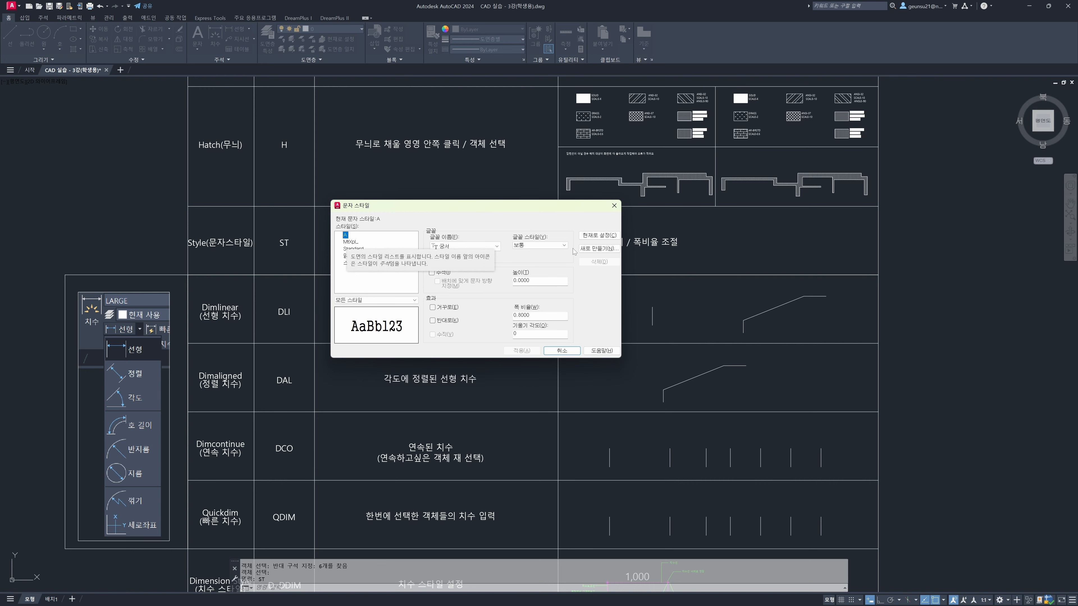
{"action": "left_click", "coordinate": [356, 264]}
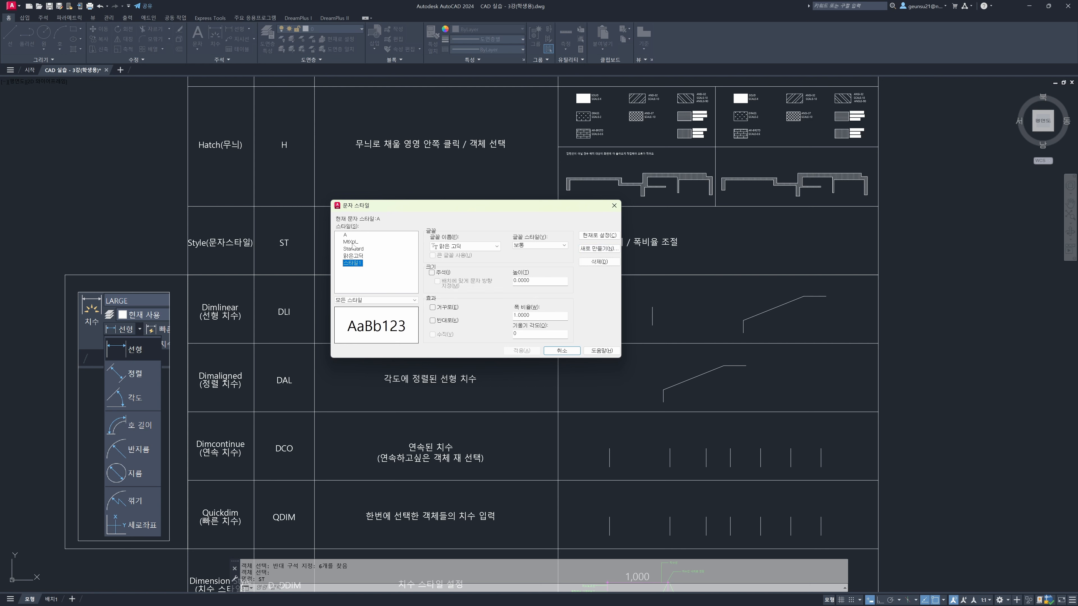
{"action": "left_click", "coordinate": [354, 256]}
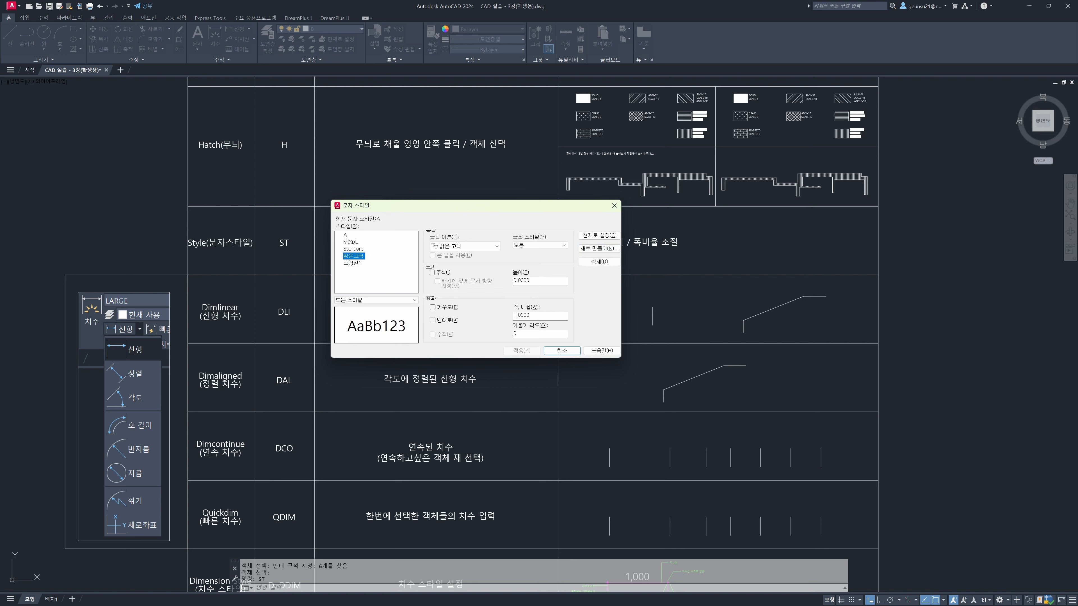
{"action": "left_click", "coordinate": [594, 249]}
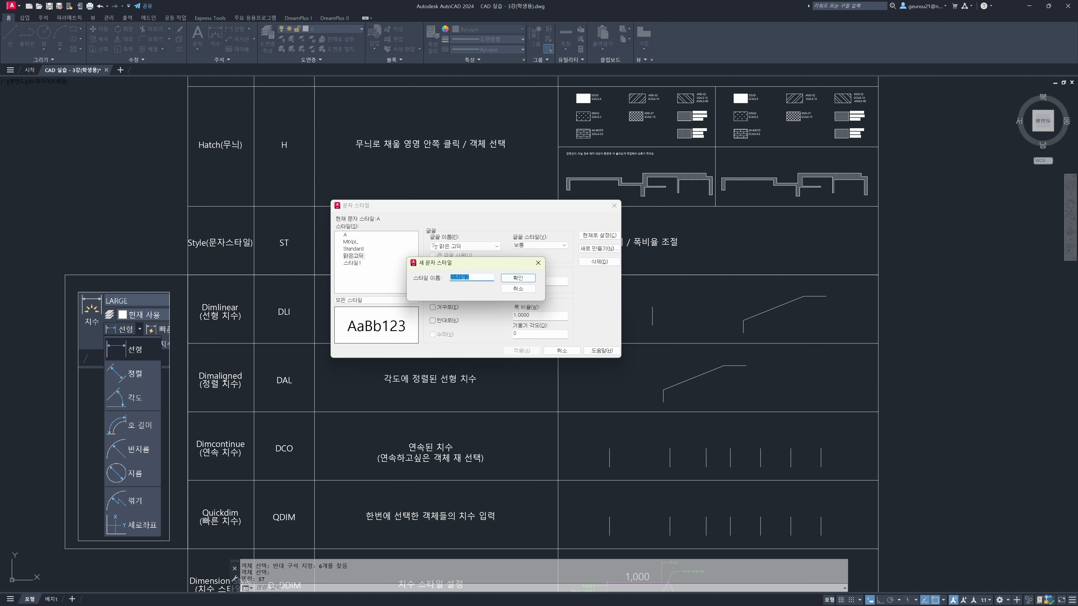
{"action": "type", "text": "B"}
{"action": "left_click", "coordinate": [515, 280]}
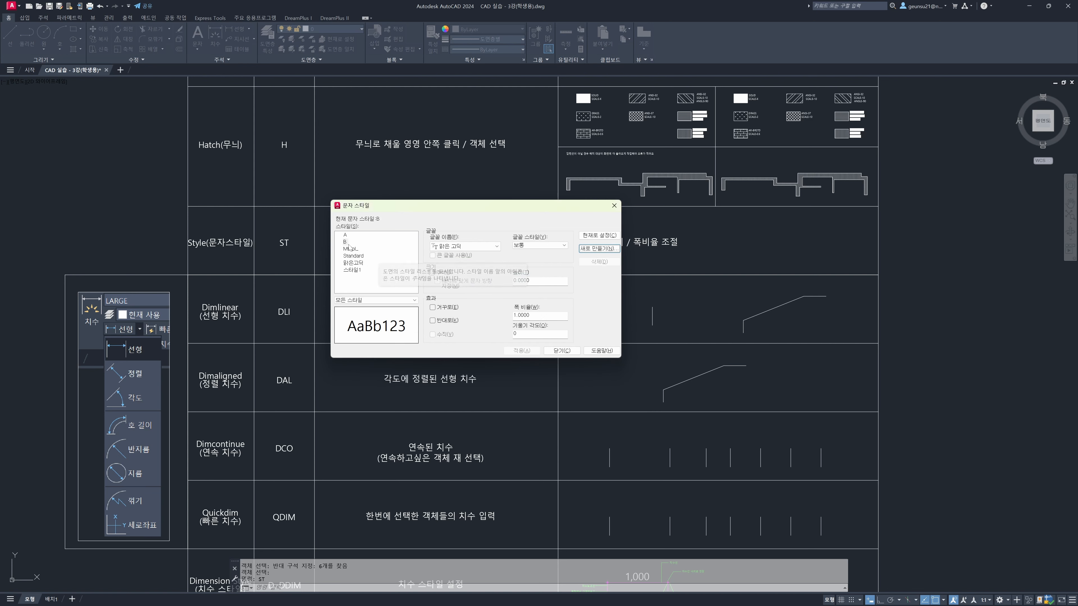
Set the font of text style B to 궁서체
{"action": "left_click", "coordinate": [488, 246]}
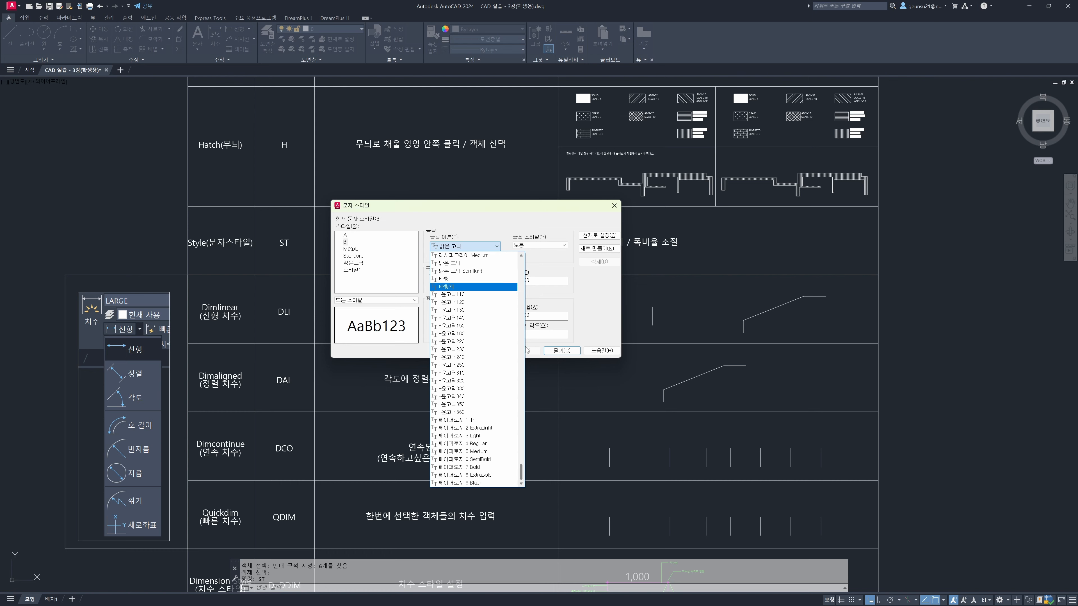
{"action": "mouse_move", "coordinate": [521, 469]}
{"action": "left_mouse_down"}
{"action": "mouse_move", "coordinate": [533, 284]}
{"action": "mouse_move", "coordinate": [529, 476]}
{"action": "left_mouse_up"}
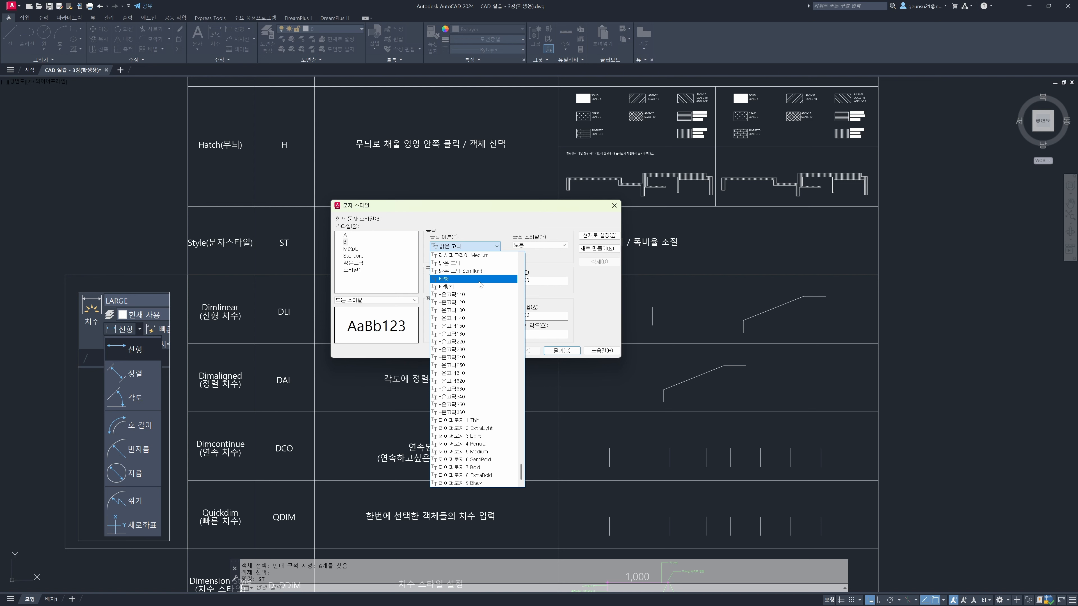
{"action": "scroll", "coordinate": [522, 472], "scroll_direction": "up", "scroll_amount": 2}
{"action": "left_click_drag", "start_coordinate": [522, 471], "coordinate": [522, 458]}
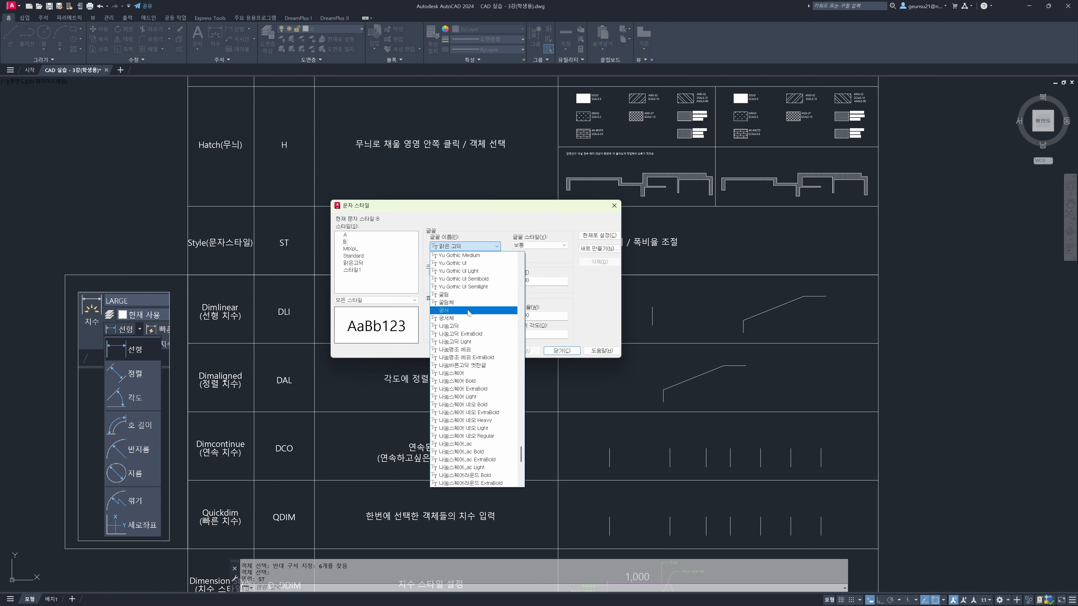
{"action": "left_click", "coordinate": [447, 318]}
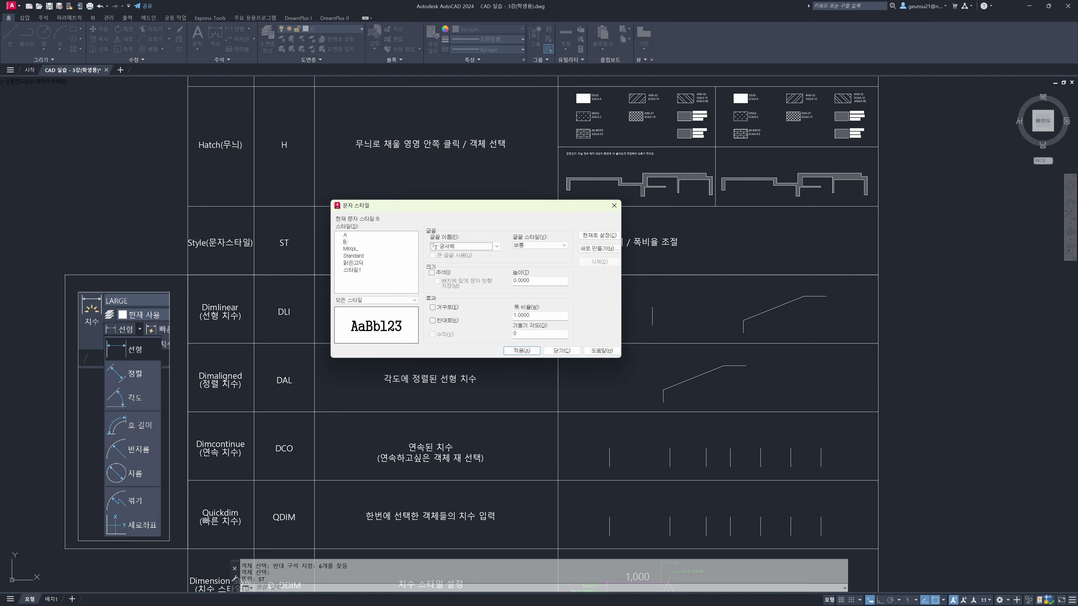
Keep the regular font style and zero height for style B and set its width factor to 0.8
{"action": "left_click", "coordinate": [544, 246]}
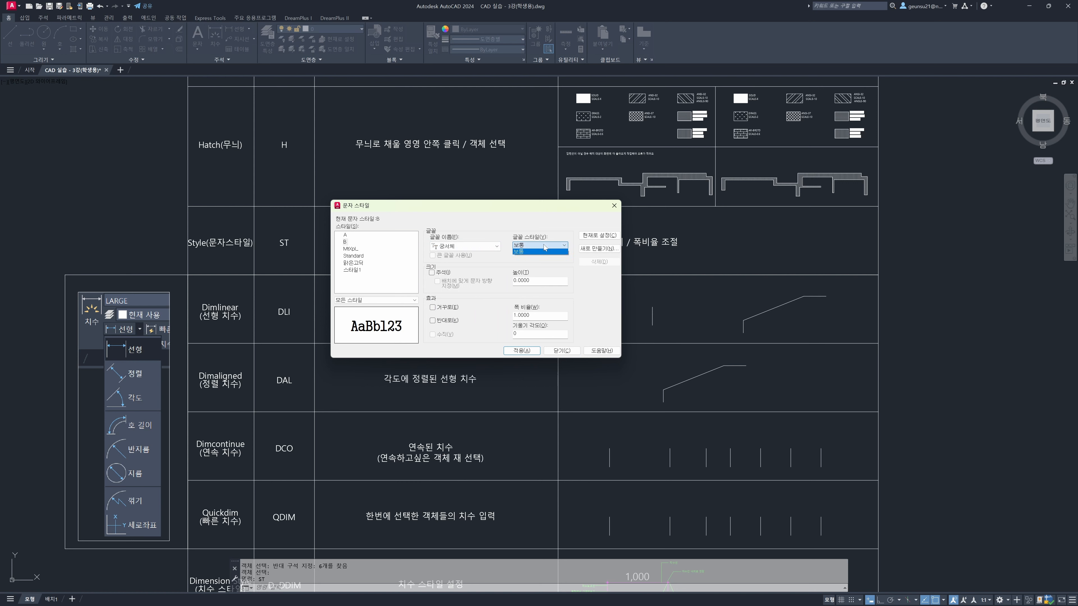
{"action": "left_click", "coordinate": [538, 282]}
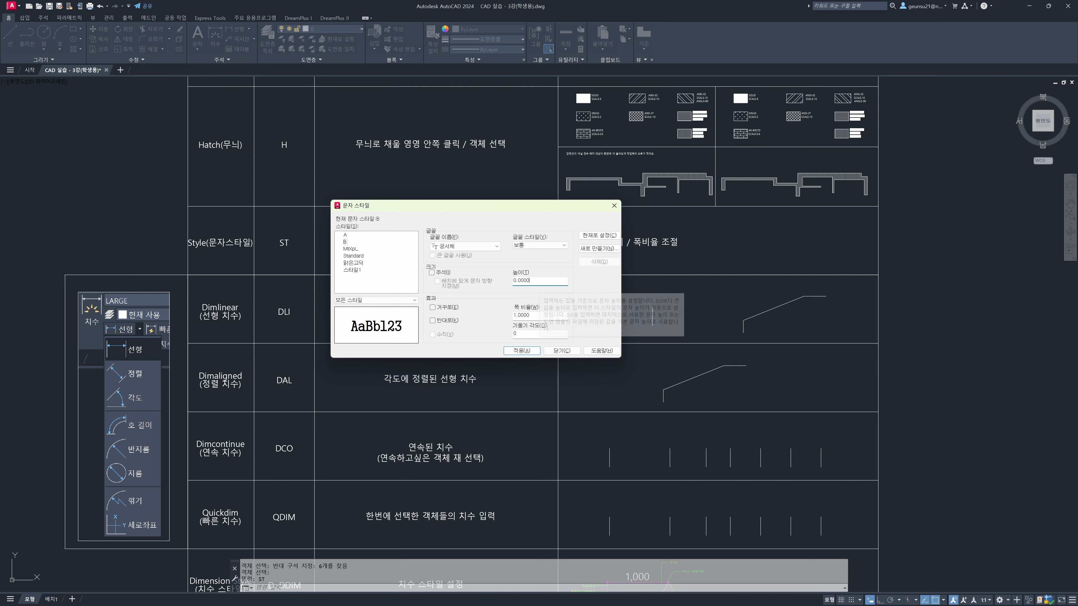
{"action": "key", "text": "Tab"}
{"action": "type", "text": ".8"}
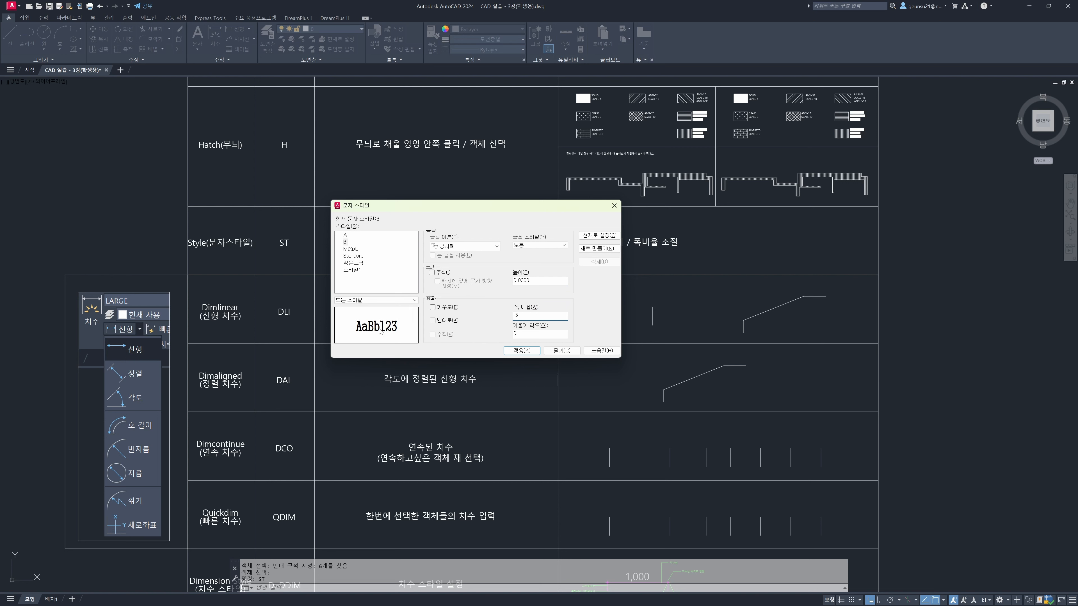
{"action": "type", "text": ".2"}
{"action": "key", "text": "BackSpace"}
{"action": "type", "text": "8"}
{"action": "key", "text": "Tab"}
Try the upside-down and backwards effects, switch both off again, and apply the settings of style B
{"action": "left_click", "coordinate": [447, 309]}
{"action": "left_click", "coordinate": [447, 321]}
{"action": "left_click", "coordinate": [446, 308]}
{"action": "left_click", "coordinate": [447, 321]}
{"action": "left_click", "coordinate": [514, 353]}
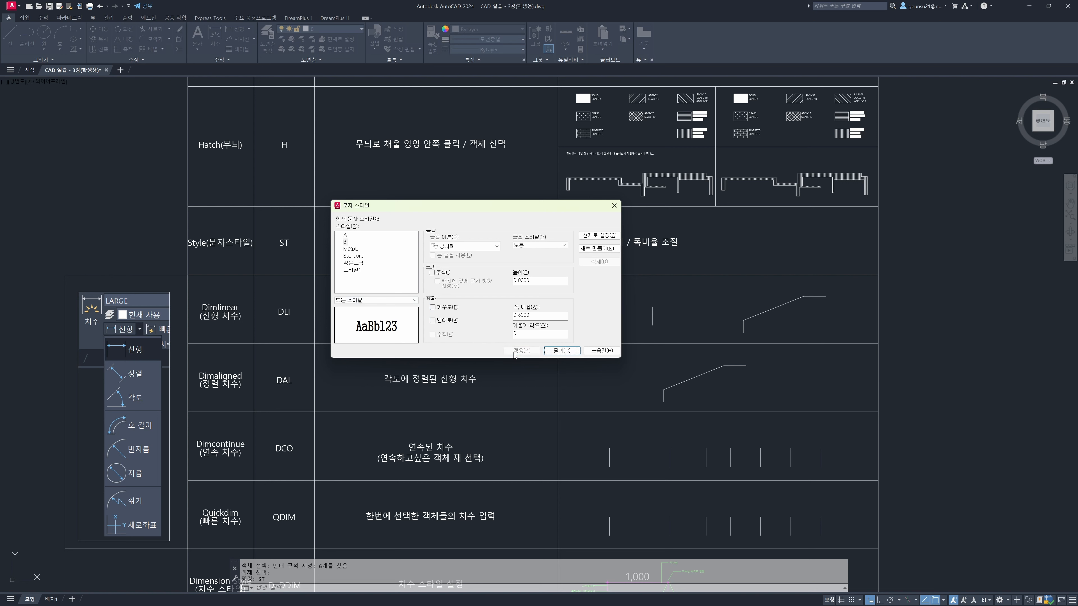
{"action": "left_click", "coordinate": [570, 351]}
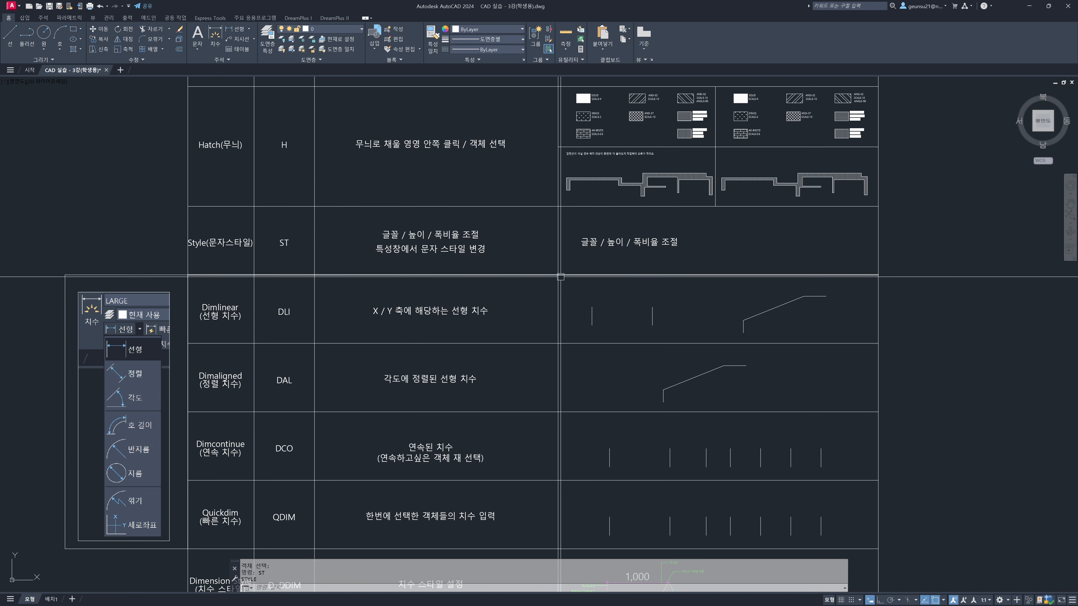
Assign text style B to the sample text "글꼴 / 높이 / 폭비율 조절" in the Style row's example cell
{"action": "left_click", "coordinate": [629, 242]}
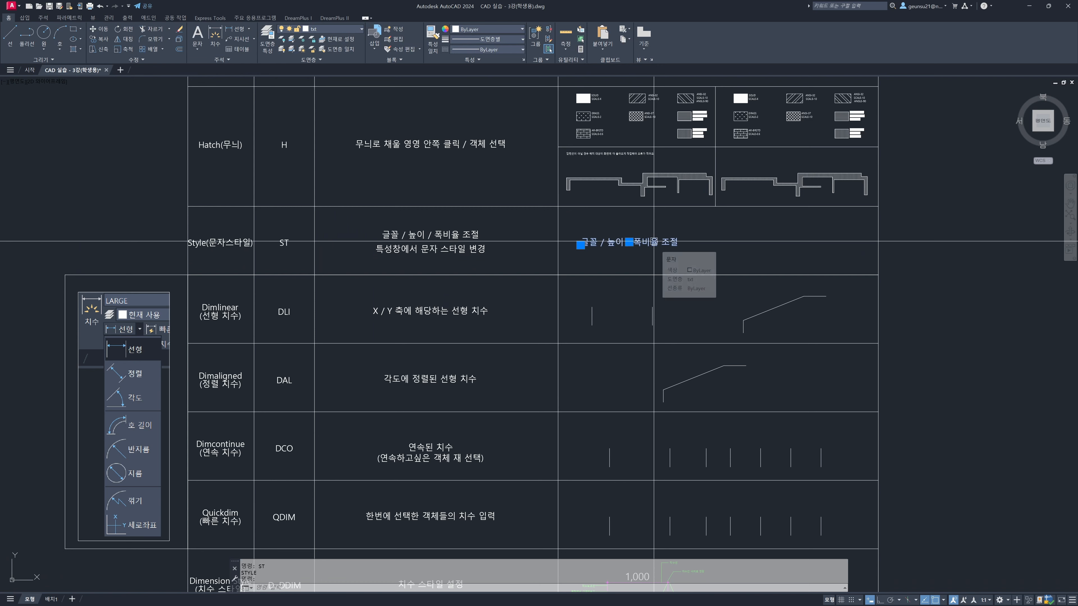
{"action": "key", "text": "ctrl+1"}
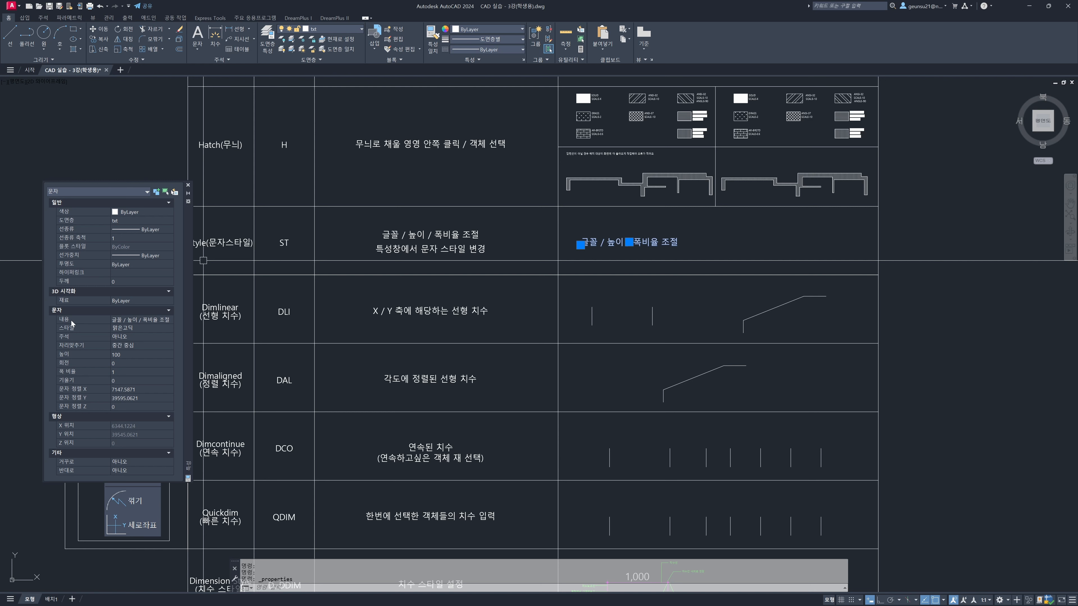
{"action": "left_click", "coordinate": [126, 329]}
{"action": "left_click", "coordinate": [170, 328]}
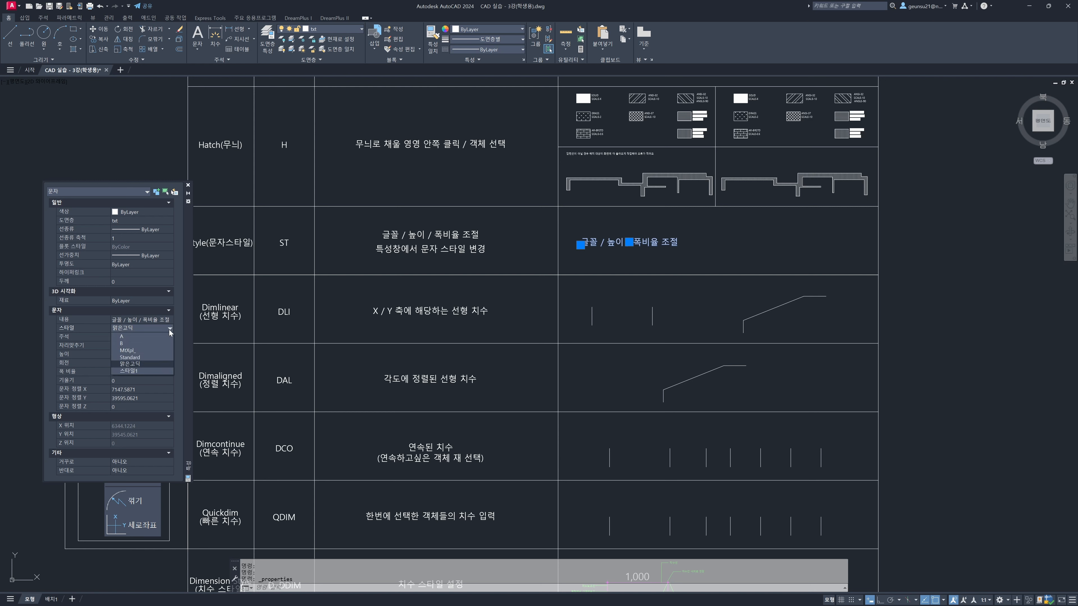
{"action": "left_click", "coordinate": [163, 343]}
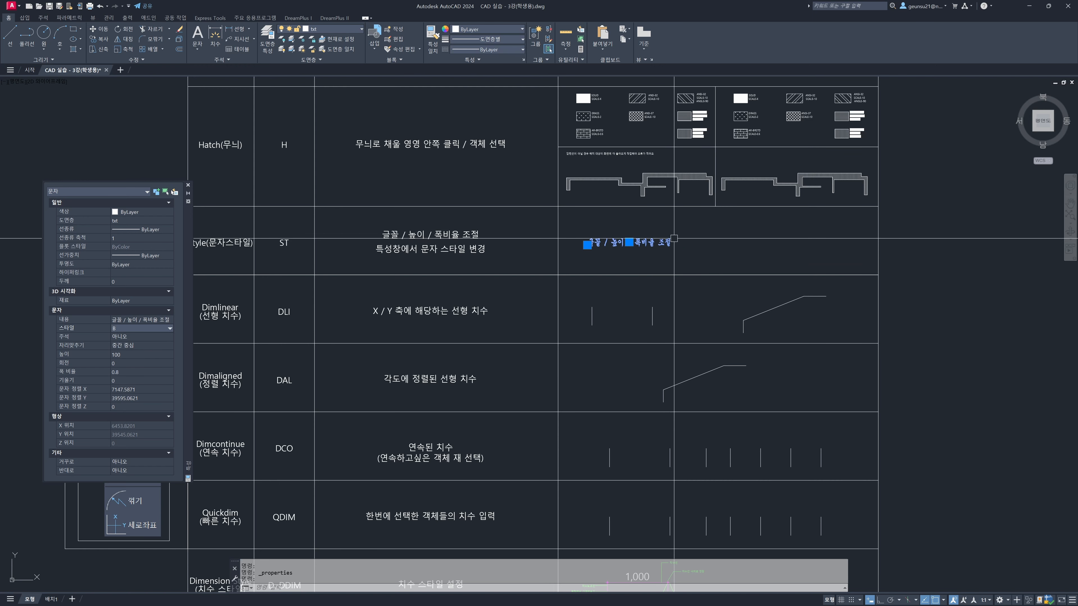
{"action": "key", "text": "Escape"}
{"action": "key", "text": "Escape"}
{"action": "key", "text": "Escape"}
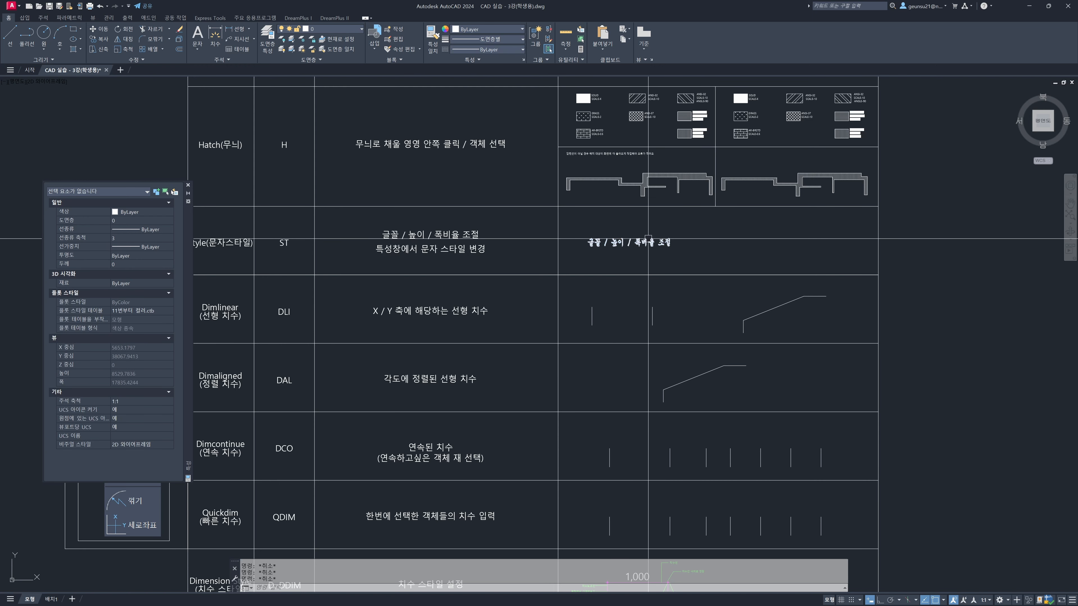
Add the single-line text "글씨를 씁니다" beside the Style row's sample text, with height 200 and rotation 0
{"action": "middle_click_drag", "start_coordinate": [686, 236], "coordinate": [674, 241]}
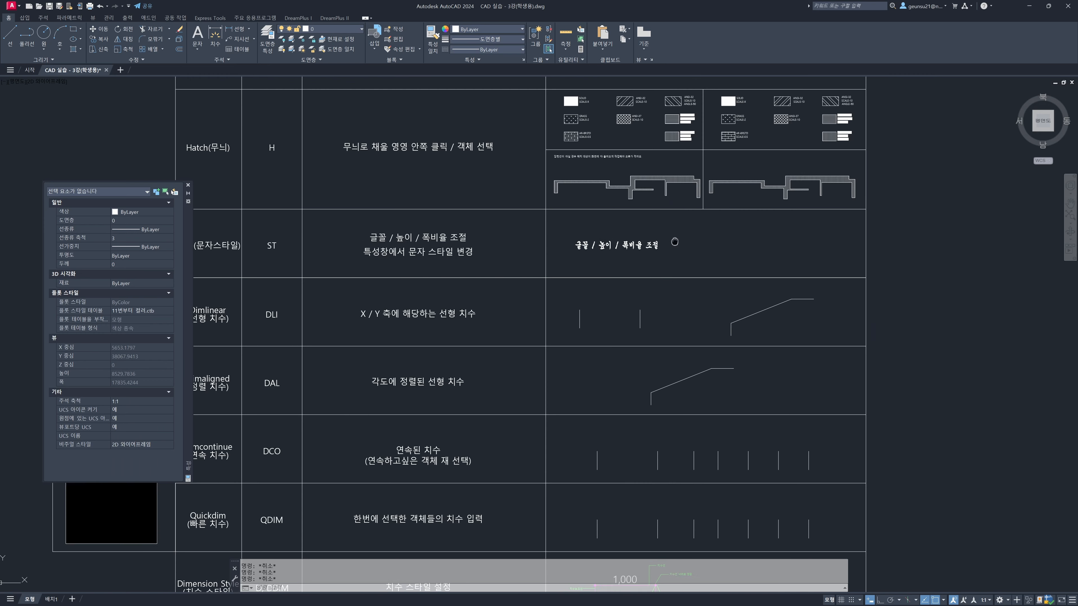
{"action": "type", "text": "d"}
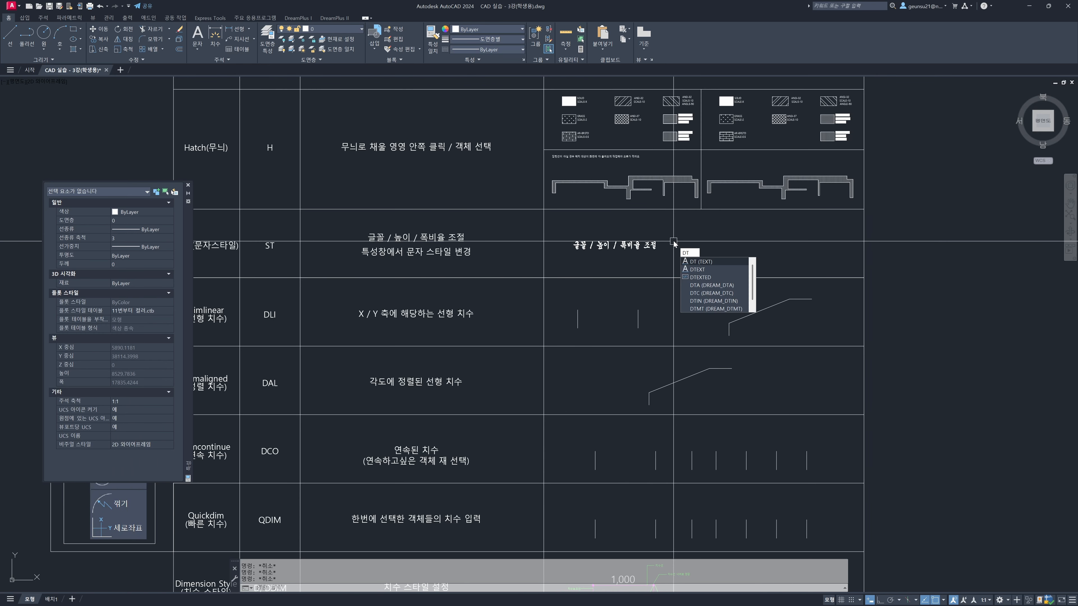
{"action": "key", "text": "Return"}
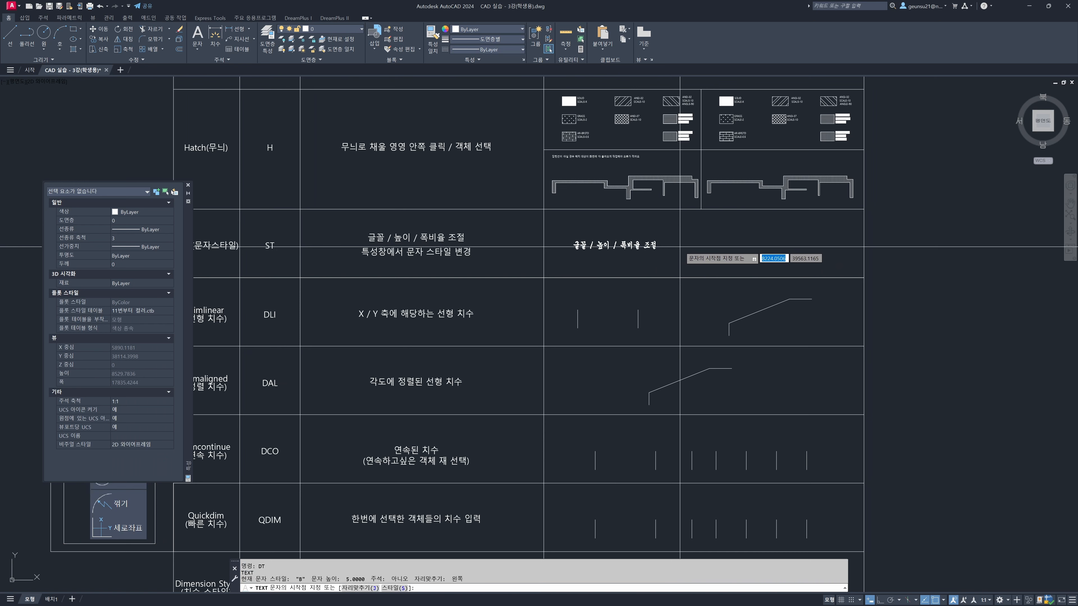
{"action": "left_click", "coordinate": [680, 246]}
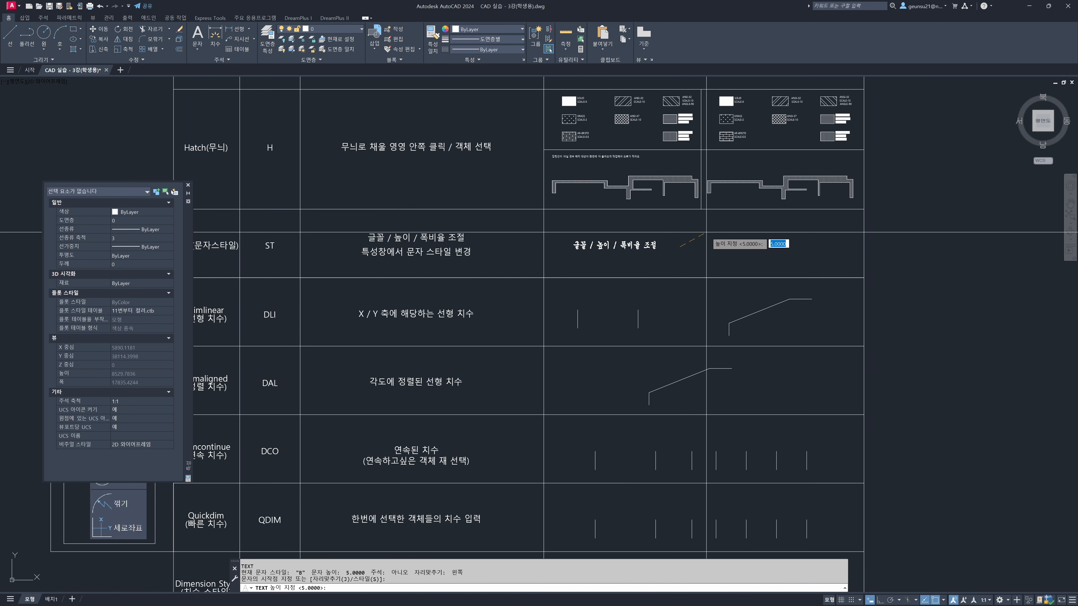
{"action": "type", "text": "200"}
{"action": "key", "text": "Return"}
{"action": "key", "text": "Return"}
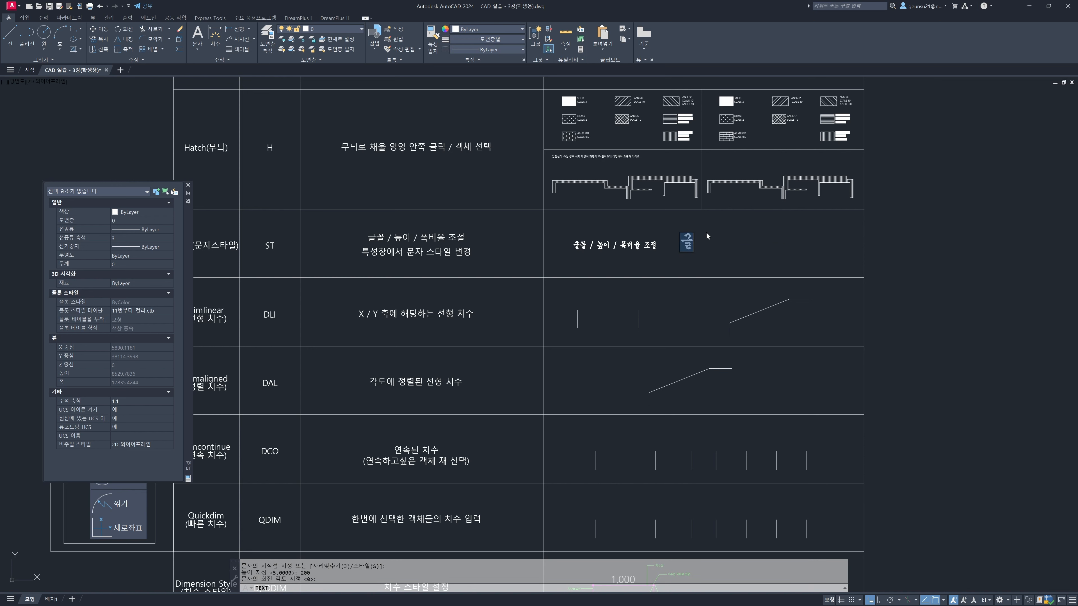
{"action": "type", "text": "글씨를 씁니다"}
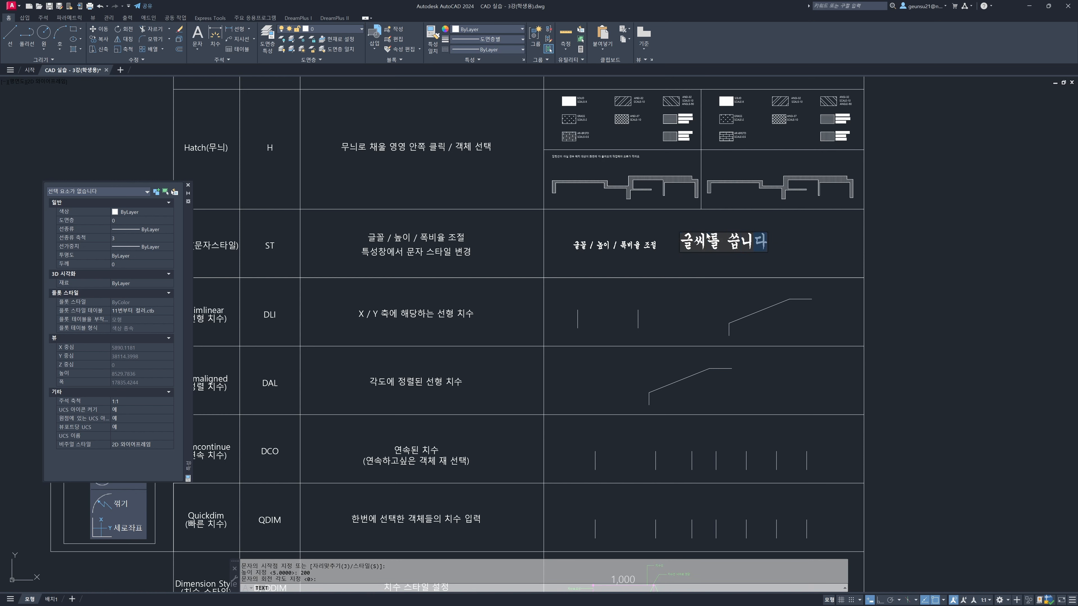
{"action": "key", "text": "Return"}
{"action": "key", "text": "Return"}
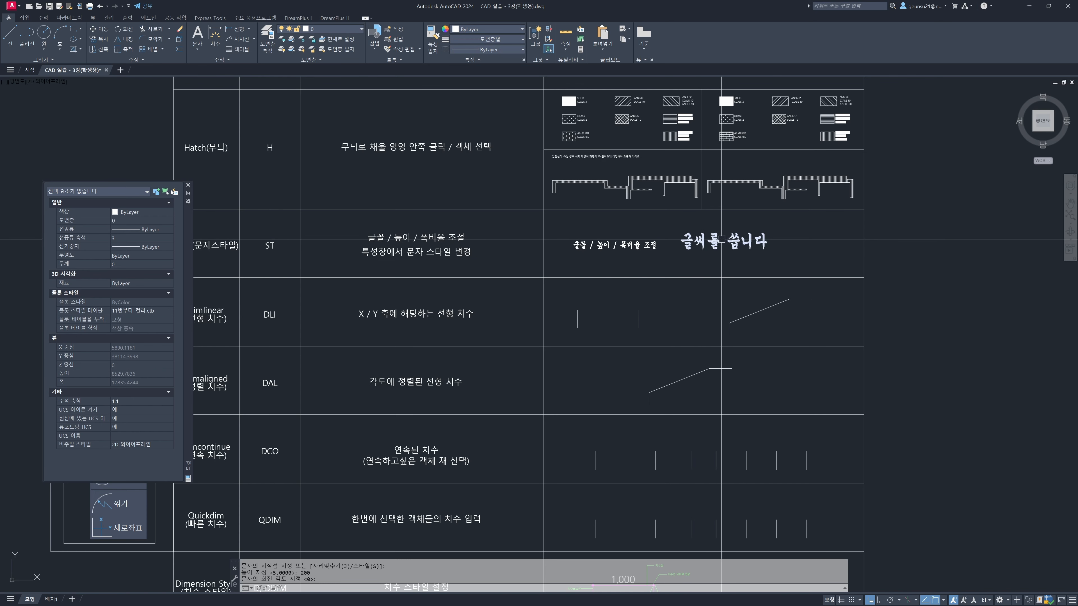
Make 맑은고딕 the current text style
{"action": "middle_click_drag", "start_coordinate": [723, 236], "coordinate": [676, 244]}
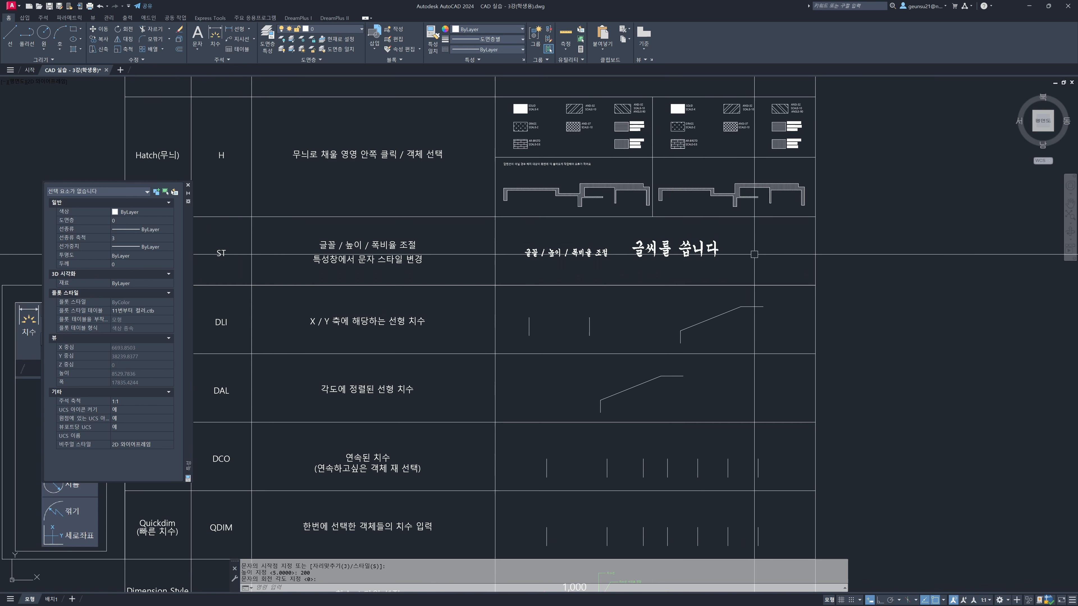
{"action": "type", "text": "st"}
{"action": "key", "text": "Return"}
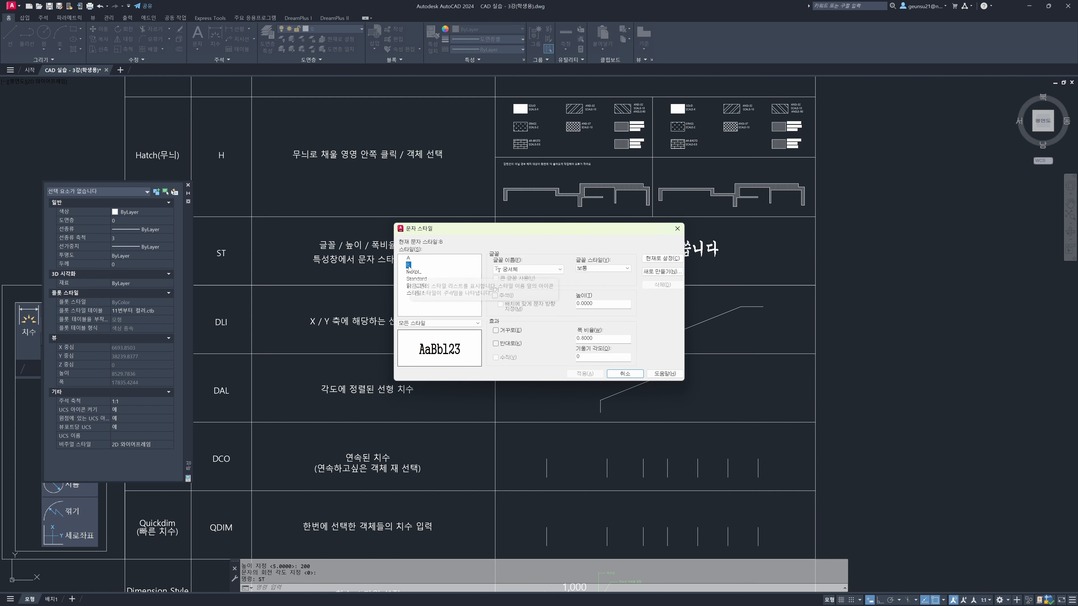
{"action": "left_click", "coordinate": [414, 285]}
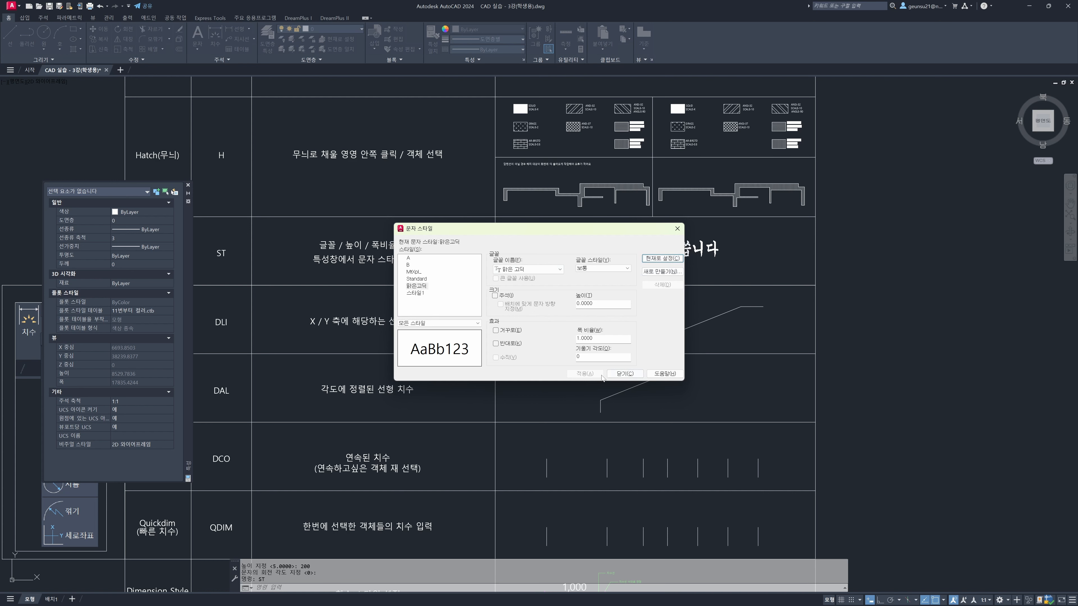
{"action": "left_click", "coordinate": [623, 374]}
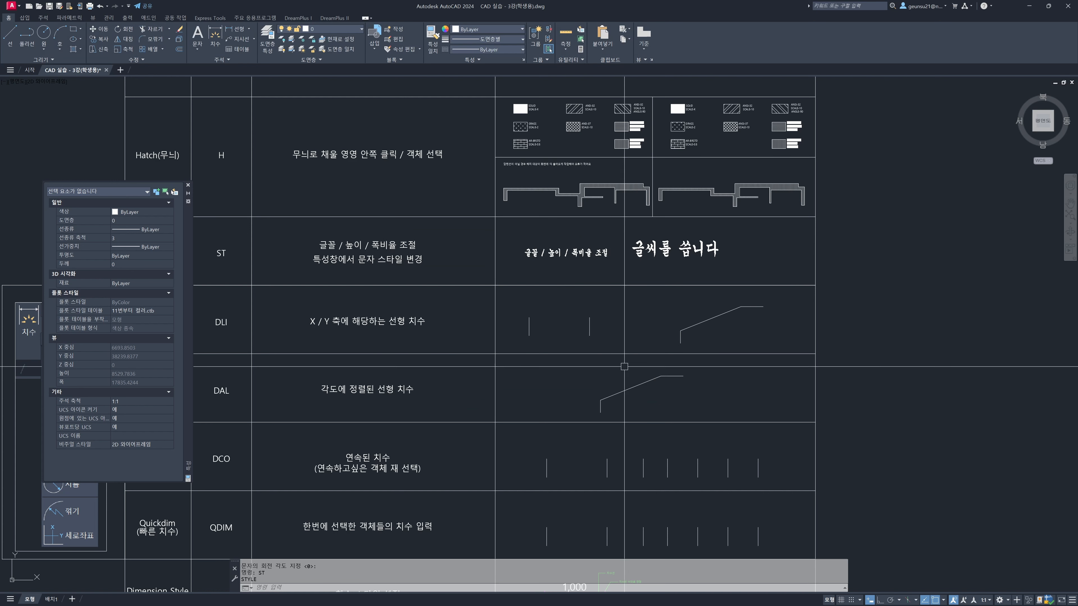
Add the single-line text "맑은고딕" beside the Style row's sample texts, with height 150 and rotation 0
{"action": "type", "text": "dt"}
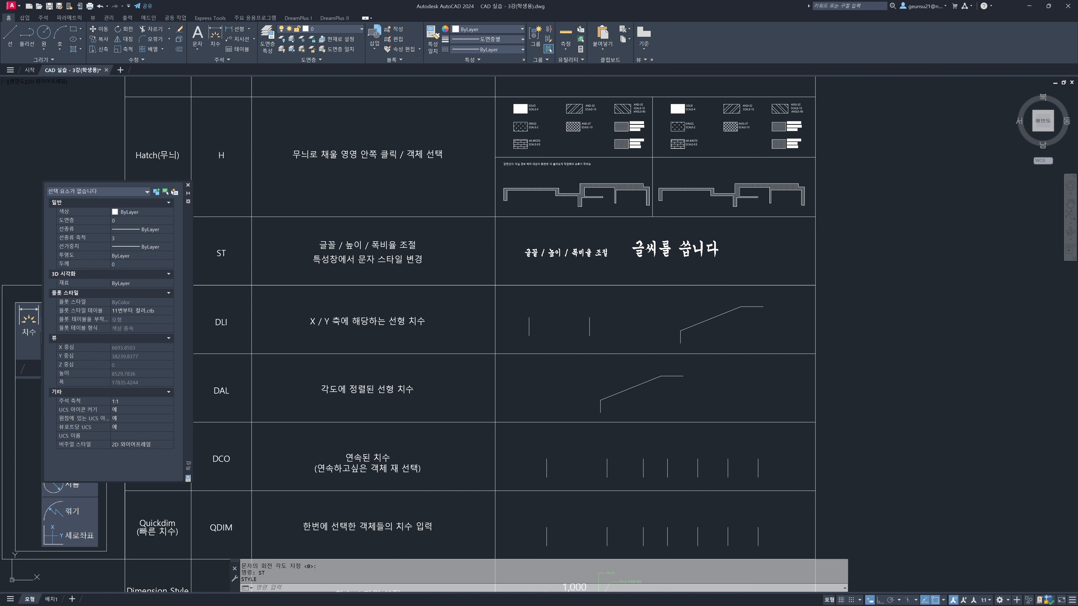
{"action": "key", "text": "Return"}
{"action": "left_click", "coordinate": [738, 262]}
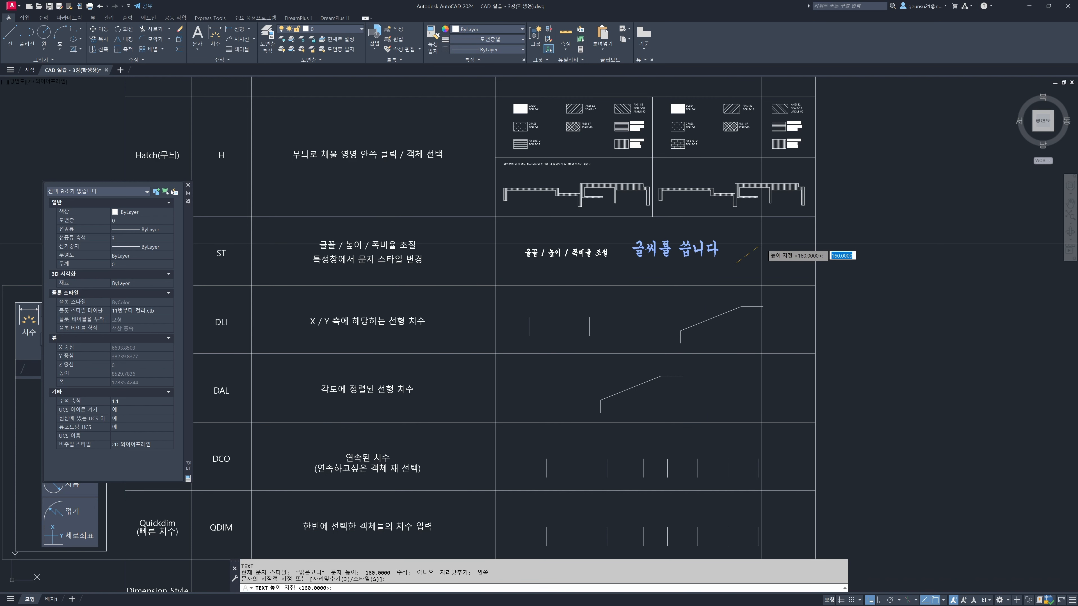
{"action": "key", "text": "Return"}
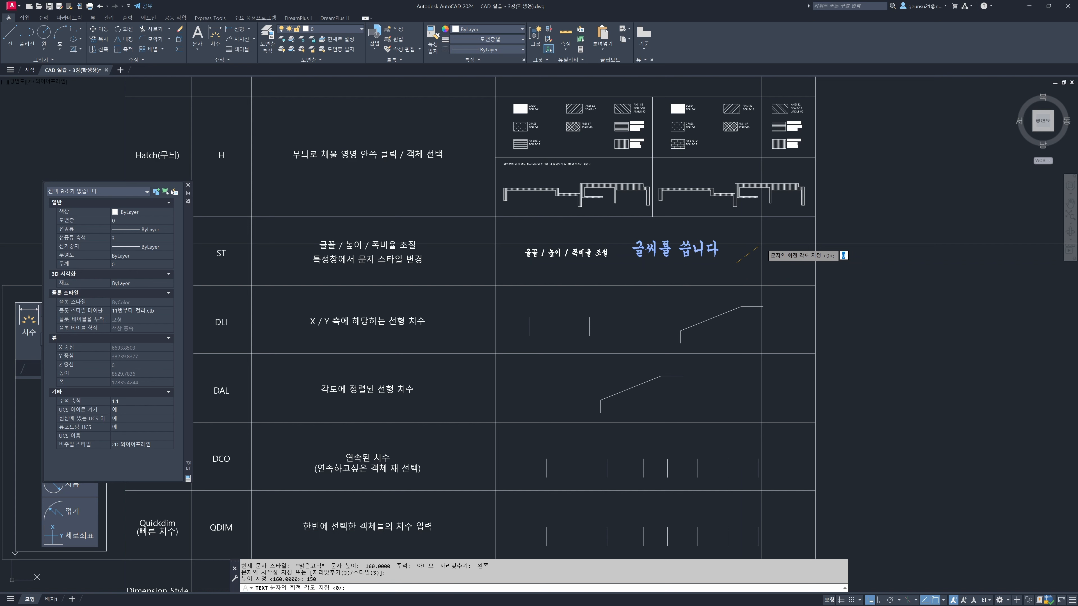
{"action": "key", "text": "Return"}
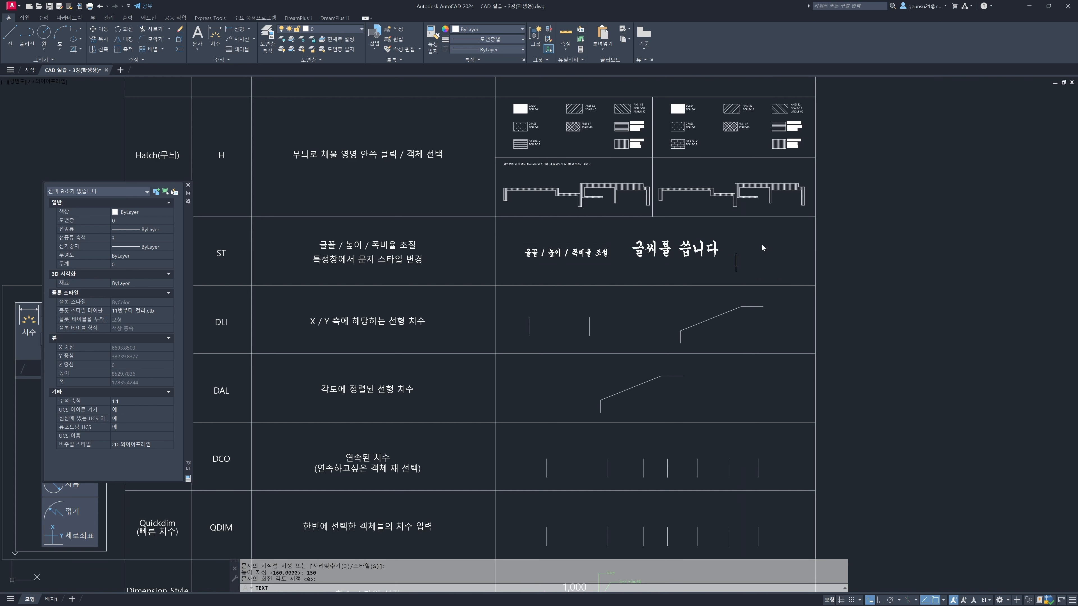
{"action": "type", "text": "맑은고딕"}
{"action": "key", "text": "Return"}
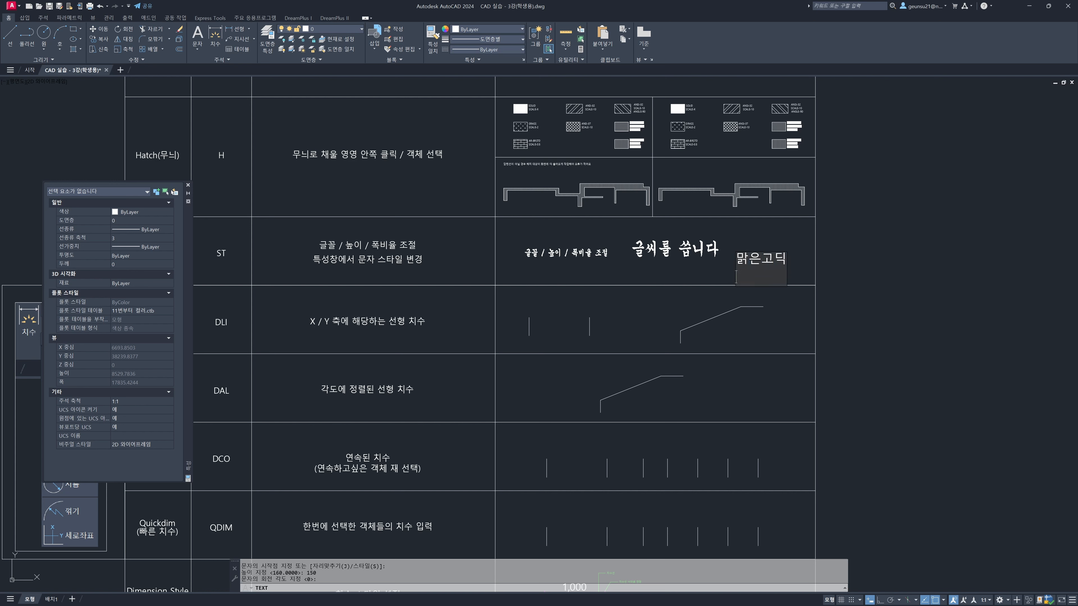
{"action": "key", "text": "Return"}
Make B the current text style, discarding the pending style changes, and finish with the text style settings
{"action": "type", "text": "st"}
{"action": "key", "text": "Return"}
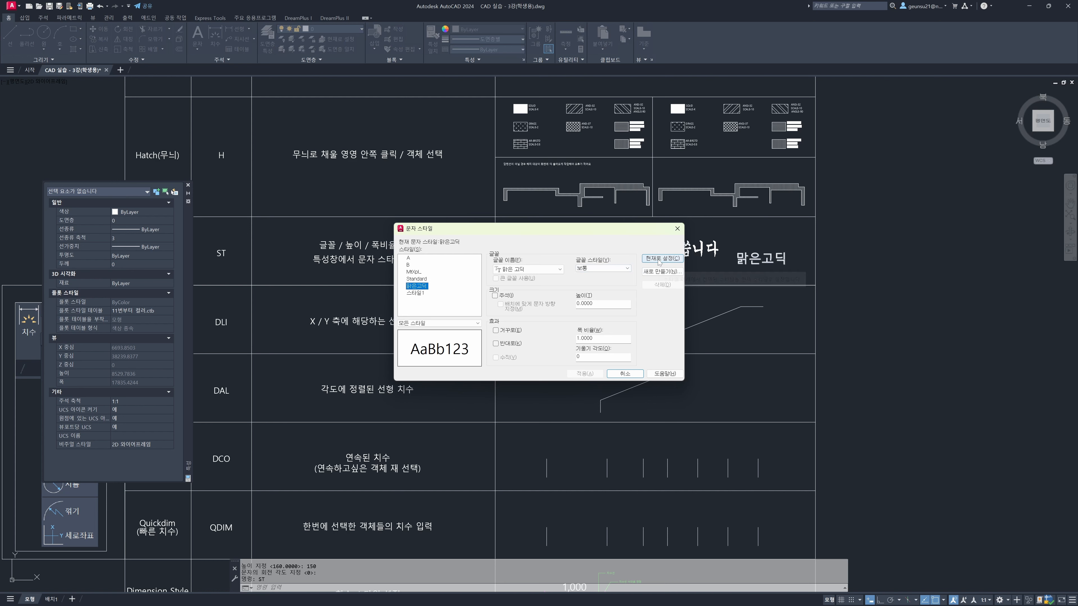
{"action": "left_click", "coordinate": [410, 265]}
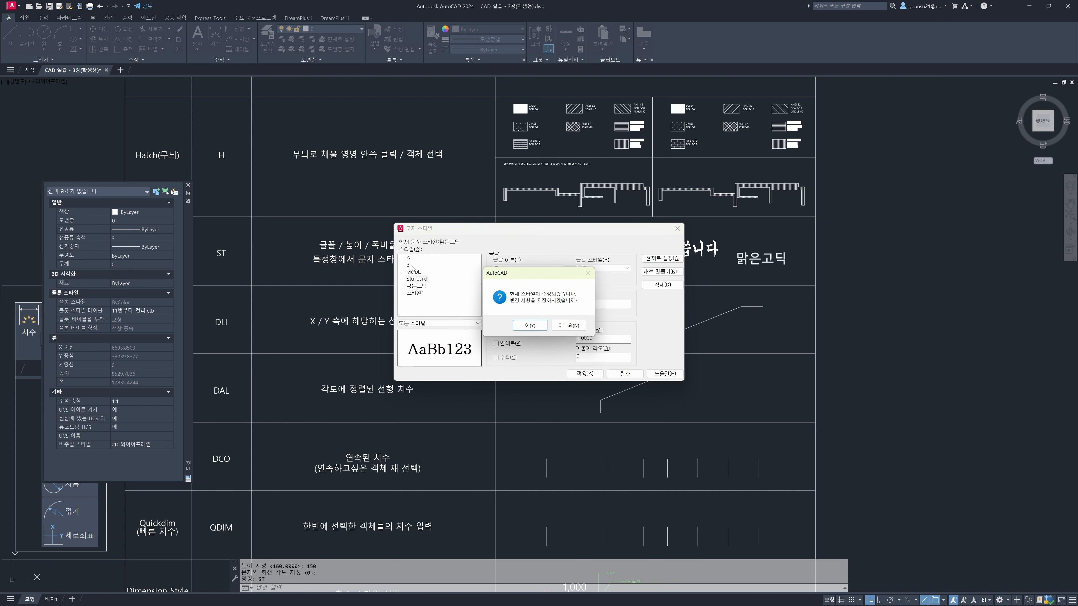
{"action": "left_click", "coordinate": [570, 325]}
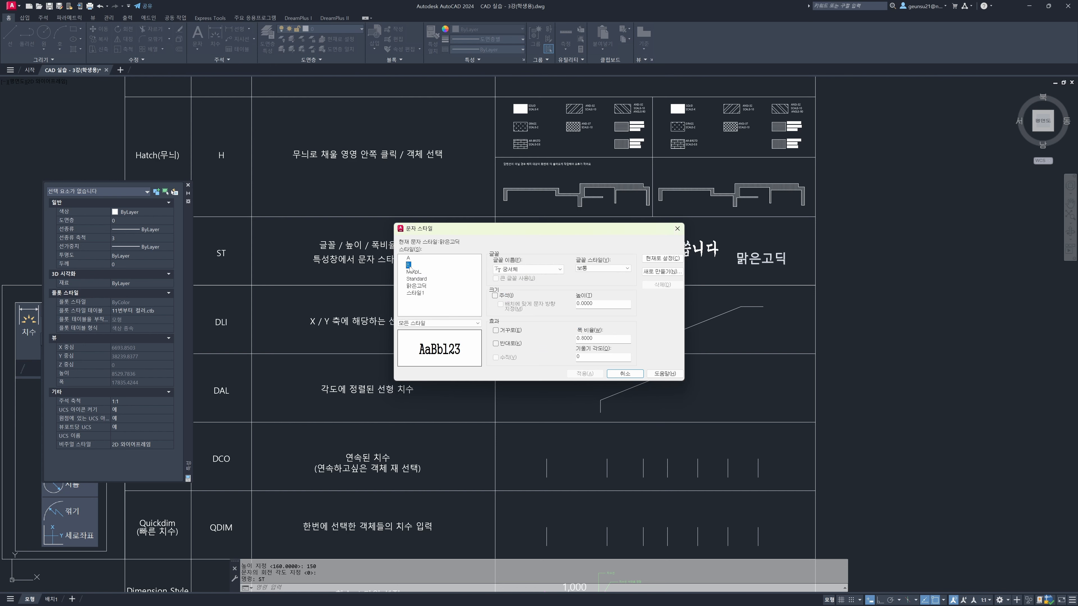
{"action": "left_click", "coordinate": [656, 259]}
{"action": "left_click", "coordinate": [626, 374]}
Close the Properties palette to free the view of the dimension rows
{"action": "mouse_move", "coordinate": [515, 311]}
{"action": "middle_mouse_down"}
{"action": "mouse_move", "coordinate": [523, 297]}
{"action": "mouse_move", "coordinate": [656, 253]}
{"action": "middle_mouse_up"}
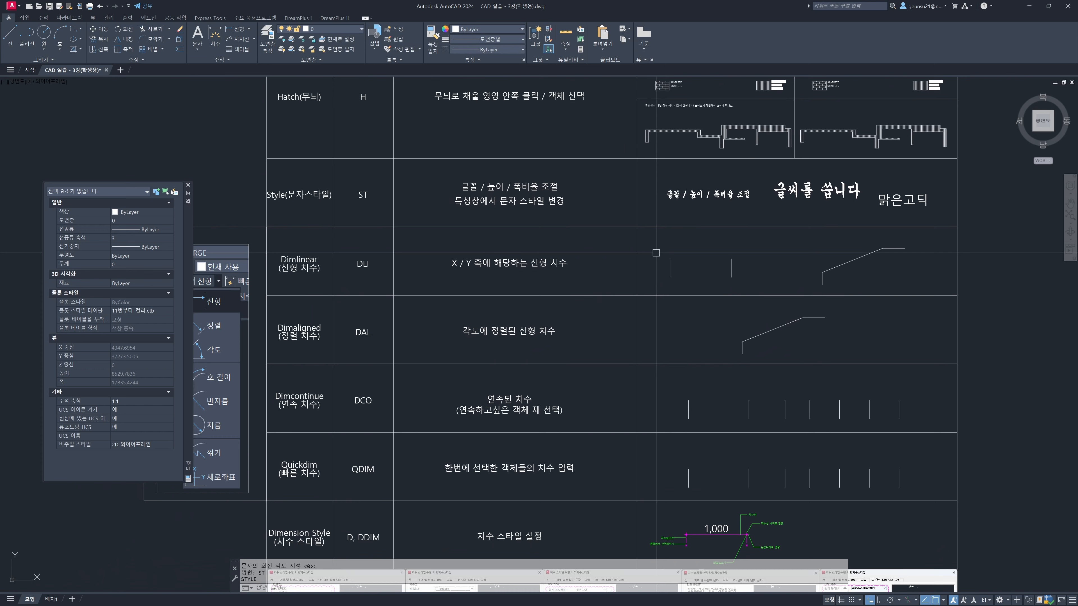
{"action": "left_click", "coordinate": [188, 185]}
{"action": "mouse_move", "coordinate": [720, 399]}
{"action": "middle_mouse_down"}
{"action": "mouse_move", "coordinate": [708, 385]}
{"action": "mouse_move", "coordinate": [696, 393]}
{"action": "middle_mouse_up"}
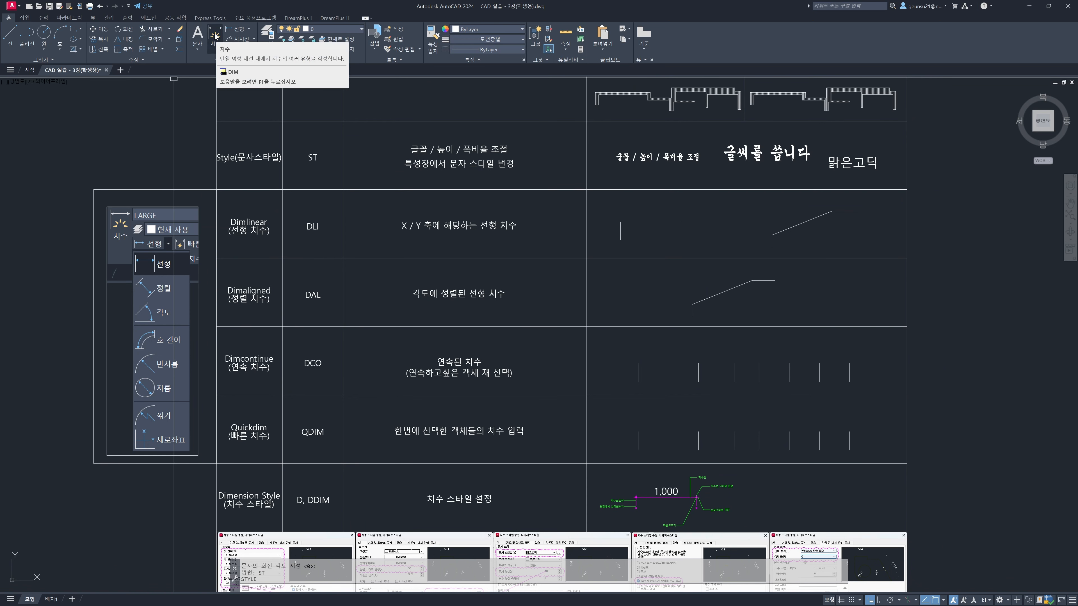
{"action": "left_click", "coordinate": [250, 29]}
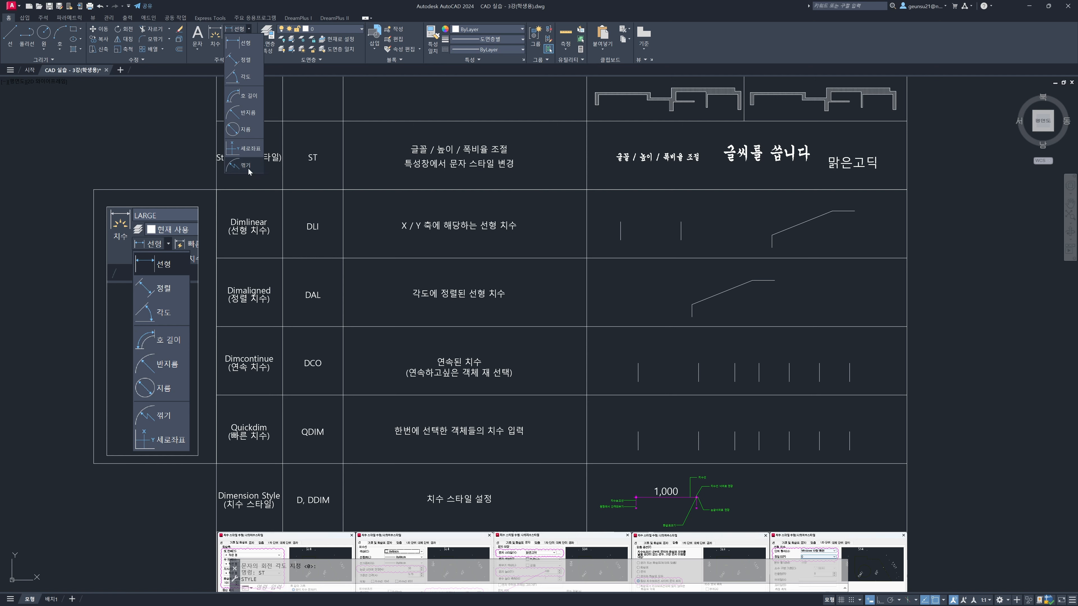
{"action": "left_click", "coordinate": [246, 77]}
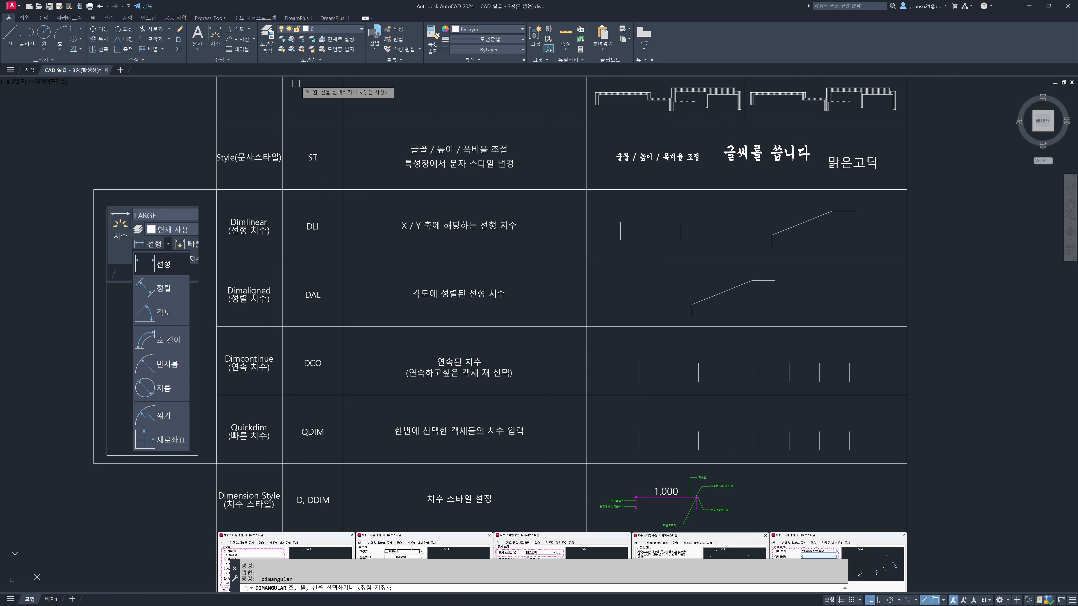
{"action": "key", "text": "Escape"}
{"action": "left_click", "coordinate": [247, 30]}
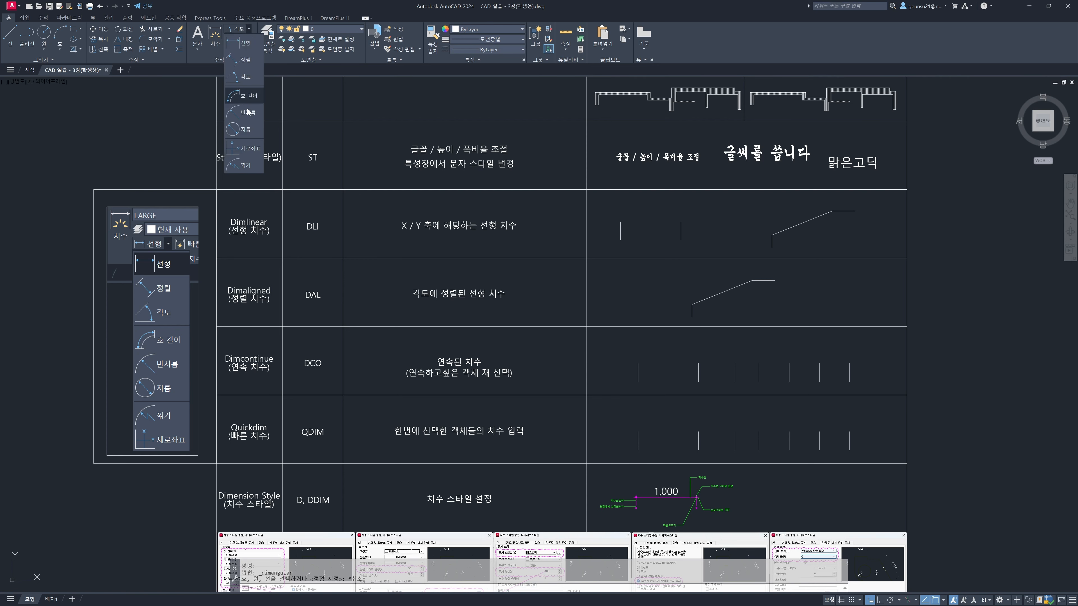
{"action": "key", "text": "Escape"}
{"action": "key", "text": "Escape"}
Add a horizontal linear dimension between the upper ends of the two vertical lines in the Dimlinear row, placed above them
{"action": "middle_click_drag", "start_coordinate": [272, 228], "coordinate": [244, 217]}
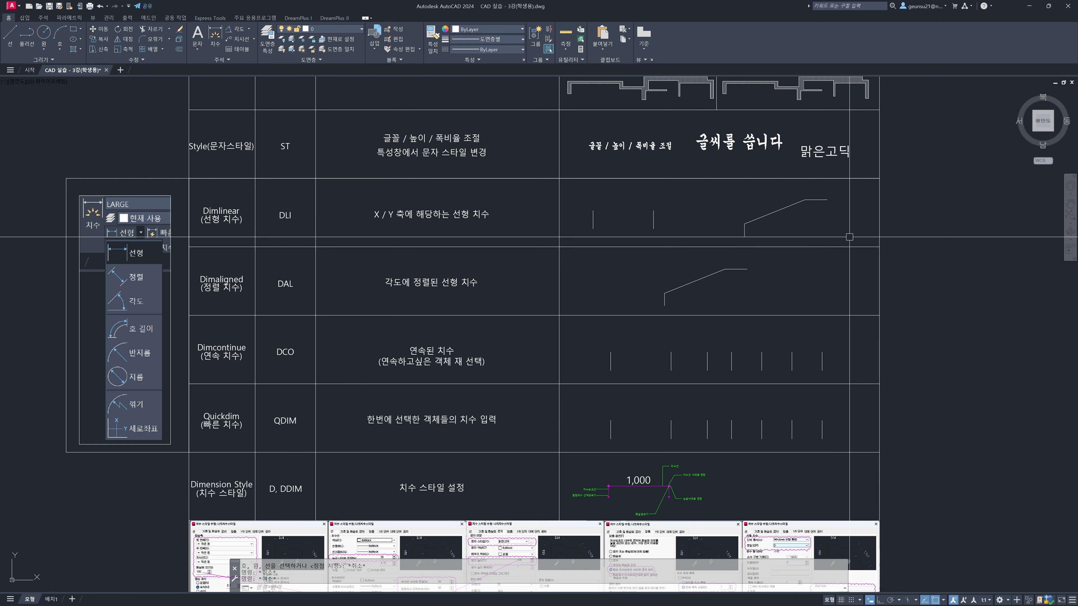
{"action": "key", "text": "Return"}
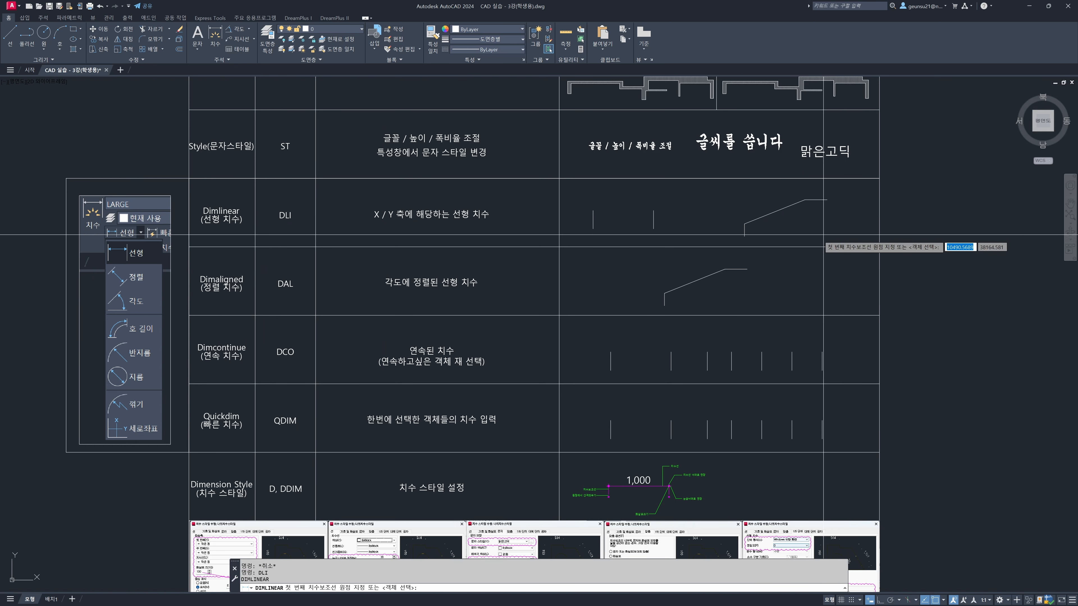
{"action": "left_click", "coordinate": [593, 210]}
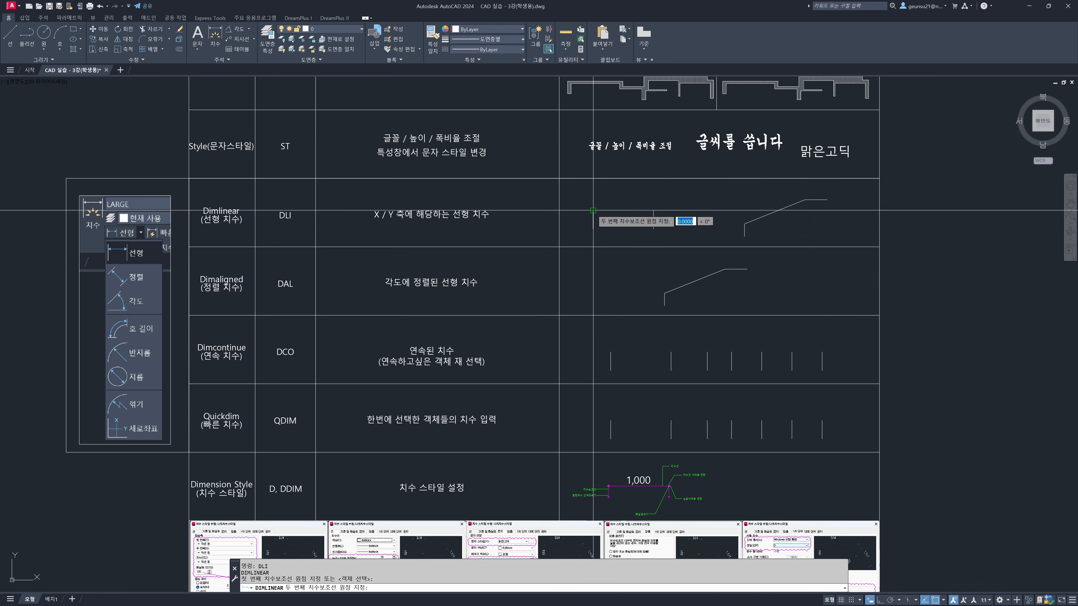
{"action": "left_click", "coordinate": [654, 210]}
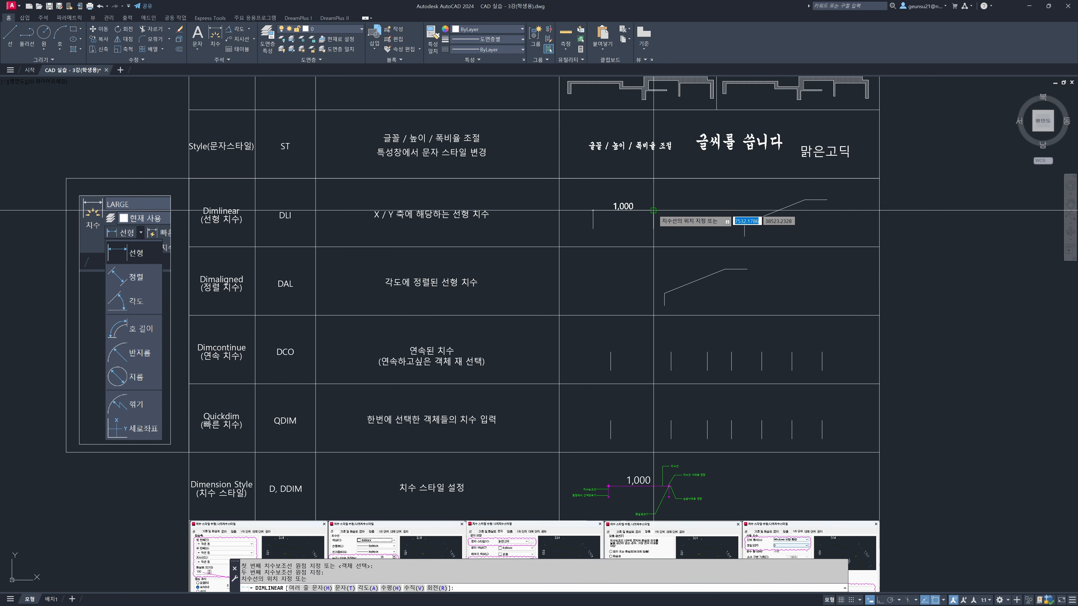
{"action": "scroll", "coordinate": [658, 200], "scroll_direction": "up", "scroll_amount": 2}
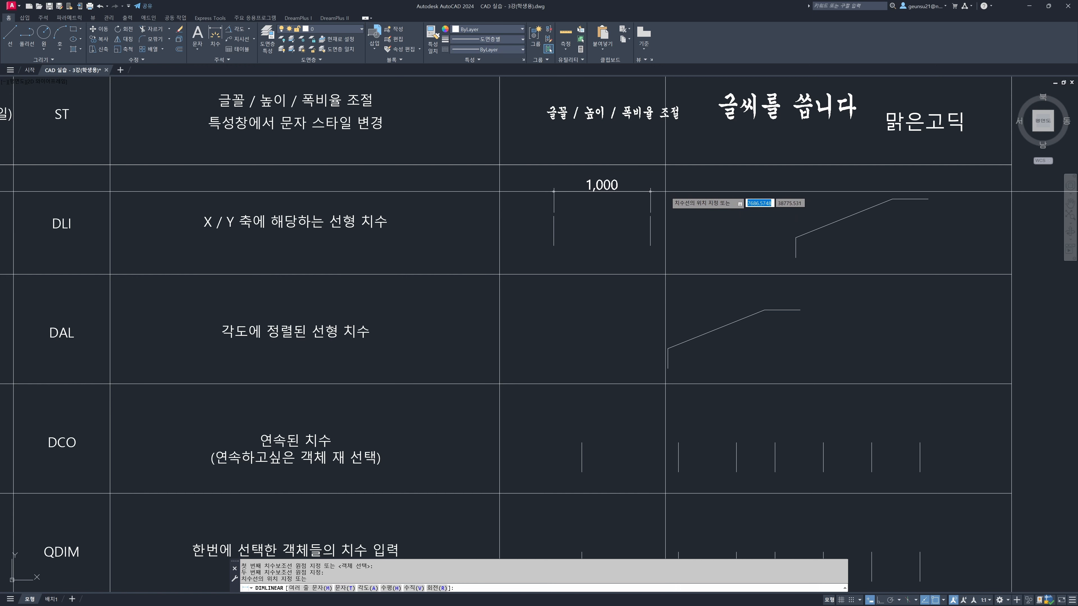
{"action": "left_click", "coordinate": [666, 191]}
{"action": "middle_click_drag", "start_coordinate": [753, 231], "coordinate": [723, 249]}
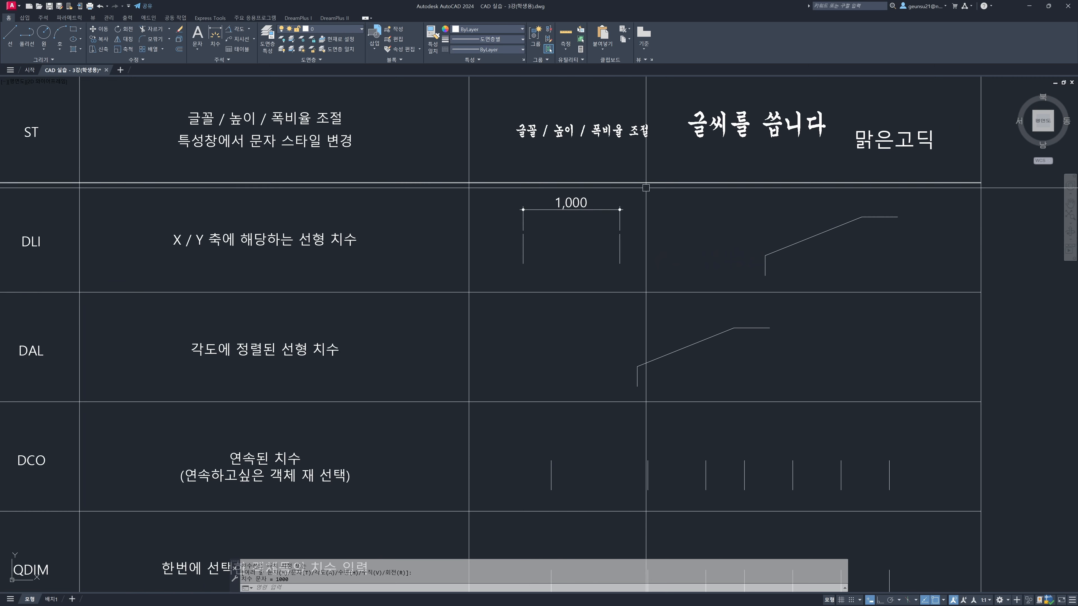
Add a vertical linear dimension between the ends of the sloped line in the Dimlinear row, placed to its left
{"action": "middle_click_drag", "start_coordinate": [708, 210], "coordinate": [680, 233]}
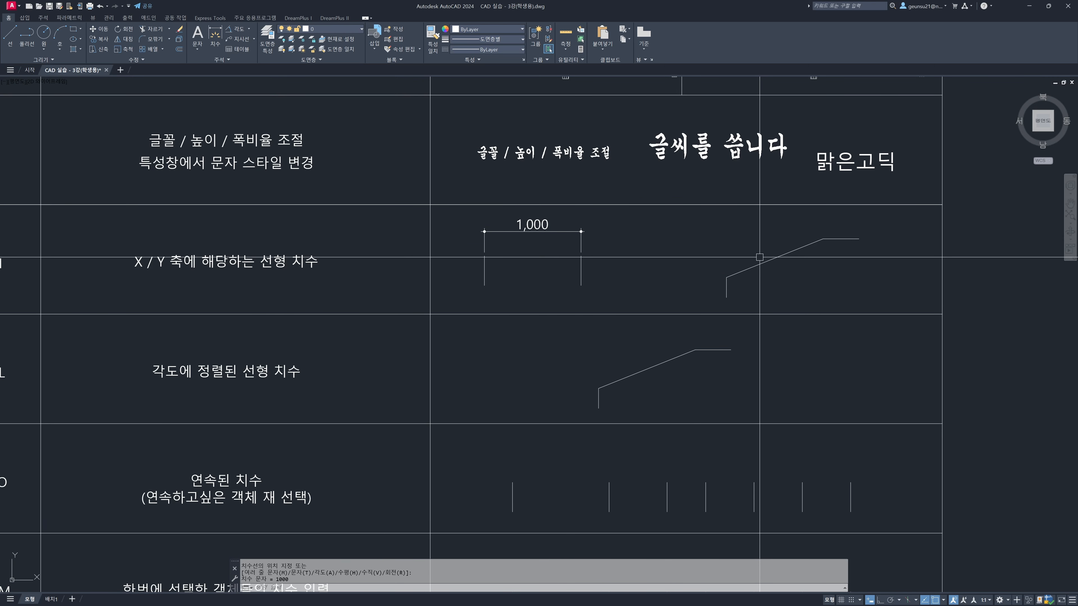
{"action": "key", "text": "Return"}
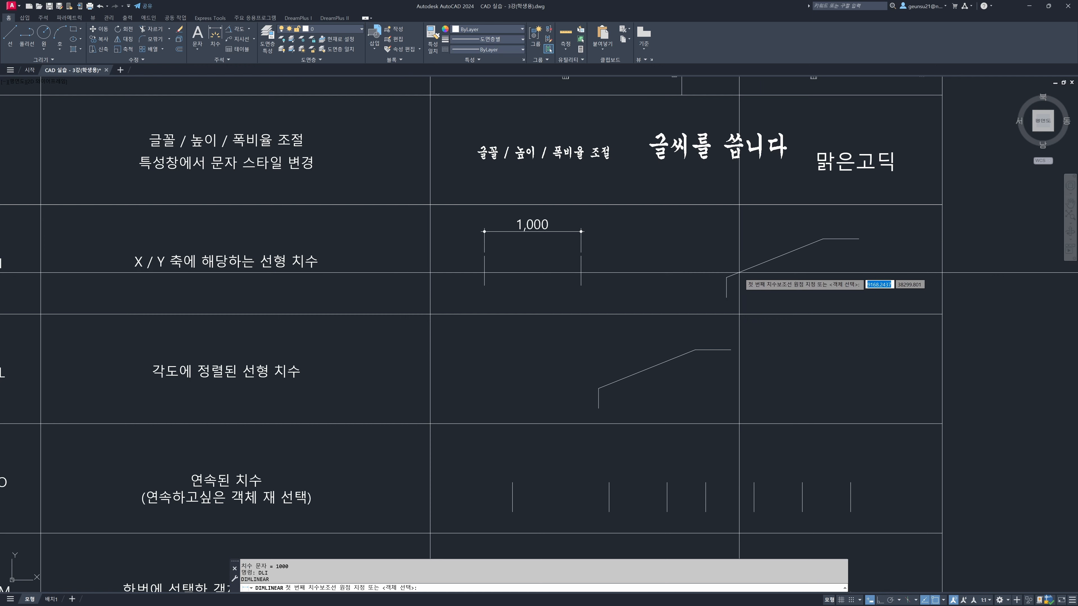
{"action": "left_click", "coordinate": [727, 278]}
{"action": "left_click", "coordinate": [823, 239]}
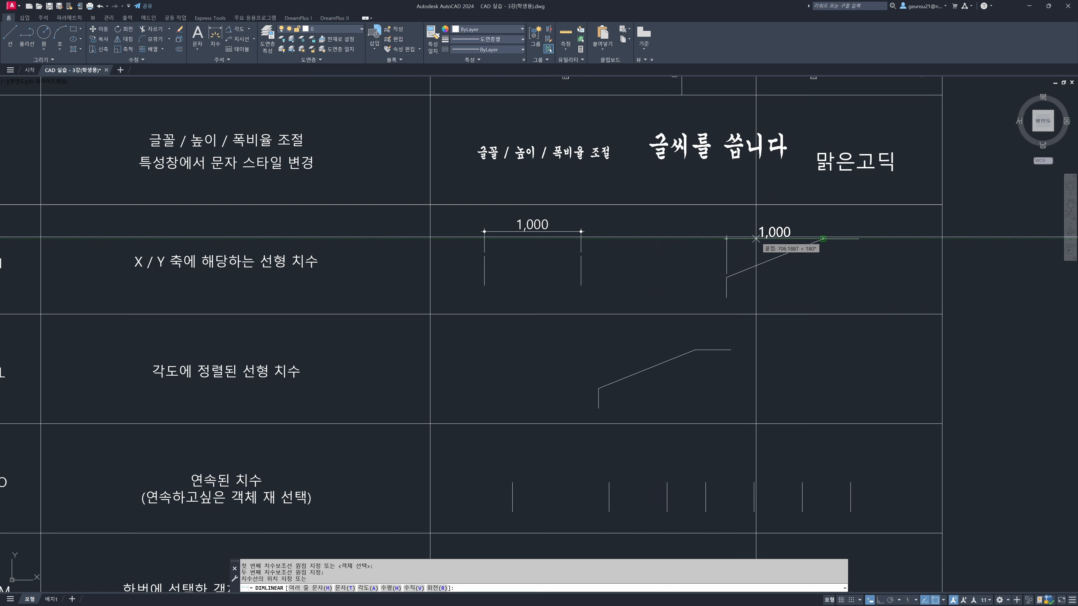
{"action": "left_click", "coordinate": [691, 262]}
{"action": "middle_click_drag", "start_coordinate": [691, 300], "coordinate": [793, 291]}
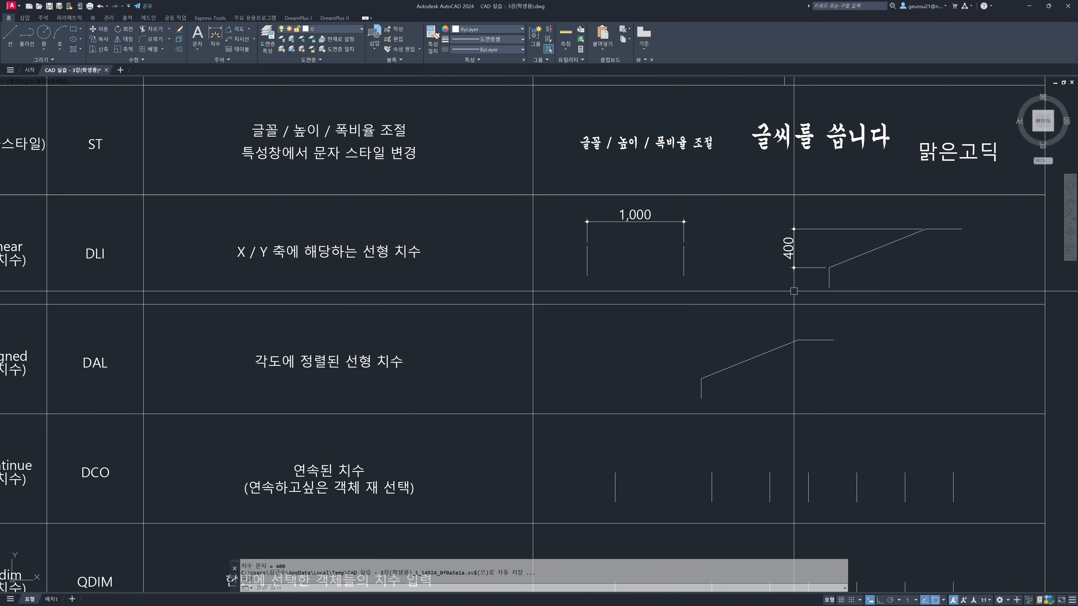
{"action": "left_click", "coordinate": [869, 248]}
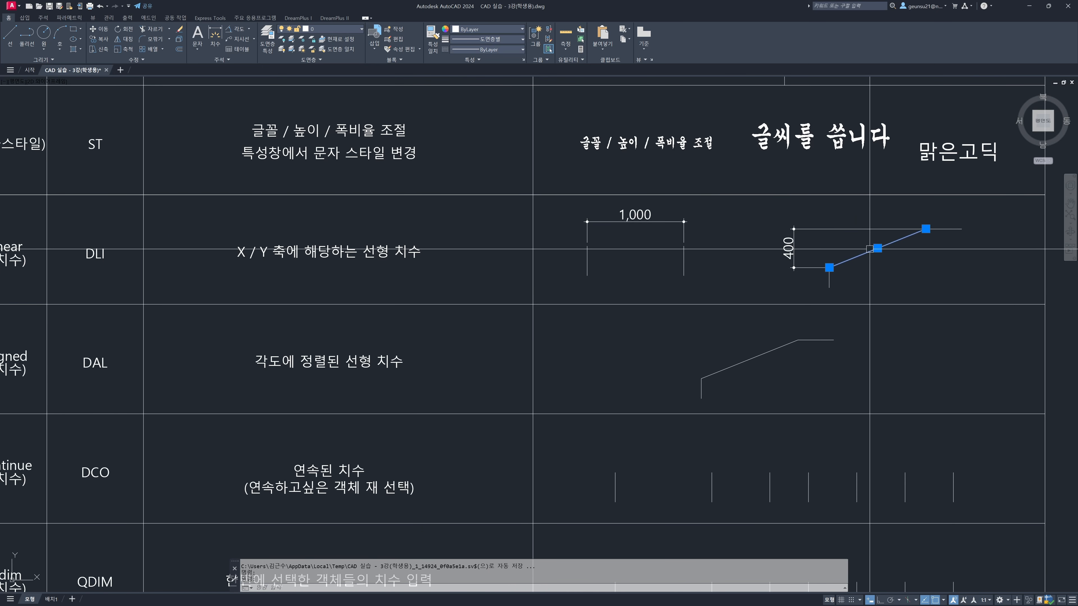
{"action": "key", "text": "Escape"}
{"action": "key", "text": "Escape"}
{"action": "mouse_move", "coordinate": [828, 308]}
{"action": "middle_mouse_down"}
{"action": "mouse_move", "coordinate": [891, 294]}
{"action": "mouse_move", "coordinate": [823, 307]}
{"action": "middle_mouse_up"}
{"action": "scroll", "coordinate": [890, 296], "scroll_direction": "down", "scroll_amount": 2}
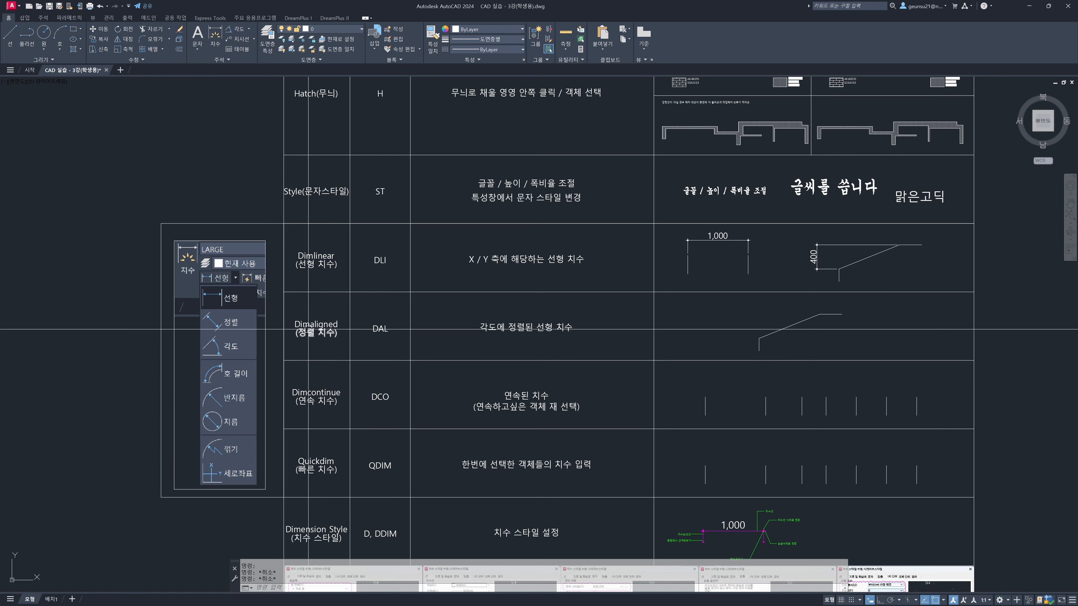
Add an aligned dimension between the ends of the sloped line in the Dimaligned row, placed above and parallel to it
{"action": "middle_click_drag", "start_coordinate": [638, 334], "coordinate": [577, 335]}
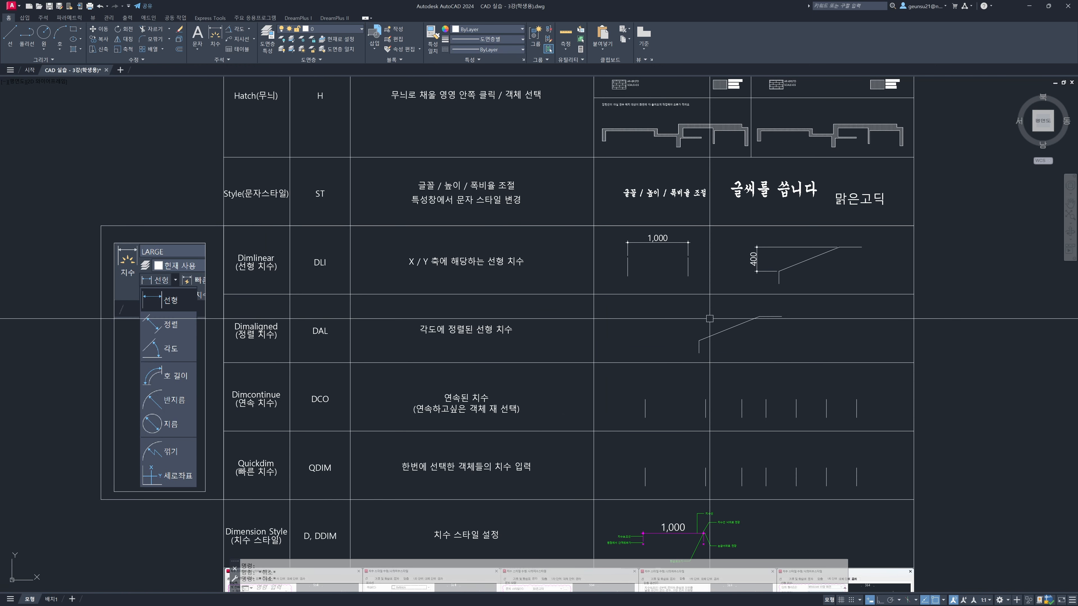
{"action": "key", "text": "Return"}
{"action": "left_click", "coordinate": [699, 338]}
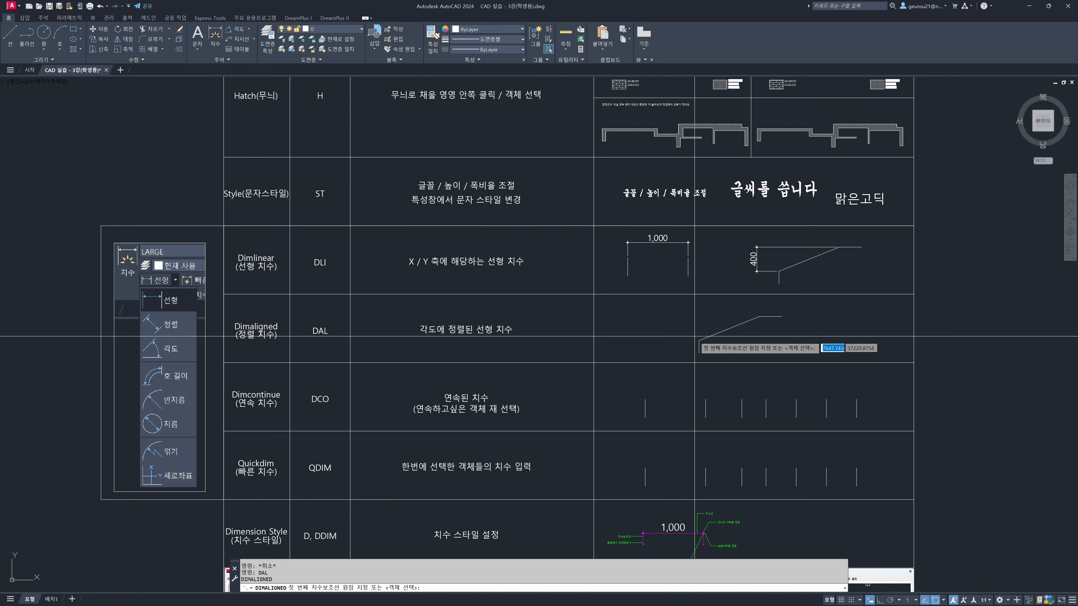
{"action": "left_click", "coordinate": [759, 316]}
{"action": "scroll", "coordinate": [760, 317], "scroll_direction": "up", "scroll_amount": 4}
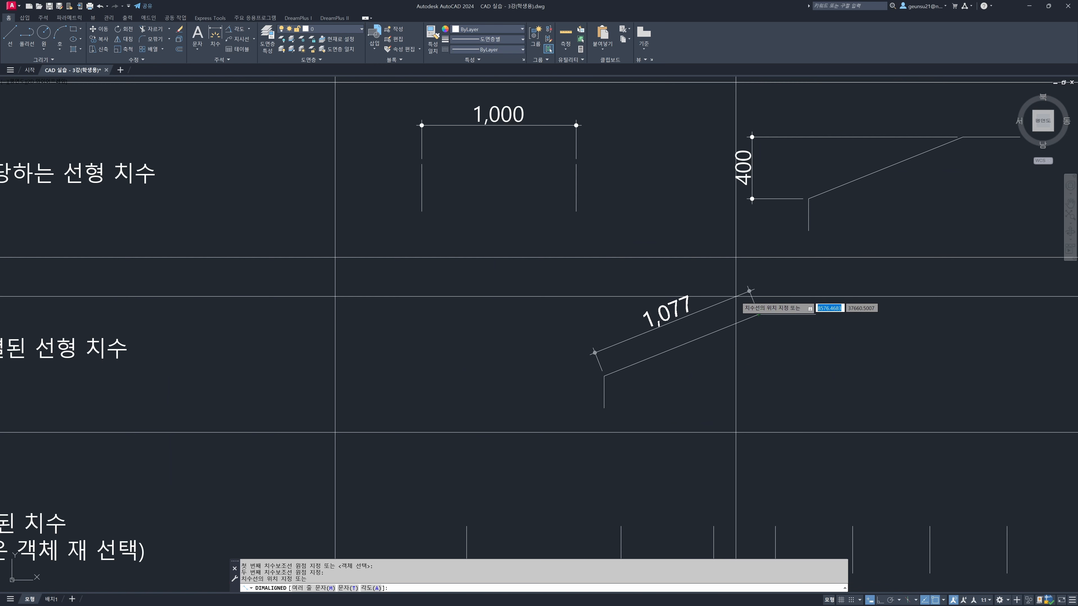
{"action": "scroll", "coordinate": [721, 289], "scroll_direction": "down", "scroll_amount": 2}
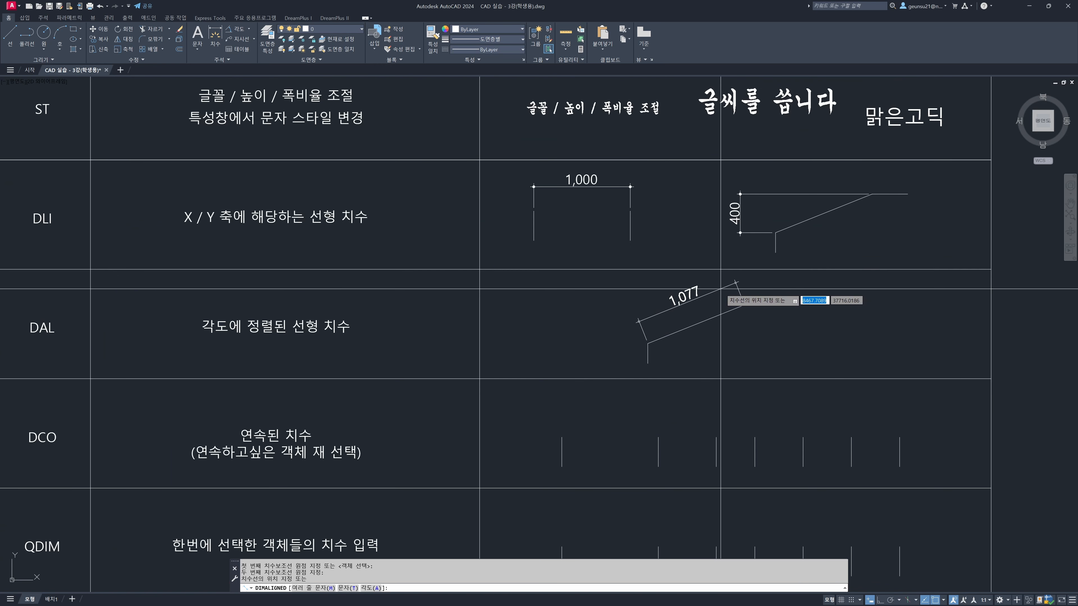
{"action": "left_click", "coordinate": [721, 289]}
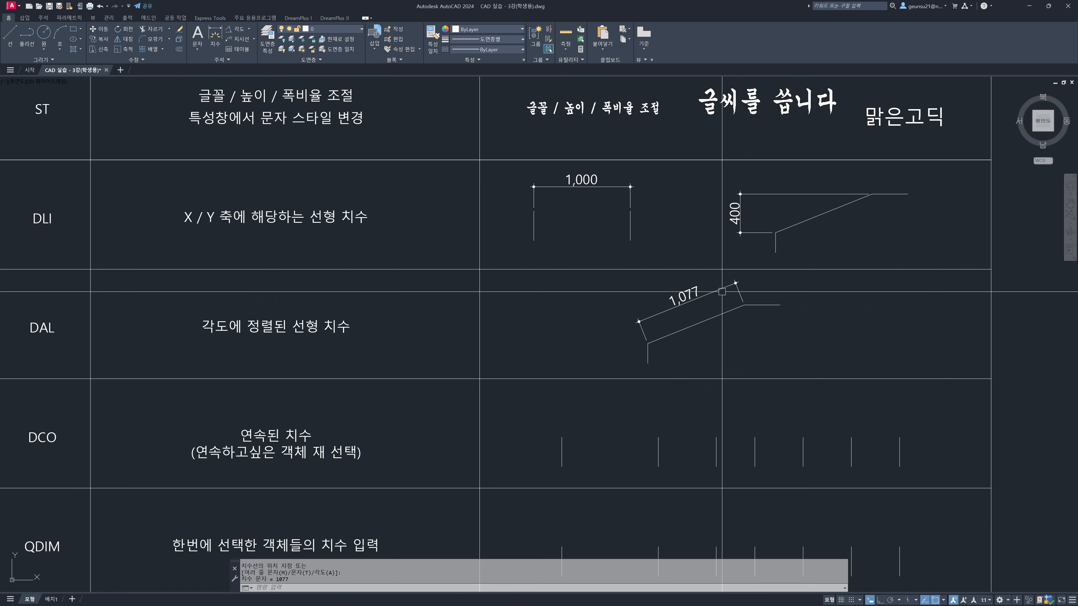
{"action": "left_click", "coordinate": [680, 329]}
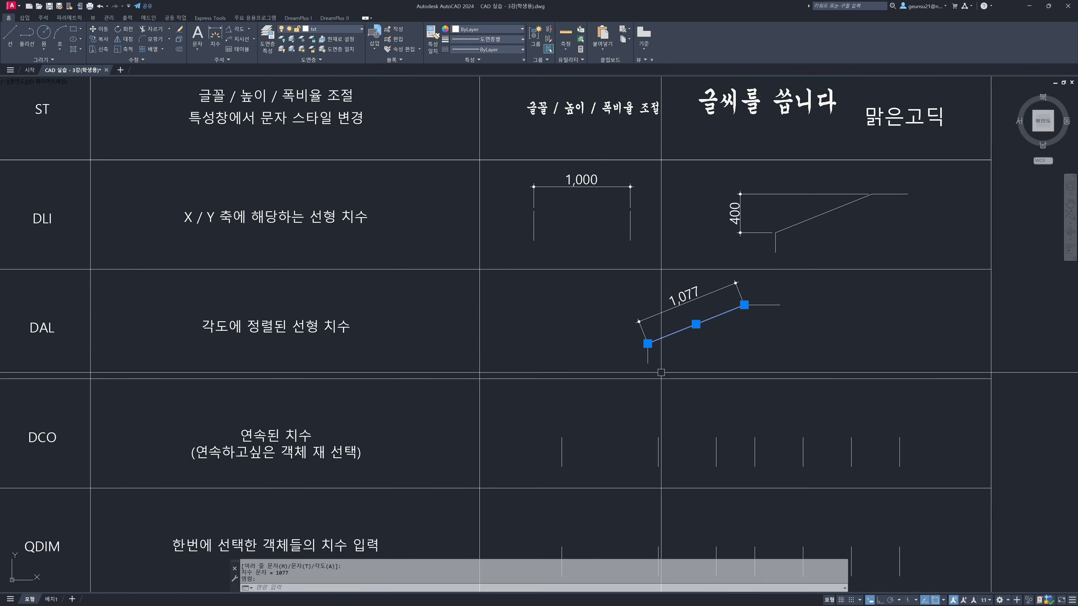
{"action": "middle_click_drag", "start_coordinate": [662, 374], "coordinate": [701, 343]}
{"action": "key", "text": "Escape"}
{"action": "key", "text": "Escape"}
{"action": "middle_click_drag", "start_coordinate": [633, 380], "coordinate": [670, 355]}
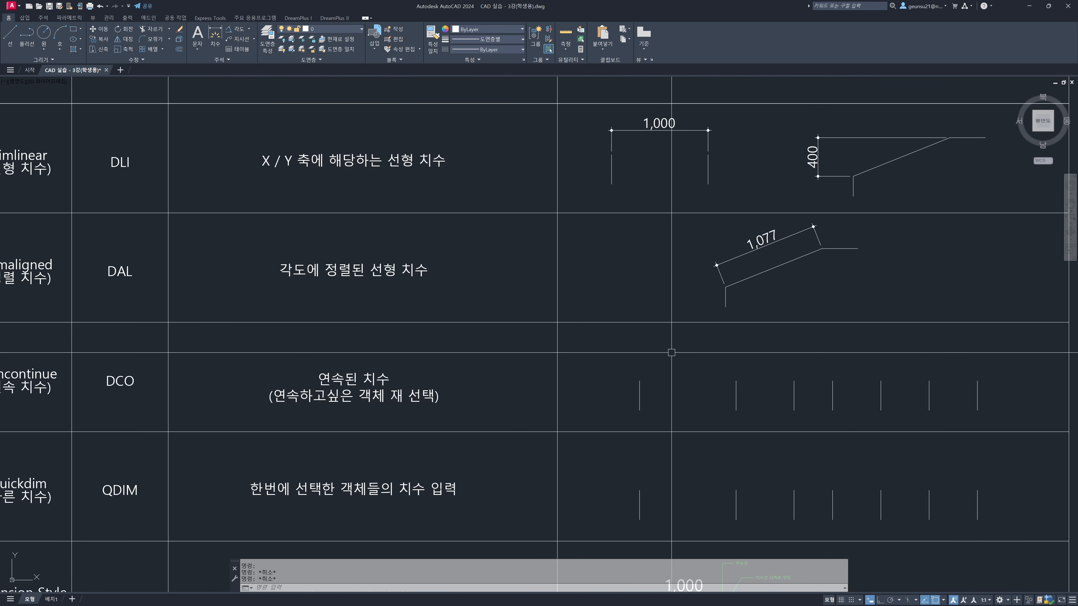
{"action": "scroll", "coordinate": [670, 354], "scroll_direction": "down", "scroll_amount": 2}
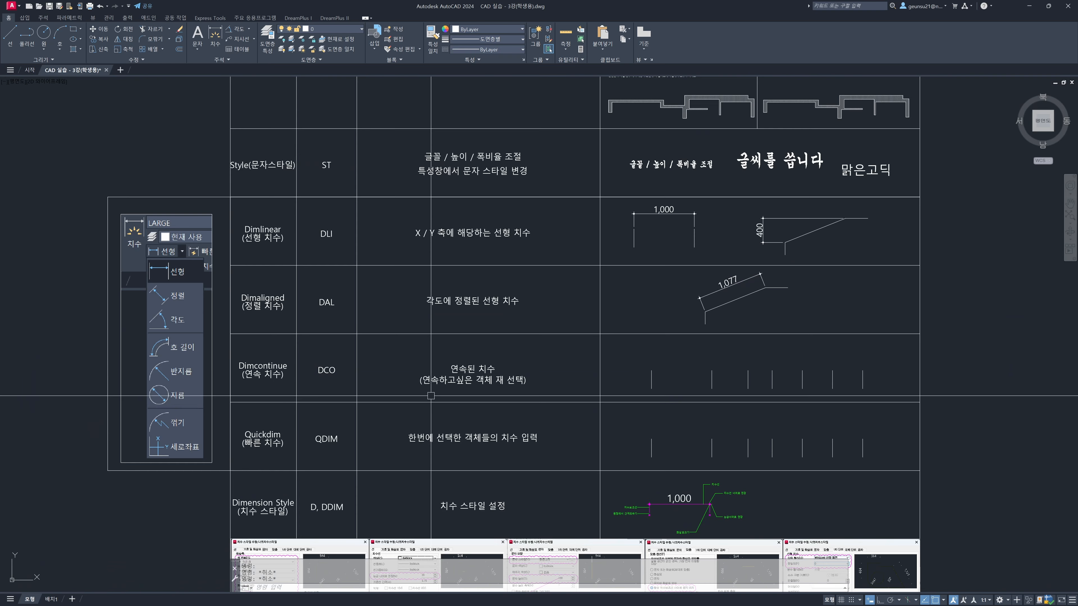
{"action": "middle_click_drag", "start_coordinate": [426, 408], "coordinate": [394, 400]}
Add a horizontal linear dimension between the upper ends of the first and second vertical lines in the Dimcontinue row, placed above them
{"action": "scroll", "coordinate": [704, 370], "scroll_direction": "up", "scroll_amount": 2}
{"action": "middle_click_drag", "start_coordinate": [709, 370], "coordinate": [571, 361]}
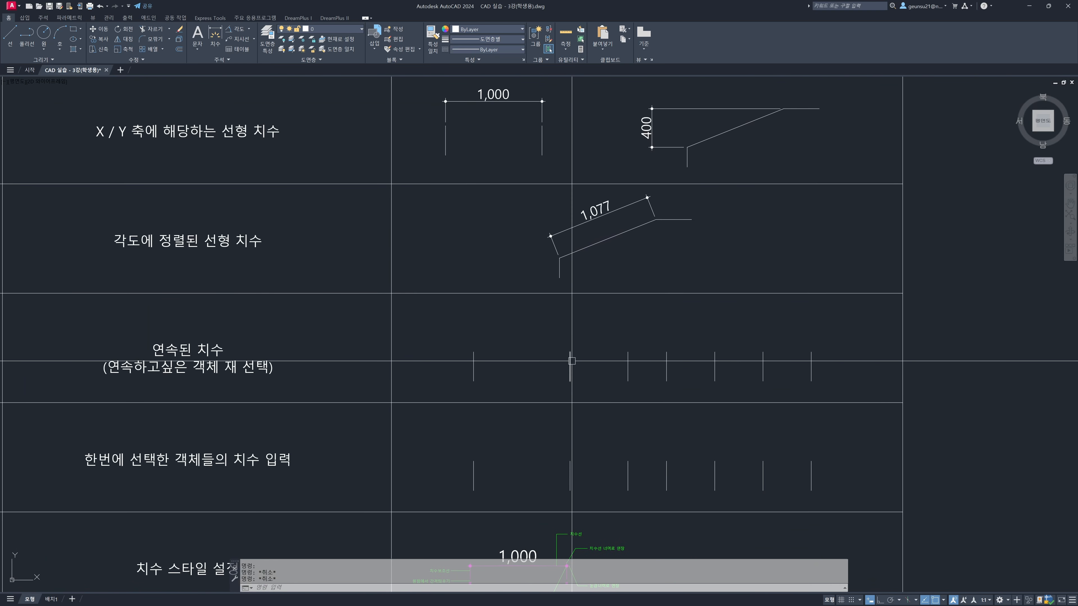
{"action": "type", "text": "dli"}
{"action": "key", "text": "Return"}
{"action": "left_click", "coordinate": [474, 351]}
{"action": "left_click", "coordinate": [570, 352]}
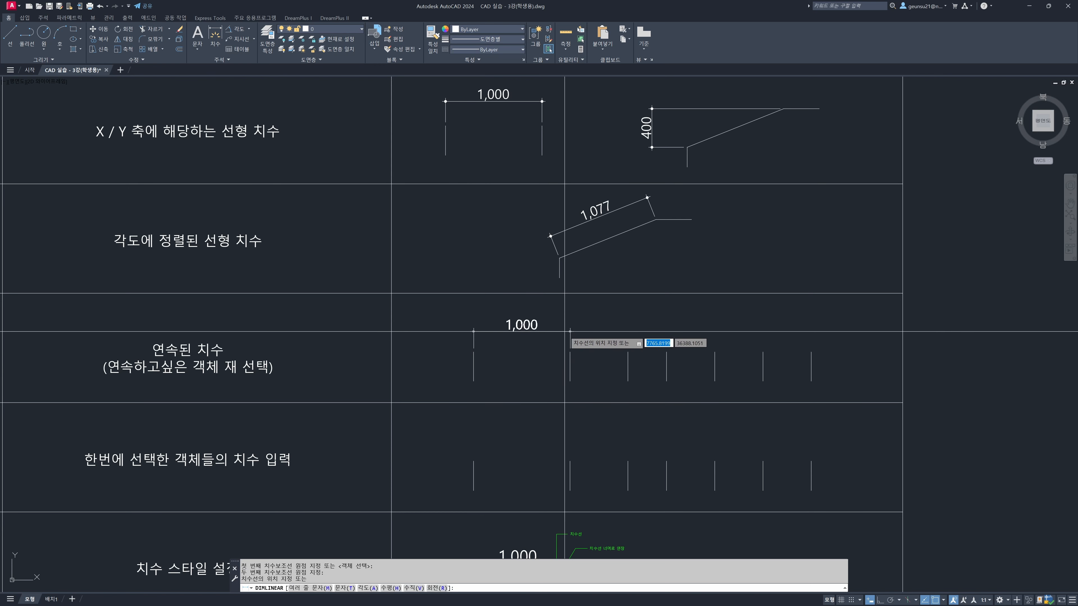
{"action": "left_click", "coordinate": [564, 331]}
Add a linear dimension between the second and third lines in the Dimcontinue row, aligned with the first dimension's line
{"action": "scroll", "coordinate": [612, 349], "scroll_direction": "up", "scroll_amount": 2}
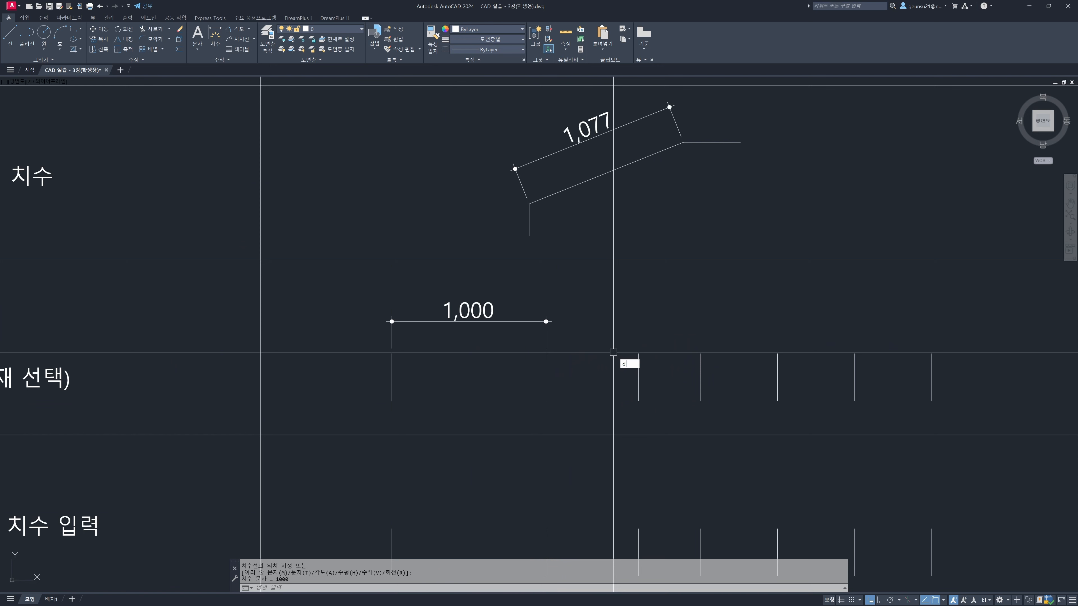
{"action": "key", "text": "Return"}
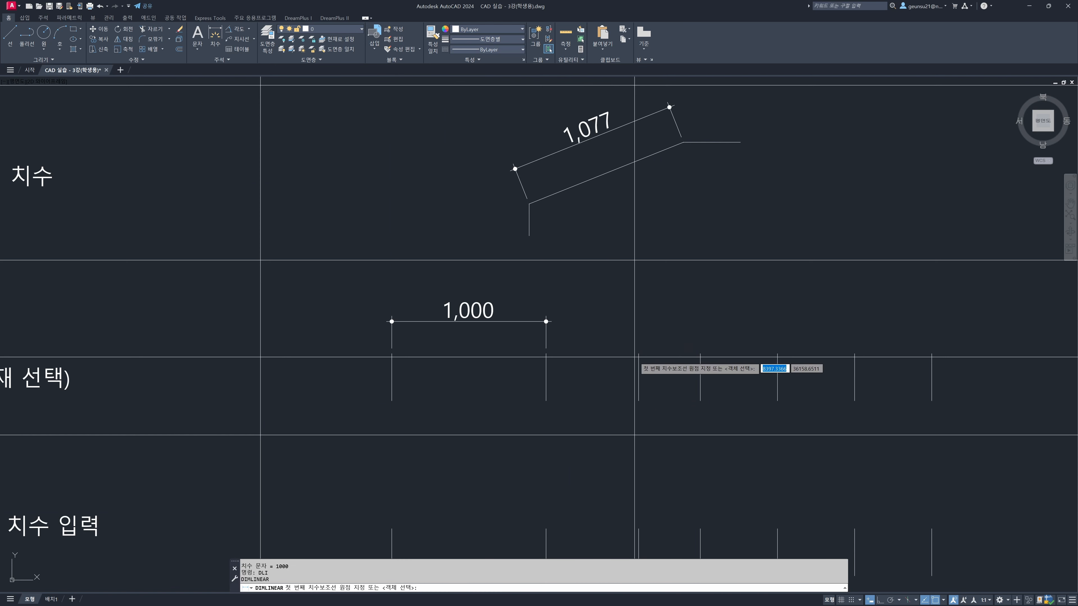
{"action": "left_click", "coordinate": [545, 353]}
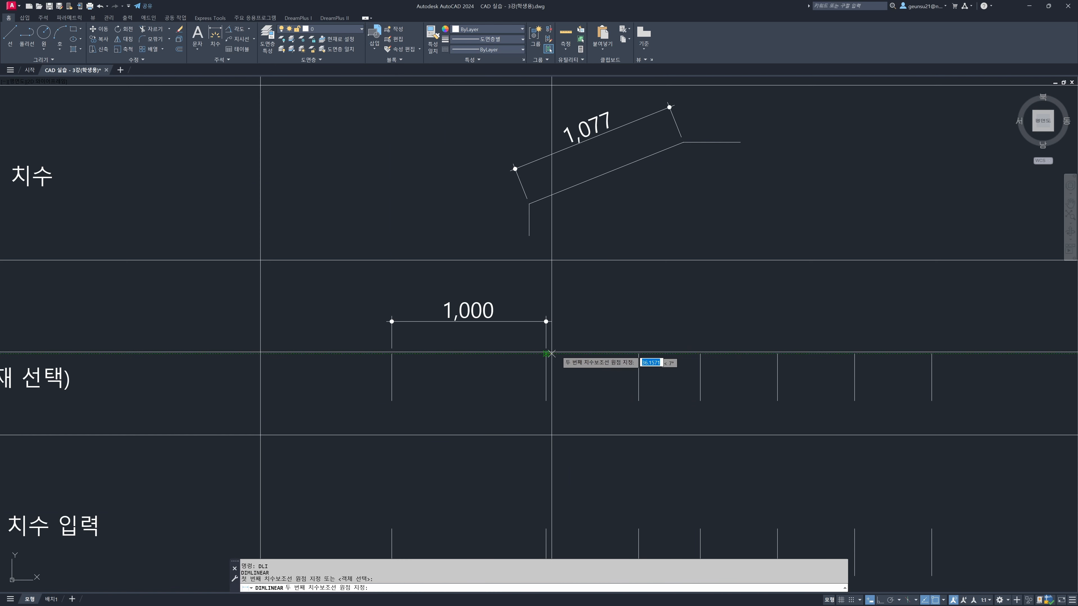
{"action": "left_click", "coordinate": [639, 353]}
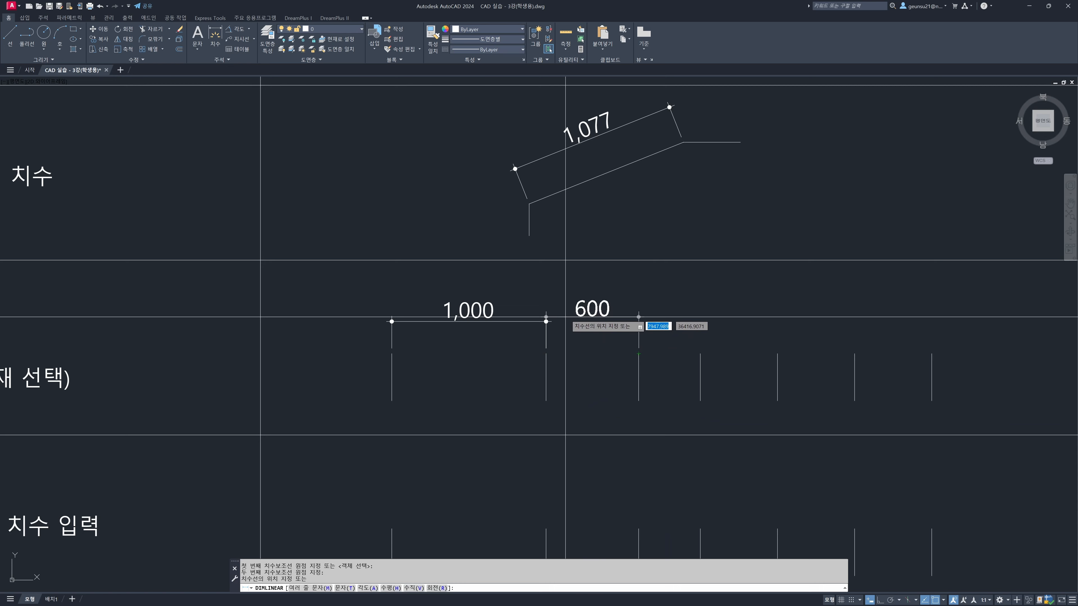
{"action": "scroll", "coordinate": [556, 312], "scroll_direction": "up", "scroll_amount": 3}
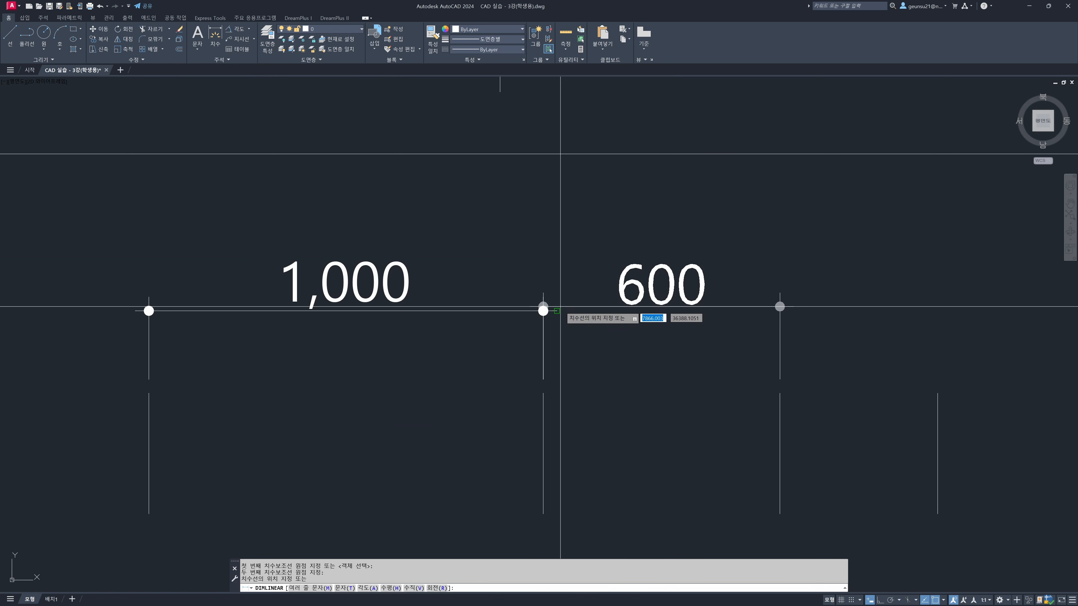
{"action": "left_click", "coordinate": [557, 311]}
Add a linear dimension between the third and fourth lines in the Dimcontinue row, level with the previous dimensions
{"action": "mouse_move", "coordinate": [743, 347]}
{"action": "middle_mouse_down"}
{"action": "mouse_move", "coordinate": [730, 361]}
{"action": "mouse_move", "coordinate": [631, 363]}
{"action": "middle_mouse_up"}
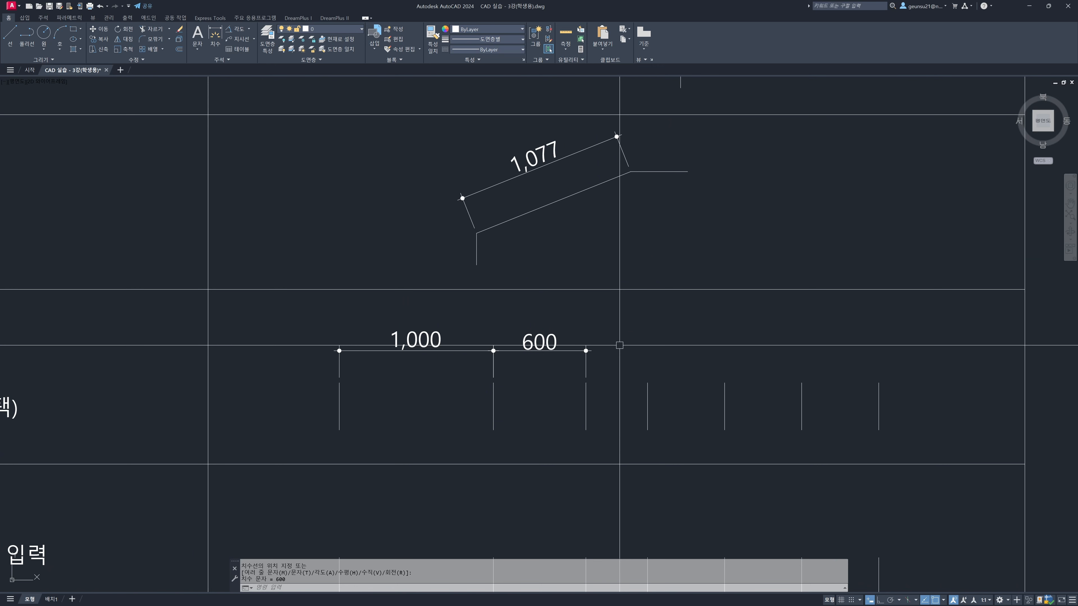
{"action": "key", "text": "space"}
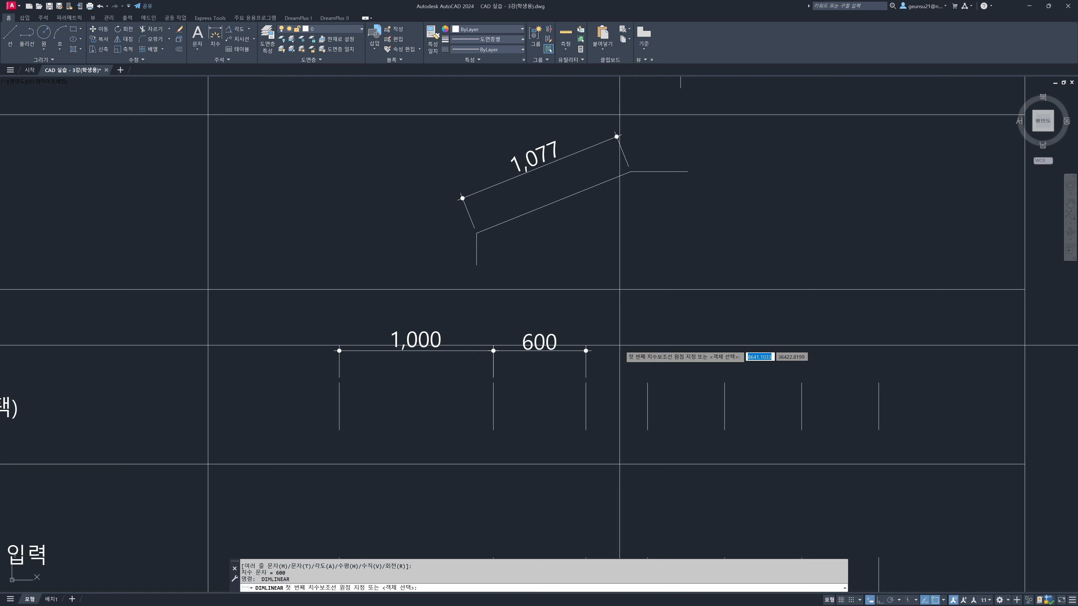
{"action": "left_click", "coordinate": [586, 383]}
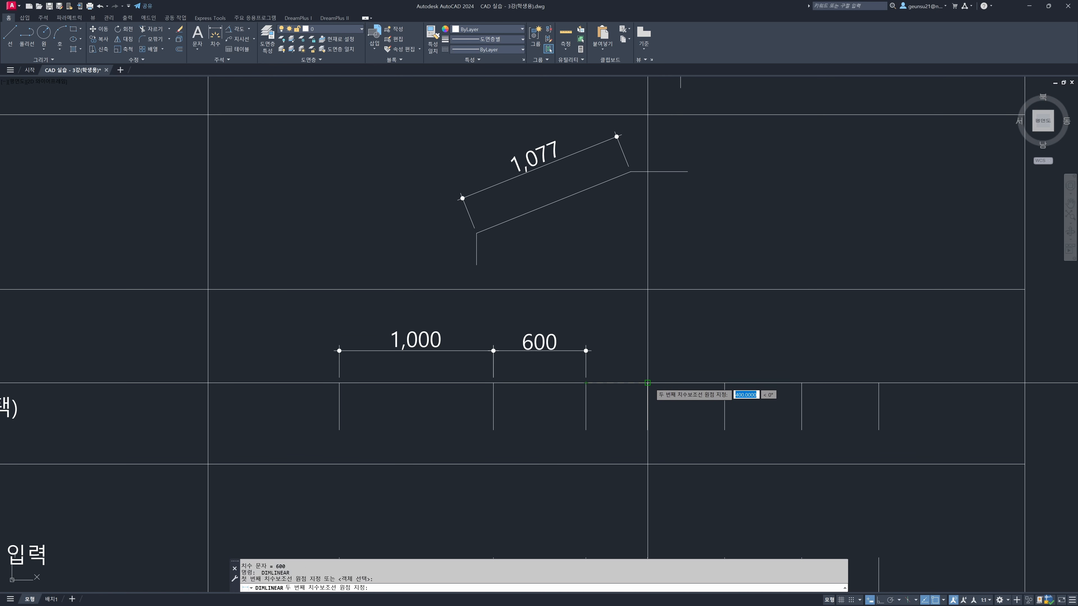
{"action": "left_click", "coordinate": [647, 383]}
{"action": "scroll", "coordinate": [594, 349], "scroll_direction": "up", "scroll_amount": 4}
{"action": "left_click", "coordinate": [590, 348]}
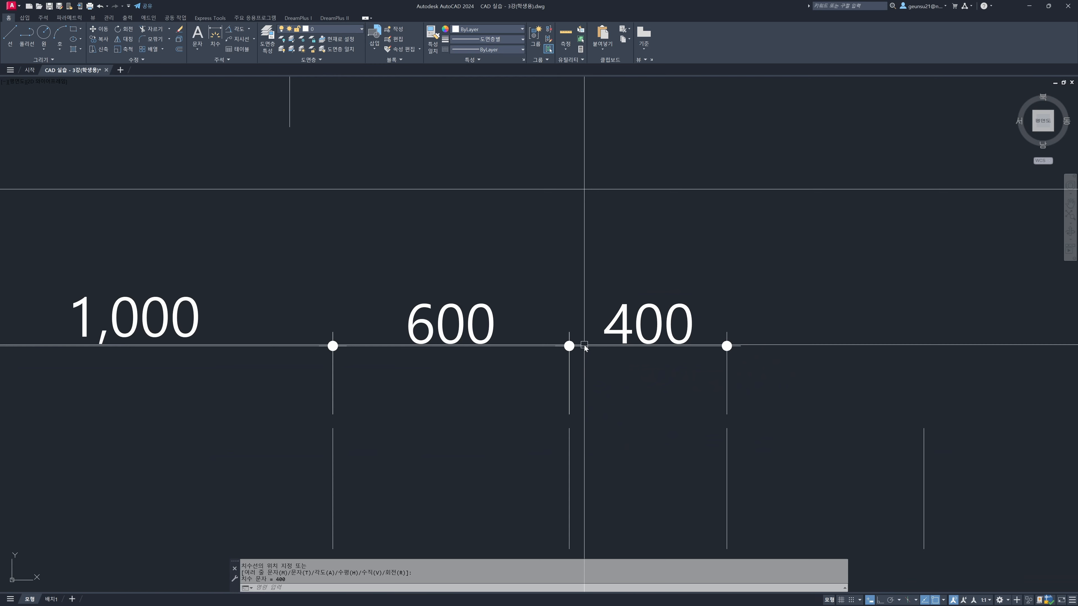
Erase all three linear dimensions in the Dimcontinue row
{"action": "scroll", "coordinate": [649, 325], "scroll_direction": "down", "scroll_amount": 4}
{"action": "scroll", "coordinate": [708, 325], "scroll_direction": "down", "scroll_amount": 2}
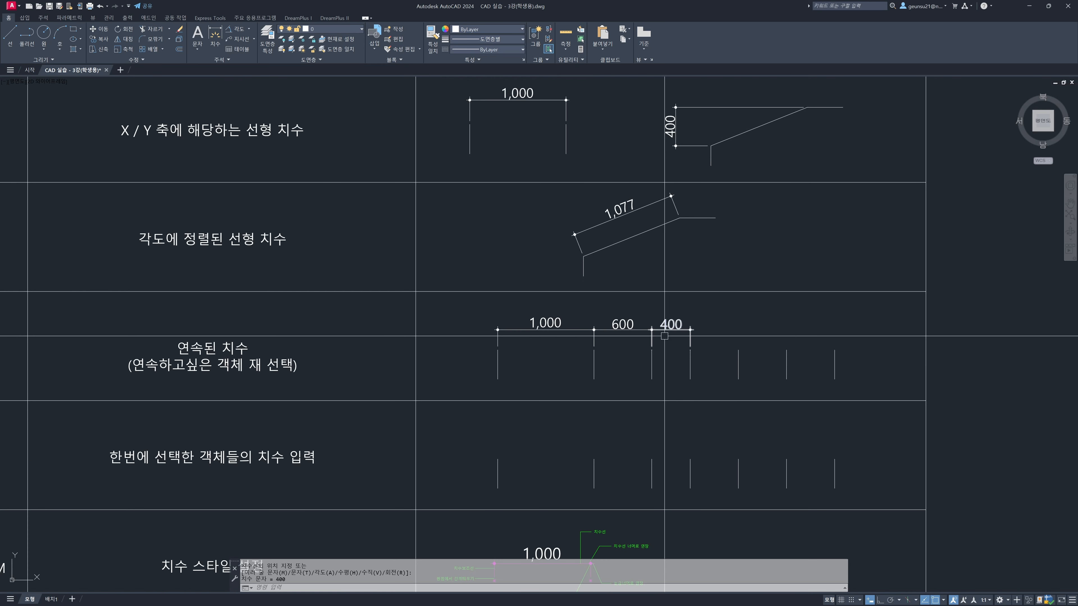
{"action": "type", "text": "e"}
{"action": "key", "text": "space"}
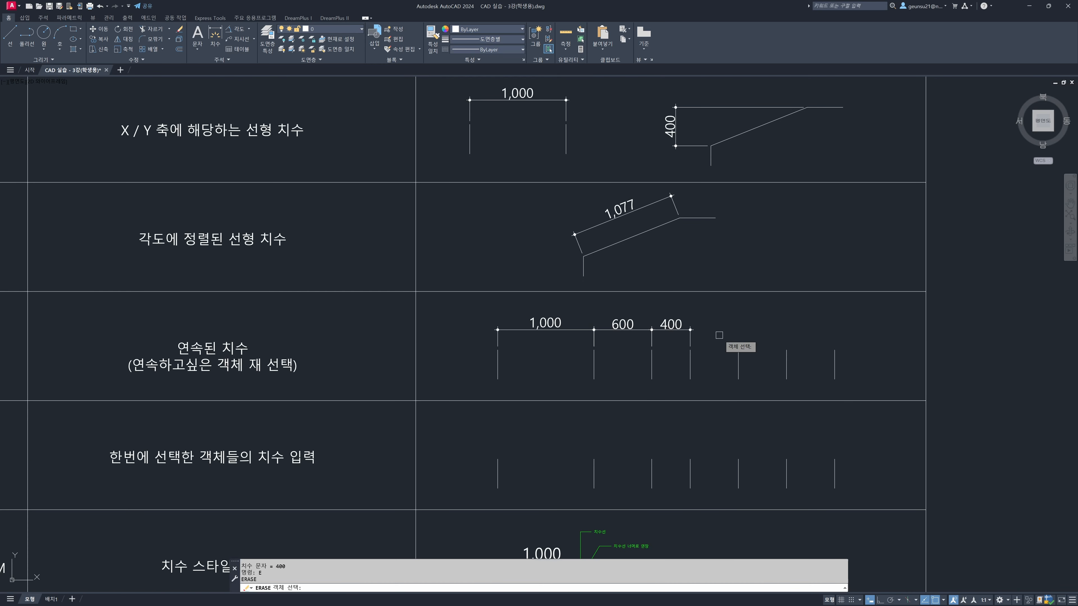
{"action": "left_click", "coordinate": [720, 335]}
{"action": "left_click", "coordinate": [520, 321]}
{"action": "key", "text": "space"}
{"action": "middle_click_drag", "start_coordinate": [513, 343], "coordinate": [760, 339]}
{"action": "key", "text": "Escape"}
{"action": "key", "text": "Escape"}
{"action": "key", "text": "Escape"}
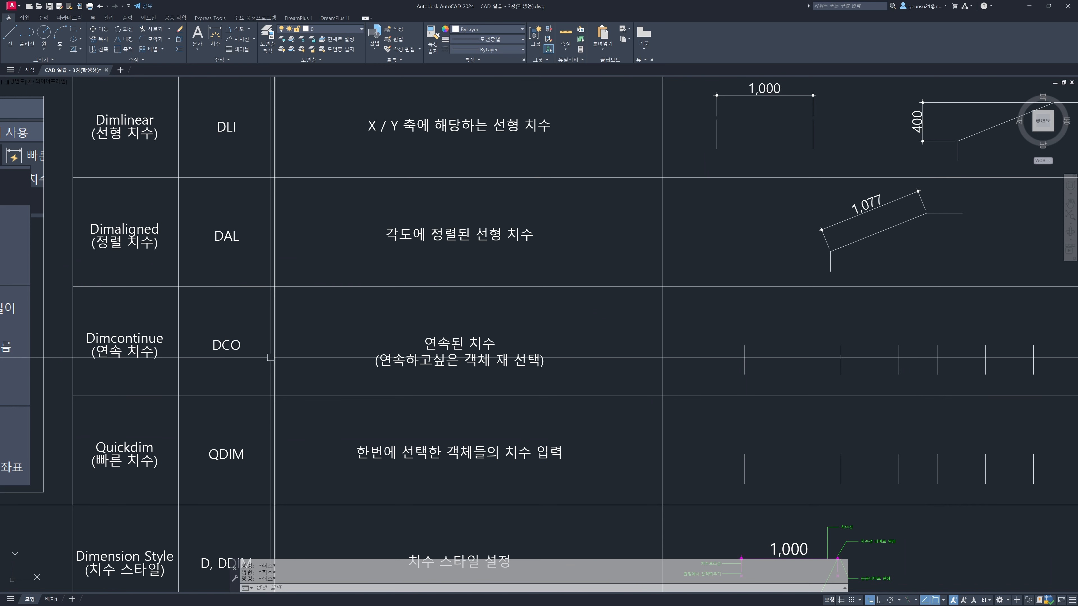
Add a single linear dimension above the first two vertical lines in the Dimcontinue row as the base for continued dimensions
{"action": "middle_click_drag", "start_coordinate": [685, 377], "coordinate": [590, 364]}
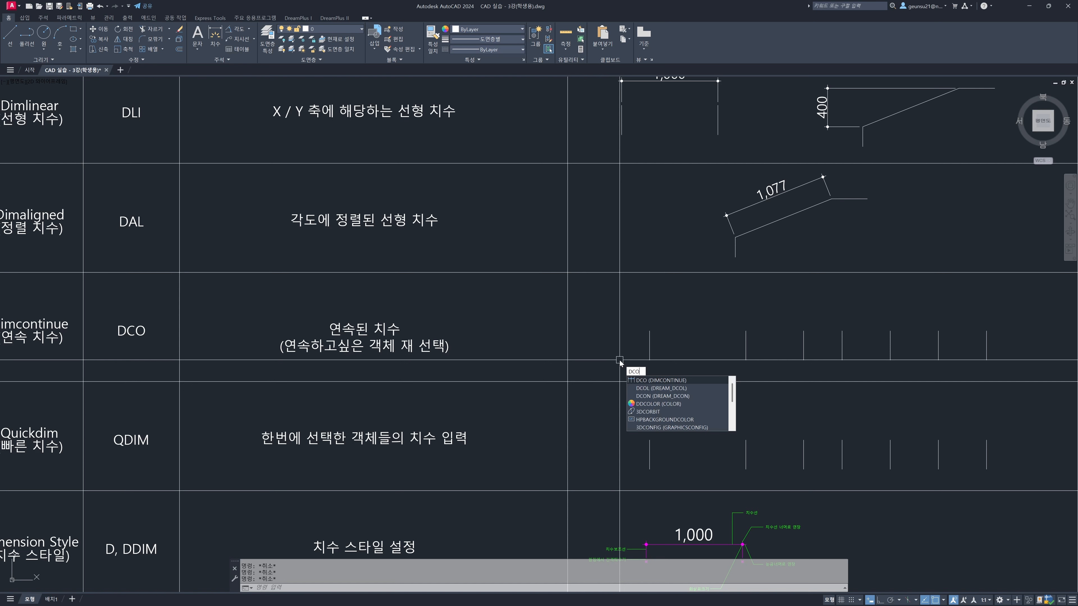
{"action": "key", "text": "space"}
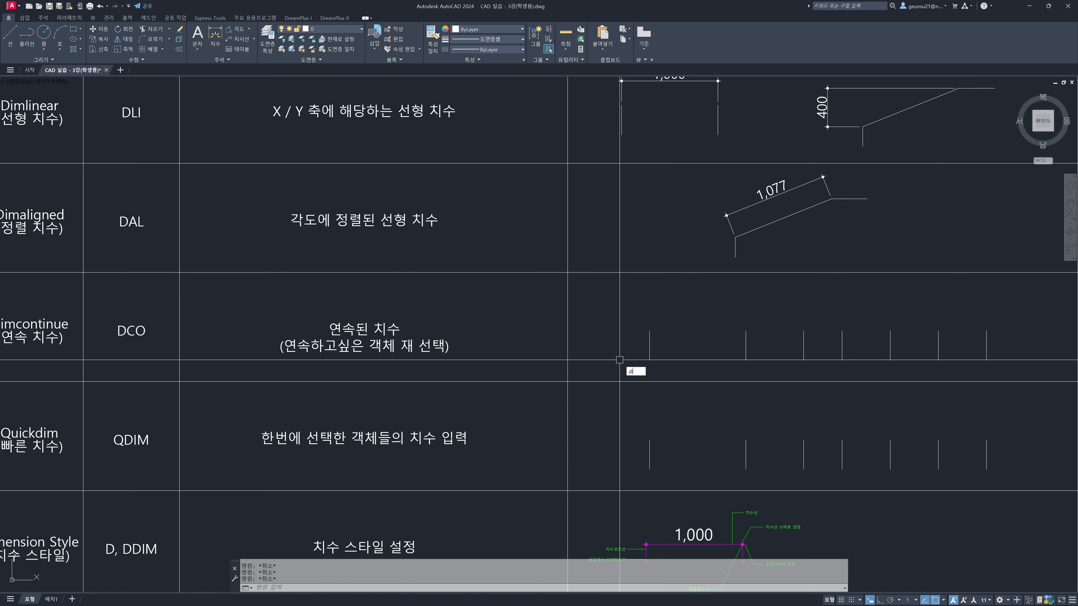
{"action": "key", "text": "space"}
{"action": "left_click", "coordinate": [649, 331]}
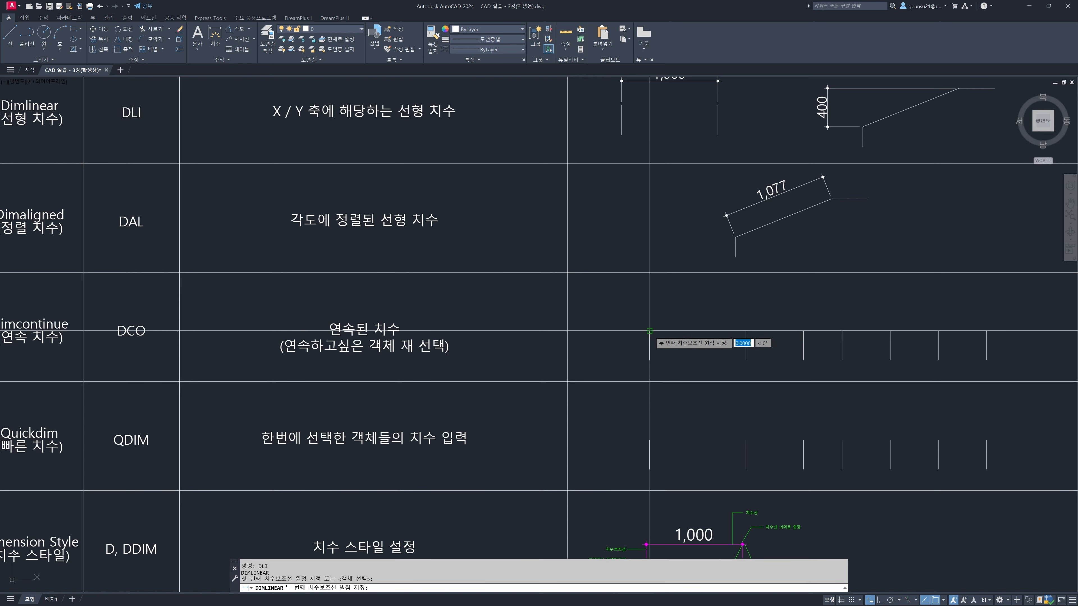
{"action": "left_click", "coordinate": [745, 330]}
{"action": "left_click", "coordinate": [746, 304]}
{"action": "middle_click_drag", "start_coordinate": [801, 309], "coordinate": [703, 315]}
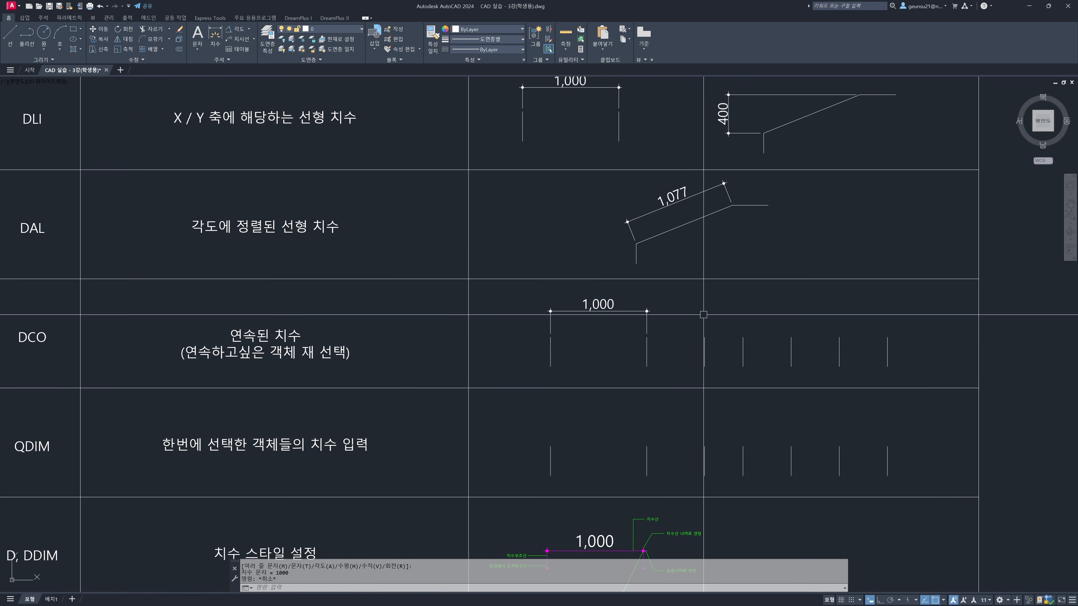
Continue the linear dimension with Dimcontinue through the upper ends of the third to seventh vertical lines
{"action": "key", "text": "space"}
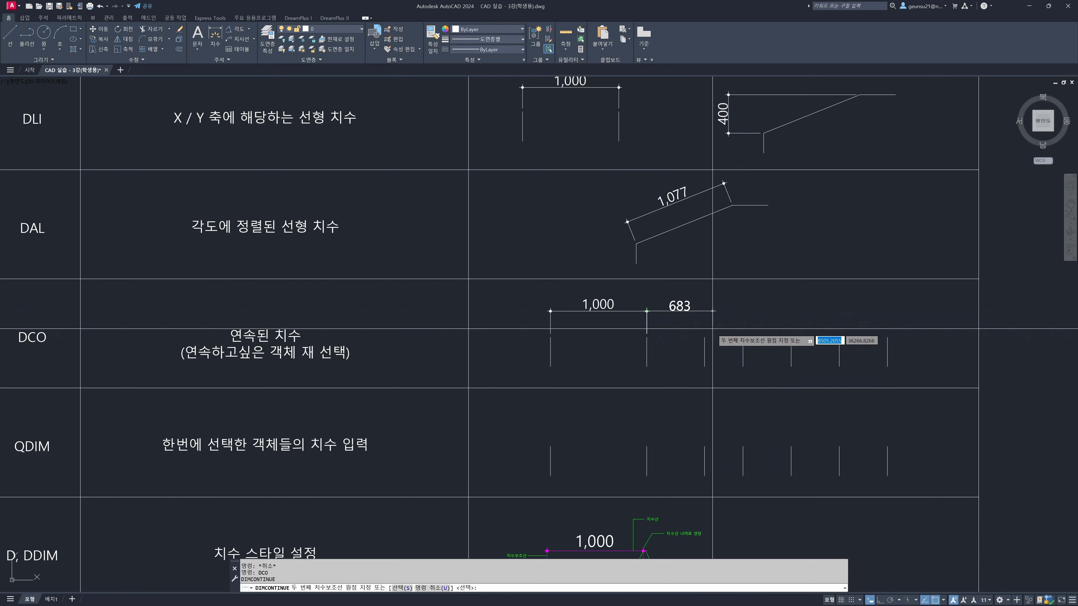
{"action": "left_click", "coordinate": [704, 338]}
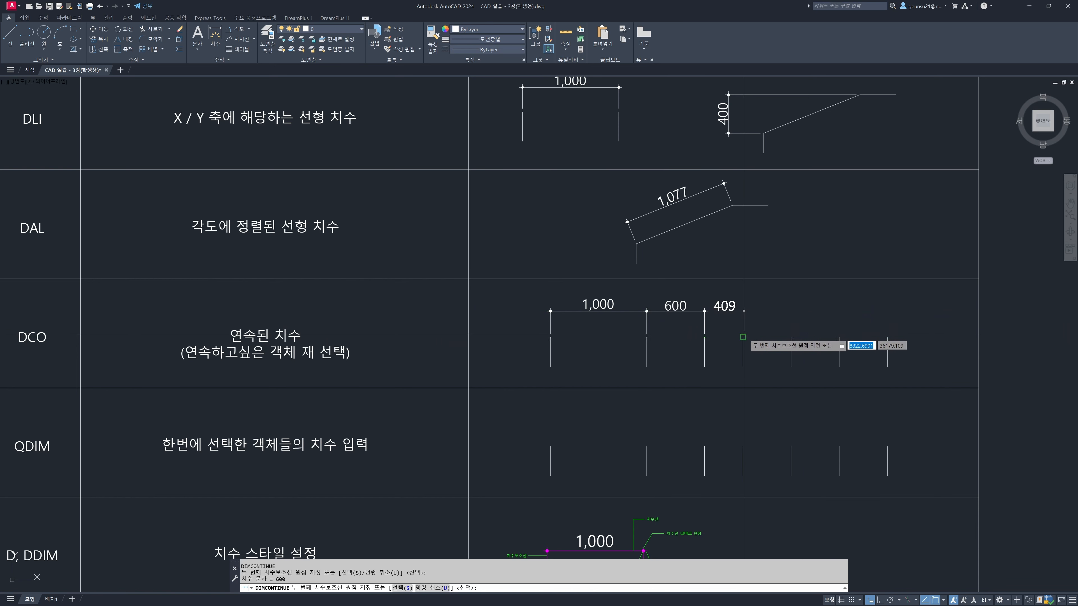
{"action": "left_click", "coordinate": [791, 337]}
{"action": "left_click", "coordinate": [839, 337]}
{"action": "left_click", "coordinate": [887, 337]}
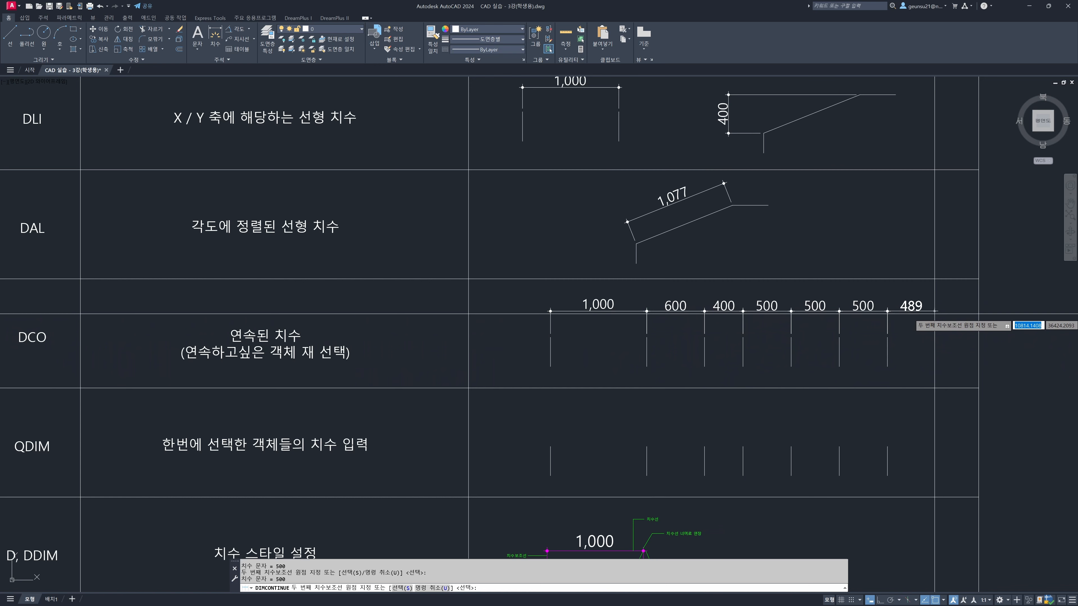
{"action": "key", "text": "Return"}
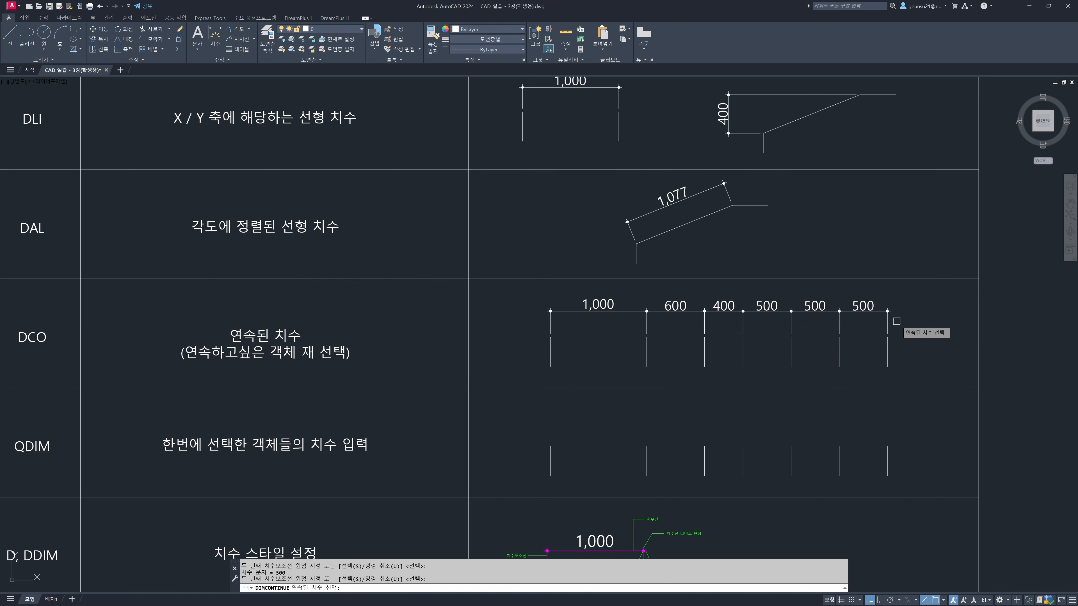
{"action": "key", "text": "Escape"}
Delete the first two and last two dimensions of the chain in the Dimcontinue row, leaving the middle two
{"action": "left_click", "coordinate": [722, 324]}
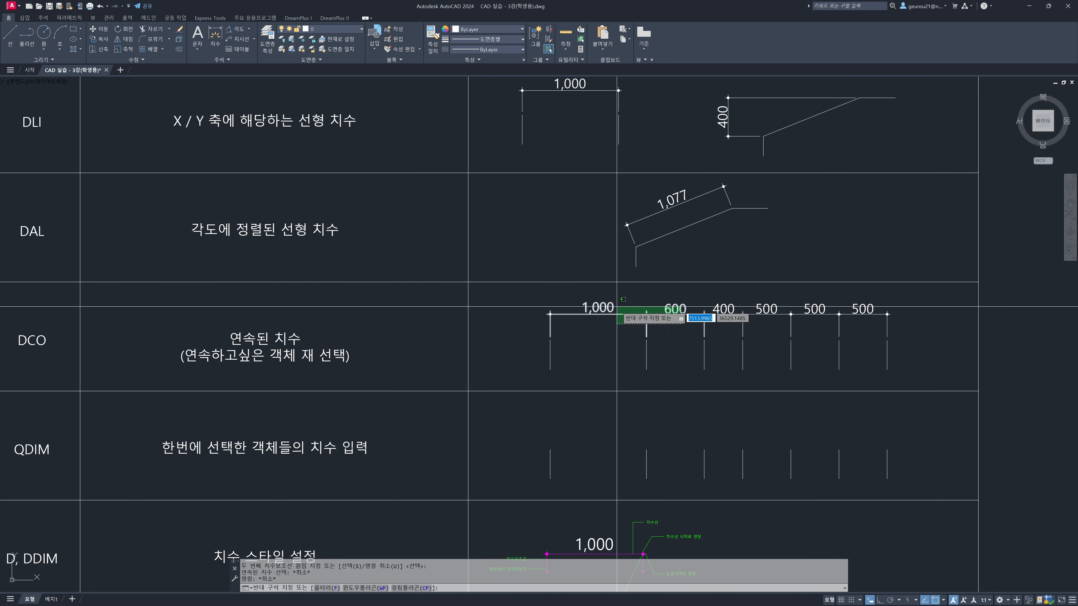
{"action": "left_click", "coordinate": [621, 309]}
{"action": "left_click", "coordinate": [865, 323]}
{"action": "left_click", "coordinate": [835, 304]}
{"action": "key", "text": "Delete"}
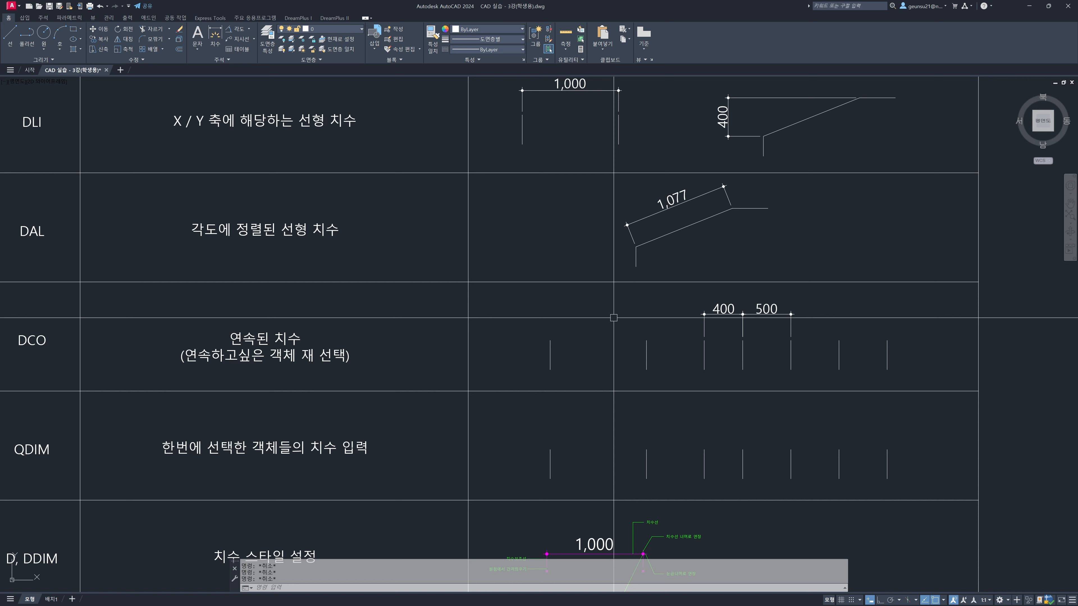
Continue the dimension chain from the third line's extension line of the 400 dimension back to the second and first vertical lines
{"action": "type", "text": "co"}
{"action": "key", "text": "Return"}
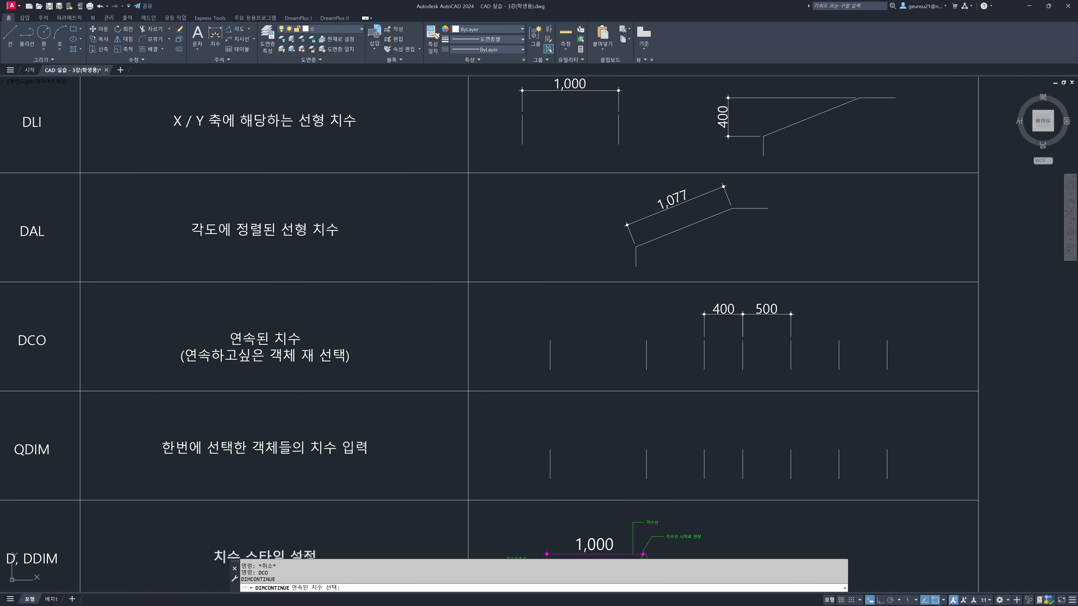
{"action": "left_click", "coordinate": [703, 325]}
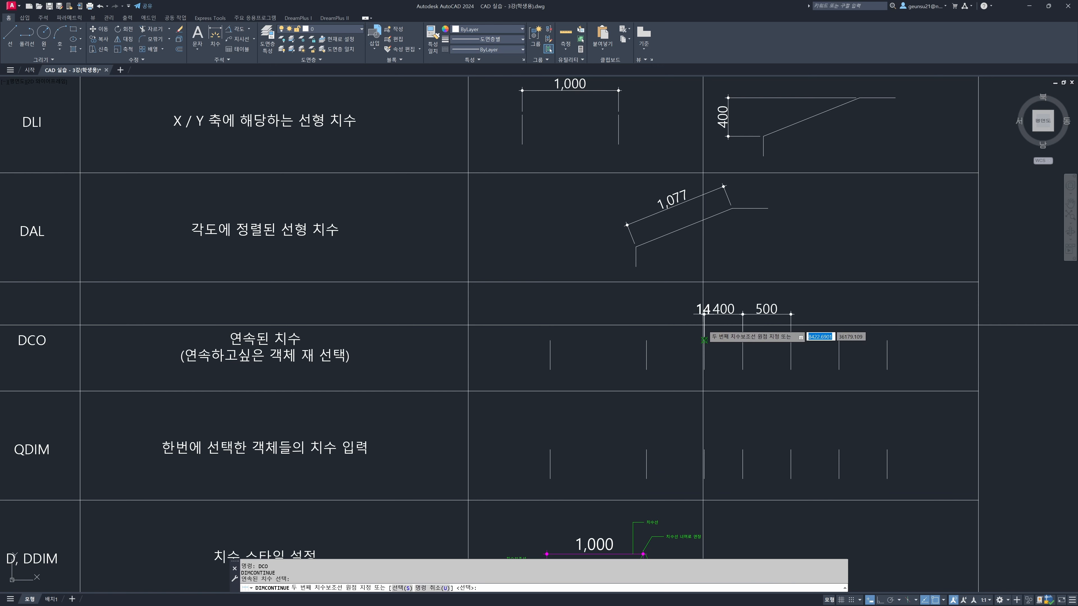
{"action": "left_click", "coordinate": [646, 340]}
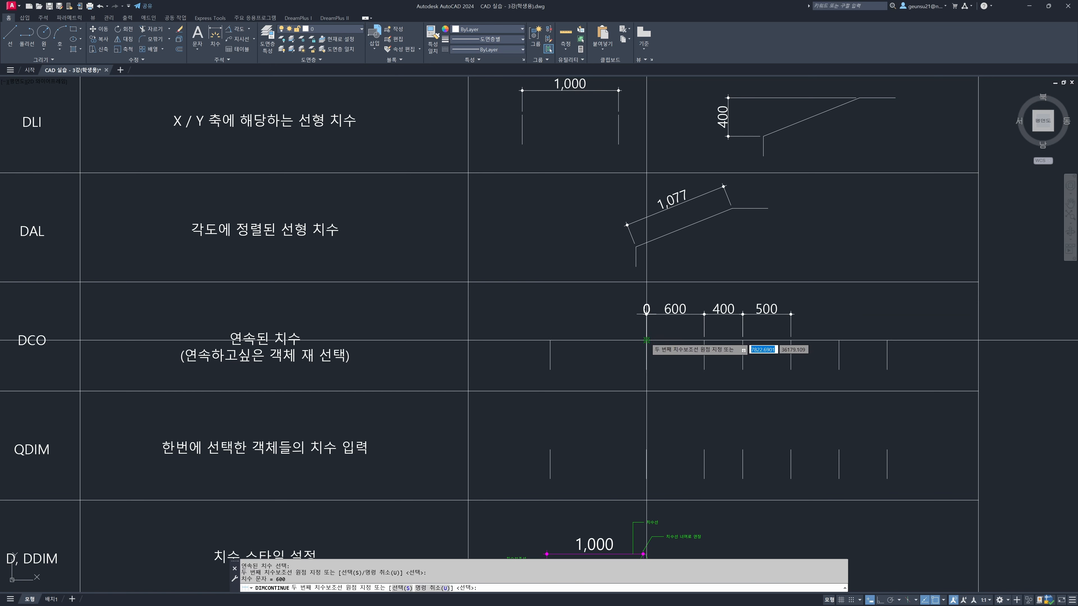
{"action": "left_click", "coordinate": [550, 340]}
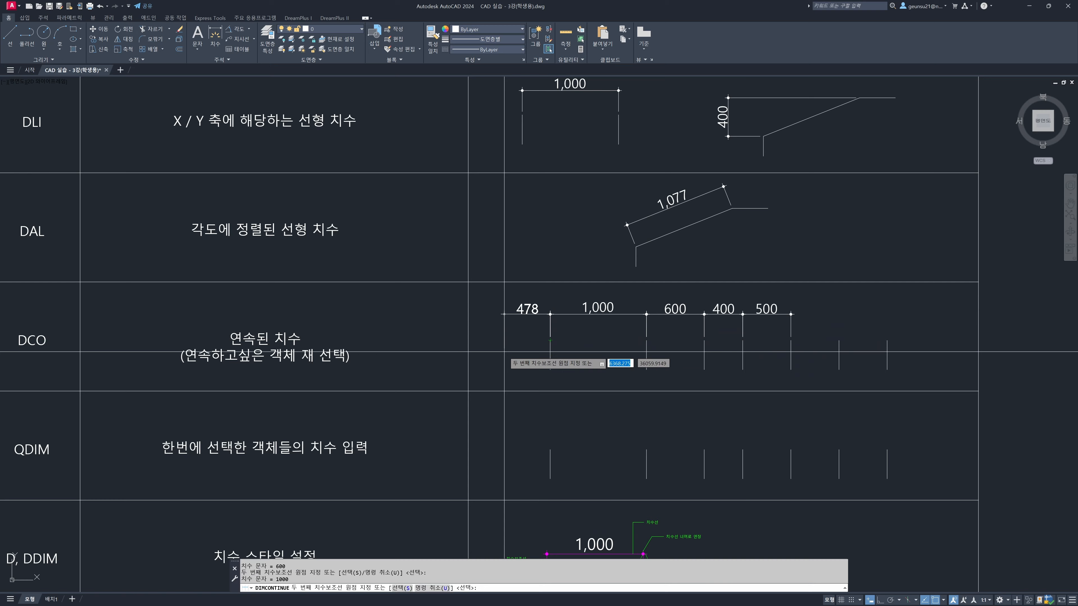
{"action": "key", "text": "Return"}
Run Dimcontinue with the Select option and extend the chain from the fifth line's extension line to the sixth and seventh lines
{"action": "middle_click_drag", "start_coordinate": [706, 342], "coordinate": [605, 358]}
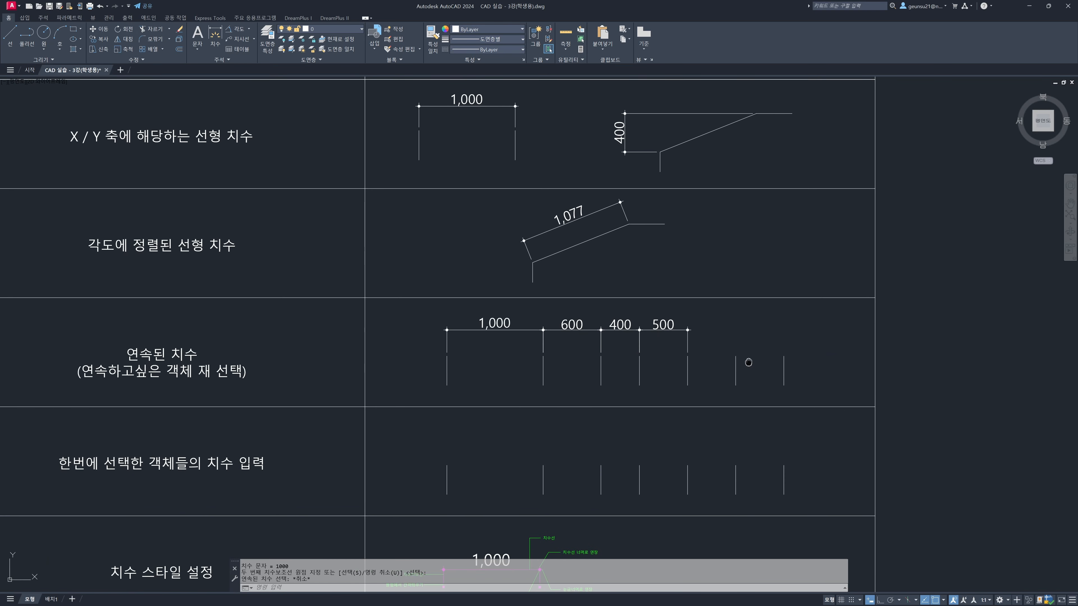
{"action": "middle_click_drag", "start_coordinate": [750, 363], "coordinate": [716, 348]}
{"action": "key", "text": "Escape"}
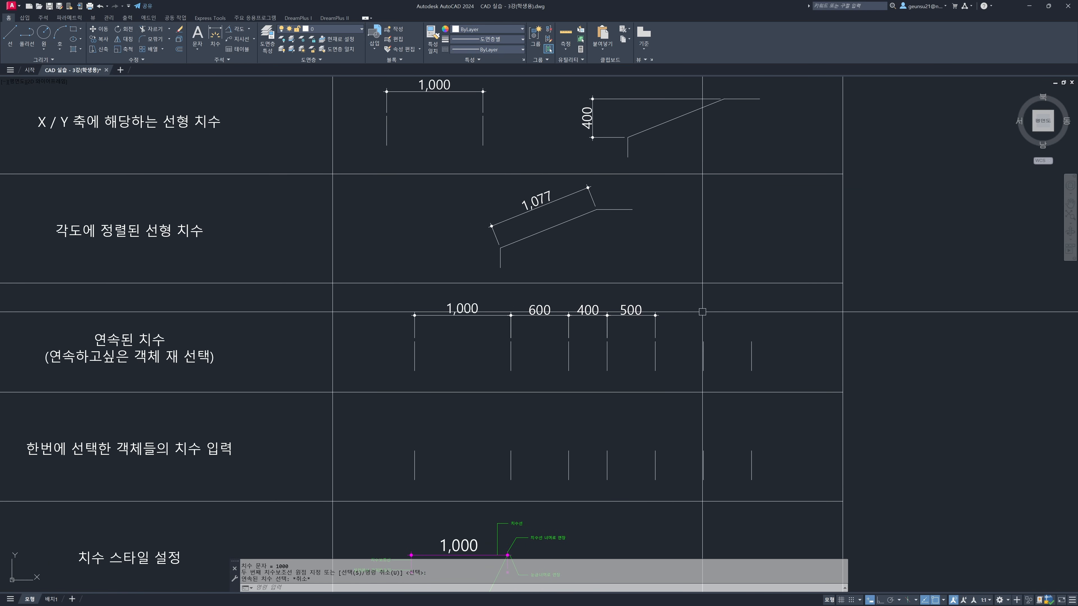
{"action": "type", "text": "dco"}
{"action": "key", "text": "Return"}
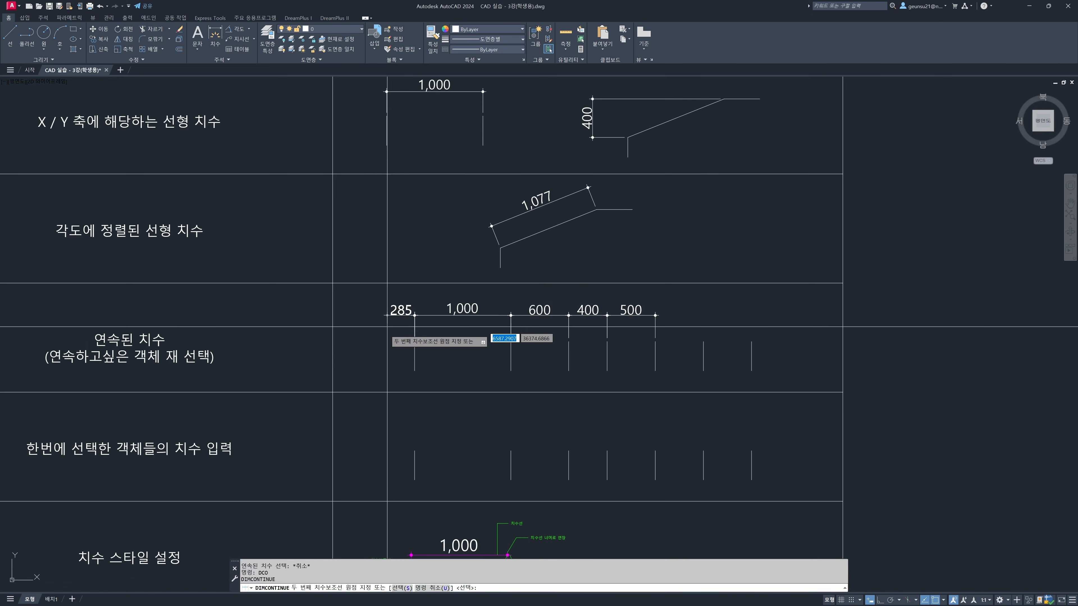
{"action": "left_click", "coordinate": [399, 588]}
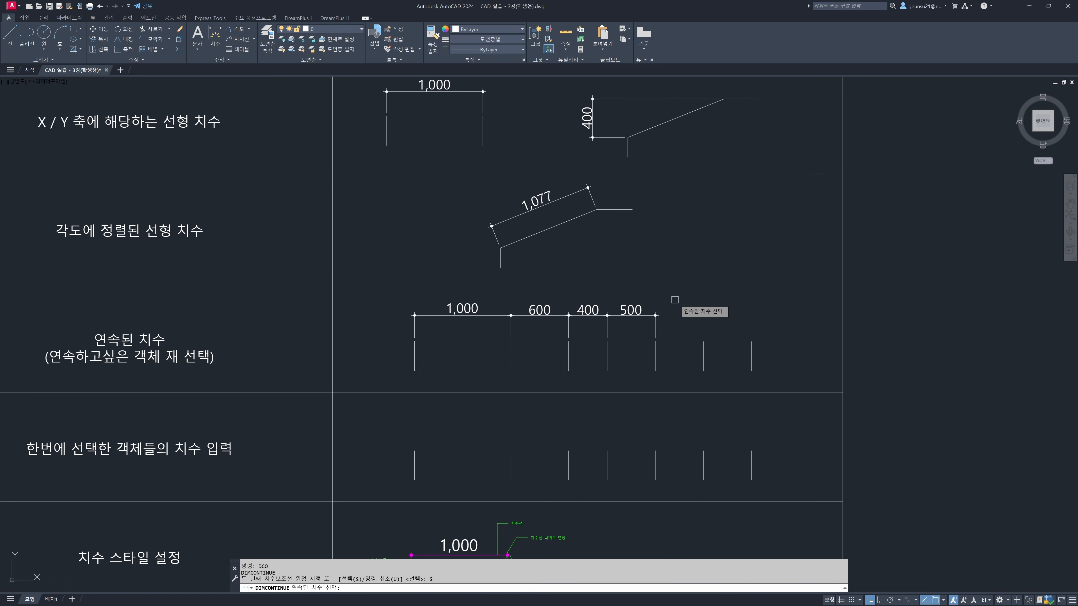
{"action": "left_click", "coordinate": [655, 329]}
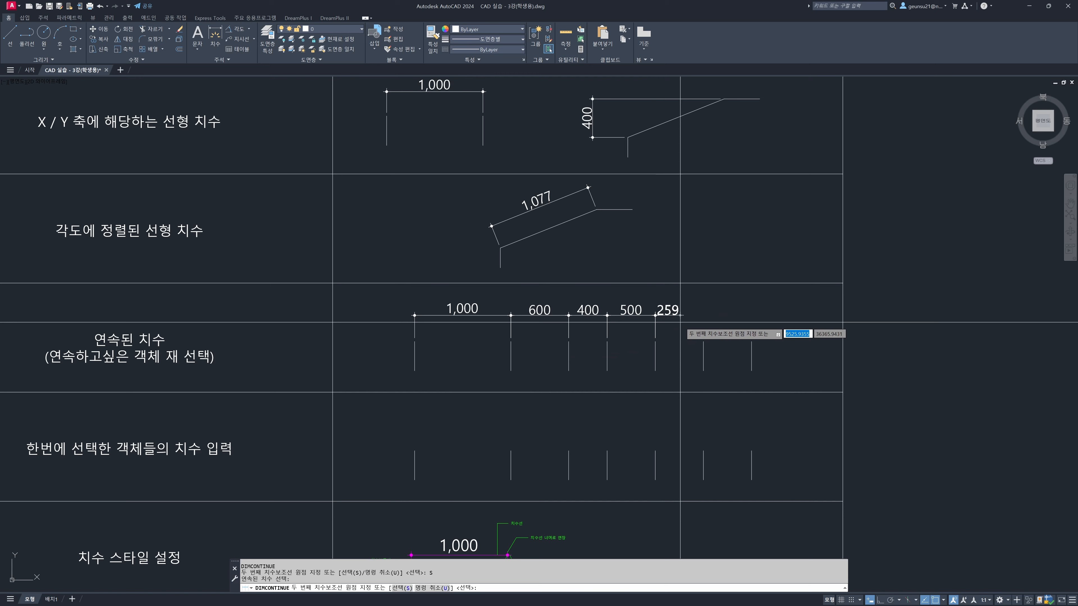
{"action": "left_click", "coordinate": [750, 341]}
{"action": "key", "text": "Return"}
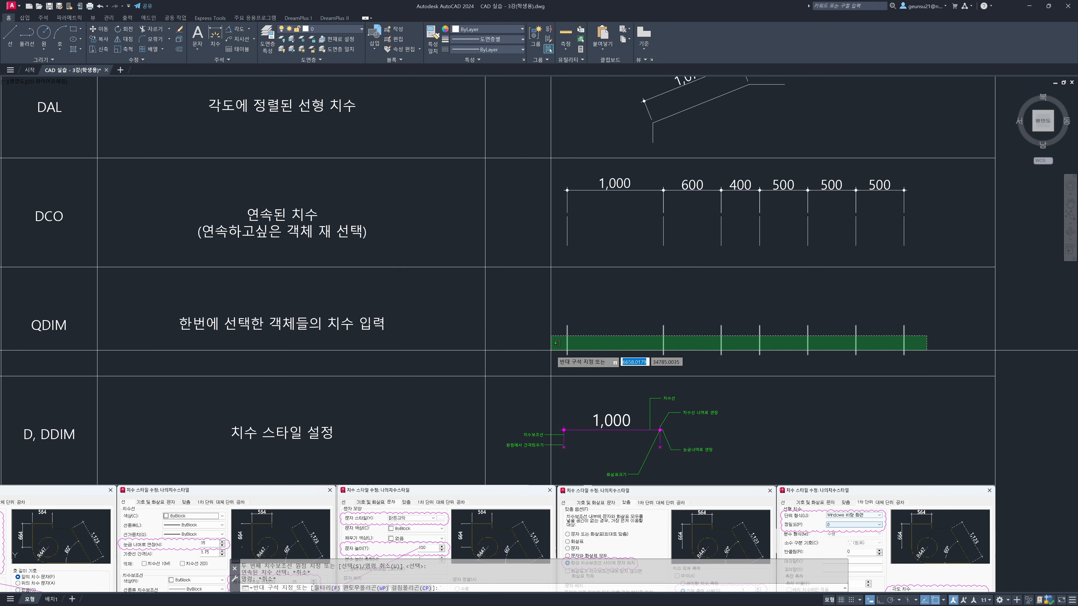
{"action": "left_click", "coordinate": [495, 349]}
{"action": "key", "text": "Escape"}
{"action": "key", "text": "Escape"}
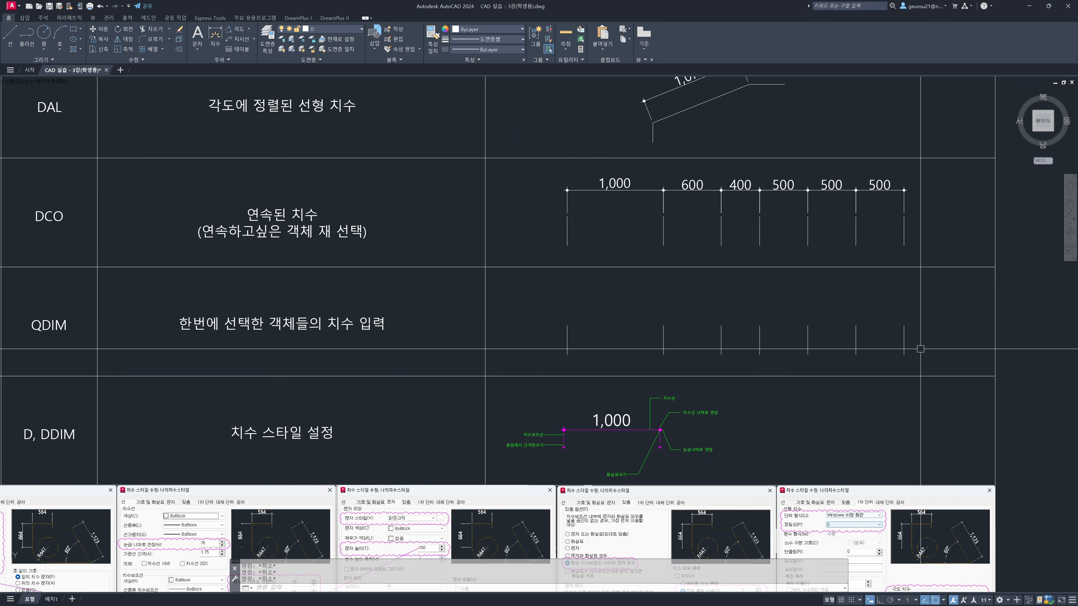
{"action": "middle_click_drag", "start_coordinate": [633, 378], "coordinate": [697, 372]}
{"action": "left_click", "coordinate": [130, 341]}
{"action": "left_click", "coordinate": [97, 324]}
{"action": "middle_click_drag", "start_coordinate": [95, 324], "coordinate": [154, 328]}
{"action": "key", "text": "Escape"}
{"action": "left_click", "coordinate": [68, 331]}
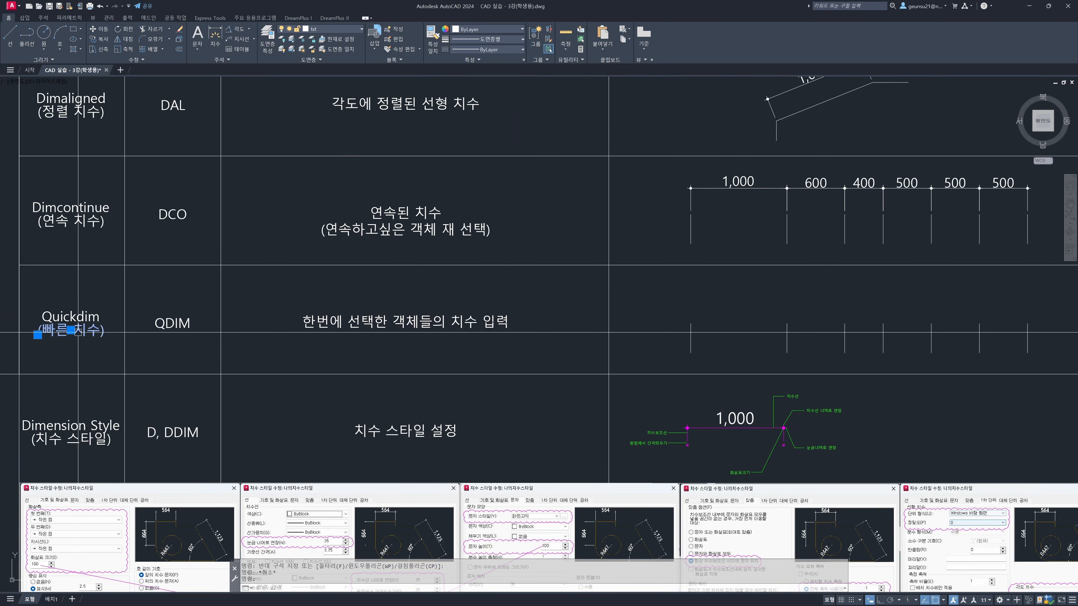
{"action": "left_click", "coordinate": [390, 327]}
Apply Quickdim to all seven vertical lines in the Quickdim row and place the continuous dimension chain just above them
{"action": "middle_click_drag", "start_coordinate": [638, 357], "coordinate": [429, 361]}
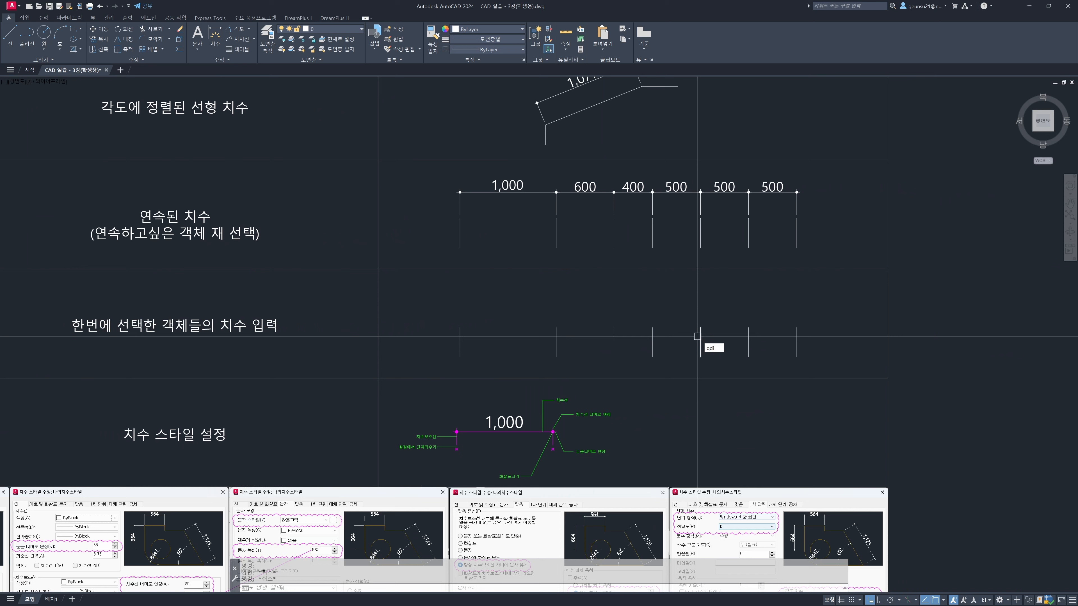
{"action": "key", "text": "Return"}
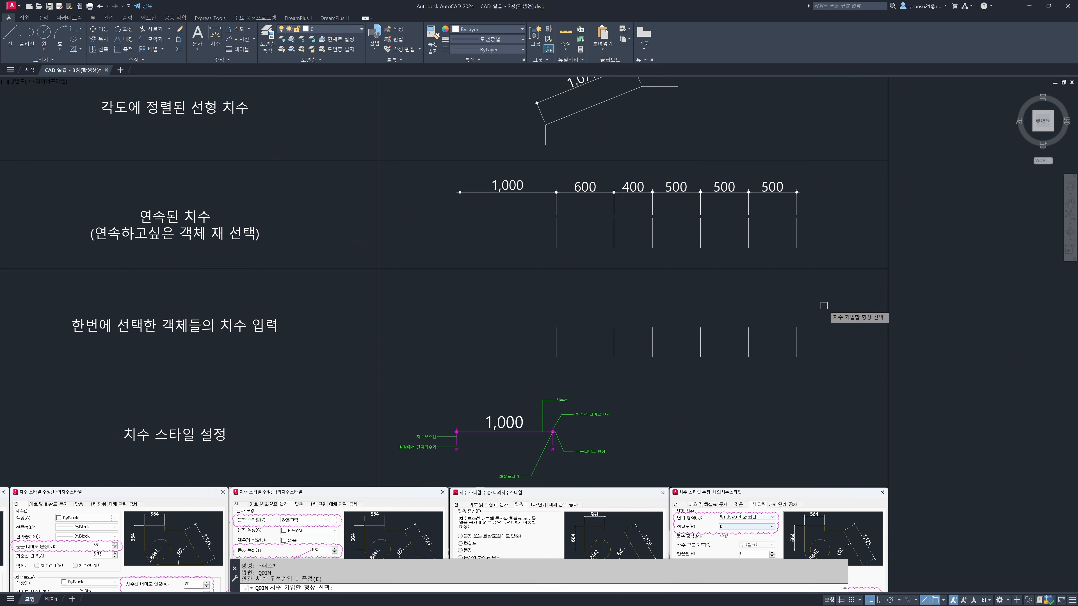
{"action": "left_click", "coordinate": [860, 296]}
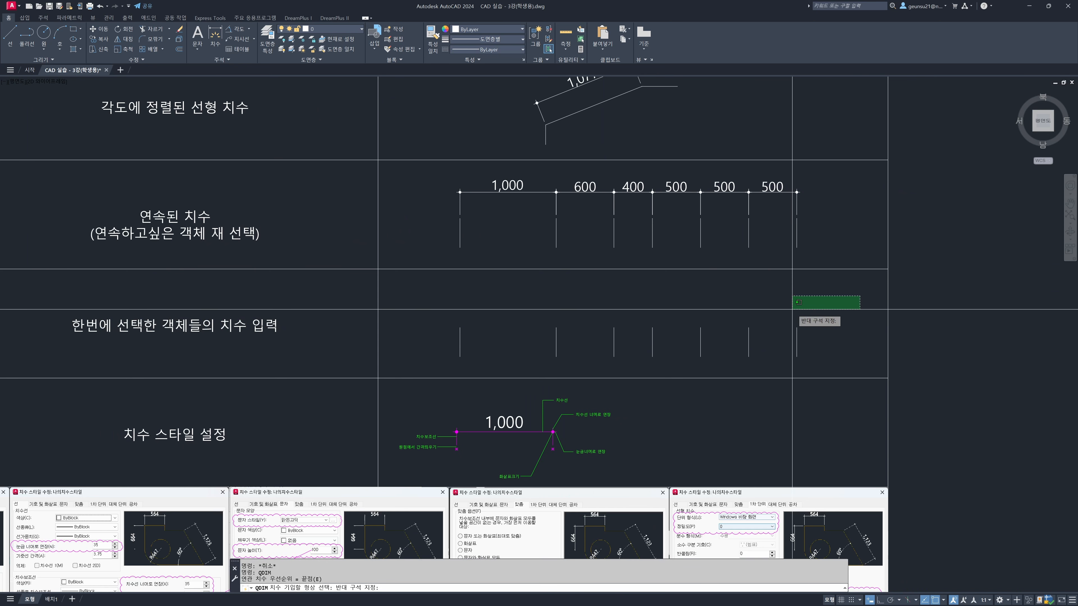
{"action": "left_click", "coordinate": [439, 328]}
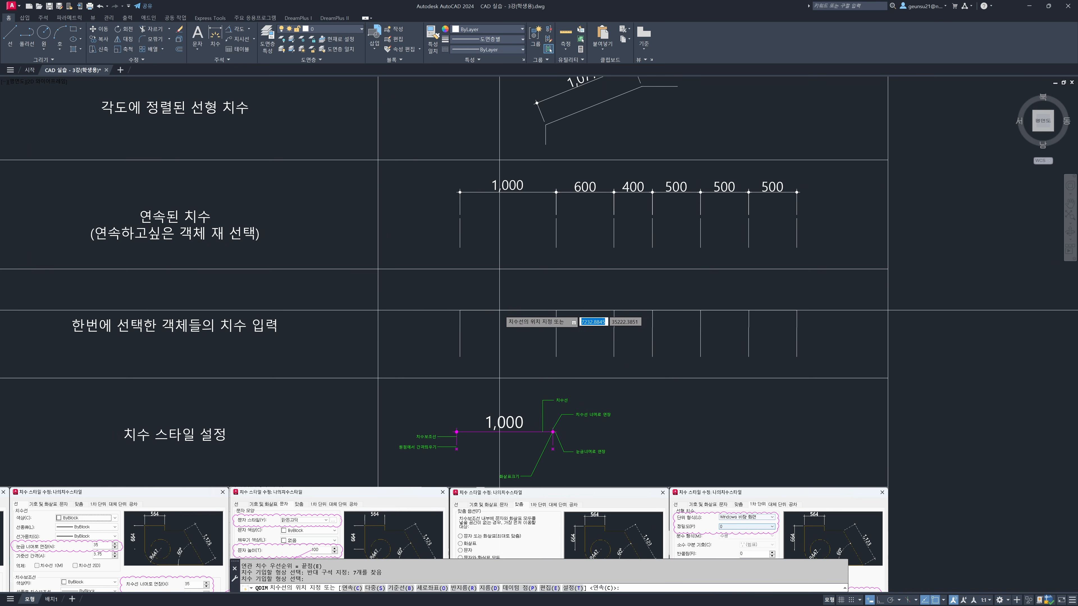
{"action": "left_click", "coordinate": [501, 305]}
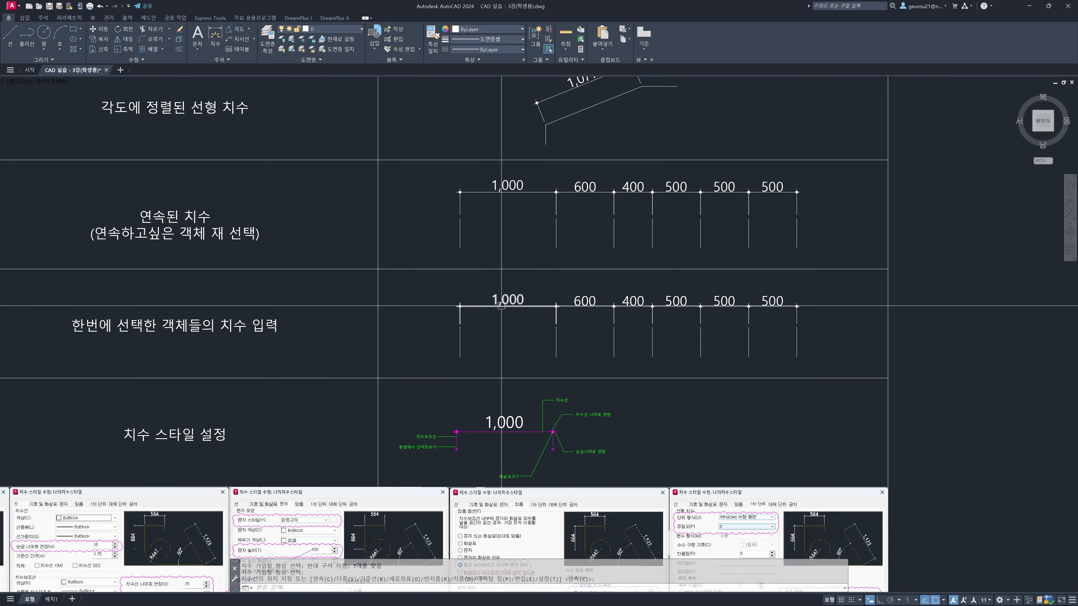
{"action": "left_click_drag", "start_coordinate": [424, 284], "coordinate": [813, 337]}
{"action": "key", "text": "Escape"}
{"action": "scroll", "coordinate": [718, 360], "scroll_direction": "down", "scroll_amount": 2}
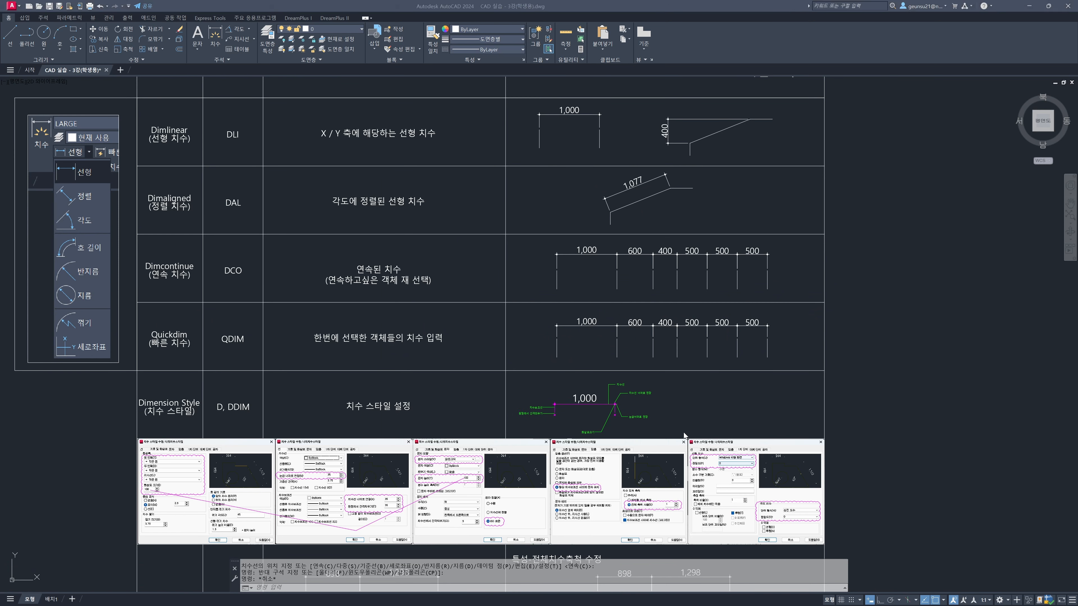
{"action": "key", "text": "Escape"}
{"action": "key", "text": "Escape"}
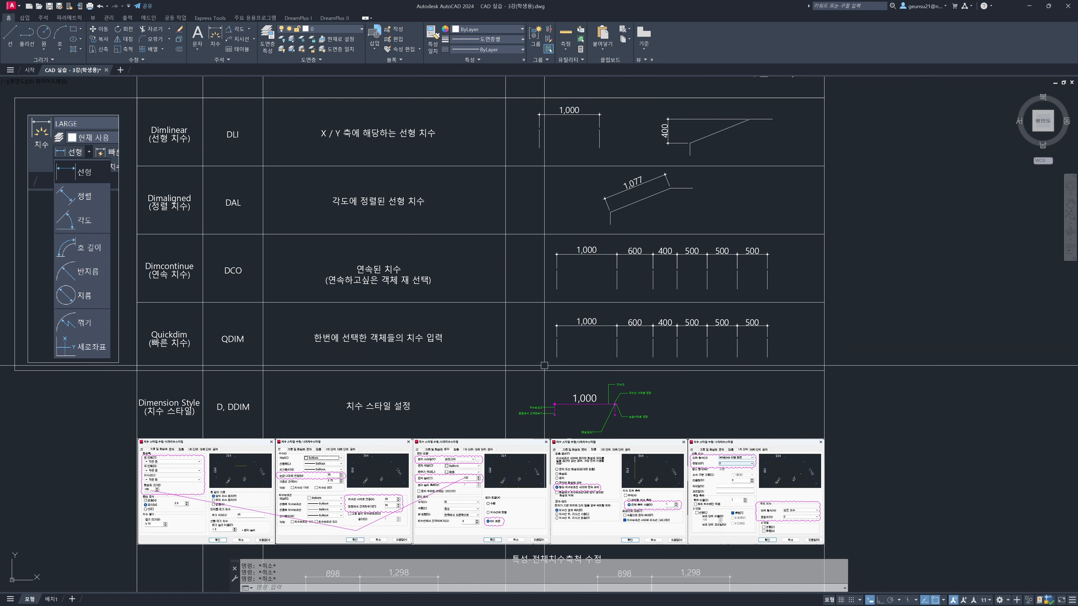
Create two new drawings, one from the GS-schematic design s100 template and one from the acadiso template
{"action": "key", "text": "ctrl+n"}
{"action": "key", "text": "Return"}
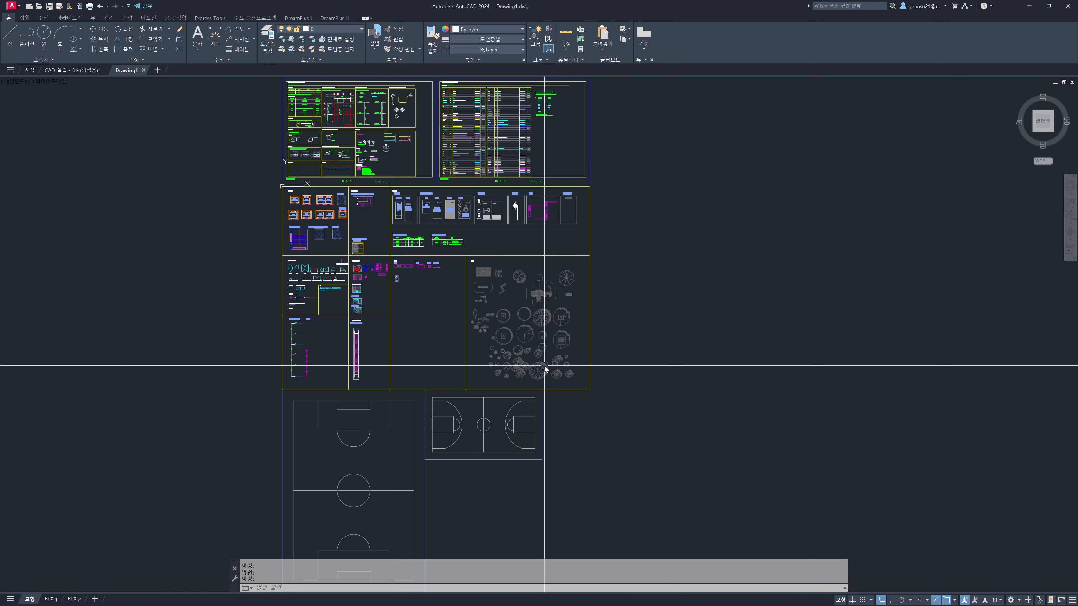
{"action": "key", "text": "ctrl+n"}
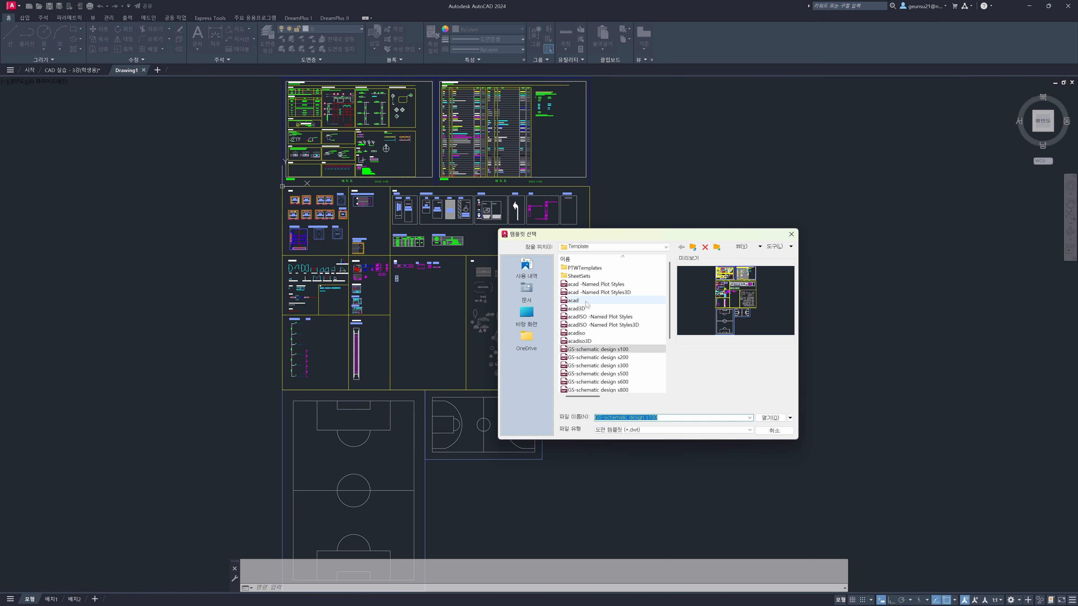
{"action": "double_click", "coordinate": [595, 335]}
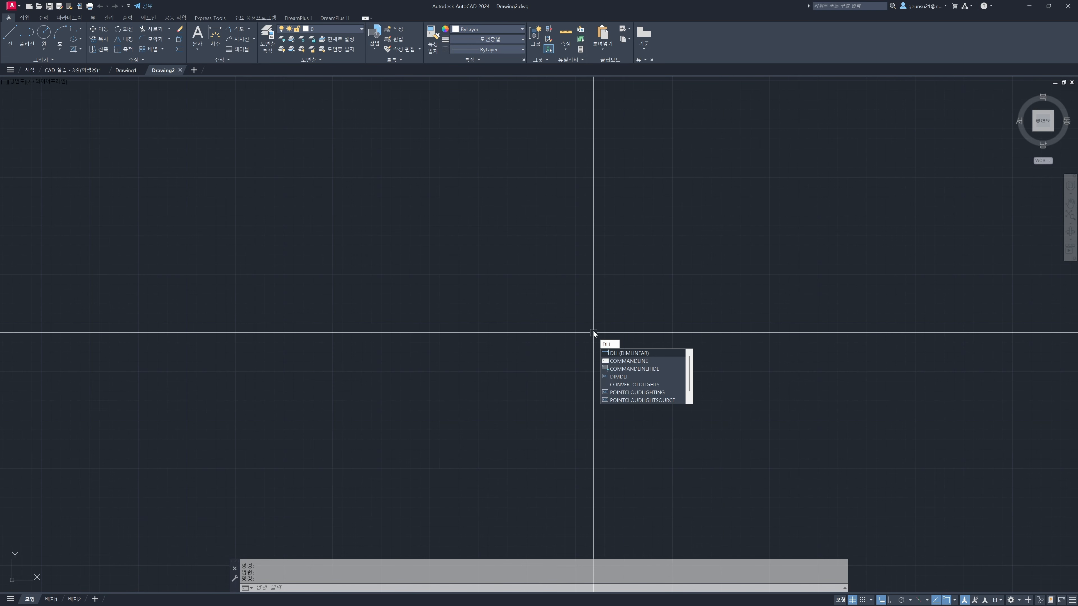
Place a horizontal linear dimension about 447 units long in the blank acadiso drawing, with its dimension line above the two origin points
{"action": "key", "text": "Return"}
{"action": "left_click", "coordinate": [465, 323]}
{"action": "left_click", "coordinate": [551, 324]}
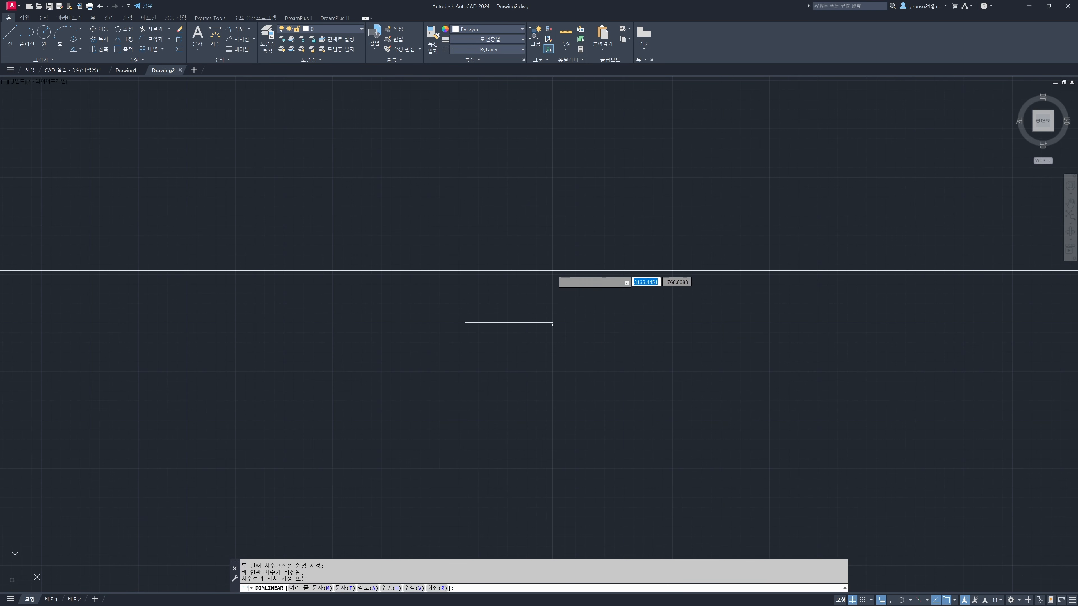
{"action": "left_click", "coordinate": [507, 262]}
Examine the default text size and arrowheads of the test dimension from close up and at full extent
{"action": "scroll", "coordinate": [483, 292], "scroll_direction": "up", "scroll_amount": 6}
{"action": "scroll", "coordinate": [525, 187], "scroll_direction": "up", "scroll_amount": 4}
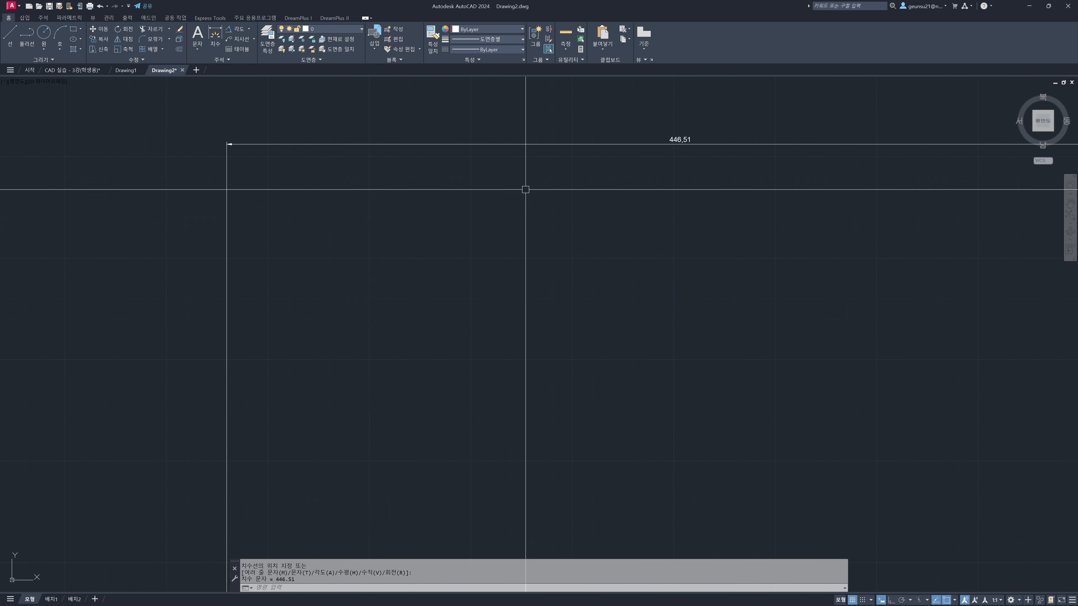
{"action": "scroll", "coordinate": [674, 132], "scroll_direction": "down", "scroll_amount": 2}
{"action": "scroll", "coordinate": [545, 166], "scroll_direction": "up", "scroll_amount": 8}
{"action": "scroll", "coordinate": [544, 167], "scroll_direction": "up", "scroll_amount": 2}
{"action": "scroll", "coordinate": [524, 178], "scroll_direction": "down", "scroll_amount": 3}
{"action": "scroll", "coordinate": [519, 185], "scroll_direction": "down", "scroll_amount": 5}
{"action": "scroll", "coordinate": [519, 184], "scroll_direction": "down", "scroll_amount": 4}
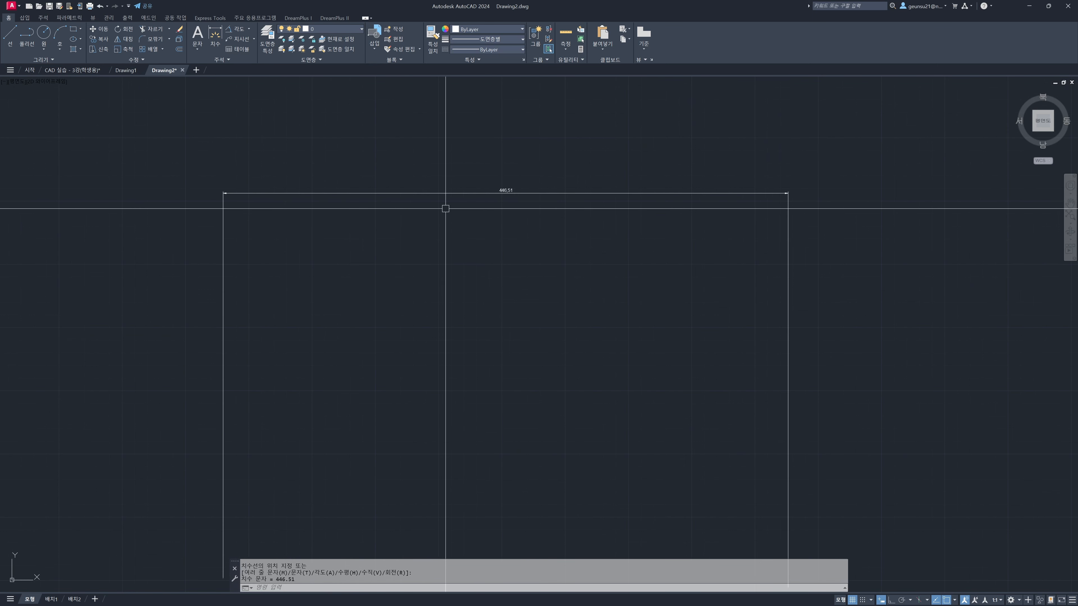
{"action": "scroll", "coordinate": [263, 174], "scroll_direction": "up", "scroll_amount": 8}
{"action": "scroll", "coordinate": [258, 180], "scroll_direction": "down", "scroll_amount": 6}
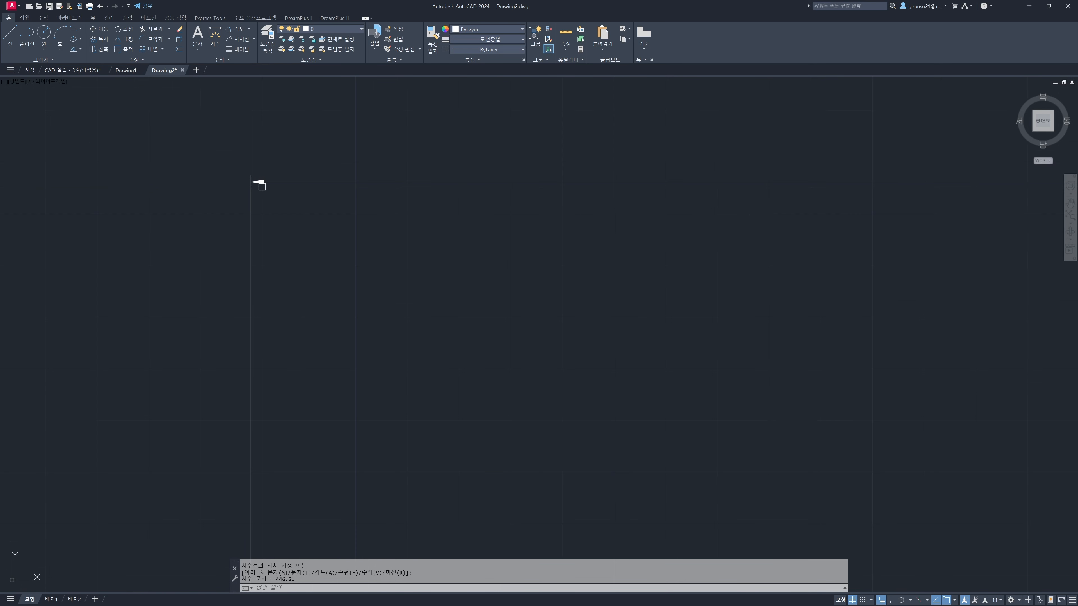
{"action": "scroll", "coordinate": [303, 409], "scroll_direction": "down", "scroll_amount": 3}
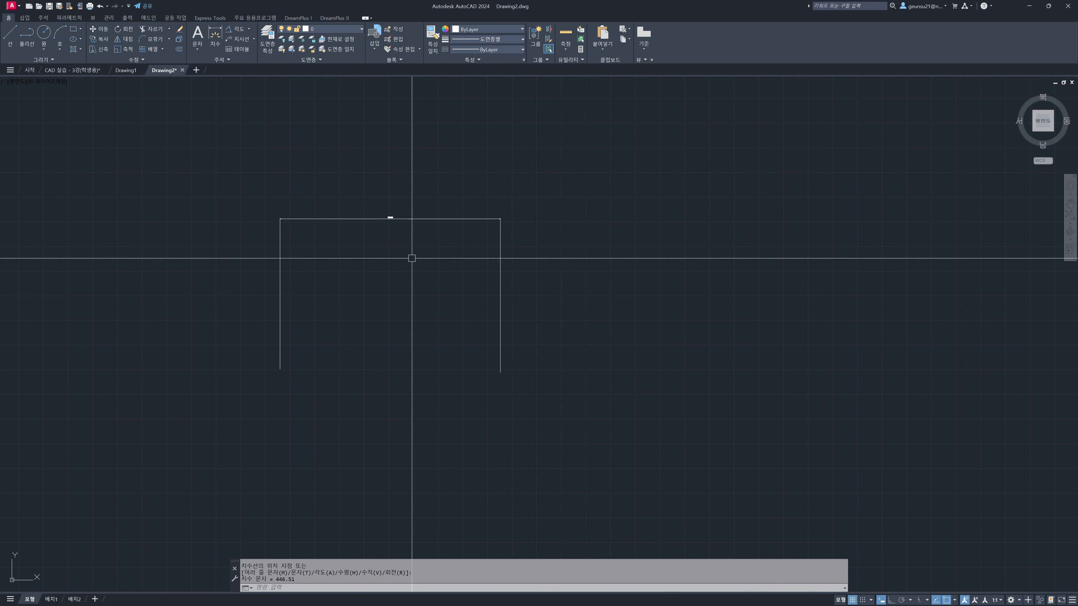
Erase the test dimension and close both new drawings without saving, returning to the practice worksheet
{"action": "left_click", "coordinate": [368, 304]}
{"action": "left_click", "coordinate": [489, 361]}
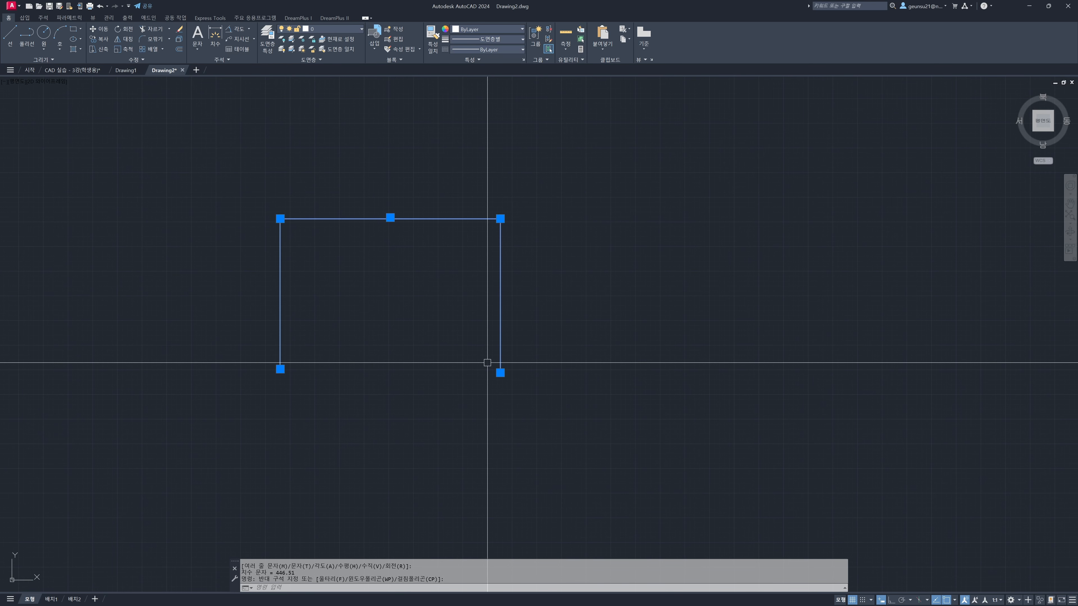
{"action": "type", "text": "E"}
{"action": "key", "text": "Return"}
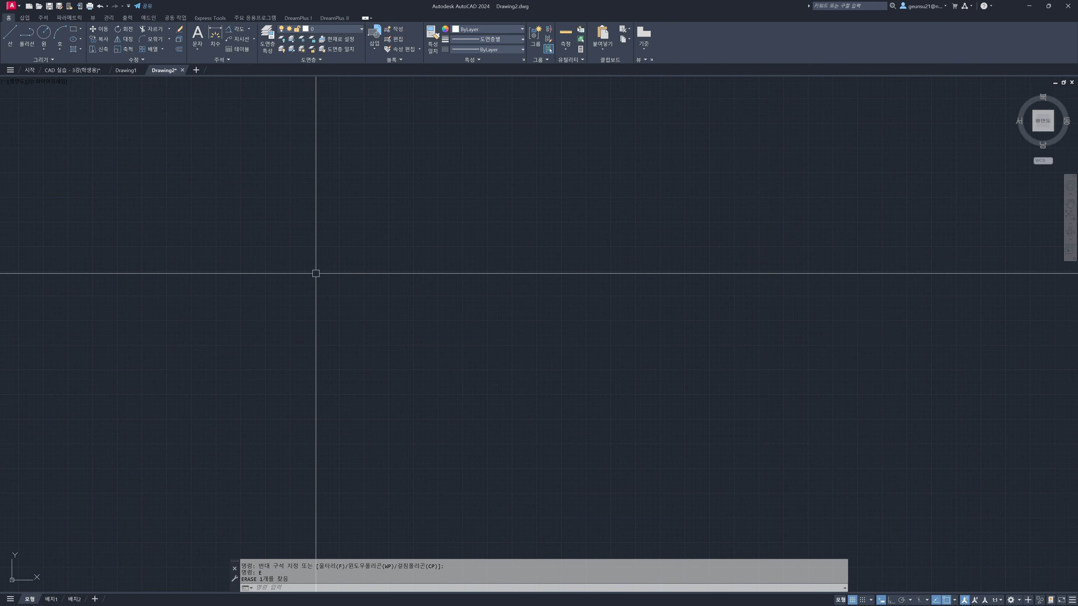
{"action": "key", "text": "ctrl+F4"}
{"action": "key", "text": "n"}
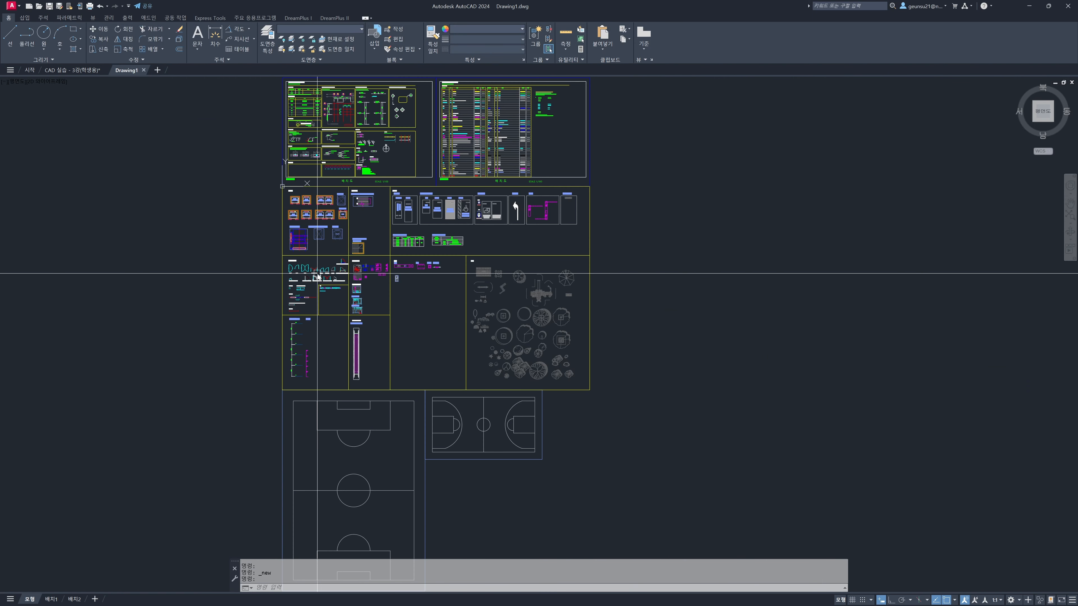
{"action": "key", "text": "ctrl+F4"}
Zoom to a window around the labelled 1,000 dimension example in the Dimension Style row
{"action": "middle_click_drag", "start_coordinate": [397, 359], "coordinate": [474, 301]}
{"action": "middle_click_drag", "start_coordinate": [436, 361], "coordinate": [436, 334]}
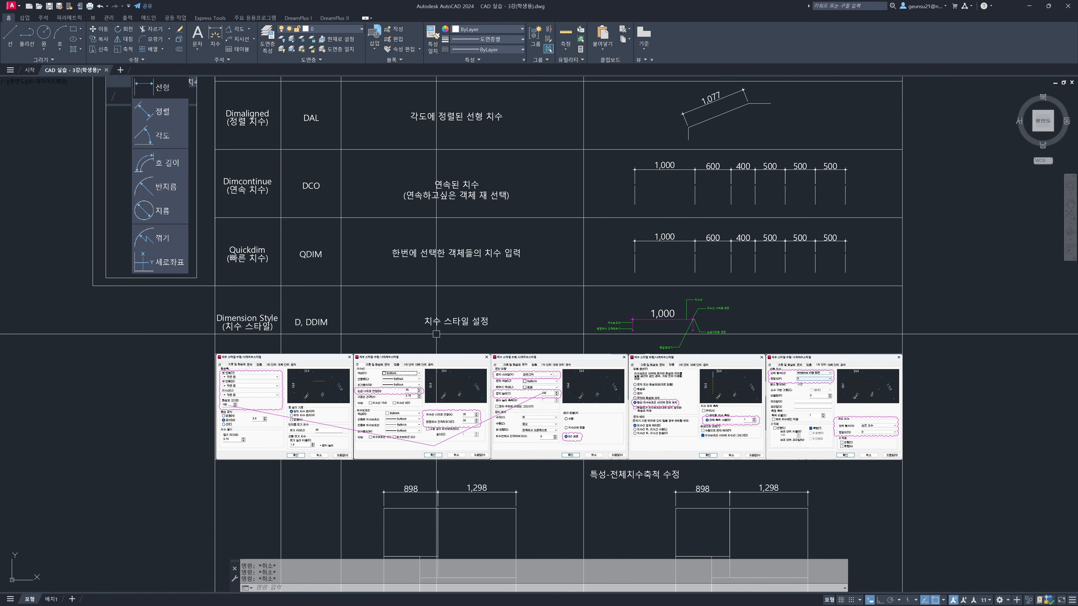
{"action": "scroll", "coordinate": [371, 346], "scroll_direction": "up", "scroll_amount": 2}
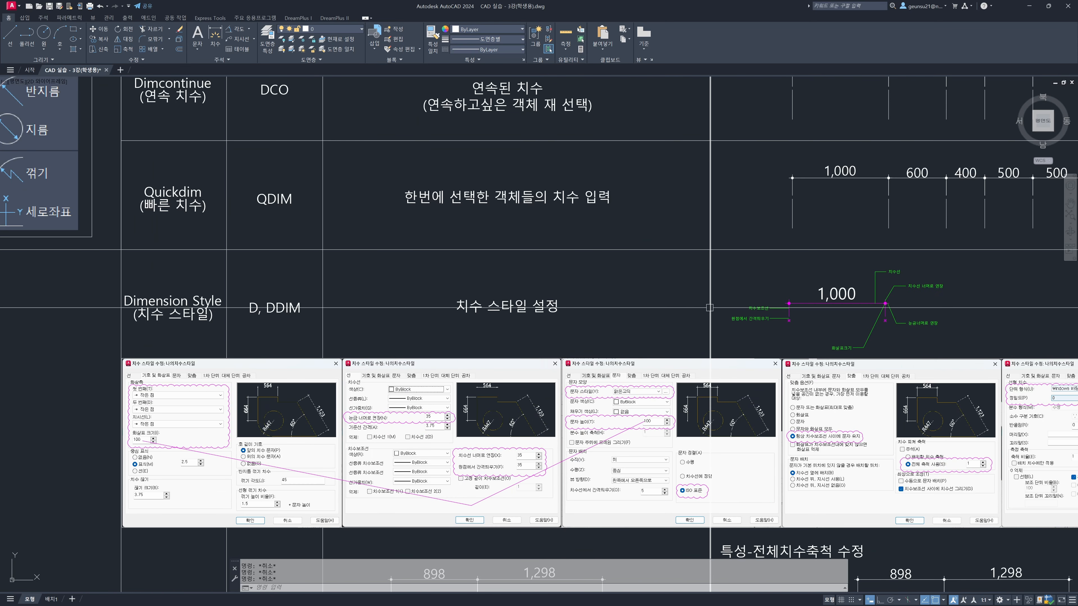
{"action": "middle_click_drag", "start_coordinate": [853, 324], "coordinate": [619, 300]}
{"action": "scroll", "coordinate": [619, 296], "scroll_direction": "up", "scroll_amount": 4}
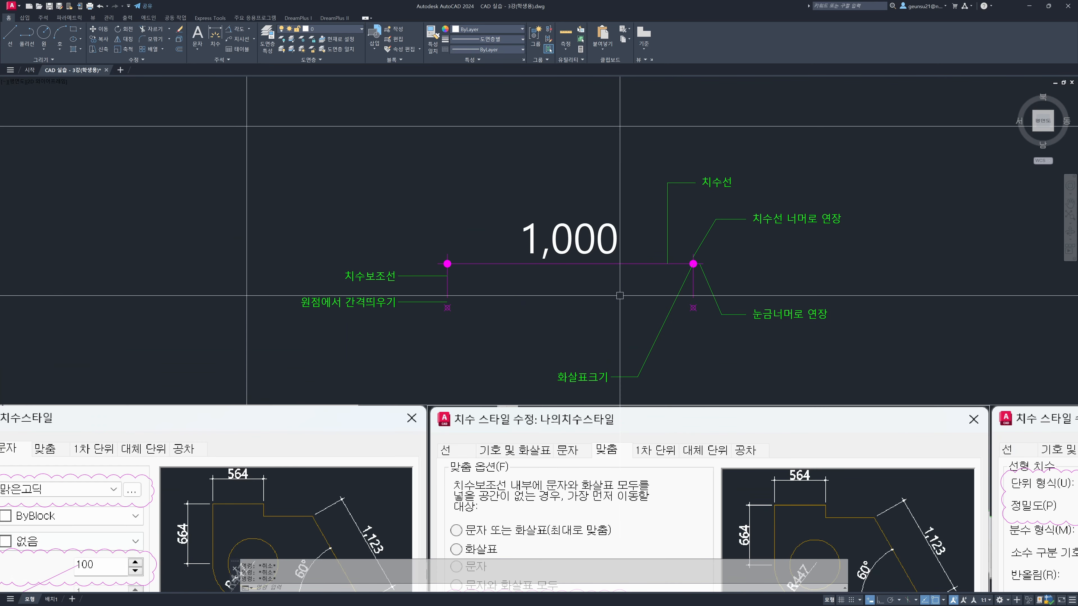
{"action": "type", "text": "z"}
{"action": "key", "text": "space"}
{"action": "left_click", "coordinate": [270, 144]}
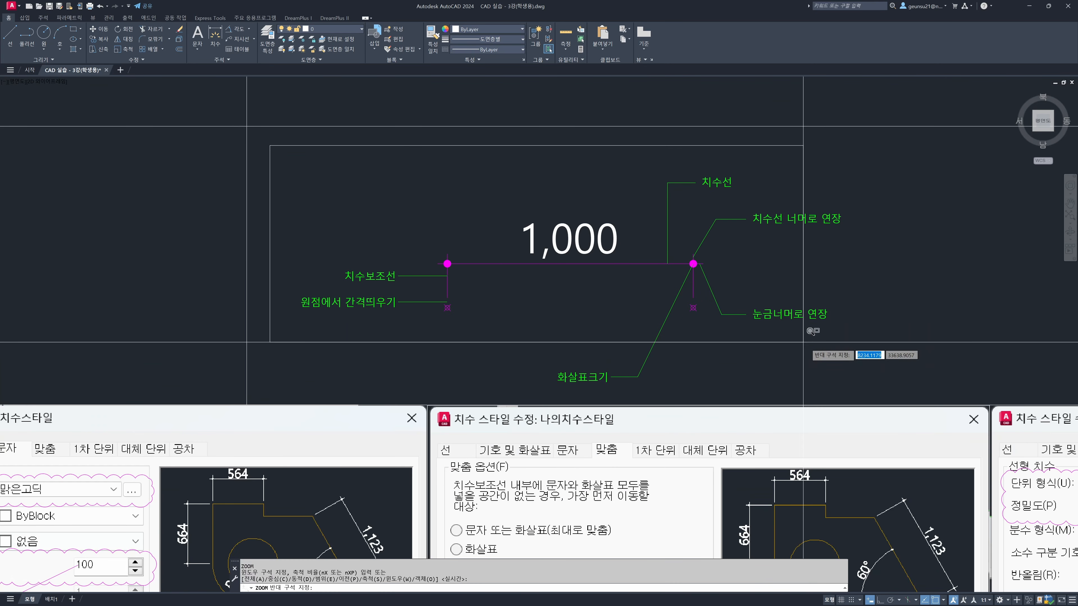
{"action": "left_click", "coordinate": [891, 402]}
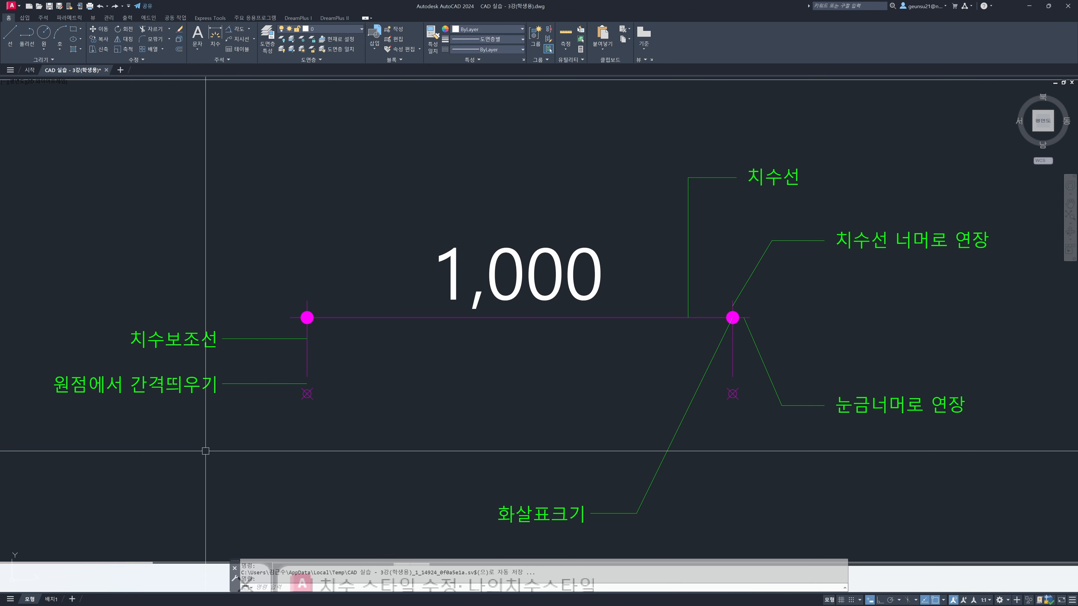
Examine the dimension text, the dimension line and both extension lines of the labelled example by selecting each in turn
{"action": "left_click", "coordinate": [493, 286]}
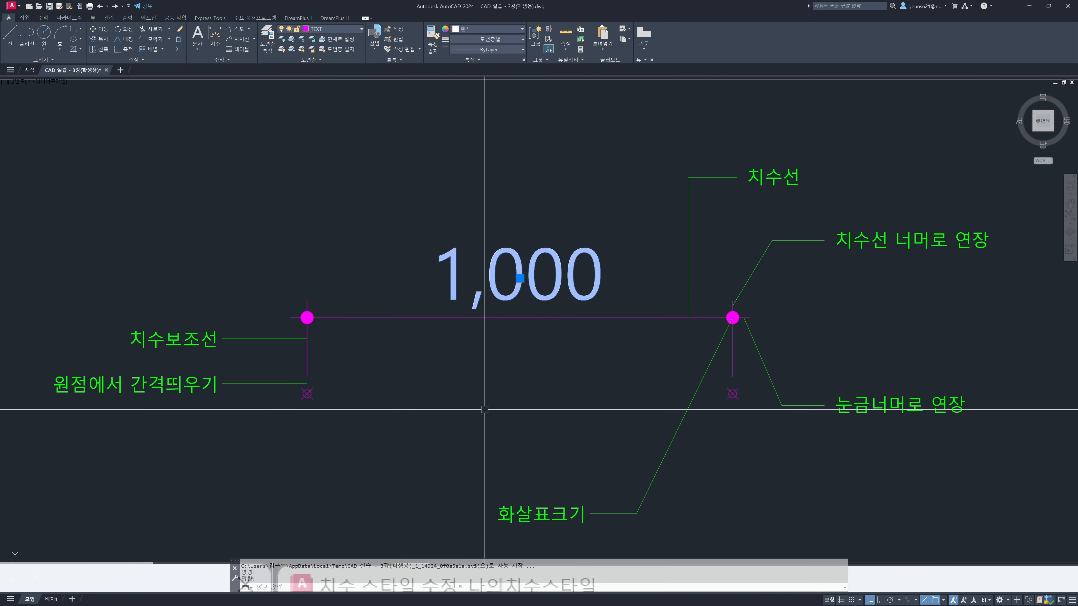
{"action": "key", "text": "Escape"}
{"action": "left_click", "coordinate": [481, 317]}
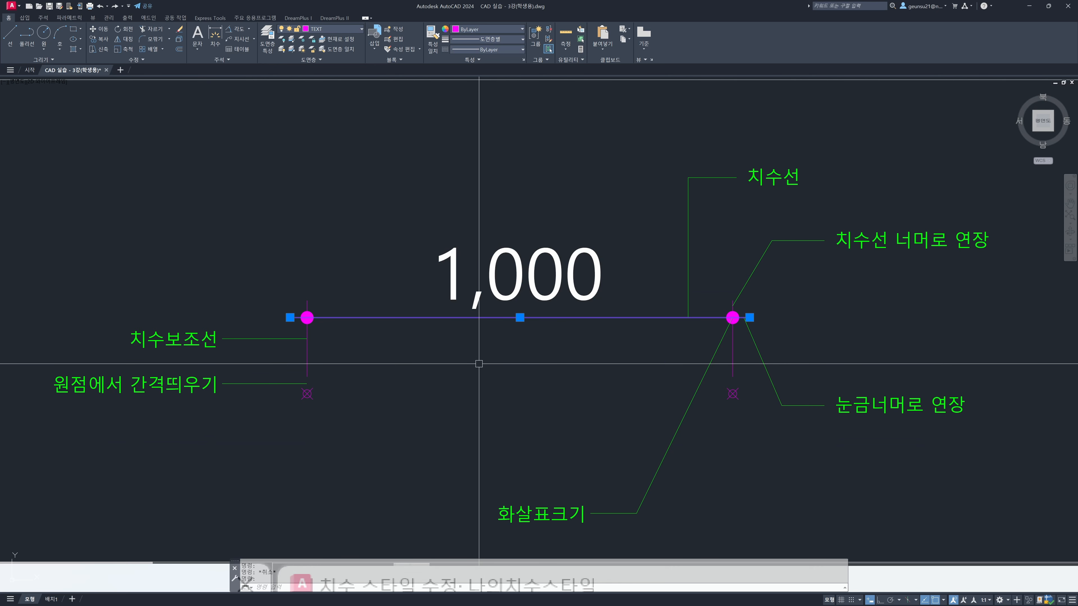
{"action": "left_click", "coordinate": [658, 208]}
{"action": "key", "text": "Escape"}
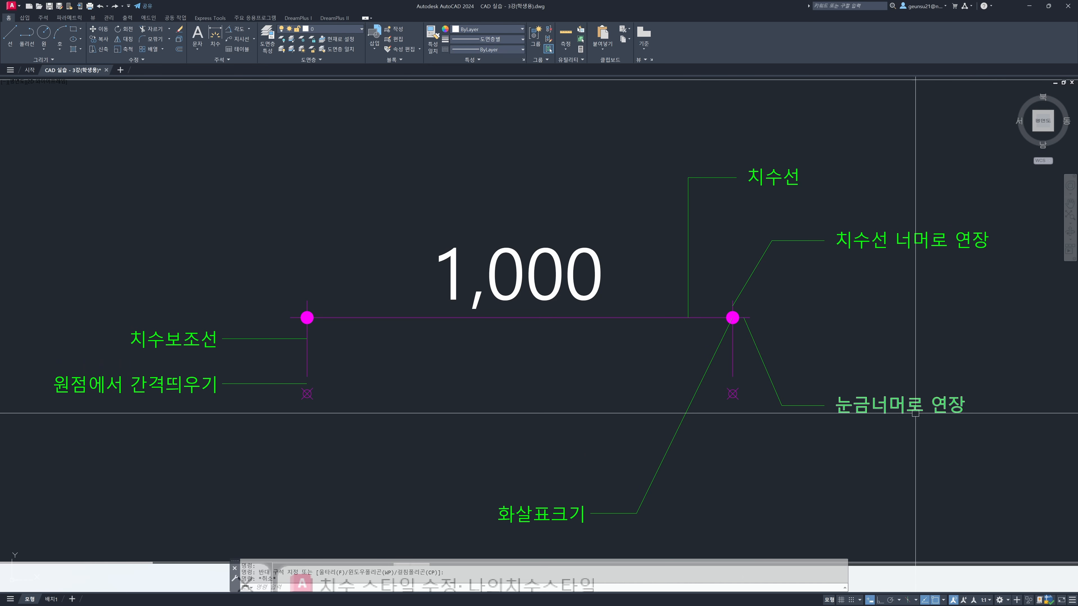
{"action": "key", "text": "Escape"}
{"action": "key", "text": "Escape"}
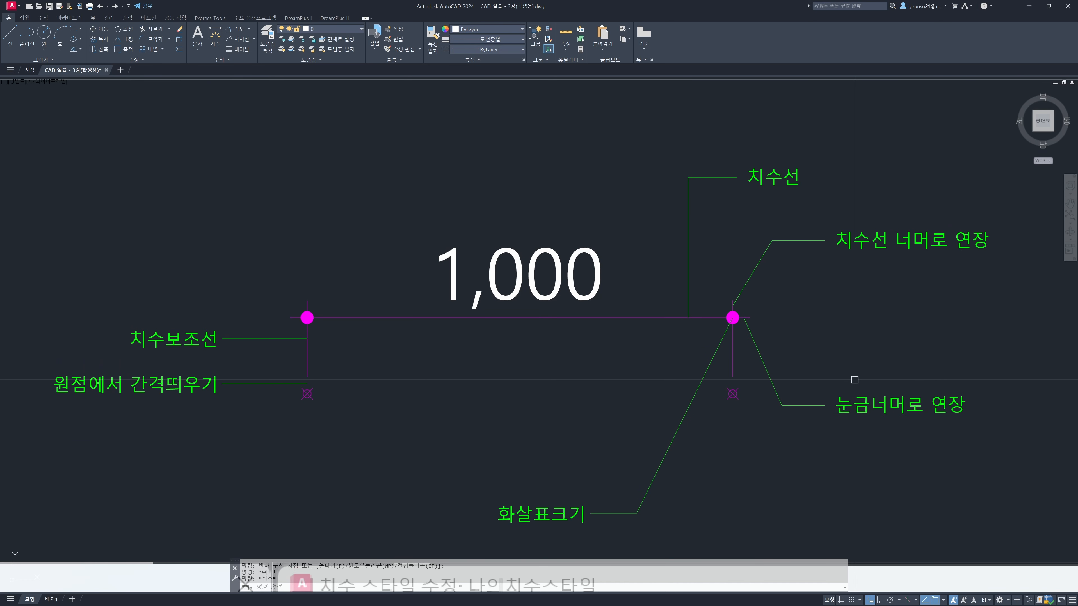
{"action": "left_click", "coordinate": [307, 350]}
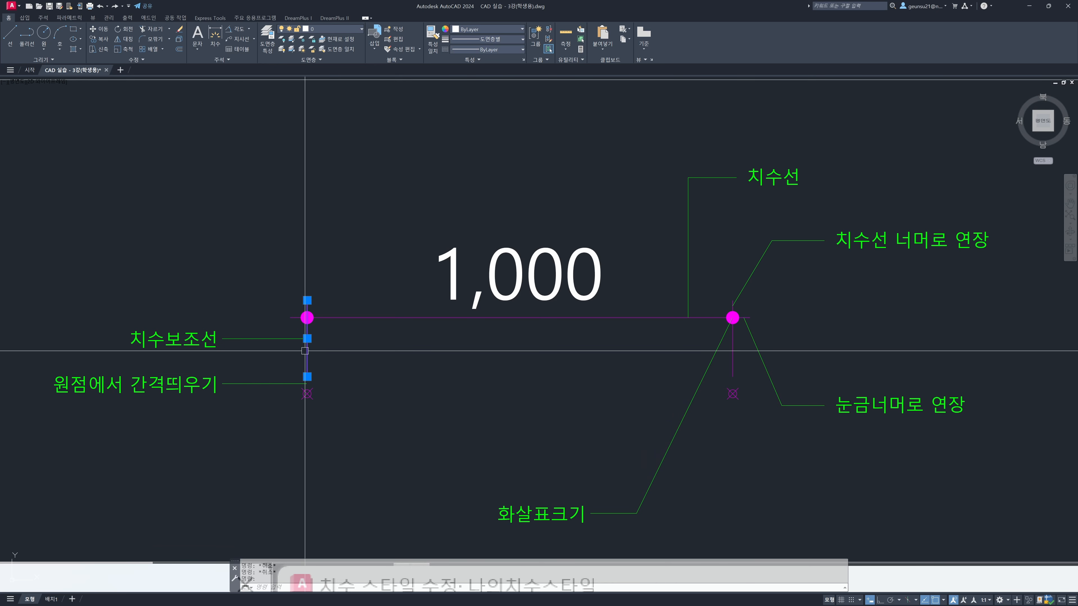
{"action": "left_click", "coordinate": [729, 358]}
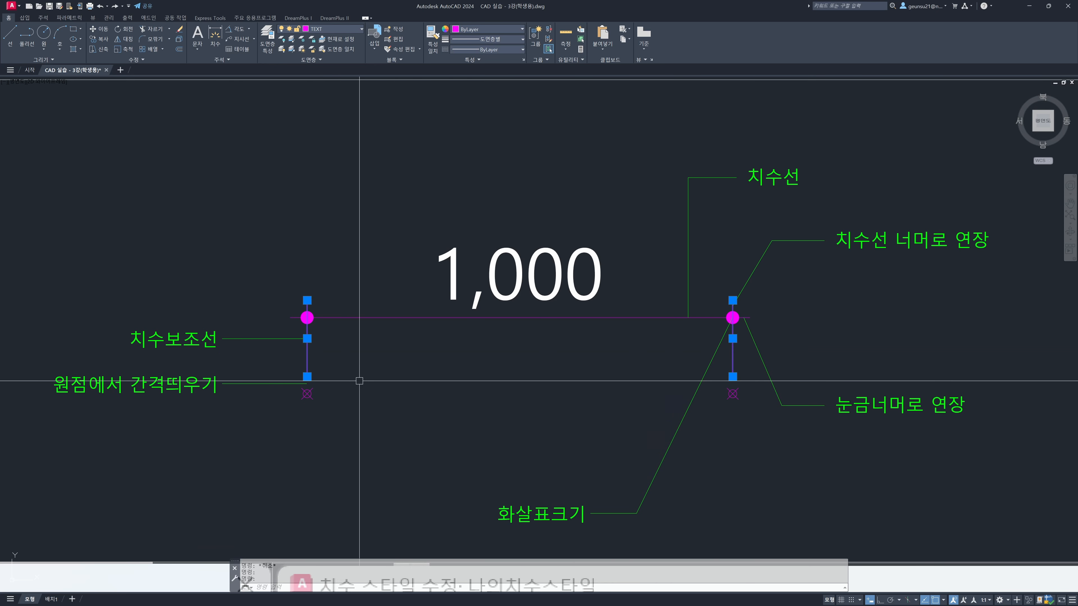
{"action": "key", "text": "Escape"}
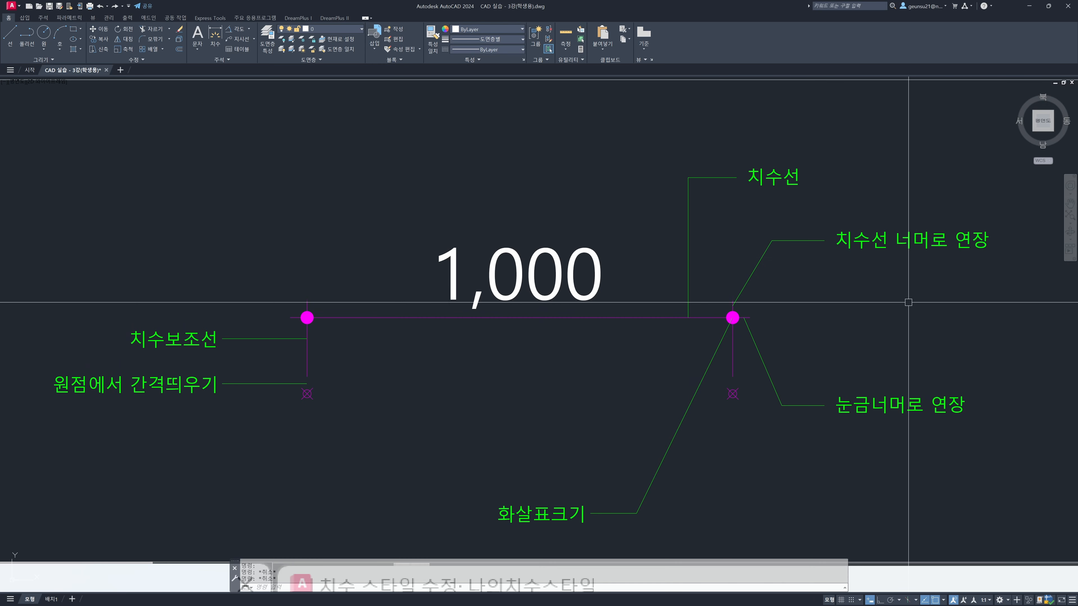
Examine the arrowhead, the two origin points and the offset-from-origin gap with its label in the dimension example
{"action": "left_click", "coordinate": [729, 318]}
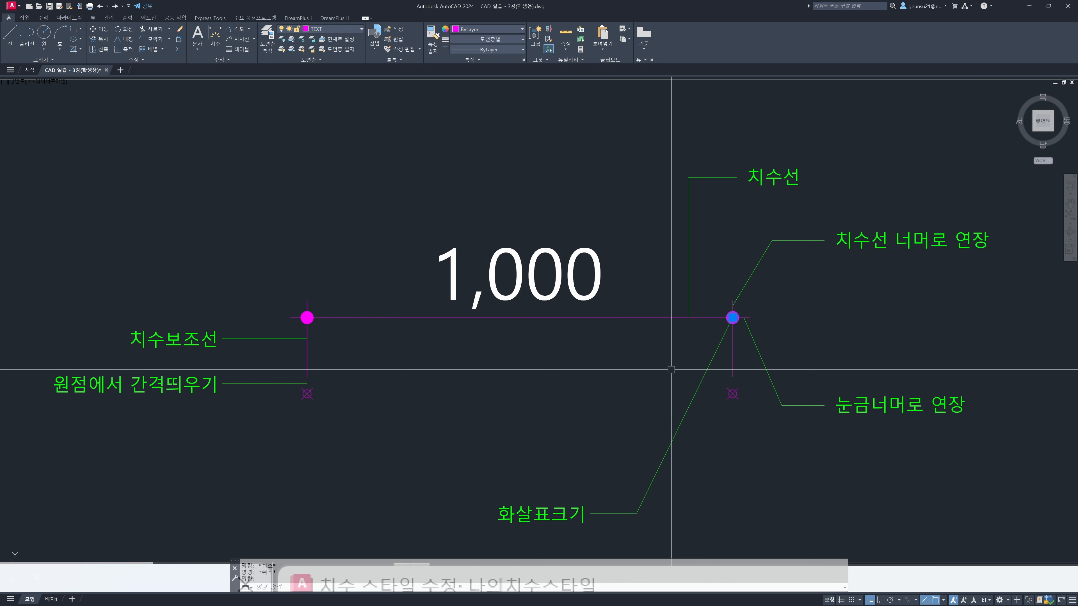
{"action": "key", "text": "Escape"}
{"action": "left_click", "coordinate": [307, 394]}
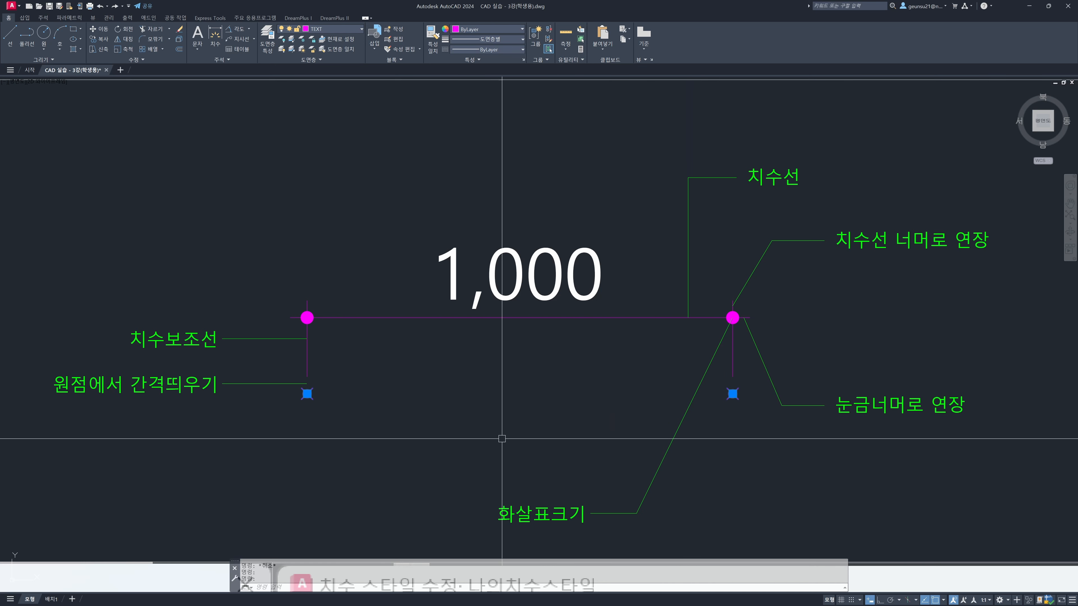
{"action": "key", "text": "Escape"}
{"action": "left_click", "coordinate": [292, 385]}
{"action": "scroll", "coordinate": [289, 389], "scroll_direction": "up", "scroll_amount": 8}
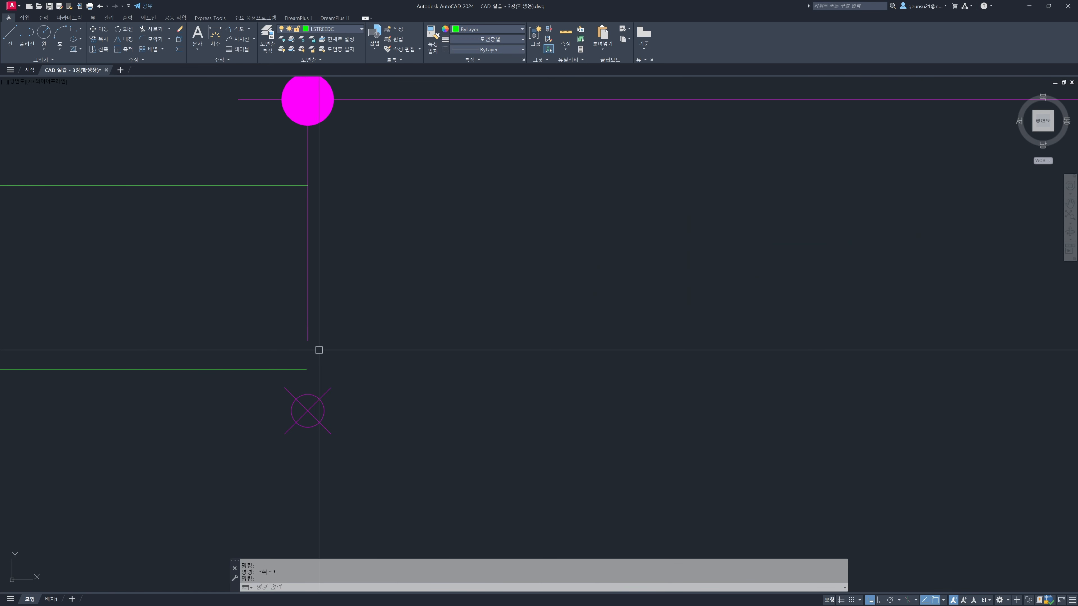
{"action": "scroll", "coordinate": [323, 357], "scroll_direction": "down", "scroll_amount": 8}
{"action": "key", "text": "Escape"}
{"action": "left_click", "coordinate": [165, 385]}
{"action": "left_click", "coordinate": [102, 343]}
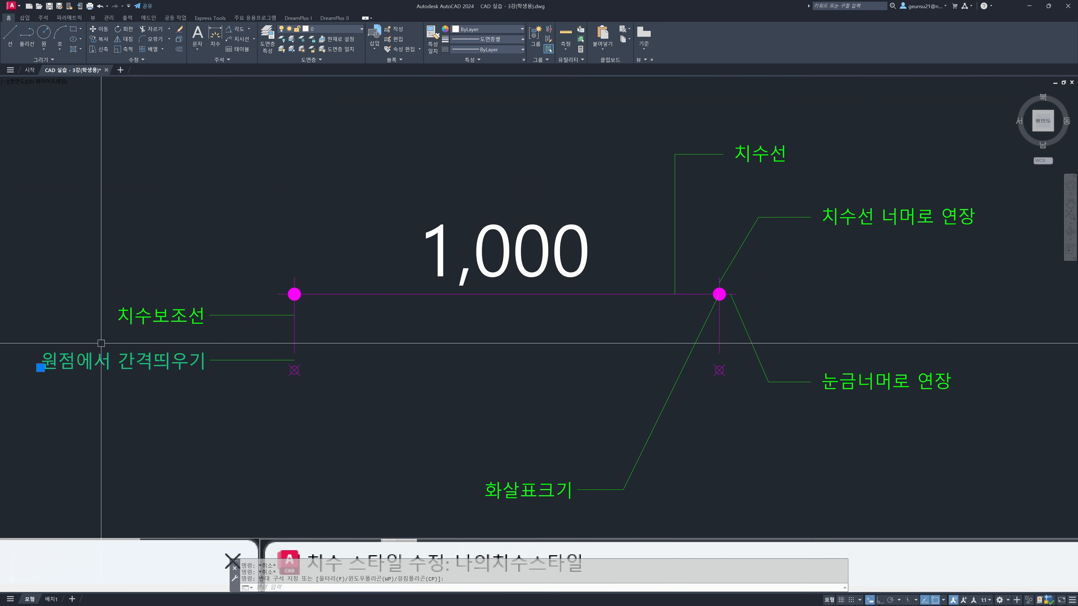
Bring the whole Dimension Style row with its reference settings images and floor plan examples into view
{"action": "key", "text": "Escape"}
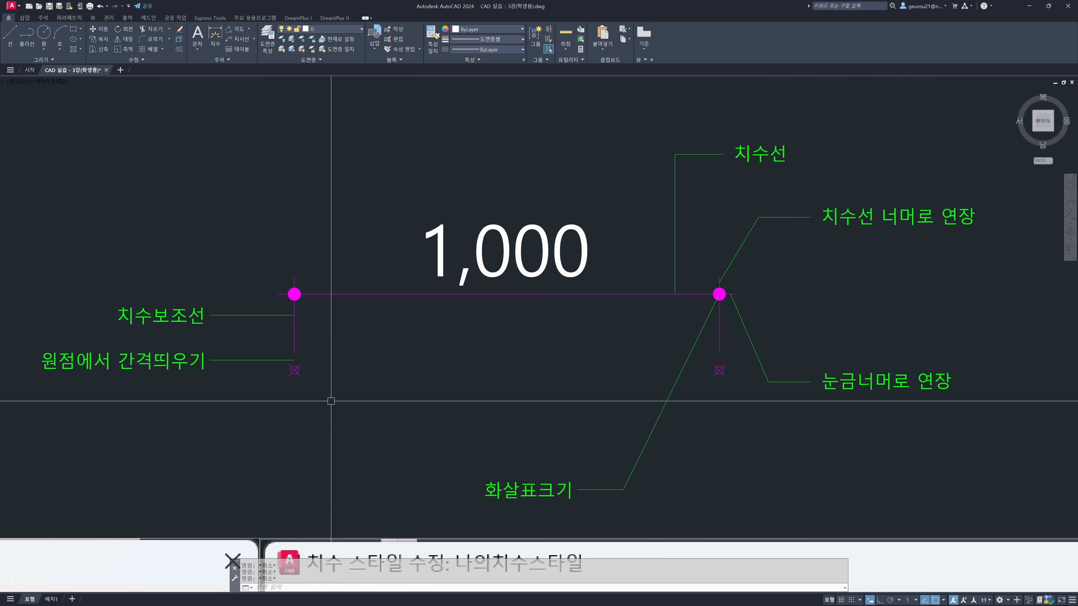
{"action": "scroll", "coordinate": [339, 390], "scroll_direction": "down", "scroll_amount": 2}
{"action": "middle_click_drag", "start_coordinate": [346, 416], "coordinate": [375, 386]}
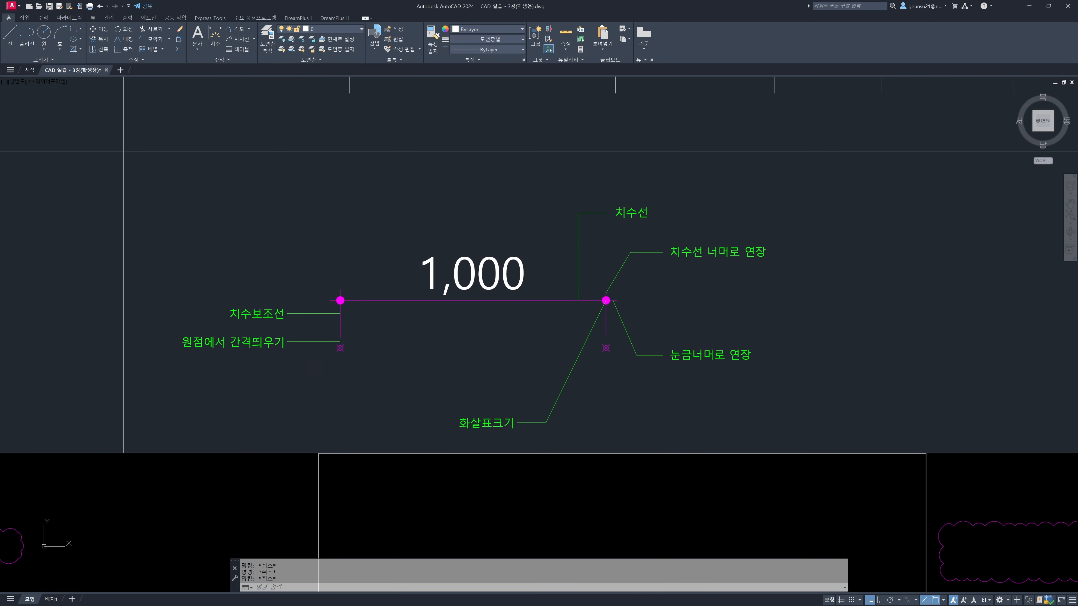
{"action": "scroll", "coordinate": [636, 232], "scroll_direction": "down", "scroll_amount": 4}
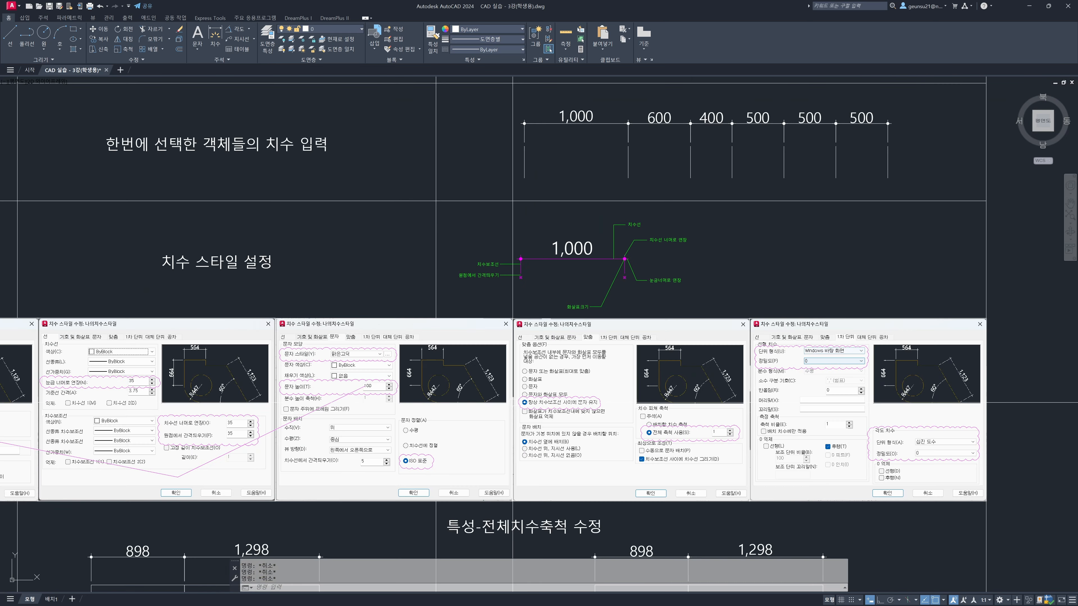
{"action": "middle_click_drag", "start_coordinate": [447, 386], "coordinate": [546, 308]}
{"action": "scroll", "coordinate": [509, 378], "scroll_direction": "down", "scroll_amount": 2}
{"action": "middle_click_drag", "start_coordinate": [510, 378], "coordinate": [493, 313]}
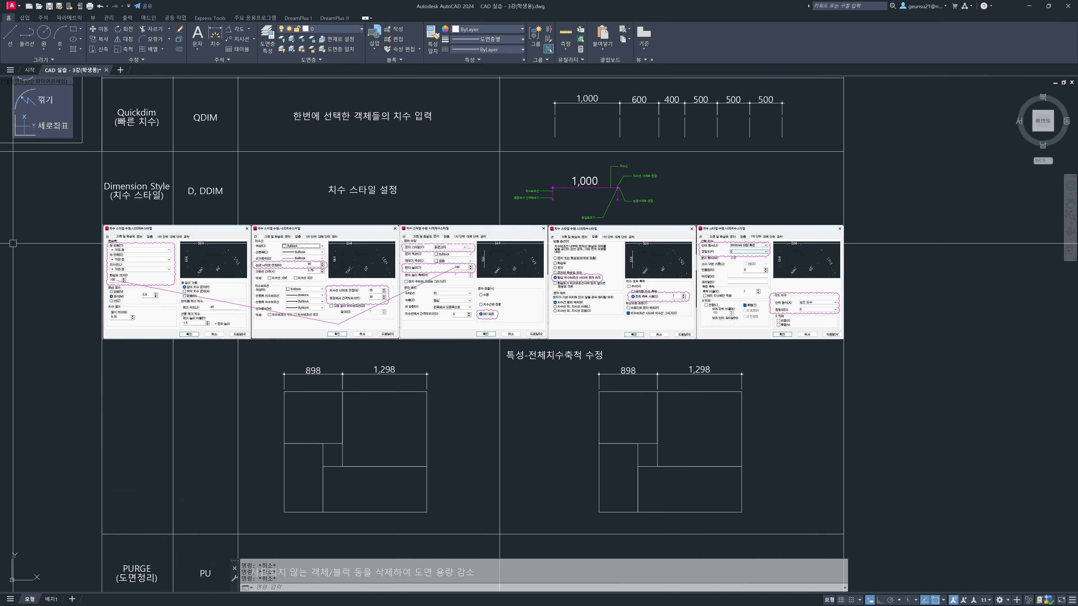
Increase the text height of all six green labels around the 1,000 dimension example through their properties
{"action": "left_click", "coordinate": [574, 204]}
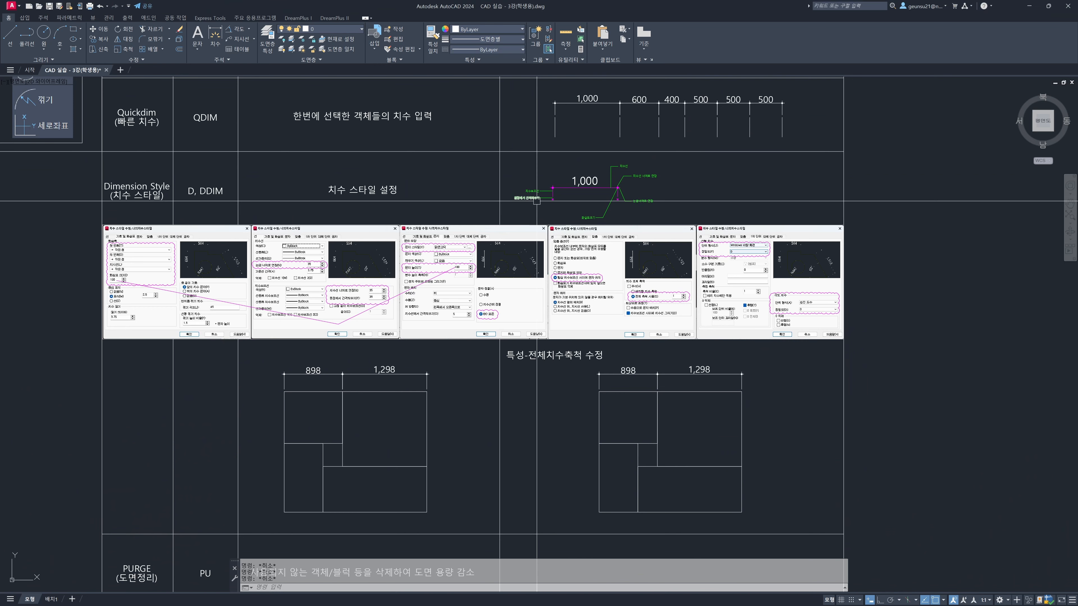
{"action": "scroll", "coordinate": [537, 200], "scroll_direction": "up", "scroll_amount": 2}
{"action": "left_click", "coordinate": [535, 204]}
{"action": "left_click", "coordinate": [533, 174]}
{"action": "left_click", "coordinate": [618, 228]}
{"action": "left_click", "coordinate": [724, 212]}
{"action": "left_click", "coordinate": [705, 151]}
{"action": "left_click", "coordinate": [690, 152]}
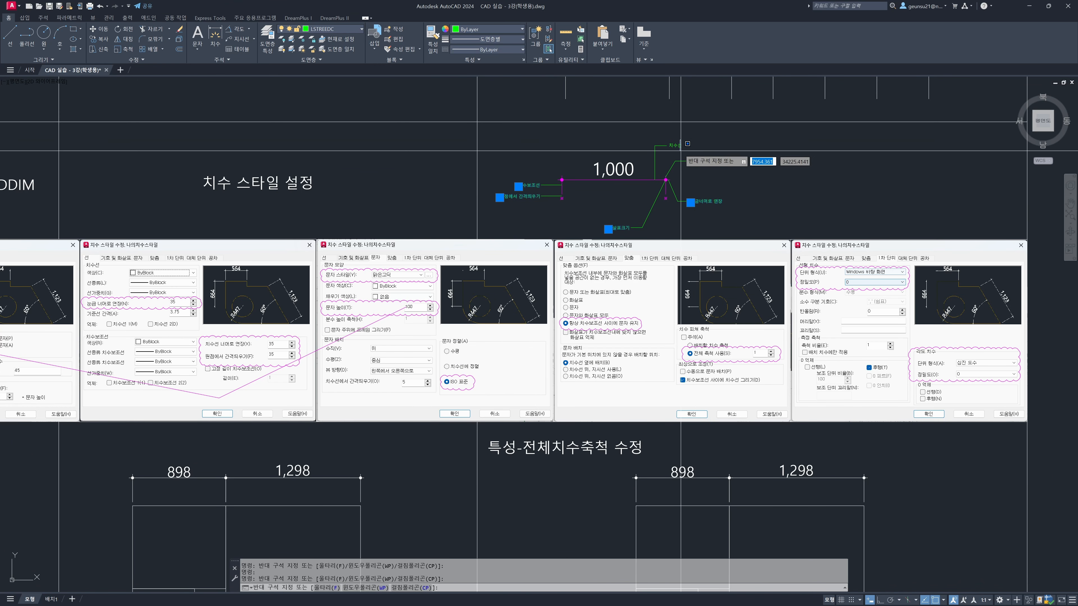
{"action": "left_click", "coordinate": [666, 144]}
{"action": "key", "text": "ctrl+1"}
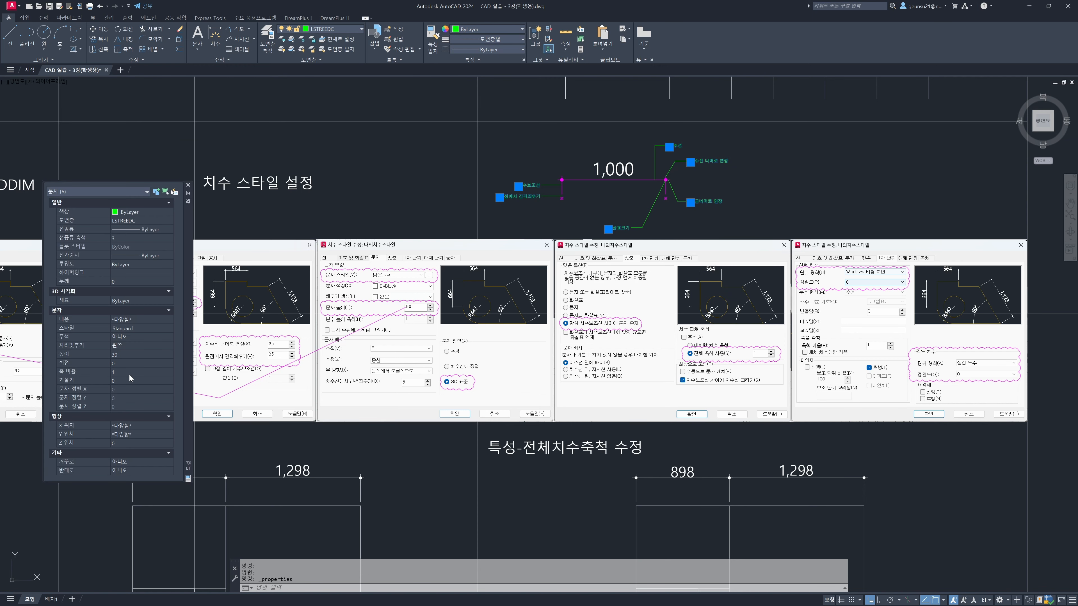
{"action": "left_click", "coordinate": [128, 355]}
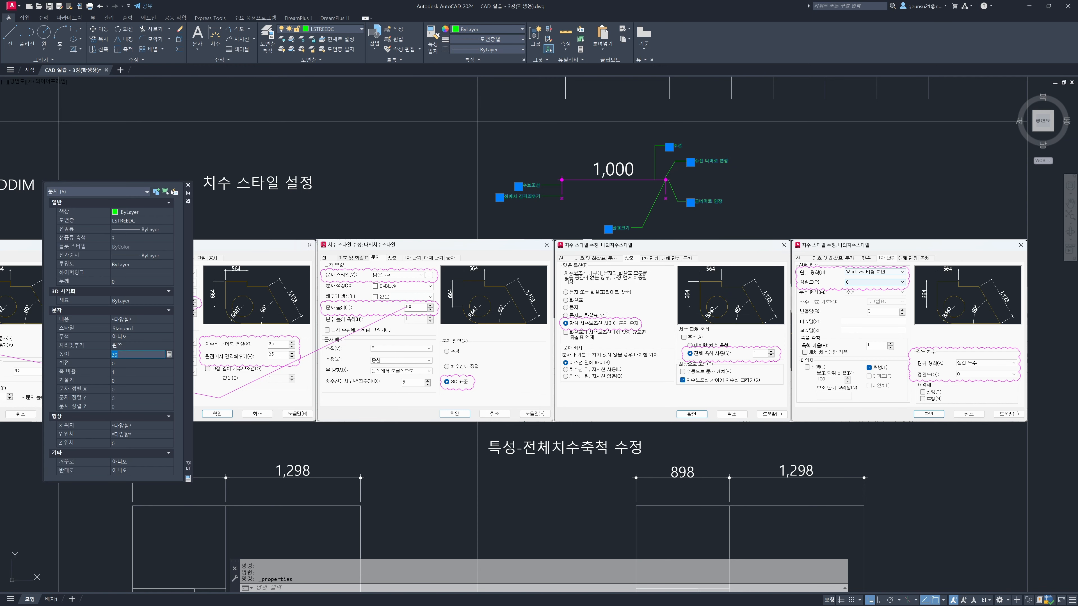
{"action": "key", "text": "Return"}
{"action": "key", "text": "Escape"}
{"action": "key", "text": "Escape"}
{"action": "key", "text": "Escape"}
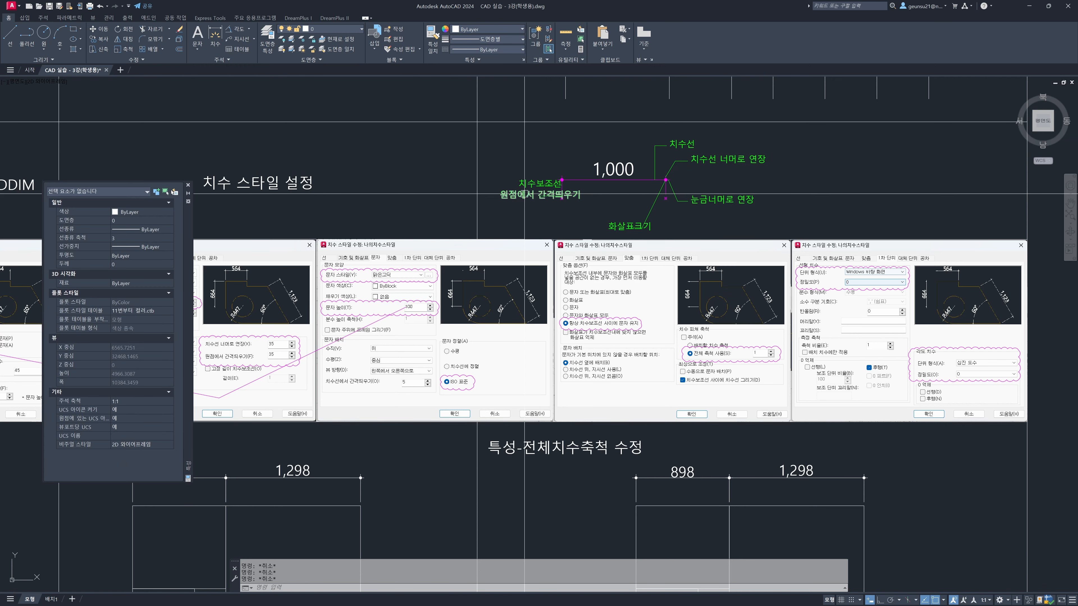
Move the labels 치수보조선 and 원점에서 간격띄우기 left, clear of the example's extension line, and close the properties palette
{"action": "type", "text": "m"}
{"action": "key", "text": "space"}
{"action": "left_click", "coordinate": [522, 196]}
{"action": "left_click", "coordinate": [523, 185]}
{"action": "key", "text": "space"}
{"action": "left_click", "coordinate": [433, 178]}
{"action": "left_click", "coordinate": [397, 180]}
{"action": "key", "text": "space"}
{"action": "left_click", "coordinate": [507, 185]}
{"action": "key", "text": "space"}
{"action": "left_click", "coordinate": [522, 166]}
{"action": "left_click", "coordinate": [535, 163]}
{"action": "key", "text": "space"}
{"action": "key", "text": "Escape"}
{"action": "scroll", "coordinate": [718, 201], "scroll_direction": "down", "scroll_amount": 2}
{"action": "mouse_move", "coordinate": [628, 258]}
{"action": "middle_mouse_down"}
{"action": "mouse_move", "coordinate": [642, 244]}
{"action": "mouse_move", "coordinate": [683, 252]}
{"action": "mouse_move", "coordinate": [685, 187]}
{"action": "middle_mouse_up"}
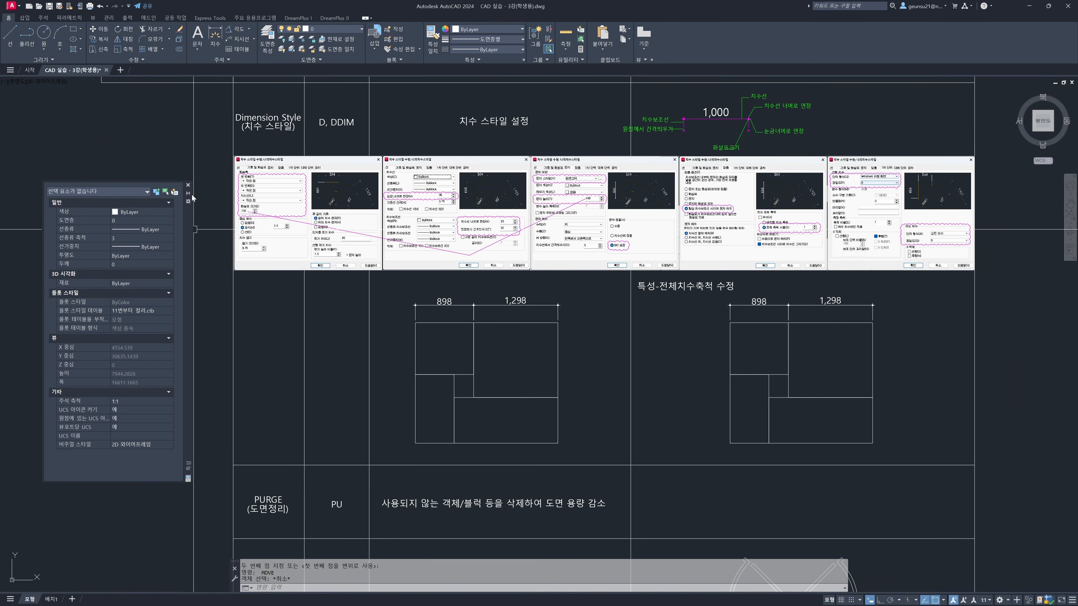
{"action": "left_click", "coordinate": [188, 186]}
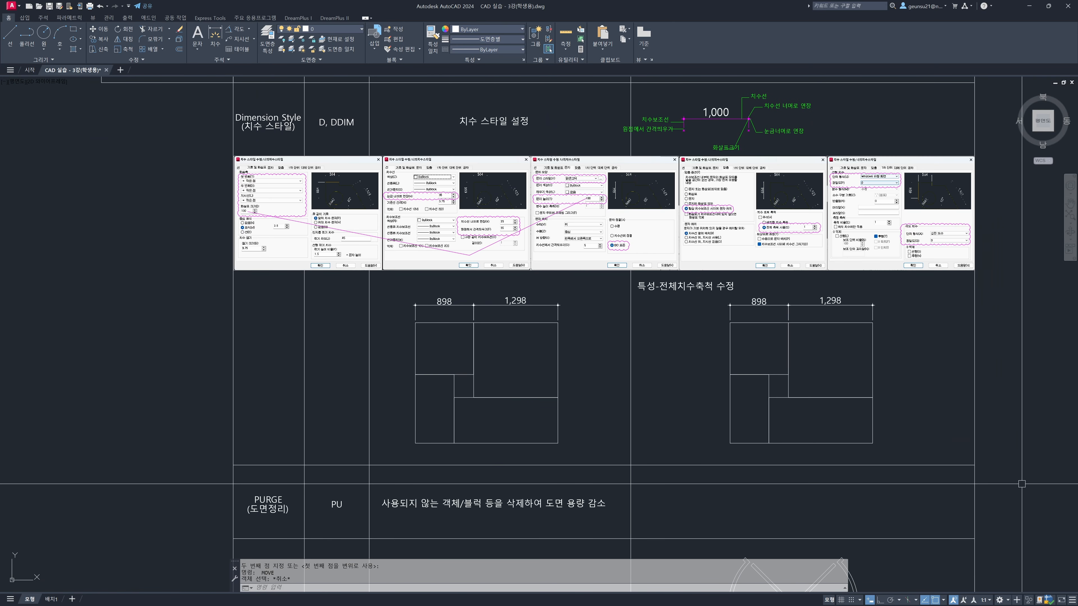
Open the Dimension Style Manager with DDIM and place it clear of the reference settings images
{"action": "type", "text": "ddim"}
{"action": "key", "text": "Return"}
{"action": "left_click_drag", "start_coordinate": [545, 235], "coordinate": [420, 288]}
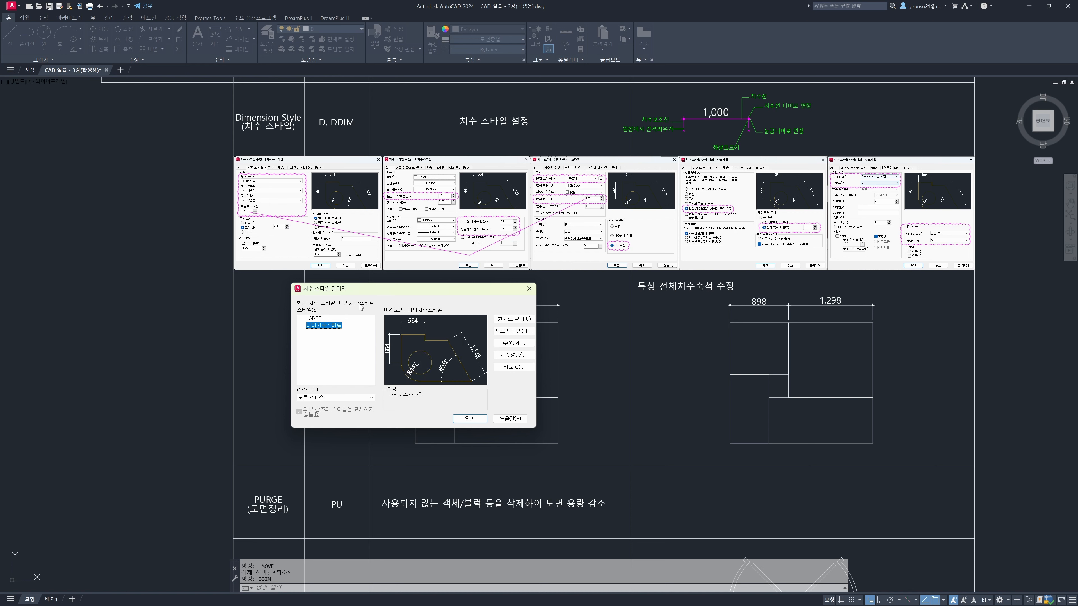
Open the dimension style 나의치수스타일 for modification below the reference images and show its symbol and arrow settings
{"action": "left_click", "coordinate": [509, 344]}
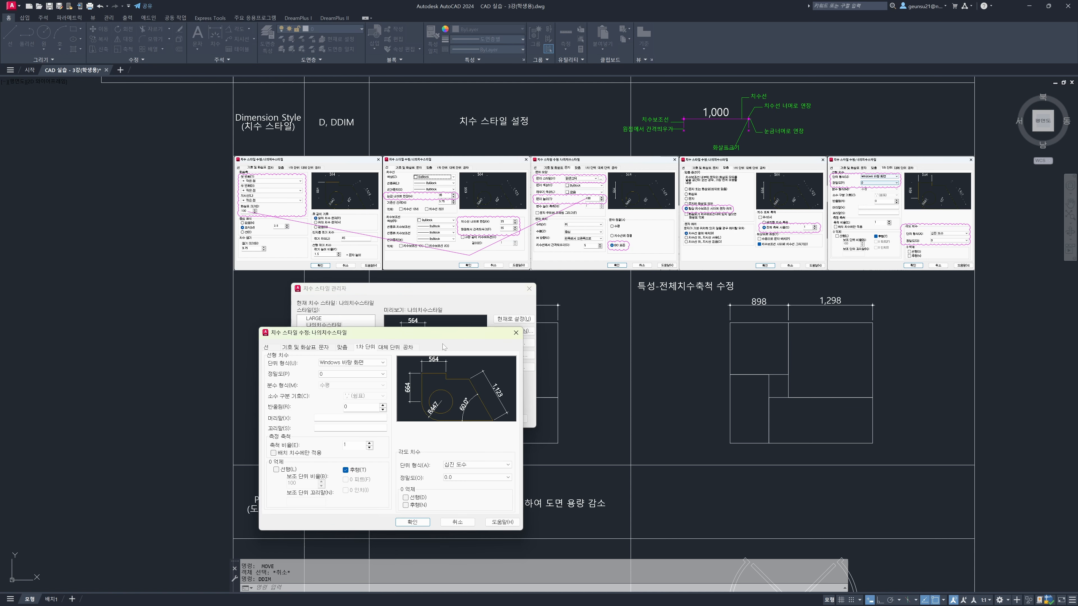
{"action": "left_click_drag", "start_coordinate": [444, 337], "coordinate": [457, 290]}
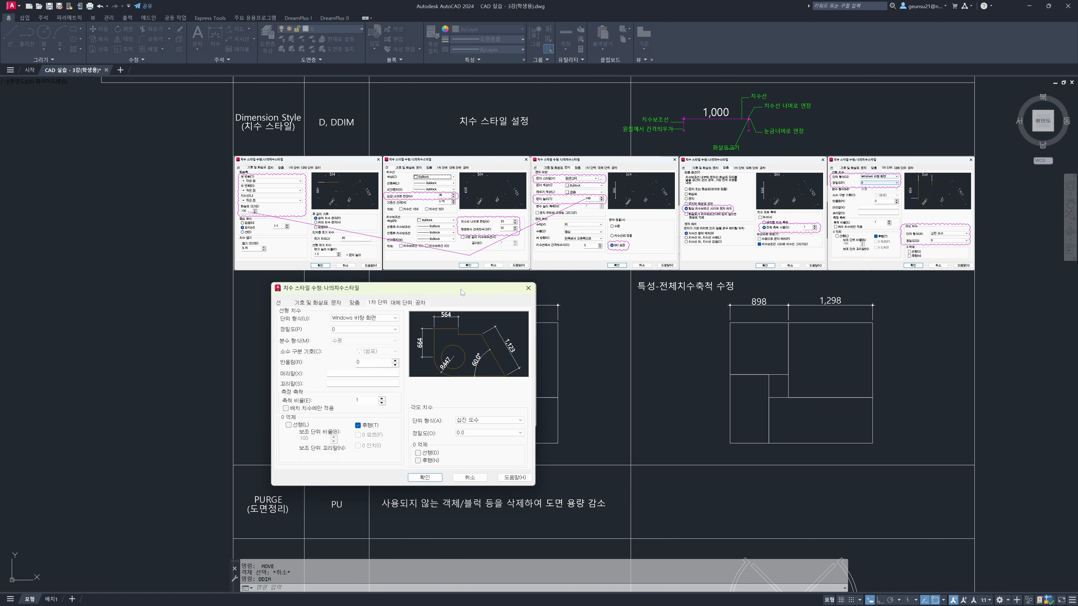
{"action": "left_click", "coordinate": [312, 303]}
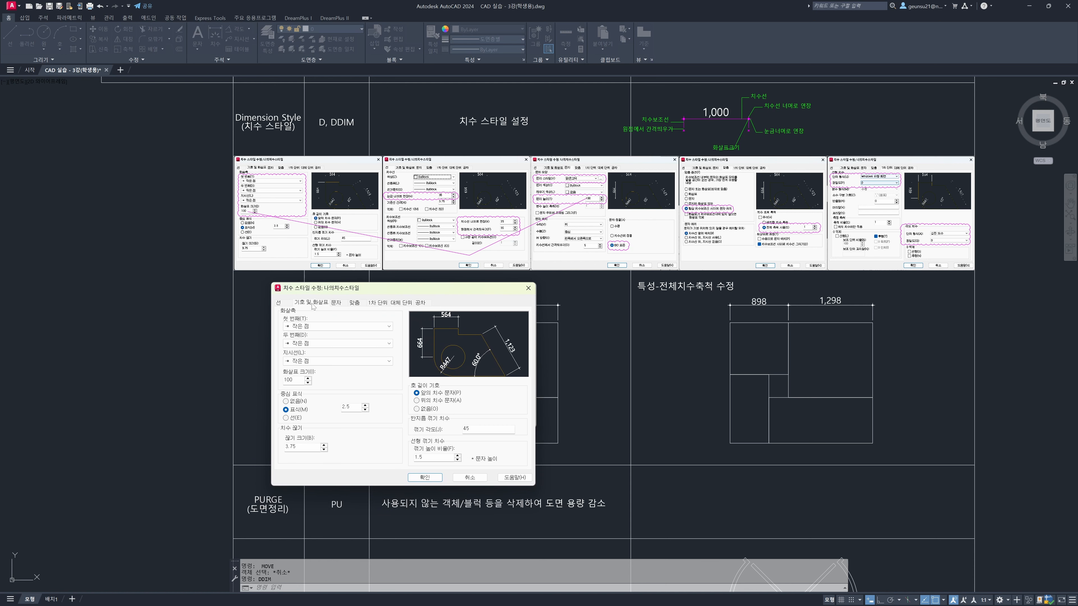
Set the first, second and leader arrowheads to 작은 점 and check the arrow size against the reference
{"action": "key", "text": "ctrl"}
{"action": "key", "text": "ctrl"}
{"action": "left_click", "coordinate": [329, 327]}
{"action": "left_click", "coordinate": [329, 330]}
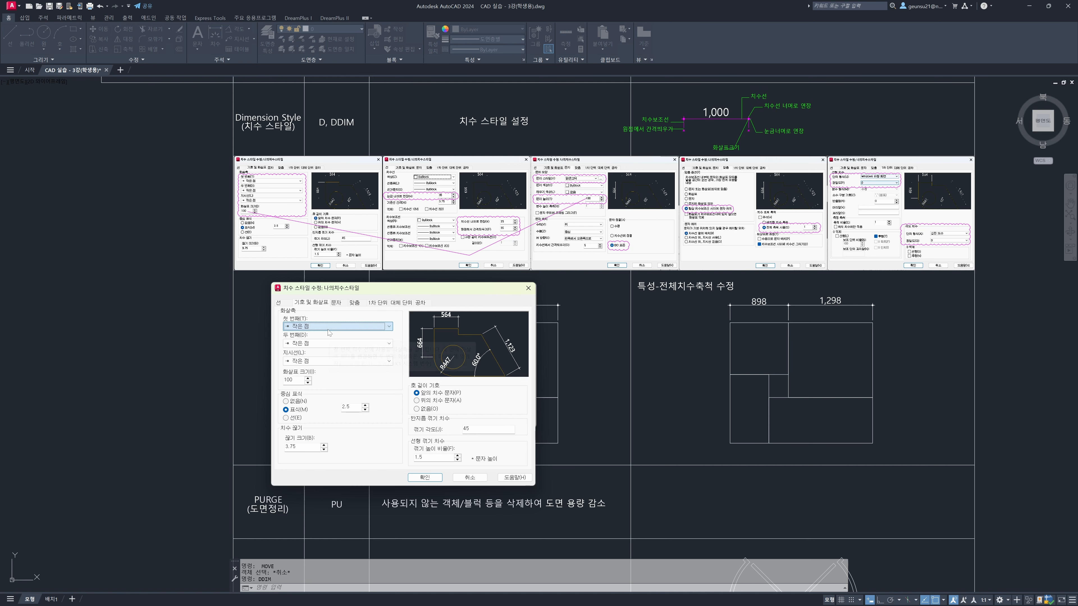
{"action": "left_click", "coordinate": [322, 343]}
{"action": "left_click", "coordinate": [326, 342]}
{"action": "left_click", "coordinate": [329, 330]}
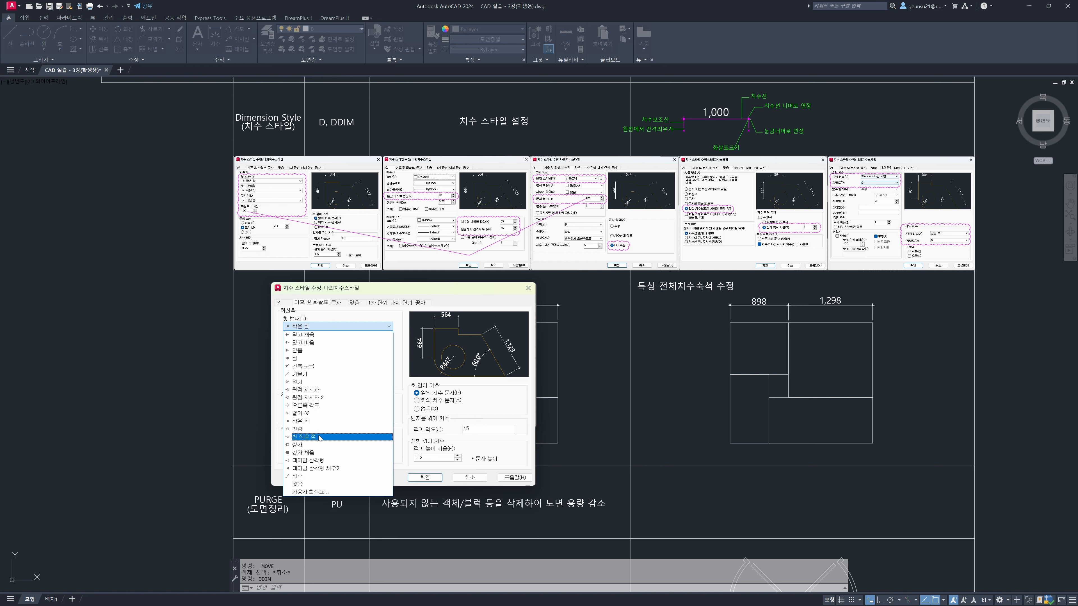
{"action": "left_click", "coordinate": [315, 420]}
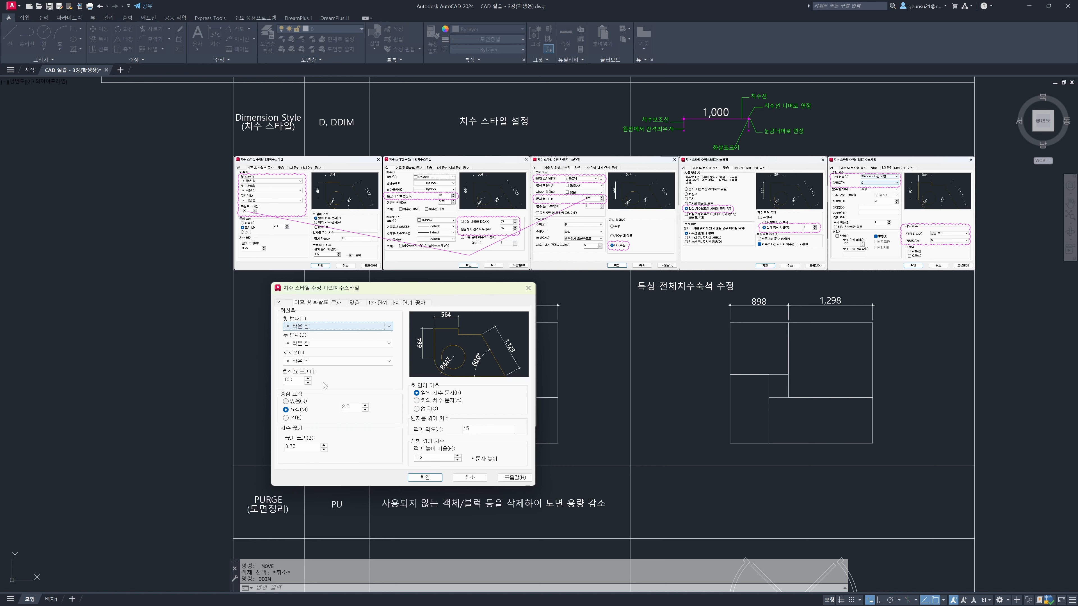
{"action": "left_click", "coordinate": [317, 362]}
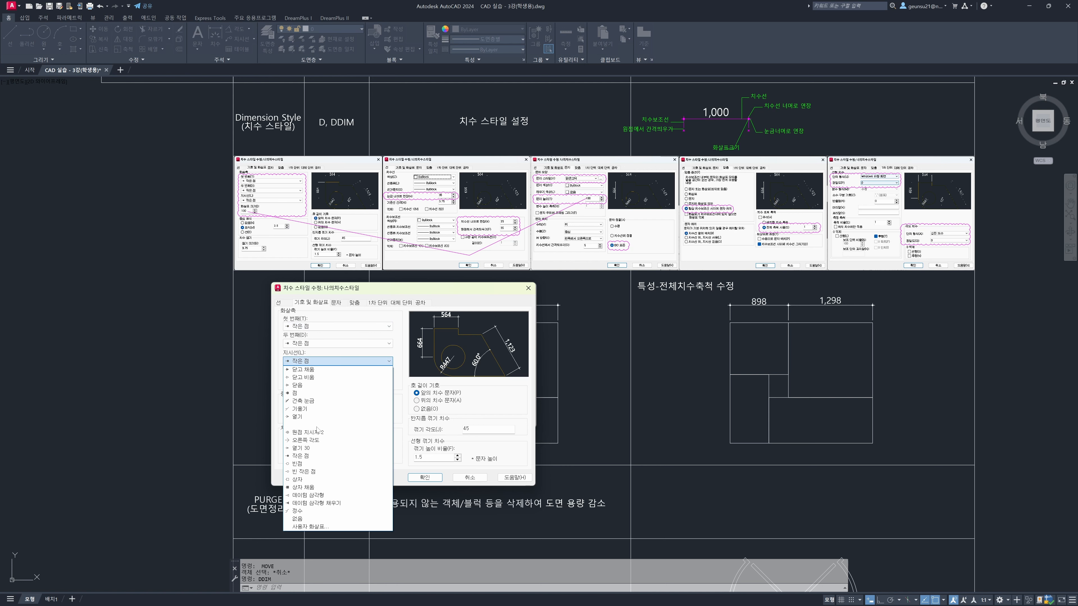
{"action": "left_click", "coordinate": [314, 456]}
{"action": "double_click", "coordinate": [290, 380]}
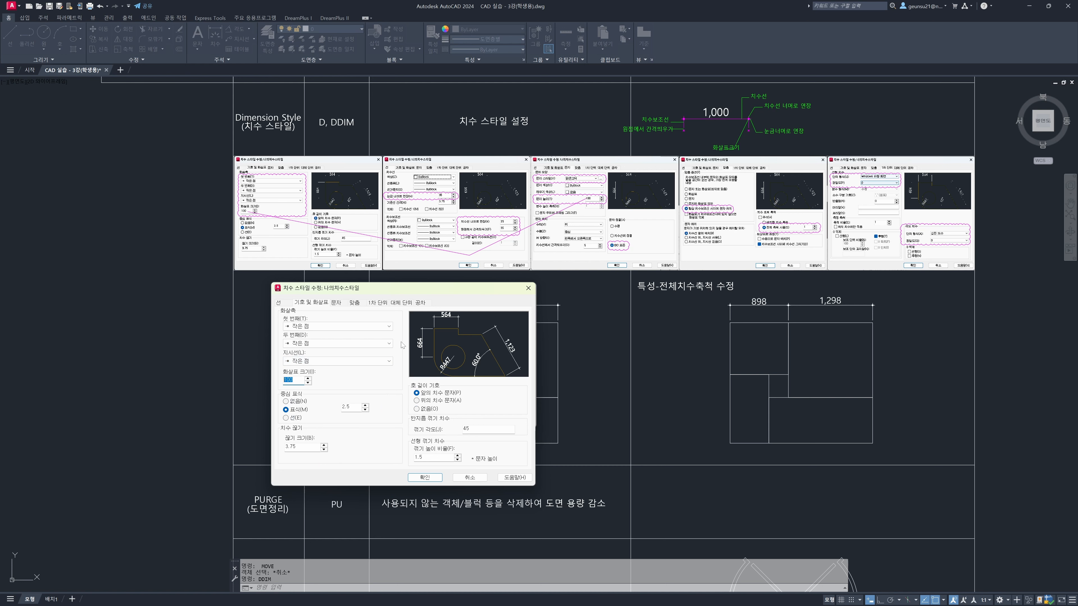
Check the style's line settings for extension beyond ticks, extension beyond dimension lines and offset from origin against the reference
{"action": "left_click", "coordinate": [285, 304]}
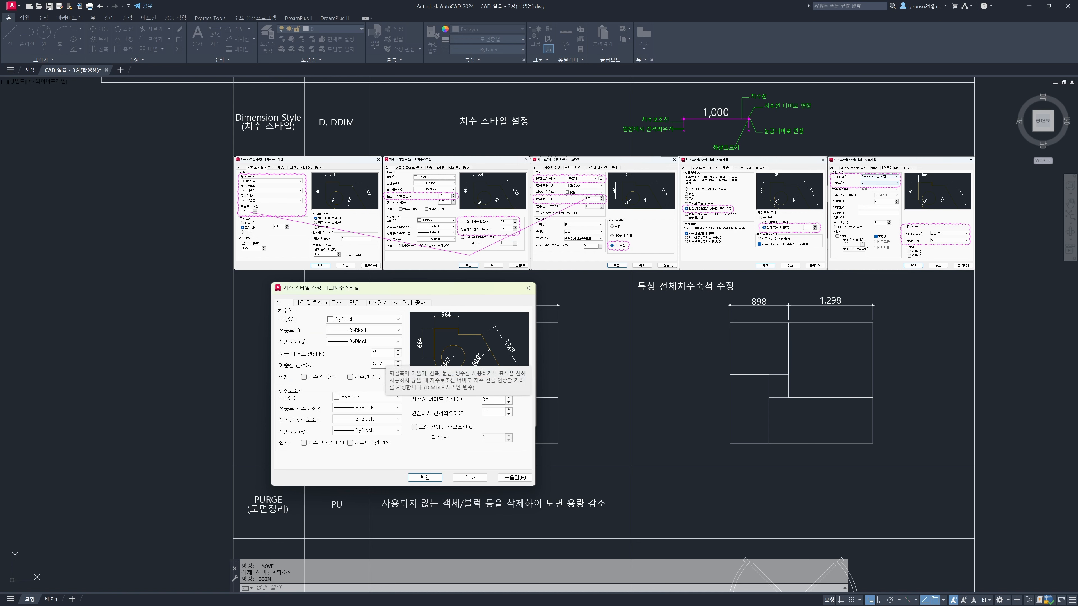
{"action": "left_click", "coordinate": [380, 352]}
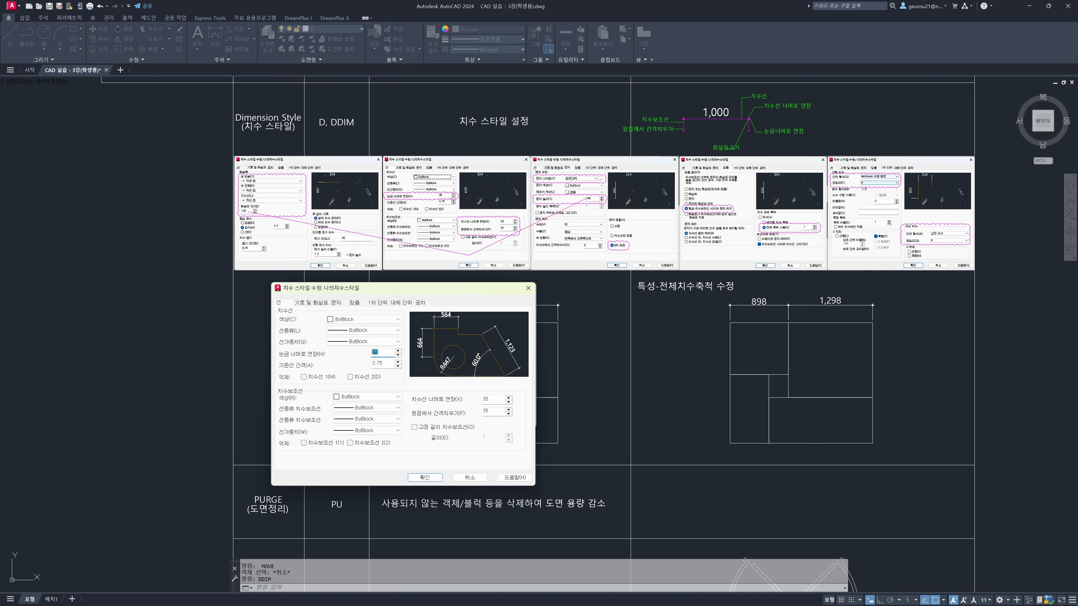
{"action": "left_click_drag", "start_coordinate": [494, 400], "coordinate": [475, 401]}
{"action": "key", "text": "Tab"}
{"action": "left_click", "coordinate": [493, 400]}
{"action": "key", "text": "ctrl"}
{"action": "key", "text": "Tab"}
{"action": "left_click", "coordinate": [493, 400]}
{"action": "key", "text": "Tab"}
{"action": "left_click", "coordinate": [493, 400]}
Review the style's text style choices and its overall dimension scale in the fit settings
{"action": "left_click", "coordinate": [336, 303]}
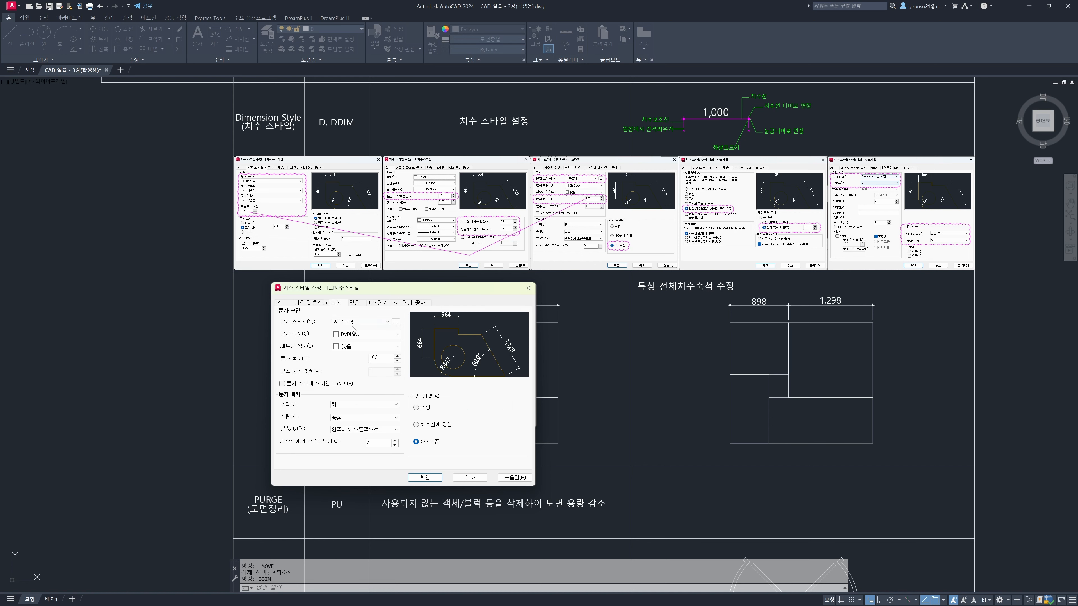
{"action": "left_click", "coordinate": [355, 323]}
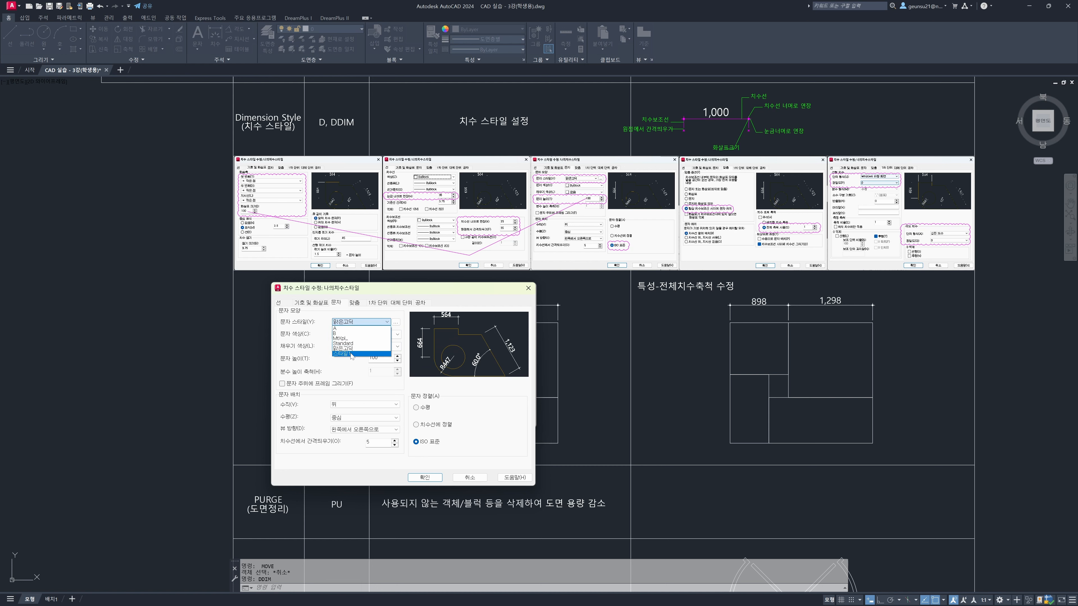
{"action": "left_click", "coordinate": [291, 346]}
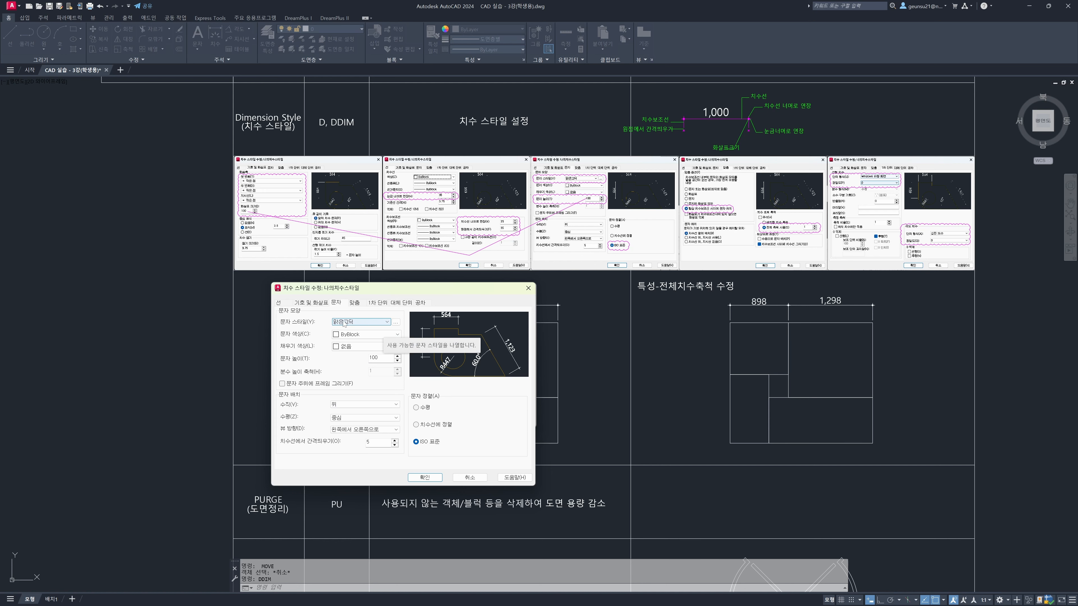
{"action": "left_click", "coordinate": [355, 303]}
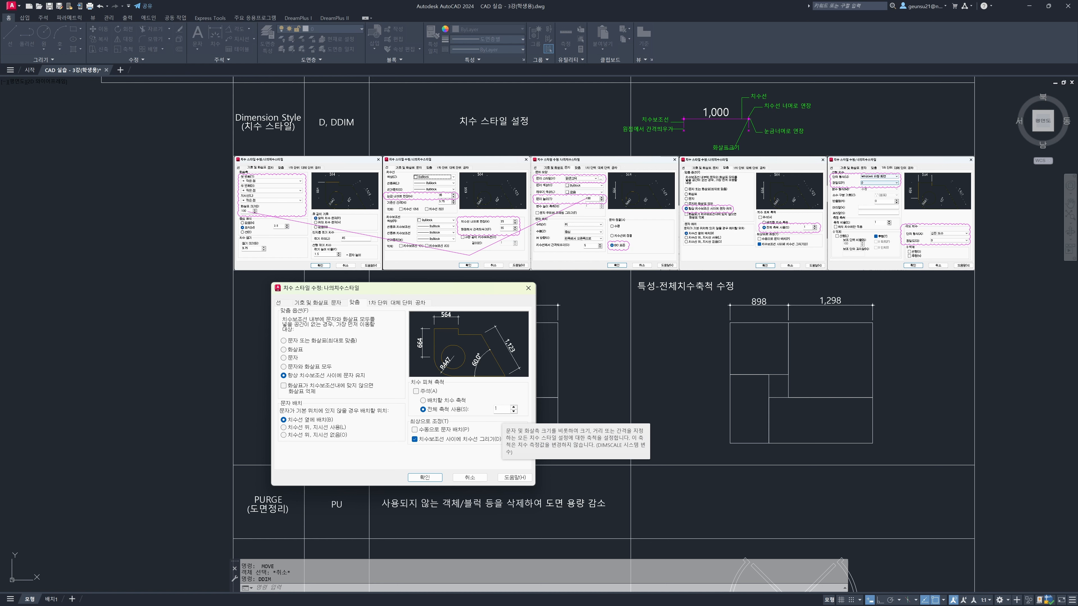
{"action": "double_click", "coordinate": [501, 409]}
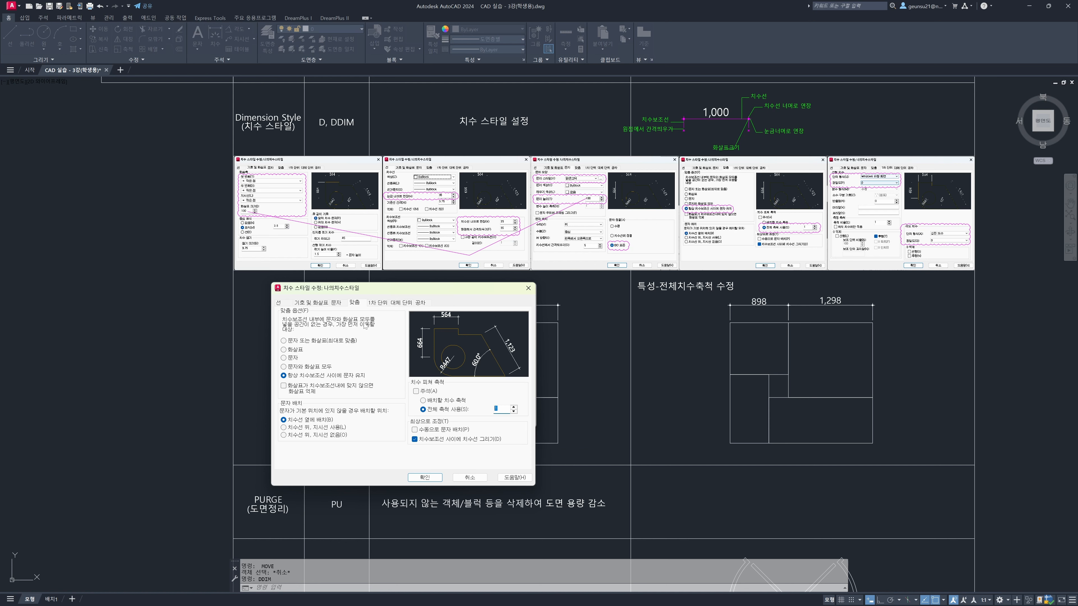
Set the linear dimensions' unit format to Windows 바탕 화면 and their precision to 0
{"action": "left_click", "coordinate": [379, 303]}
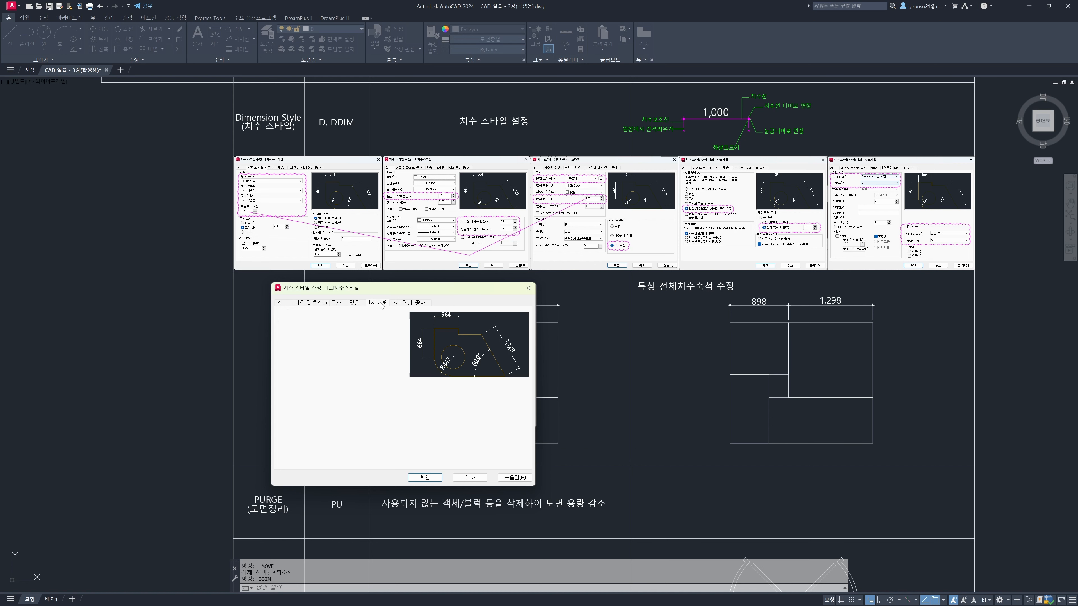
{"action": "left_click", "coordinate": [369, 319]}
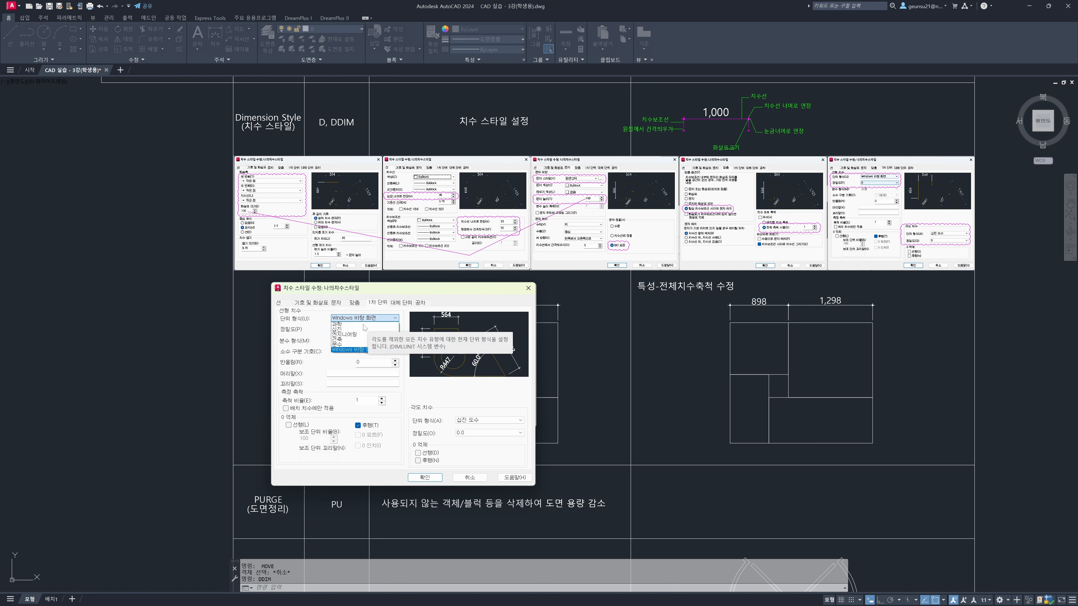
{"action": "left_click", "coordinate": [355, 350]}
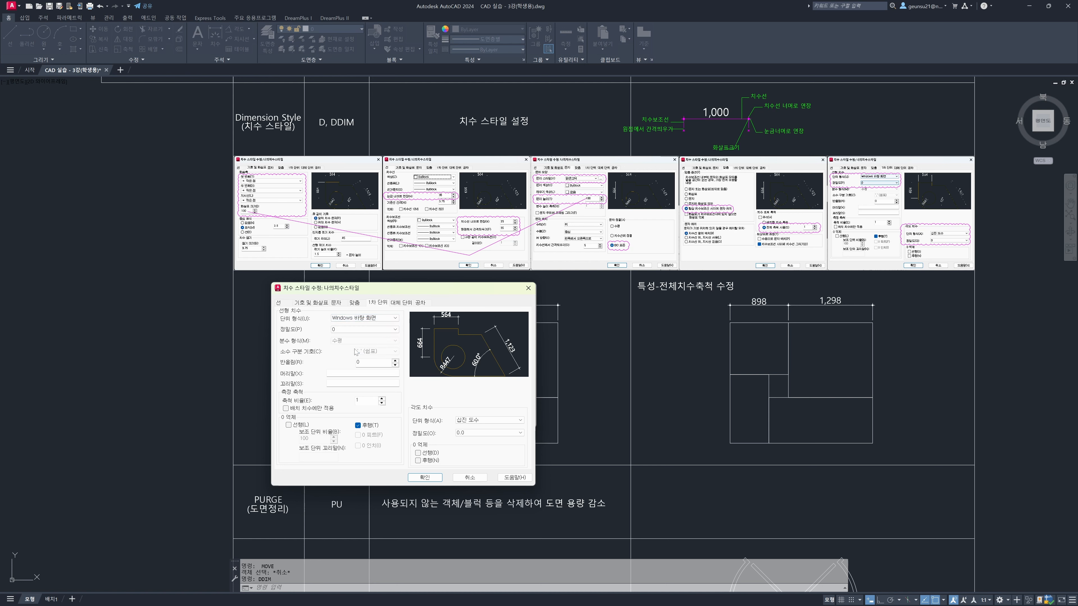
{"action": "left_click", "coordinate": [343, 331]}
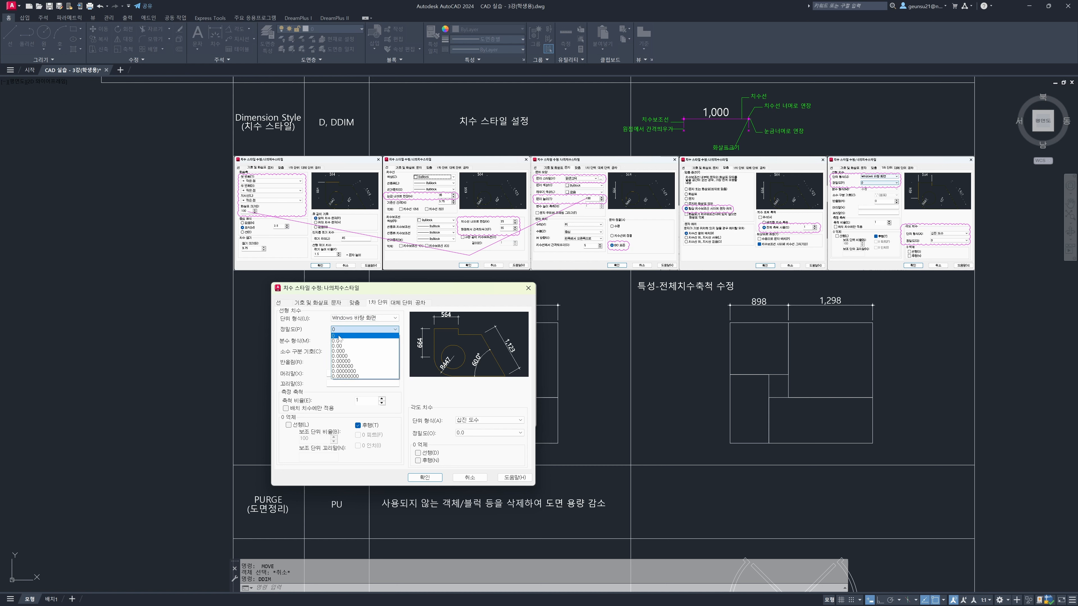
{"action": "left_click", "coordinate": [340, 336]}
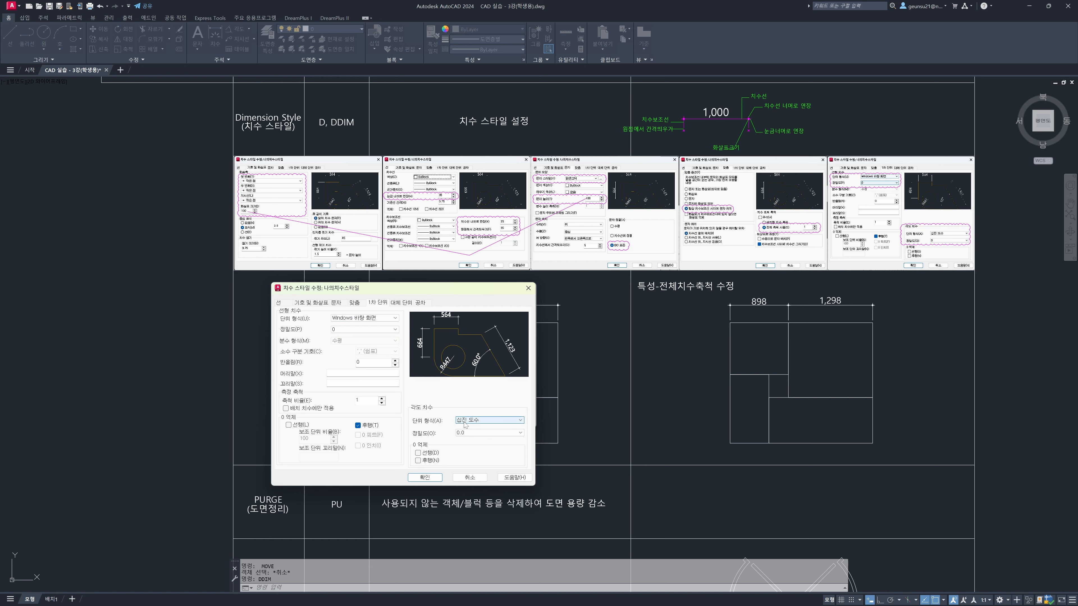
Set the angular dimensions to 십진 도수 with precision 0.0, confirm the style changes and close the Dimension Style Manager
{"action": "left_click", "coordinate": [474, 420]}
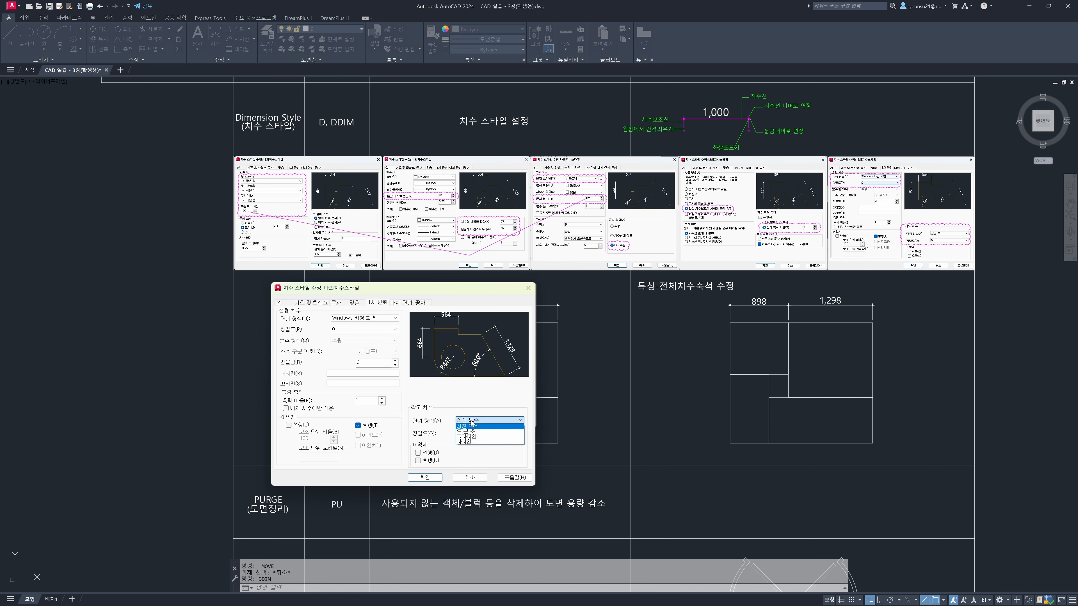
{"action": "left_click", "coordinate": [475, 425]}
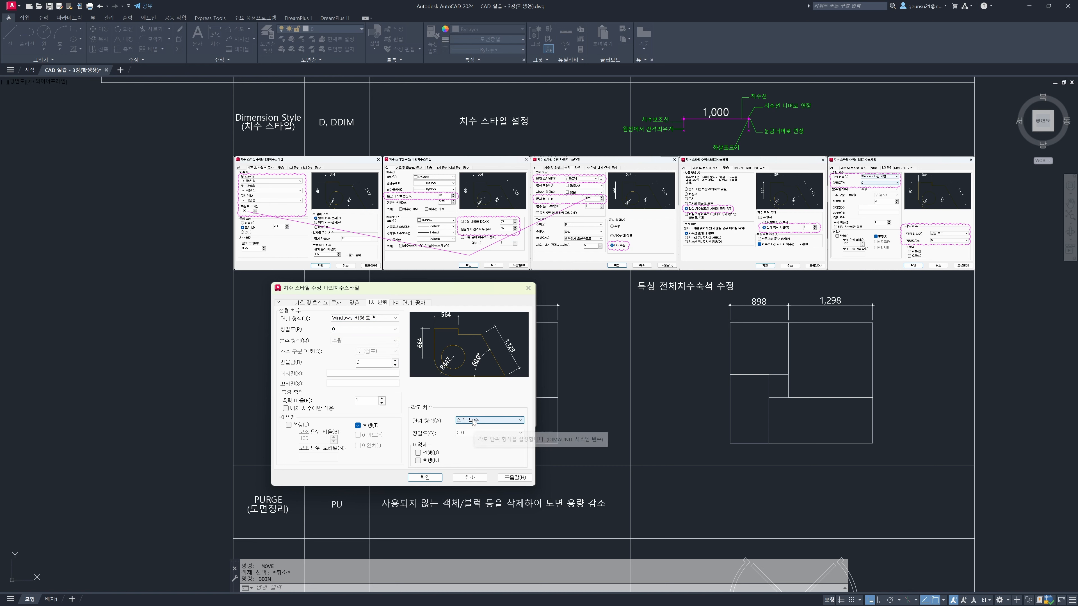
{"action": "left_click", "coordinate": [474, 423]}
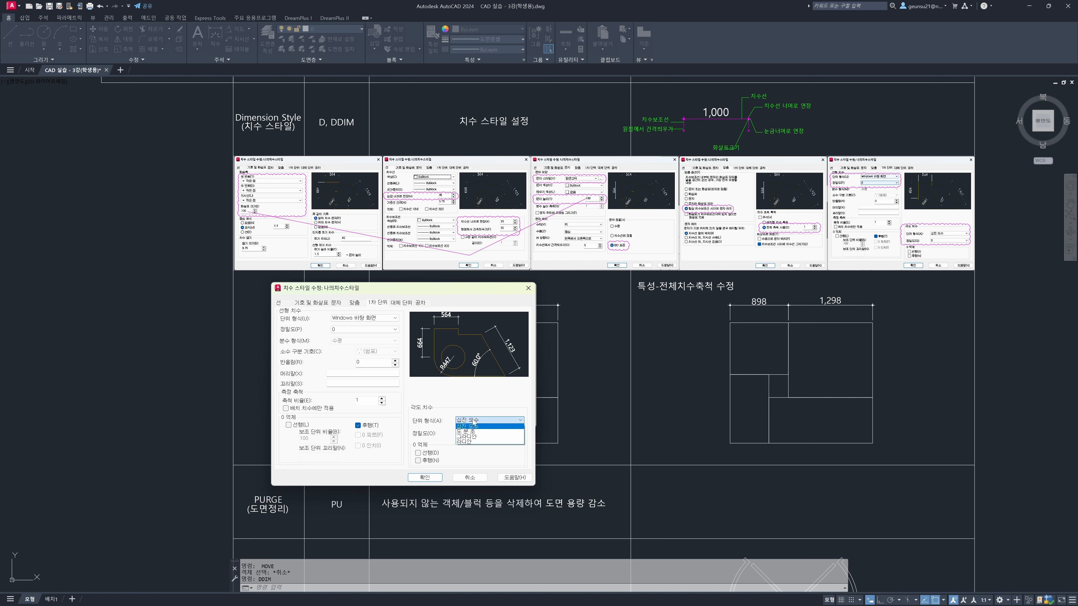
{"action": "left_click", "coordinate": [475, 425]}
{"action": "left_click", "coordinate": [473, 433]}
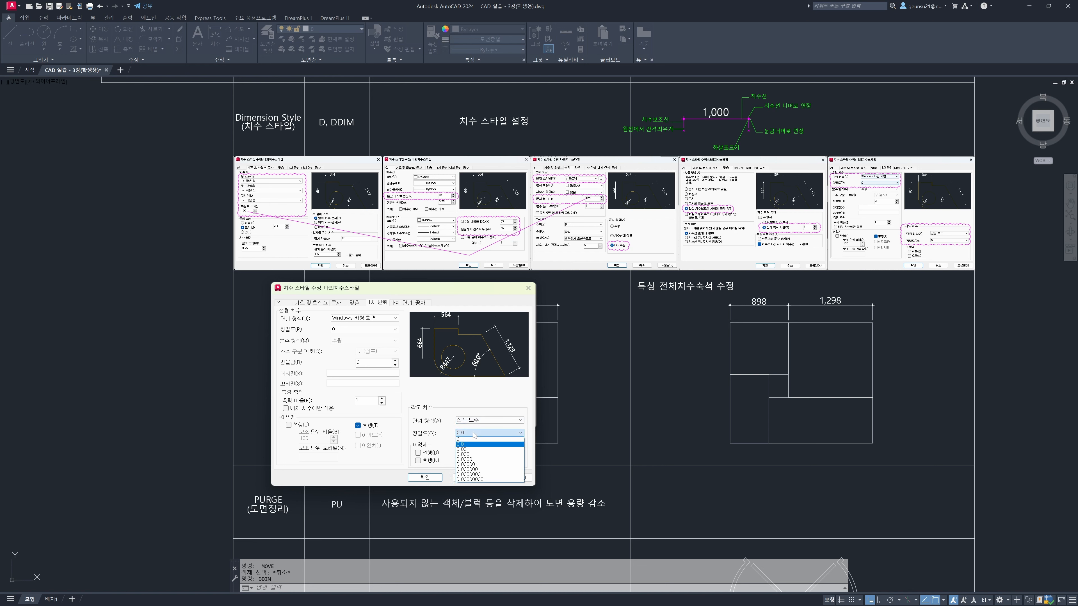
{"action": "left_click", "coordinate": [472, 440]}
{"action": "left_click", "coordinate": [473, 433]}
{"action": "left_click", "coordinate": [473, 445]}
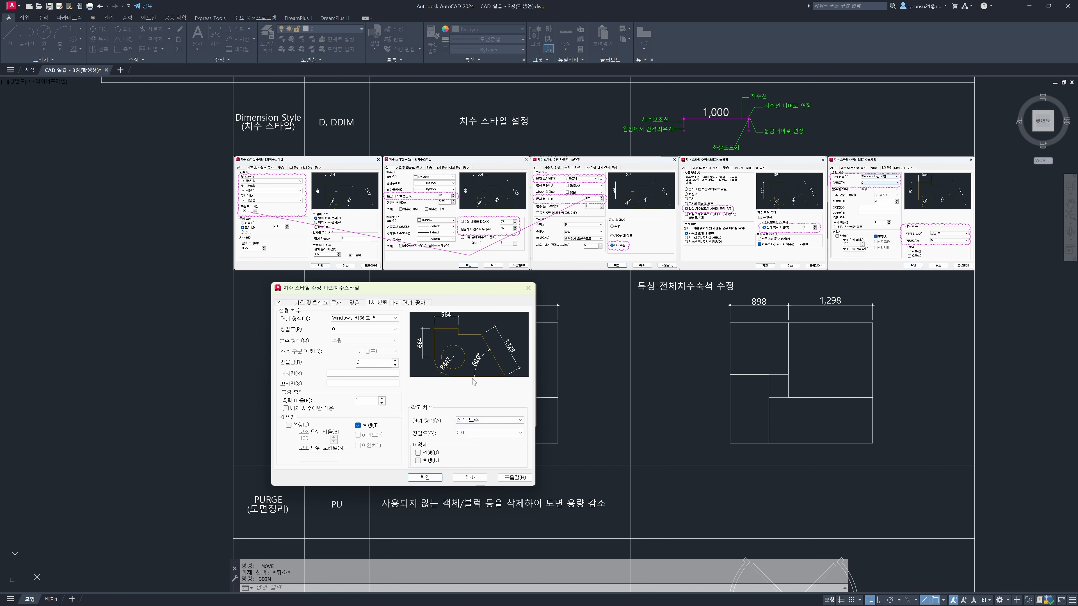
{"action": "left_click", "coordinate": [425, 478]}
{"action": "left_click", "coordinate": [469, 419]}
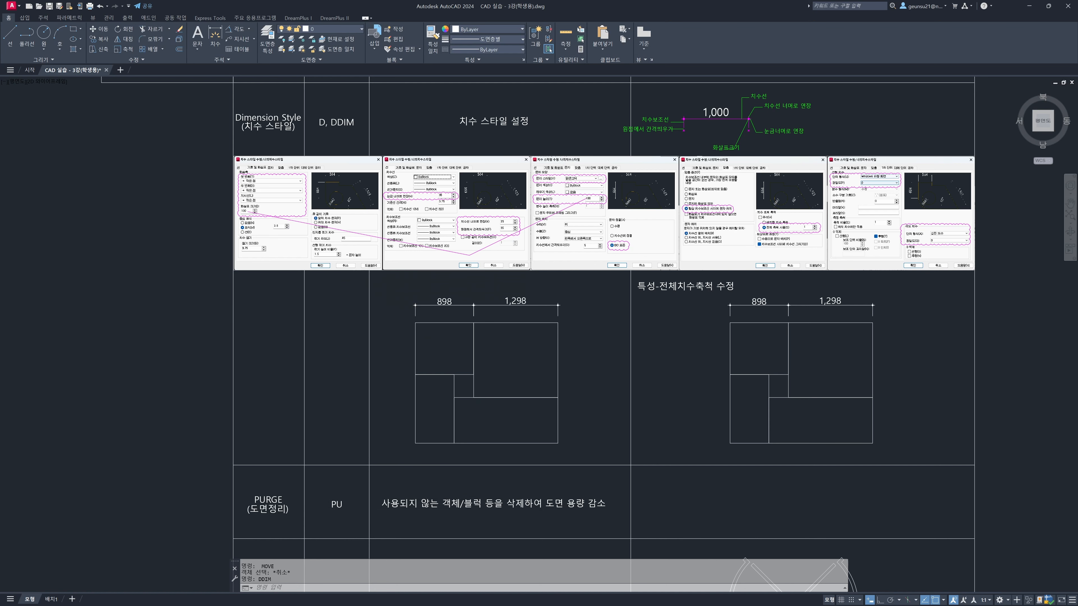
{"action": "scroll", "coordinate": [748, 316], "scroll_direction": "up", "scroll_amount": 4}
{"action": "left_click", "coordinate": [731, 316]}
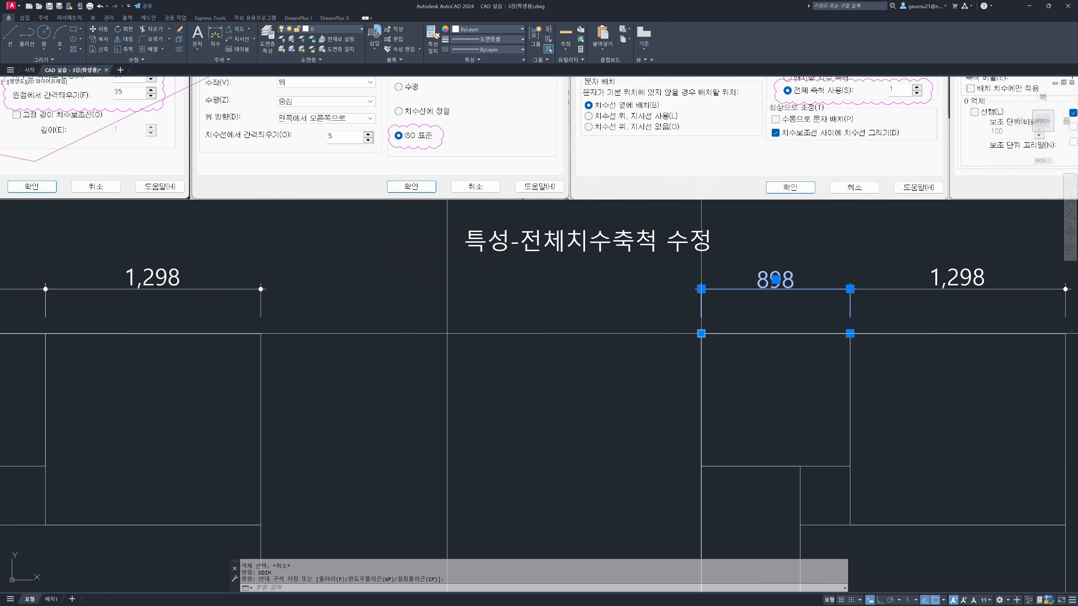
{"action": "scroll", "coordinate": [705, 323], "scroll_direction": "down", "scroll_amount": 2}
{"action": "middle_click_drag", "start_coordinate": [705, 323], "coordinate": [489, 462]}
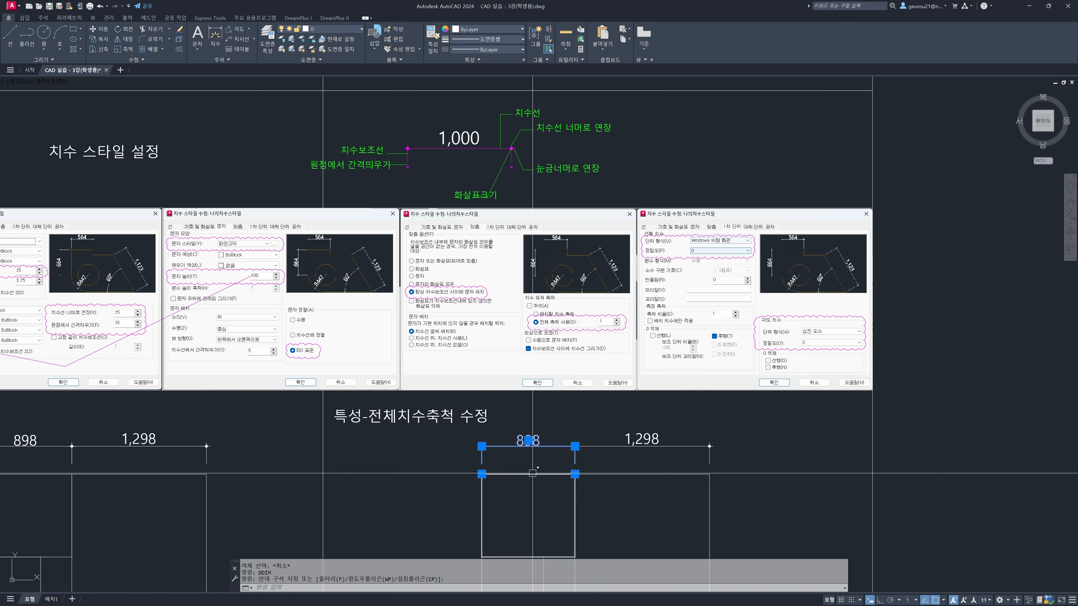
{"action": "key", "text": "Escape"}
{"action": "key", "text": "Escape"}
{"action": "key", "text": "Escape"}
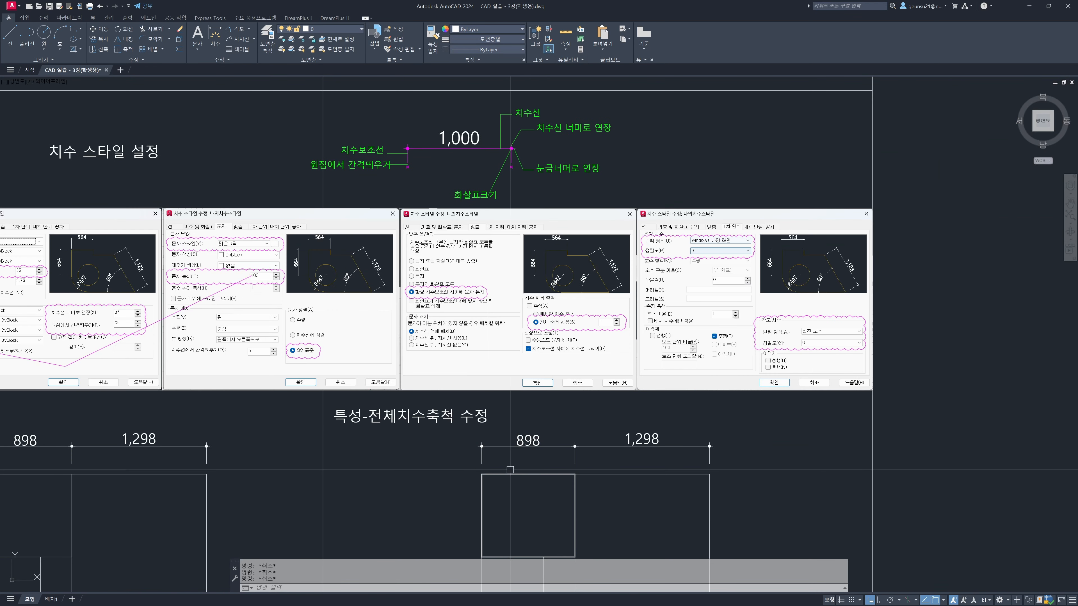
Measure the dimension gap at the upper-left corner of the right-hand floor plan with DIST
{"action": "type", "text": "di"}
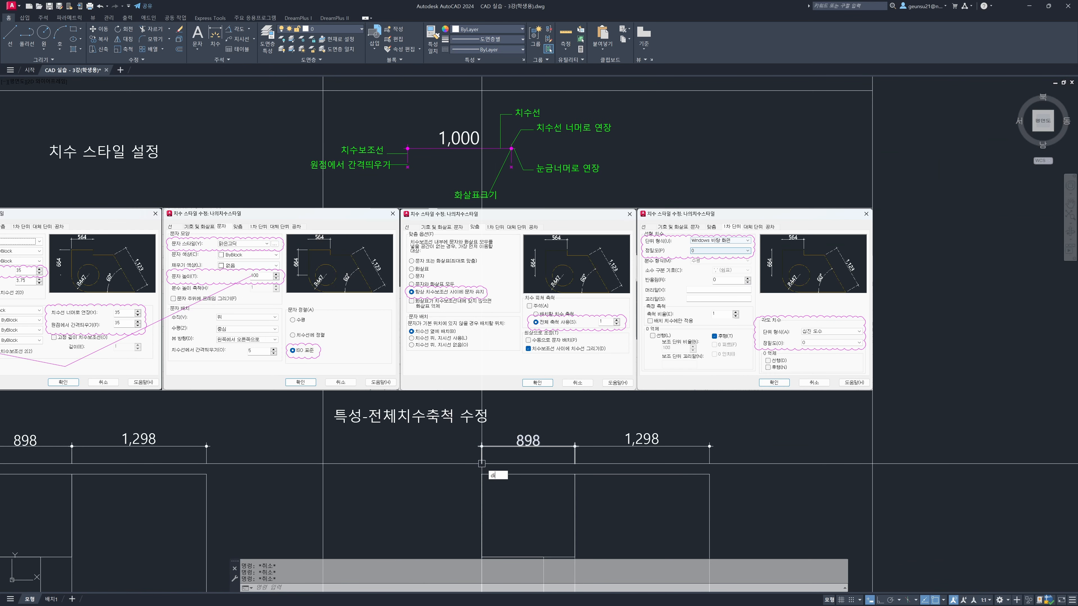
{"action": "type", "text": "st"}
{"action": "key", "text": "Return"}
{"action": "left_click", "coordinate": [482, 463]}
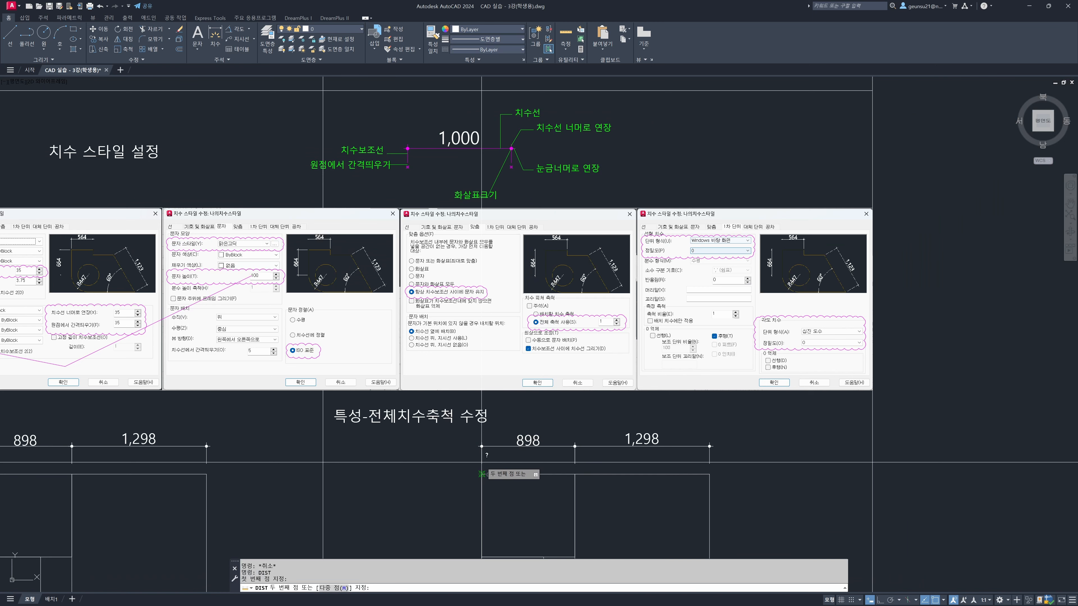
{"action": "scroll", "coordinate": [482, 463], "scroll_direction": "up", "scroll_amount": 2}
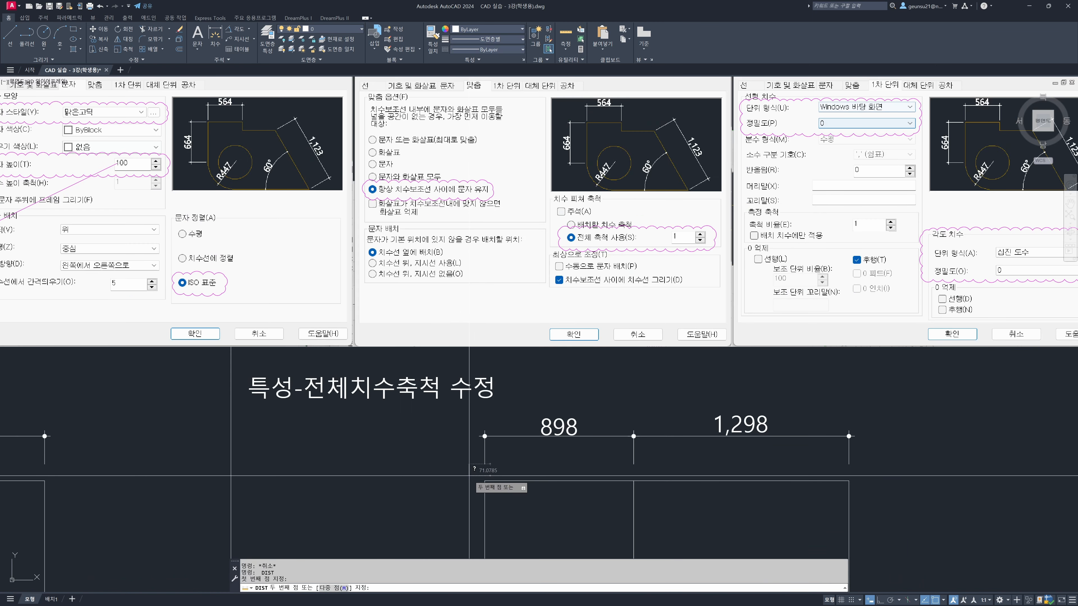
{"action": "left_click", "coordinate": [469, 475]}
{"action": "scroll", "coordinate": [469, 476], "scroll_direction": "down", "scroll_amount": 2}
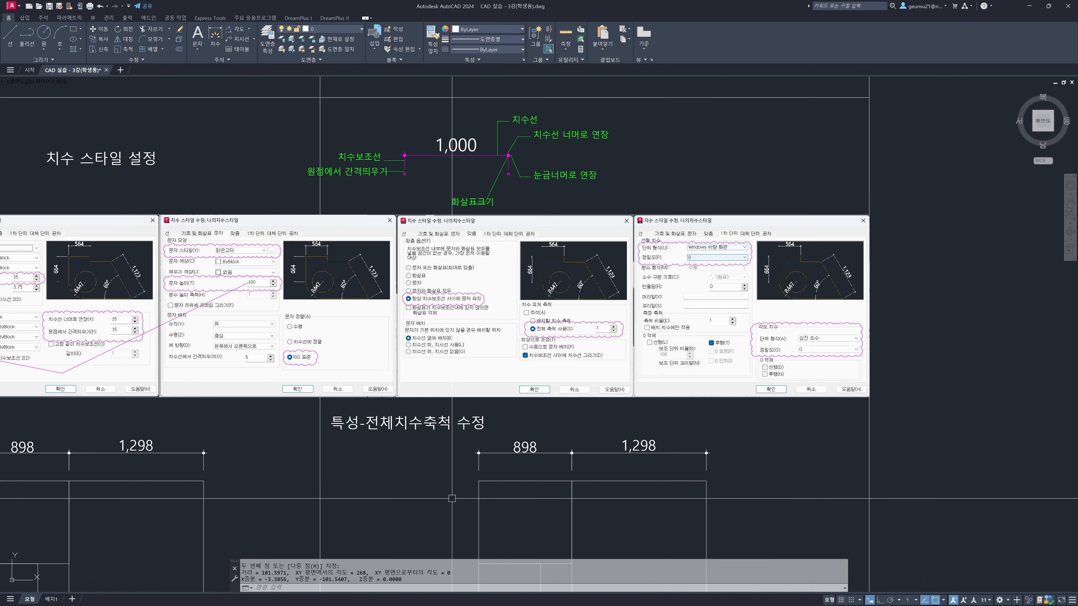
{"action": "key", "text": "Escape"}
Examine the two floor plan examples and their dimensions in the dimension style row of the worksheet
{"action": "scroll", "coordinate": [436, 504], "scroll_direction": "down", "scroll_amount": 2}
{"action": "mouse_move", "coordinate": [432, 501]}
{"action": "middle_mouse_down"}
{"action": "mouse_move", "coordinate": [589, 317]}
{"action": "mouse_move", "coordinate": [564, 410]}
{"action": "middle_mouse_up"}
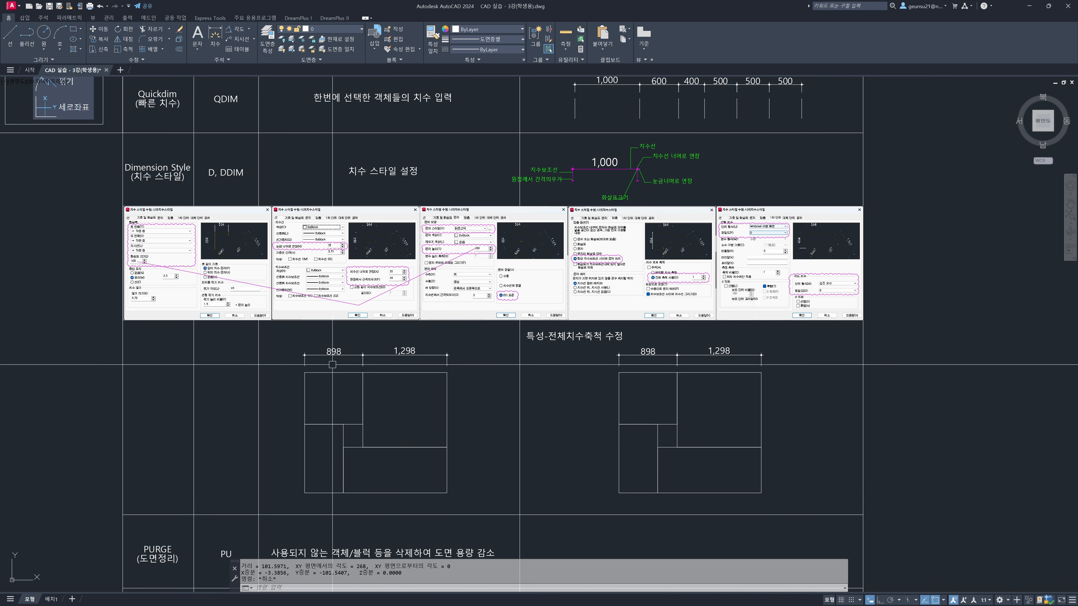
{"action": "left_click", "coordinate": [280, 366]}
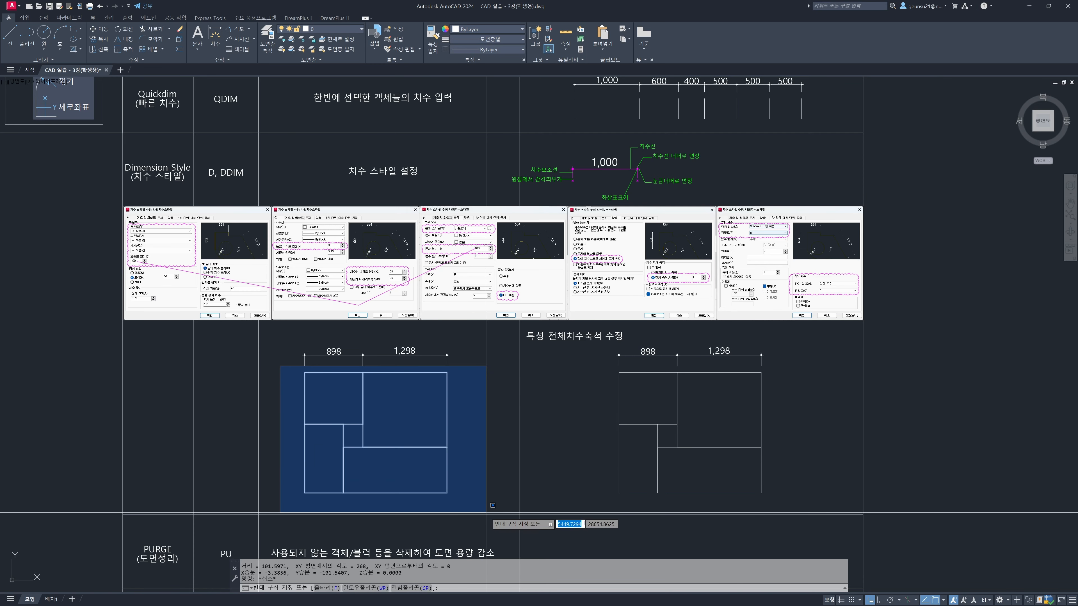
{"action": "left_click", "coordinate": [491, 506]}
{"action": "key", "text": "Escape"}
{"action": "key", "text": "Escape"}
{"action": "left_click", "coordinate": [464, 351]}
{"action": "left_click", "coordinate": [296, 357]}
{"action": "key", "text": "Escape"}
{"action": "key", "text": "Escape"}
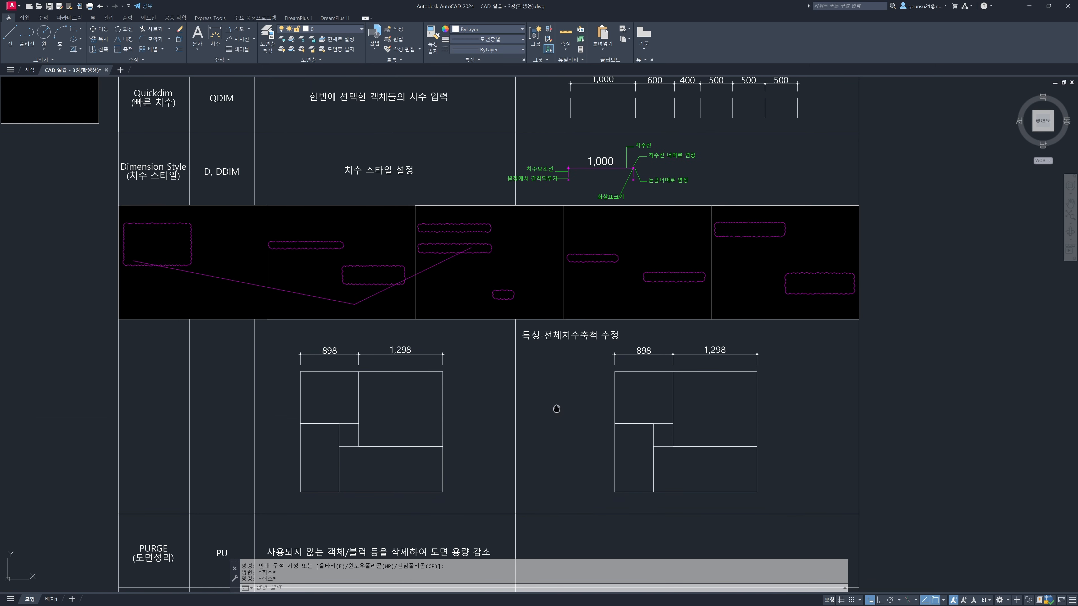
{"action": "middle_click_drag", "start_coordinate": [568, 412], "coordinate": [487, 393]}
{"action": "left_click", "coordinate": [614, 343]}
{"action": "left_click", "coordinate": [592, 331]}
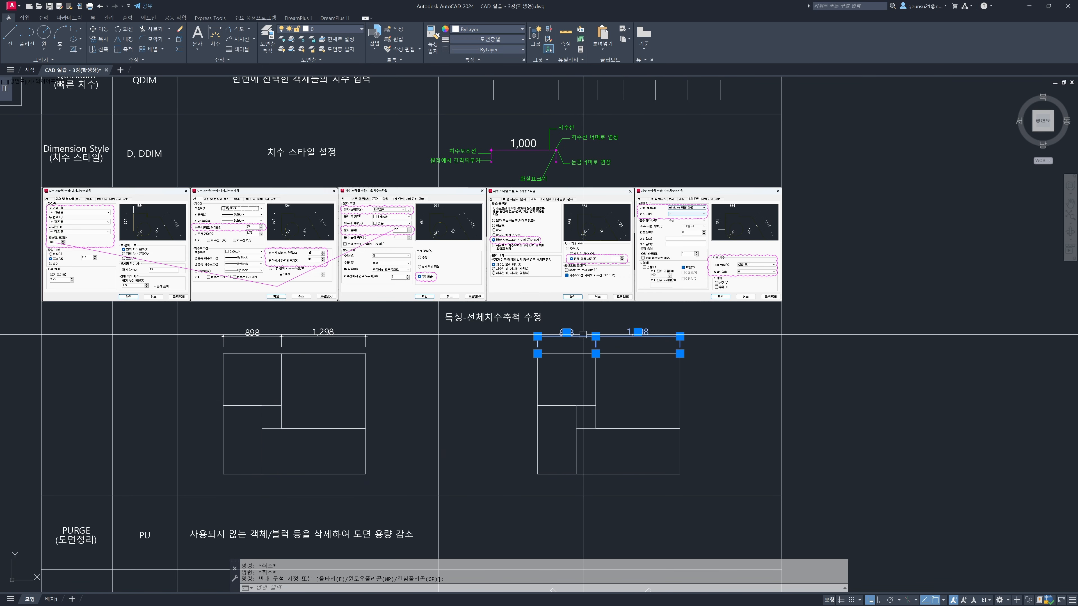
{"action": "key", "text": "Escape"}
{"action": "middle_click_drag", "start_coordinate": [641, 388], "coordinate": [505, 377]}
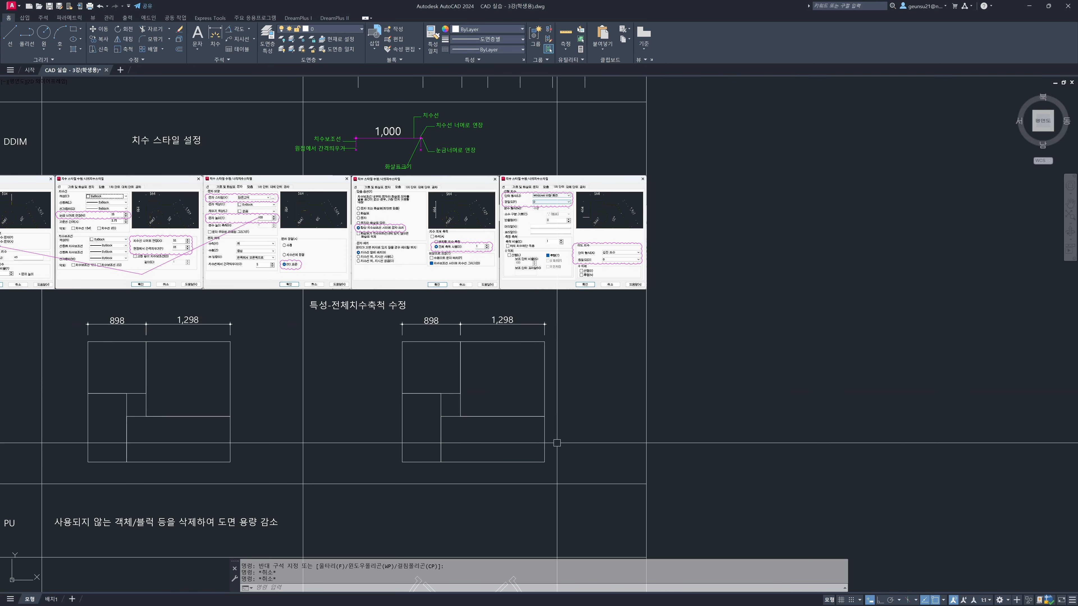
{"action": "type", "text": "c"}
{"action": "key", "text": "Return"}
{"action": "left_click", "coordinate": [389, 472]}
{"action": "left_click", "coordinate": [612, 314]}
{"action": "key", "text": "space"}
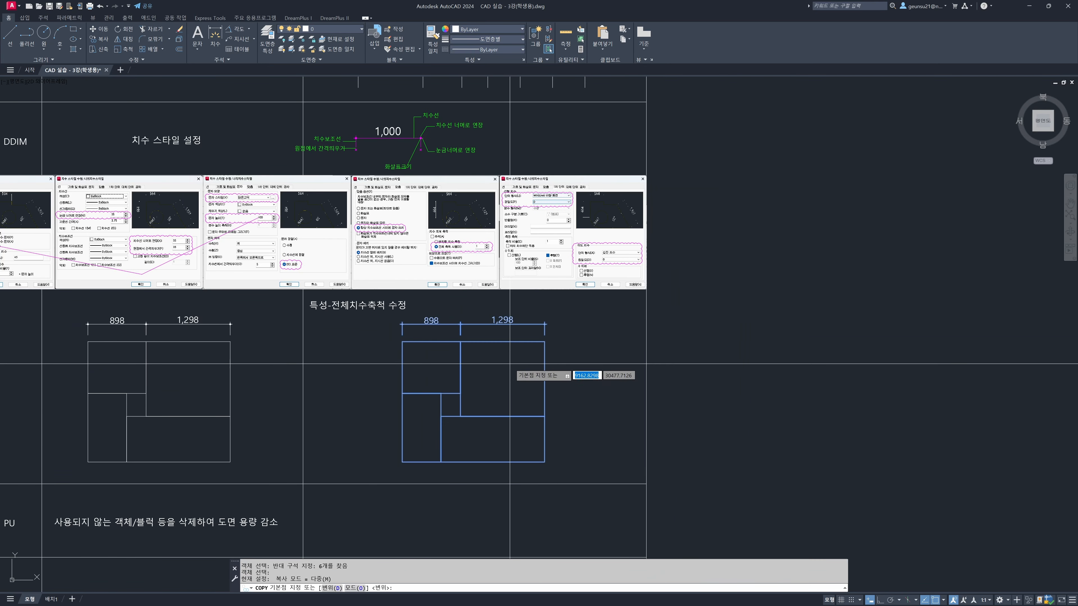
{"action": "left_click", "coordinate": [509, 364]}
{"action": "scroll", "coordinate": [524, 358], "scroll_direction": "down", "scroll_amount": 5}
{"action": "middle_click_drag", "start_coordinate": [784, 301], "coordinate": [584, 310]}
{"action": "key", "text": "Escape"}
{"action": "key", "text": "Escape"}
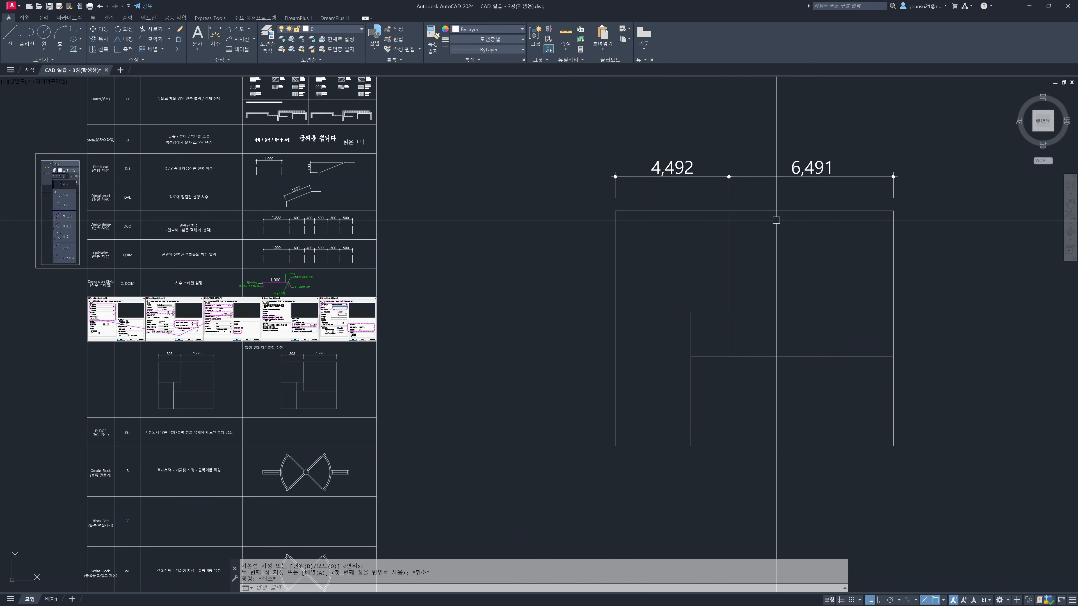
Erase the existing enlarged floor plan beside the worksheet
{"action": "type", "text": "e"}
{"action": "key", "text": "Return"}
{"action": "left_click", "coordinate": [561, 105]}
{"action": "key", "text": "space"}
Copy the right-hand floor plan with its dimensions into the empty area beside the worksheet
{"action": "type", "text": "c"}
{"action": "key", "text": "space"}
{"action": "left_click", "coordinate": [350, 410]}
{"action": "left_click", "coordinate": [276, 356]}
{"action": "key", "text": "space"}
{"action": "left_click", "coordinate": [304, 390]}
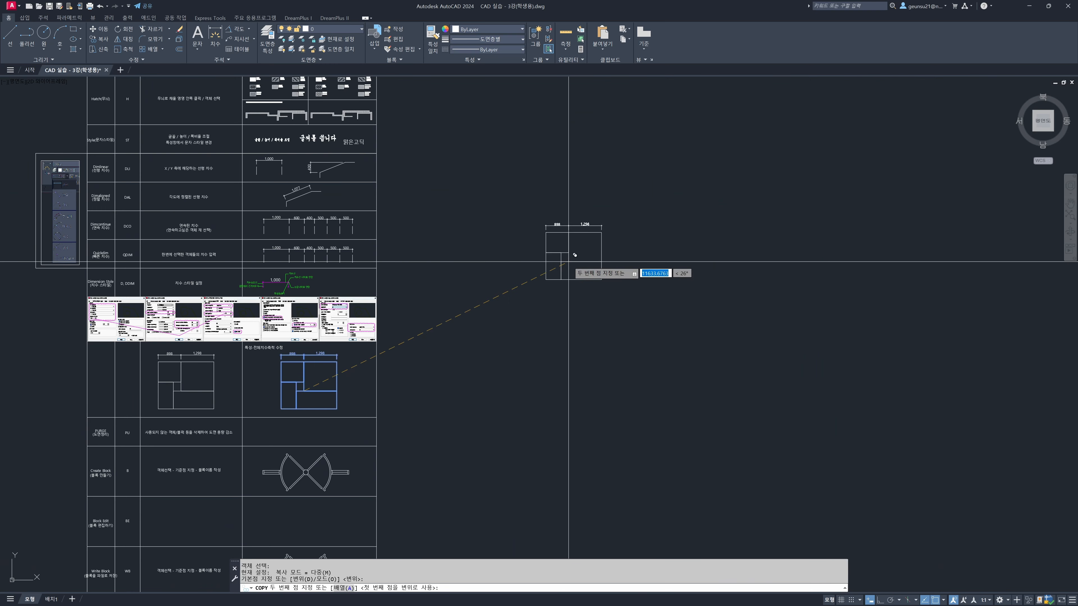
{"action": "left_click", "coordinate": [569, 261]}
{"action": "key", "text": "space"}
Scale the copied floor plan and its dimensions by a factor of 10 from its lower-left corner
{"action": "type", "text": "sc"}
{"action": "key", "text": "space"}
{"action": "left_click", "coordinate": [642, 191]}
{"action": "left_click", "coordinate": [577, 250]}
{"action": "key", "text": "space"}
{"action": "left_click", "coordinate": [546, 279]}
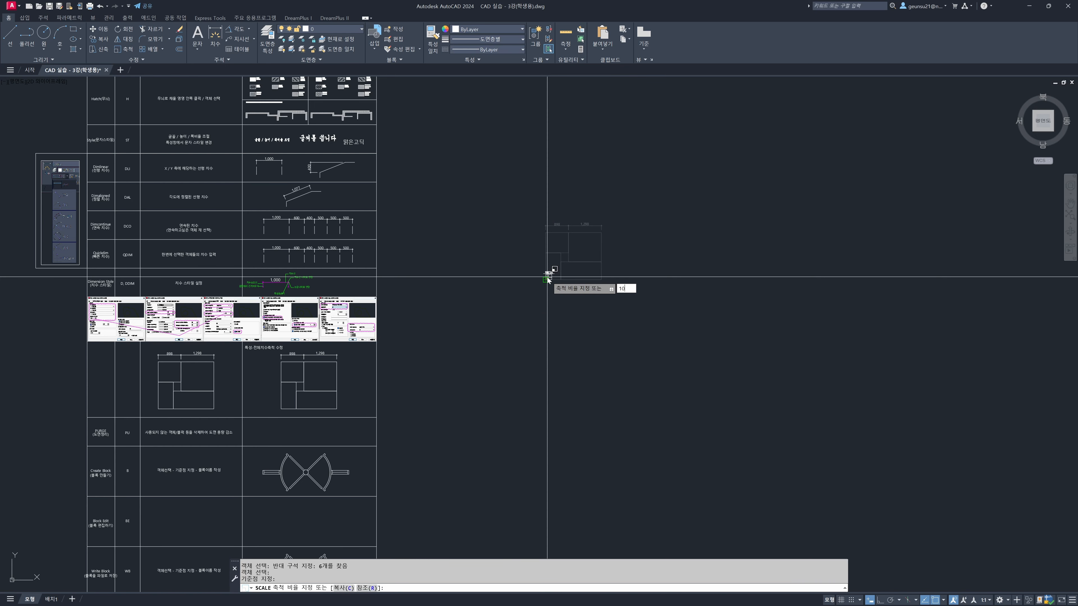
{"action": "key", "text": "Return"}
Examine the size of the dimension text and end markers on the enlarged floor plan
{"action": "scroll", "coordinate": [516, 219], "scroll_direction": "down", "scroll_amount": 6}
{"action": "scroll", "coordinate": [604, 188], "scroll_direction": "up", "scroll_amount": 4}
{"action": "scroll", "coordinate": [589, 198], "scroll_direction": "down", "scroll_amount": 1}
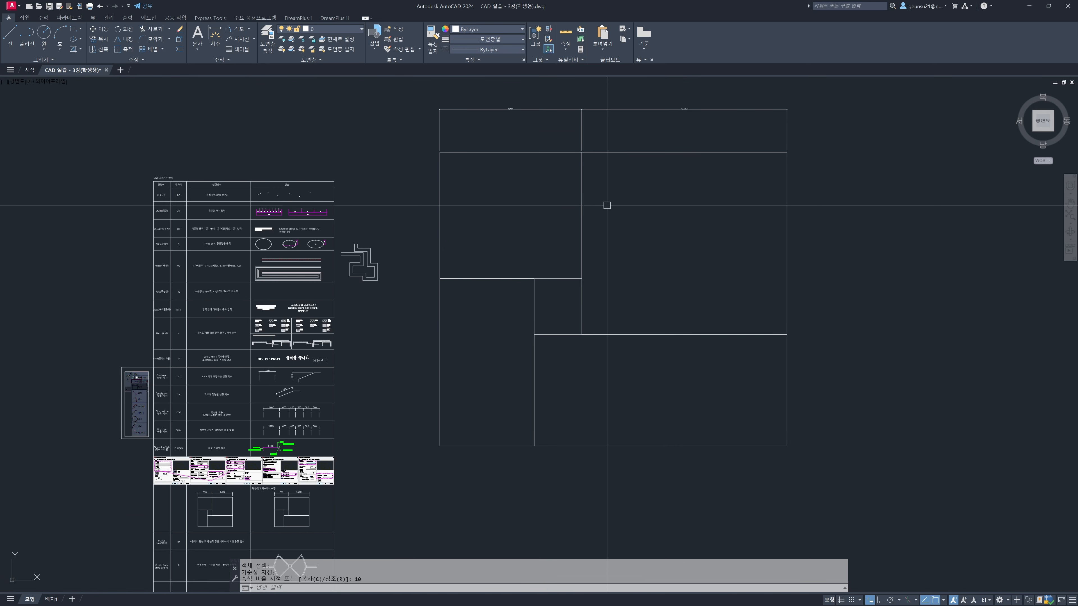
{"action": "left_click", "coordinate": [601, 129]}
{"action": "left_click", "coordinate": [490, 134]}
{"action": "key", "text": "Escape"}
{"action": "scroll", "coordinate": [446, 110], "scroll_direction": "up", "scroll_amount": 6}
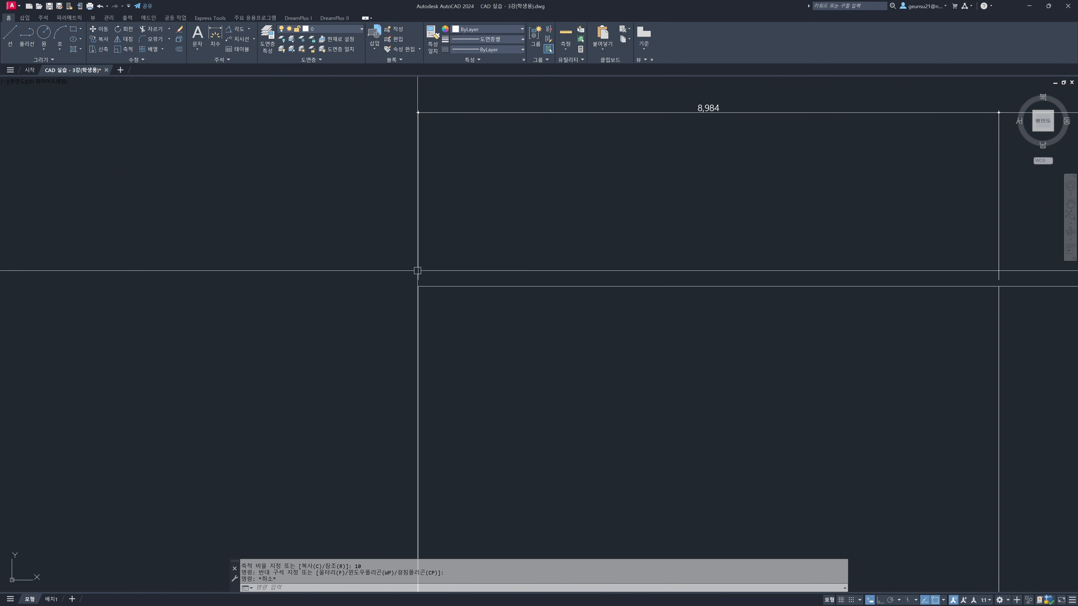
{"action": "scroll", "coordinate": [417, 270], "scroll_direction": "down", "scroll_amount": 4}
{"action": "scroll", "coordinate": [628, 352], "scroll_direction": "down", "scroll_amount": 2}
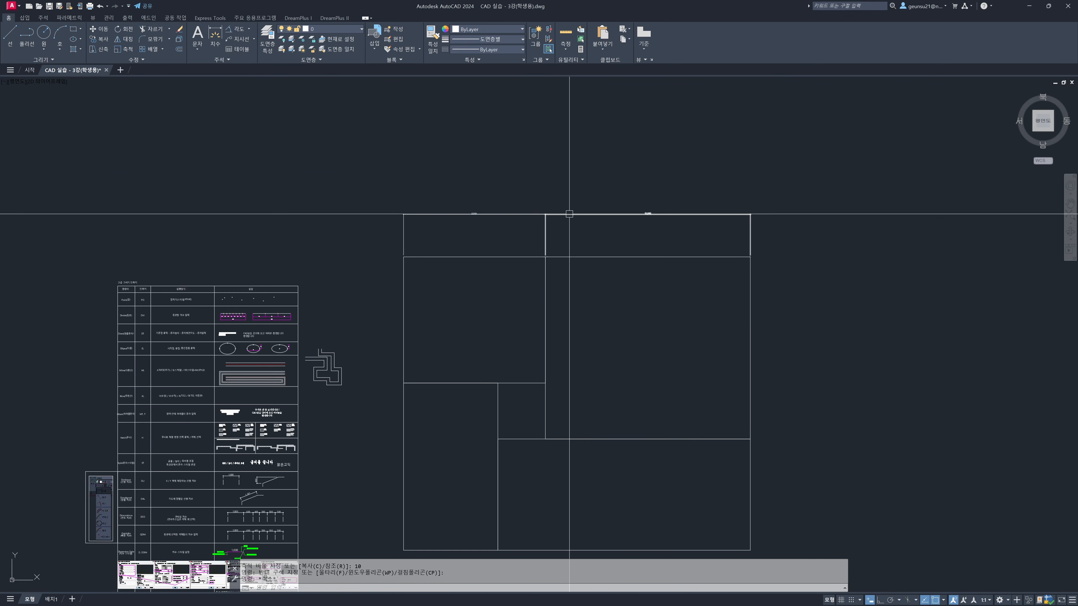
{"action": "middle_click_drag", "start_coordinate": [558, 320], "coordinate": [548, 289]}
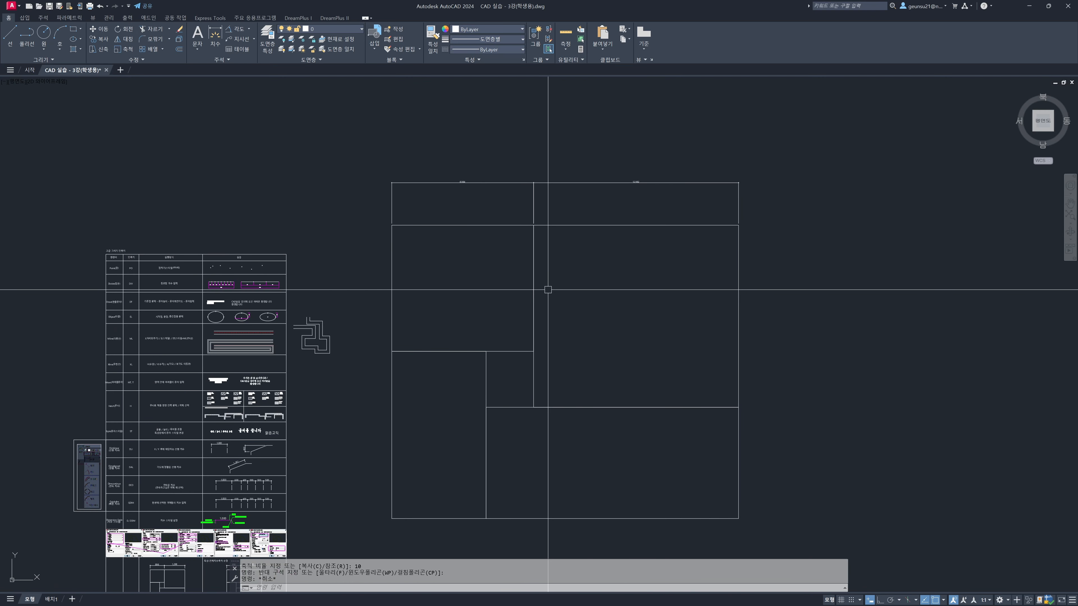
{"action": "key", "text": "Escape"}
{"action": "key", "text": "Escape"}
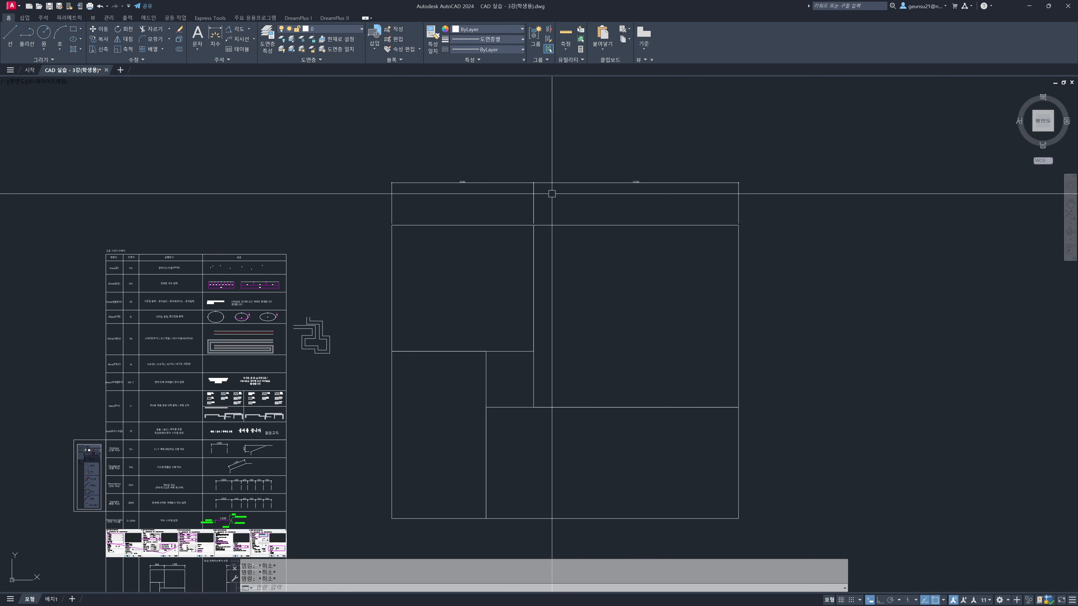
Review the 나의치수스타일 dimension style's modification settings and close them without changes
{"action": "left_click", "coordinate": [612, 195]}
{"action": "left_click", "coordinate": [487, 170]}
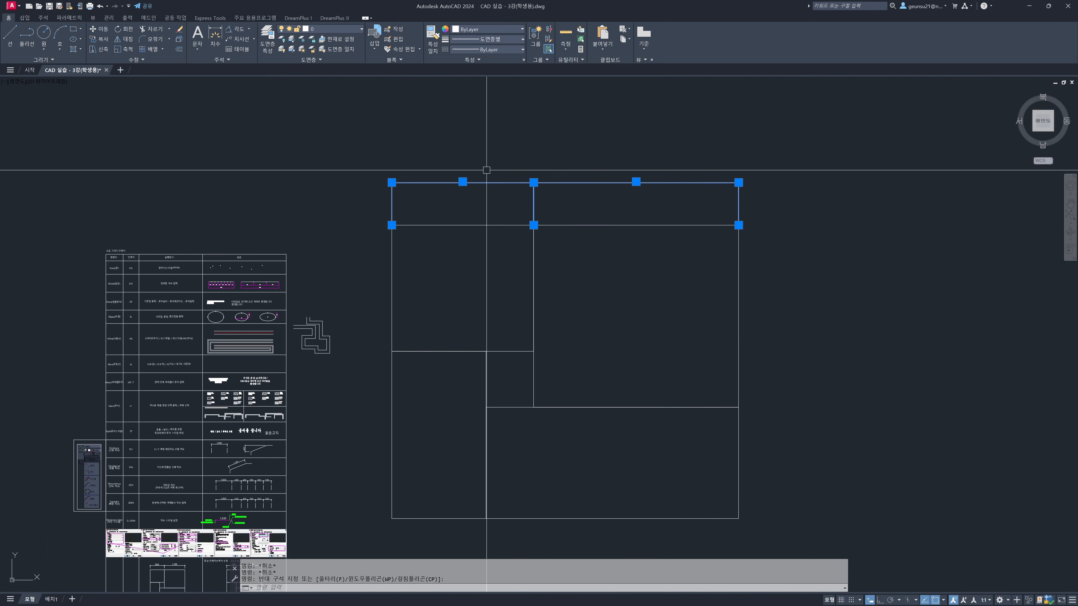
{"action": "type", "text": "ddim"}
{"action": "key", "text": "Return"}
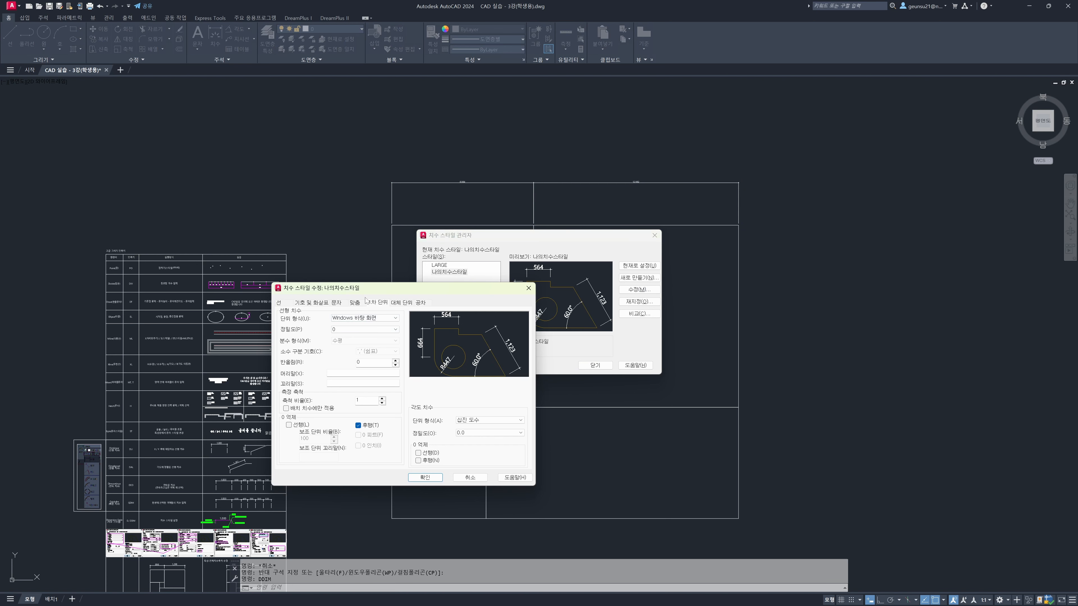
{"action": "key", "text": "Escape"}
{"action": "key", "text": "Escape"}
Set the overall dimension scale (전체 치수 축척) of the enlarged plan's two dimensions to 10 in their properties
{"action": "left_click_drag", "start_coordinate": [570, 194], "coordinate": [495, 163]}
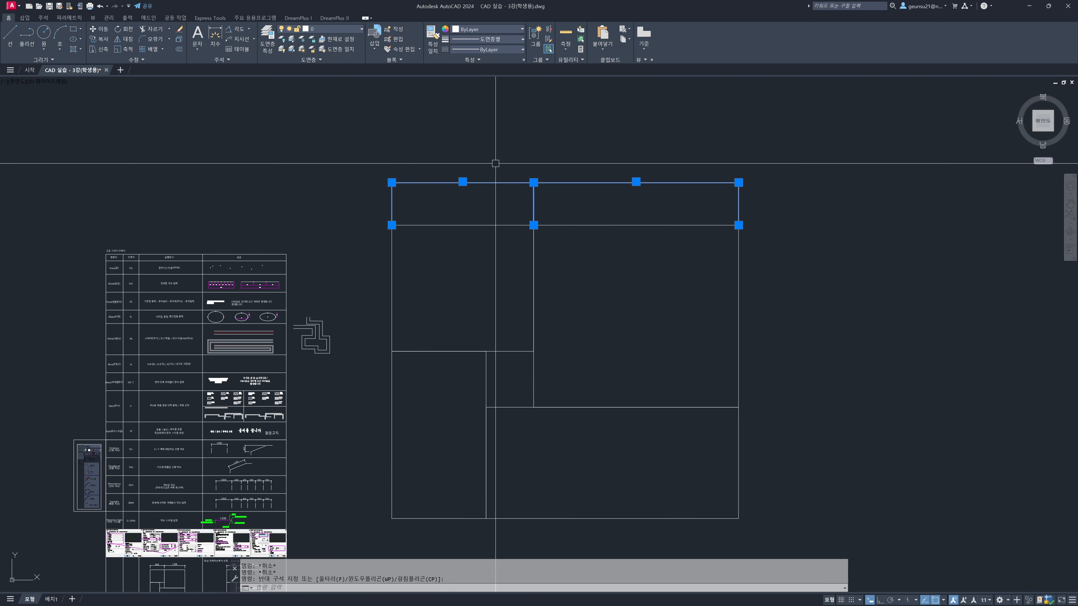
{"action": "key", "text": "ctrl+1"}
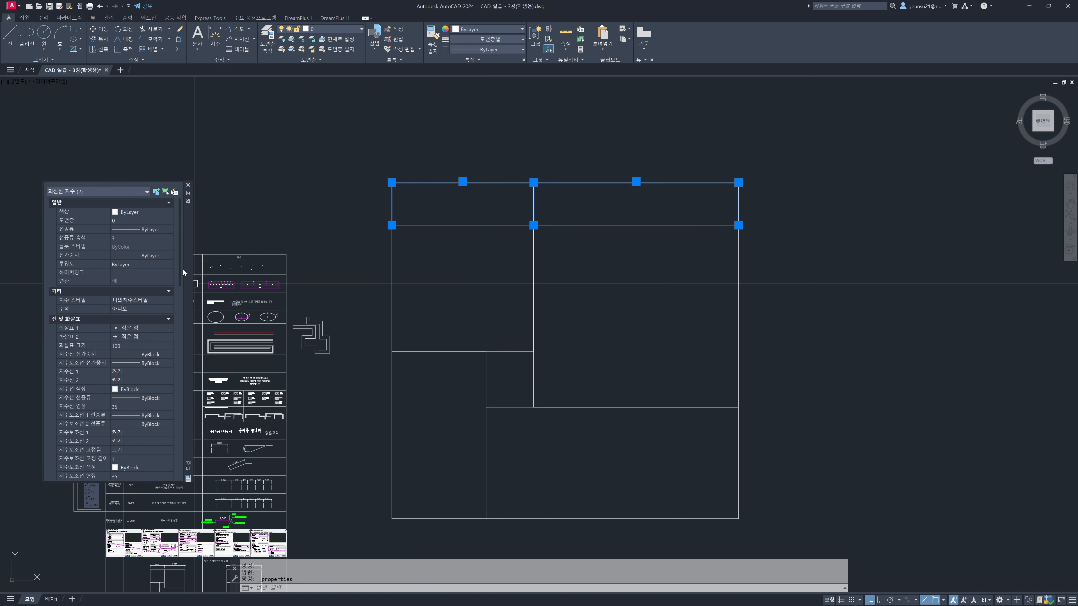
{"action": "left_click_drag", "start_coordinate": [181, 266], "coordinate": [173, 368]}
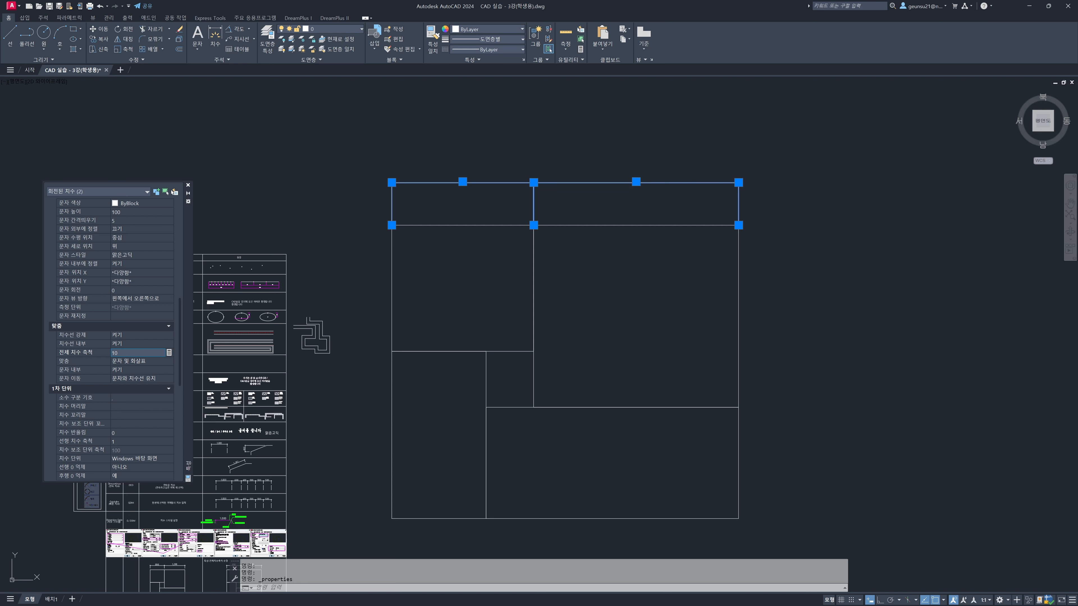
{"action": "left_click", "coordinate": [120, 359]}
{"action": "key", "text": "Escape"}
{"action": "key", "text": "Escape"}
{"action": "key", "text": "Escape"}
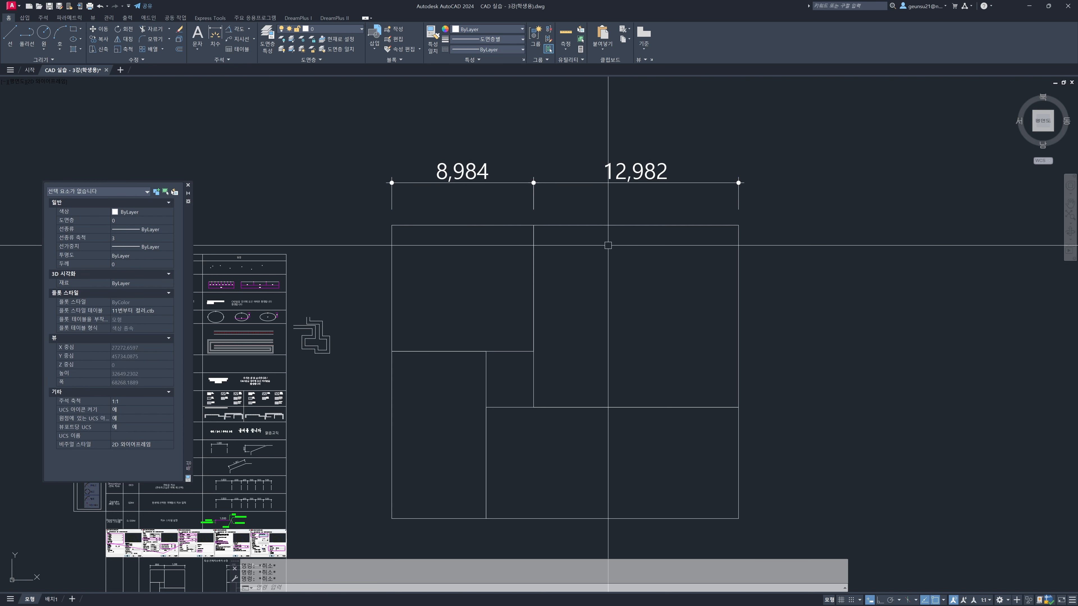
Compare the dimension appearance on the original worksheet floor plan with that on the enlarged copy
{"action": "middle_click_drag", "start_coordinate": [606, 240], "coordinate": [552, 207]}
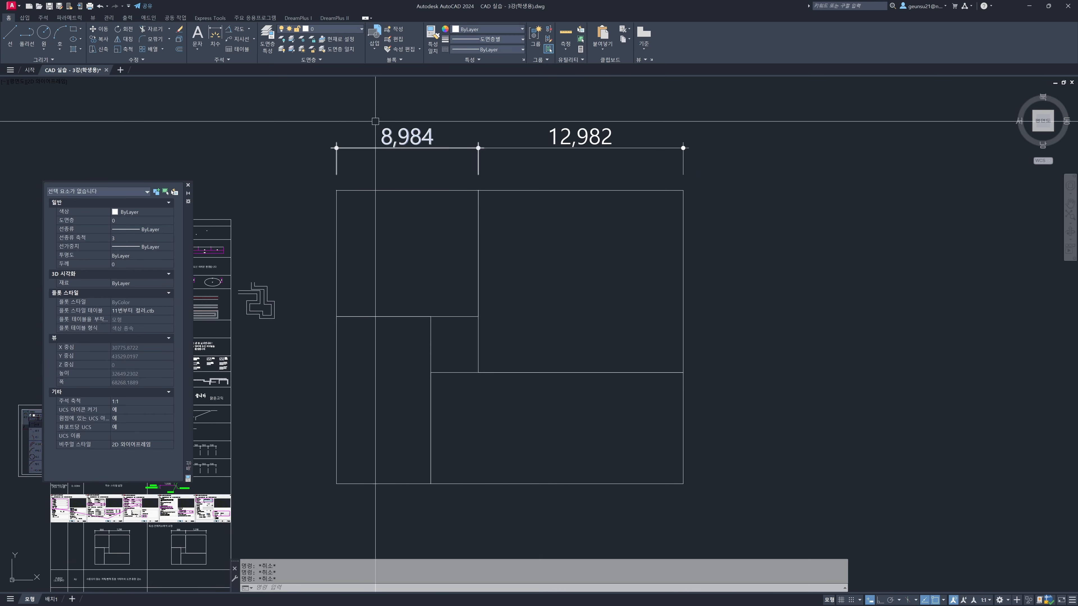
{"action": "middle_click_drag", "start_coordinate": [375, 251], "coordinate": [604, 88]}
{"action": "scroll", "coordinate": [313, 395], "scroll_direction": "up", "scroll_amount": 6}
{"action": "scroll", "coordinate": [345, 385], "scroll_direction": "up", "scroll_amount": 4}
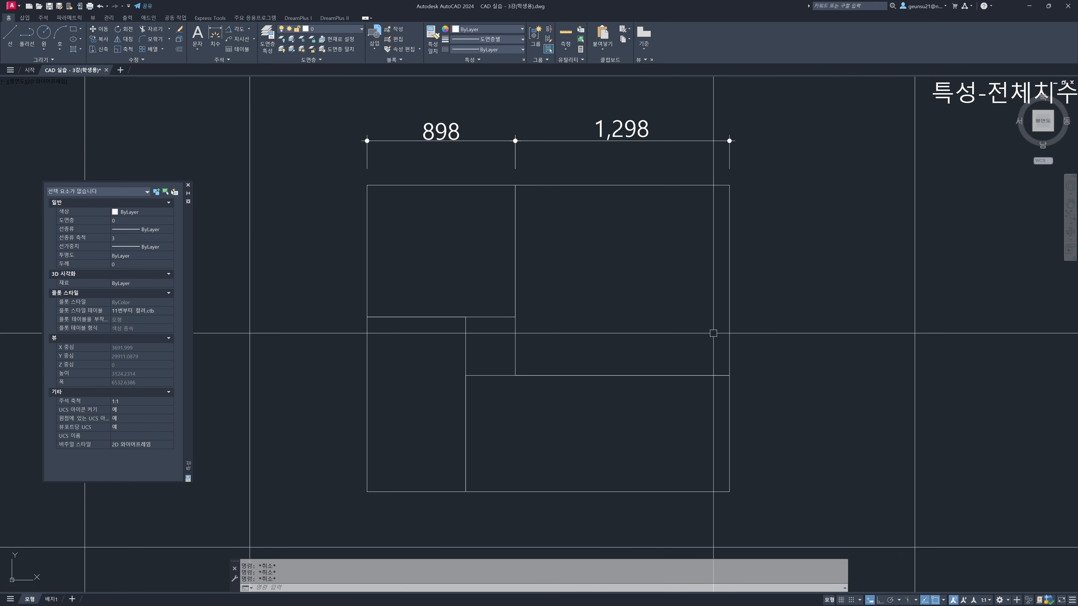
{"action": "scroll", "coordinate": [701, 334], "scroll_direction": "down", "scroll_amount": 6}
{"action": "middle_click_drag", "start_coordinate": [665, 306], "coordinate": [244, 380]}
{"action": "scroll", "coordinate": [243, 380], "scroll_direction": "down", "scroll_amount": 4}
{"action": "middle_click_drag", "start_coordinate": [575, 216], "coordinate": [517, 409]}
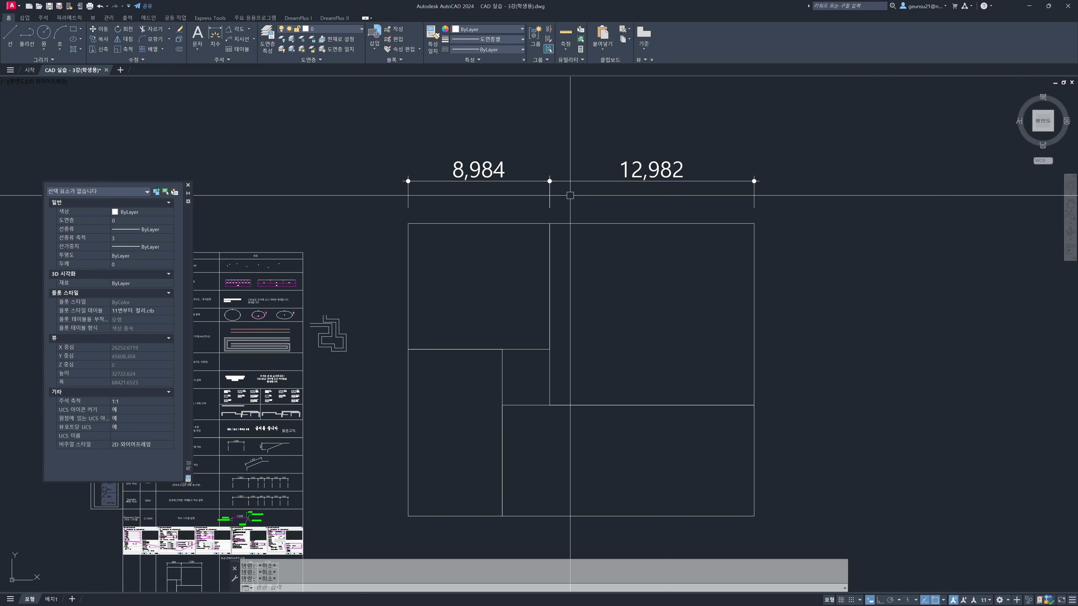
Try an overall dimension scale of 5 on the enlarged plan's two dimensions and set it back to 10
{"action": "left_click", "coordinate": [651, 195]}
{"action": "left_click", "coordinate": [508, 167]}
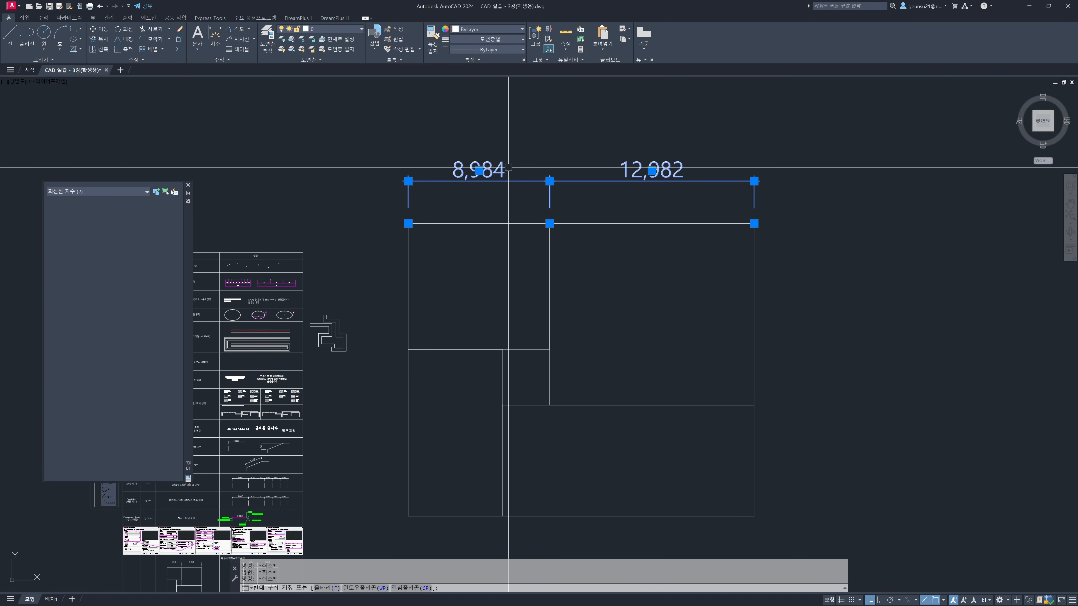
{"action": "left_click_drag", "start_coordinate": [179, 275], "coordinate": [182, 378]}
{"action": "left_click", "coordinate": [119, 353]}
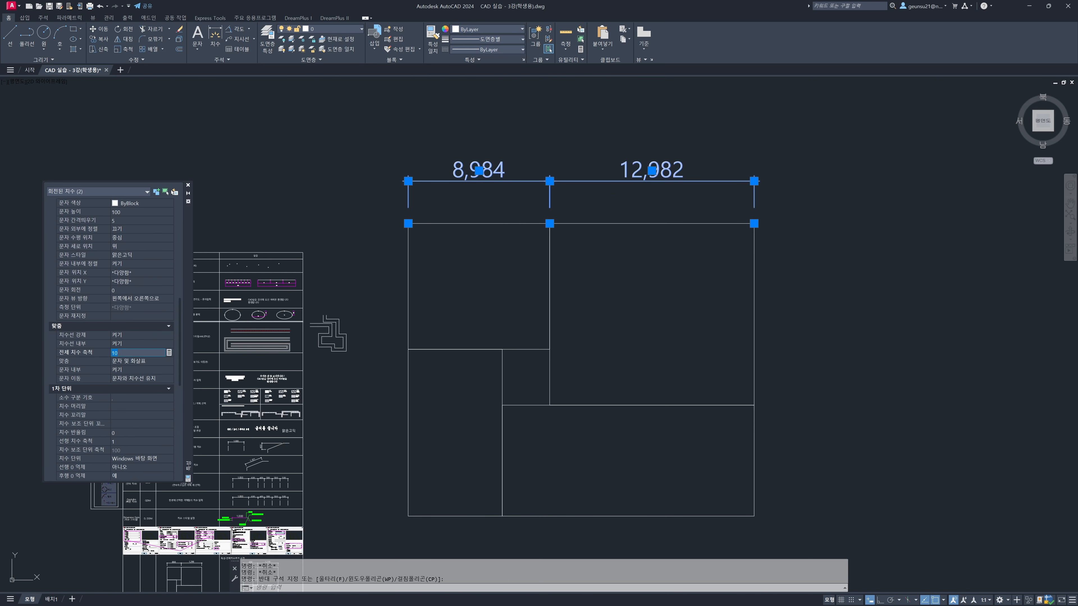
{"action": "type", "text": "5"}
{"action": "key", "text": "Return"}
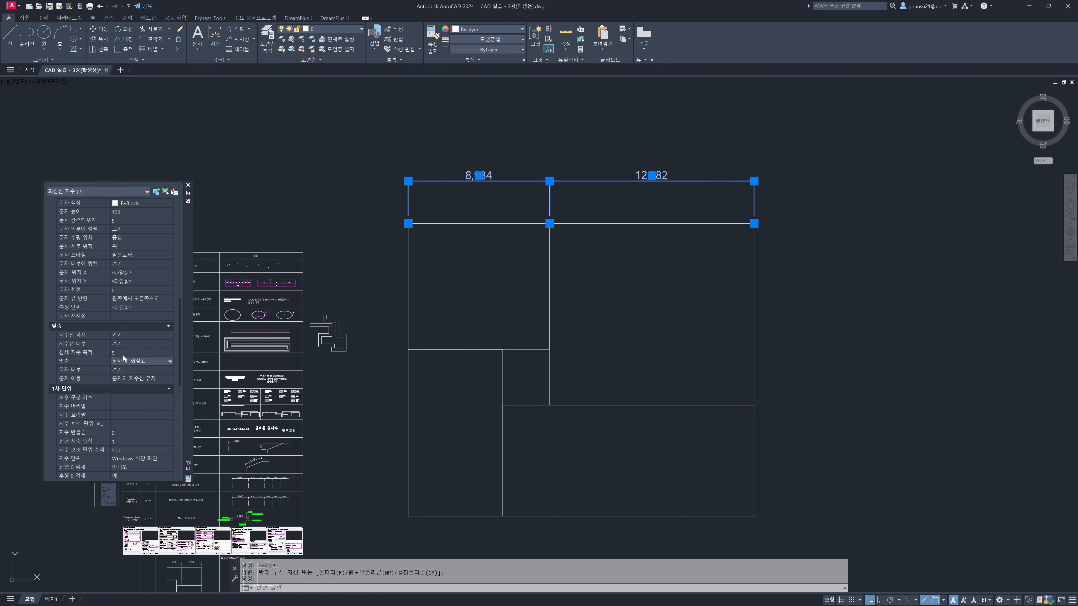
{"action": "left_click", "coordinate": [124, 354]}
{"action": "type", "text": "10"}
{"action": "key", "text": "Return"}
{"action": "key", "text": "Escape"}
{"action": "key", "text": "Escape"}
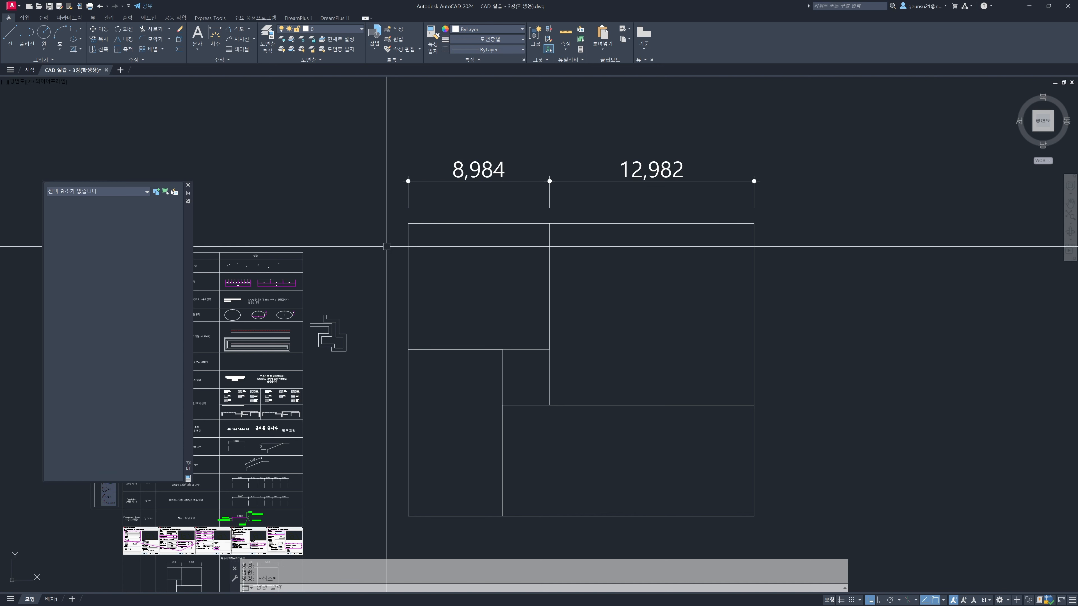
Erase the enlarged floor plan and its dimensions beside the worksheet
{"action": "scroll", "coordinate": [403, 263], "scroll_direction": "down", "scroll_amount": 3}
{"action": "left_click", "coordinate": [645, 428]}
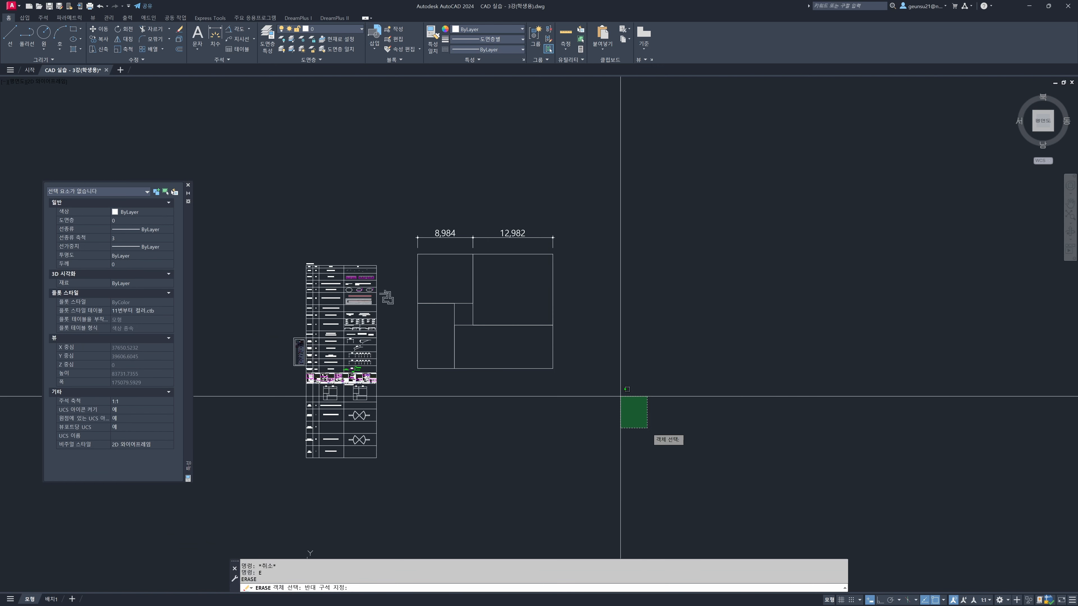
{"action": "left_click", "coordinate": [416, 224]}
{"action": "key", "text": "Delete"}
{"action": "key", "text": "Escape"}
Erase the description text in the worksheet's PURGE row and undo the deletion
{"action": "scroll", "coordinate": [339, 407], "scroll_direction": "up", "scroll_amount": 5}
{"action": "middle_click_drag", "start_coordinate": [337, 404], "coordinate": [486, 303]}
{"action": "key", "text": "Escape"}
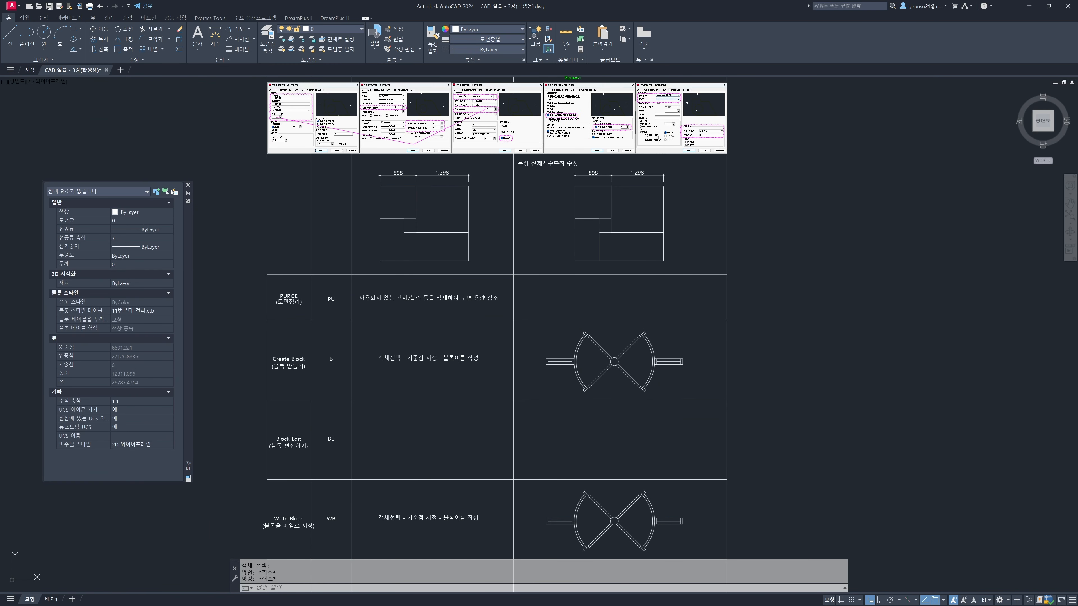
{"action": "middle_click_drag", "start_coordinate": [565, 274], "coordinate": [560, 278]}
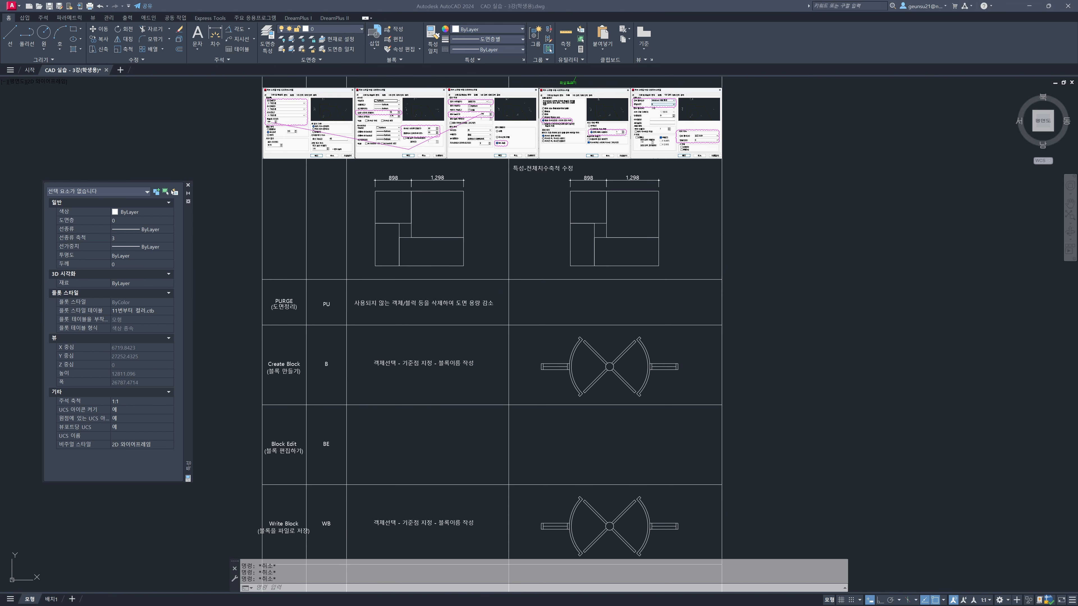
{"action": "left_click", "coordinate": [421, 274]}
{"action": "middle_click_drag", "start_coordinate": [591, 293], "coordinate": [571, 301]}
{"action": "type", "text": "e"}
{"action": "key", "text": "space"}
{"action": "left_click", "coordinate": [472, 310]}
{"action": "key", "text": "space"}
{"action": "key", "text": "ctrl+z"}
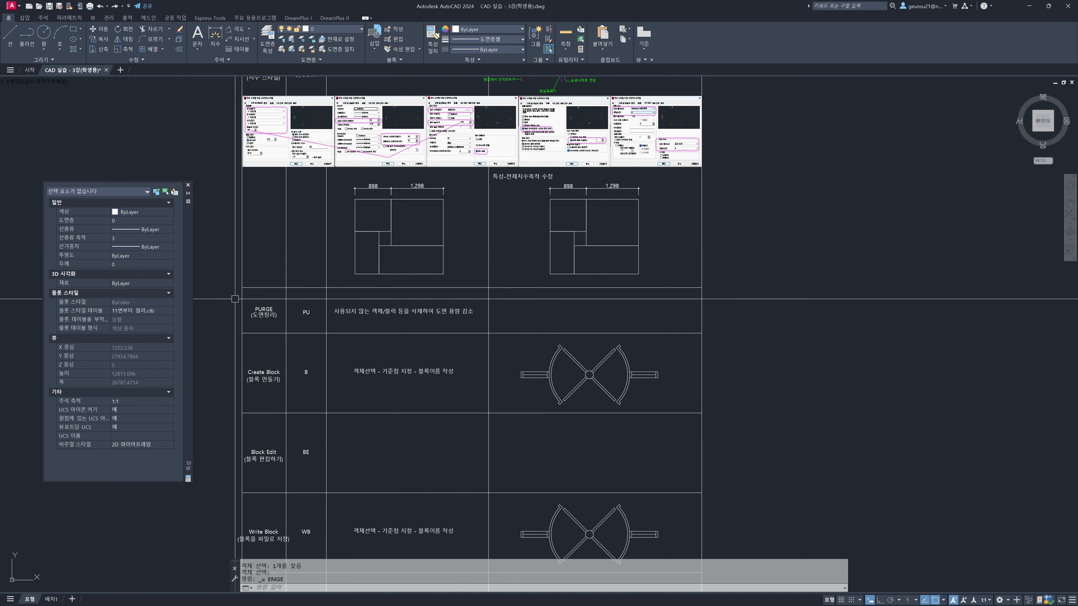
{"action": "mouse_move", "coordinate": [475, 316]}
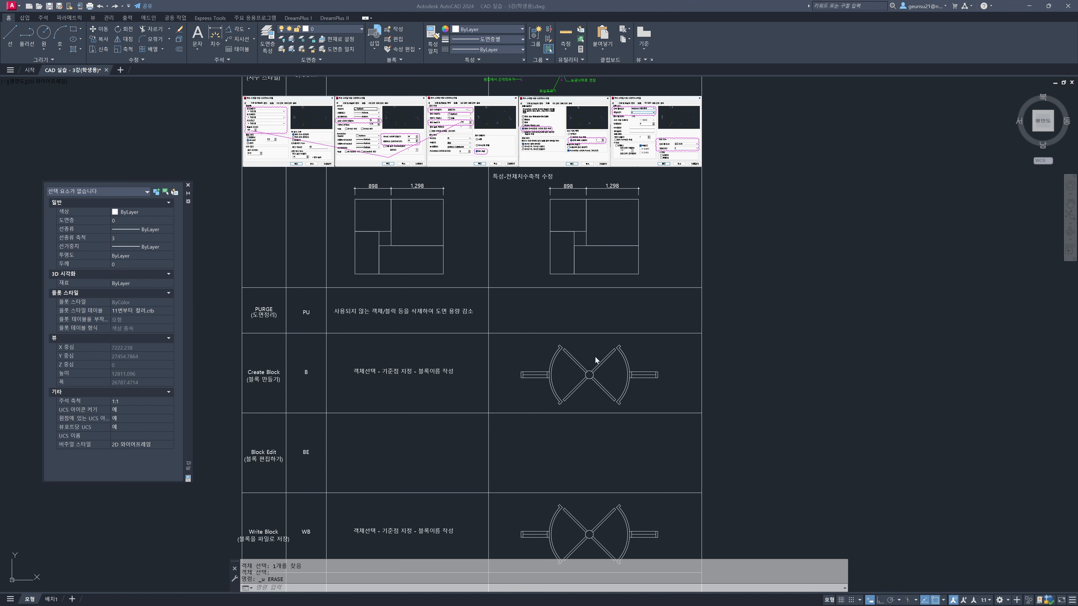
{"action": "left_click", "coordinate": [558, 351]}
{"action": "middle_click_drag", "start_coordinate": [602, 354], "coordinate": [574, 335]}
{"action": "key", "text": "Escape"}
{"action": "key", "text": "Escape"}
{"action": "key", "text": "Escape"}
Copy the revolving door drawing from the Create Block row into the empty area beside the worksheet
{"action": "type", "text": "co"}
{"action": "key", "text": "space"}
{"action": "left_click", "coordinate": [651, 386]}
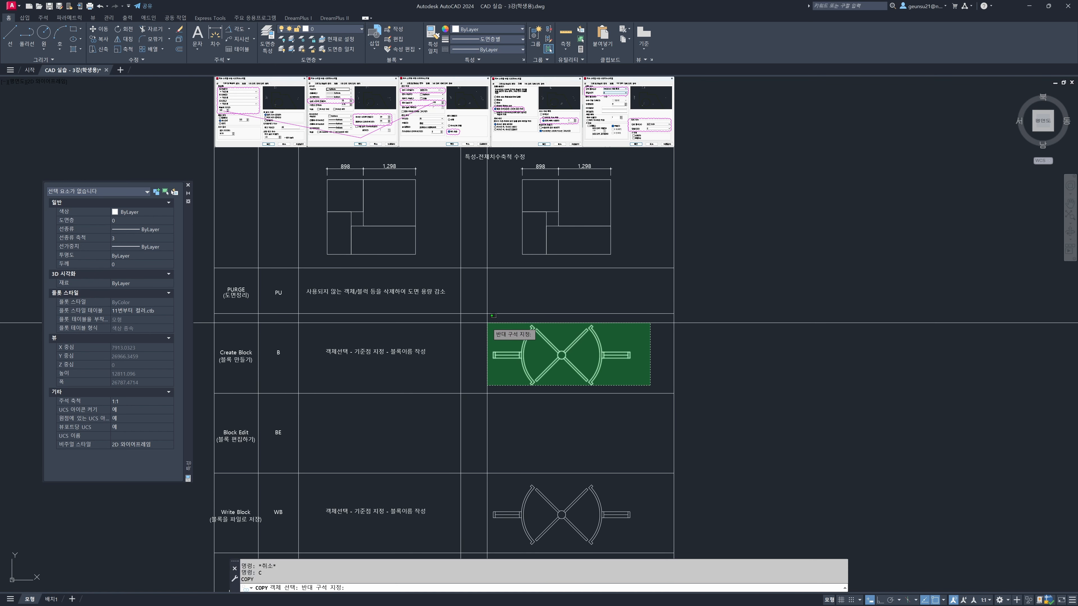
{"action": "left_click", "coordinate": [488, 323]}
{"action": "key", "text": "space"}
{"action": "left_click", "coordinate": [562, 341]}
{"action": "left_click", "coordinate": [803, 276]}
{"action": "key", "text": "Escape"}
{"action": "key", "text": "Escape"}
Define the revolving door copy beside the worksheet as a block named 제가블럭을하나만들어볼게요, keeping the default base point
{"action": "scroll", "coordinate": [864, 257], "scroll_direction": "up", "scroll_amount": 2}
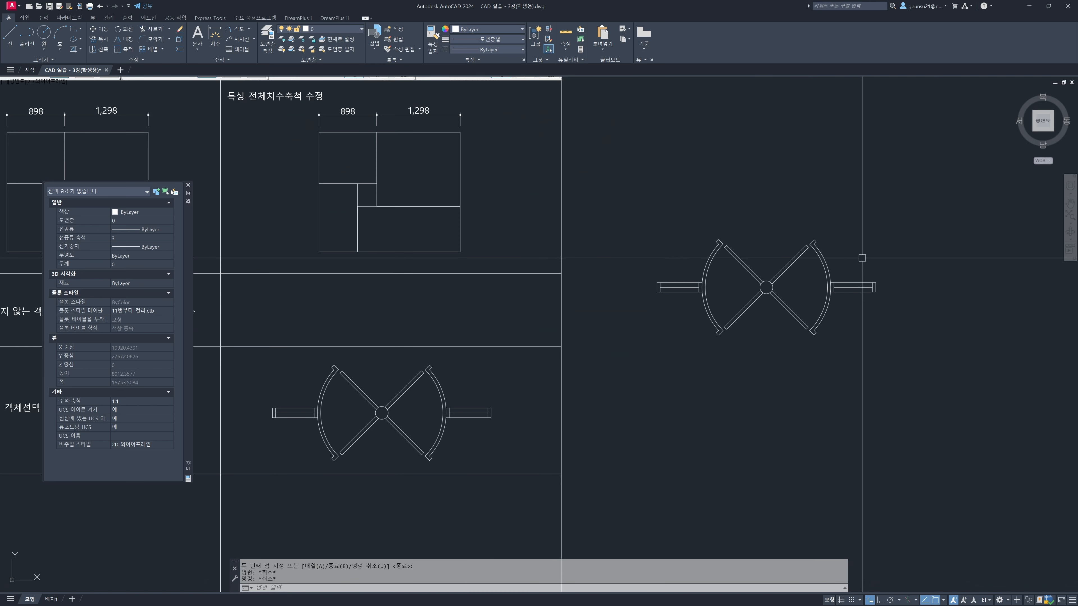
{"action": "type", "text": "b"}
{"action": "key", "text": "space"}
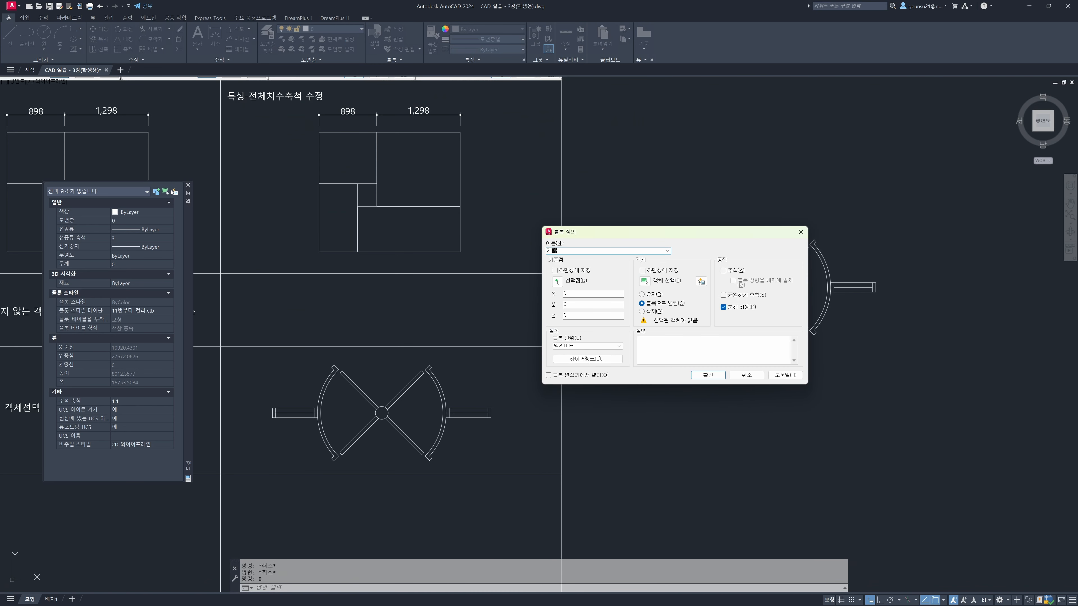
{"action": "type", "text": "제가블럭을하니"}
{"action": "left_click", "coordinate": [644, 281]}
{"action": "left_click", "coordinate": [956, 207]}
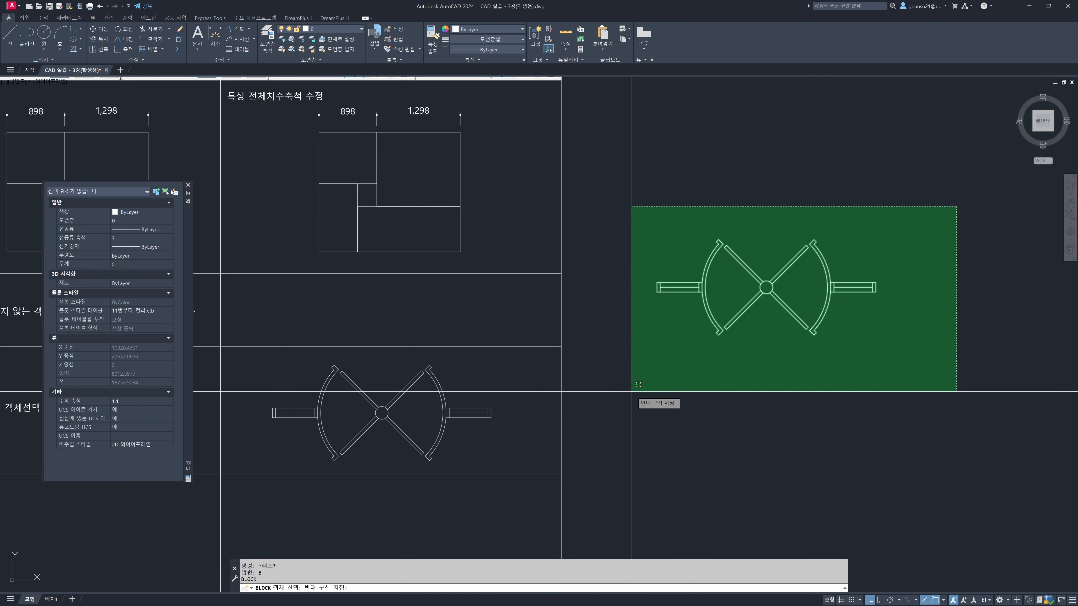
{"action": "left_click", "coordinate": [638, 384]}
{"action": "key", "text": "Return"}
{"action": "left_click", "coordinate": [699, 377]}
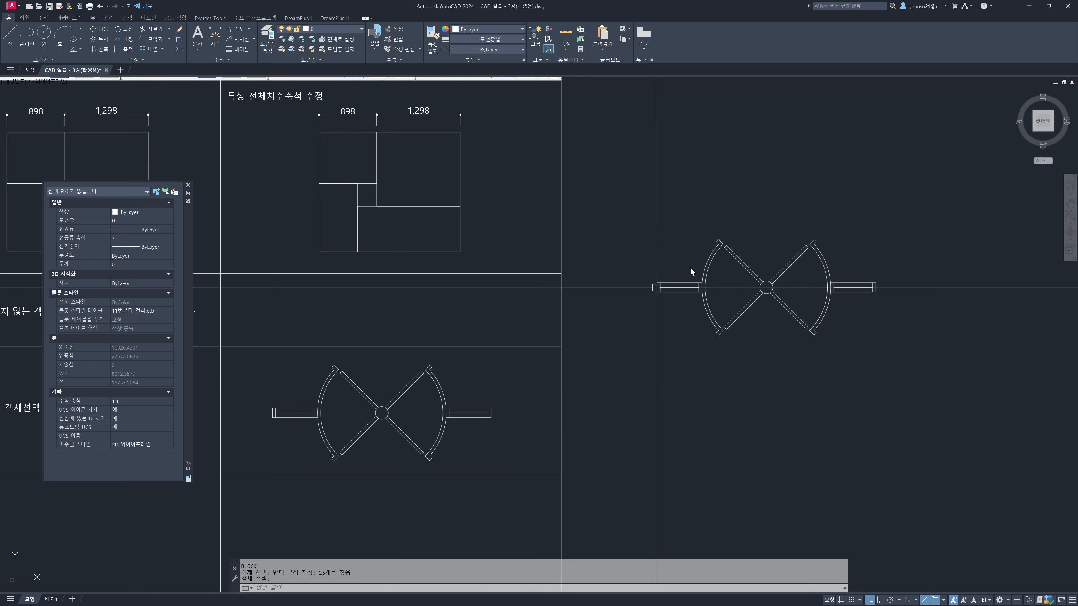
{"action": "key", "text": "Escape"}
{"action": "key", "text": "Escape"}
{"action": "scroll", "coordinate": [645, 289], "scroll_direction": "down", "scroll_amount": 3}
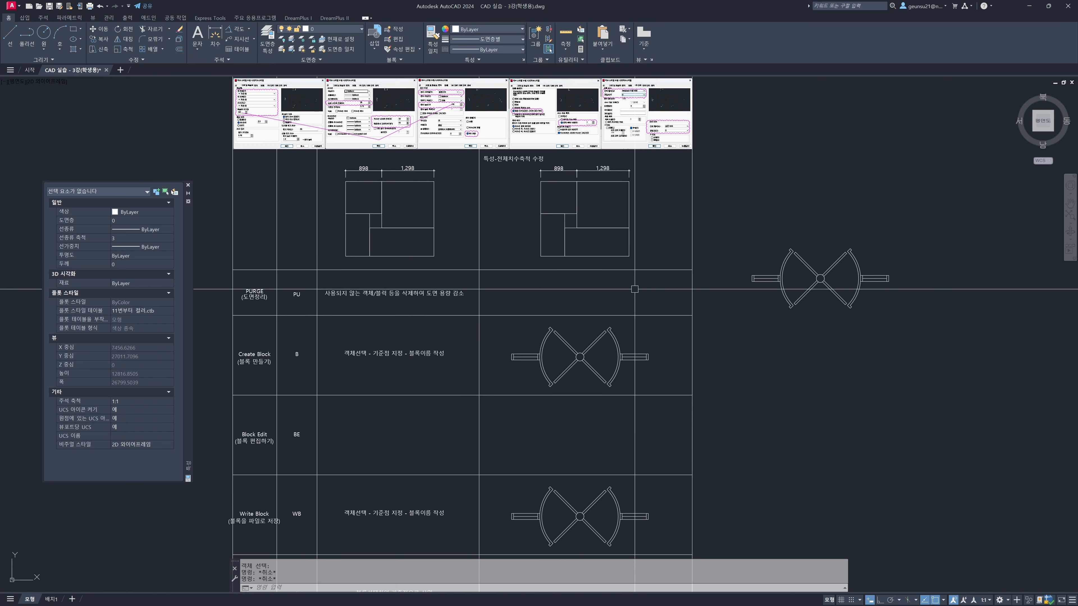
Start the Insert command to list the current drawing's blocks and check the new revolving door block
{"action": "type", "text": "i"}
{"action": "key", "text": "Return"}
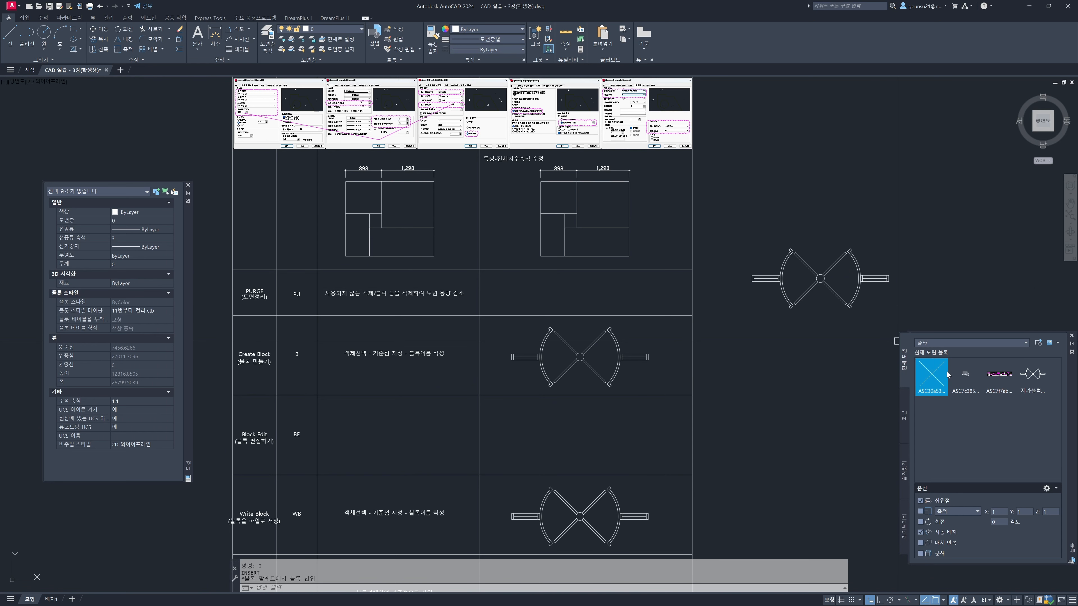
{"action": "mouse_move", "coordinate": [1034, 388]}
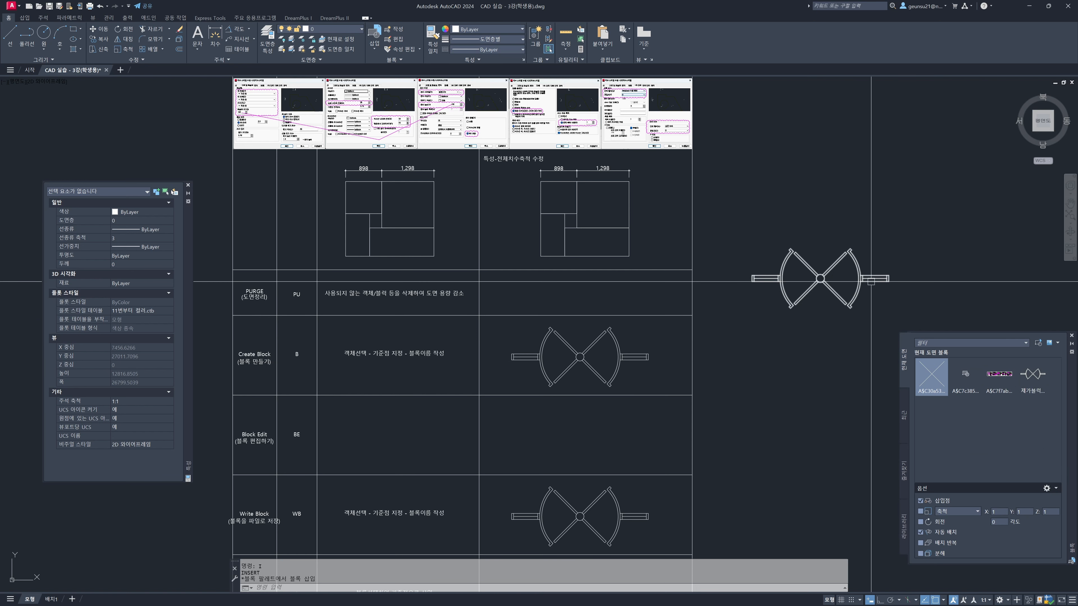
{"action": "key", "text": "Escape"}
{"action": "key", "text": "Escape"}
Erase the revolving door block beside the worksheet and regenerate the drawing
{"action": "left_click", "coordinate": [796, 280]}
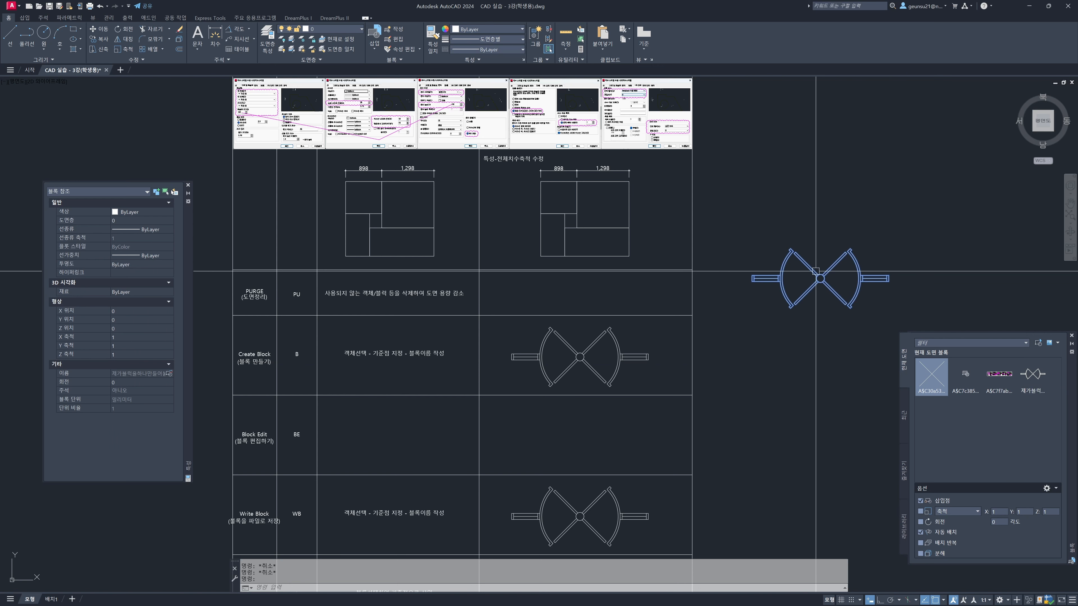
{"action": "key", "text": "Delete"}
{"action": "type", "text": "RE"}
{"action": "key", "text": "Return"}
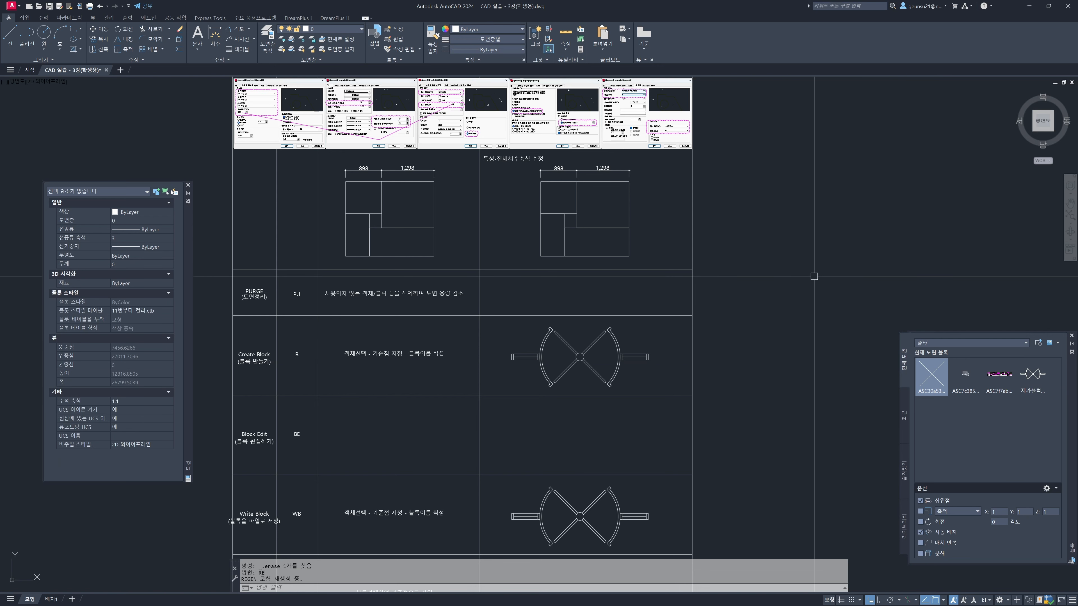
Insert the 제가블럭을하나만들어볼게요 block into the drawing, zoom to the extents to find it, and erase it
{"action": "mouse_move", "coordinate": [1028, 379]}
{"action": "left_click", "coordinate": [1031, 374]}
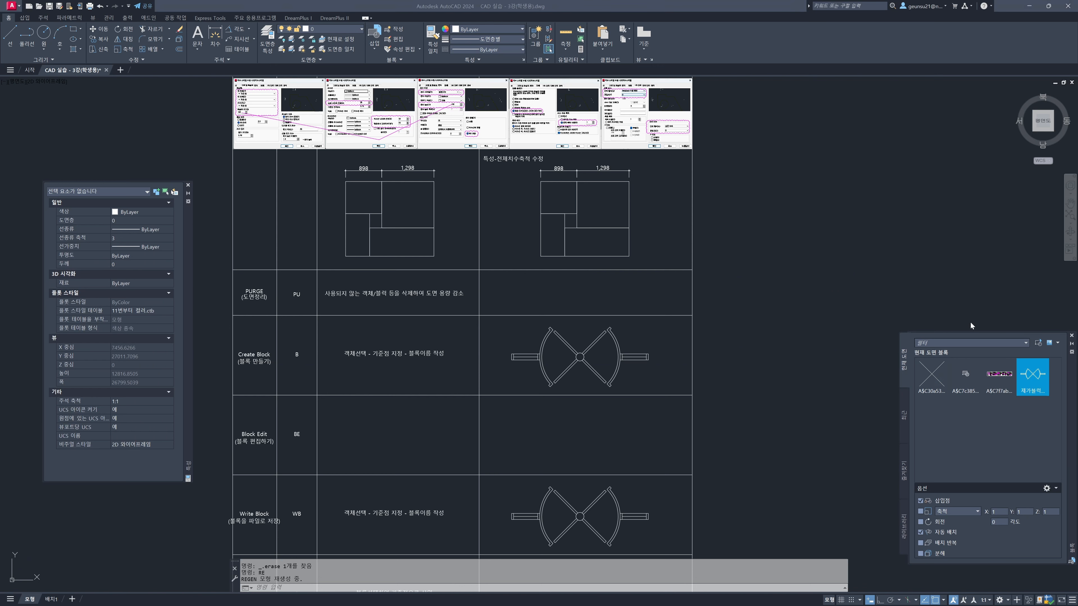
{"action": "middle_click", "coordinate": [812, 292]}
{"action": "middle_click", "coordinate": [812, 292]}
{"action": "middle_click_drag", "start_coordinate": [722, 183], "coordinate": [695, 223]}
{"action": "left_click", "coordinate": [708, 142]}
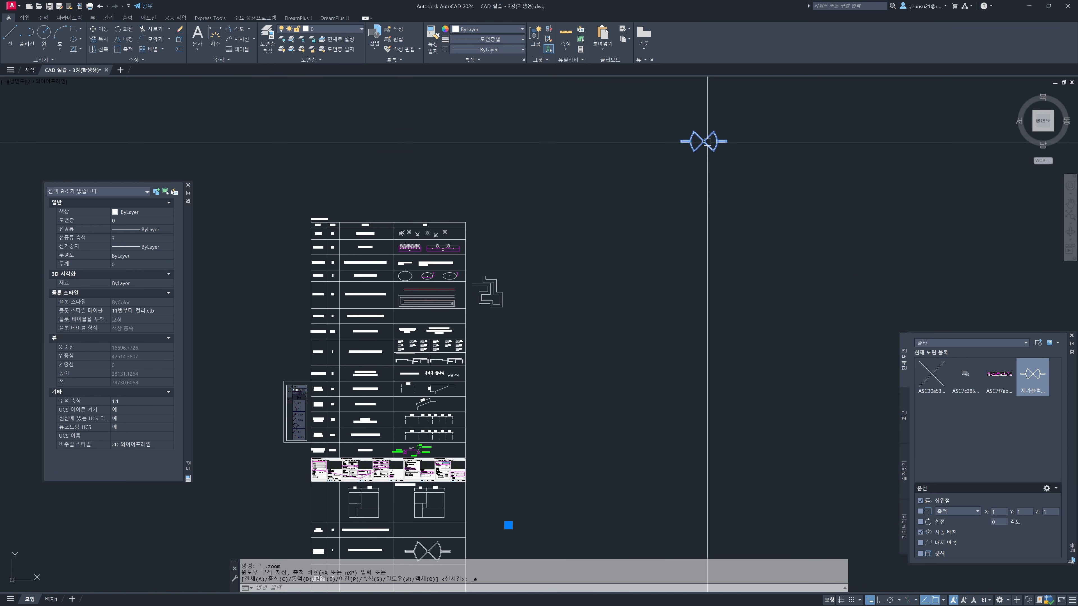
{"action": "type", "text": "e"}
{"action": "key", "text": "space"}
Purge all unused items from the drawing, confirming all checked items at once
{"action": "middle_click_drag", "start_coordinate": [597, 339], "coordinate": [666, 253]}
{"action": "scroll", "coordinate": [491, 426], "scroll_direction": "up", "scroll_amount": 4}
{"action": "middle_click_drag", "start_coordinate": [497, 461], "coordinate": [493, 369]}
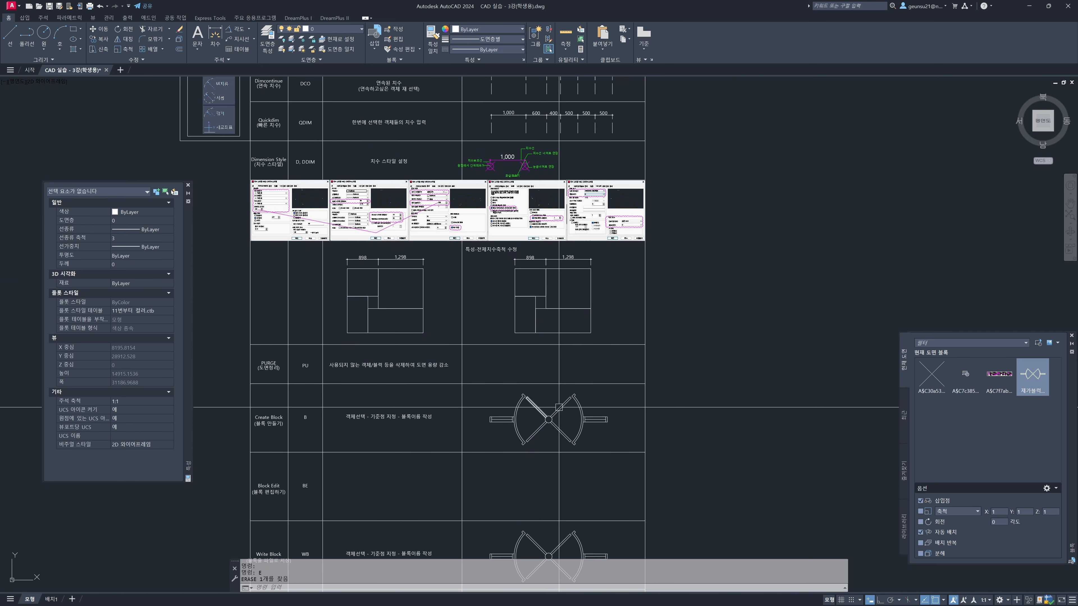
{"action": "scroll", "coordinate": [494, 372], "scroll_direction": "up", "scroll_amount": 2}
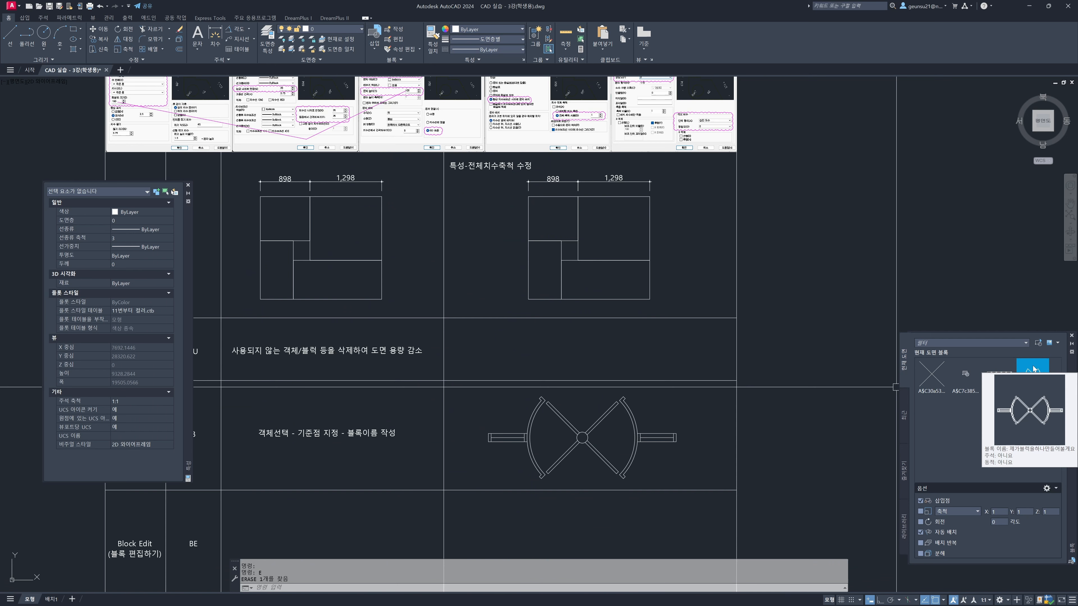
{"action": "middle_click_drag", "start_coordinate": [385, 368], "coordinate": [433, 339]}
{"action": "type", "text": "p"}
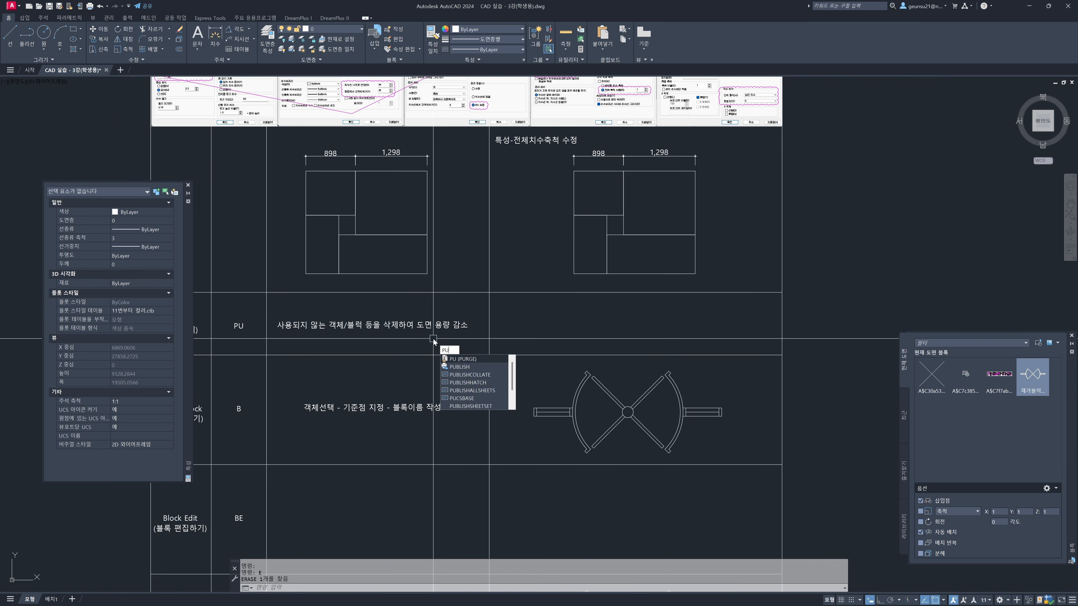
{"action": "key", "text": "Return"}
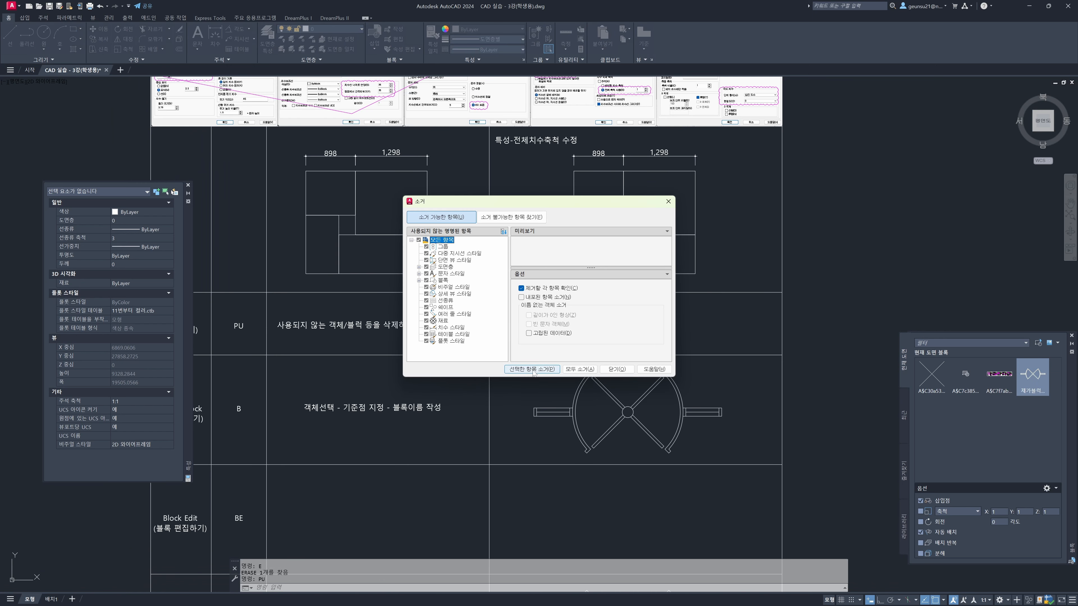
{"action": "left_click", "coordinate": [579, 371]}
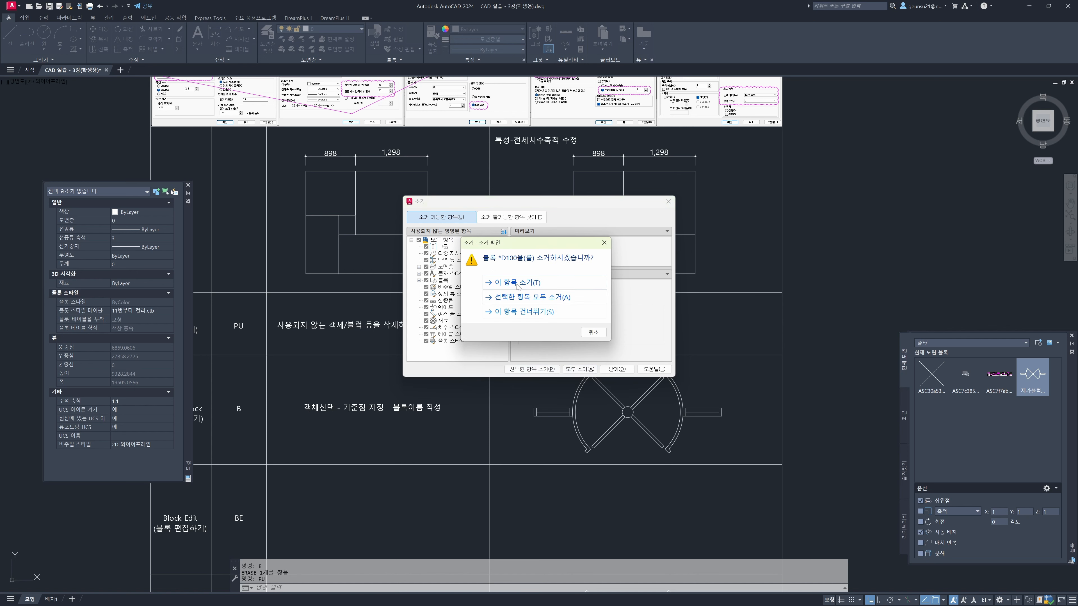
{"action": "left_click", "coordinate": [523, 297]}
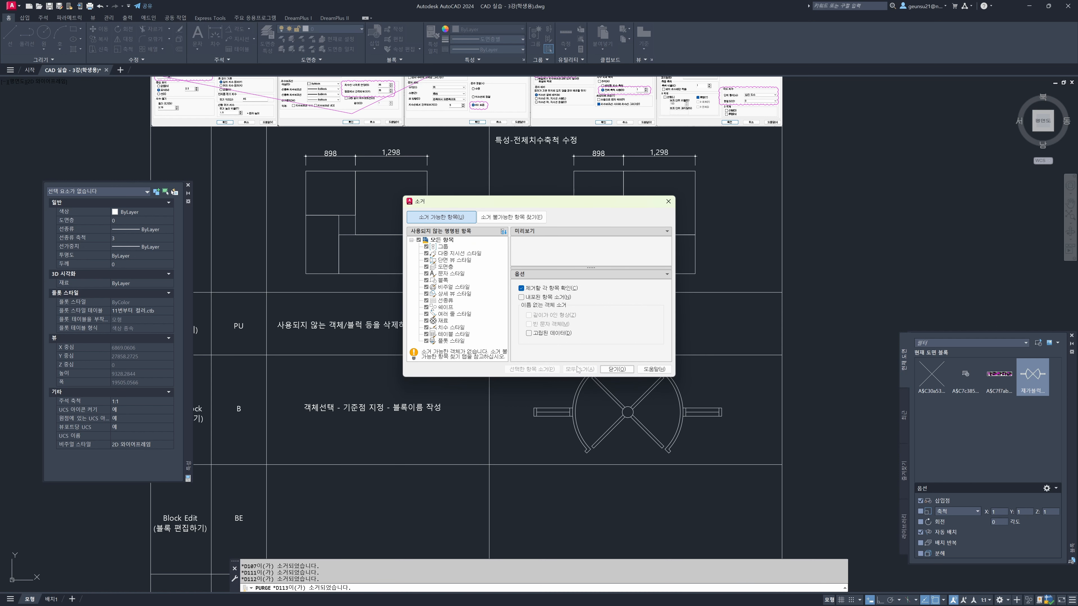
{"action": "left_click", "coordinate": [616, 369]}
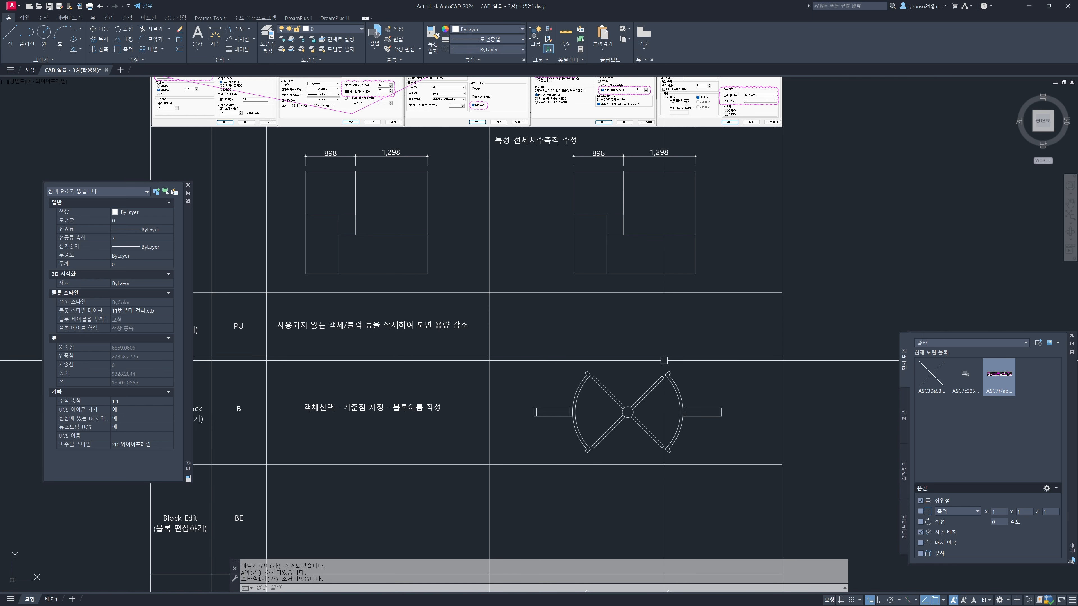
Close the Properties palette to clear the view of the worksheet's block rows
{"action": "mouse_move", "coordinate": [607, 384]}
{"action": "middle_mouse_down"}
{"action": "mouse_move", "coordinate": [637, 365]}
{"action": "mouse_move", "coordinate": [673, 309]}
{"action": "middle_mouse_up"}
{"action": "middle_click_drag", "start_coordinate": [667, 414], "coordinate": [679, 333]}
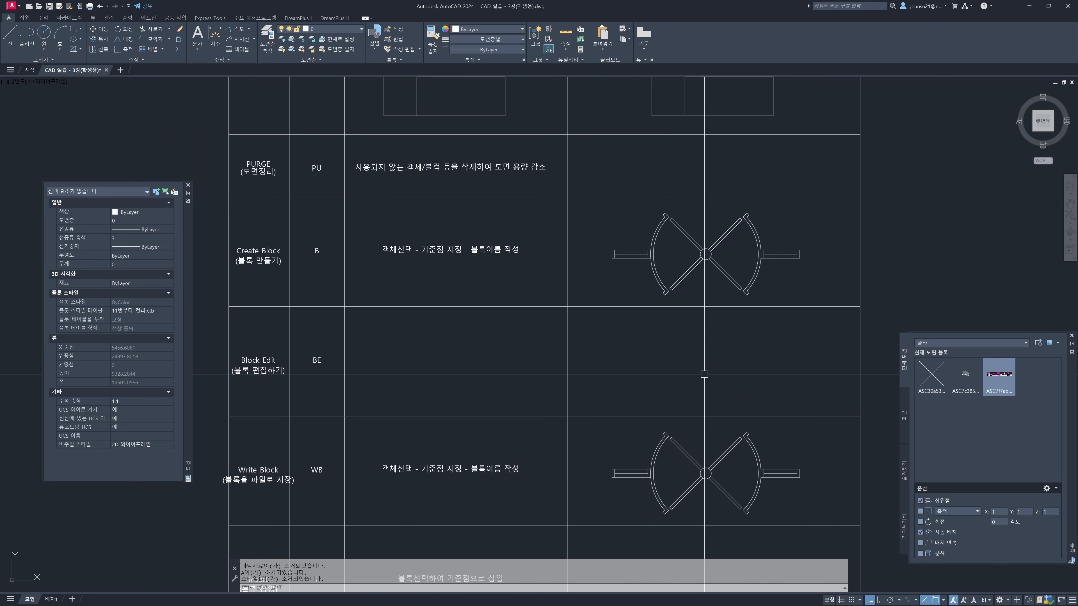
{"action": "left_click", "coordinate": [188, 185]}
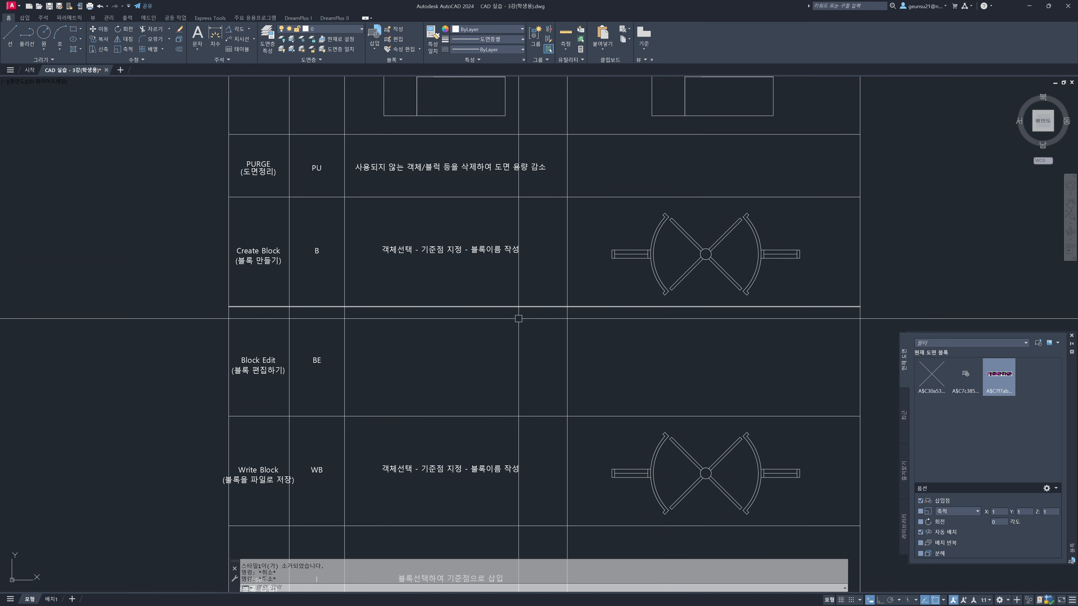
{"action": "middle_click_drag", "start_coordinate": [517, 313], "coordinate": [421, 294]}
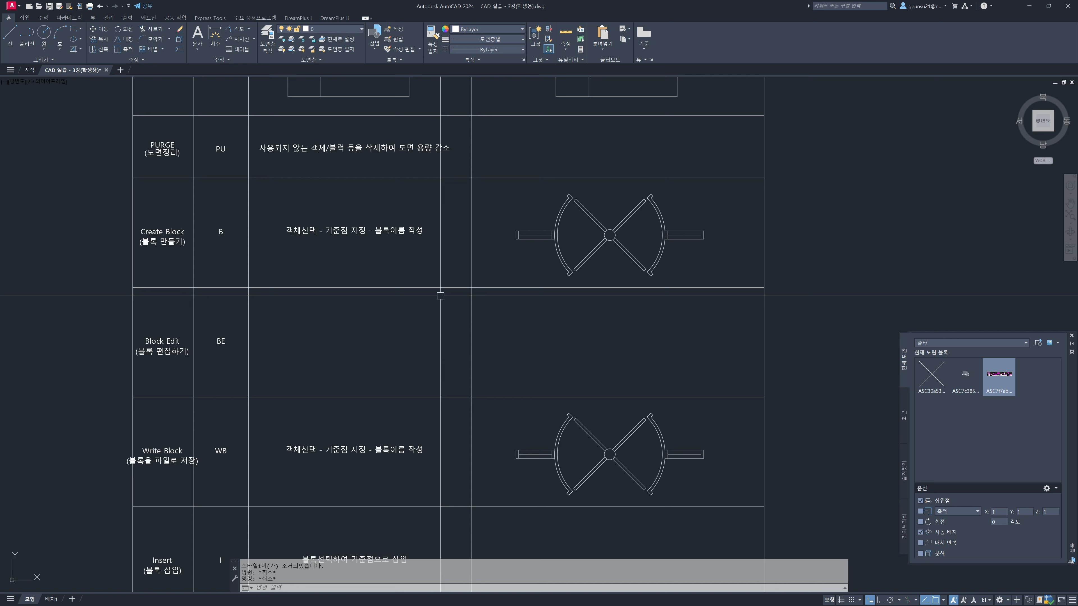
Start a block definition named 회전문-1 and select the whole revolving door in the Create Block row as its objects
{"action": "type", "text": "b"}
{"action": "key", "text": "Return"}
{"action": "left_click_drag", "start_coordinate": [599, 241], "coordinate": [287, 283]}
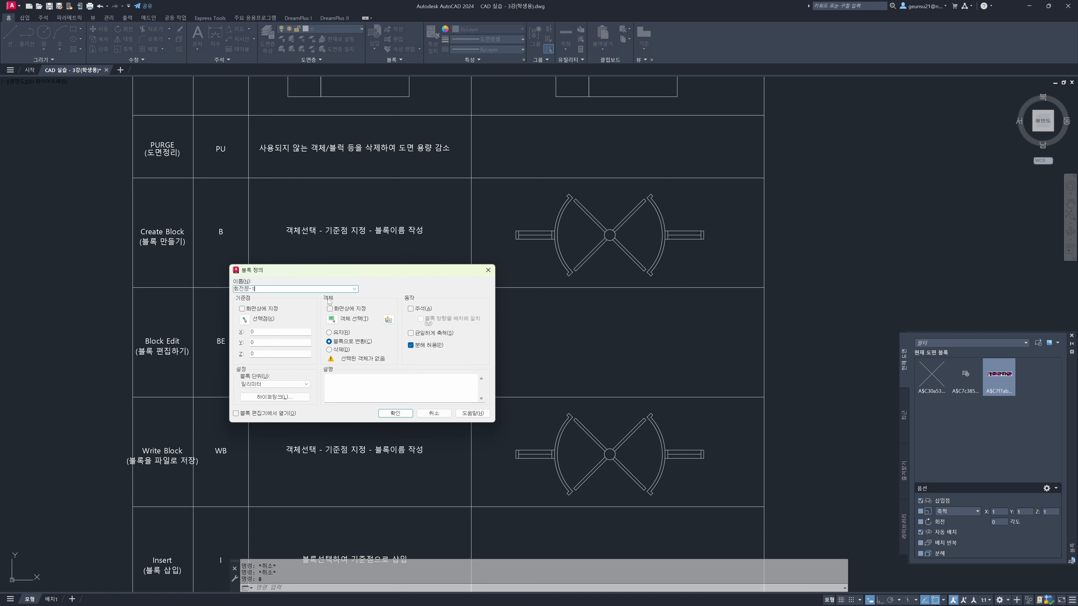
{"action": "left_click", "coordinate": [332, 319]}
{"action": "left_click", "coordinate": [491, 171]}
{"action": "left_click", "coordinate": [719, 319]}
{"action": "left_click", "coordinate": [720, 265]}
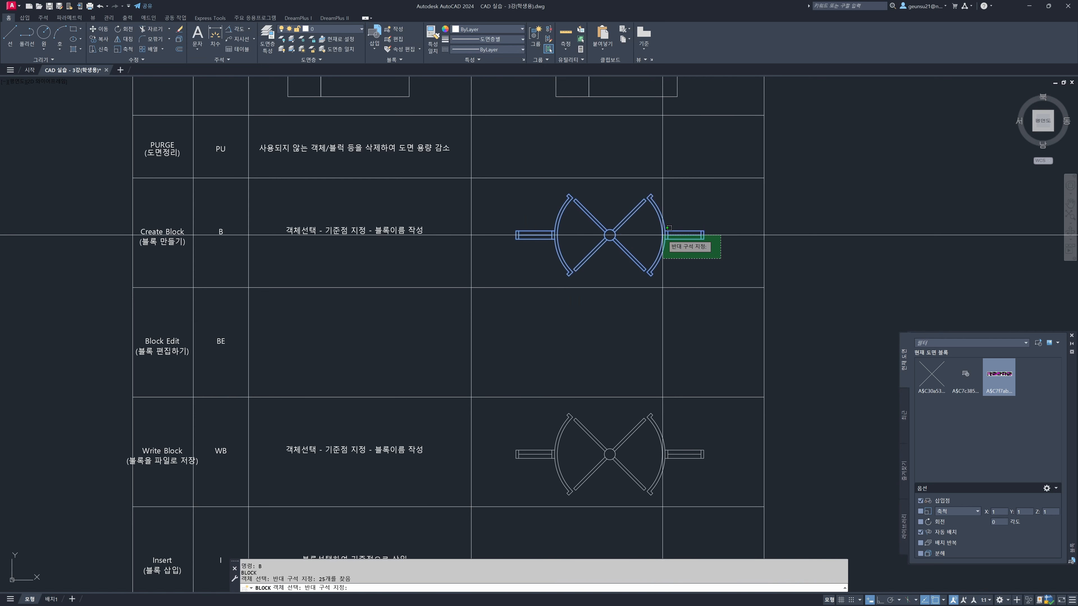
{"action": "left_click", "coordinate": [539, 207]}
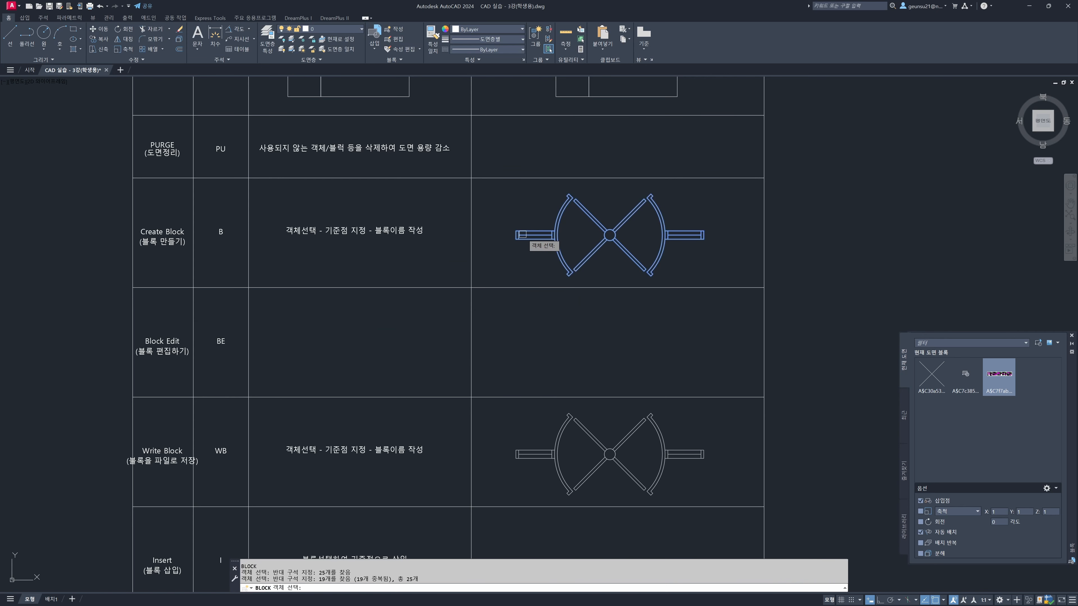
{"action": "key", "text": "Return"}
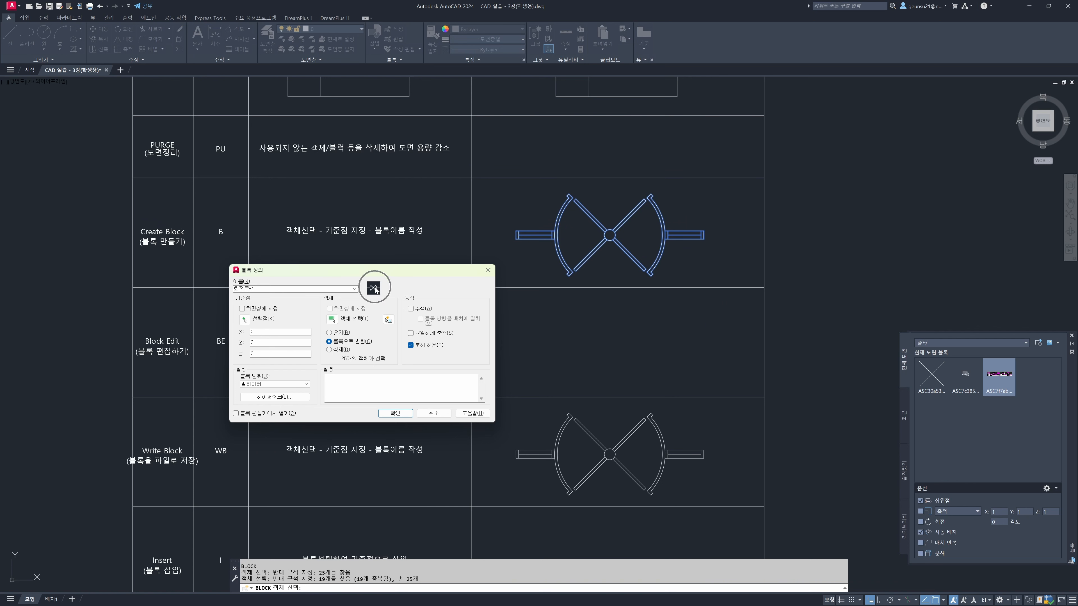
Set the block's base point at the lower-left endpoint of the door's left wall and create the block
{"action": "left_click", "coordinate": [244, 319]}
{"action": "scroll", "coordinate": [515, 239], "scroll_direction": "up", "scroll_amount": 4}
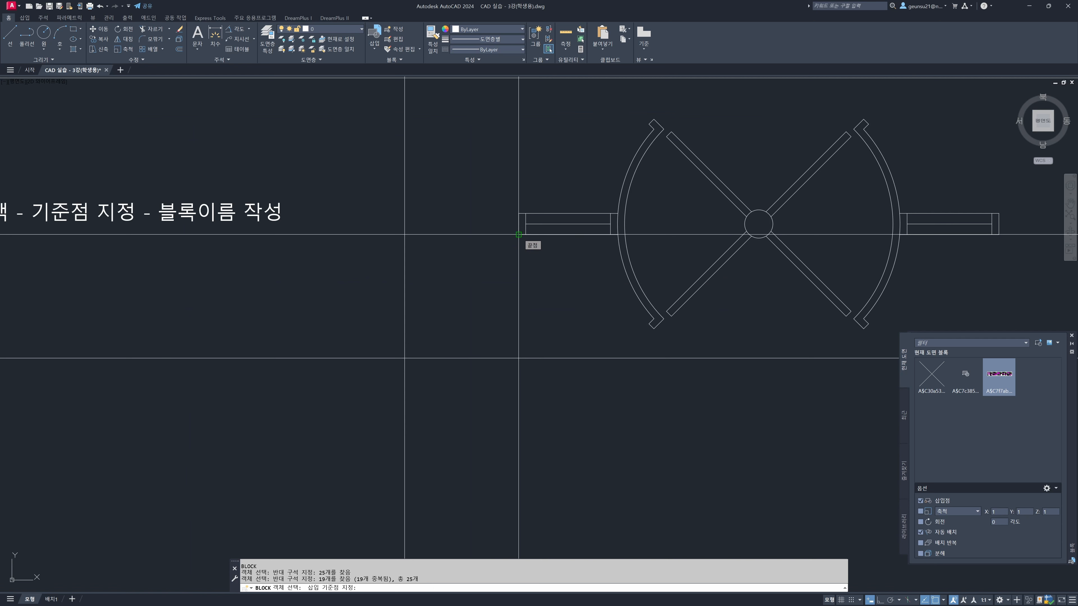
{"action": "left_click", "coordinate": [518, 235]}
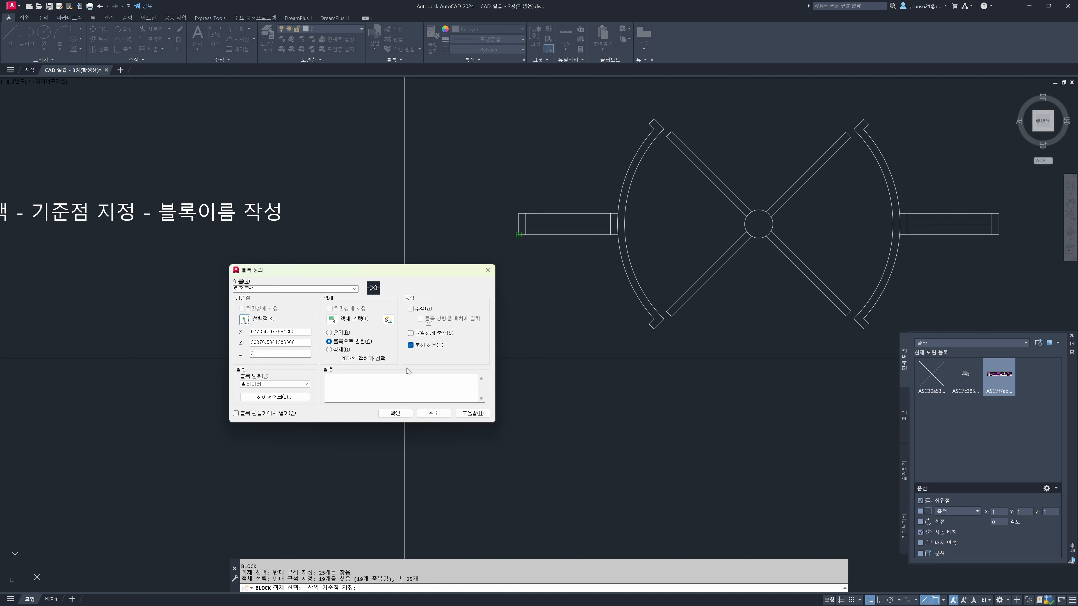
{"action": "left_click", "coordinate": [387, 414]}
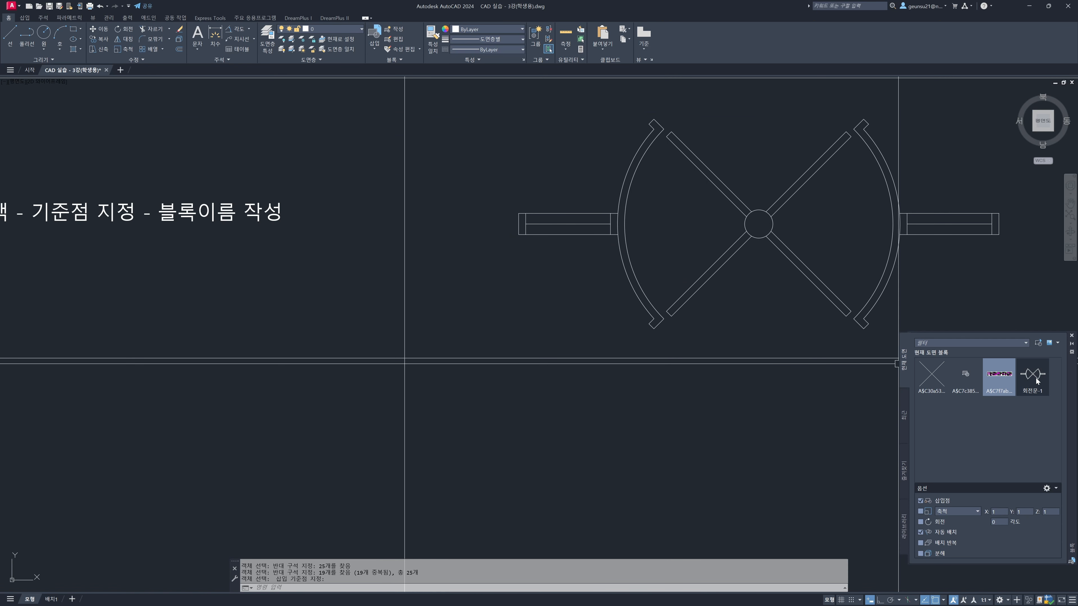
Insert the 회전문-1 block into the empty area beside the worksheet's Create Block row
{"action": "mouse_move", "coordinate": [1033, 379]}
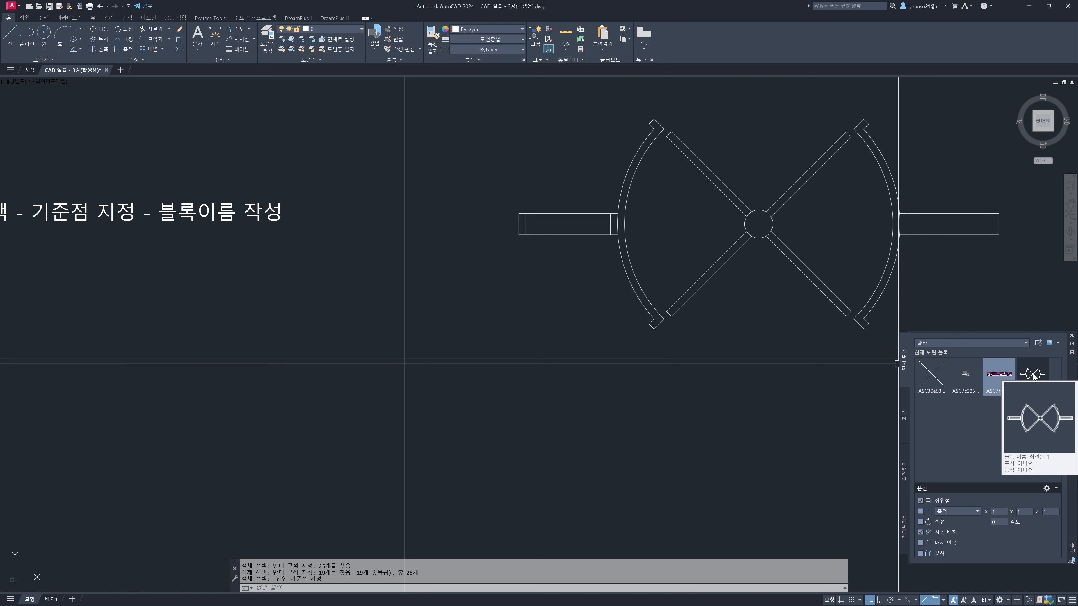
{"action": "left_click", "coordinate": [1034, 376]}
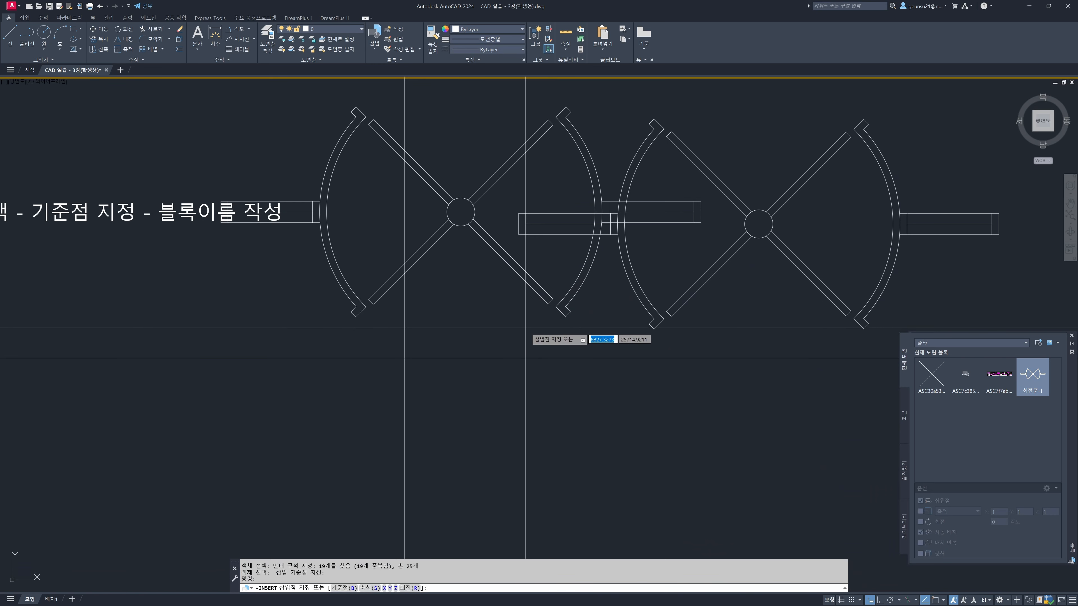
{"action": "scroll", "coordinate": [505, 323], "scroll_direction": "down", "scroll_amount": 4}
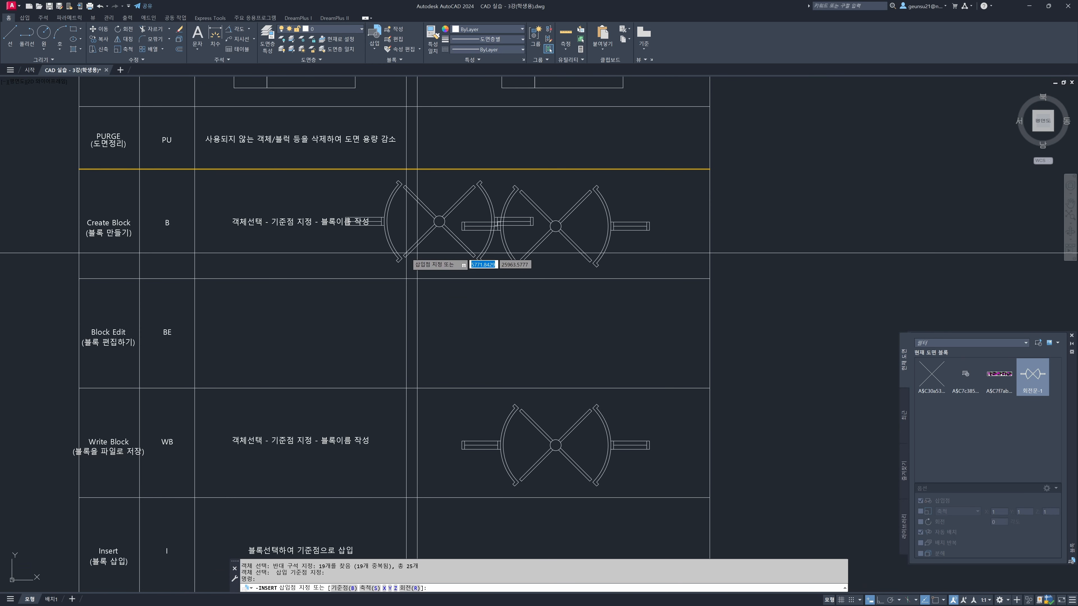
{"action": "key", "text": "Escape"}
{"action": "left_click", "coordinate": [1033, 375]}
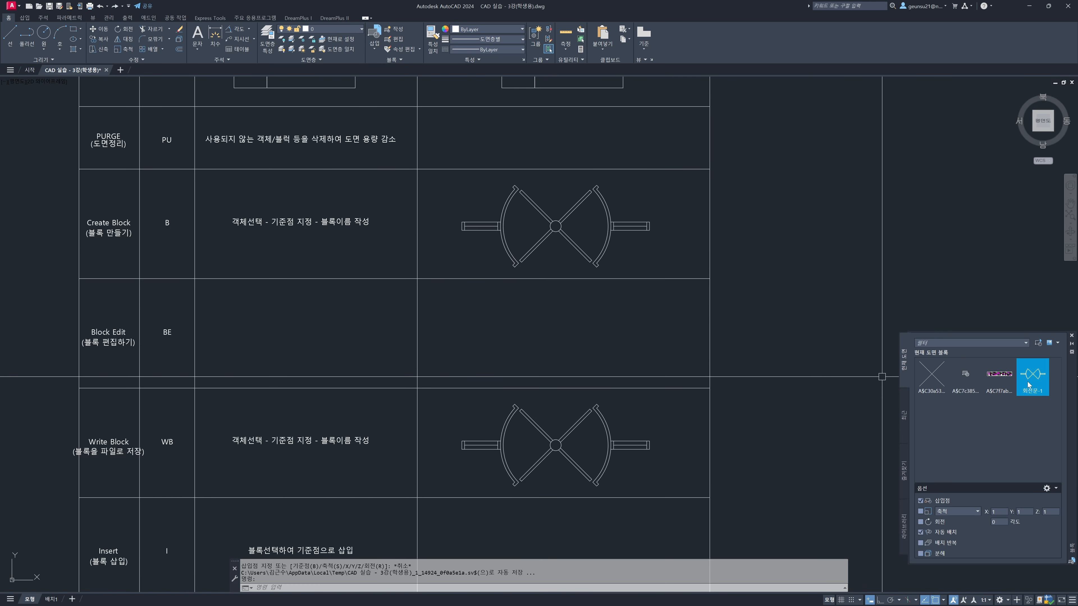
{"action": "left_click", "coordinate": [784, 233]}
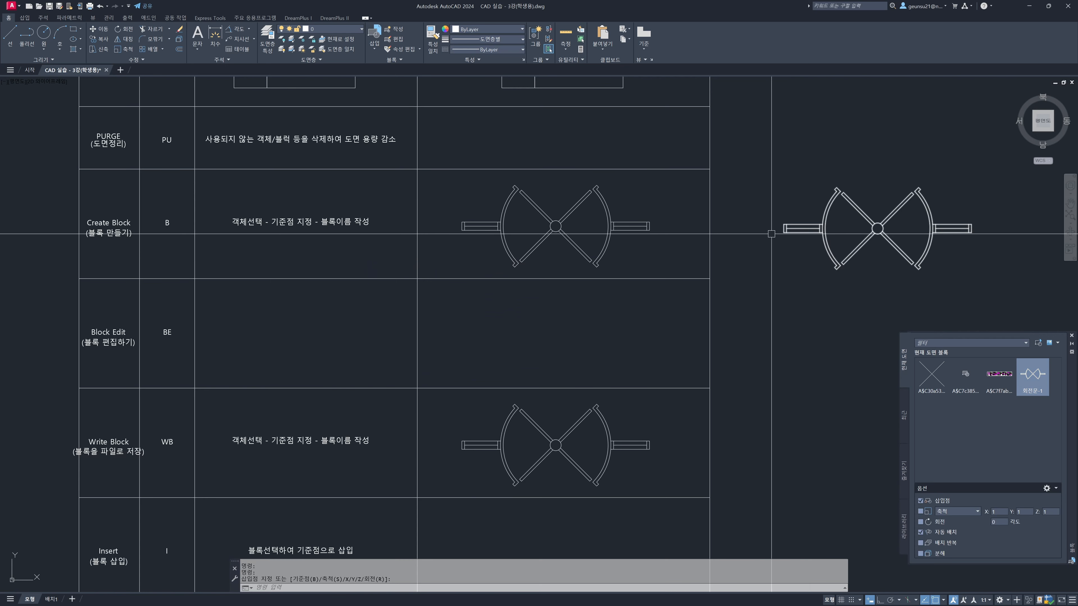
Erase the inserted 회전문-1 block beside the worksheet
{"action": "middle_click_drag", "start_coordinate": [794, 229], "coordinate": [791, 231]}
{"action": "left_click", "coordinate": [793, 230]}
{"action": "middle_click_drag", "start_coordinate": [698, 286], "coordinate": [704, 278]}
{"action": "type", "text": "ㄷ"}
{"action": "key", "text": "space"}
{"action": "key", "text": "Escape"}
{"action": "type", "text": "e"}
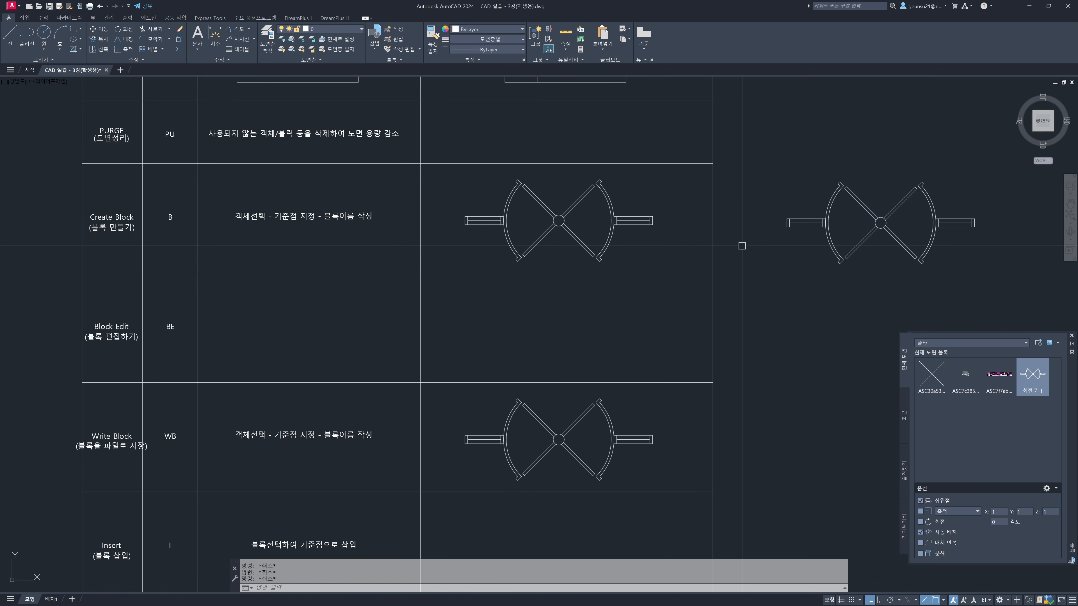
{"action": "key", "text": "space"}
{"action": "left_click", "coordinate": [806, 224]}
{"action": "key", "text": "space"}
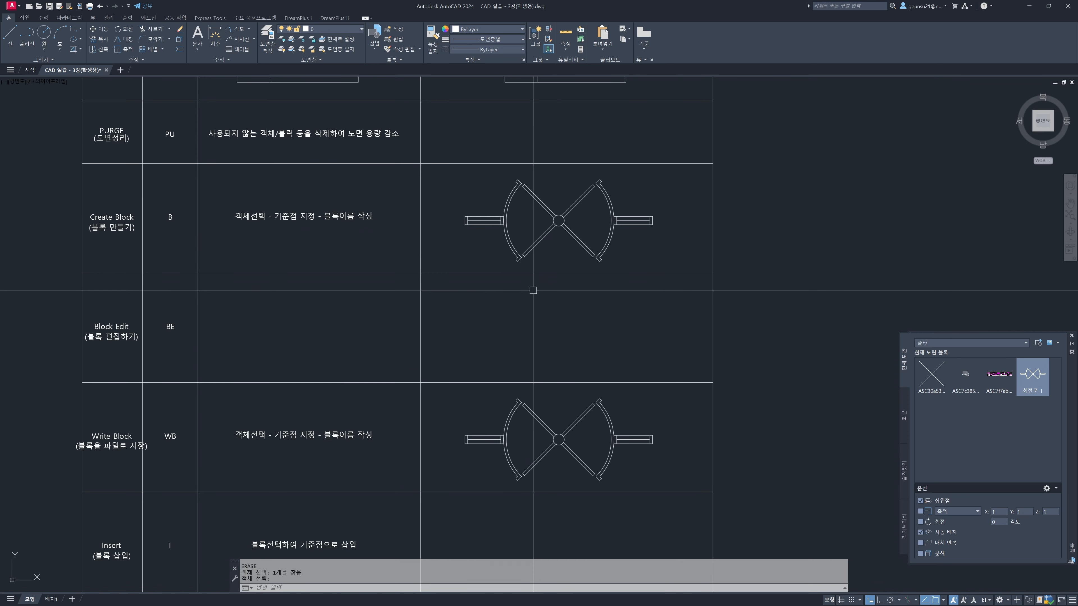
Open the revolving door block in the Create Block row for in-place reference editing
{"action": "middle_click_drag", "start_coordinate": [571, 336], "coordinate": [578, 332]}
{"action": "key", "text": "Escape"}
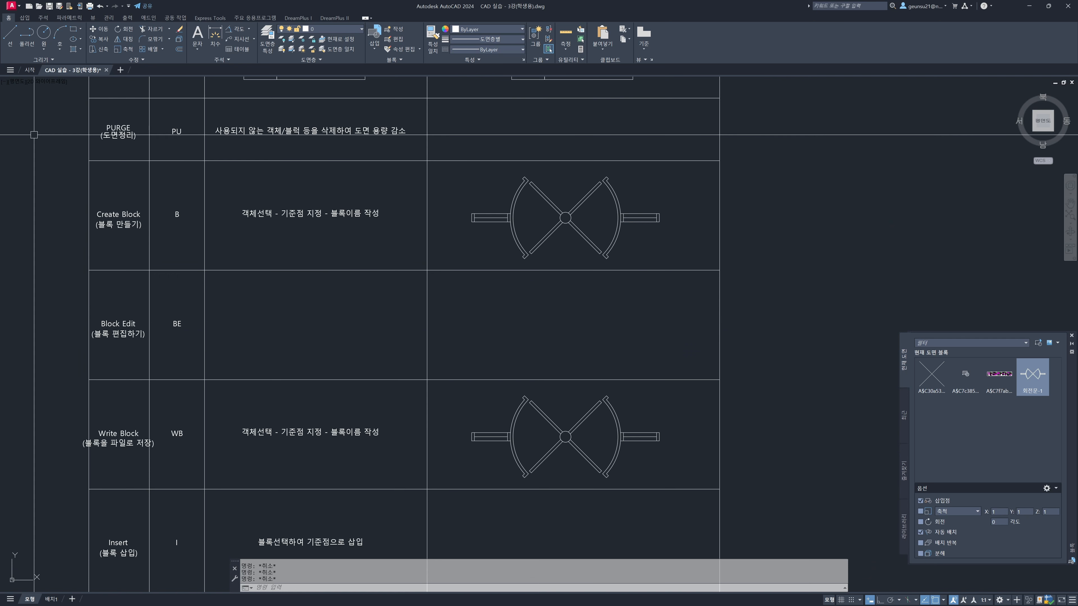
{"action": "left_click", "coordinate": [529, 322]}
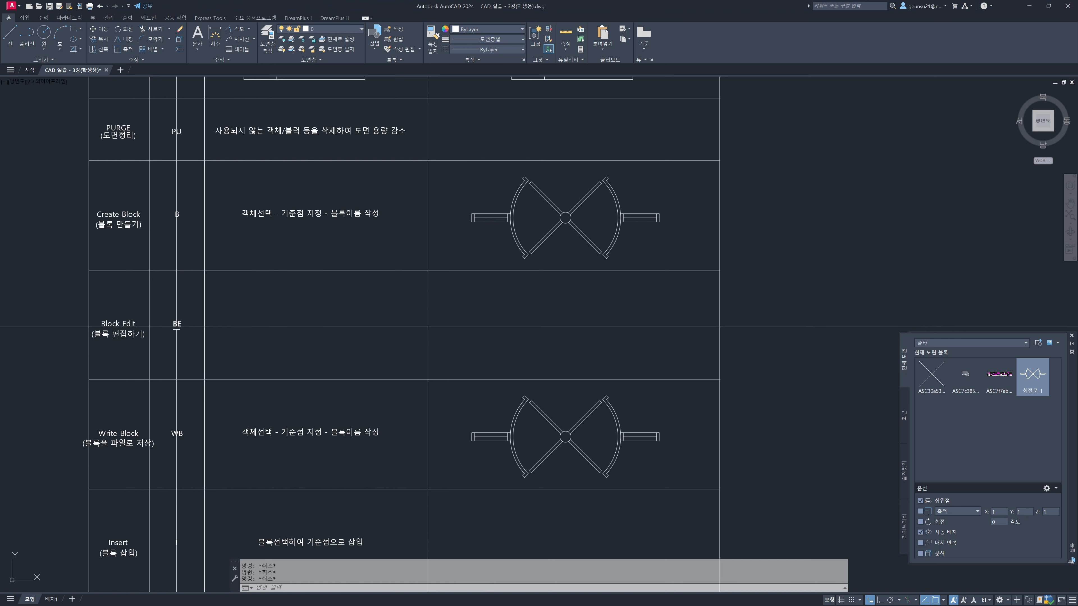
{"action": "left_click", "coordinate": [504, 224]}
{"action": "right_click", "coordinate": [500, 216]}
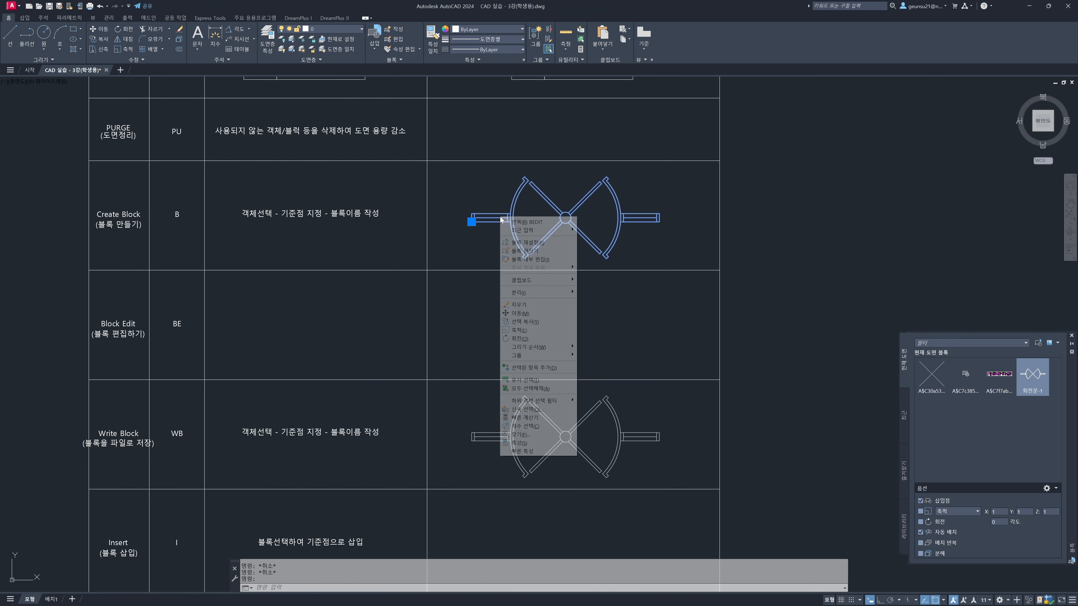
{"action": "left_click", "coordinate": [523, 260]}
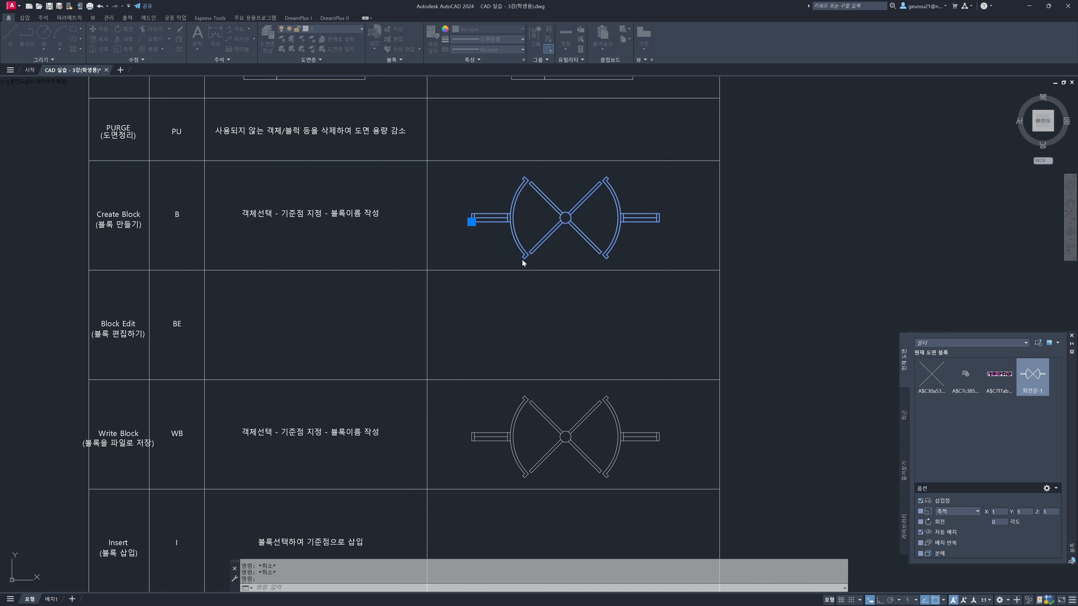
{"action": "left_click_drag", "start_coordinate": [479, 417], "coordinate": [451, 259]}
{"action": "left_click", "coordinate": [473, 379]}
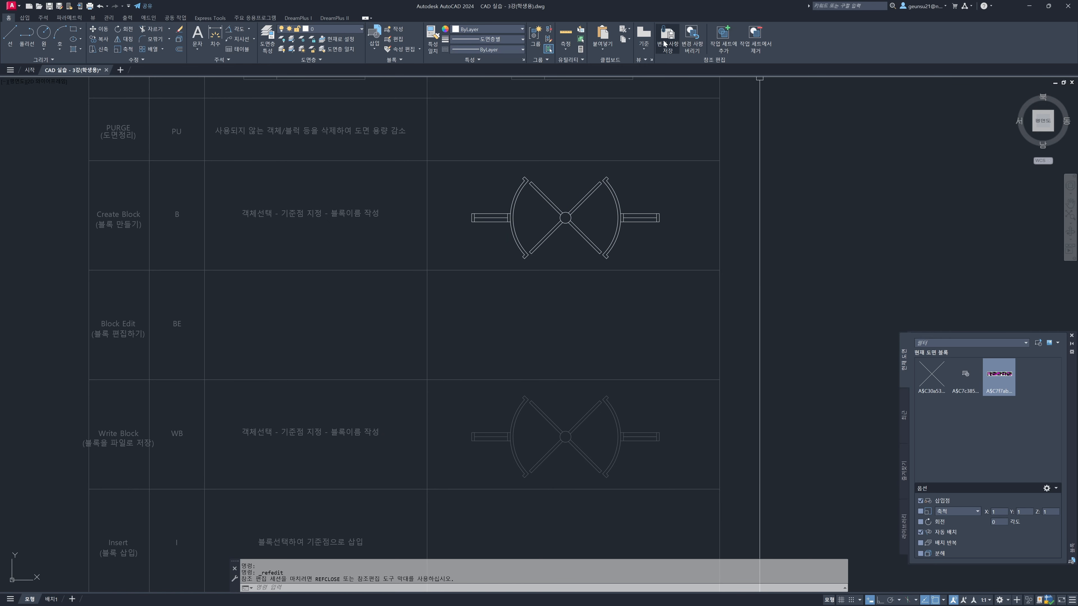
End the in-place edit of the revolving door block and discard its changes
{"action": "left_click", "coordinate": [694, 43]}
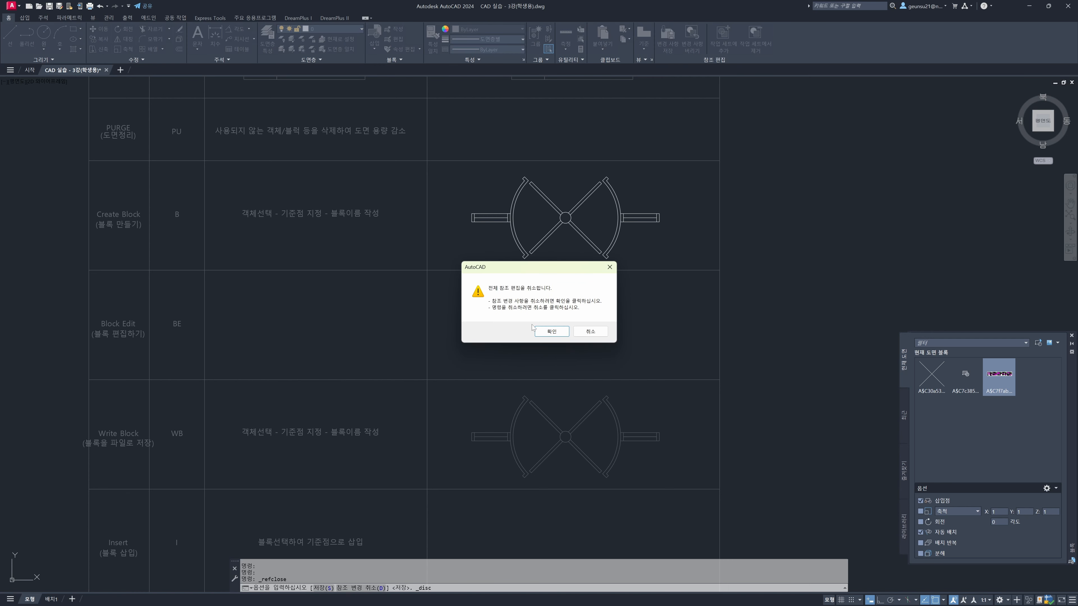
{"action": "left_click", "coordinate": [552, 331]}
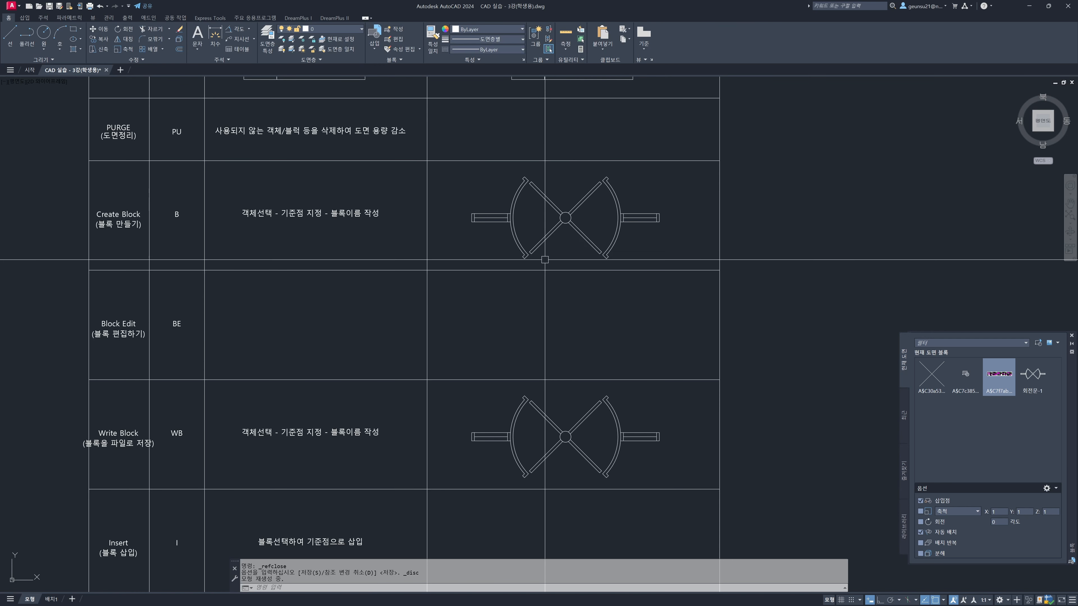
{"action": "key", "text": "Escape"}
{"action": "key", "text": "Escape"}
{"action": "key", "text": "Escape"}
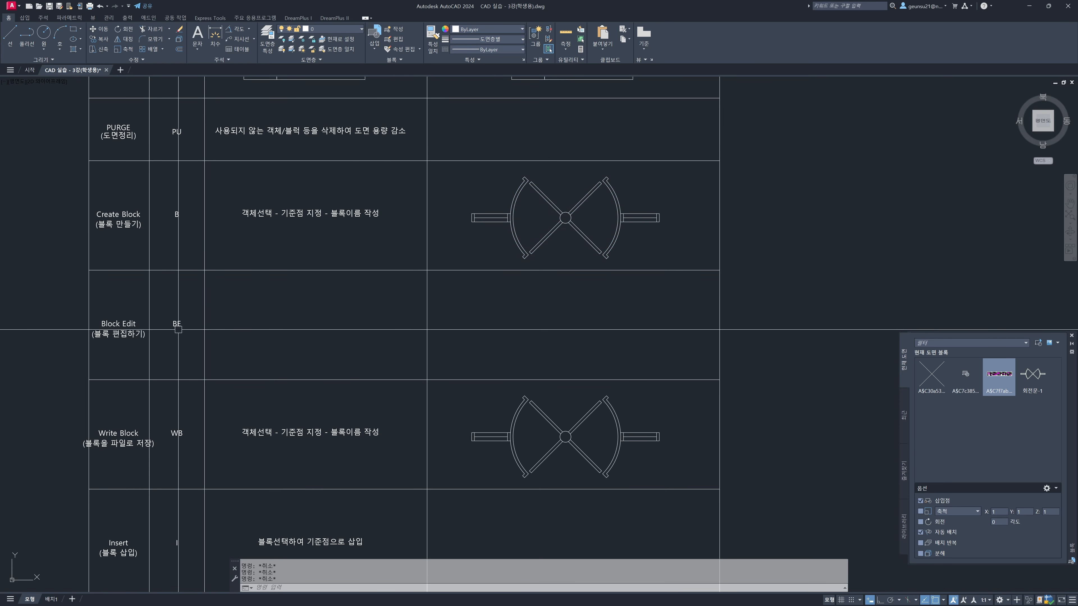
Open the 회전문-1 block definition in the Block Editor
{"action": "key", "text": "Return"}
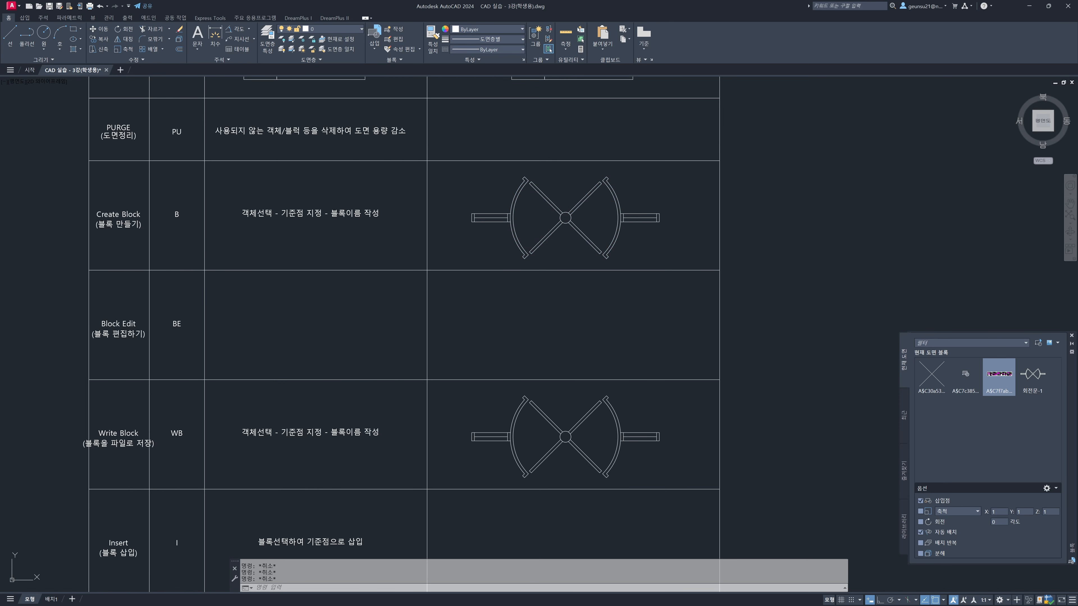
{"action": "left_click_drag", "start_coordinate": [491, 246], "coordinate": [326, 174]}
{"action": "left_click", "coordinate": [309, 227]}
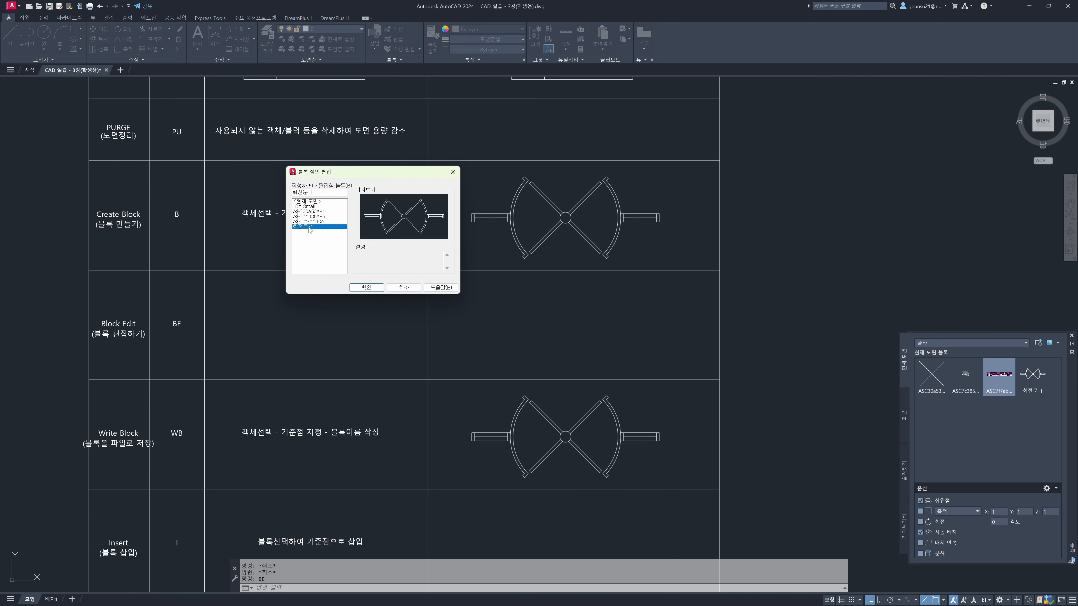
{"action": "left_click", "coordinate": [367, 288]}
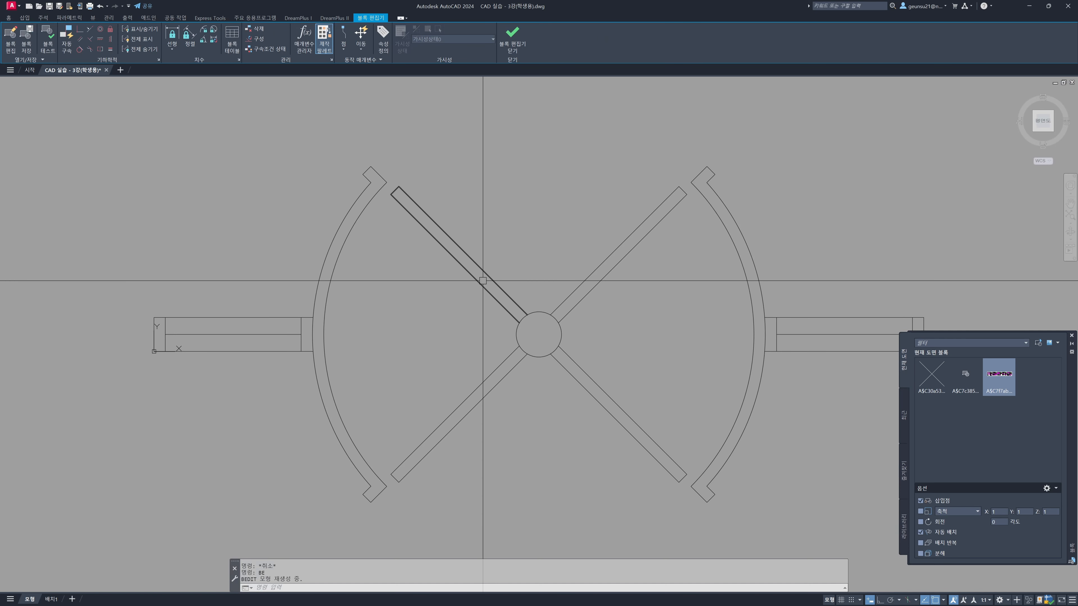
{"action": "scroll", "coordinate": [489, 265], "scroll_direction": "down", "scroll_amount": 2}
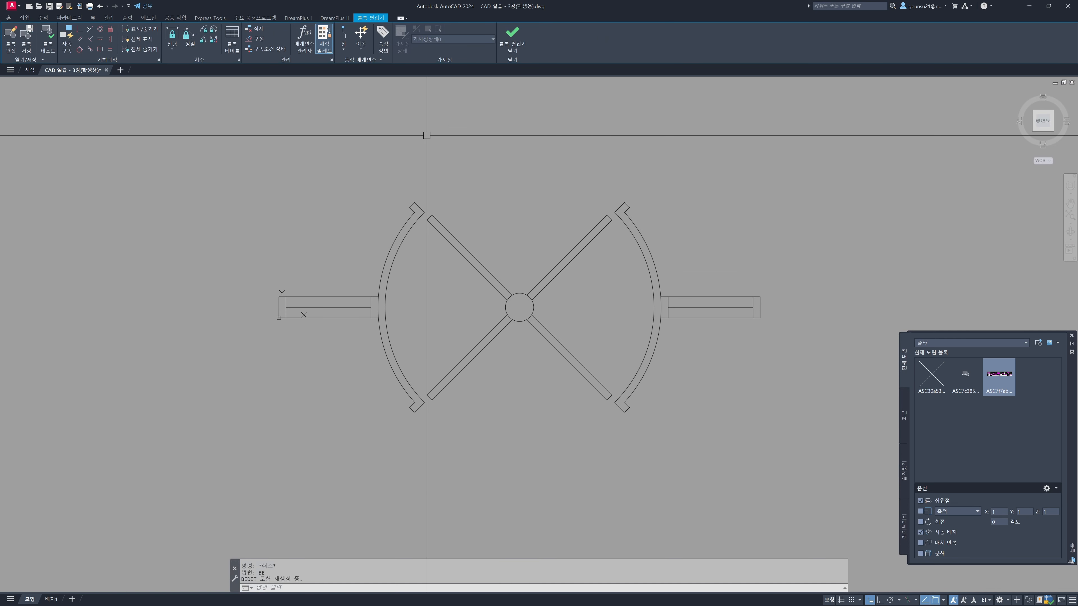
{"action": "scroll", "coordinate": [523, 220], "scroll_direction": "down", "scroll_amount": 3}
{"action": "scroll", "coordinate": [515, 224], "scroll_direction": "up", "scroll_amount": 5}
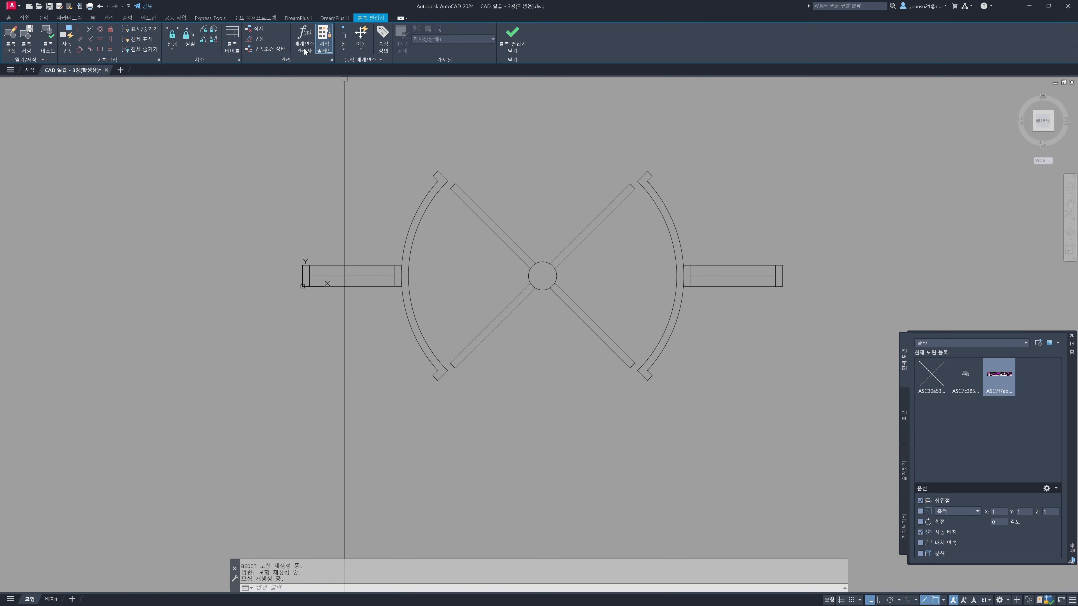
Close the Block Editor and save the changes to 회전문-1
{"action": "left_click", "coordinate": [512, 39]}
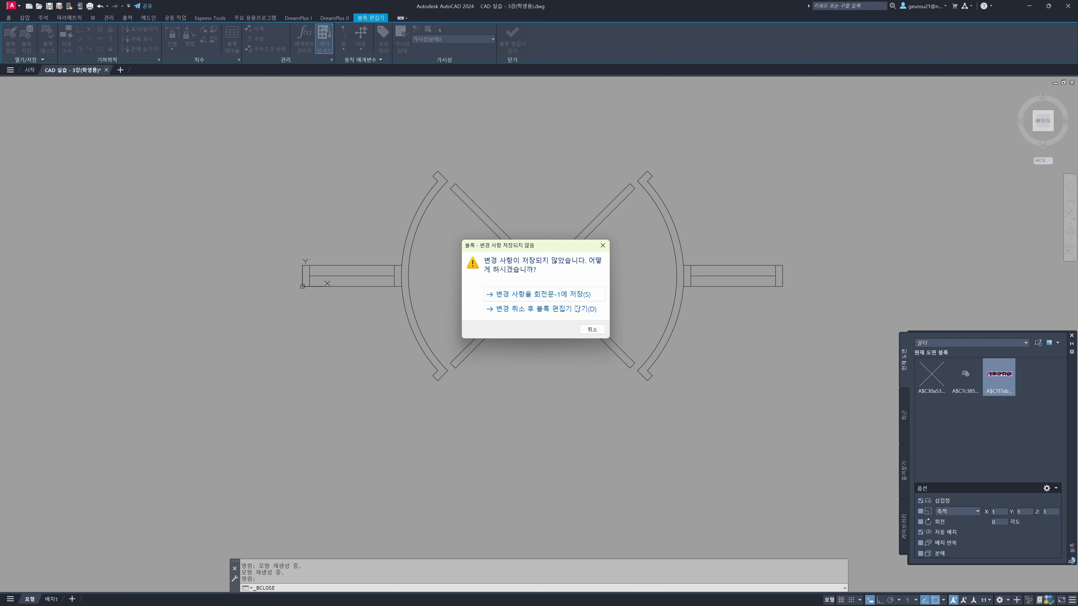
{"action": "left_click", "coordinate": [544, 295]}
{"action": "middle_click_drag", "start_coordinate": [552, 232], "coordinate": [522, 252]}
{"action": "scroll", "coordinate": [521, 251], "scroll_direction": "up", "scroll_amount": 2}
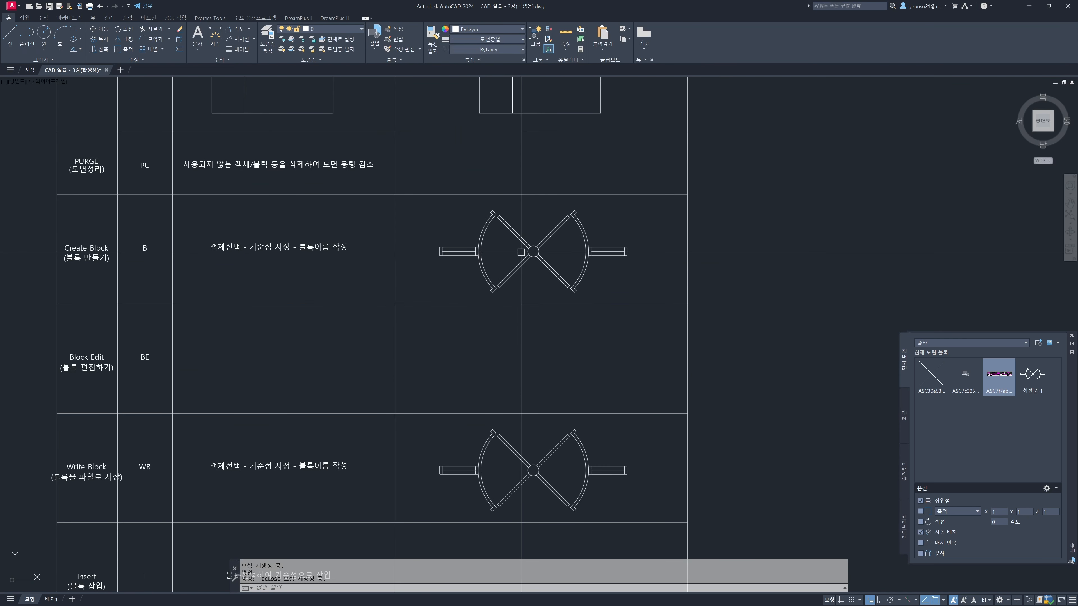
Start an in-place edit of the 회전문-1 block in the Create Block row
{"action": "left_click", "coordinate": [526, 249]}
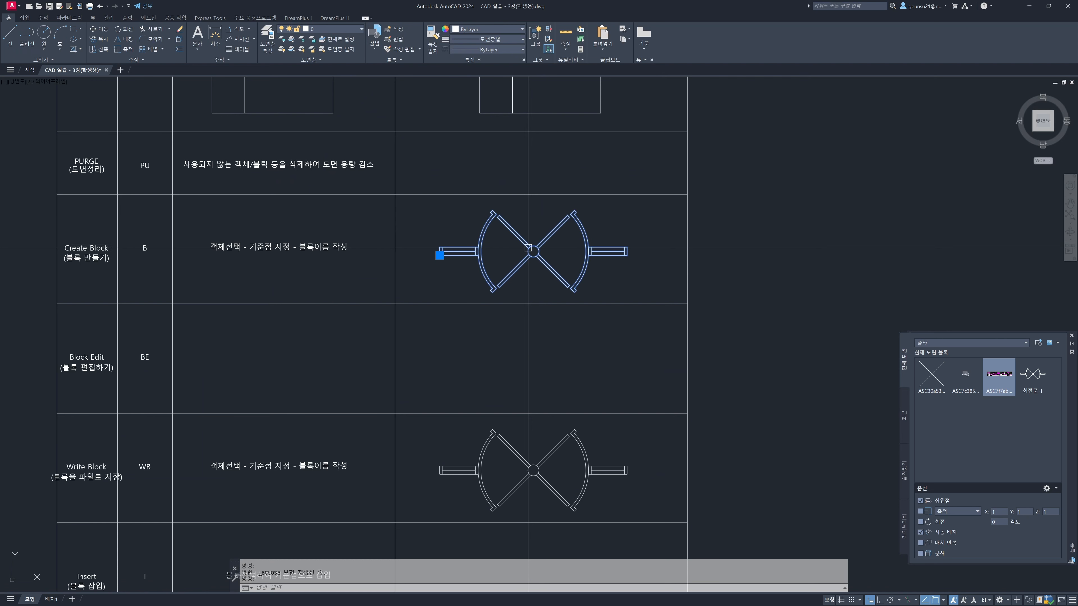
{"action": "right_click", "coordinate": [504, 232]}
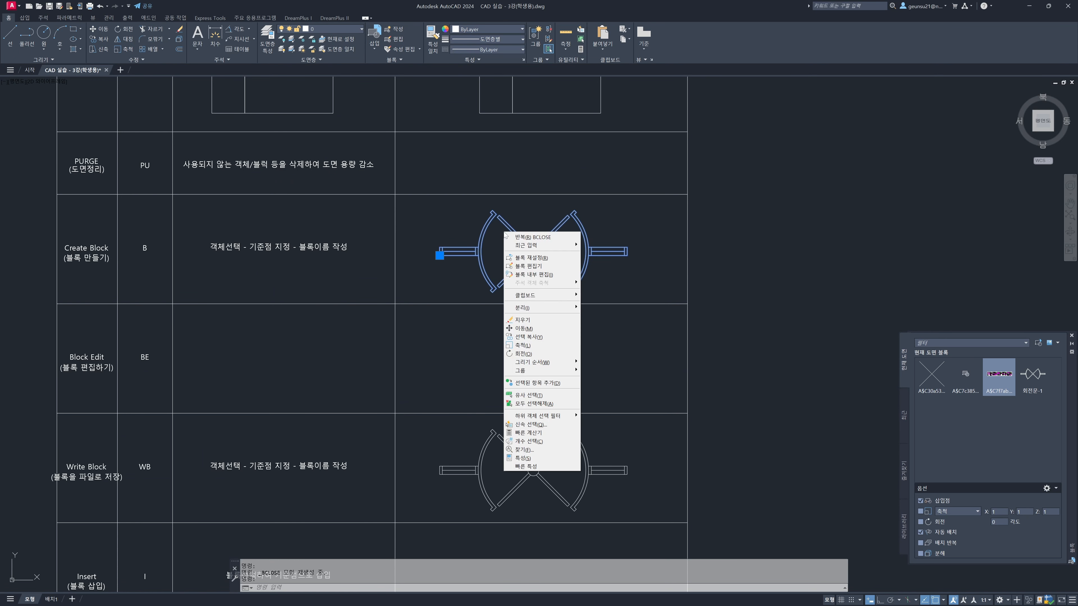
{"action": "left_click", "coordinate": [539, 277]}
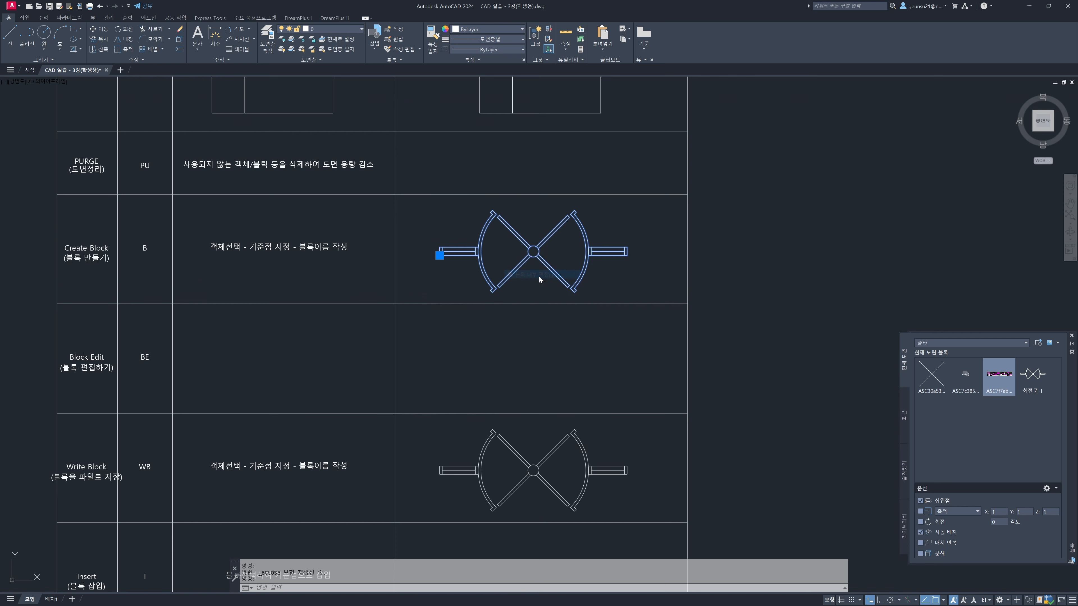
{"action": "left_click", "coordinate": [482, 381]}
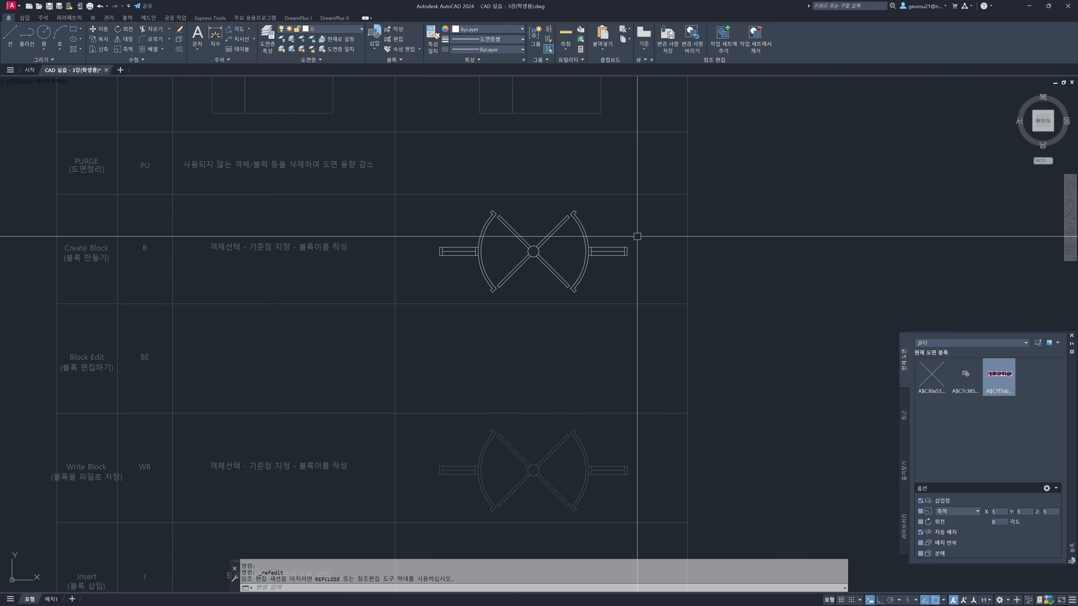
Stretch the outer end of the door's right wall horizontally outward with Ortho on
{"action": "scroll", "coordinate": [635, 235], "scroll_direction": "up", "scroll_amount": 4}
{"action": "type", "text": "s"}
{"action": "key", "text": "Return"}
{"action": "left_click", "coordinate": [637, 249]}
{"action": "left_click", "coordinate": [618, 280]}
{"action": "key", "text": "Return"}
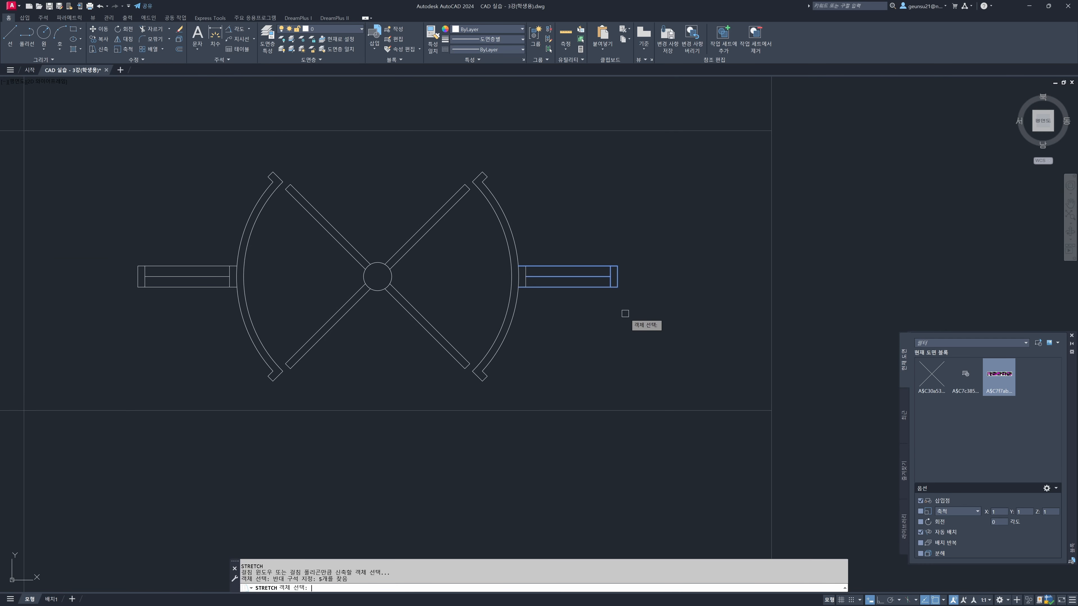
{"action": "left_click", "coordinate": [635, 317]}
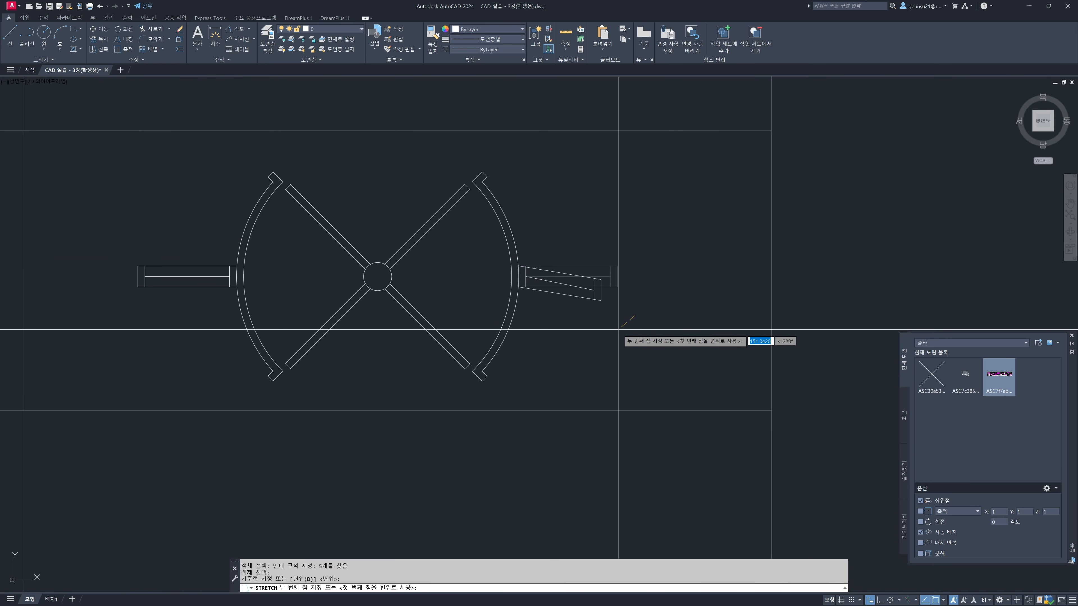
{"action": "key", "text": "F8"}
{"action": "left_click", "coordinate": [670, 324]}
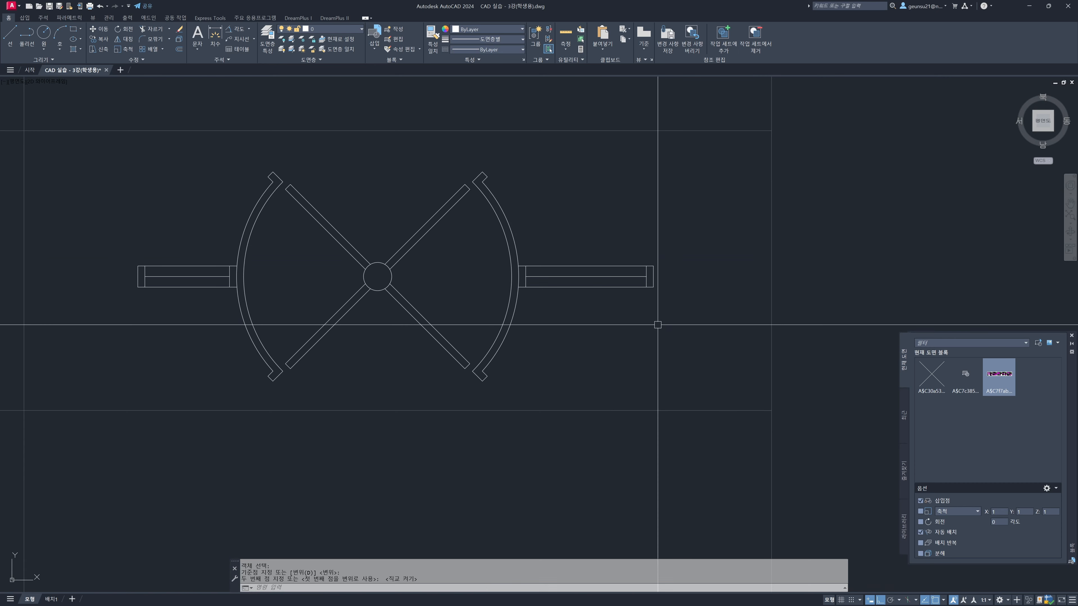
Stretch the outer end of the door's left wall horizontally outward
{"action": "key", "text": "Return"}
{"action": "left_click", "coordinate": [158, 324]}
{"action": "left_click", "coordinate": [98, 246]}
{"action": "key", "text": "Return"}
{"action": "left_click", "coordinate": [175, 197]}
{"action": "left_click", "coordinate": [151, 198]}
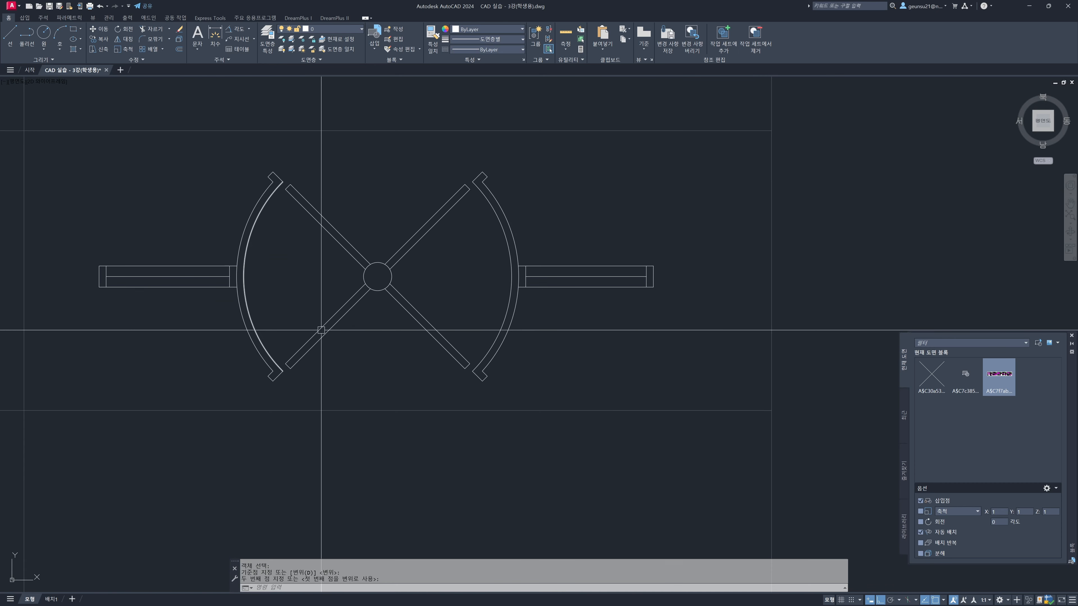
Save the reference edit changes back to the 회전문-1 block
{"action": "scroll", "coordinate": [288, 259], "scroll_direction": "down", "scroll_amount": 4}
{"action": "middle_click_drag", "start_coordinate": [316, 273], "coordinate": [412, 262]}
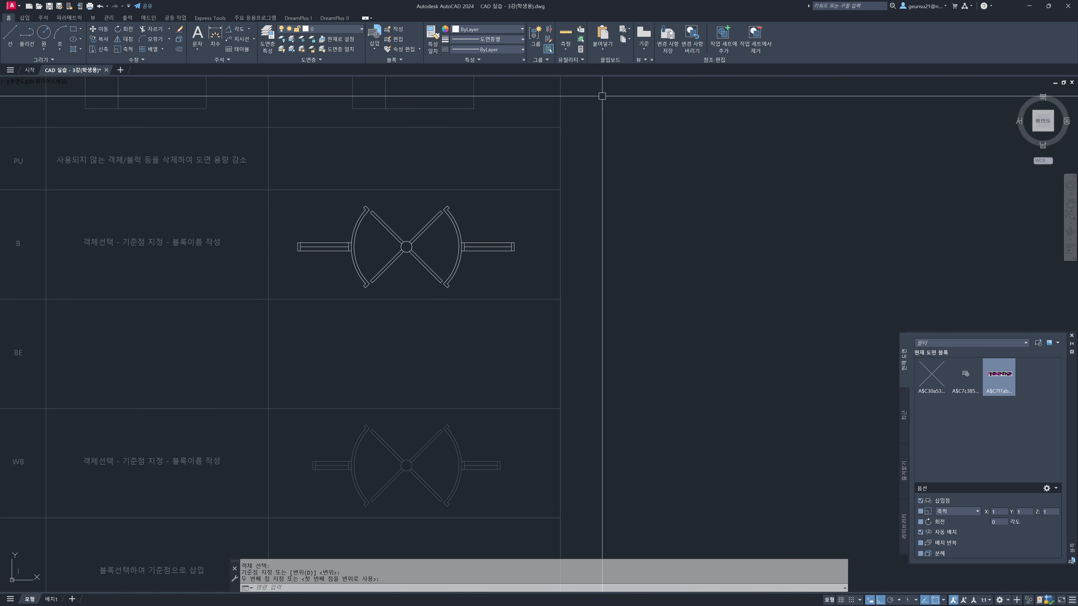
{"action": "left_click", "coordinate": [670, 44]}
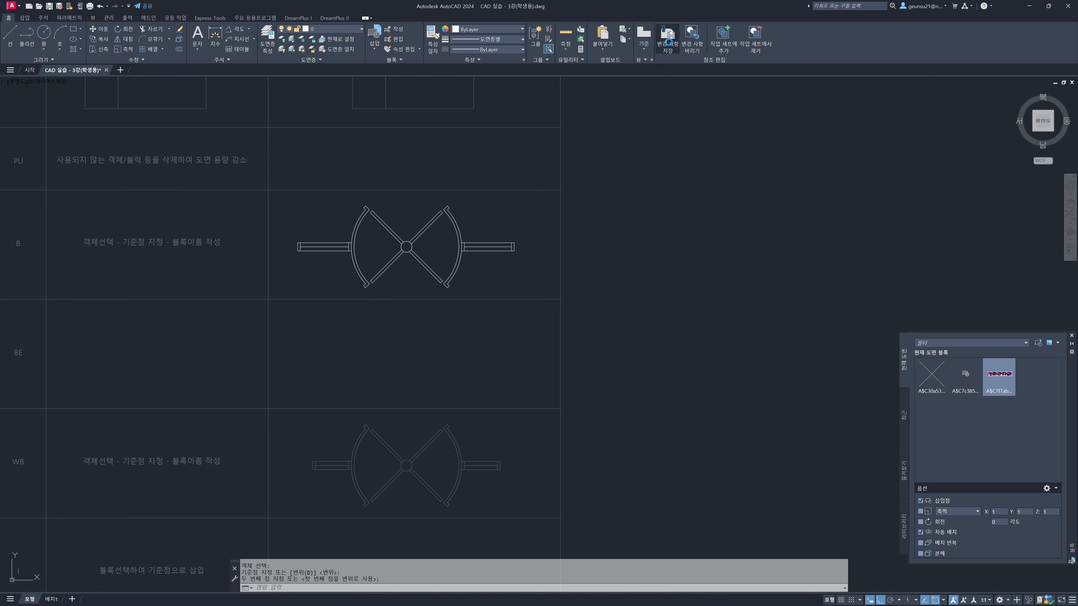
{"action": "left_click", "coordinate": [552, 332]}
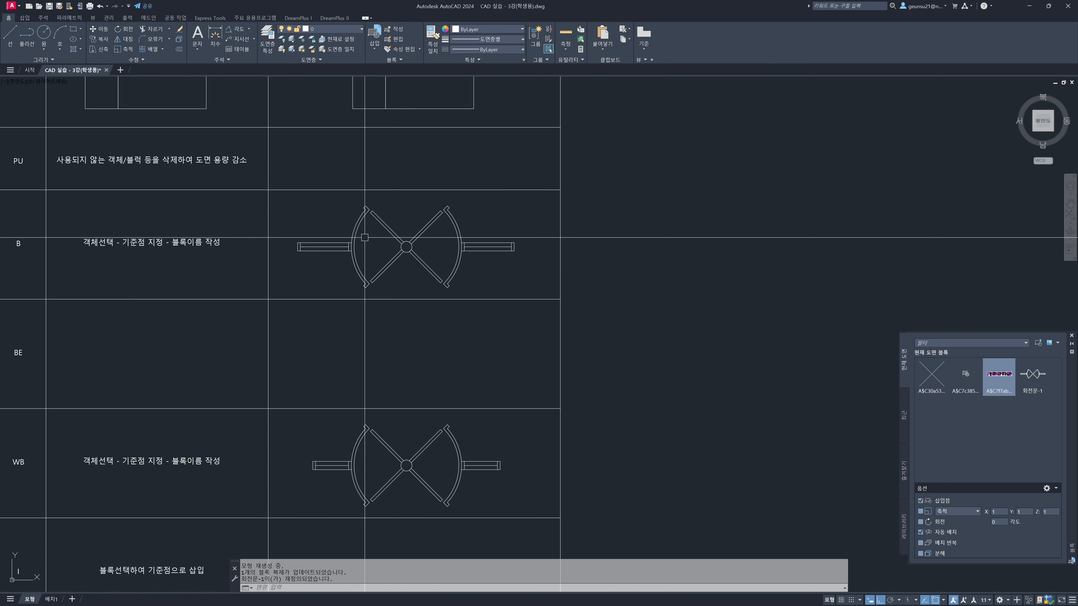
Copy the edited revolving door block horizontally into the empty area beside the worksheet
{"action": "left_click", "coordinate": [401, 248]}
{"action": "type", "text": "co"}
{"action": "key", "text": "space"}
{"action": "left_click", "coordinate": [402, 250]}
{"action": "left_click", "coordinate": [707, 238]}
{"action": "key", "text": "Escape"}
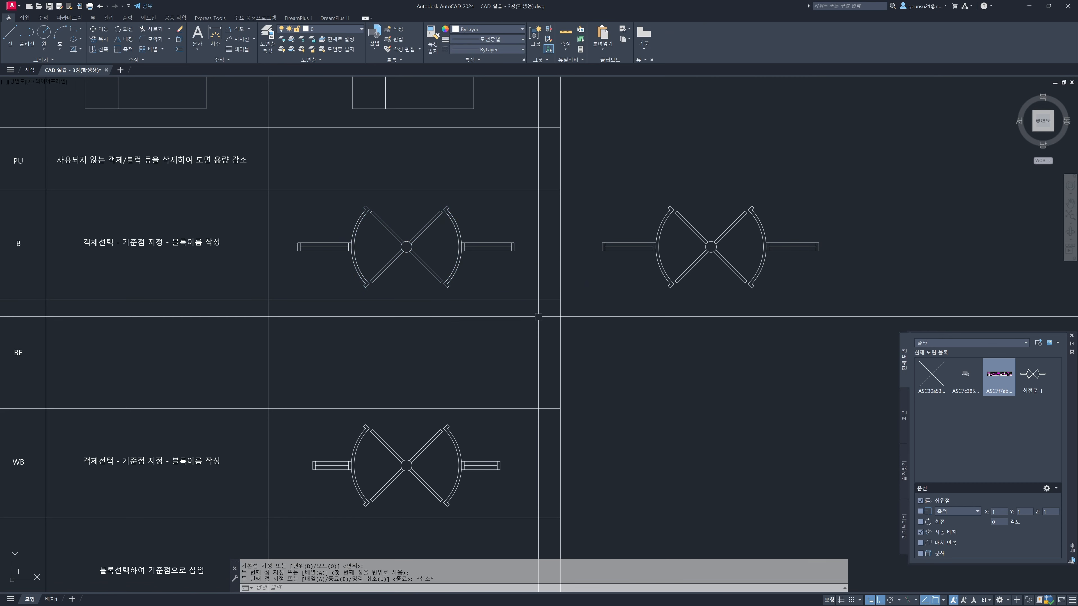
Undo the copy of the revolving door block
{"action": "key", "text": "ctrl+z"}
{"action": "middle_click_drag", "start_coordinate": [470, 322], "coordinate": [558, 307]}
{"action": "key", "text": "Escape"}
{"action": "key", "text": "Escape"}
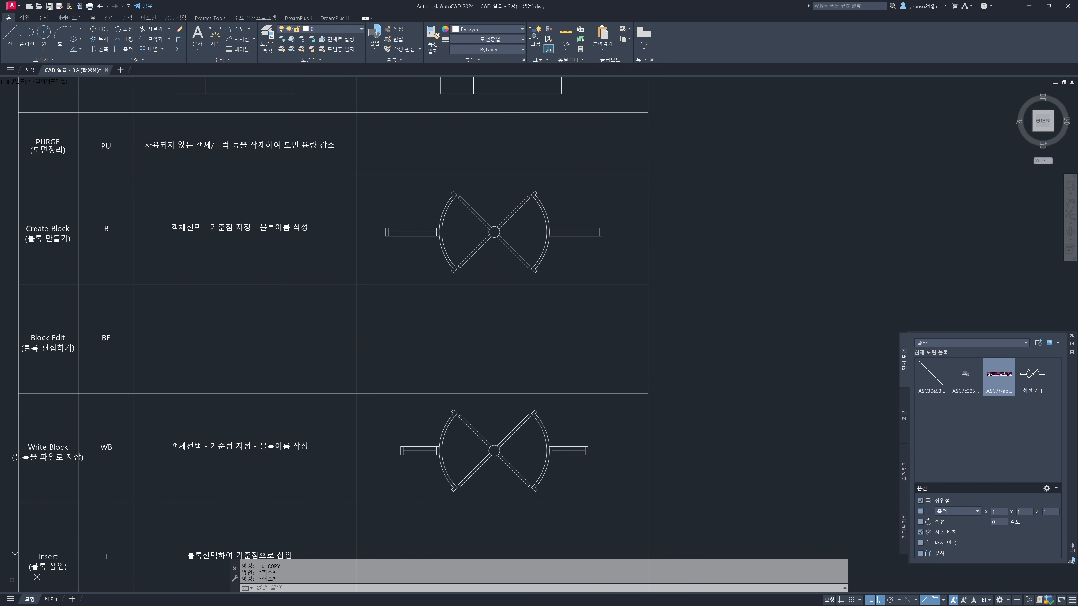
Select the revolving door block to view its shortcut menu, and dismiss the menu
{"action": "left_click", "coordinate": [400, 233]}
{"action": "right_click", "coordinate": [433, 230]}
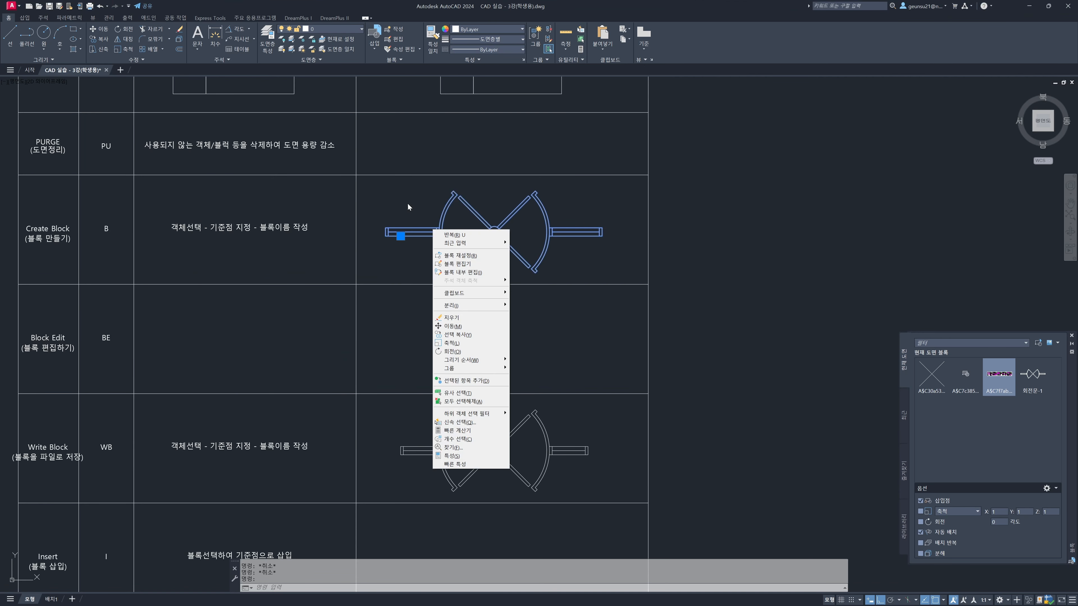
{"action": "key", "text": "Escape"}
{"action": "key", "text": "Escape"}
Disable shortcut menus in the drawing area in the user preferences options and try it on the revolving door block
{"action": "key", "text": "Return"}
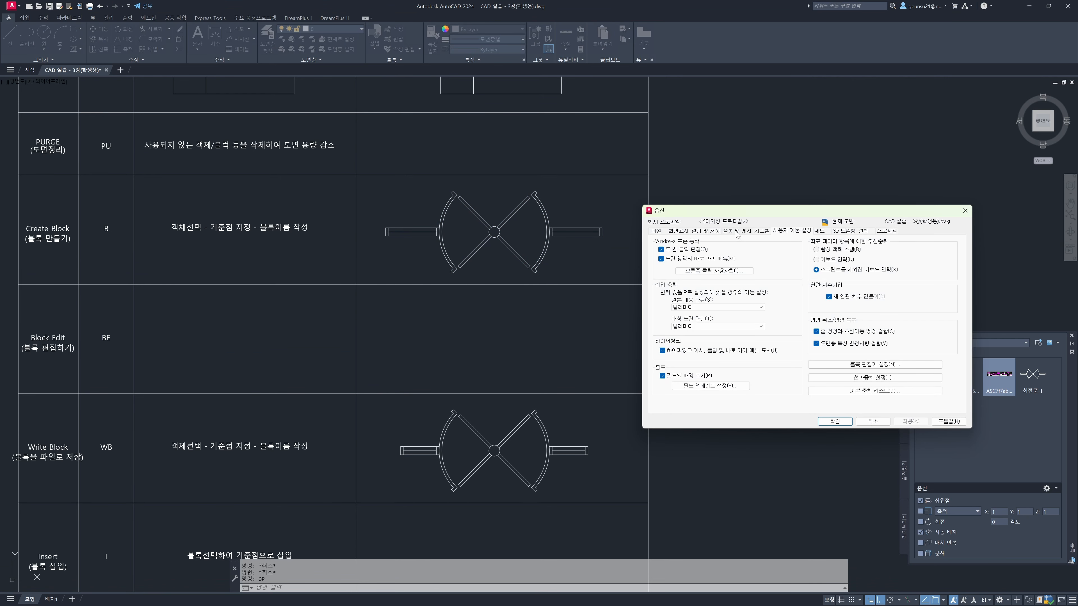
{"action": "left_click_drag", "start_coordinate": [751, 212], "coordinate": [402, 189]}
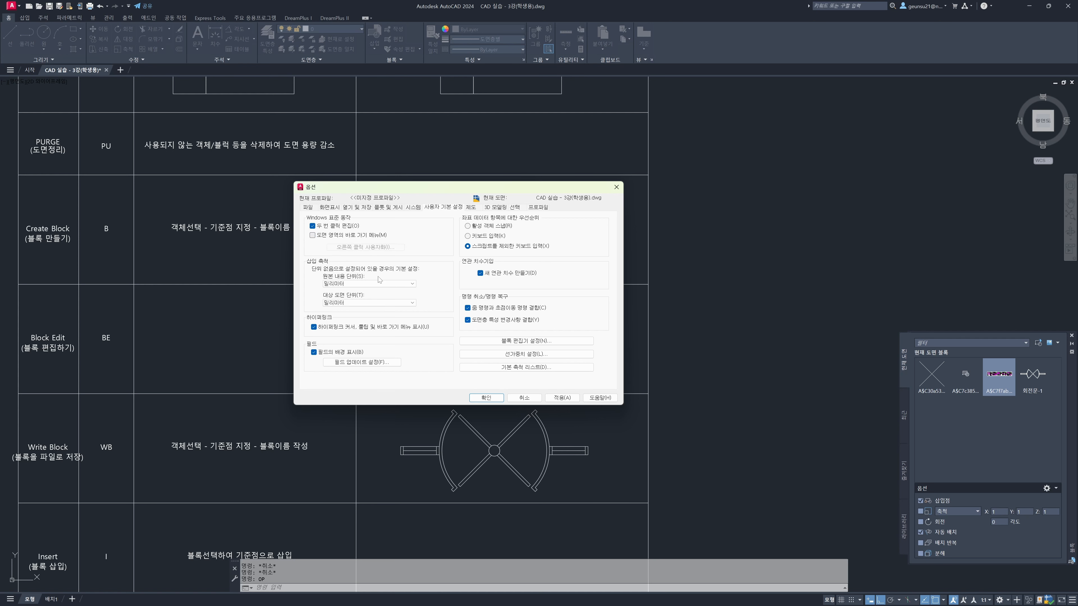
{"action": "left_click", "coordinate": [487, 398]}
{"action": "left_click", "coordinate": [439, 232]}
{"action": "key", "text": "Escape"}
{"action": "key", "text": "Escape"}
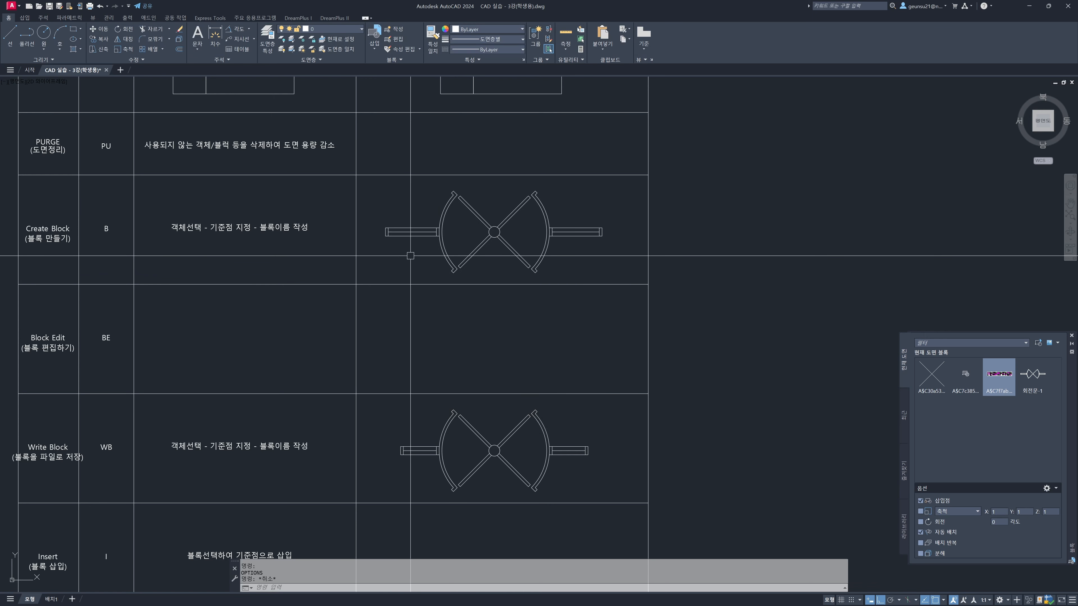
Re-enable shortcut menus in the drawing area in the user preferences options, viewing the right-click customization settings without changing them
{"action": "type", "text": "OP"}
{"action": "key", "text": "Return"}
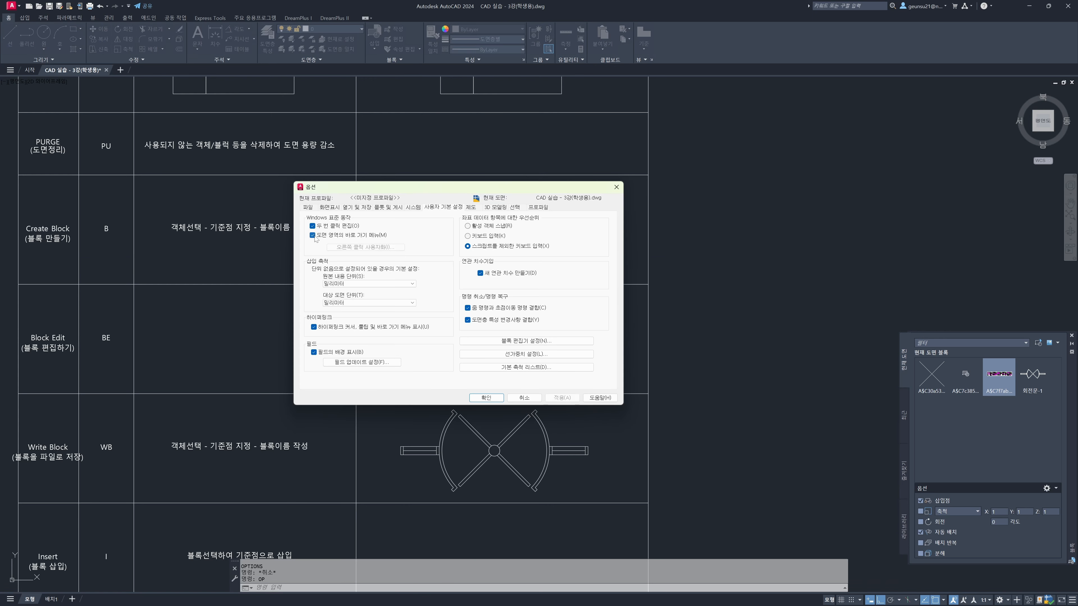
{"action": "left_click", "coordinate": [359, 248]}
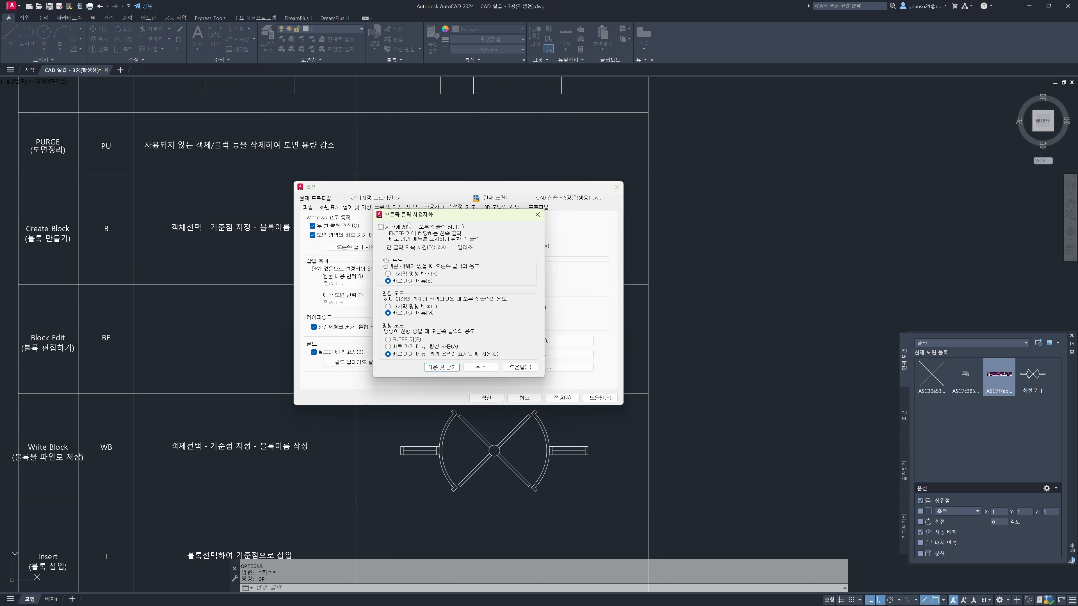
{"action": "left_click_drag", "start_coordinate": [419, 215], "coordinate": [422, 215]}
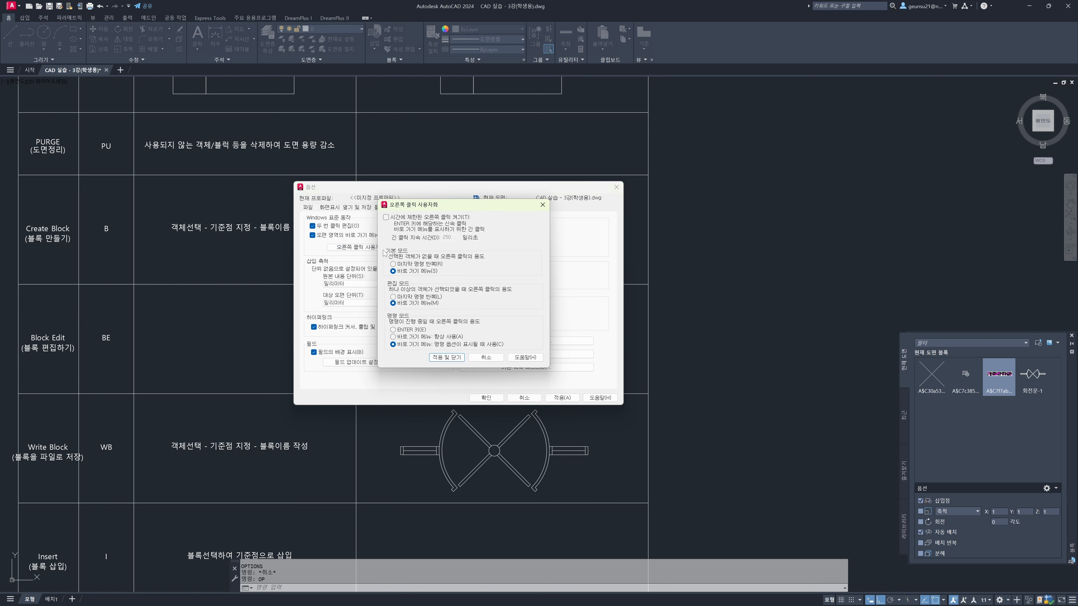
{"action": "key", "text": "Escape"}
{"action": "left_click", "coordinate": [483, 398]}
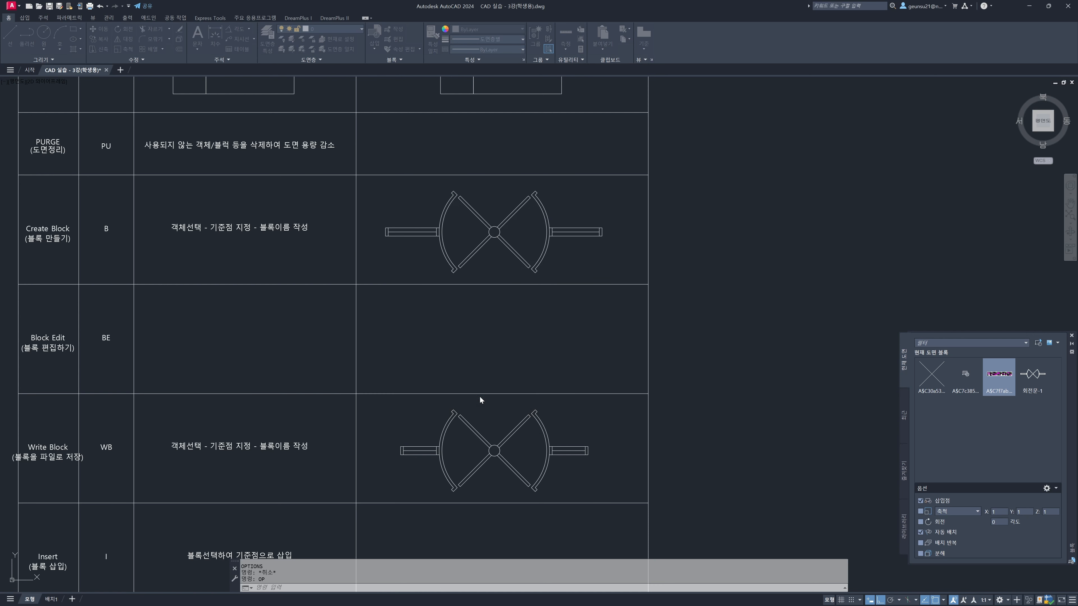
Select the revolving door block in the Create Block row, view its shortcut menu, and dismiss it
{"action": "left_click", "coordinate": [433, 228]}
{"action": "right_click", "coordinate": [433, 227]}
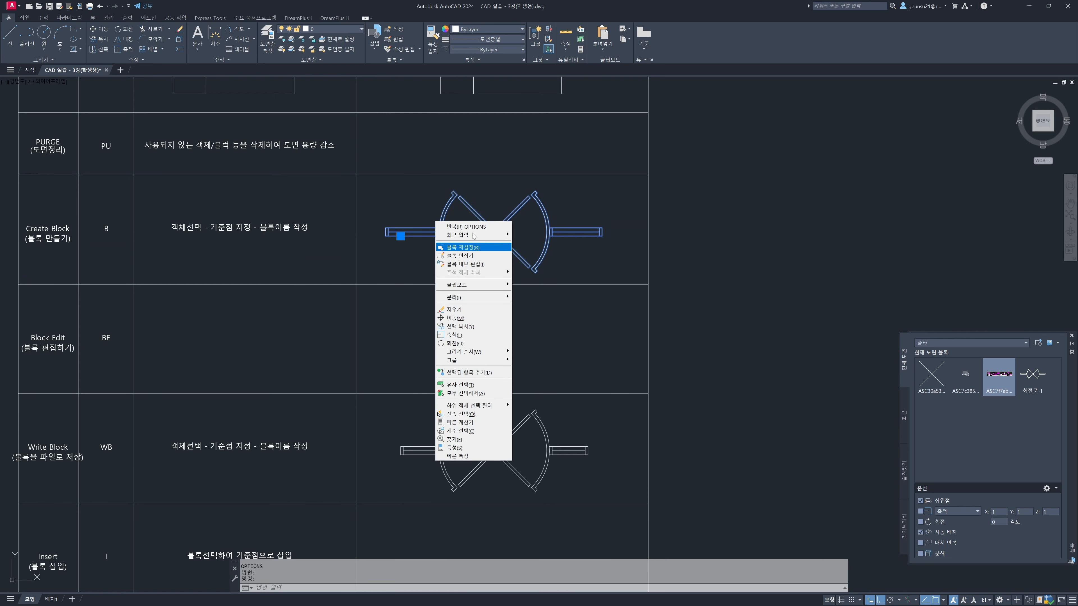
{"action": "left_click", "coordinate": [401, 374]}
{"action": "key", "text": "Escape"}
{"action": "key", "text": "Escape"}
Select the Create Block row's revolving door by its arc, side walls and centre in turn, clearing each selection
{"action": "middle_click_drag", "start_coordinate": [398, 324], "coordinate": [444, 134]}
{"action": "middle_click_drag", "start_coordinate": [550, 299], "coordinate": [534, 365]}
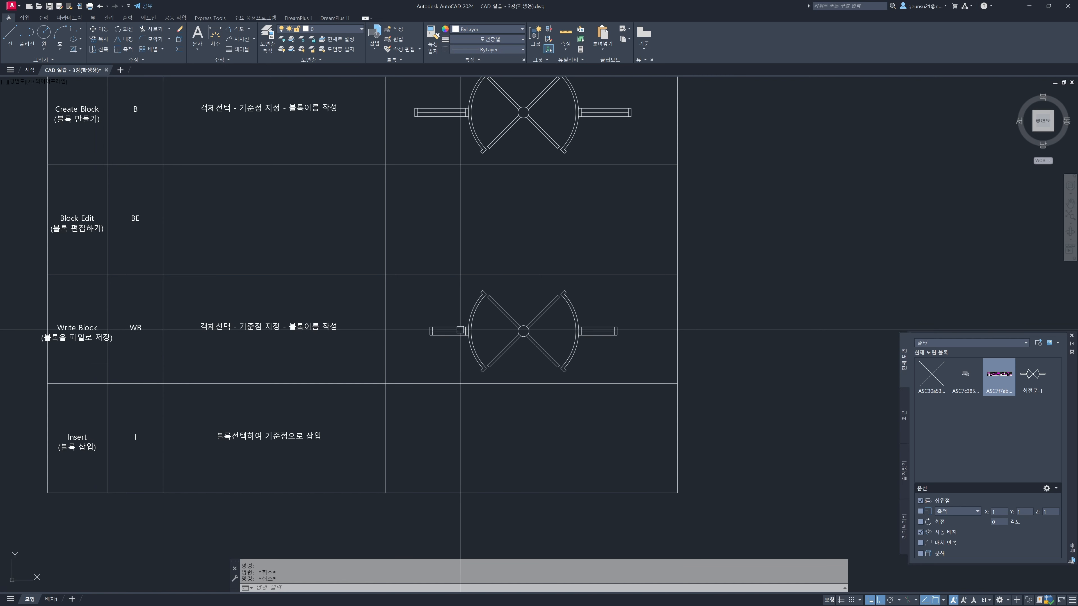
{"action": "middle_click_drag", "start_coordinate": [494, 231], "coordinate": [474, 297]}
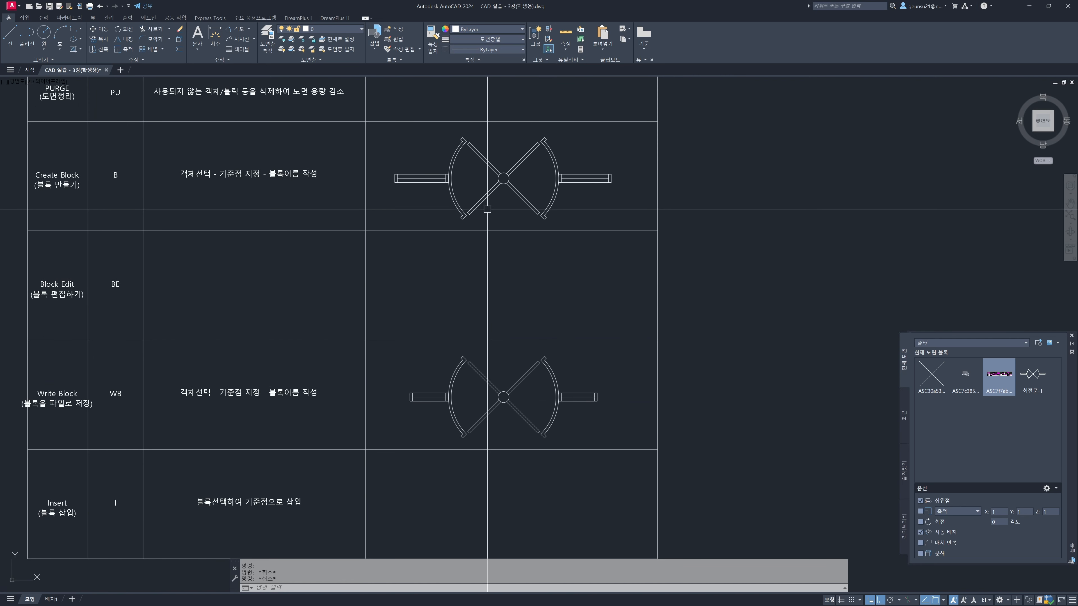
{"action": "left_click", "coordinate": [459, 208]}
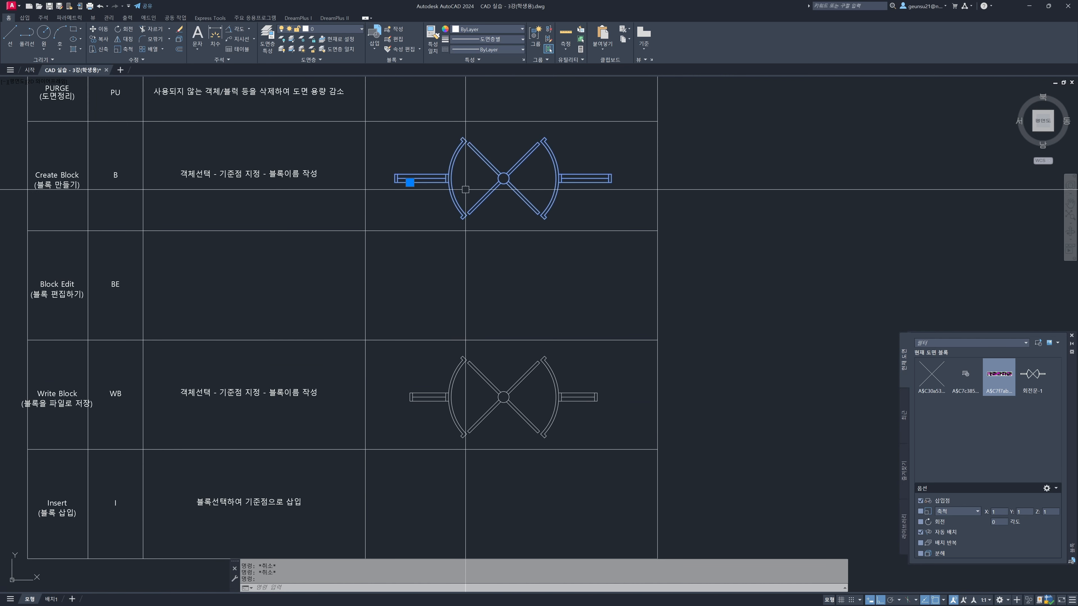
{"action": "key", "text": "Escape"}
{"action": "left_click", "coordinate": [434, 179]}
{"action": "key", "text": "Escape"}
{"action": "left_click", "coordinate": [583, 182]}
{"action": "key", "text": "Escape"}
{"action": "left_click", "coordinate": [513, 188]}
{"action": "key", "text": "Escape"}
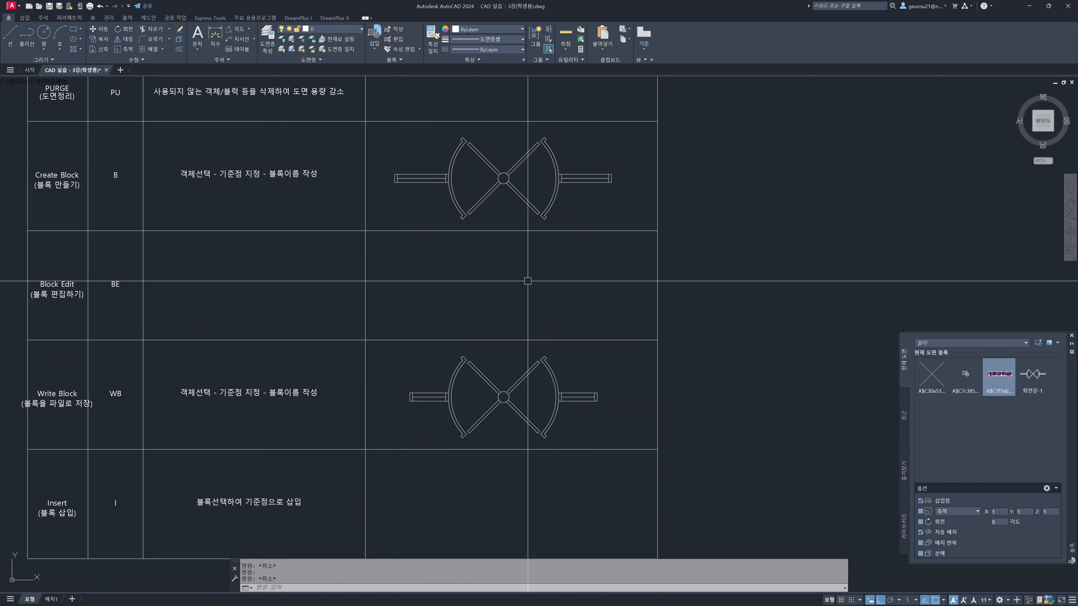
Start Write Block on all objects of the revolving door in its row, with the lower-left corner of its left wall as base point
{"action": "middle_click_drag", "start_coordinate": [527, 281], "coordinate": [528, 224]}
{"action": "middle_click_drag", "start_coordinate": [478, 329], "coordinate": [490, 281]}
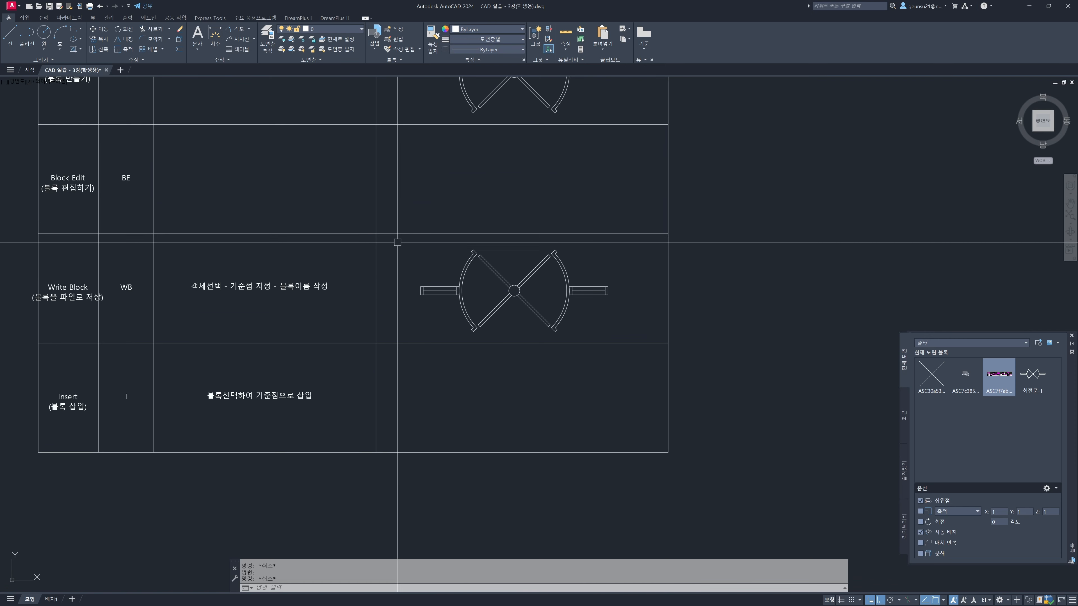
{"action": "type", "text": "b"}
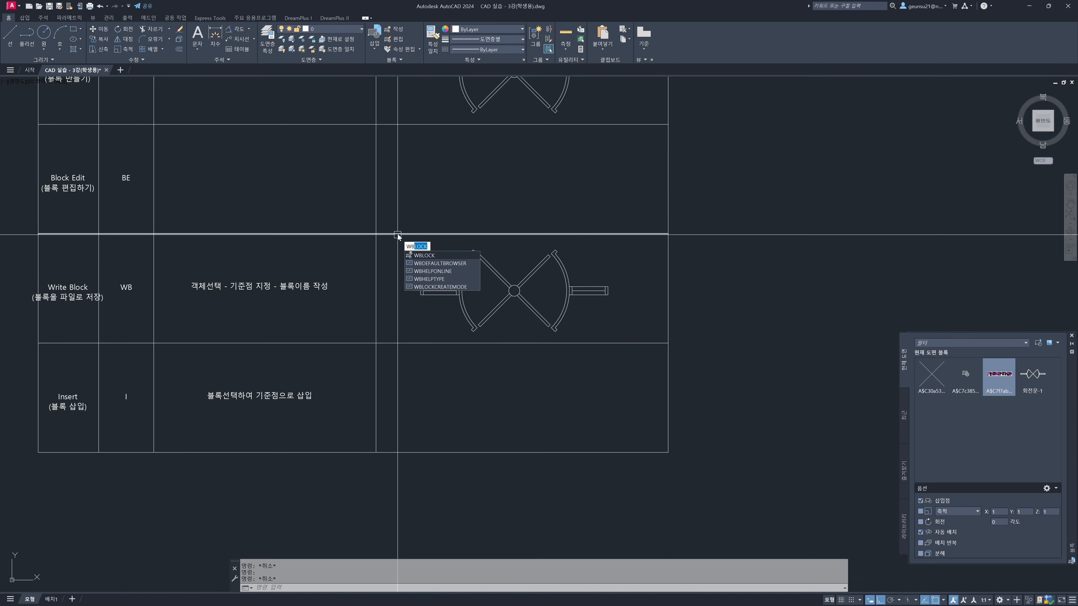
{"action": "key", "text": "Return"}
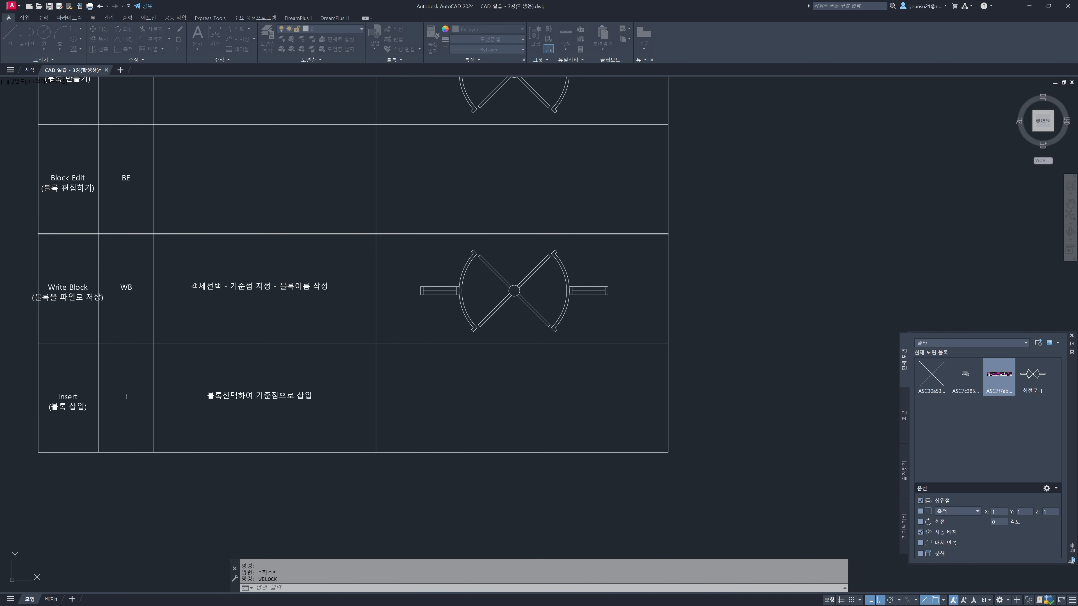
{"action": "left_click_drag", "start_coordinate": [334, 227], "coordinate": [777, 202]}
{"action": "left_click", "coordinate": [751, 250]}
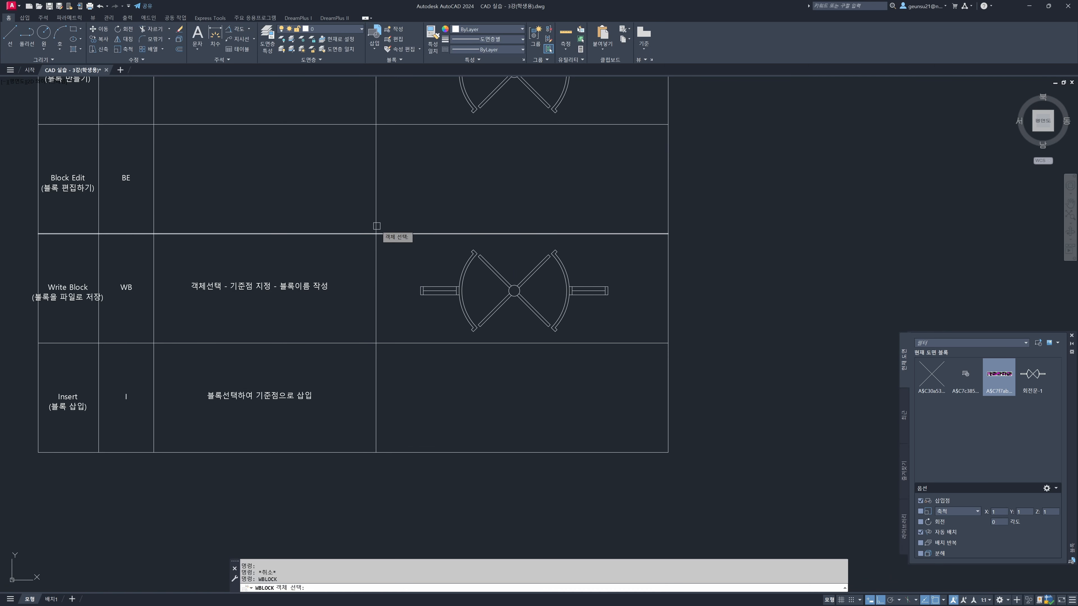
{"action": "left_click", "coordinate": [389, 212]}
{"action": "left_click", "coordinate": [665, 347]}
{"action": "key", "text": "Return"}
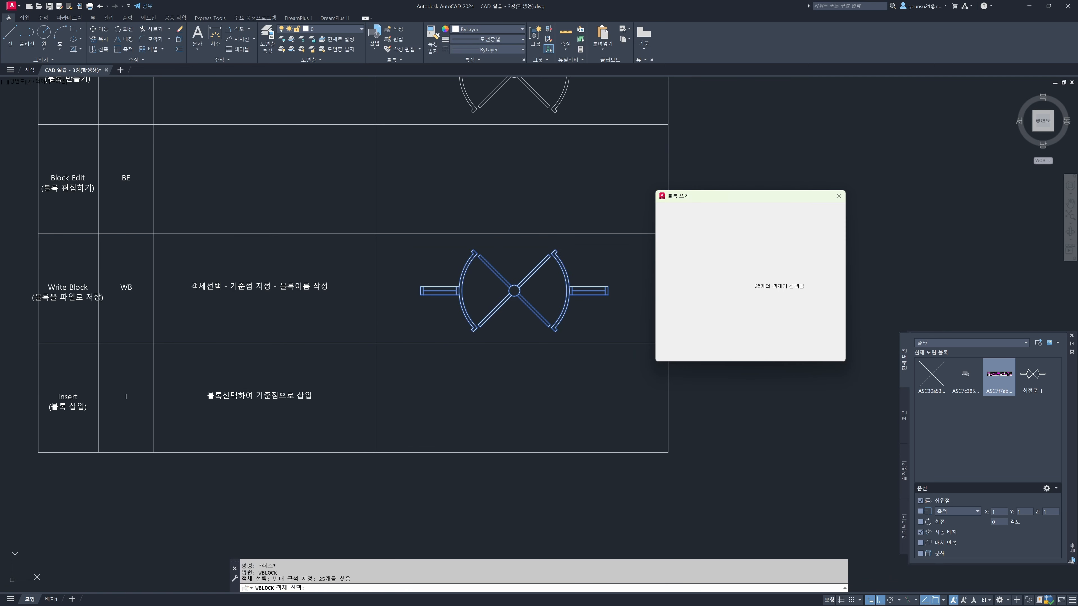
{"action": "left_click", "coordinate": [671, 252]}
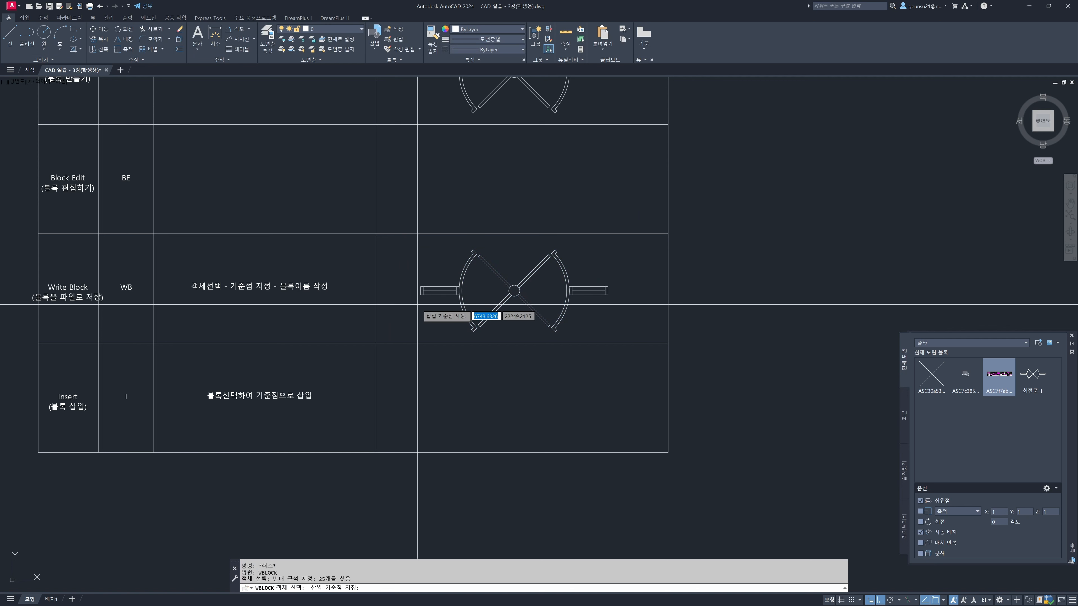
{"action": "left_click", "coordinate": [419, 295]}
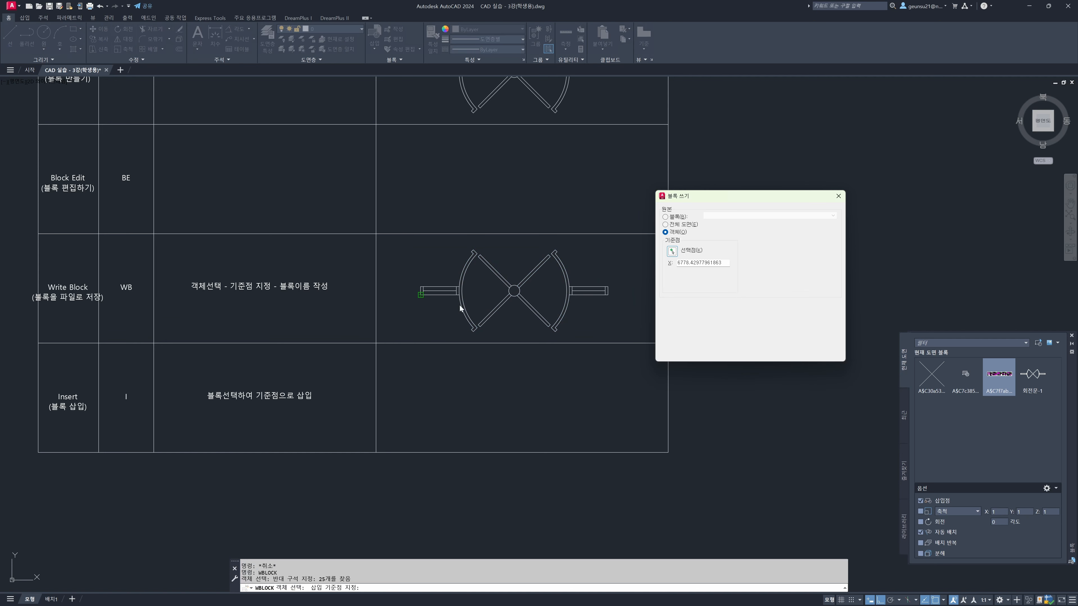
Write the block to the 스크린샷 folder as 회전문 in AutoCAD 2010/LT2010 drawing format
{"action": "left_click", "coordinate": [835, 323]}
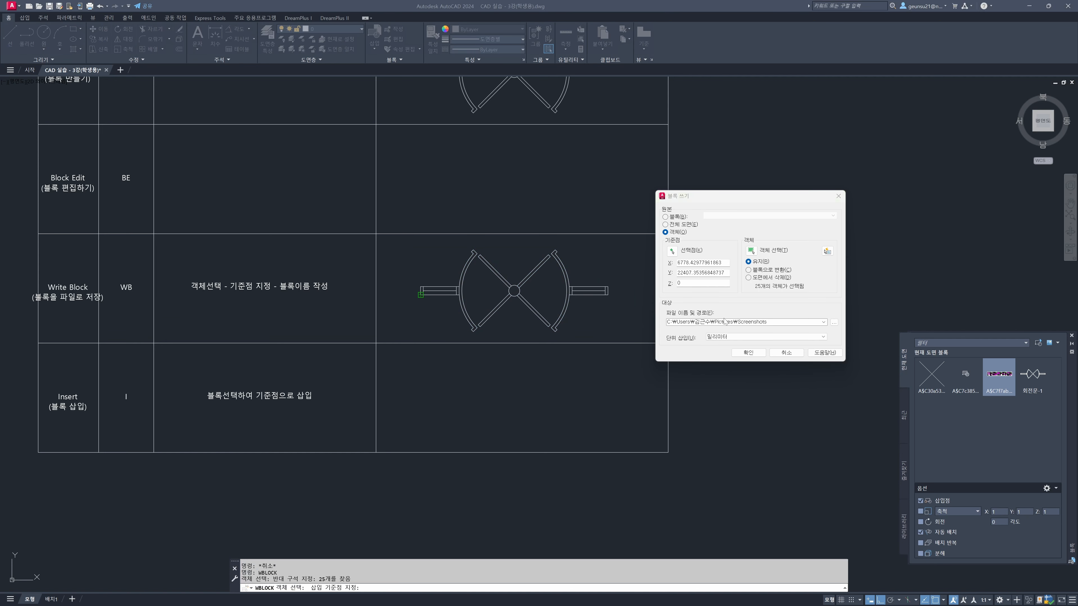
{"action": "left_click", "coordinate": [838, 324]}
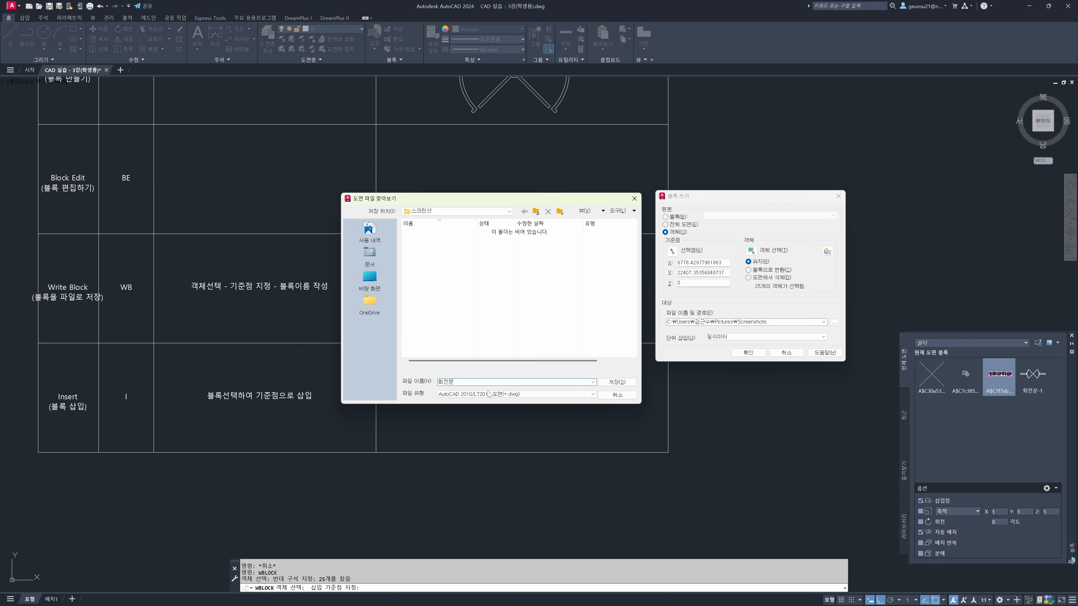
{"action": "left_click", "coordinate": [518, 395]}
{"action": "left_click", "coordinate": [520, 395]}
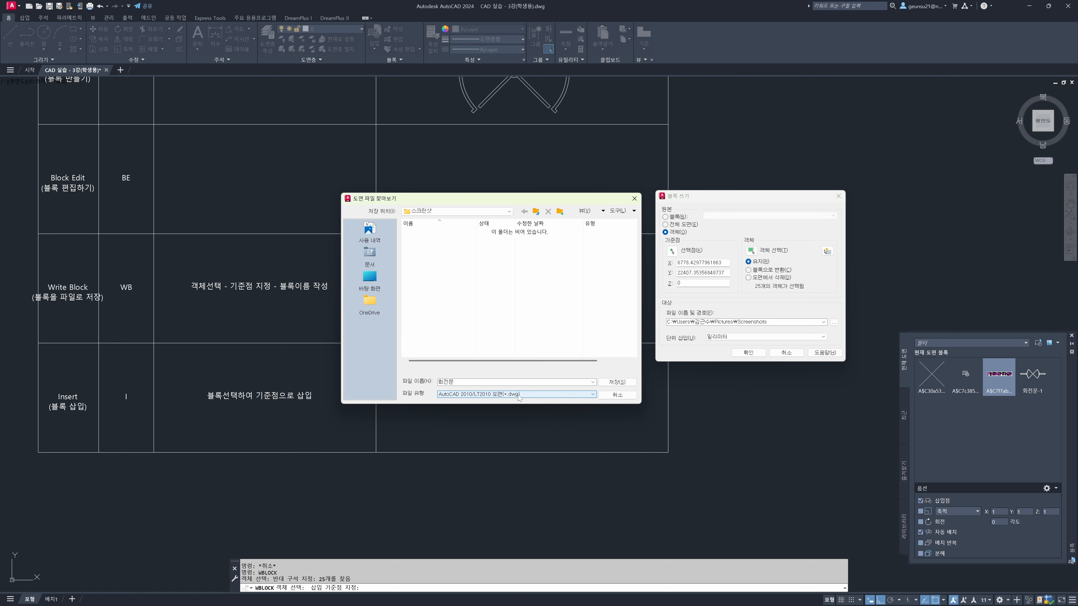
{"action": "left_click", "coordinate": [623, 383]}
{"action": "left_click", "coordinate": [758, 354]}
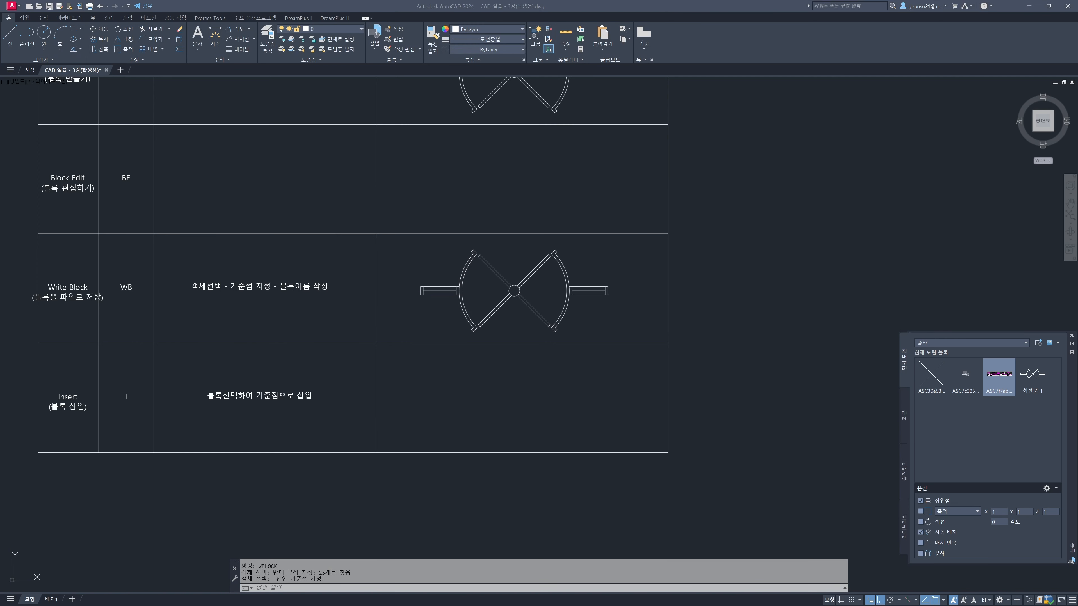
Open the saved 회전문 drawing from the 스크린샷 folder in File Explorer, check its objects by selecting them, and close the drawing
{"action": "mouse_move", "coordinate": [0, 90]}
{"action": "left_mouse_down"}
{"action": "mouse_move", "coordinate": [499, 96]}
{"action": "mouse_move", "coordinate": [467, 73]}
{"action": "left_mouse_up"}
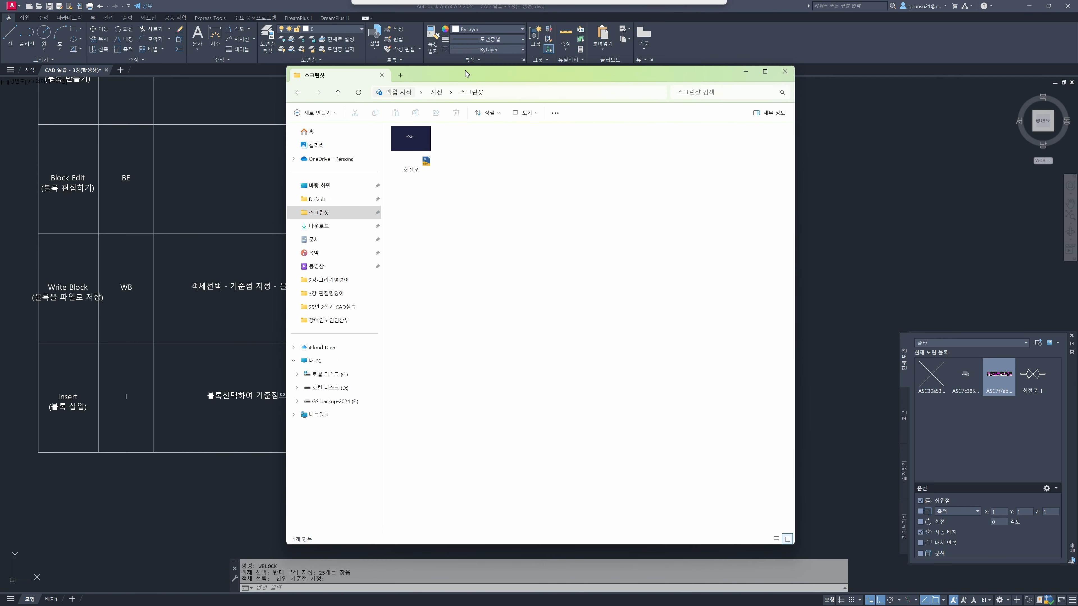
{"action": "double_click", "coordinate": [420, 146]}
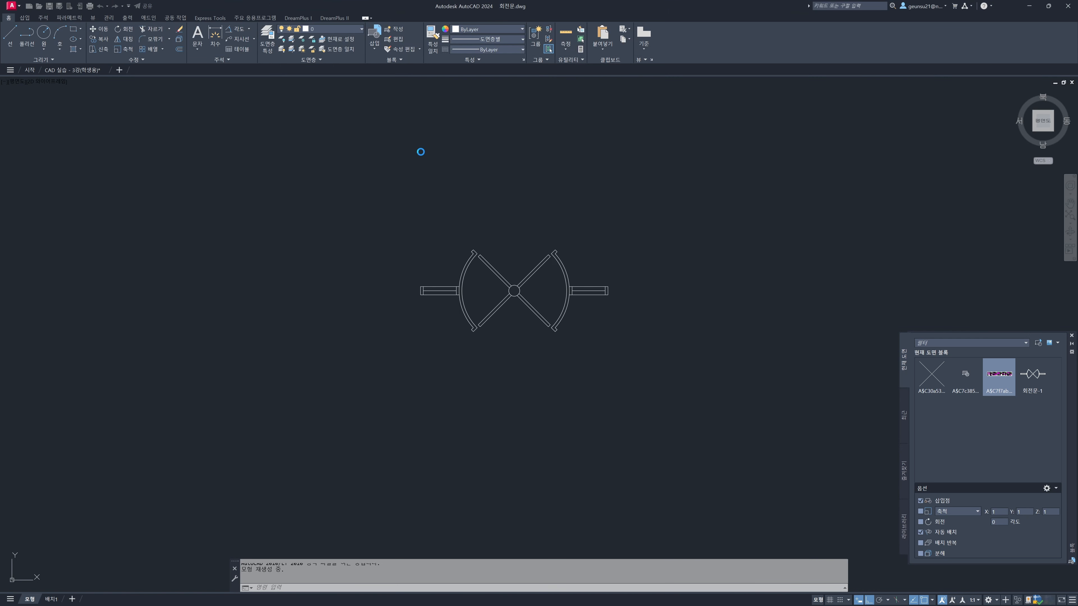
{"action": "left_click", "coordinate": [512, 286]}
{"action": "key", "text": "Escape"}
{"action": "left_click", "coordinate": [434, 292]}
{"action": "left_click", "coordinate": [390, 225]}
{"action": "left_click", "coordinate": [704, 386]}
{"action": "key", "text": "Escape"}
{"action": "key", "text": "Escape"}
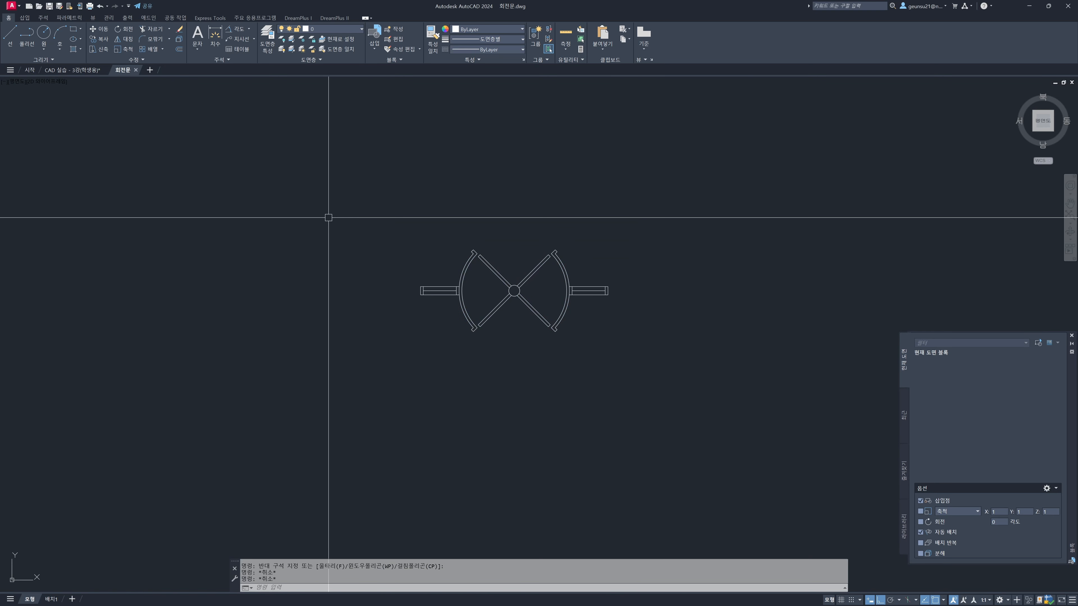
{"action": "key", "text": "ctrl+F4"}
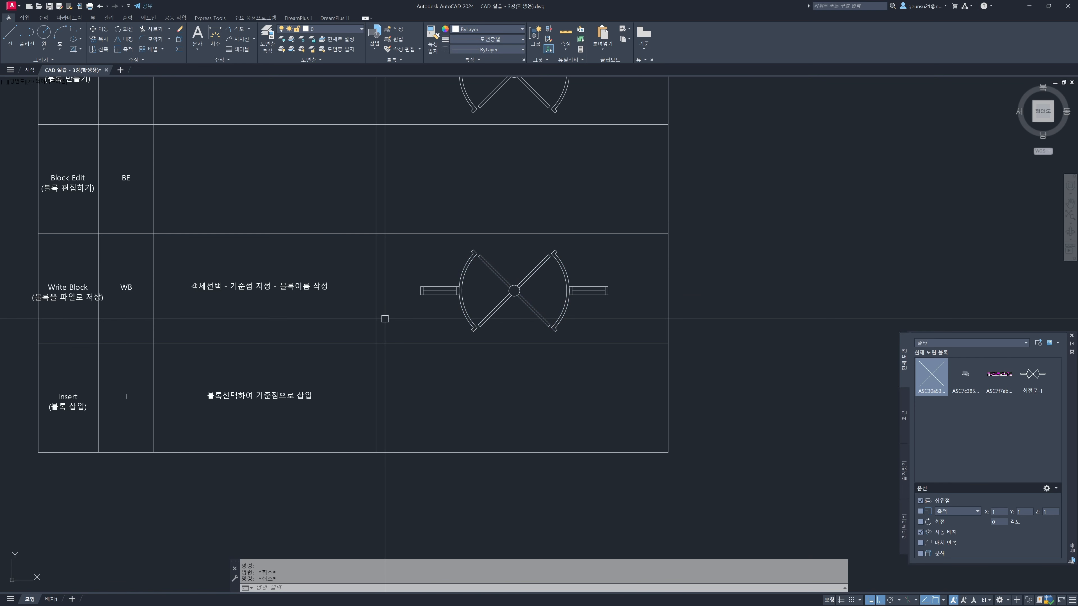
Close the block palette, reopen it with the Insert command, and insert 회전문-1 in the empty area beside the Write Block row
{"action": "mouse_move", "coordinate": [378, 335]}
{"action": "middle_mouse_down"}
{"action": "mouse_move", "coordinate": [380, 324]}
{"action": "mouse_move", "coordinate": [440, 333]}
{"action": "middle_mouse_up"}
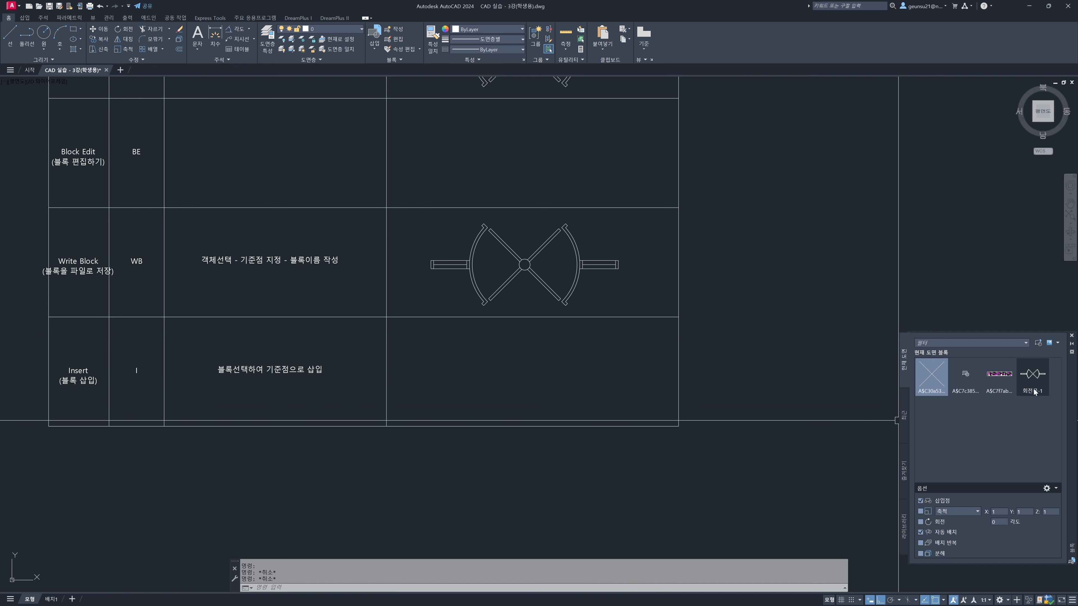
{"action": "left_click", "coordinate": [1072, 336]}
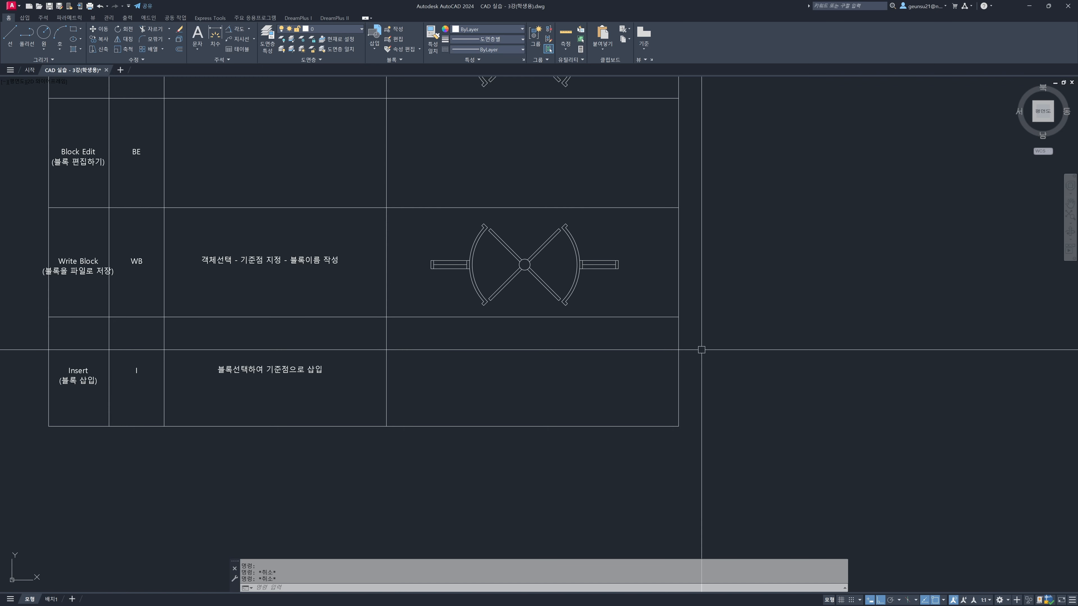
{"action": "type", "text": "ㅑ"}
{"action": "key", "text": "Return"}
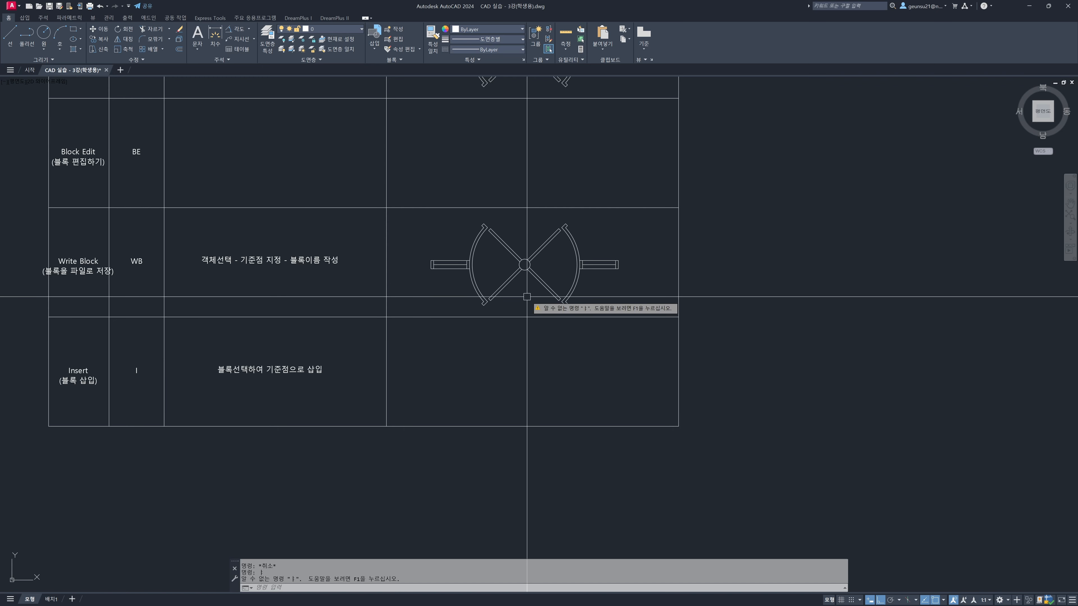
{"action": "type", "text": "I"}
{"action": "key", "text": "Return"}
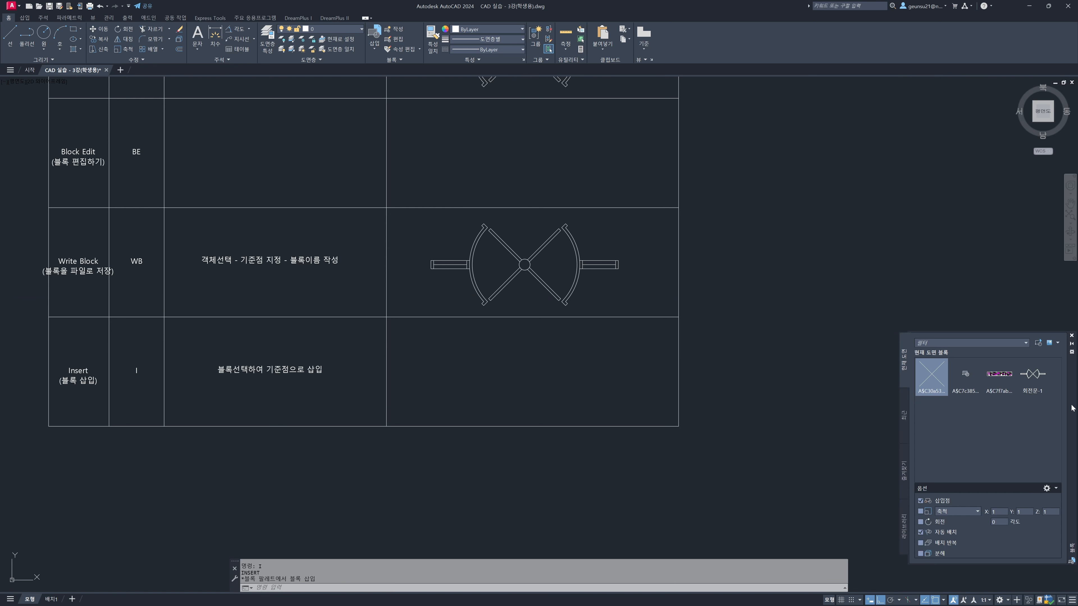
{"action": "left_click", "coordinate": [1043, 387]}
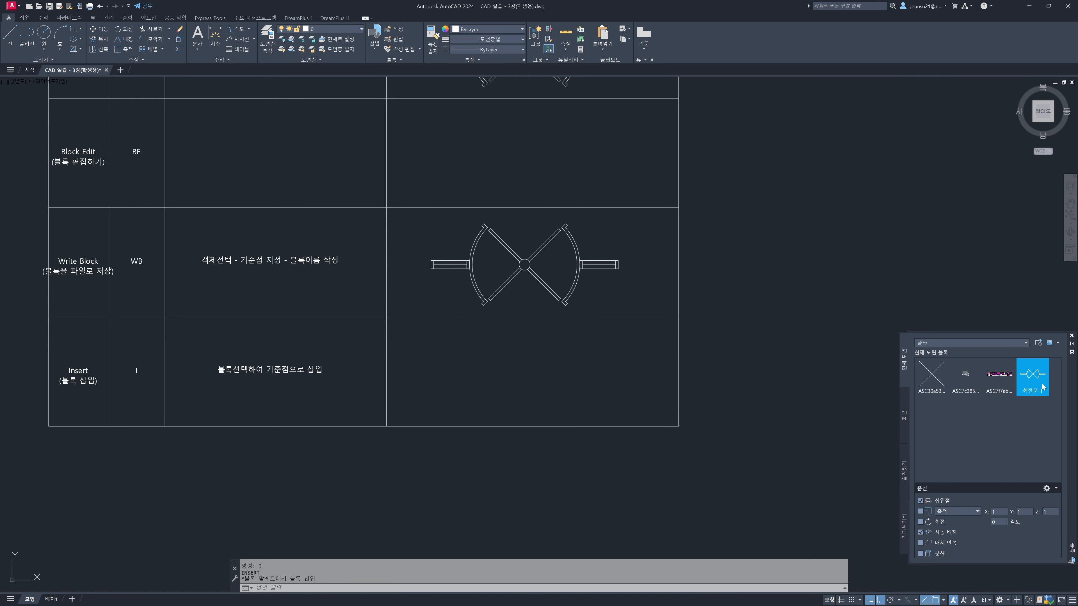
{"action": "left_click", "coordinate": [769, 267]}
{"action": "scroll", "coordinate": [818, 396], "scroll_direction": "down", "scroll_amount": 2}
{"action": "scroll", "coordinate": [768, 329], "scroll_direction": "down", "scroll_amount": 4}
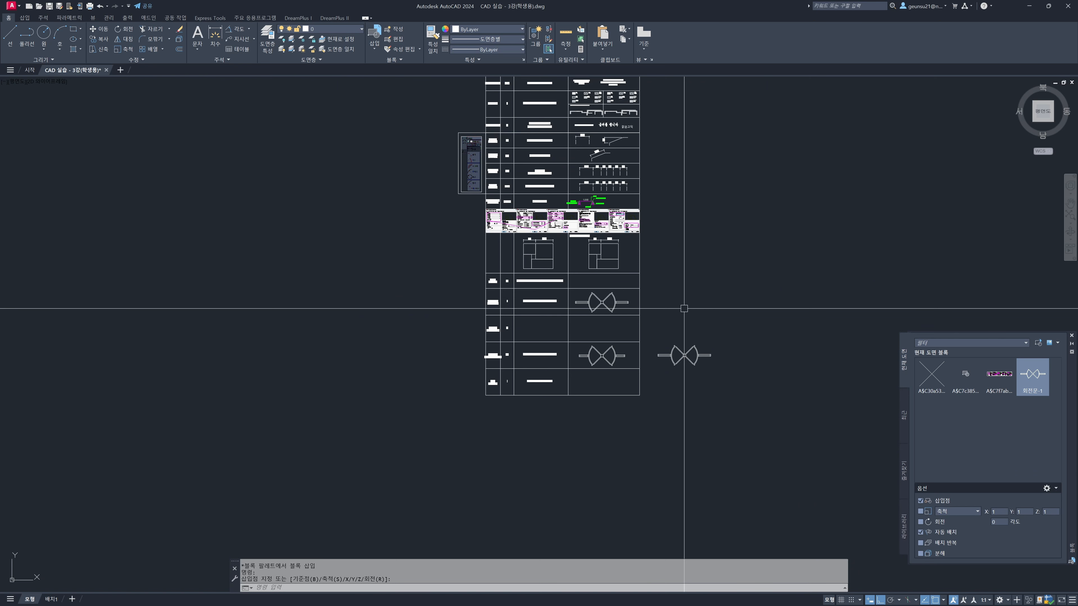
{"action": "middle_click_drag", "start_coordinate": [669, 292], "coordinate": [633, 410]}
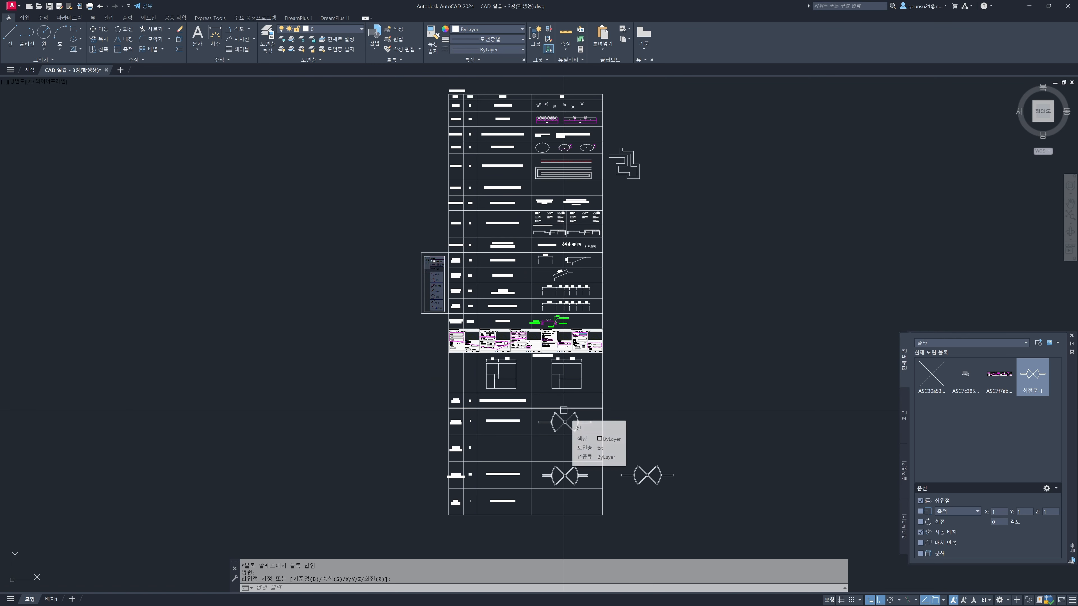
{"action": "scroll", "coordinate": [560, 401], "scroll_direction": "up", "scroll_amount": 4}
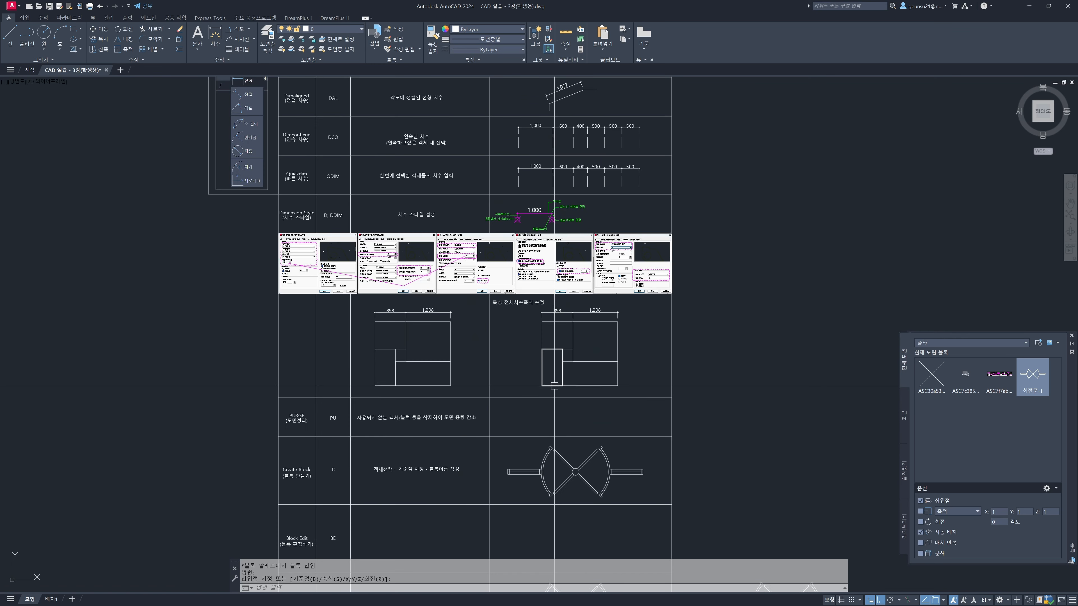